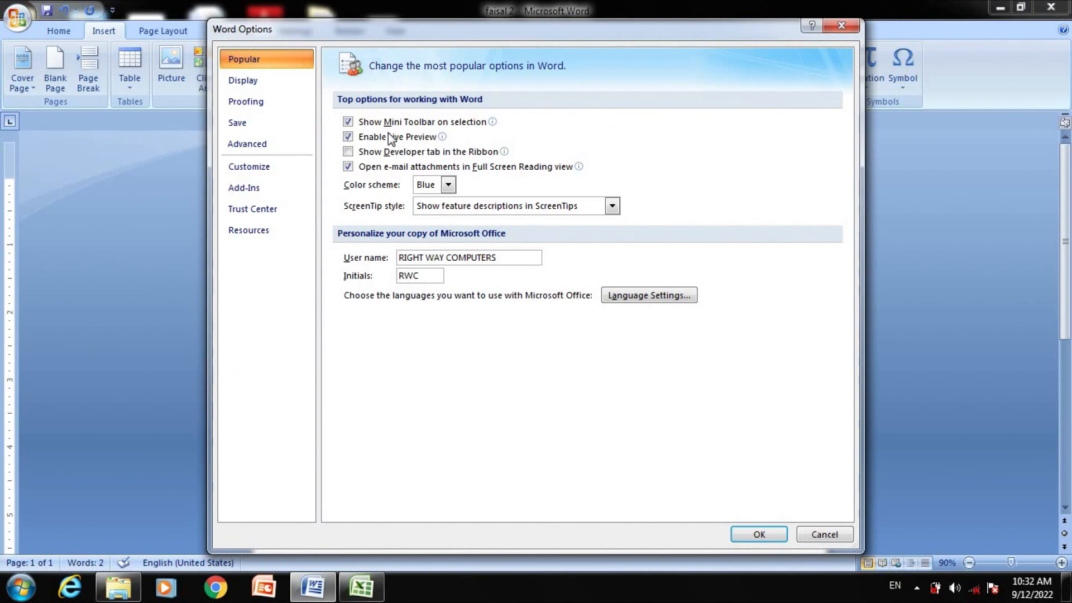
Uncheck 'Show white space between pages in Print Layout view' in Word Options Display settings
click(253, 84)
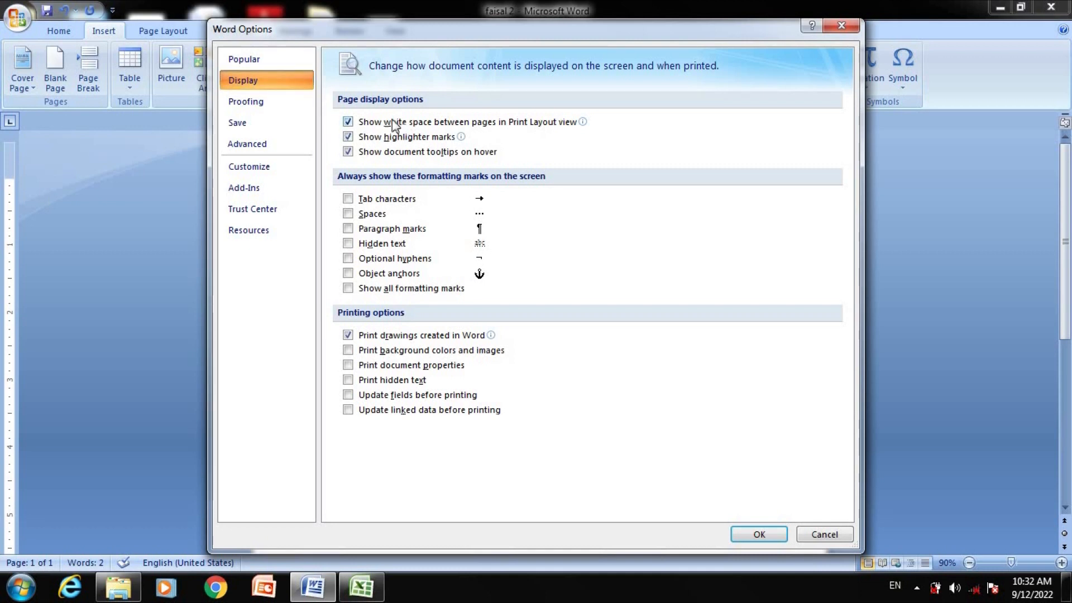
mouse_move(463, 124)
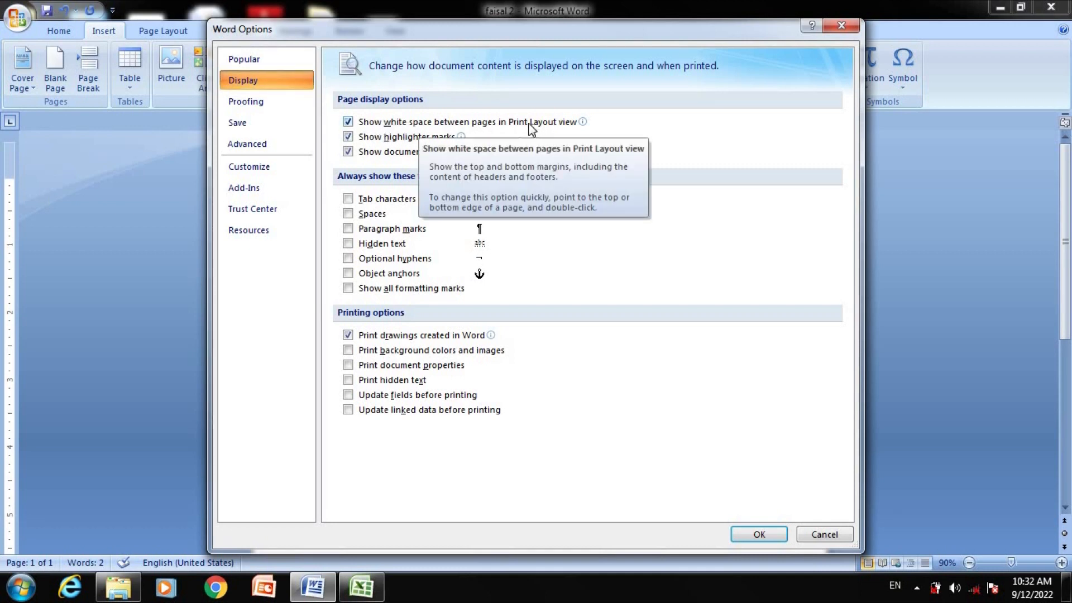
click(349, 122)
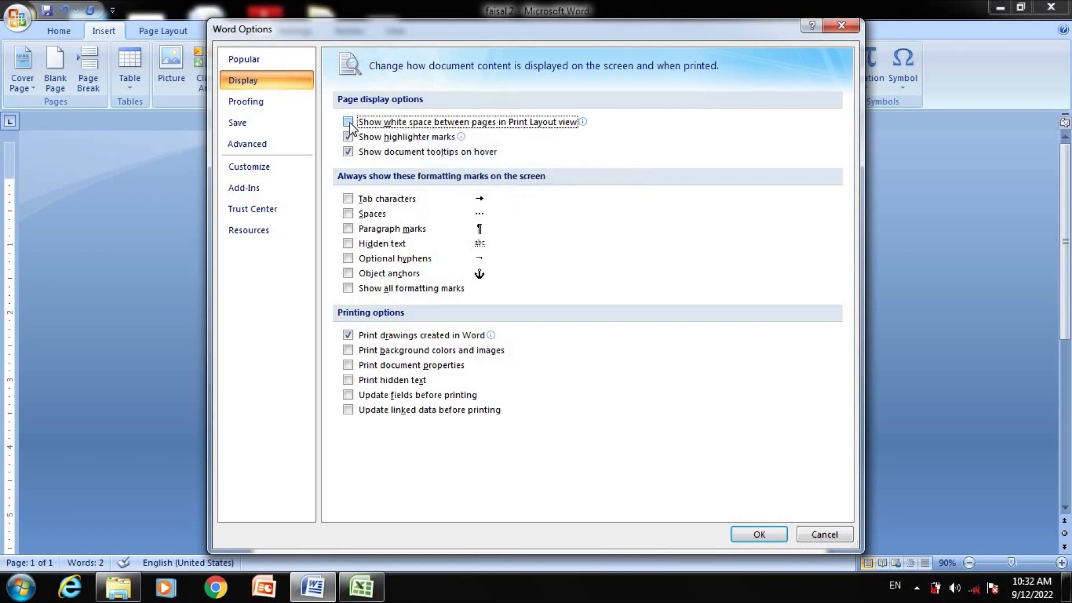
click(755, 533)
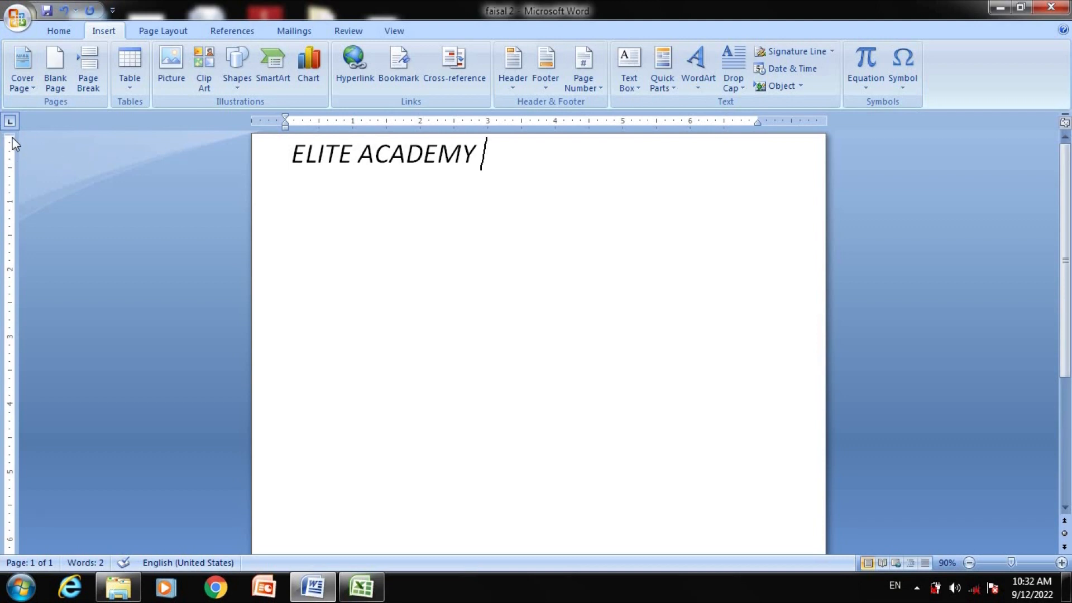
Re-check 'Show white space between pages' in Word Options Display, dismissing the activation notice
click(14, 21)
click(219, 361)
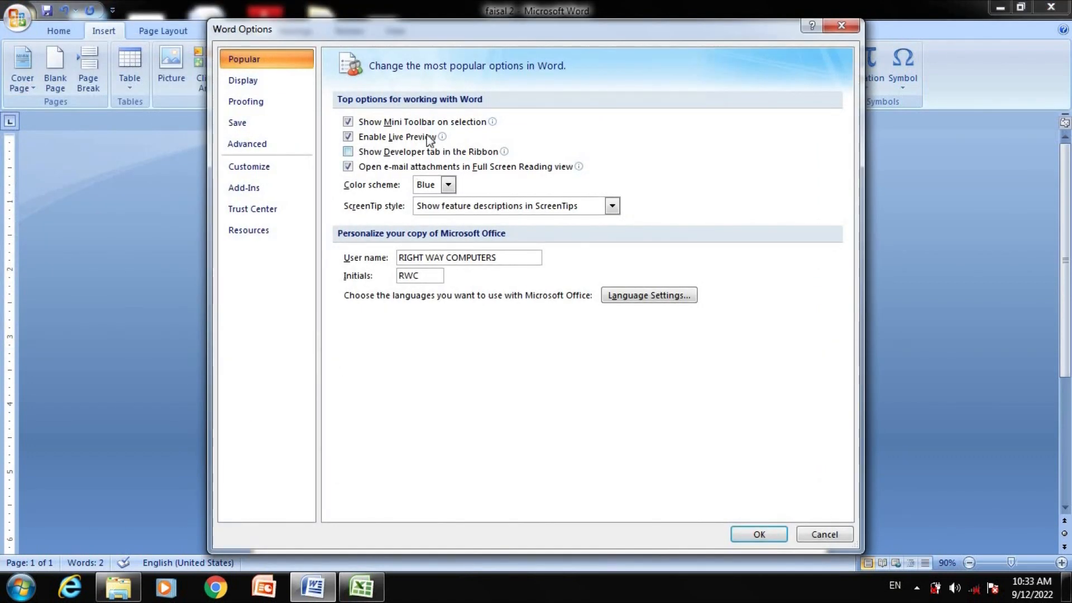
click(273, 88)
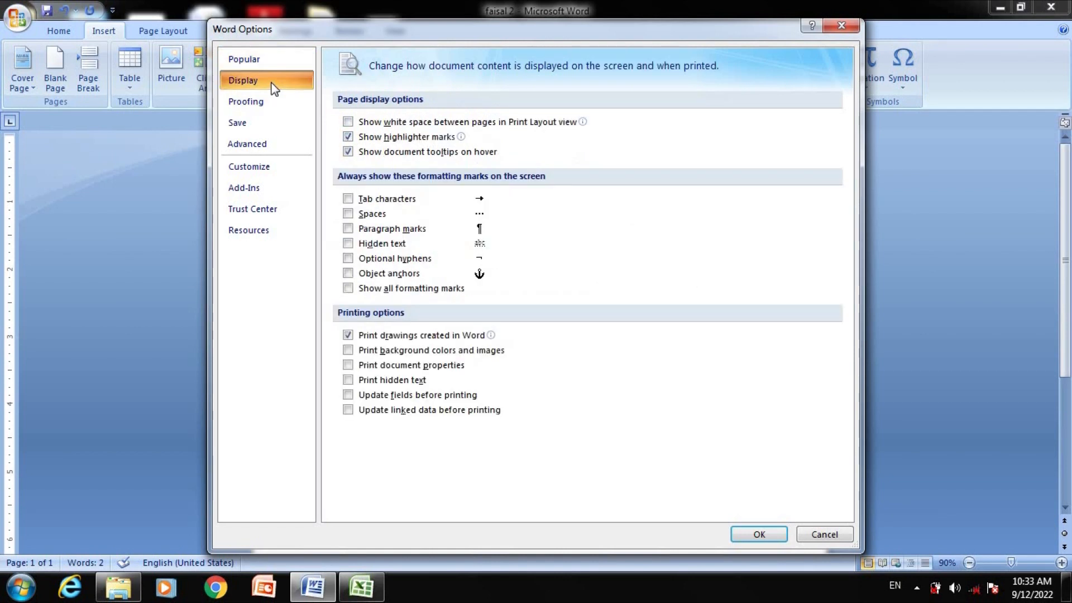
click(375, 124)
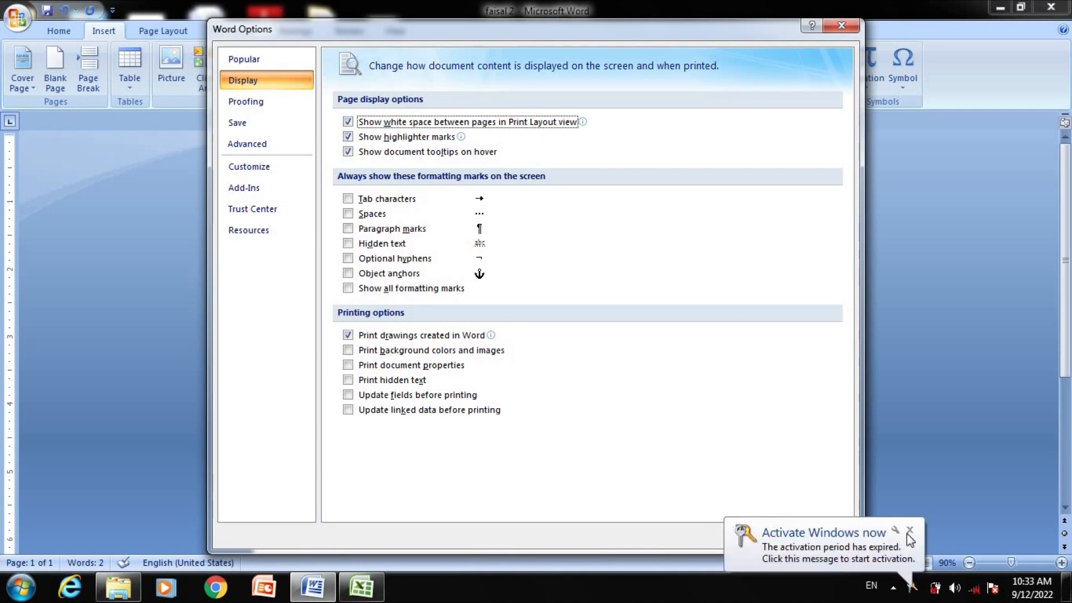
click(911, 531)
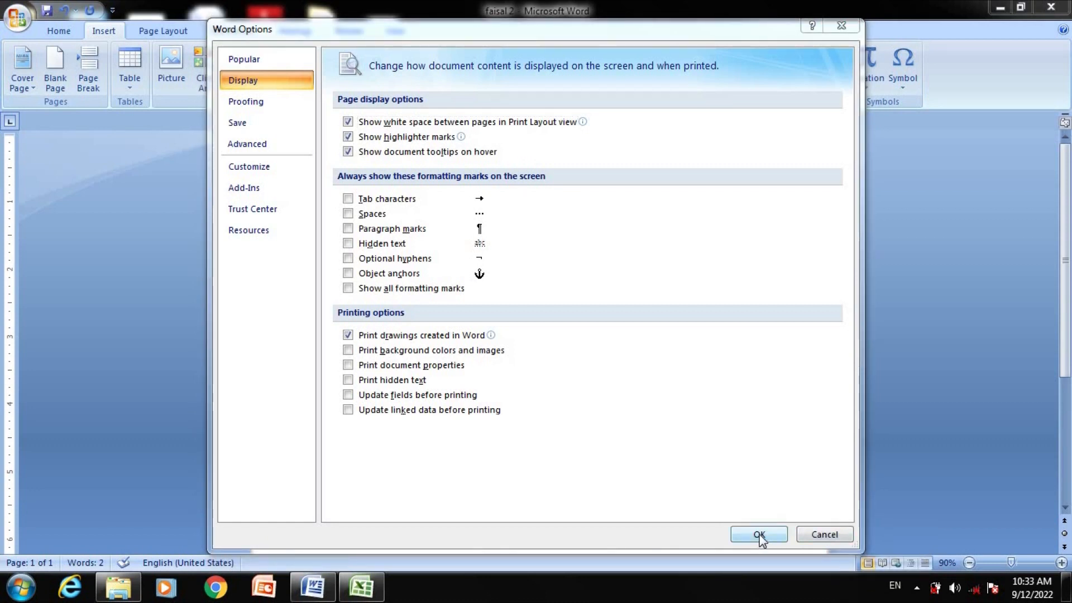
click(759, 536)
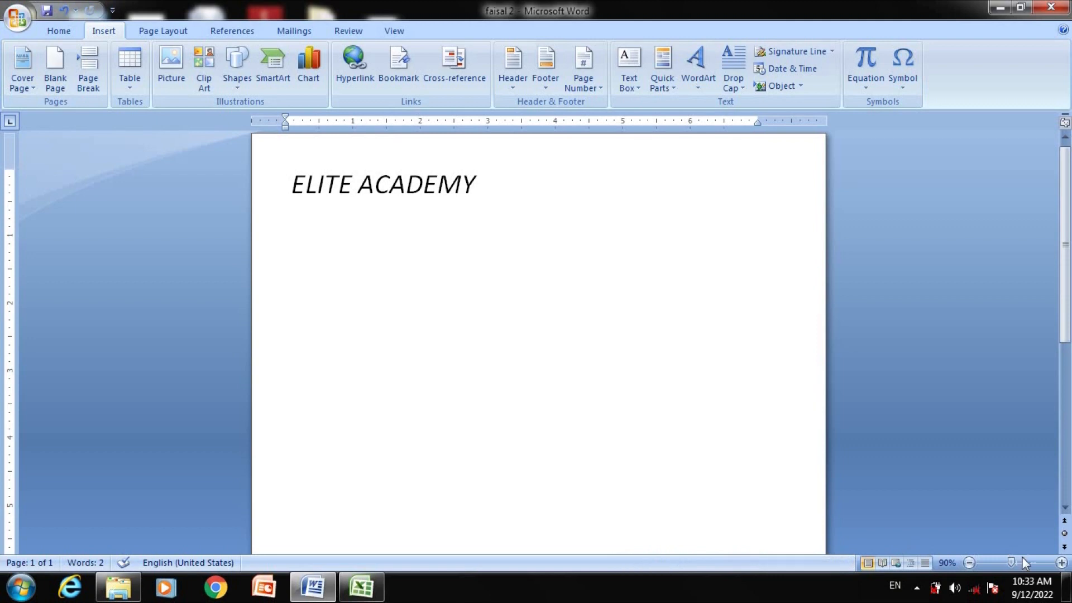
Zoom the ELITE ACADEMY page in seven steps up to about 220%
click(1060, 563)
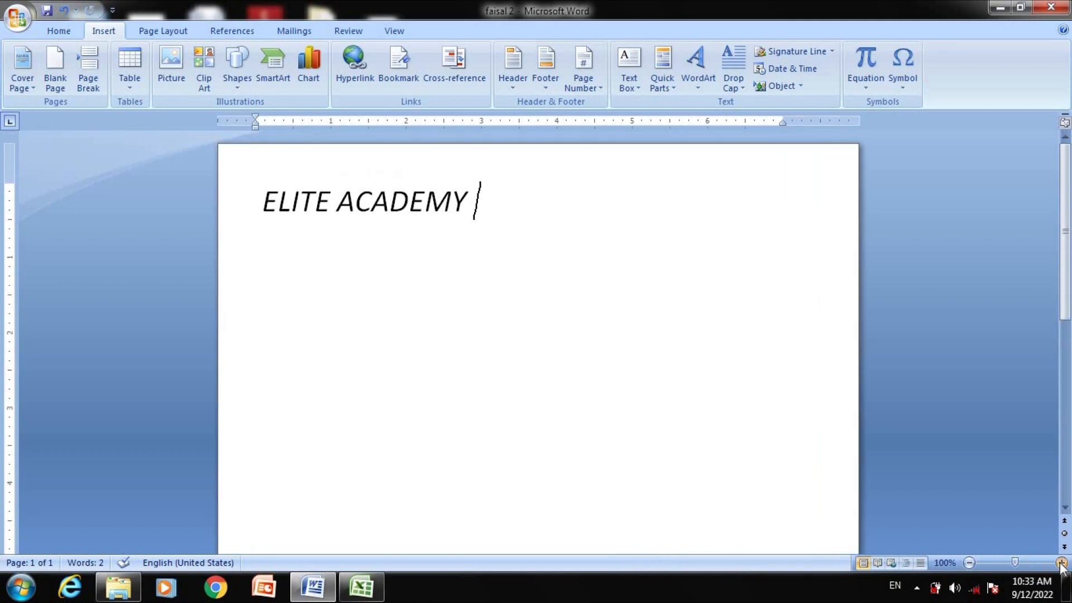
click(1061, 562)
click(1061, 563)
click(1061, 563)
click(1061, 563)
click(1060, 563)
click(1060, 563)
click(1060, 562)
click(1060, 563)
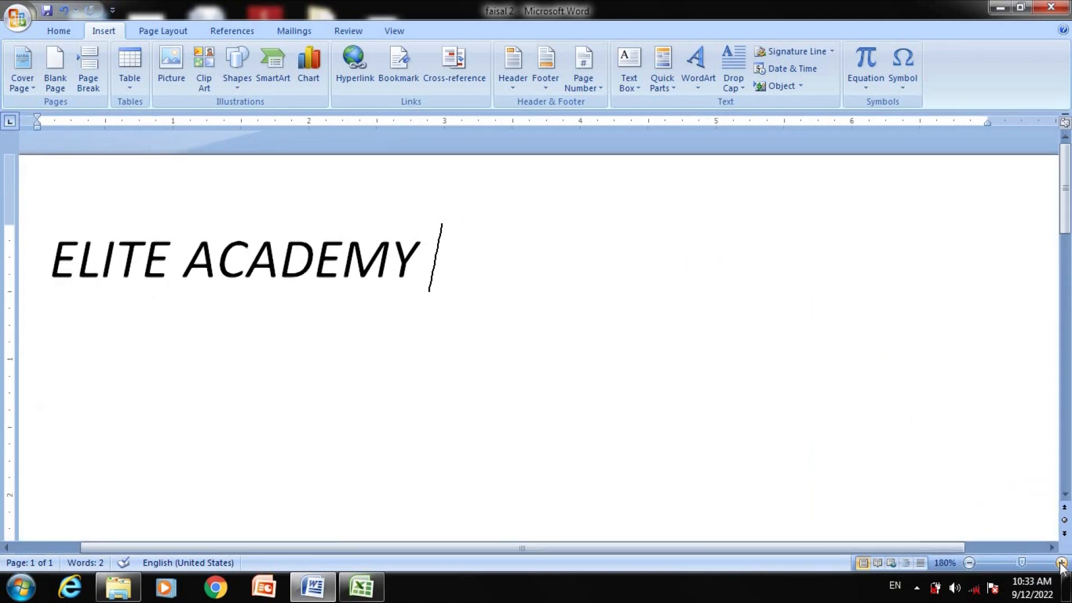
click(1060, 562)
click(1060, 563)
click(1061, 562)
click(1061, 562)
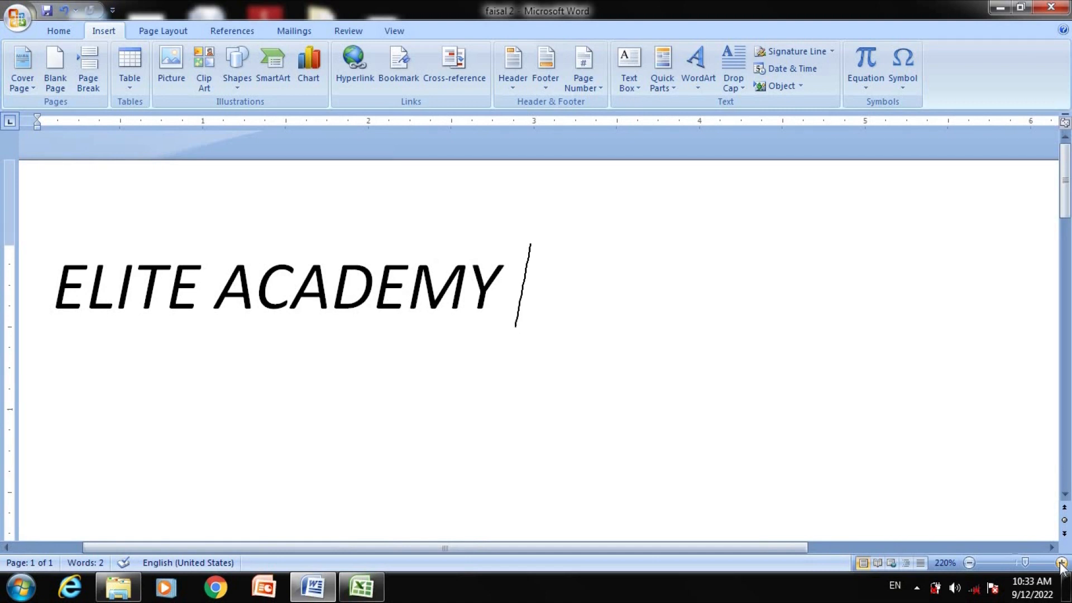
Zoom back out to 110% and place the cursor between M and Y of ACADEMY
click(968, 563)
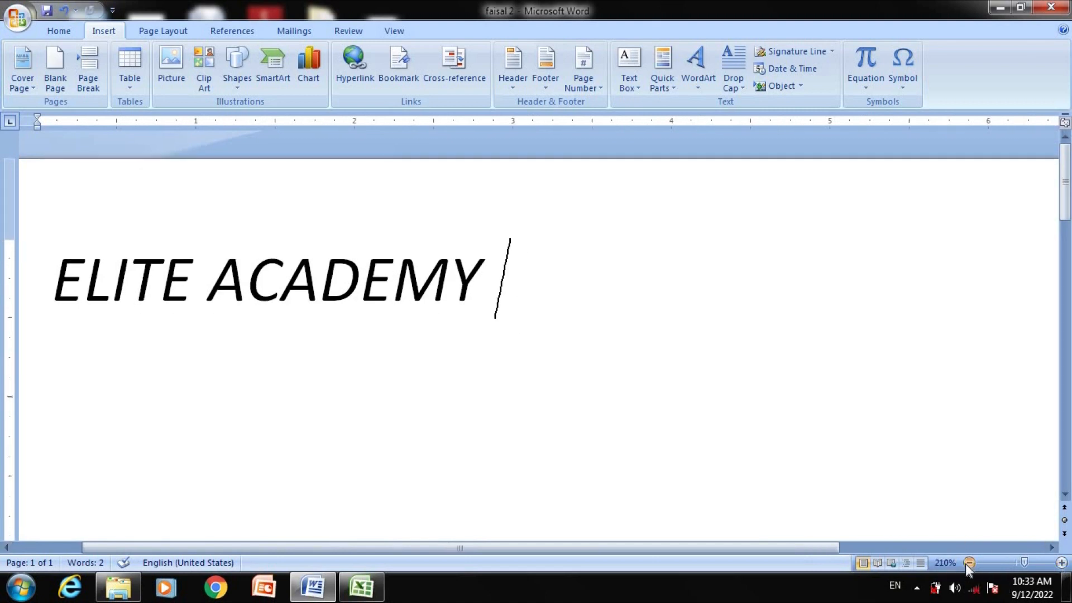
click(968, 563)
click(968, 563)
click(969, 562)
click(968, 562)
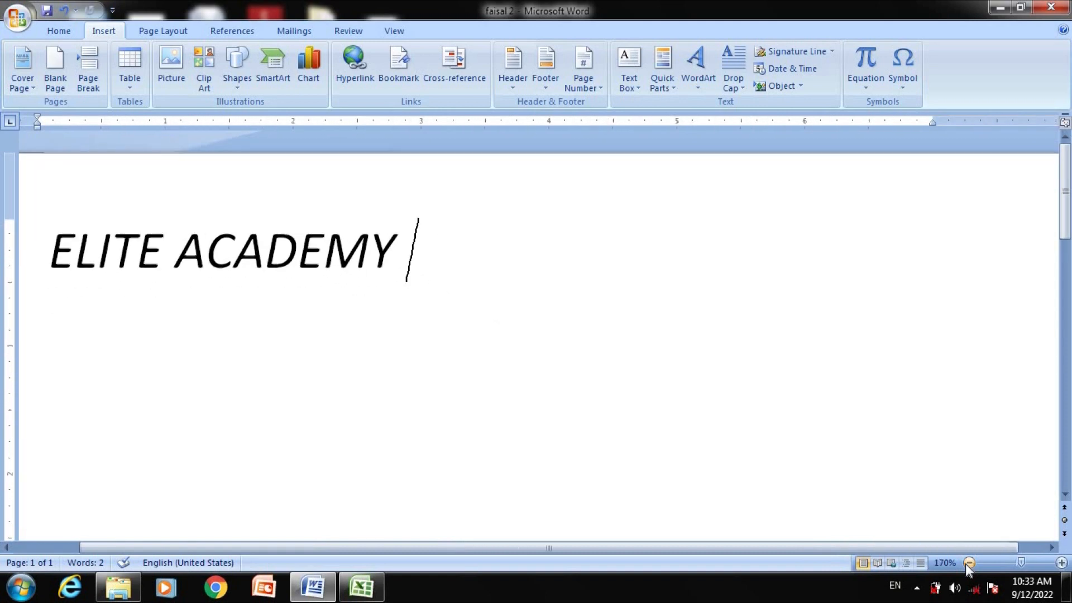
click(968, 563)
click(968, 563)
click(968, 562)
click(969, 562)
click(968, 563)
click(968, 562)
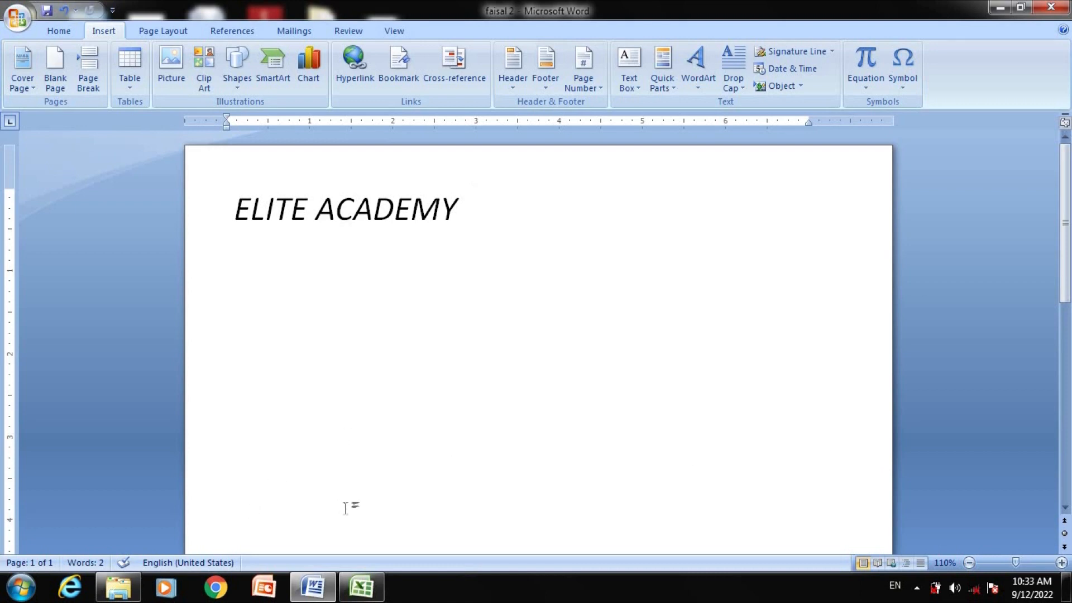
key(Left)
key(Left)
key(Left)
key(Left)
key(Left)
key(Left)
click(448, 370)
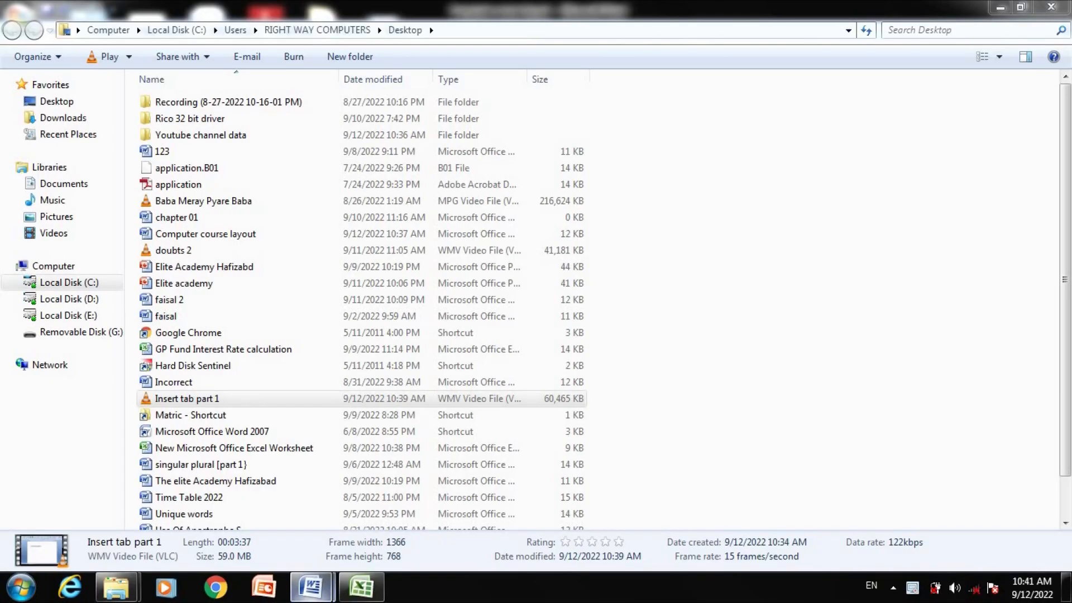
Bring the 'faisal 2 - Microsoft Word' window back to the front from the taskbar preview
mouse_move(310, 594)
click(260, 520)
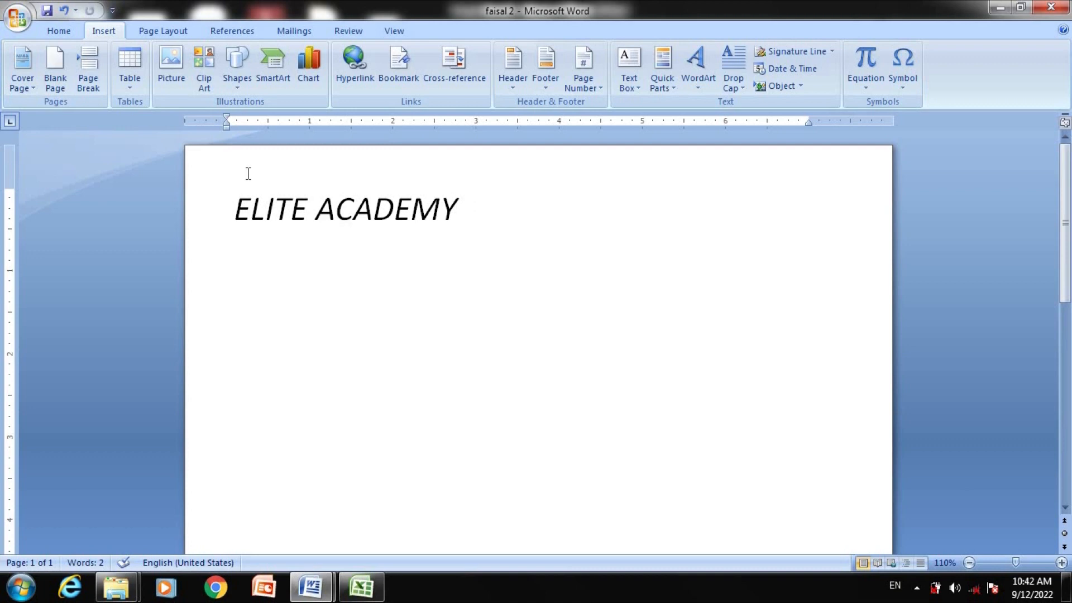
Insert the Sideline design from the Cover Page gallery before ELITE ACADEMY
click(21, 82)
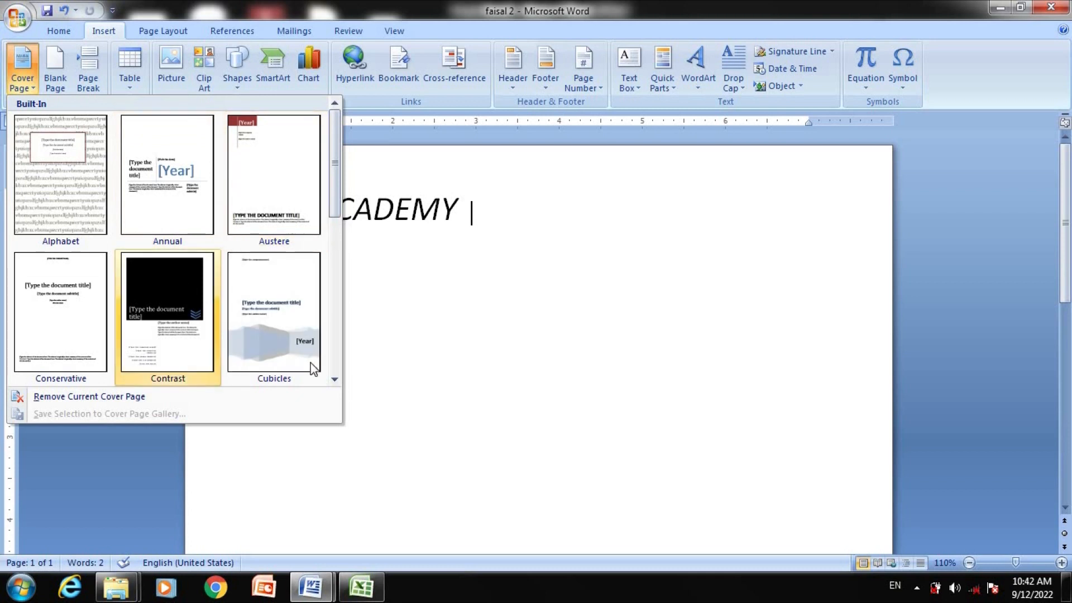
mouse_move(336, 204)
mouse_down()
mouse_move(336, 360)
mouse_move(330, 199)
mouse_up()
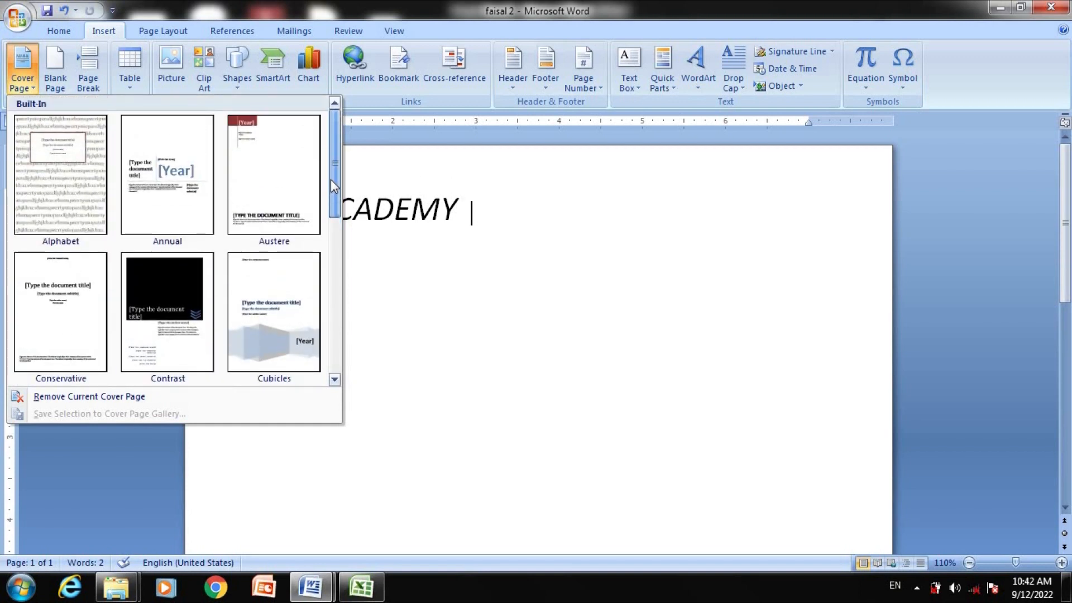
drag(331, 199, 334, 318)
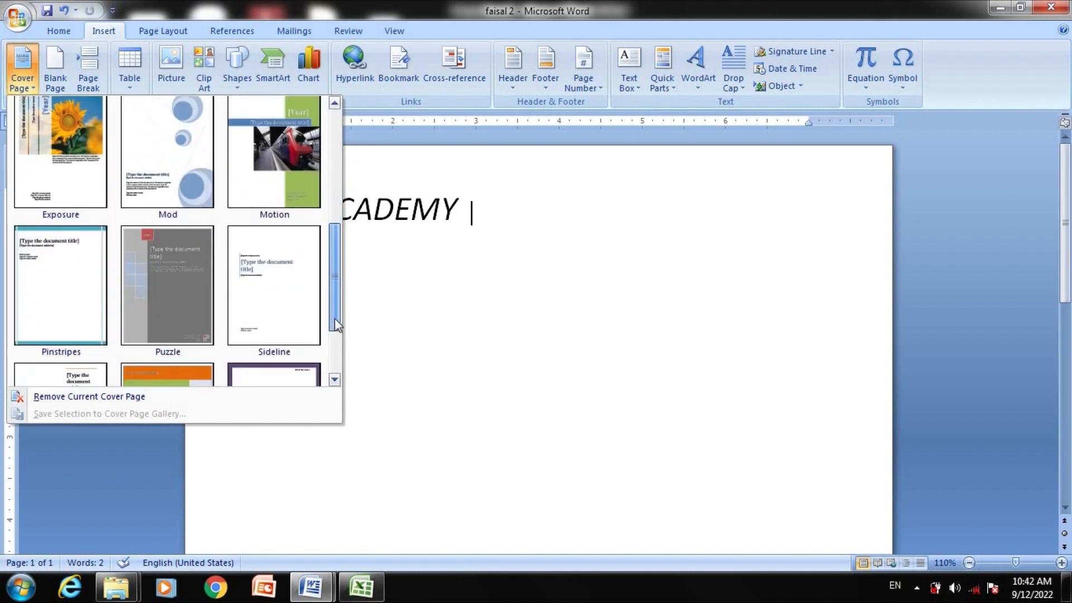
click(269, 271)
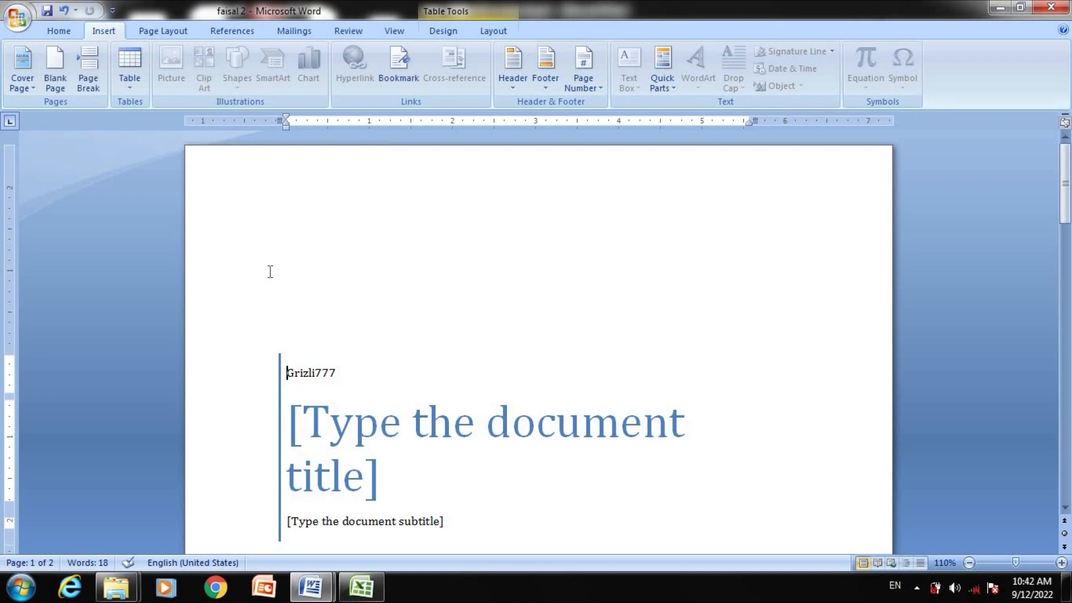
Undo the Sideline cover page, add a page break after ELITE ACADEMY, and type a name on page 2
key(ctrl+z)
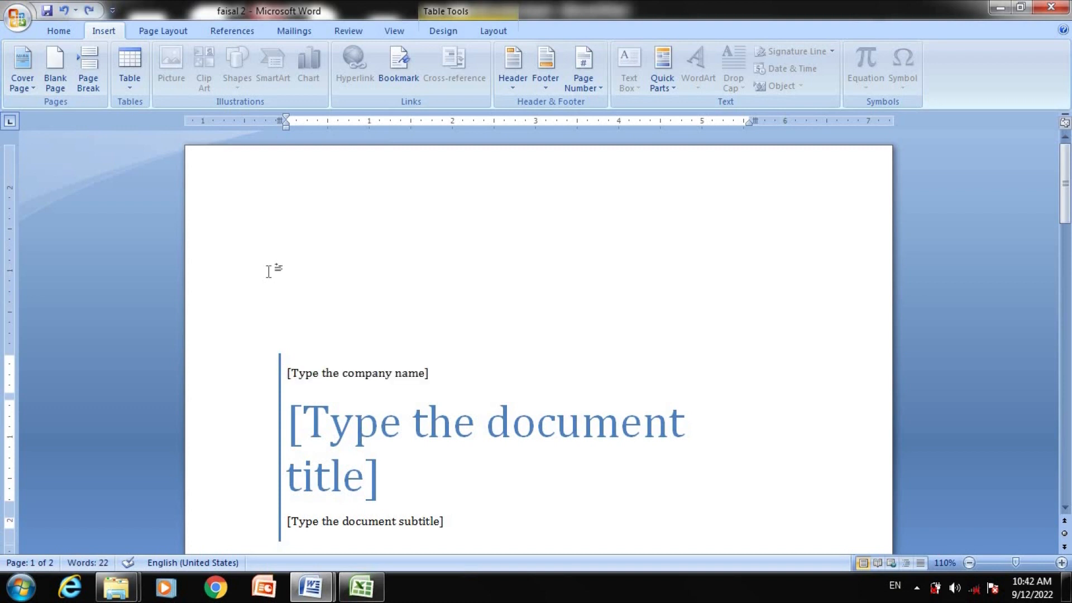
key(ctrl+z)
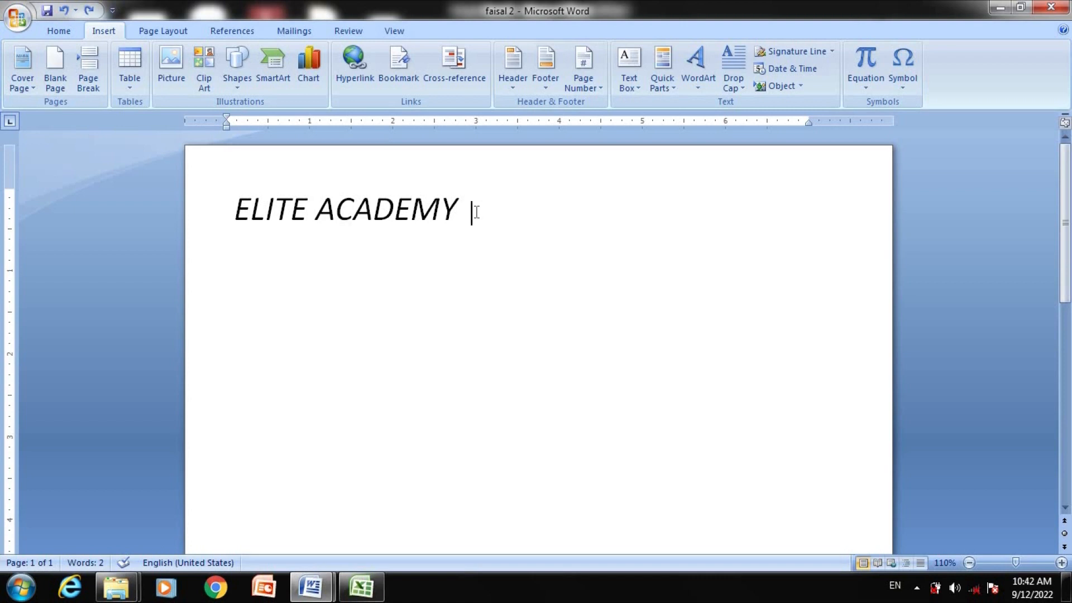
key(ctrl+Return)
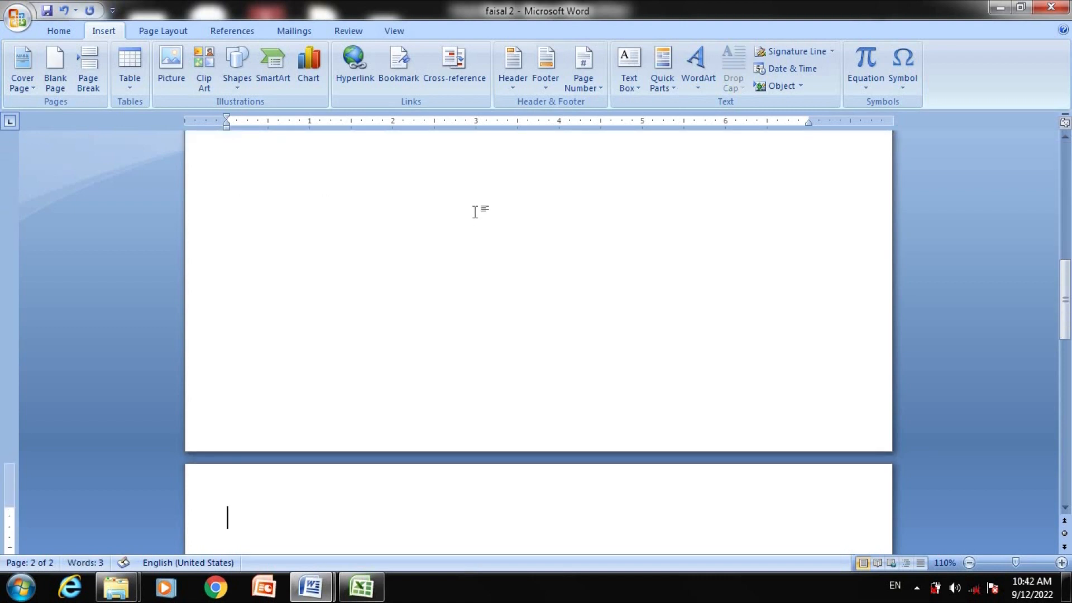
text(Faisal)
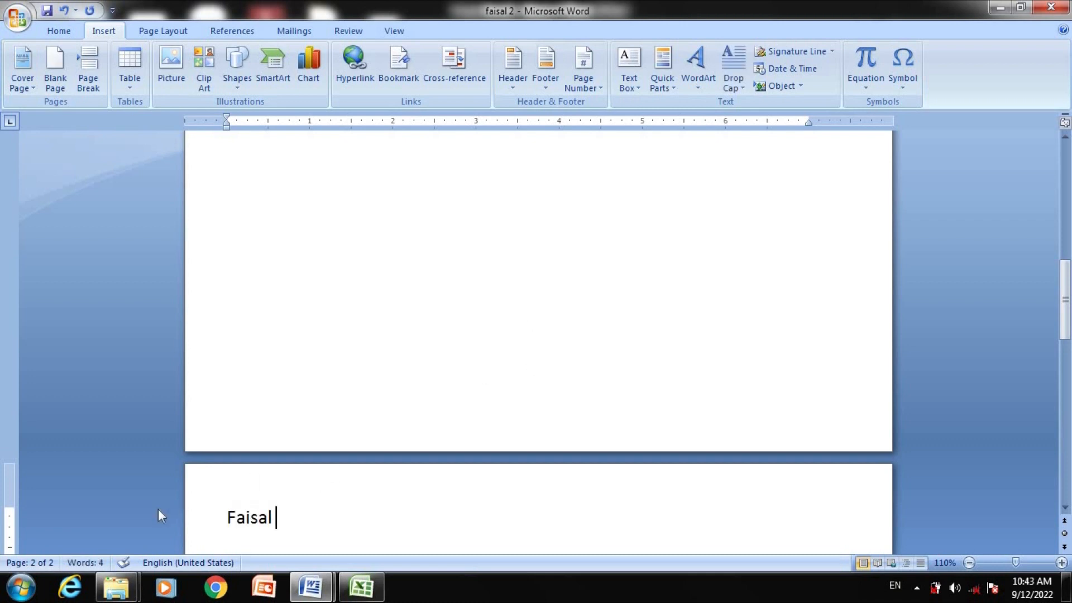
Add the Sideline cover page again from the Cover Page gallery
click(31, 88)
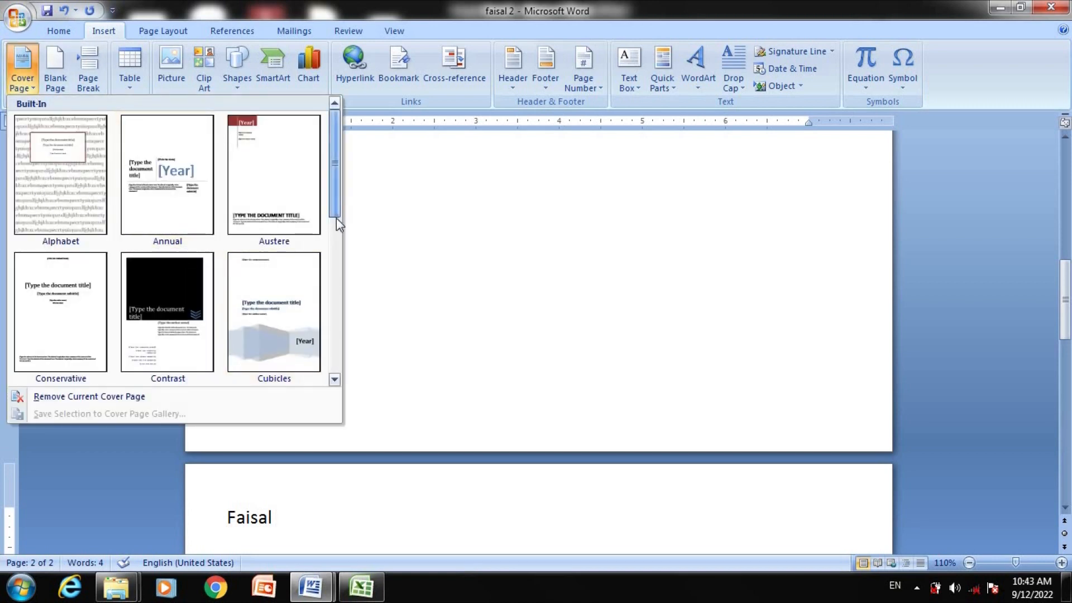
scroll(336, 217, down, 1)
scroll(338, 278, down, 5)
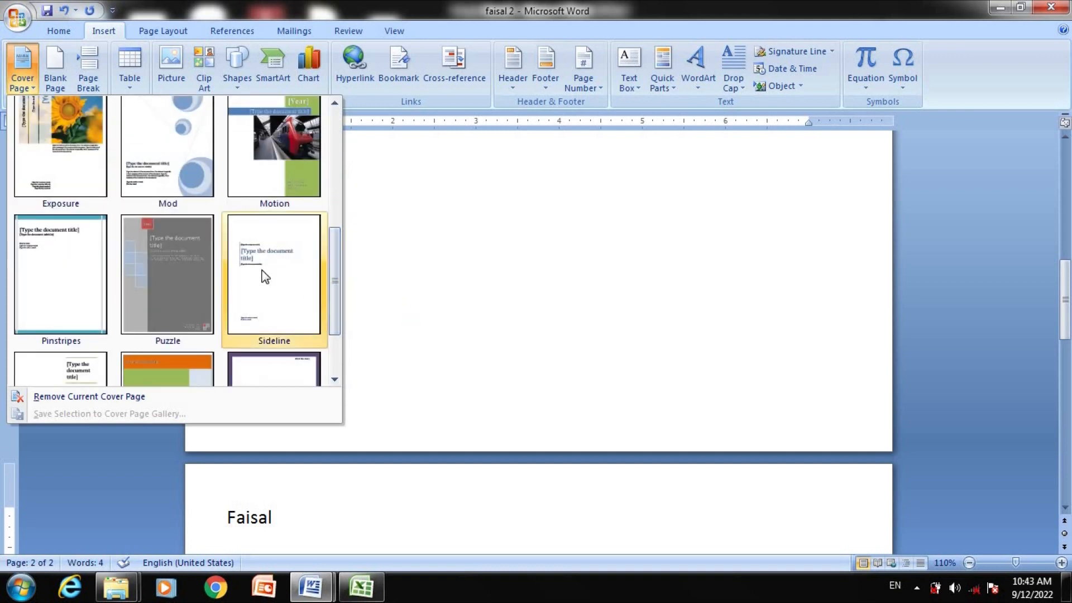
click(262, 269)
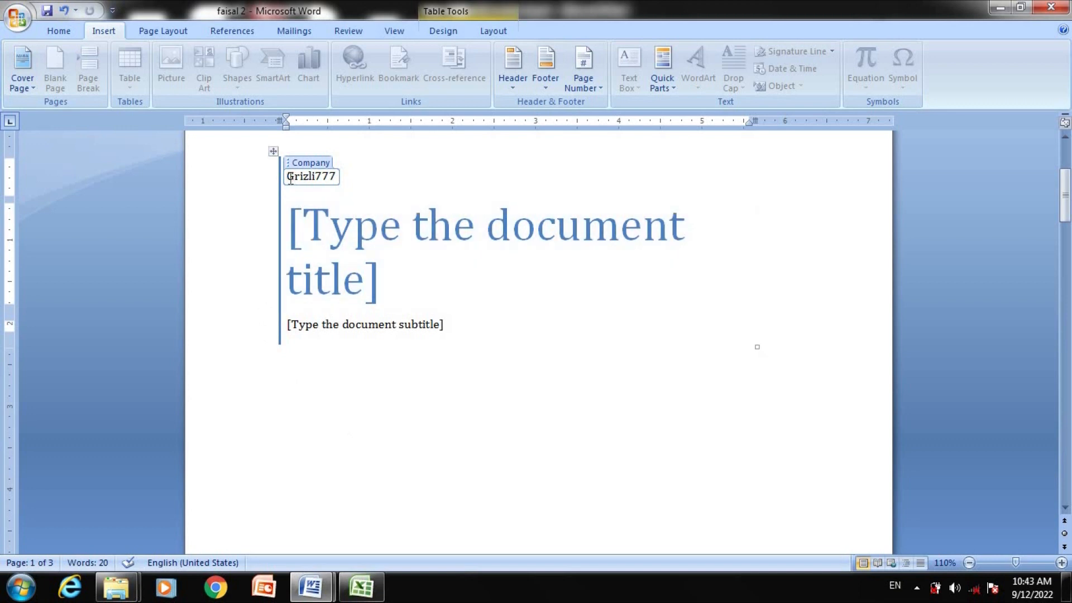
Fill company 'Punjab University', title 'Intro to computer' and subtitle 'Function of keys'
key(Delete)
key(Delete)
key(Delete)
key(Delete)
key(Delete)
key(Delete)
key(Delete)
key(Delete)
key(Delete)
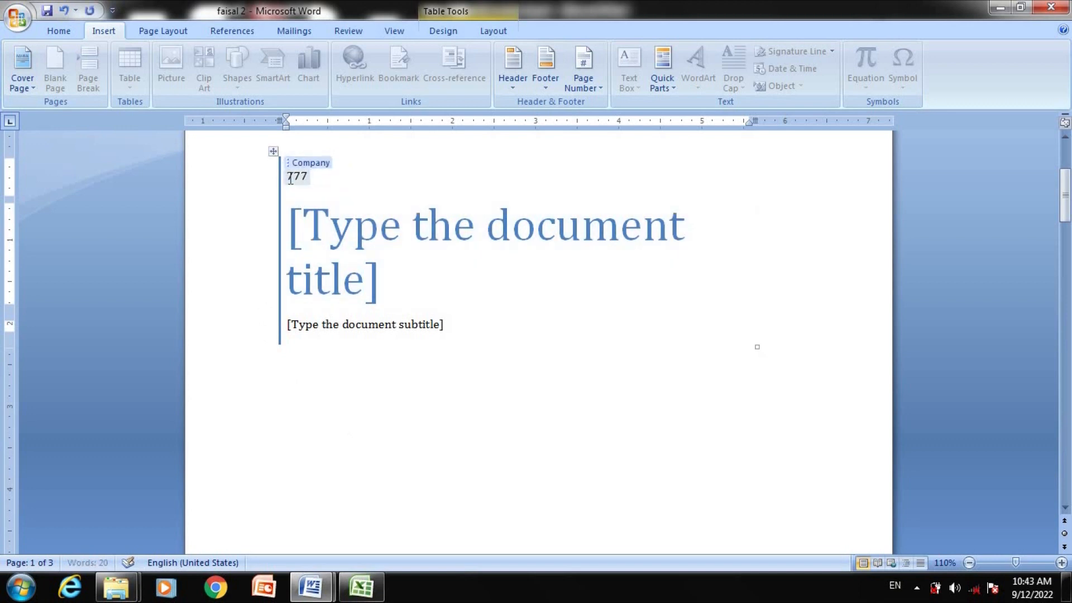
text(P)
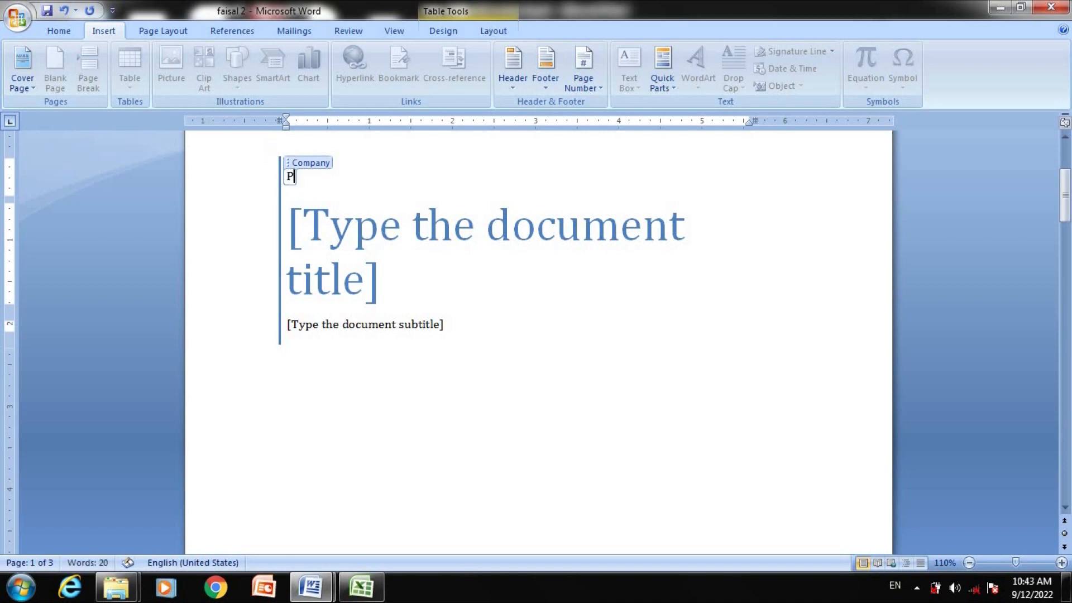
text(unjab Un)
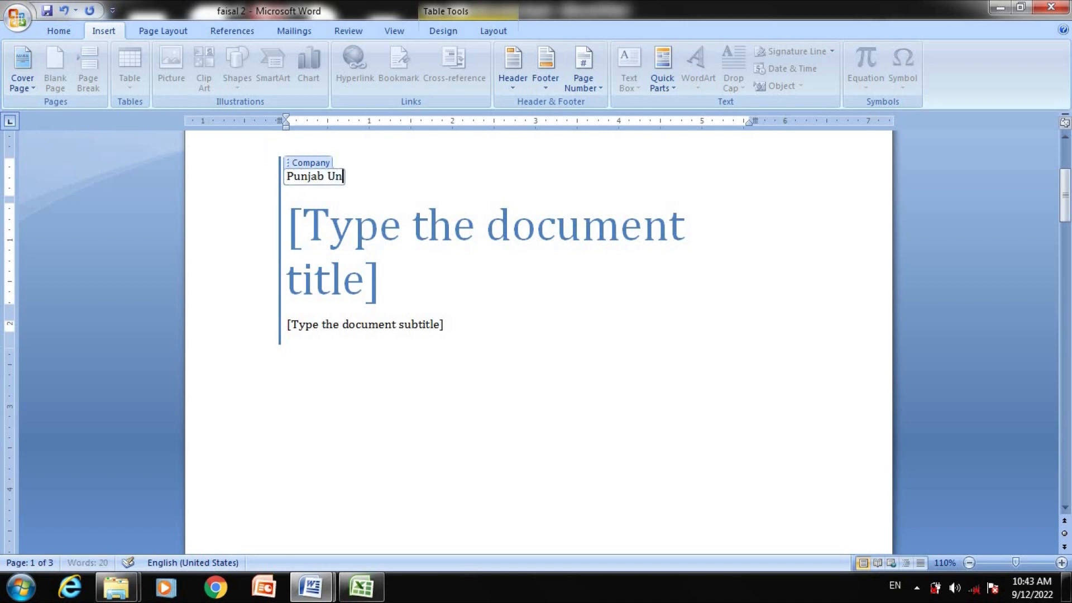
text(iversity)
click(330, 253)
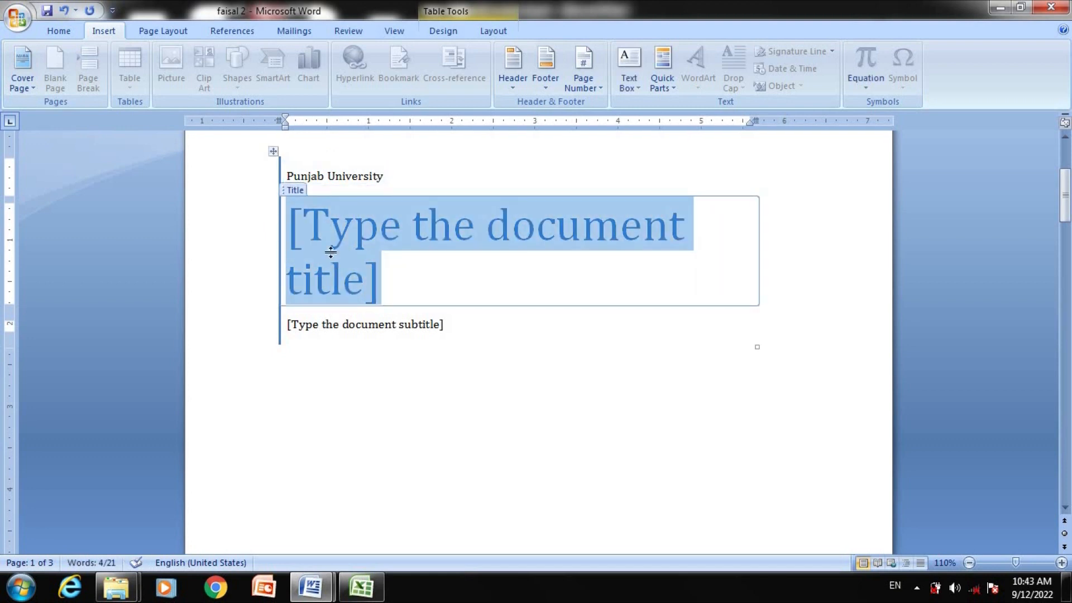
text(Intro to )
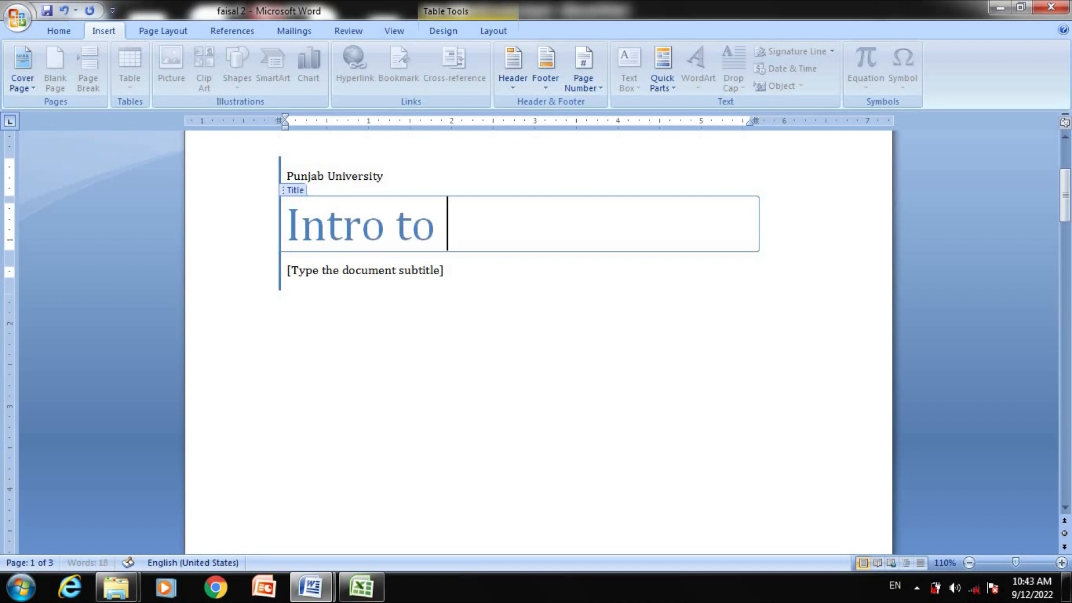
text(computer)
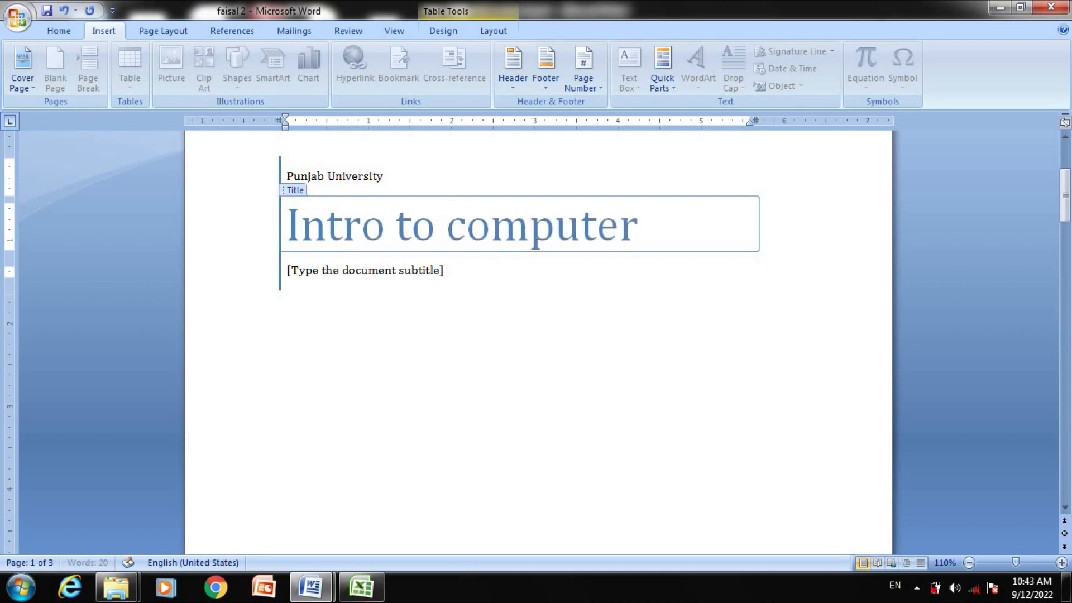
click(369, 272)
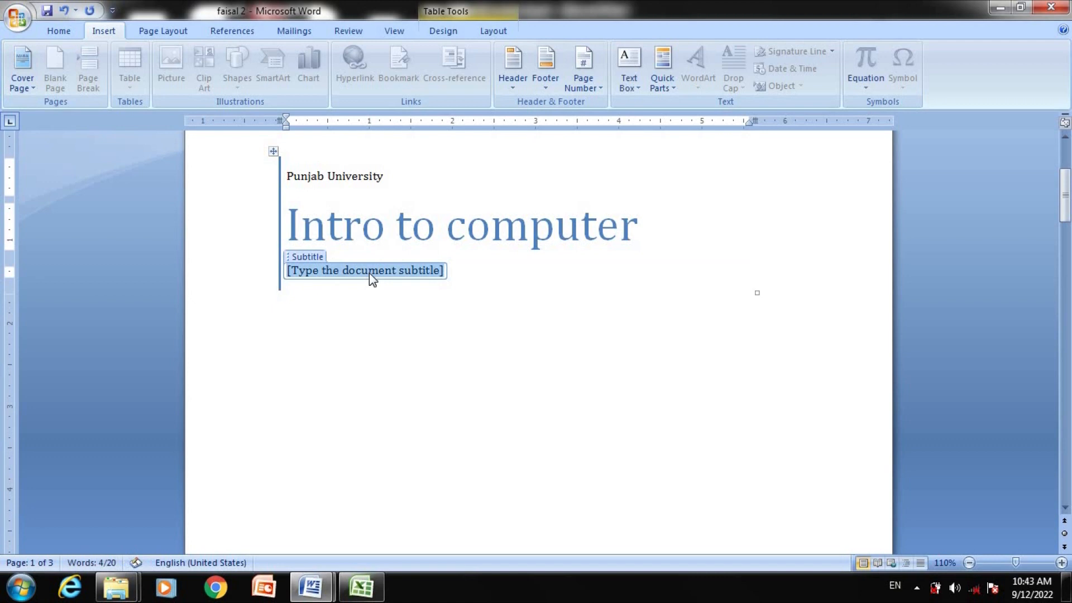
text(Func)
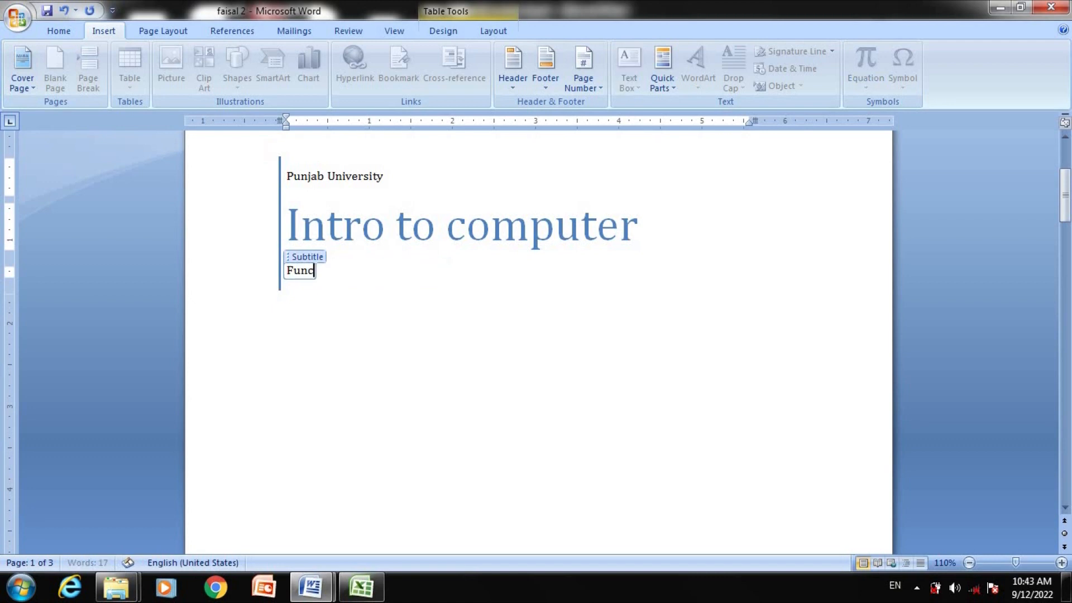
text(tion of keys)
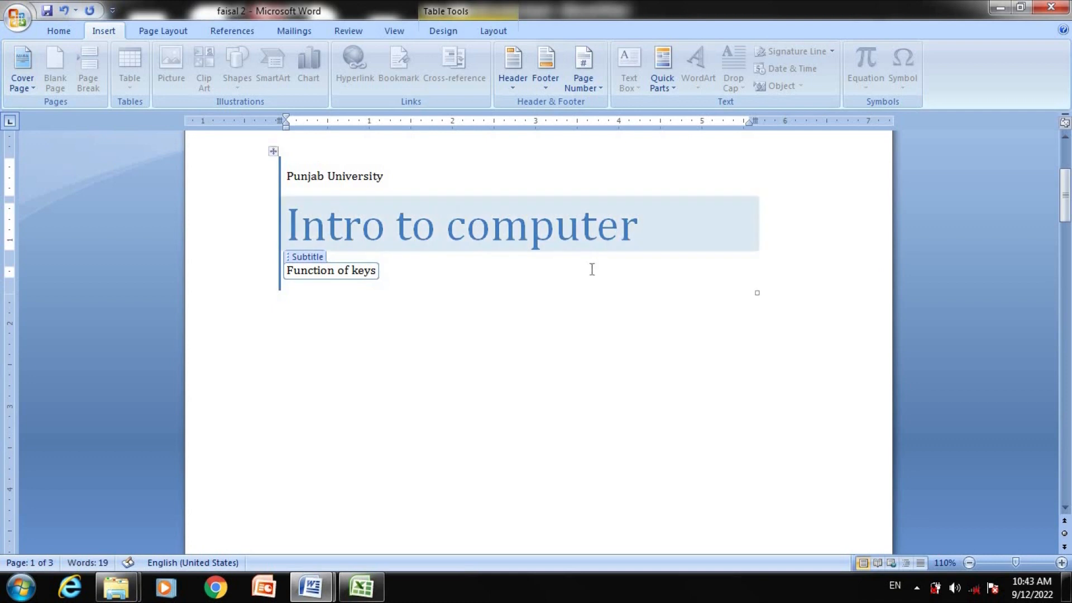
click(770, 370)
Replace the author placeholder with a 'Submitted by:' line followed by the author's name
scroll(771, 373, down, 10)
key(Down)
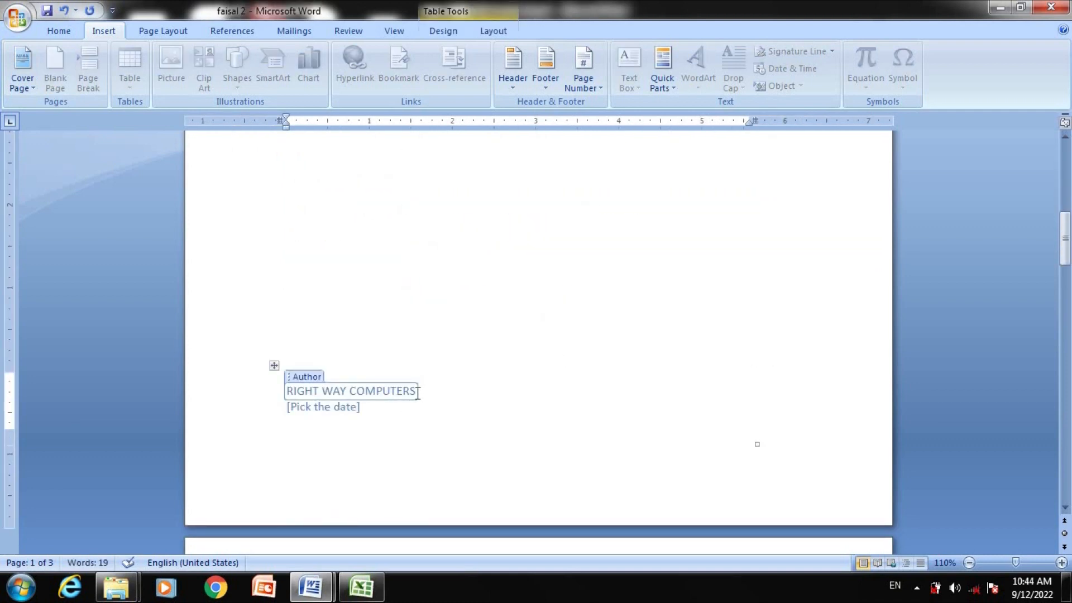
key(BackSpace)
key(BackSpace)
key(BackSpace)
key(BackSpace)
key(BackSpace)
key(BackSpace)
key(BackSpace)
key(BackSpace)
key(BackSpace)
key(BackSpace)
key(BackSpace)
key(BackSpace)
key(BackSpace)
key(BackSpace)
key(BackSpace)
key(BackSpace)
key(BackSpace)
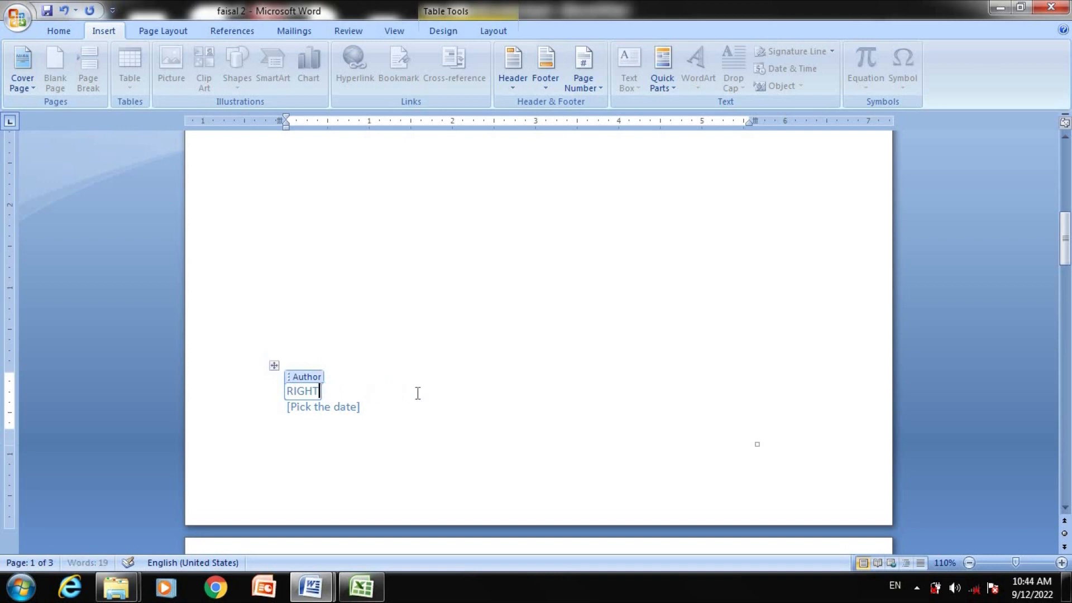
key(BackSpace)
text(Submitted by: Faisal A)
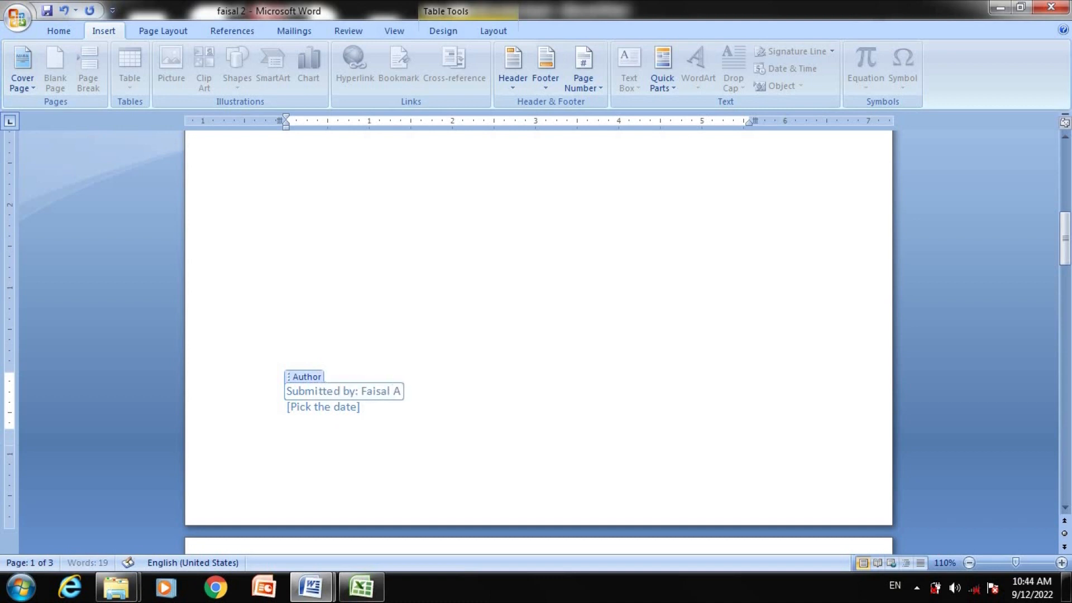
text(kbar Rana)
Pick 12 September 2022 in the date control so it shows 9/12/2022
click(348, 406)
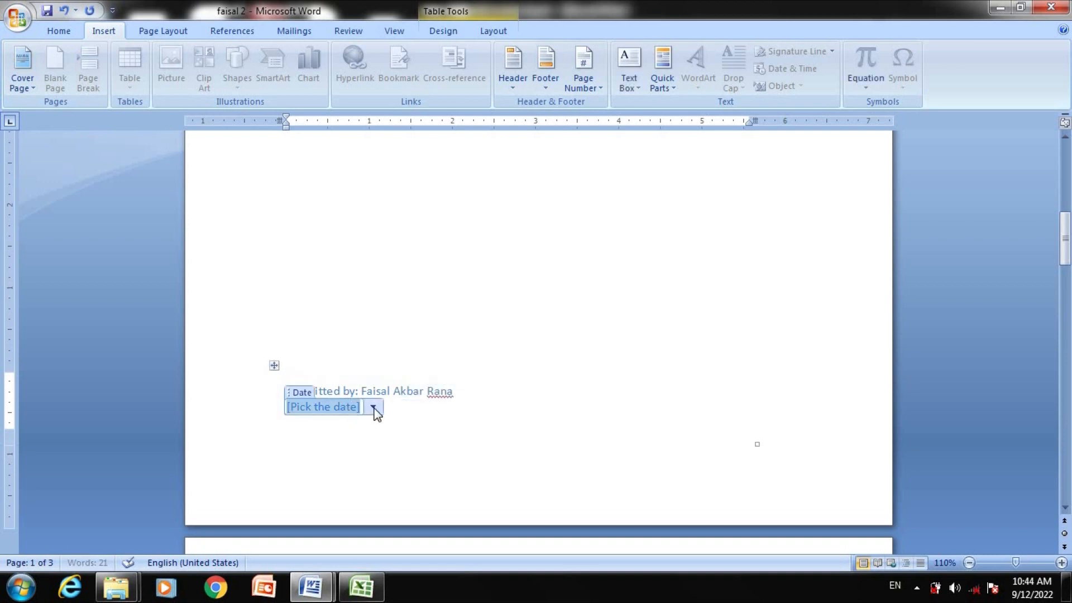
click(373, 408)
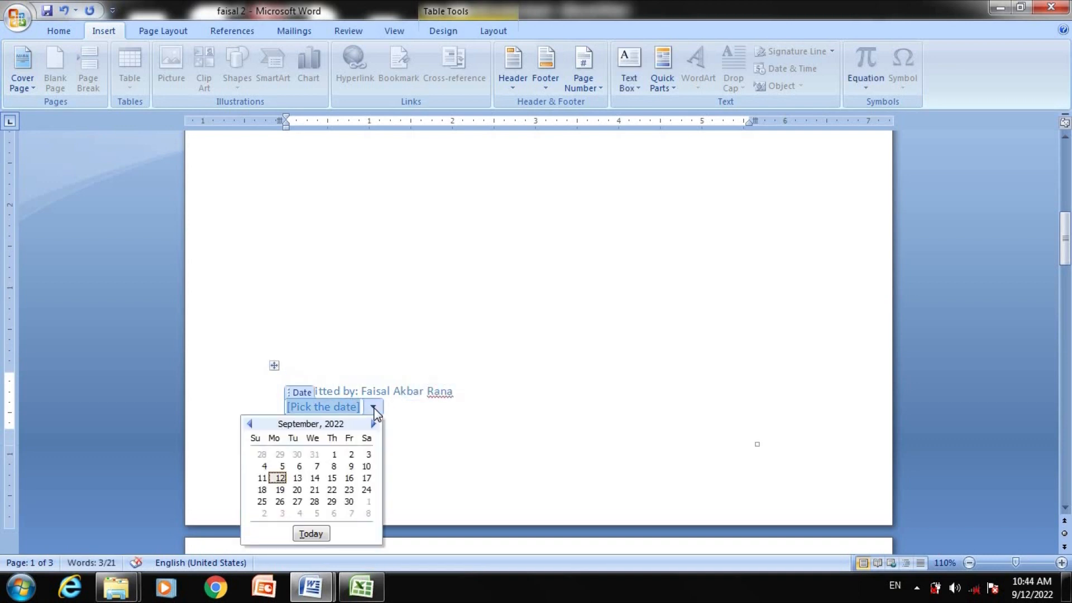
click(279, 478)
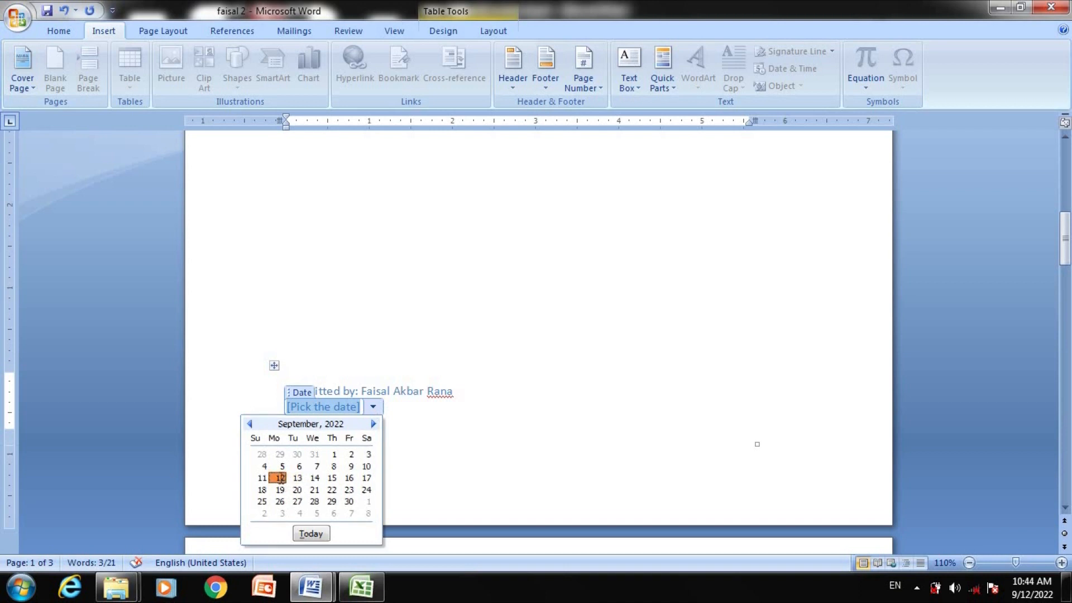
click(449, 428)
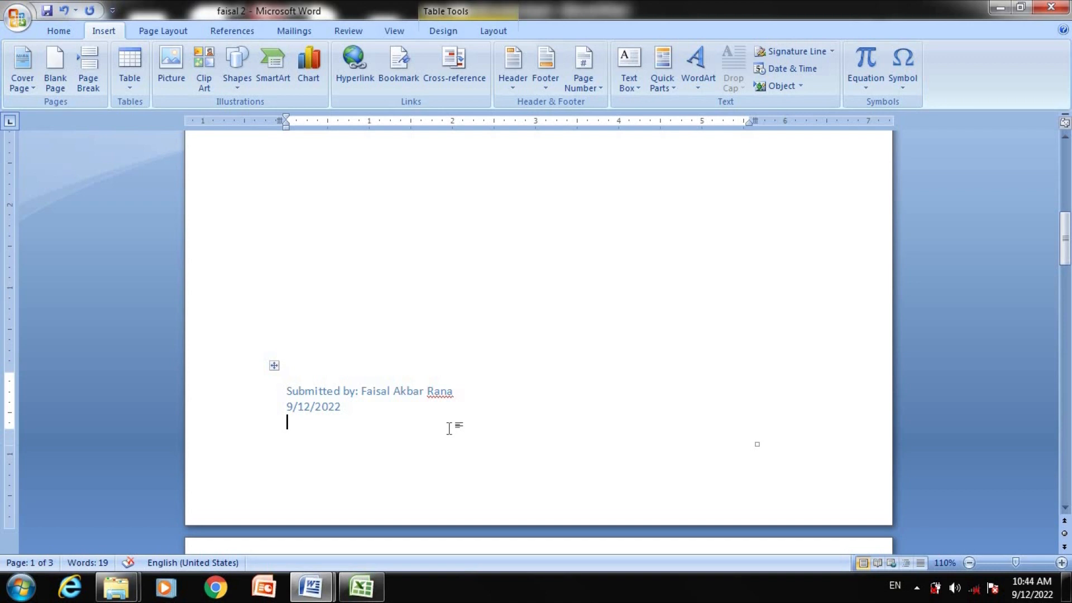
key(Page_Up)
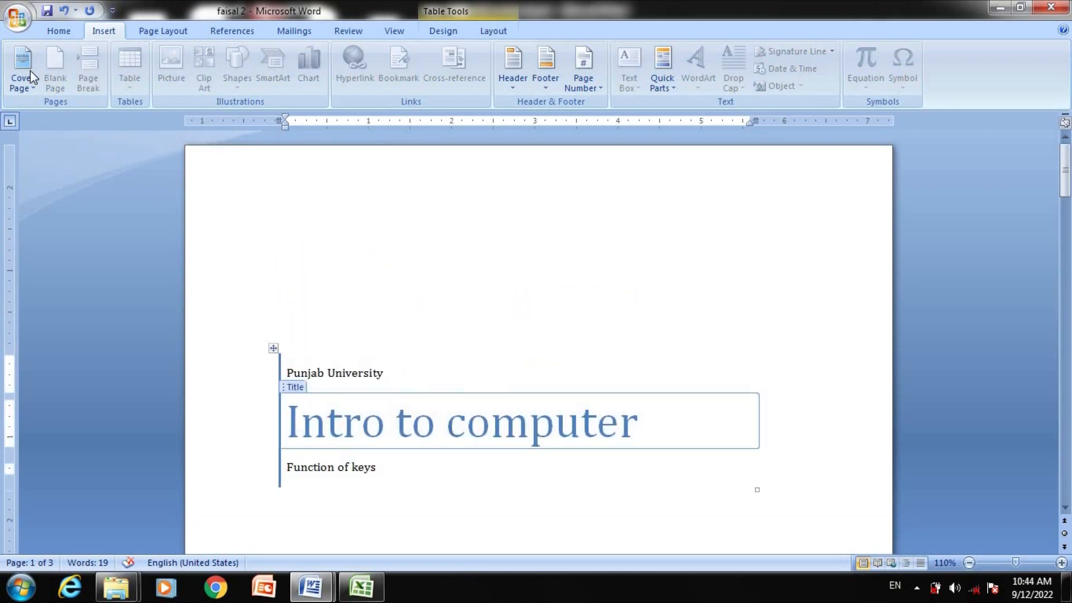
Remove the current cover page and scroll down to check the second page's name
click(27, 78)
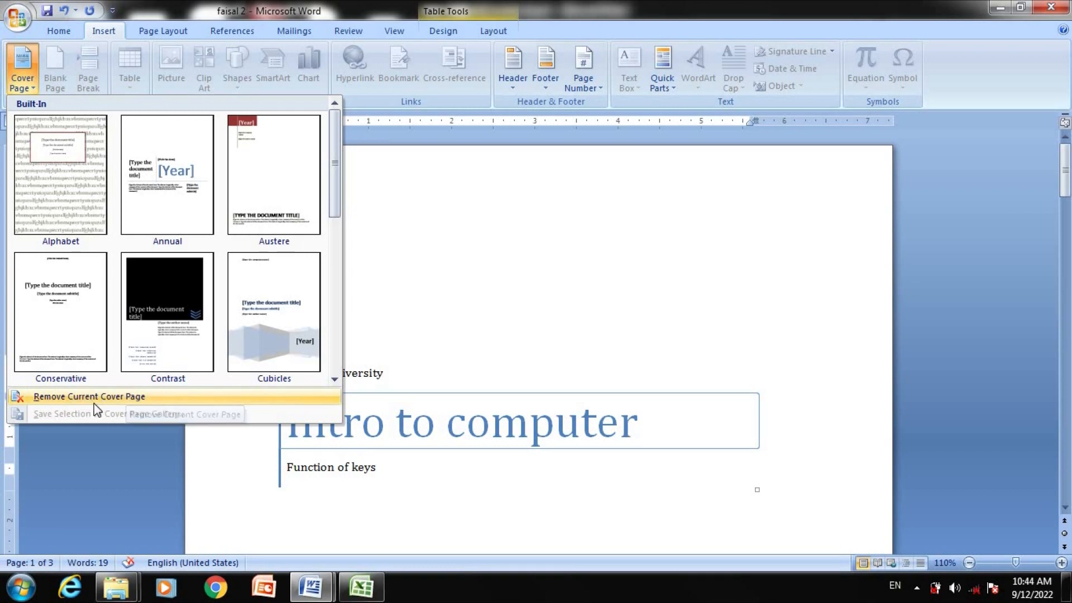
click(123, 396)
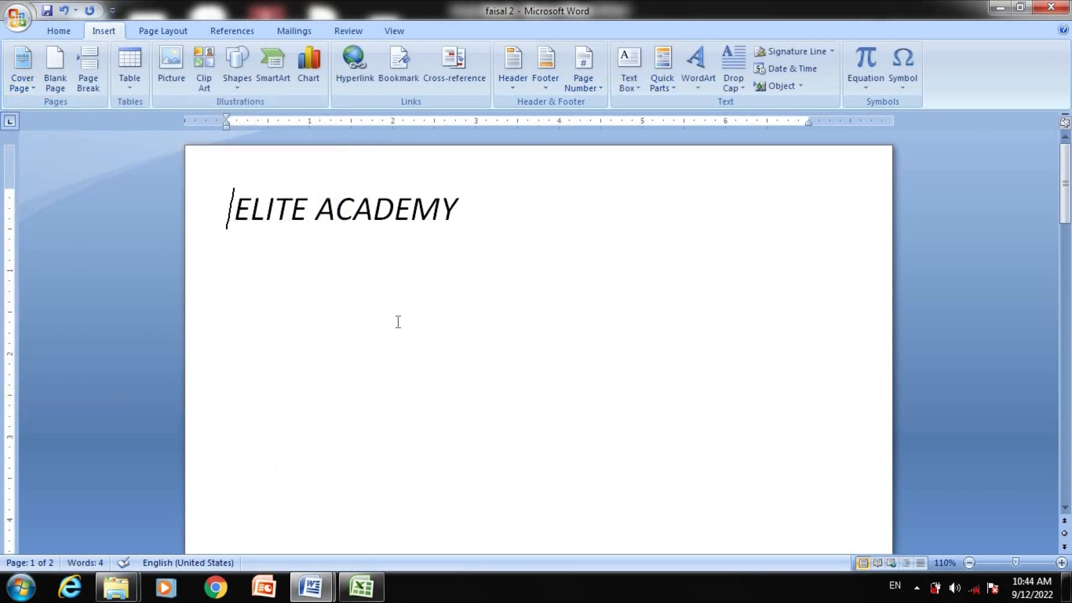
scroll(449, 297, down, 10)
scroll(450, 297, down, 8)
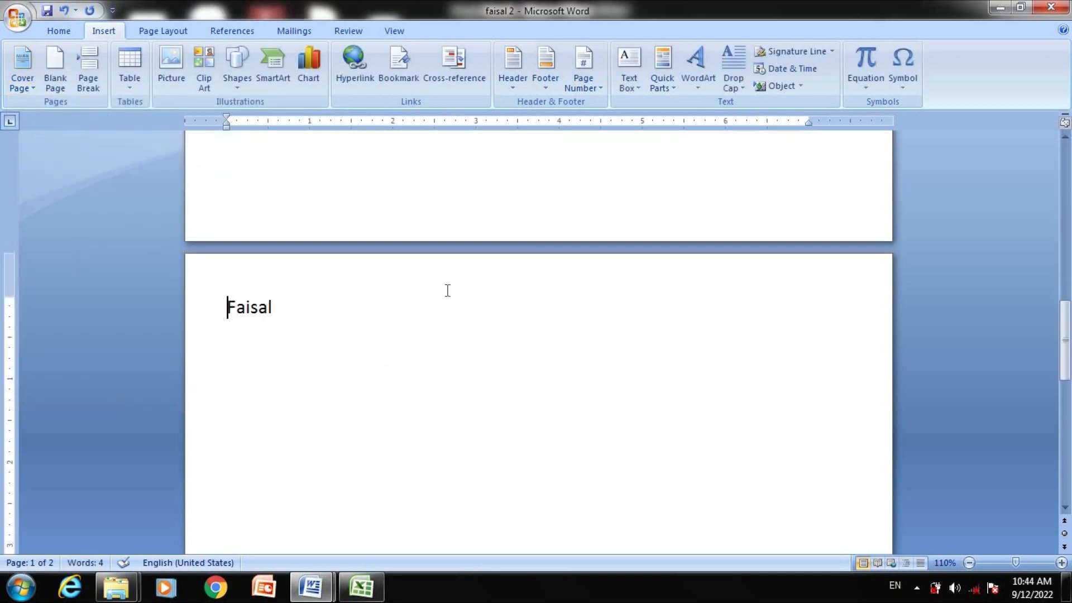
scroll(447, 290, up, 18)
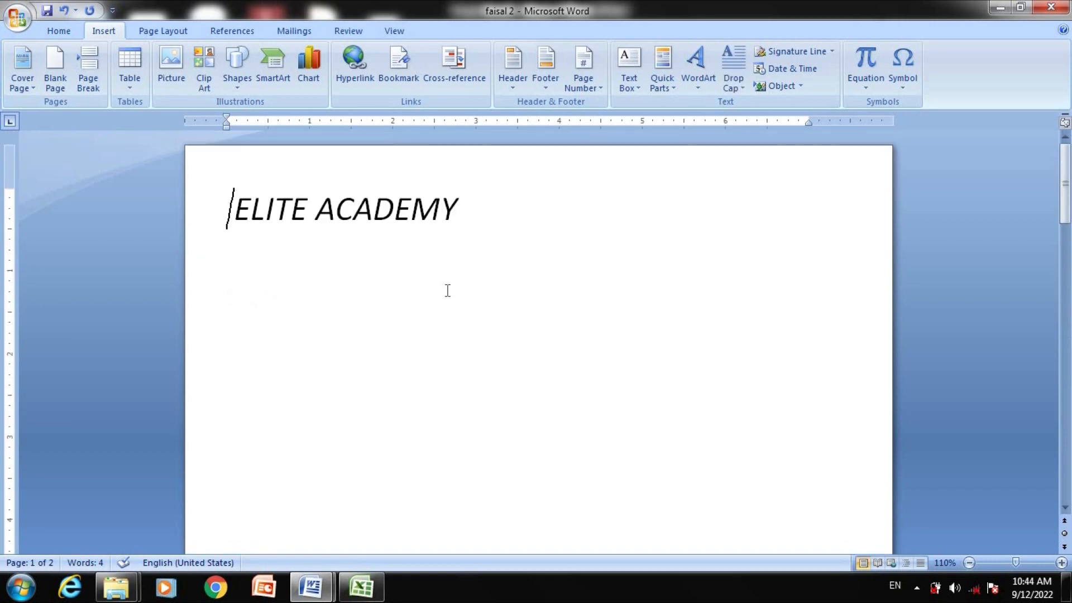
scroll(448, 290, down, 15)
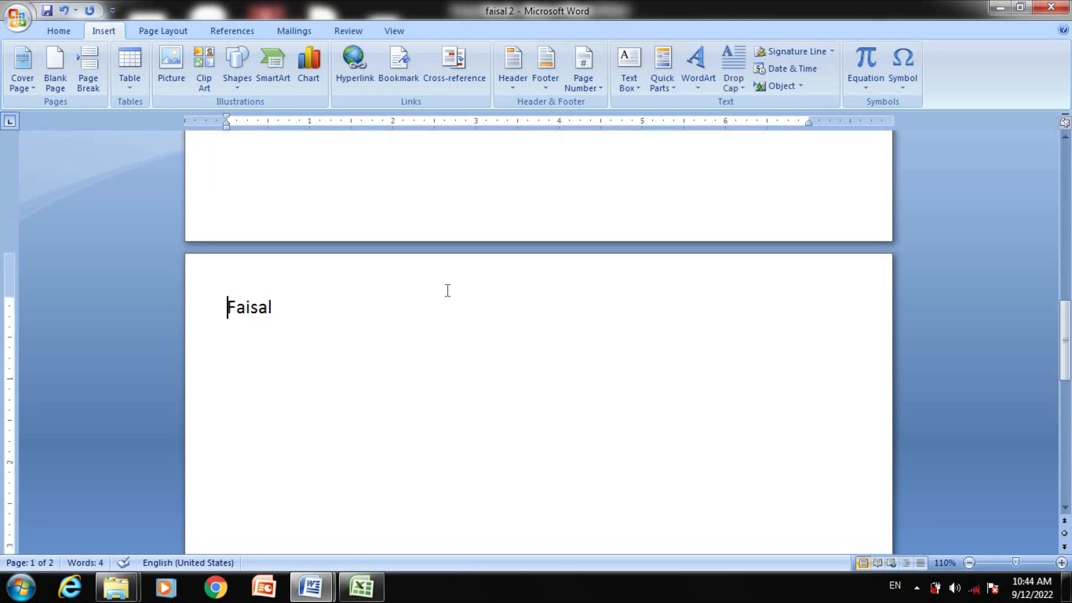
click(351, 303)
Erase the name on page 2, return to ELITE ACADEMY, and insert a Blank Page
key(BackSpace)
key(BackSpace)
key(BackSpace)
key(BackSpace)
key(BackSpace)
key(BackSpace)
key(BackSpace)
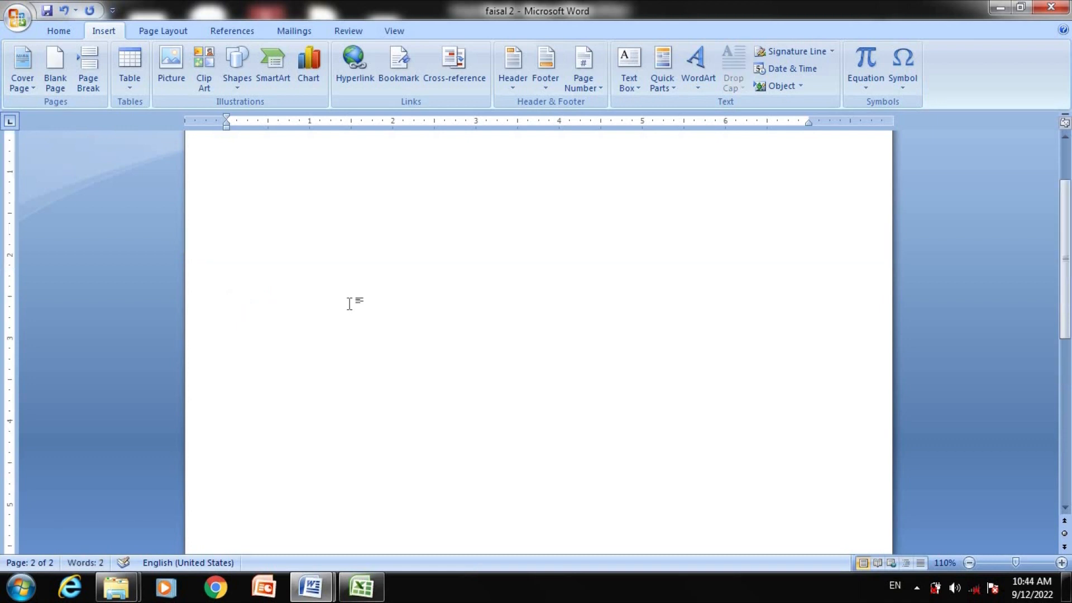
key(ctrl+Home)
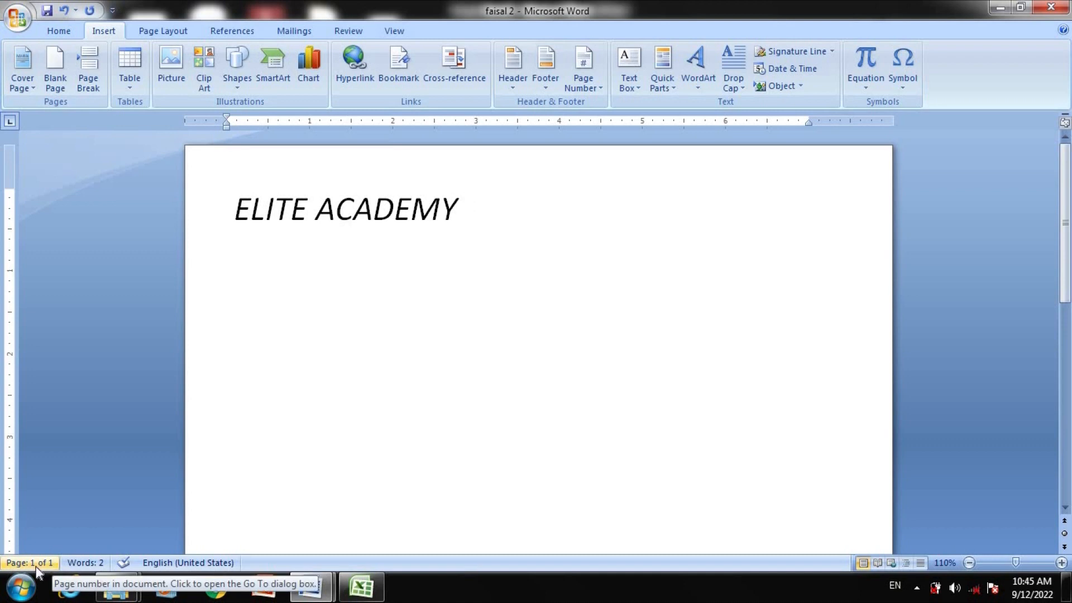
click(53, 71)
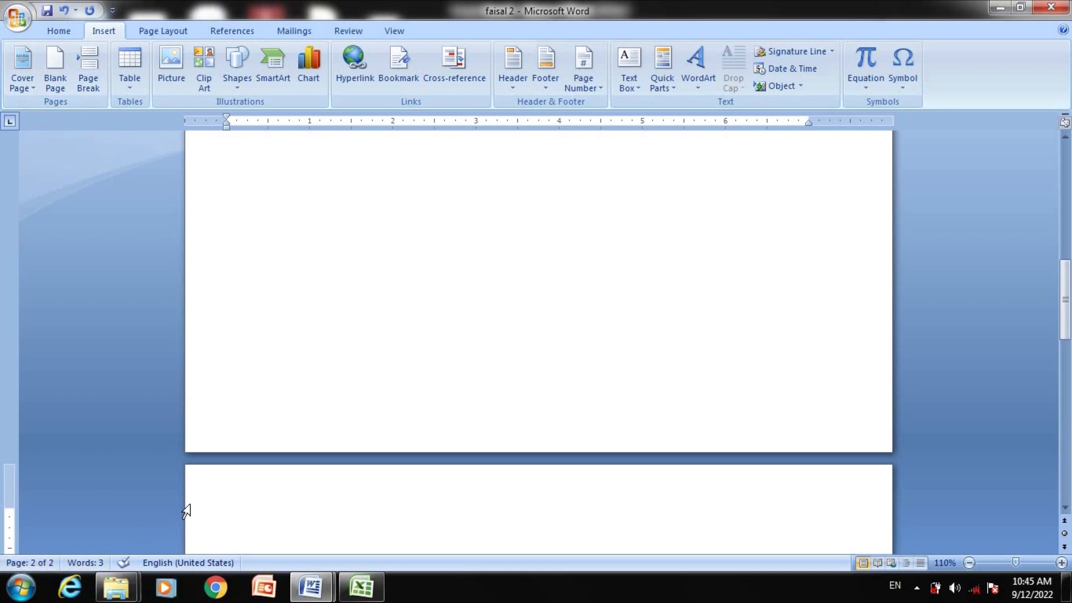
scroll(187, 511, up, 3)
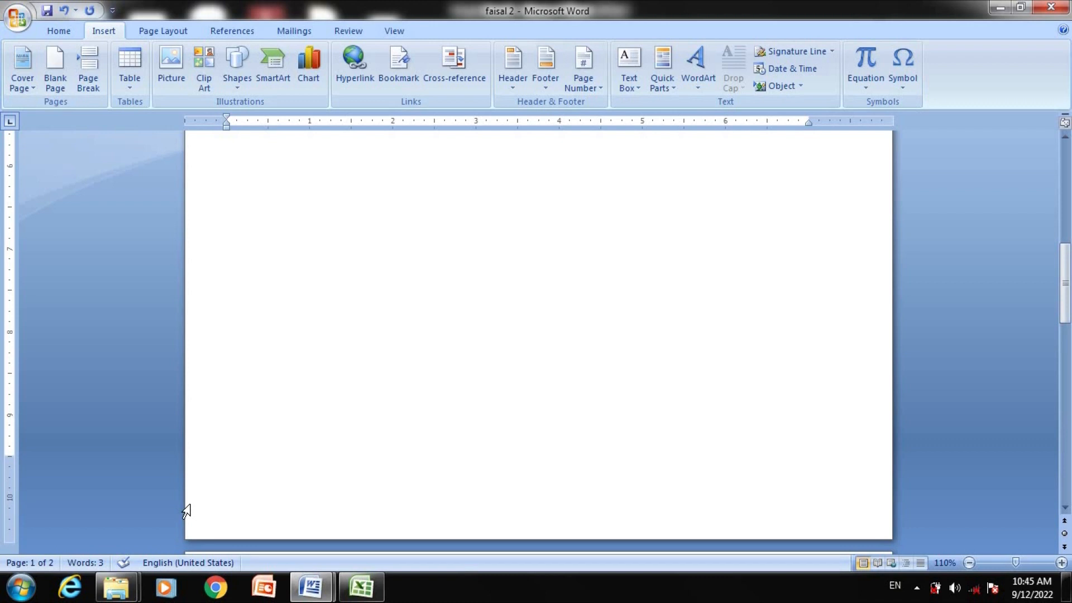
scroll(186, 509, up, 9)
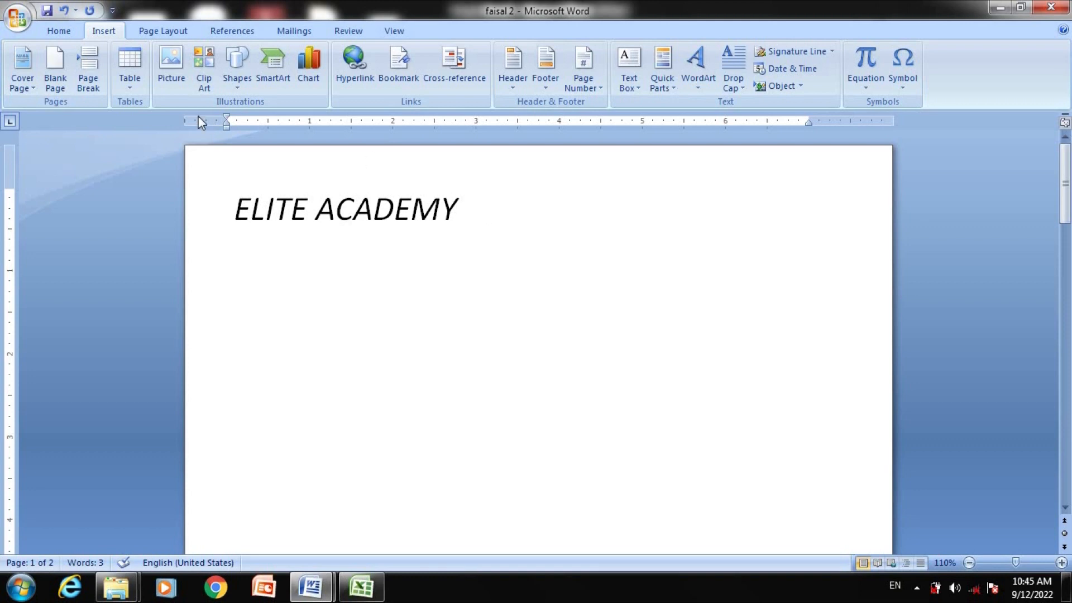
Insert a page break after the ELITE ACADEMY heading and check the three resulting pages
click(88, 79)
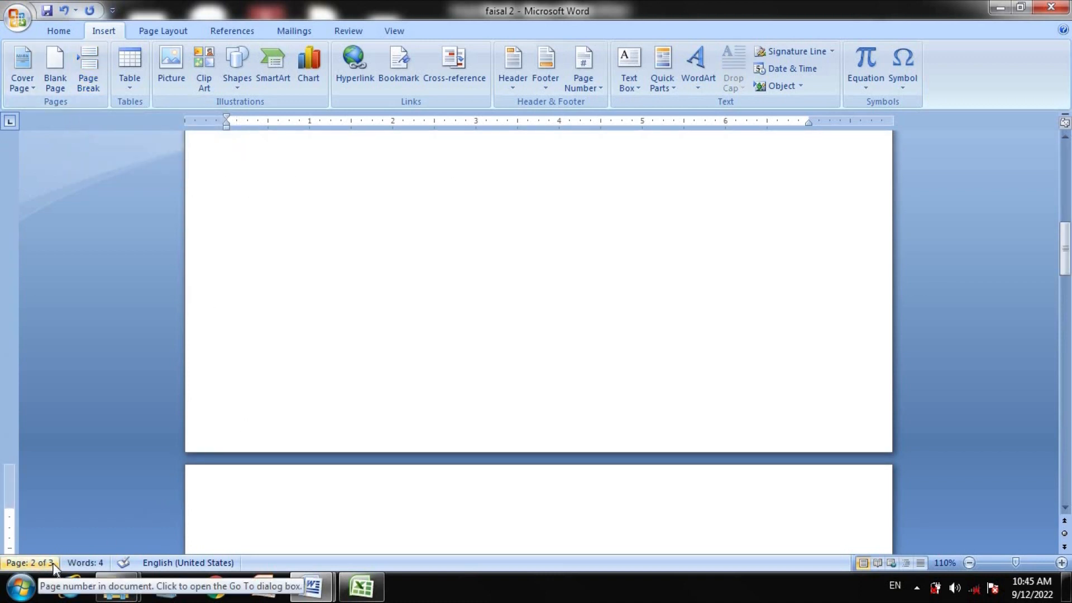
key(Page_Down)
key(Page_Down)
key(Page_Down)
key(Page_Down)
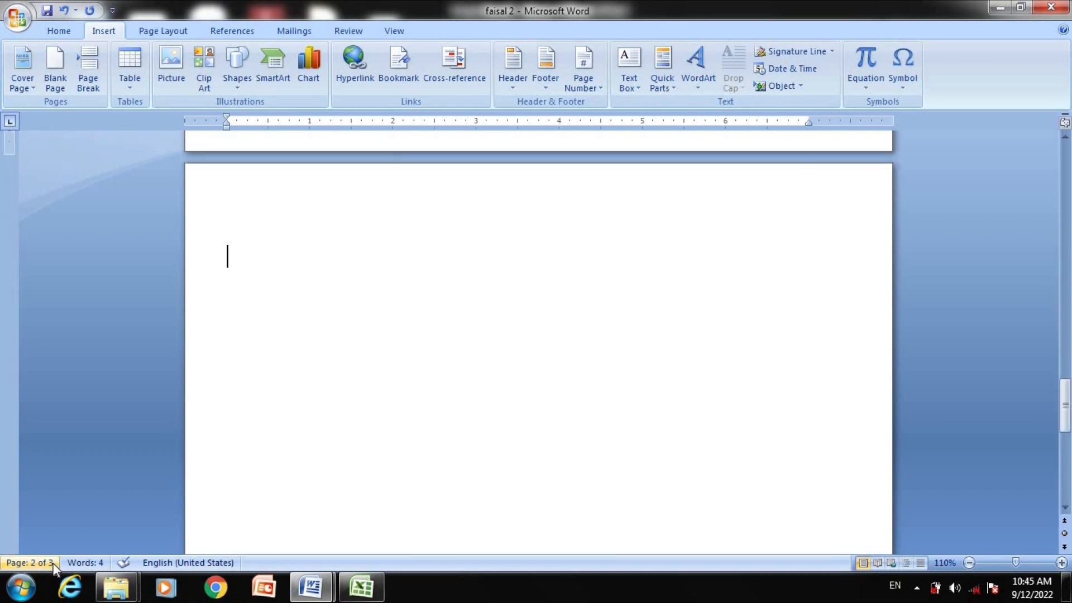
key(Page_Up)
key(Page_Up)
key(Page_Up)
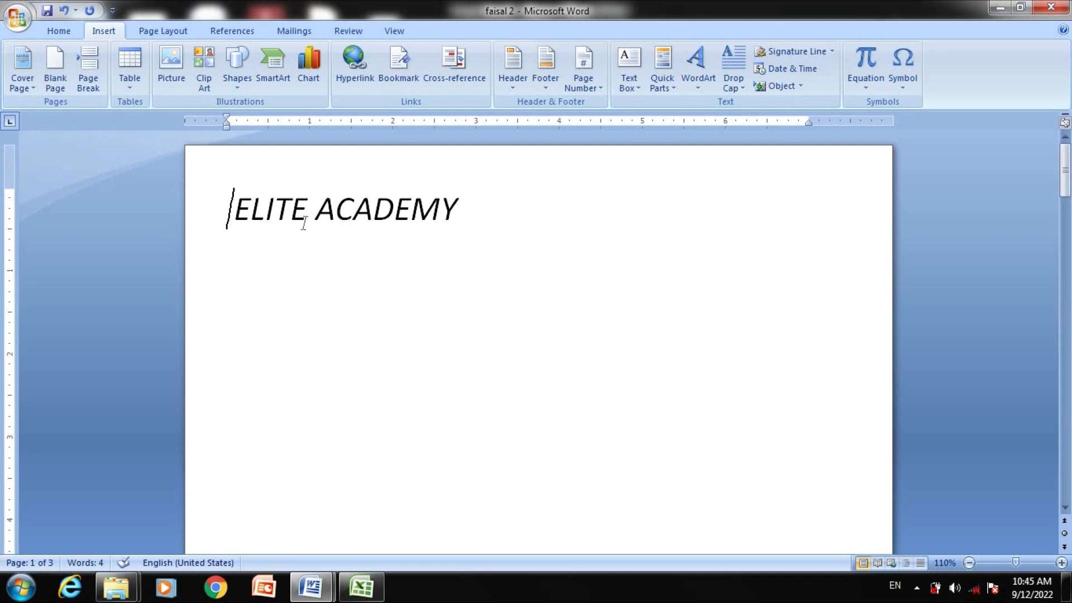
Dismiss the Windows colour-scheme prompt and place the cursor between ELITE and ACADEMY
click(467, 212)
click(311, 207)
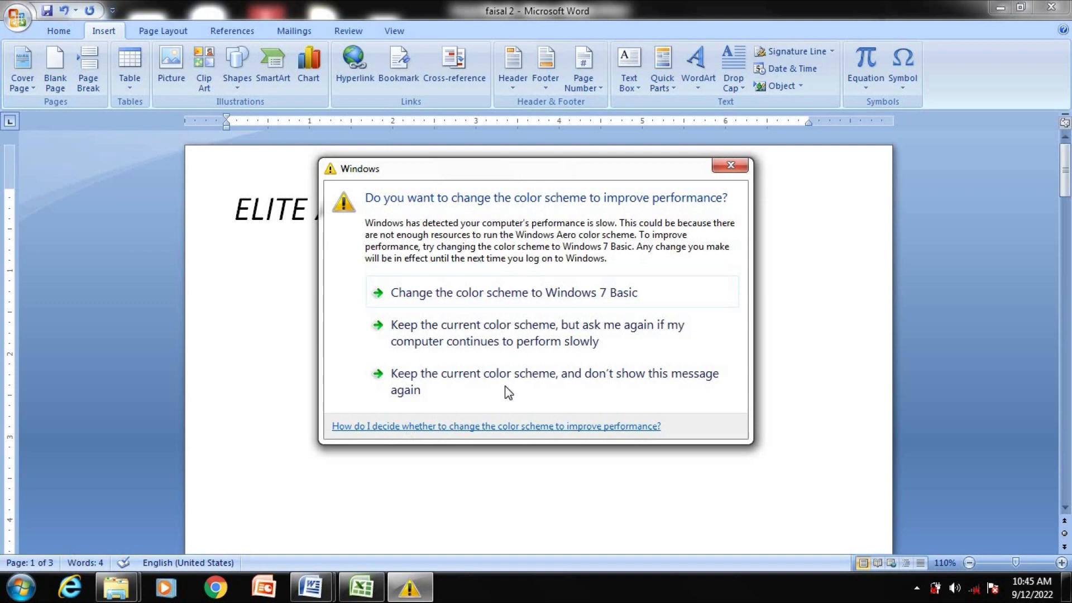
click(728, 170)
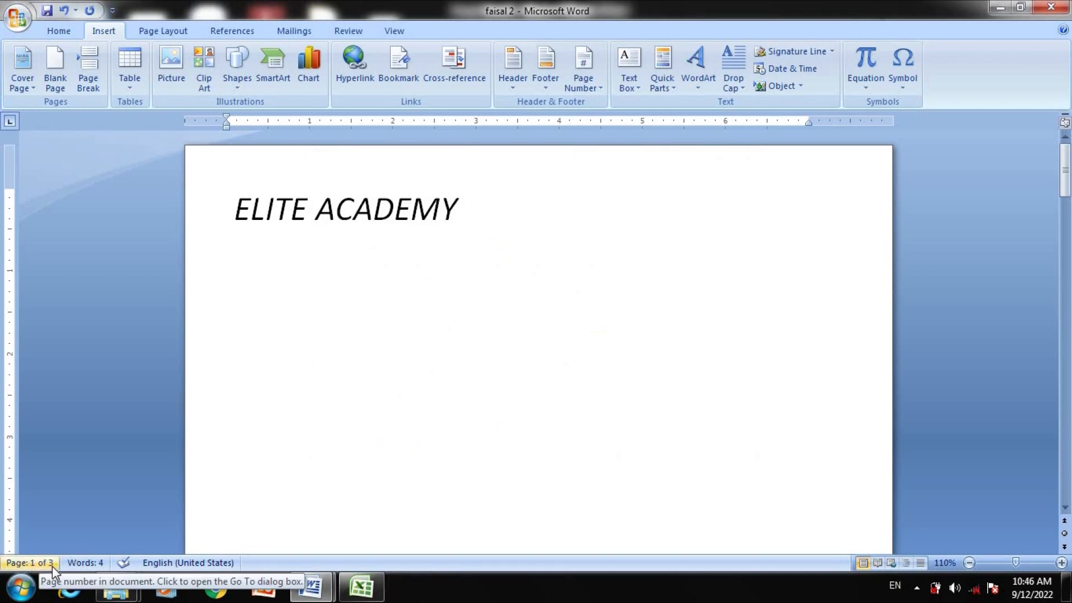
click(314, 218)
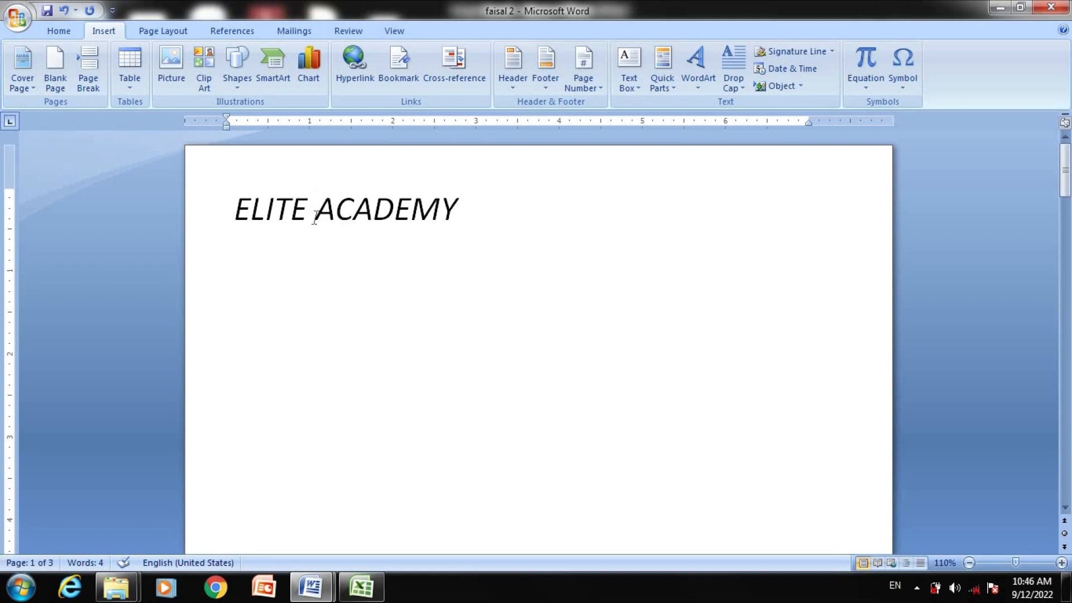
Insert a blank page between ELITE and ACADEMY, then backspace after ELITE
click(55, 83)
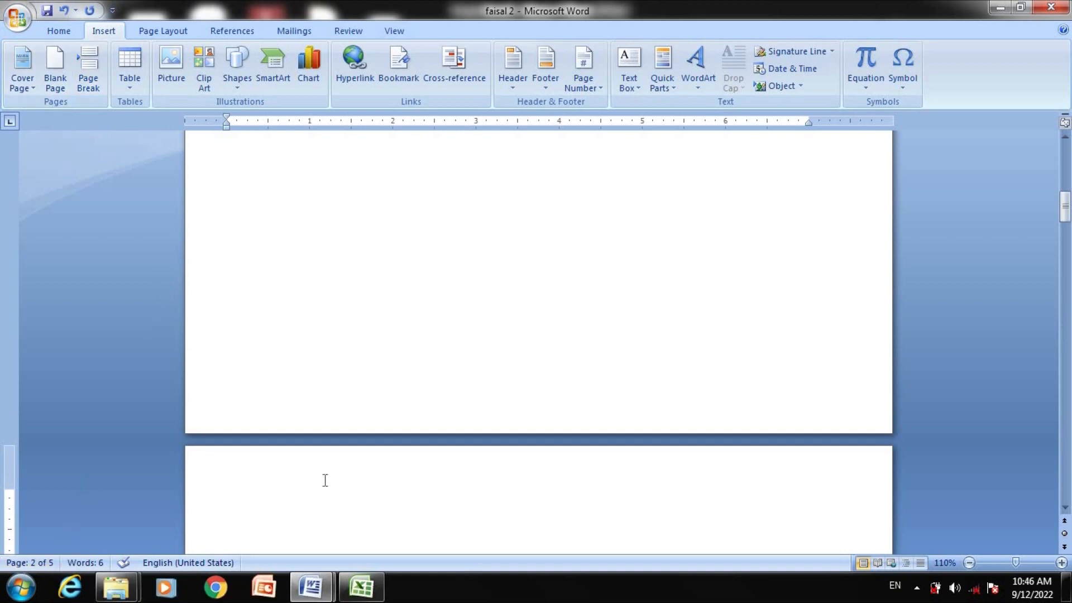
scroll(325, 480, down, 8)
scroll(323, 480, up, 1)
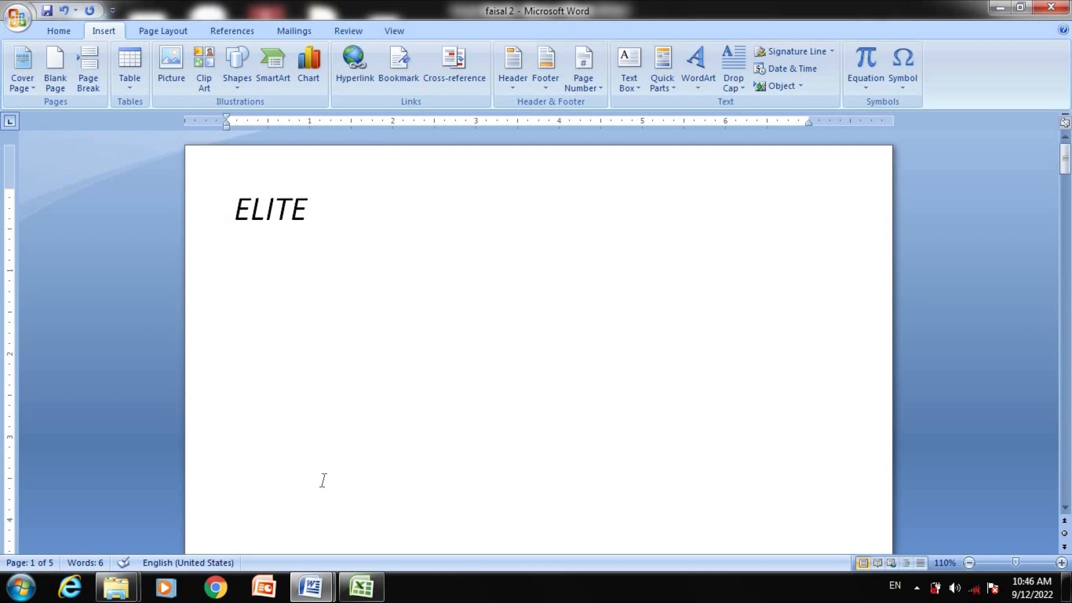
click(321, 208)
key(BackSpace)
key(BackSpace)
key(BackSpace)
key(BackSpace)
key(BackSpace)
scroll(323, 210, up, 3)
scroll(322, 210, down, 20)
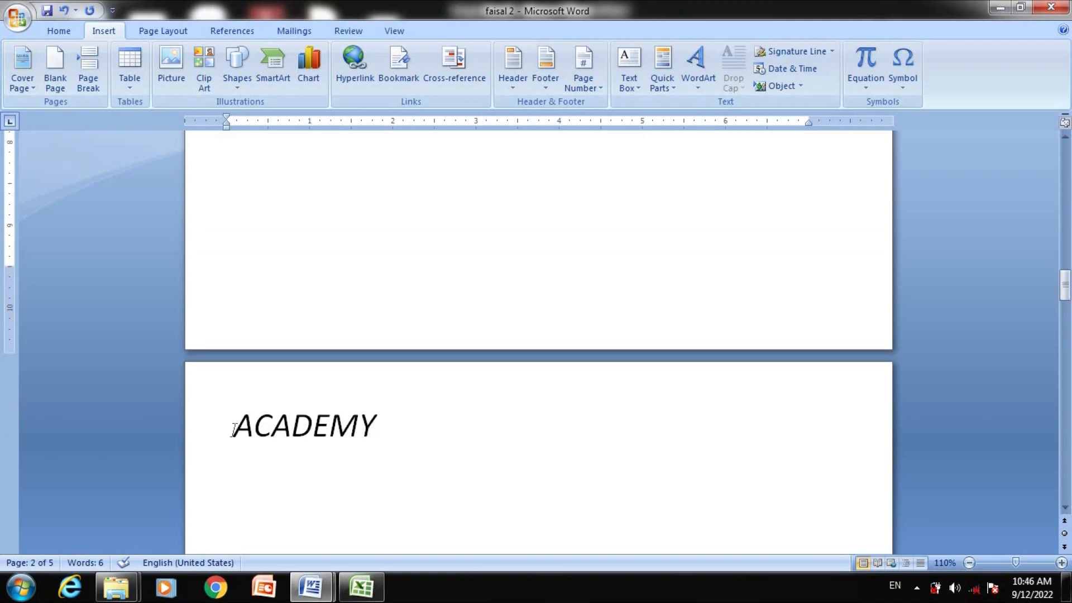
Remove the break before ACADEMY, then insert a page break to push ACADEMY onto a new page
click(234, 430)
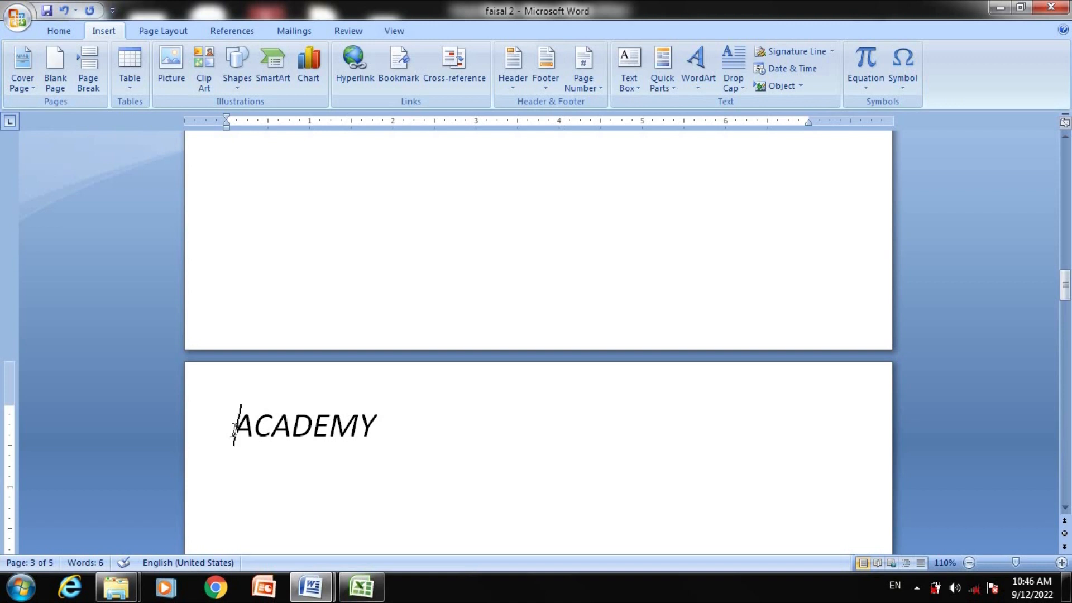
key(BackSpace)
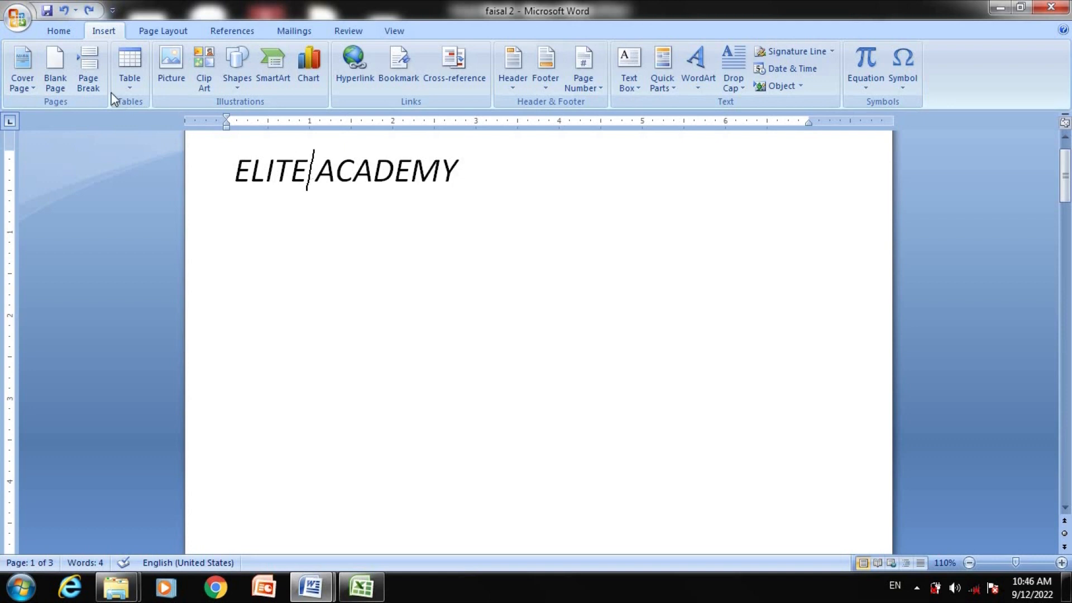
click(88, 88)
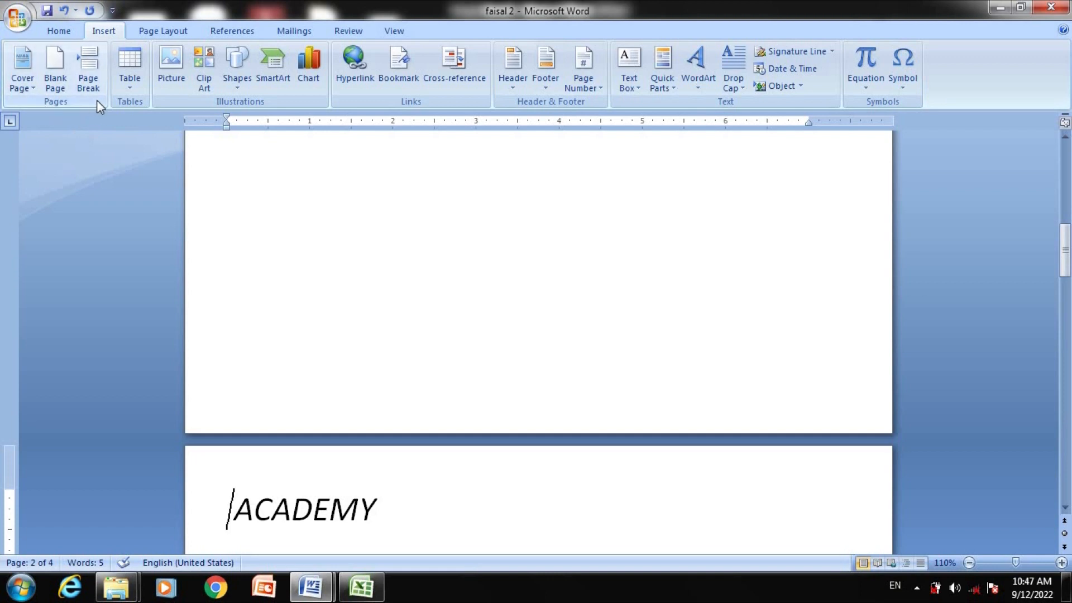
Delete the word ELITE from the first page
click(353, 245)
key(Home)
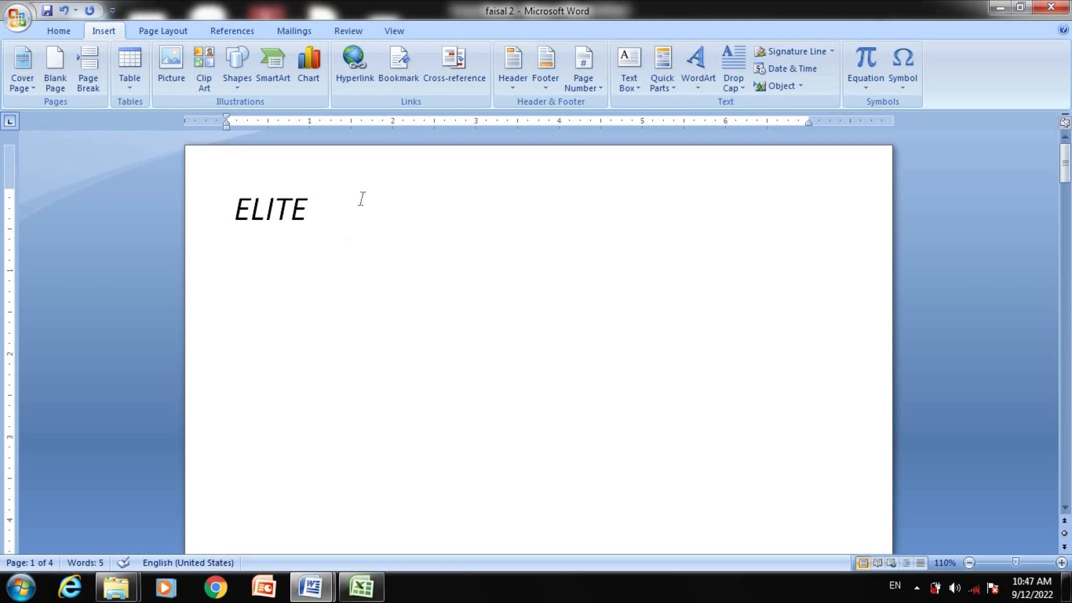
click(353, 201)
key(BackSpace)
key(BackSpace)
key(BackSpace)
key(BackSpace)
key(BackSpace)
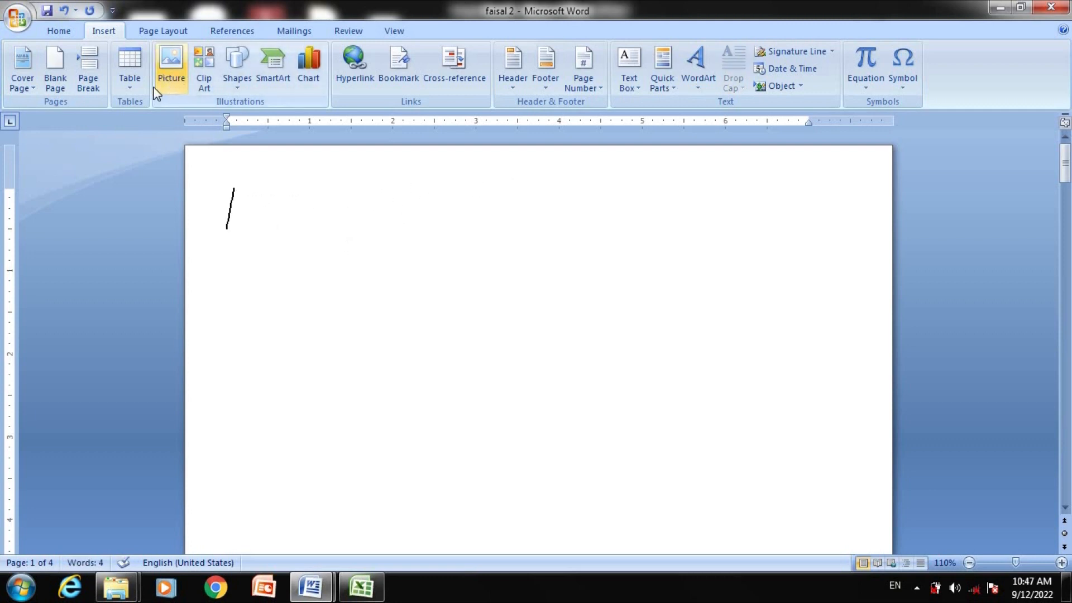
Insert a 10x1 table, type 'cell' in its second cell, and add a second row
click(134, 91)
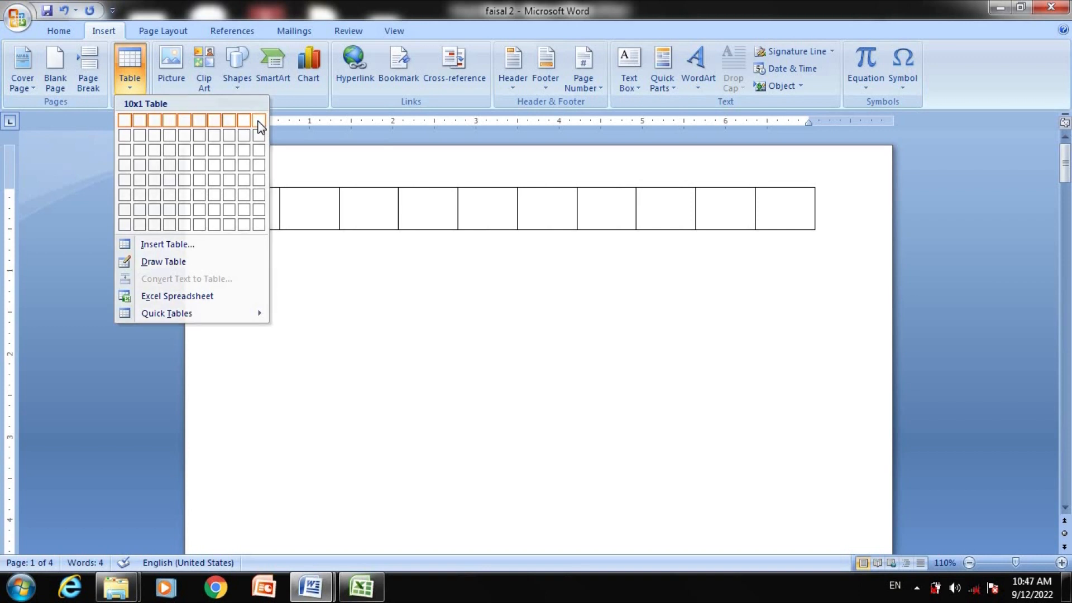
click(259, 121)
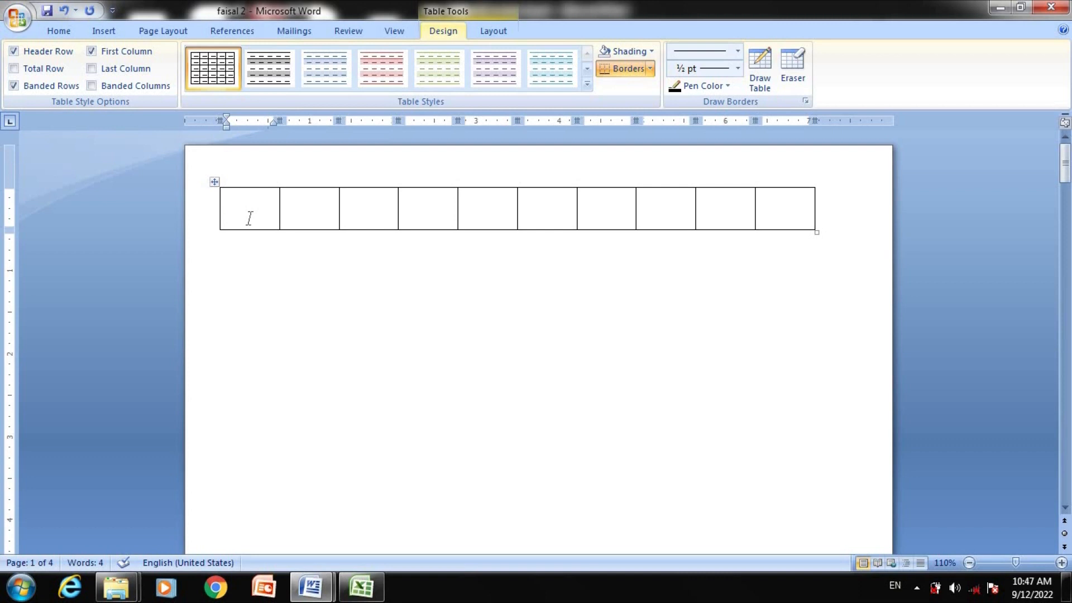
click(311, 216)
text(cell)
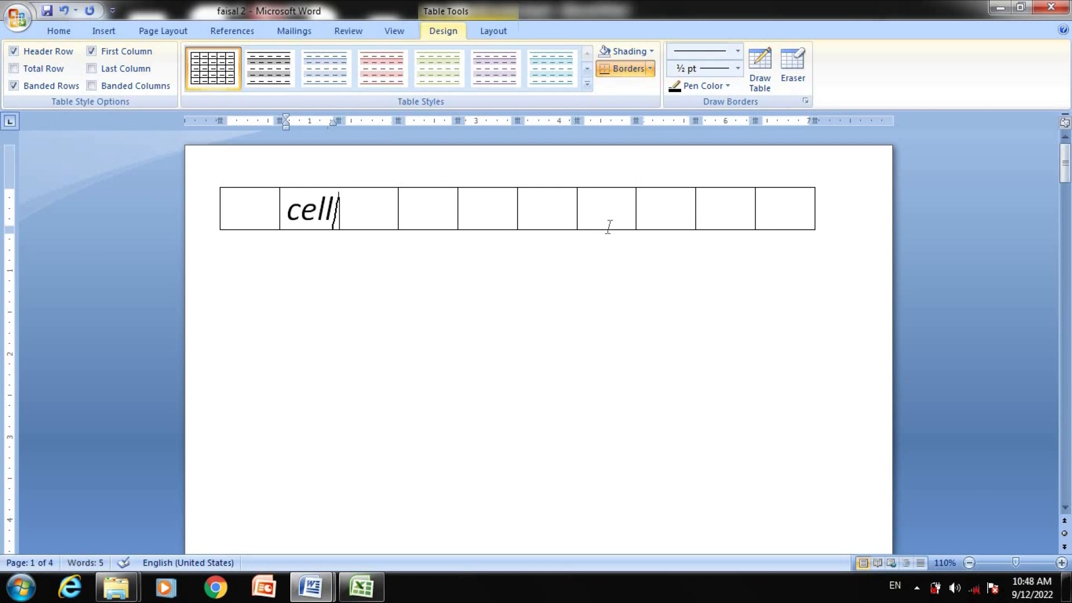
click(784, 214)
key(Return)
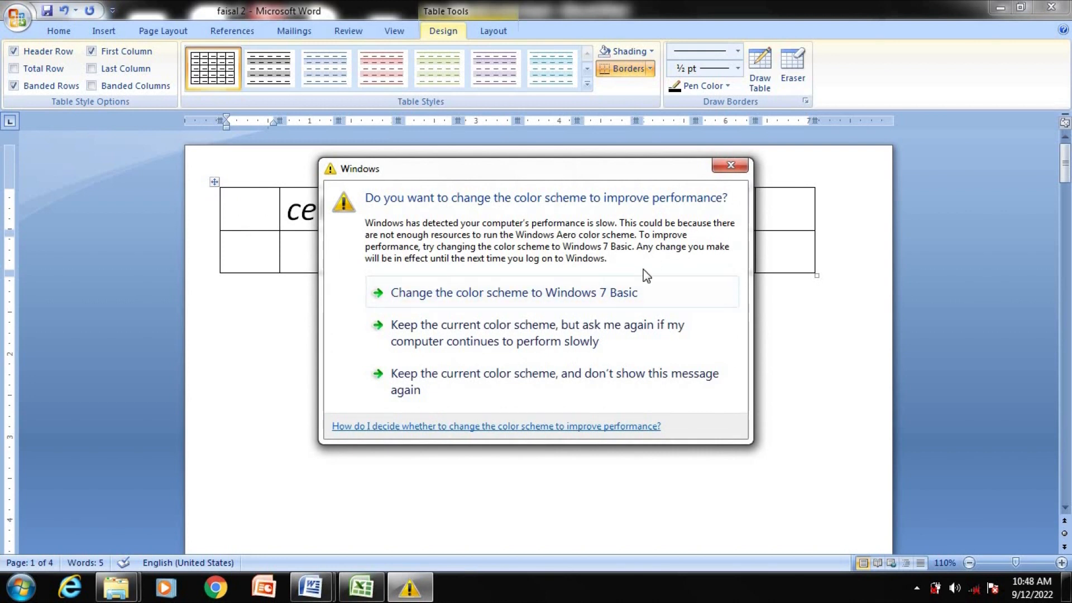
Accept the simpler Windows colour scheme and bring the faisal 2 document back to the front
click(603, 297)
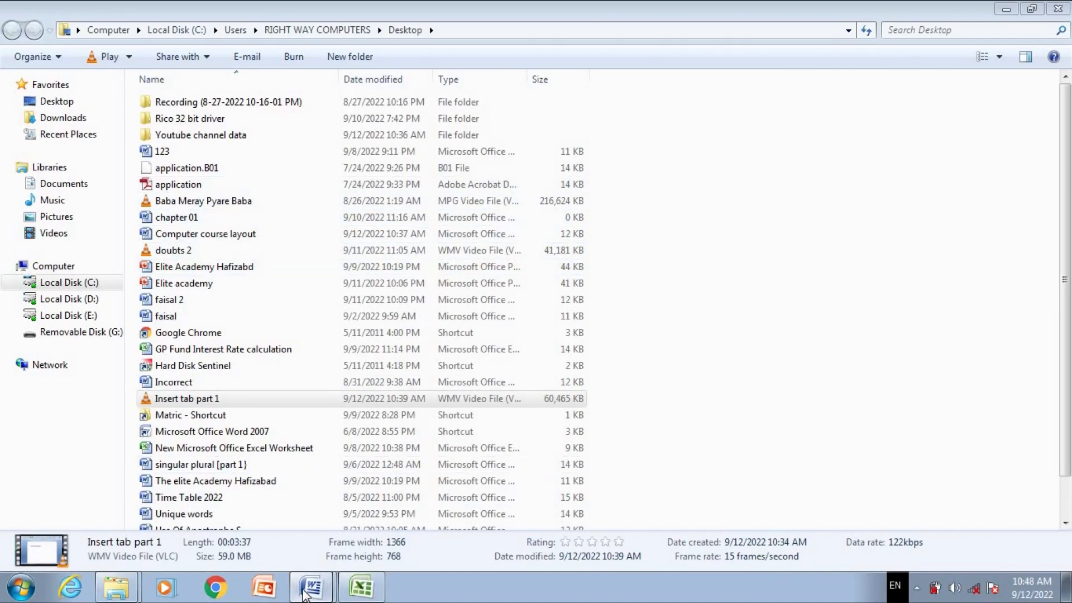
mouse_move(304, 594)
click(294, 525)
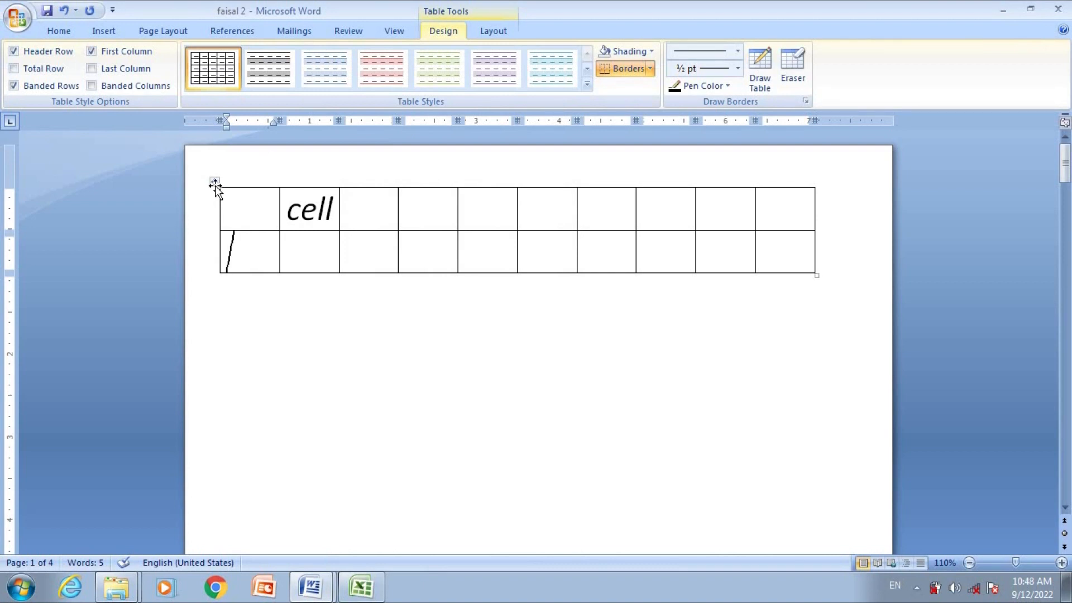
Select and delete the two-row table, then bring up the Insert Table size grid
click(215, 182)
key(BackSpace)
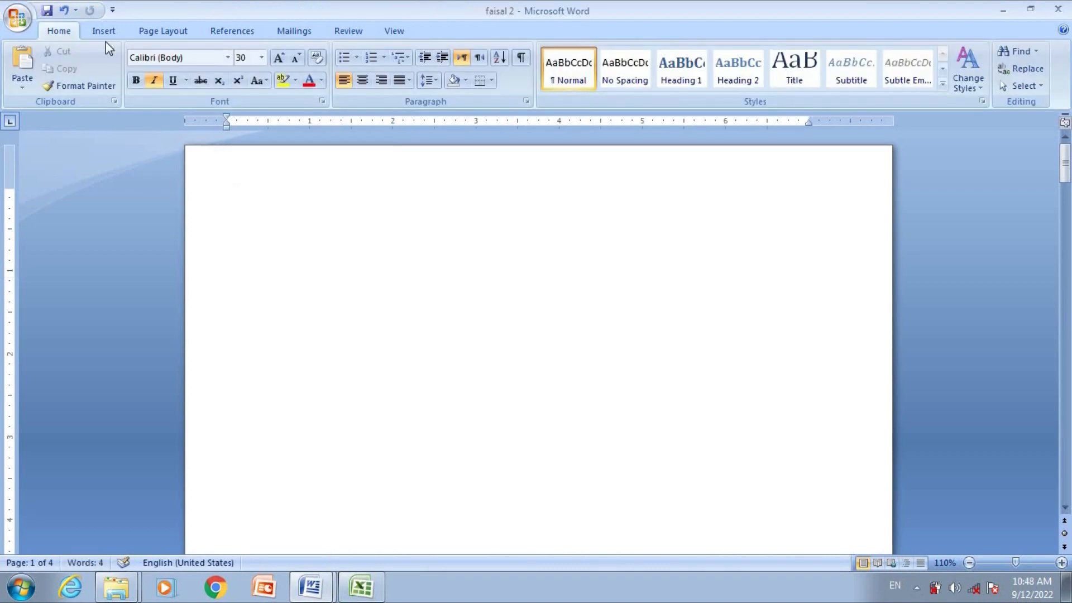
click(105, 32)
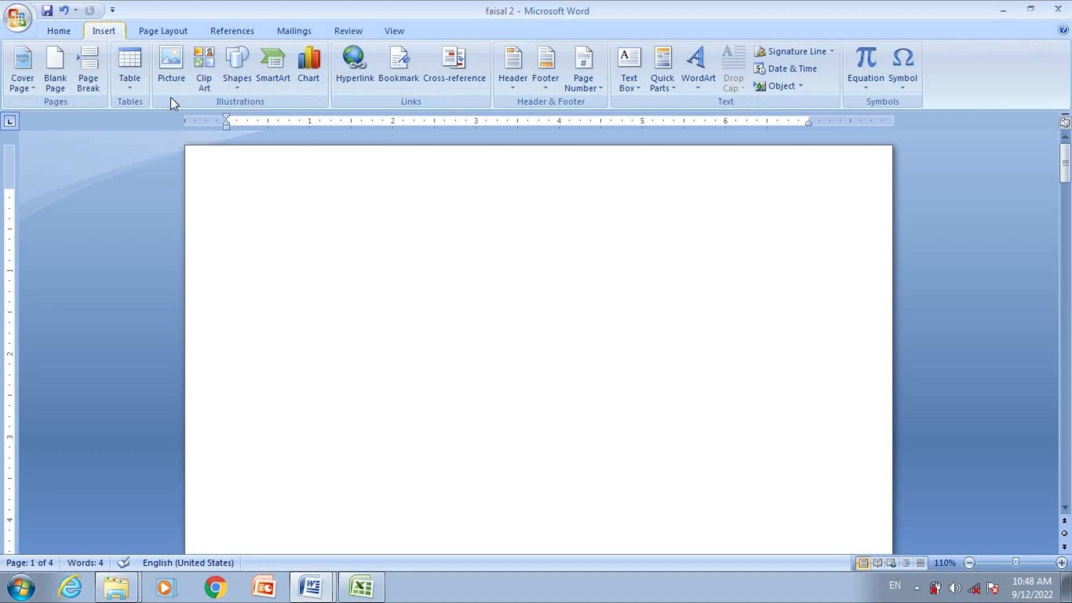
click(131, 87)
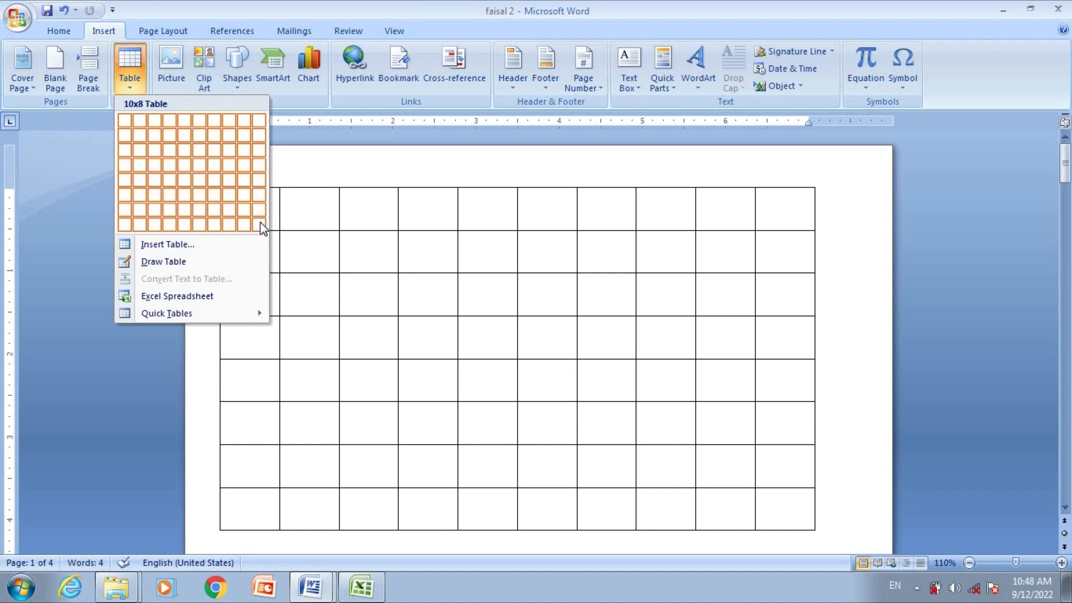
Insert a 3x3 table and drag its bottom-right handle inward to make it narrower
click(154, 150)
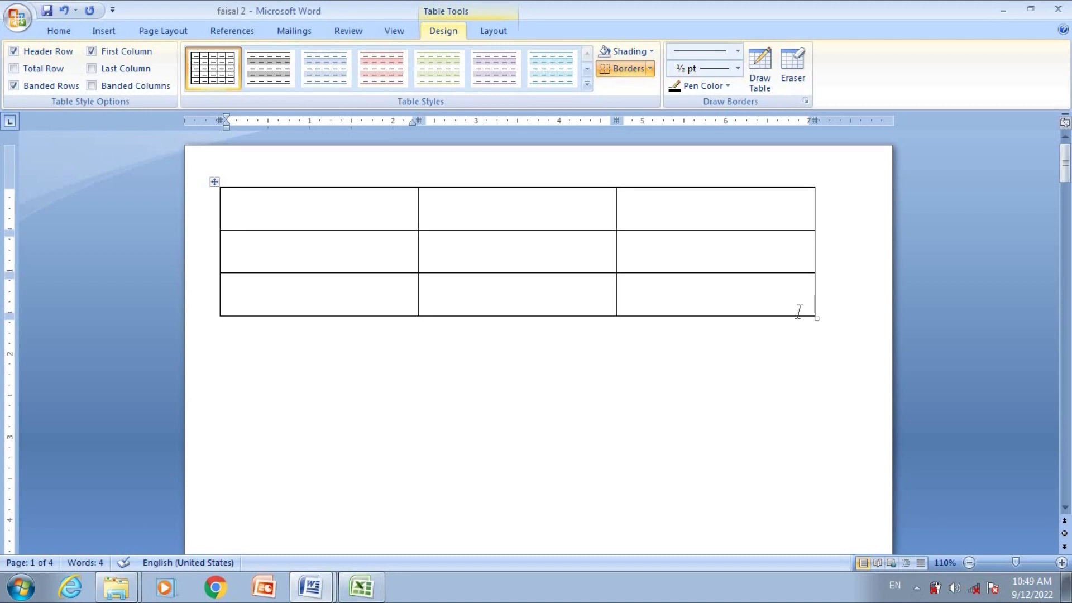
drag(815, 319, 459, 225)
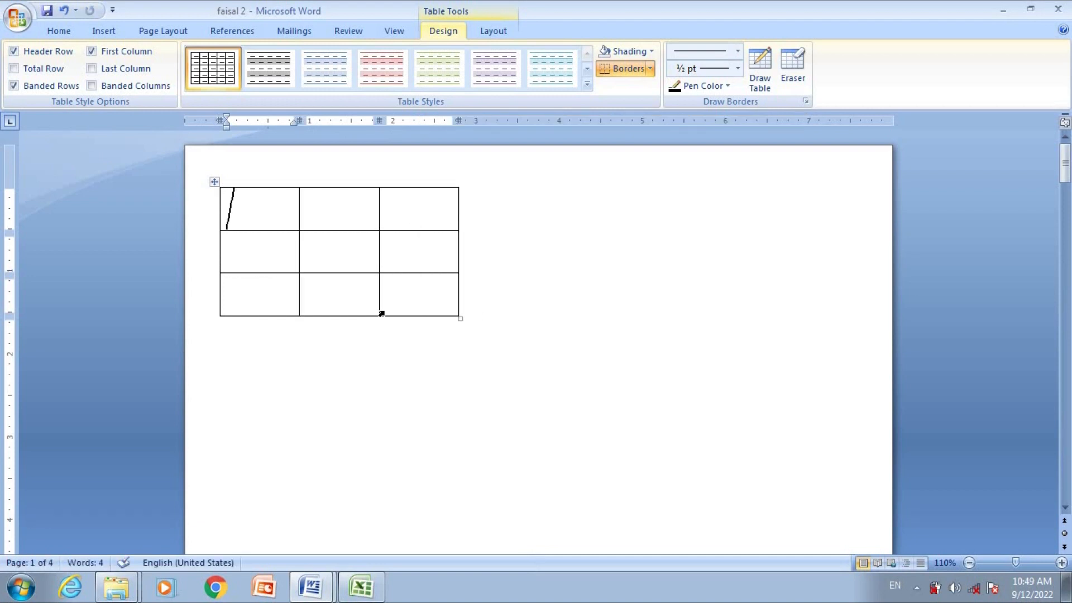
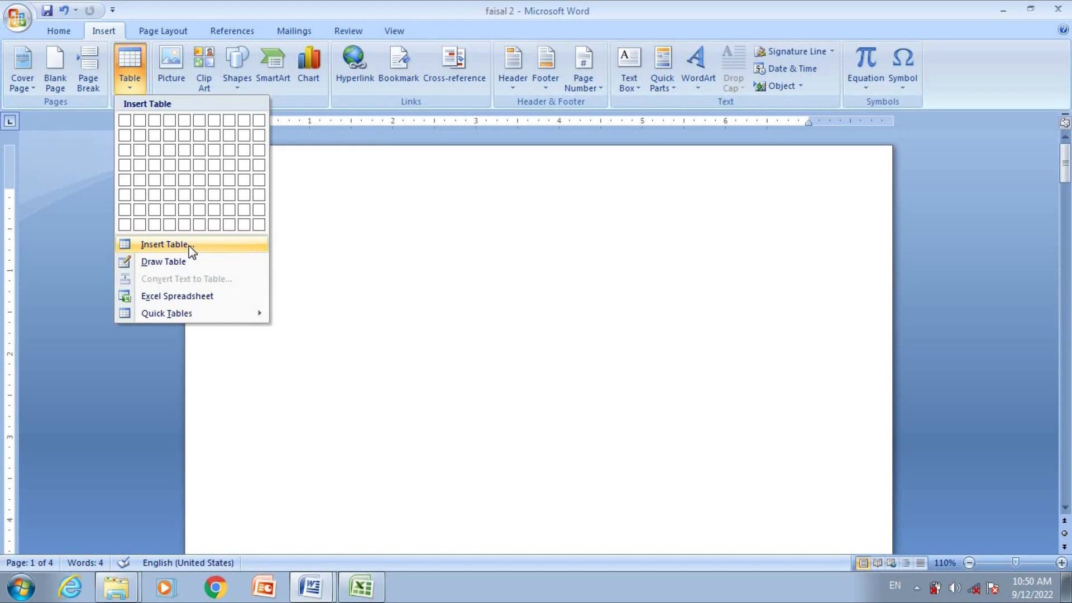
Insert a 15-column table through the Insert Table dialog
click(188, 246)
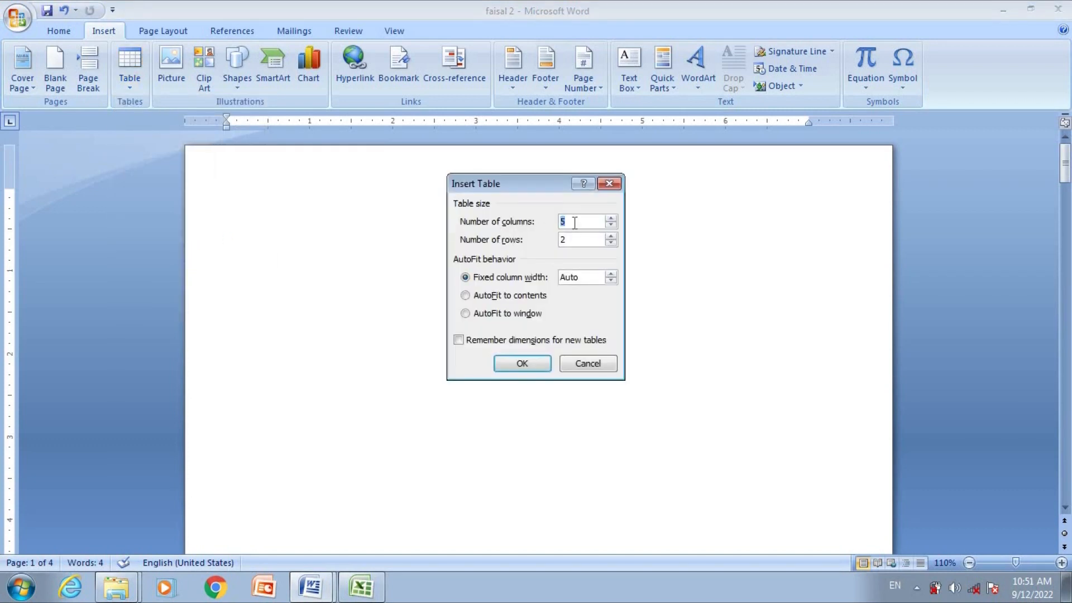
text(1)
text(5)
text(00)
click(521, 364)
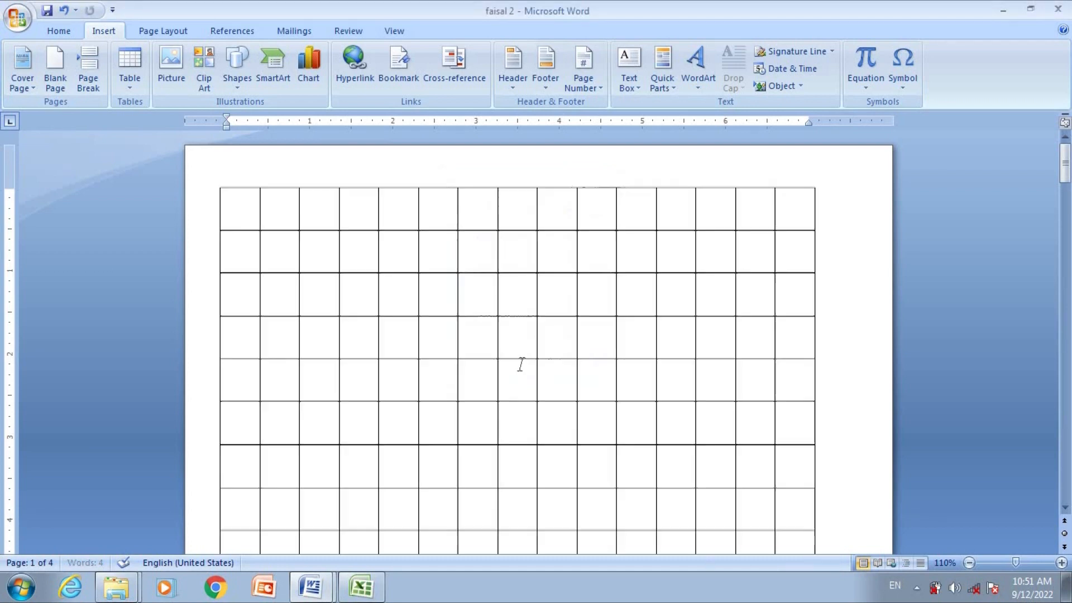
Scroll through the long table, then select it with its move handle and delete it
scroll(395, 125, down, 15)
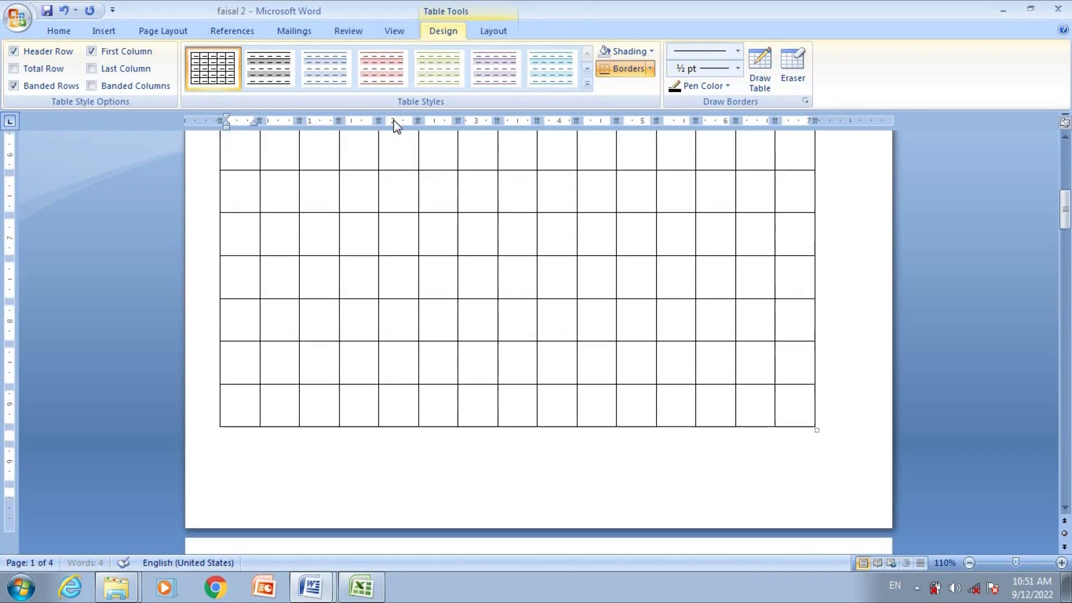
scroll(394, 125, down, 10)
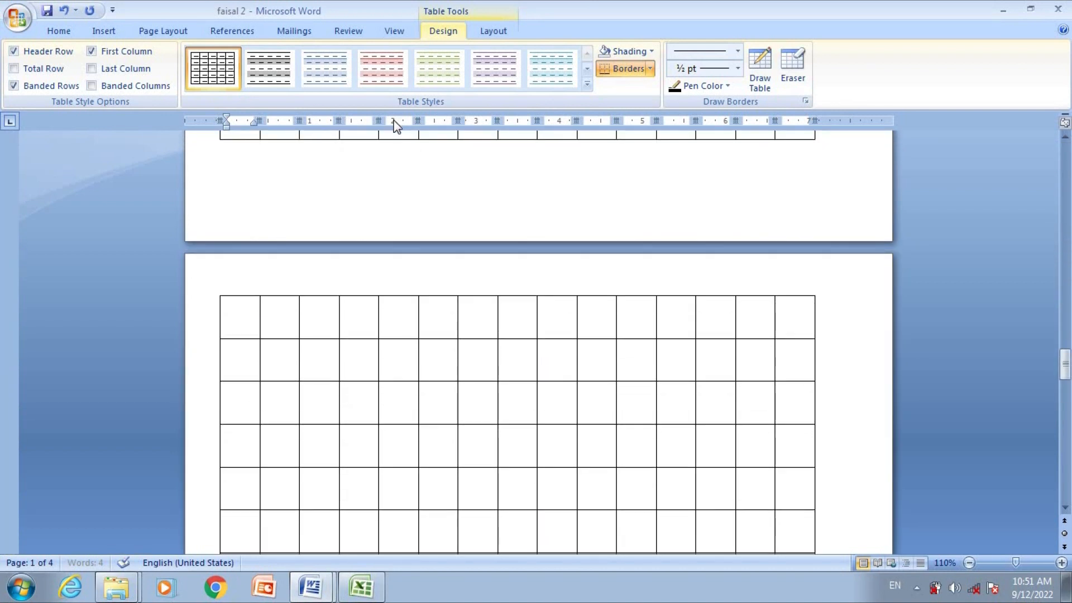
scroll(394, 125, down, 10)
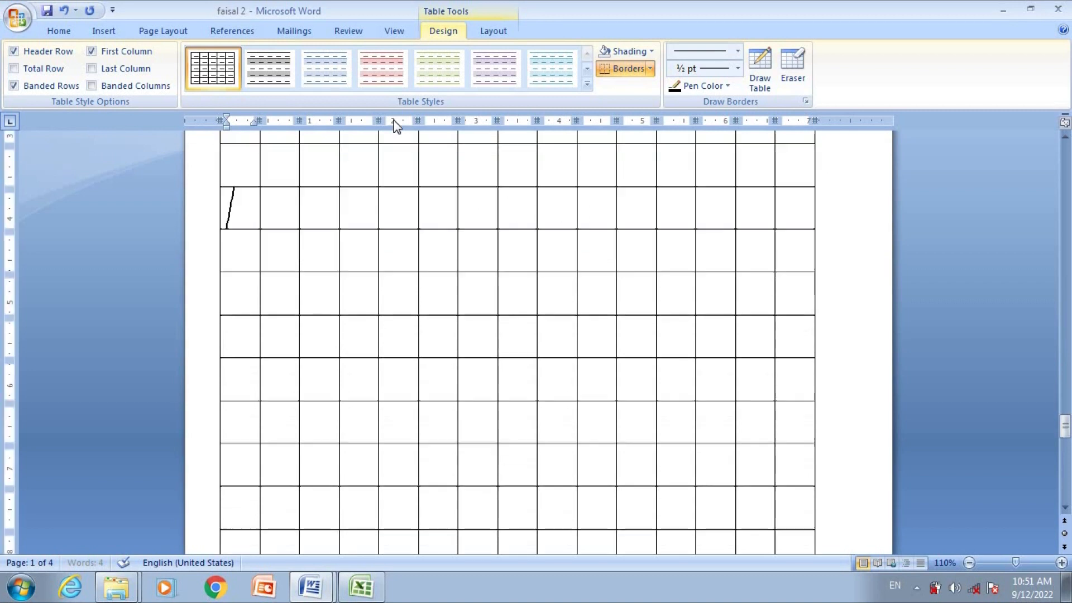
scroll(394, 126, down, 10)
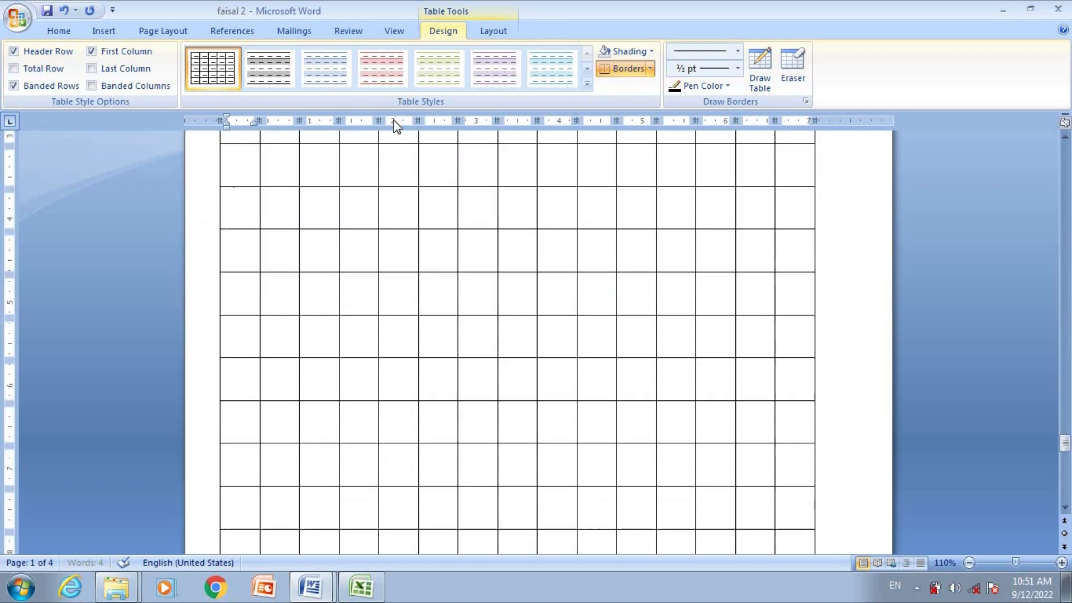
scroll(394, 126, down, 10)
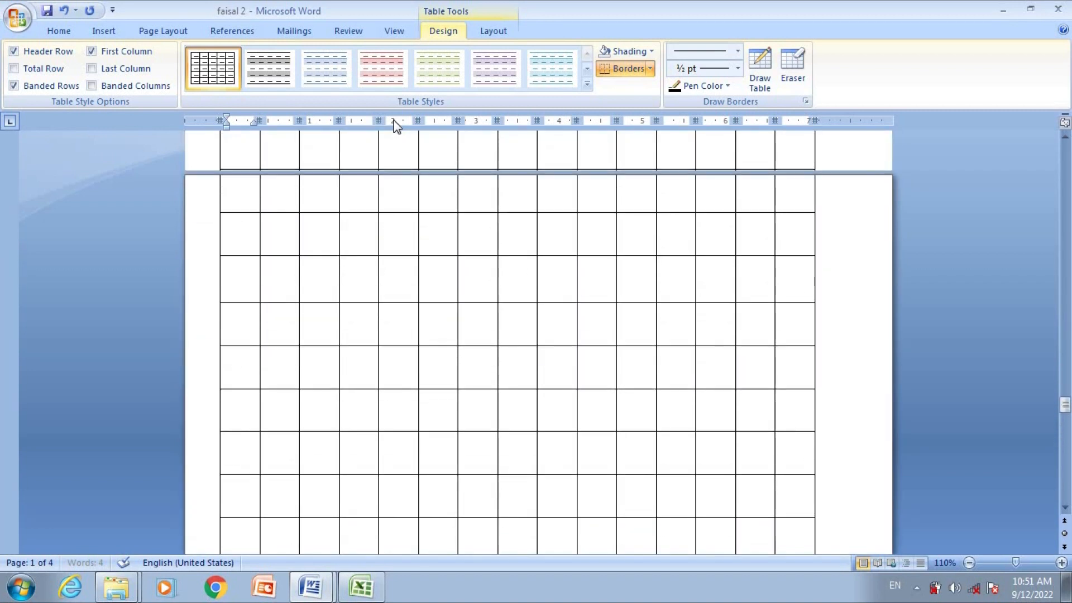
scroll(394, 126, up, 10)
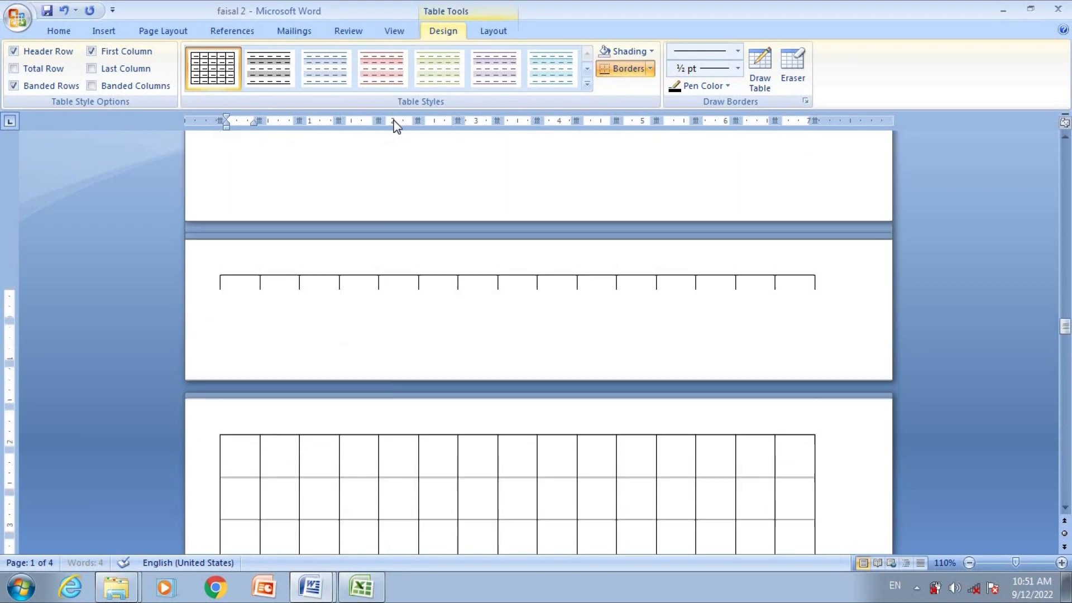
scroll(395, 126, up, 10)
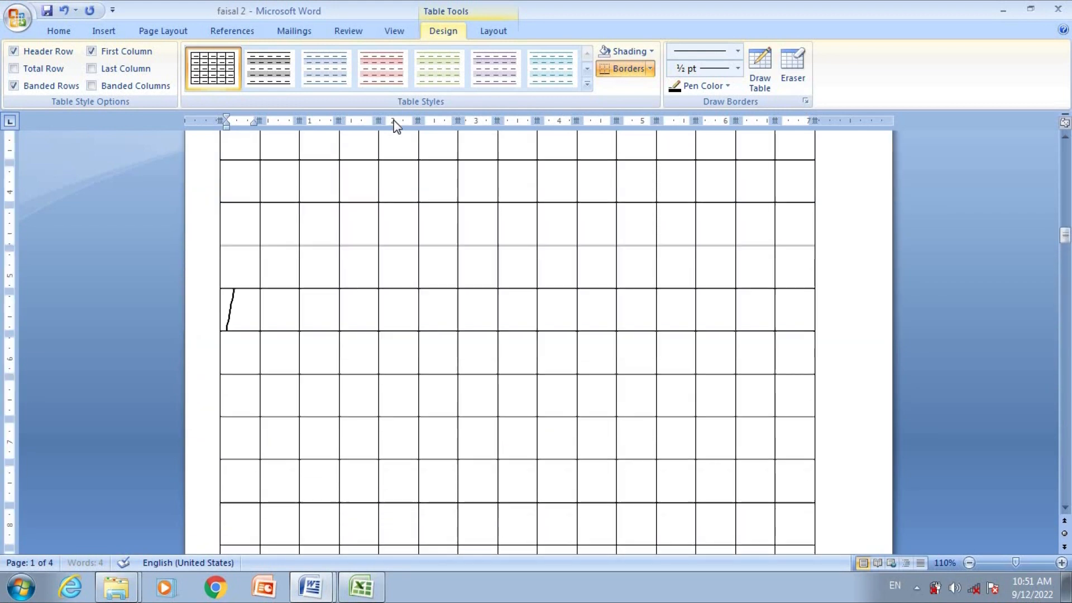
scroll(395, 125, up, 8)
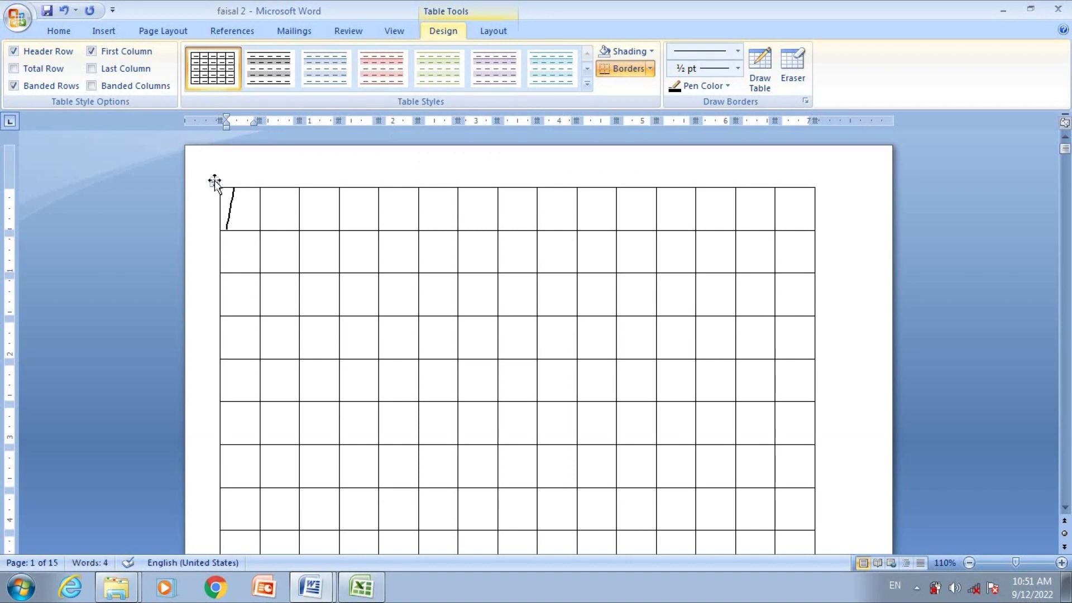
click(214, 182)
key(BackSpace)
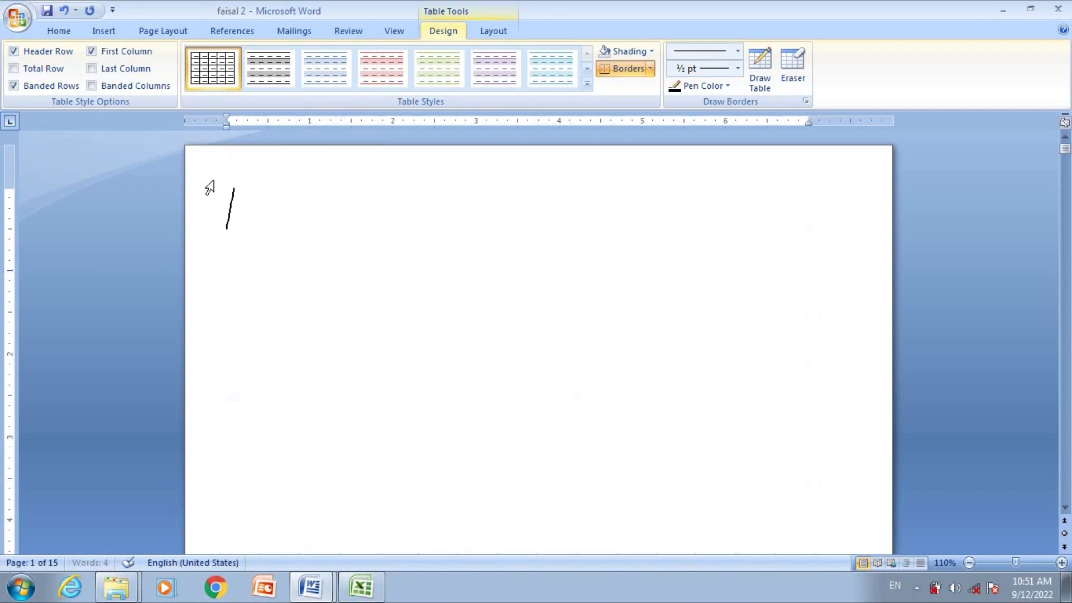
Try inserting a table with 5000 columns and dismiss Word's column limit warning
click(105, 30)
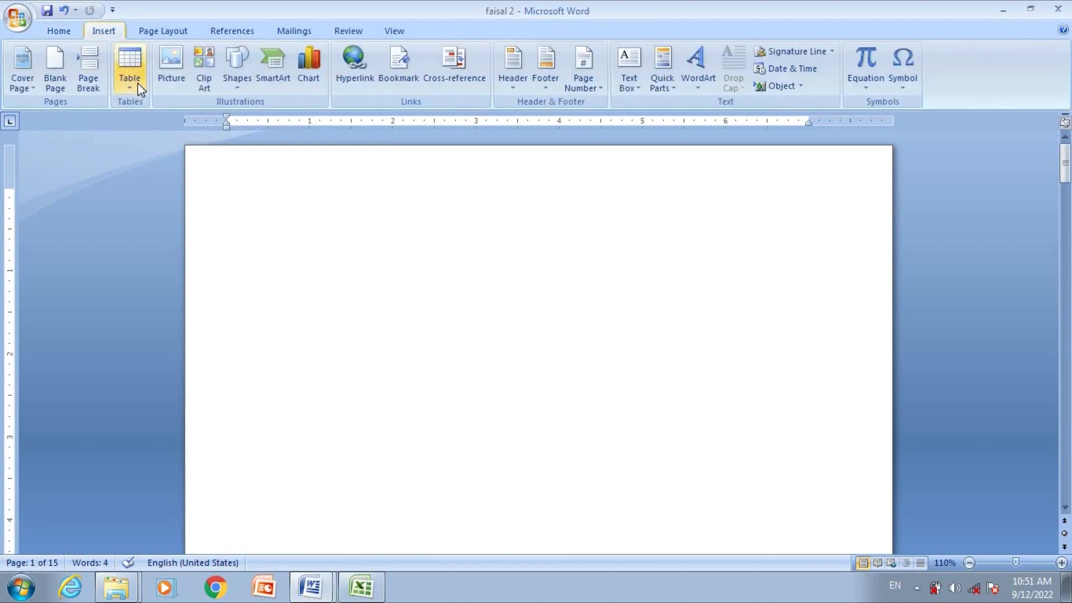
click(136, 83)
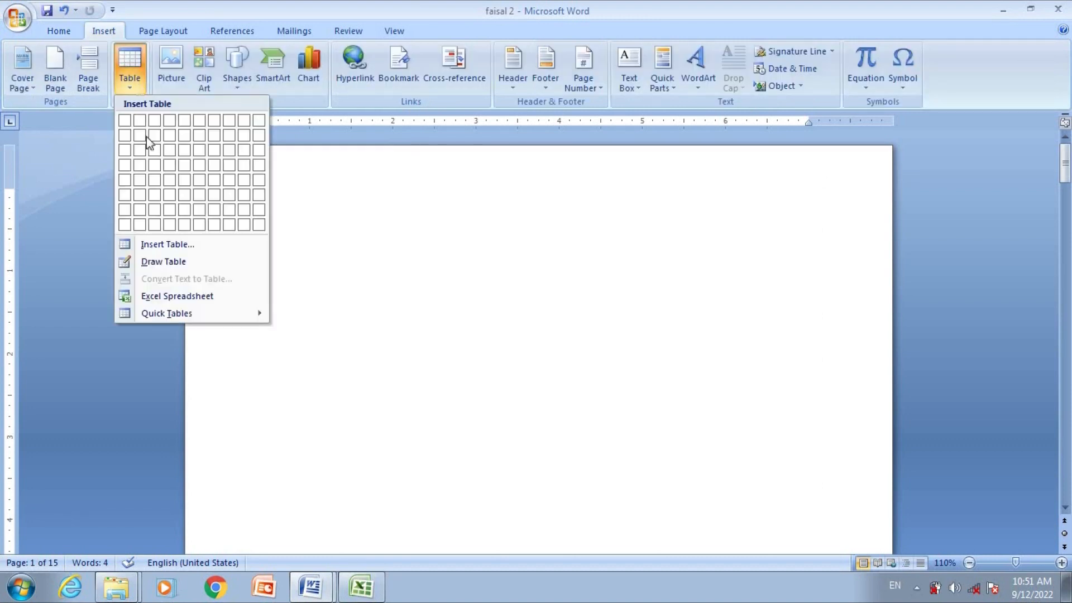
click(185, 243)
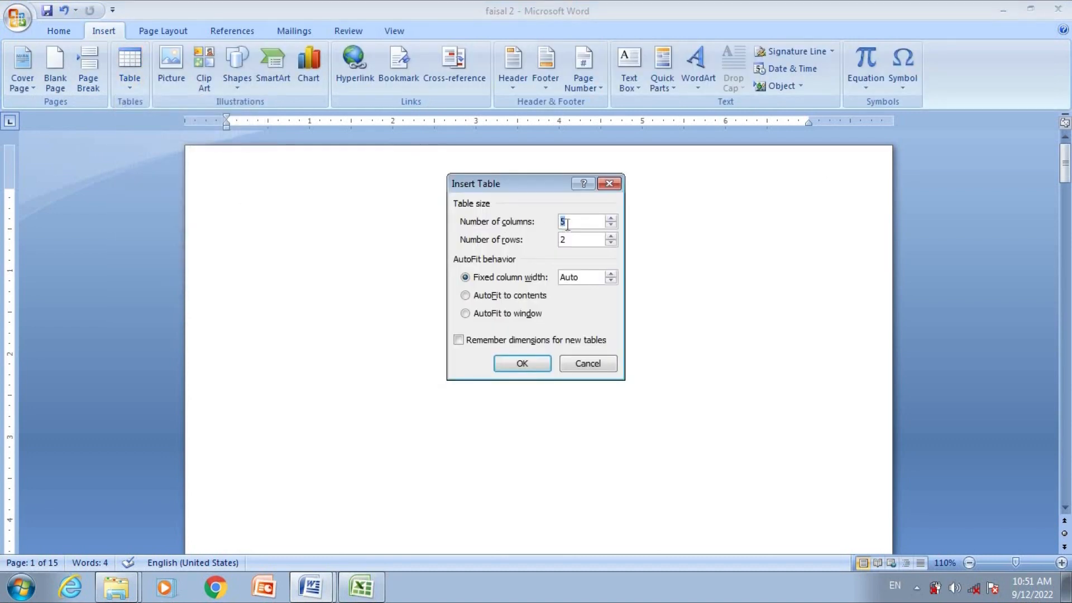
text(500000)
key(BackSpace)
key(BackSpace)
key(Return)
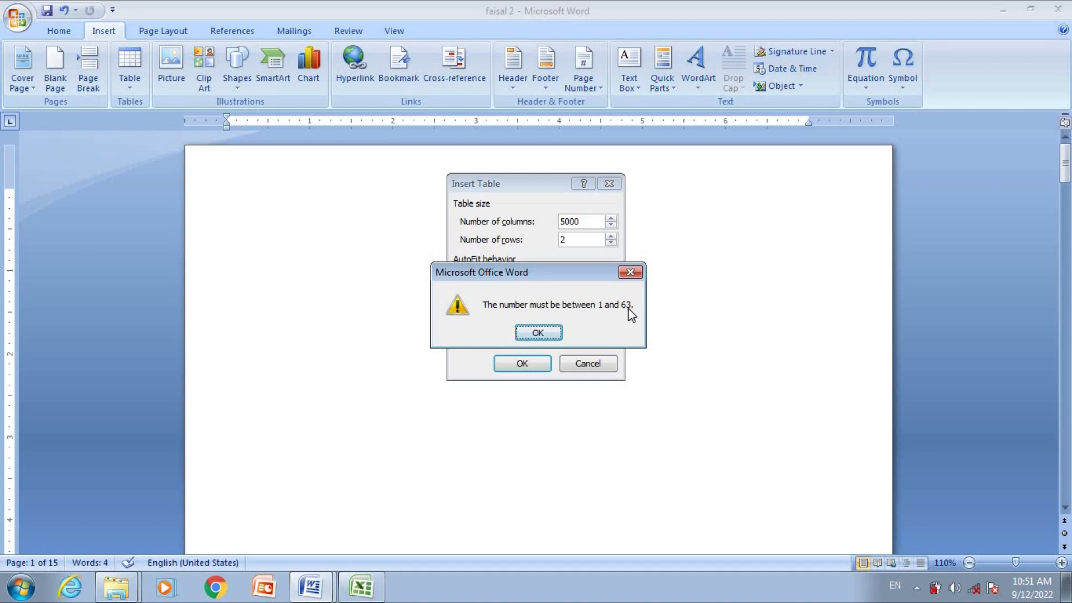
click(550, 333)
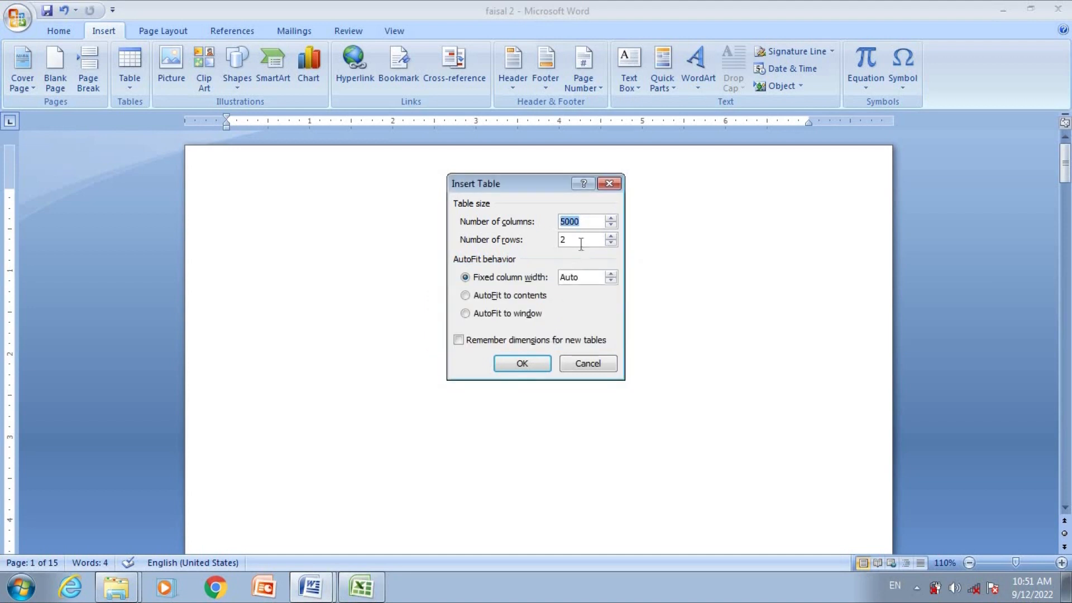
Try a table with 2000000 rows and dismiss the row limit warning
key(BackSpace)
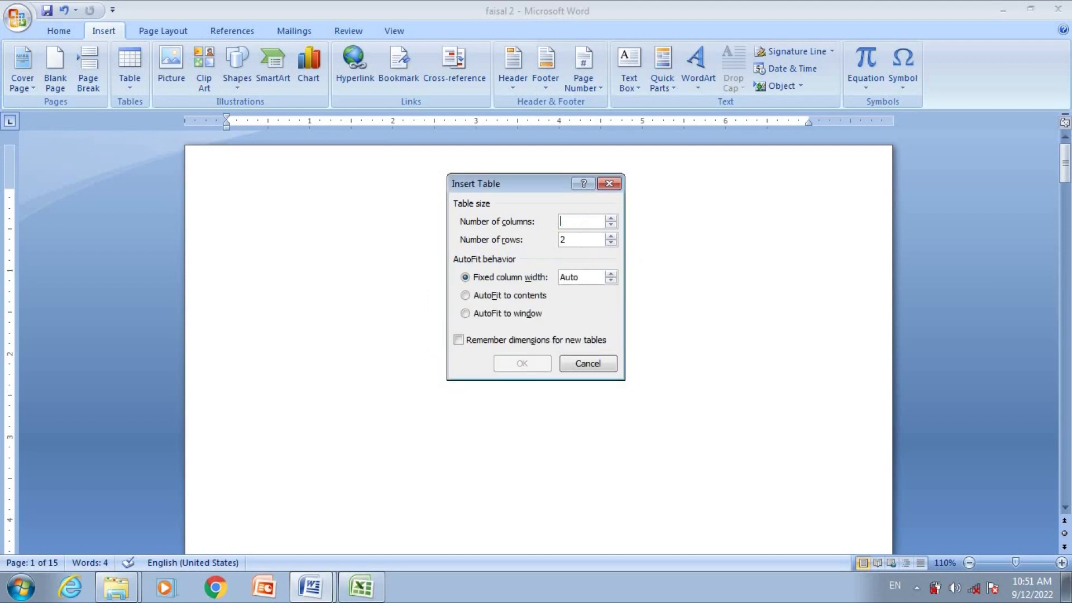
text(00000)
text(1)
key(Return)
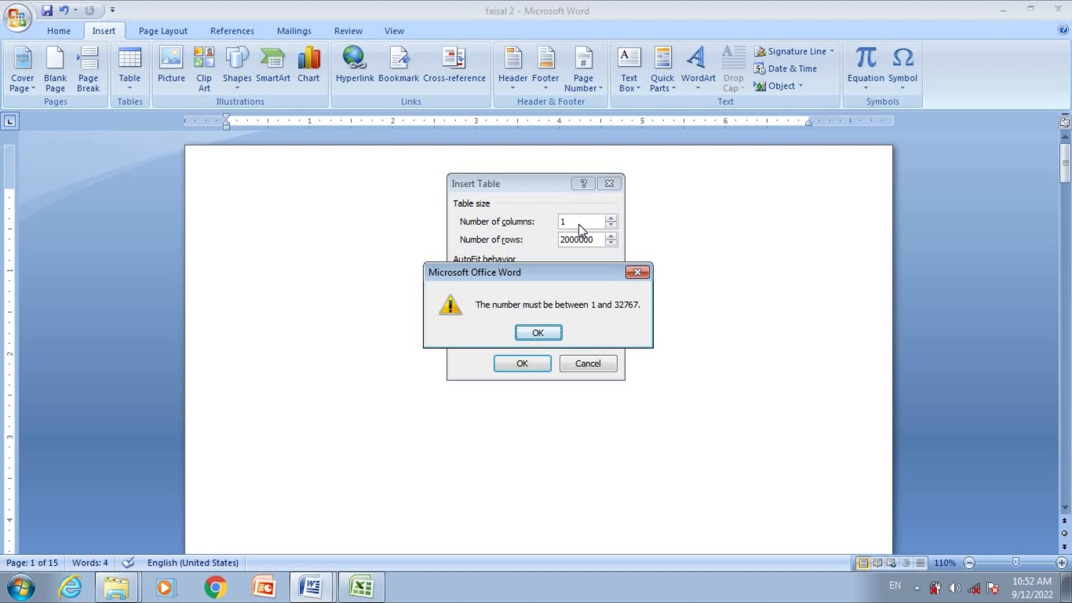
click(538, 333)
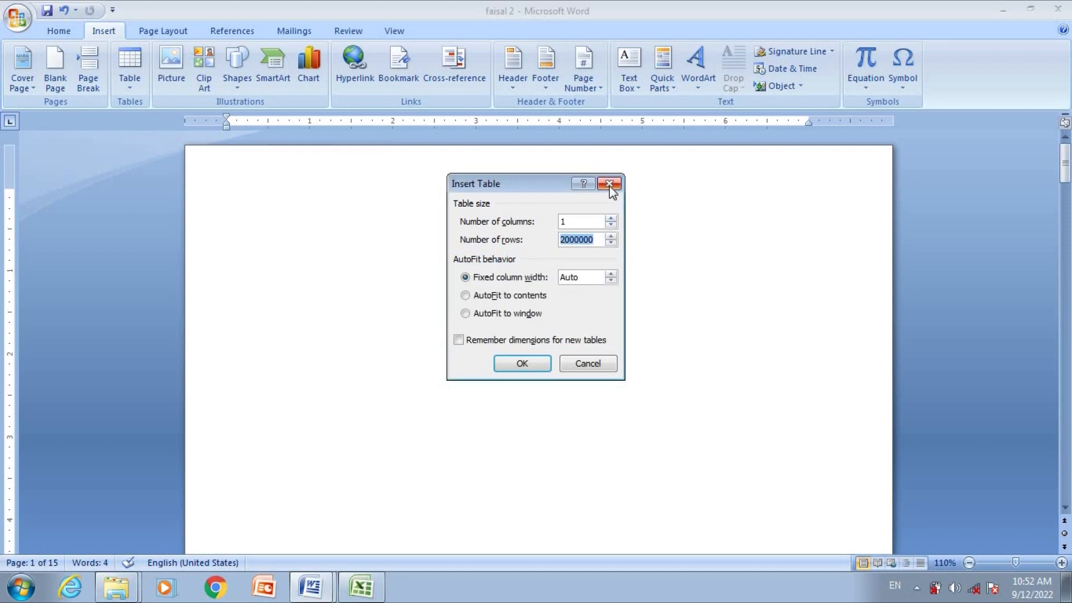
Insert a 15 by 15 table and jump back to its first cell
click(574, 221)
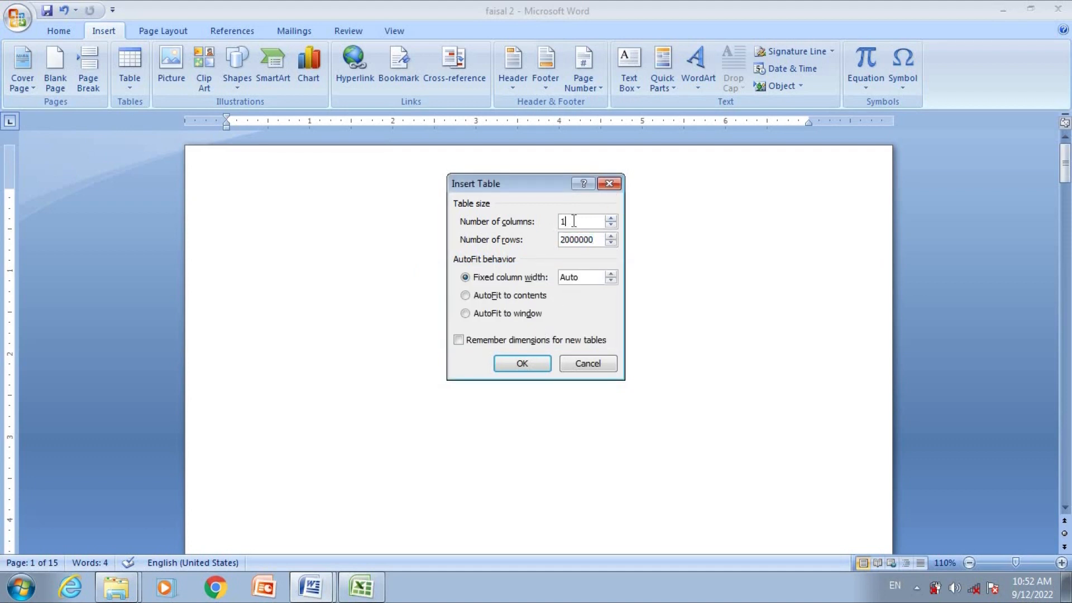
text(5)
key(BackSpace)
key(BackSpace)
key(BackSpace)
key(BackSpace)
key(BackSpace)
key(BackSpace)
key(BackSpace)
text(15)
click(521, 364)
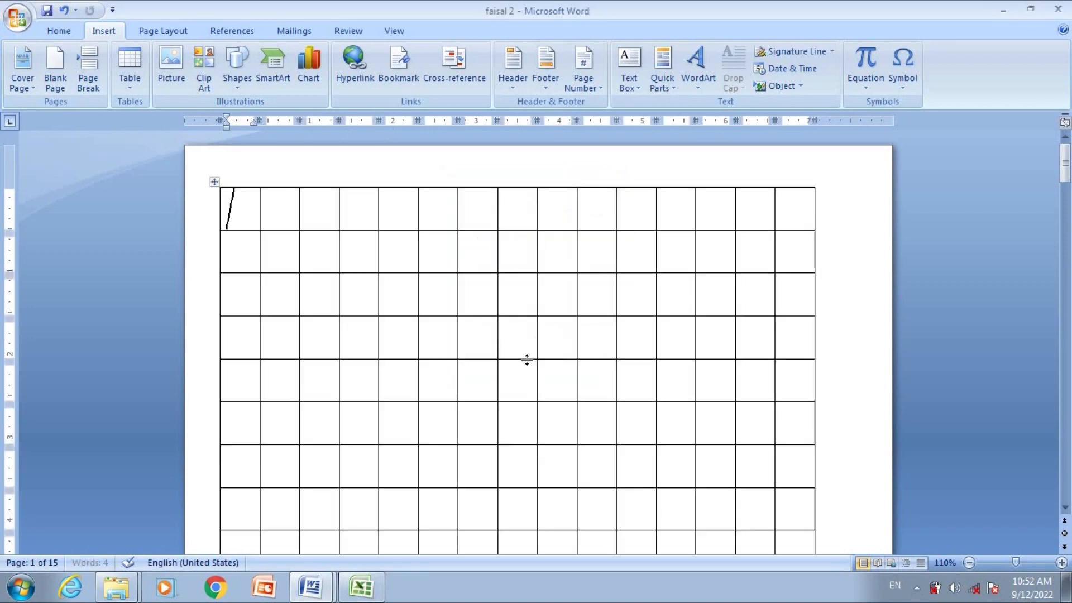
key(Page_Down)
key(Page_Down)
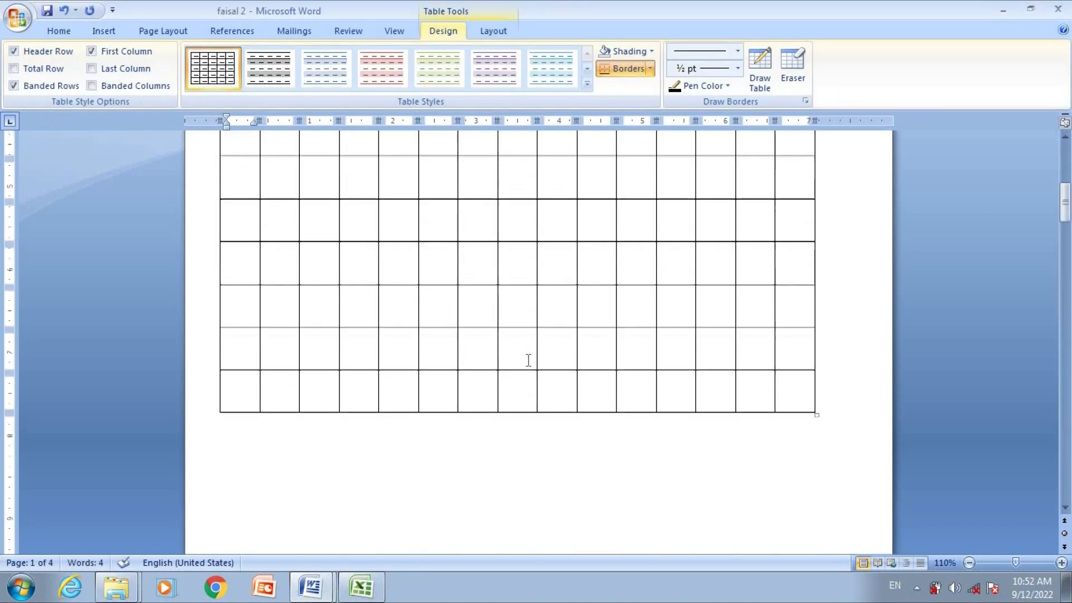
key(Page_Up)
key(ctrl+Home)
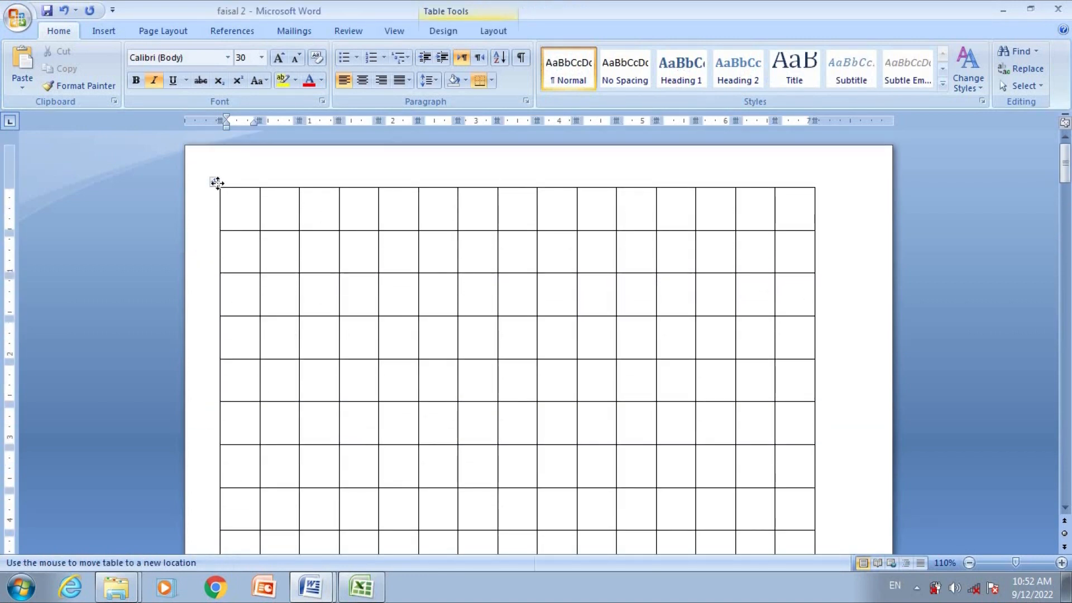
Delete the 15 by 15 table and insert a five-column, two-row table from the grid
click(215, 183)
key(BackSpace)
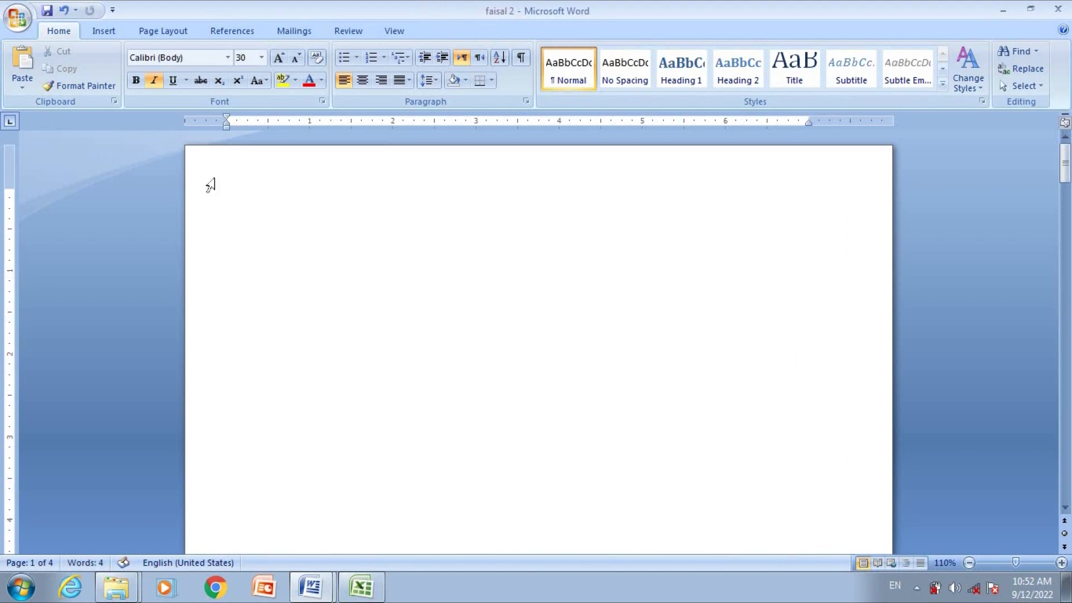
click(106, 34)
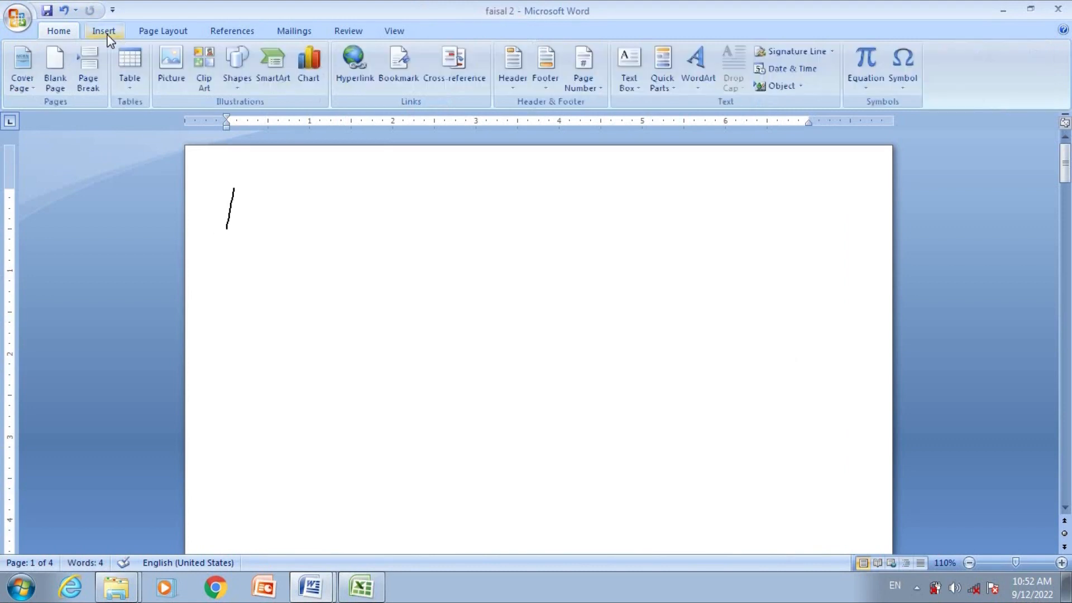
click(127, 85)
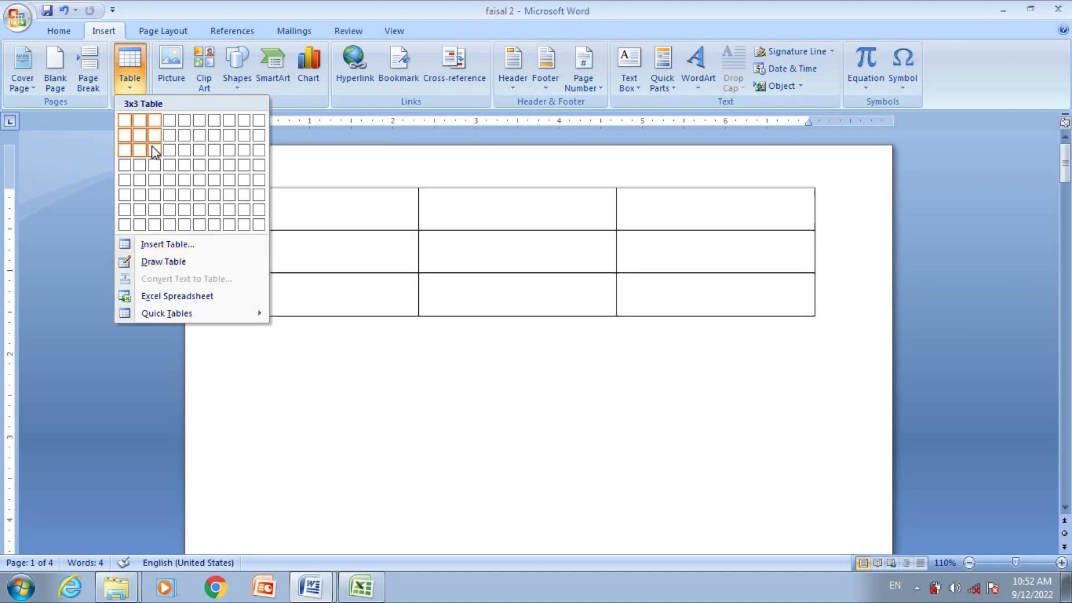
click(188, 136)
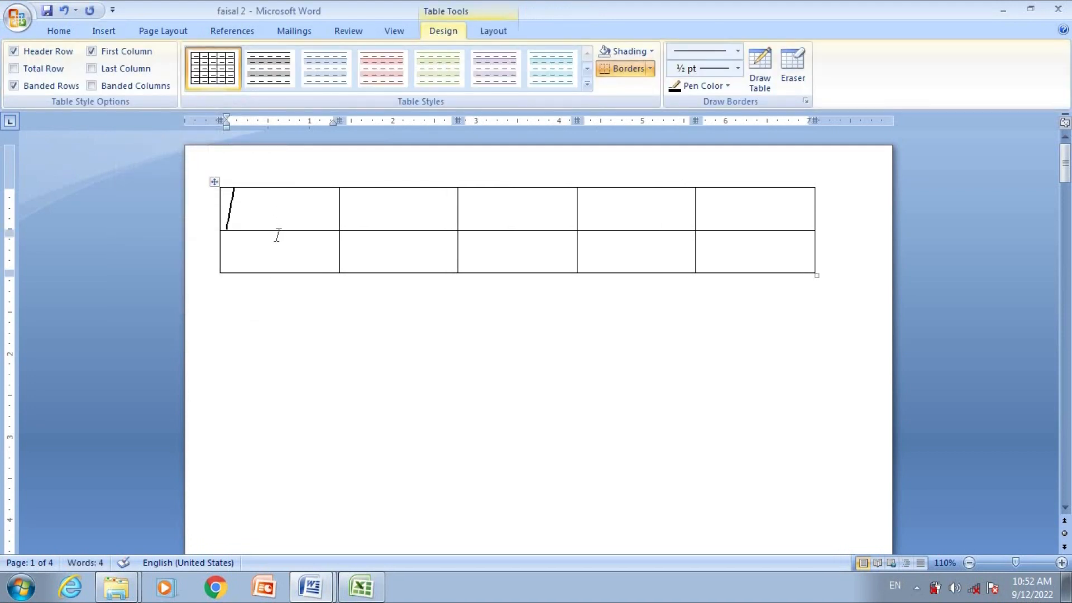
Turn on Draw Table to get the table-drawing pencil
click(100, 31)
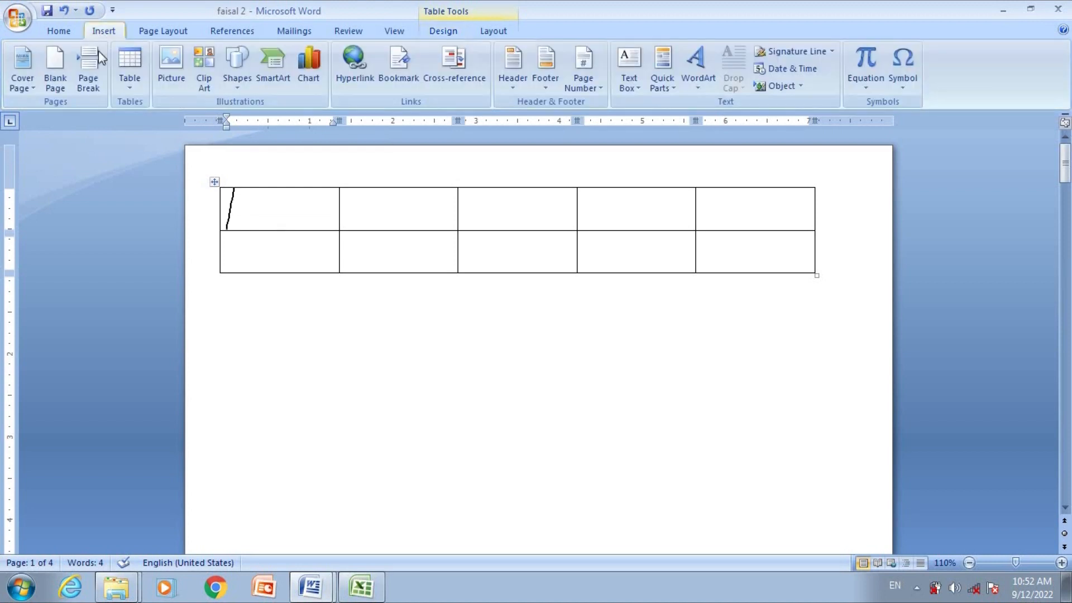
click(129, 82)
click(162, 261)
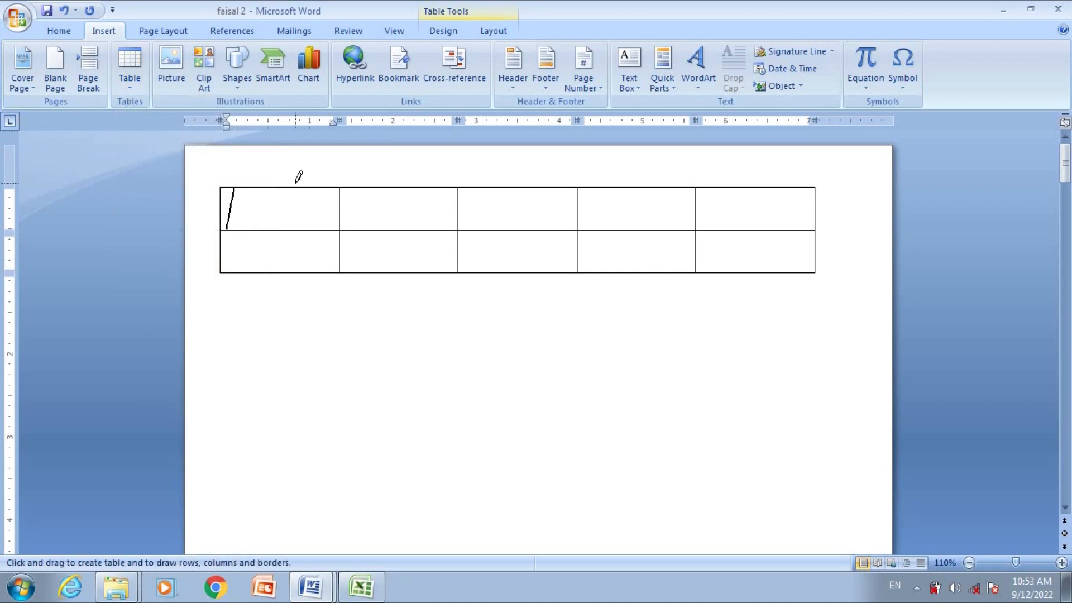
Draw a vertical split and a diagonal in the first cell, plus extra column borders
drag(273, 188, 273, 229)
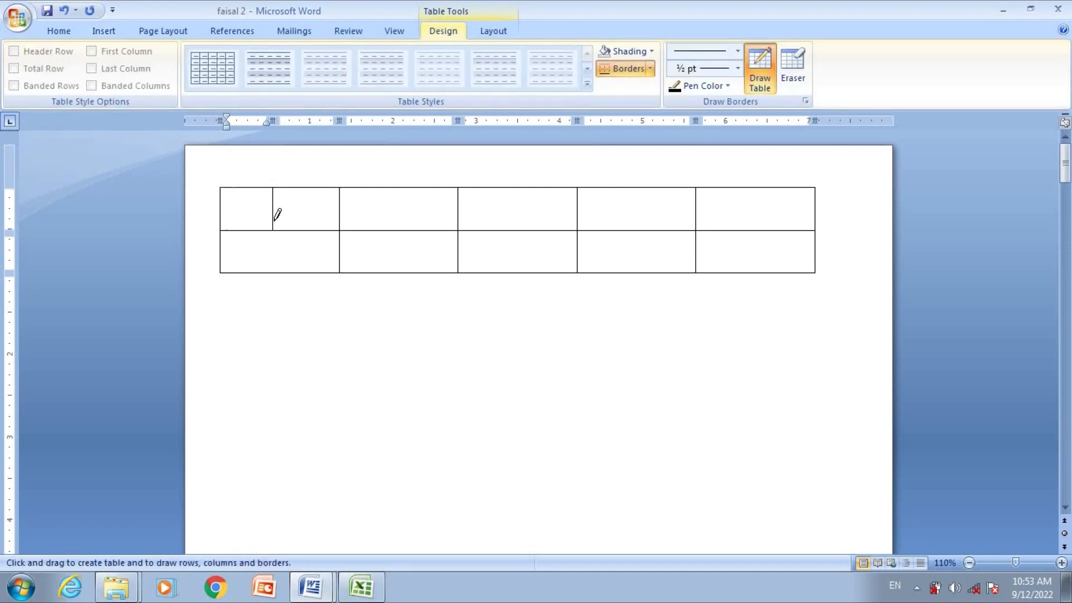
drag(272, 188, 221, 228)
drag(459, 188, 577, 271)
drag(510, 187, 512, 246)
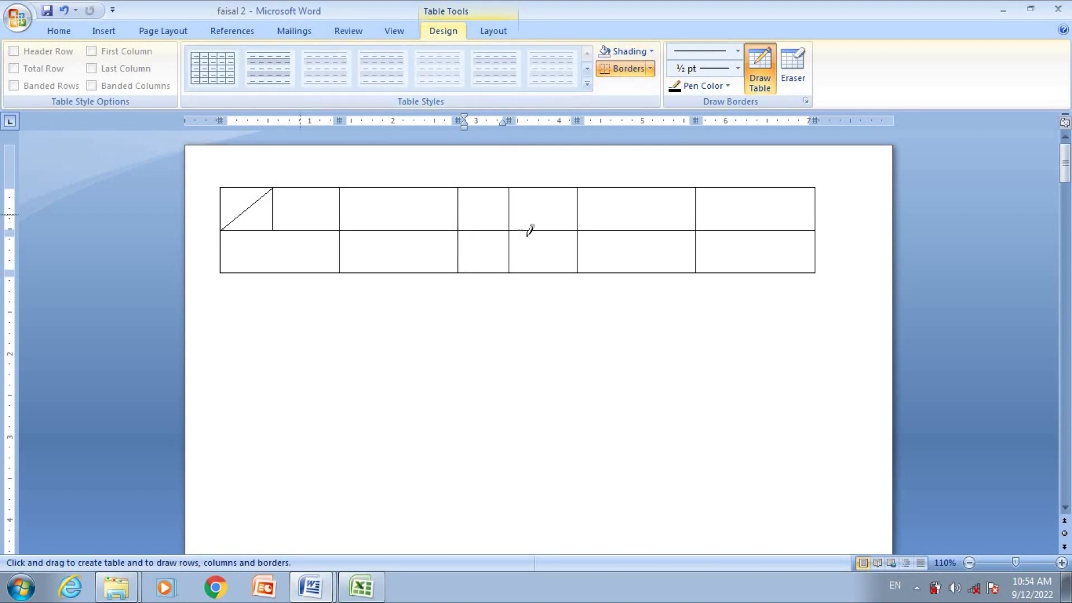
Turn off Draw Table, then select the whole table and delete it
click(104, 33)
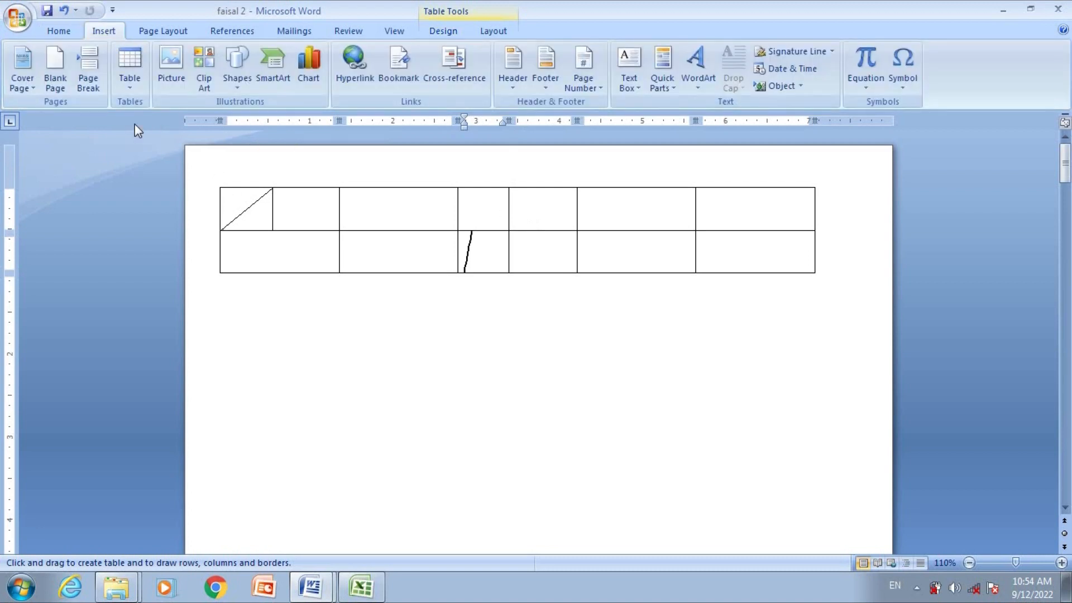
click(130, 80)
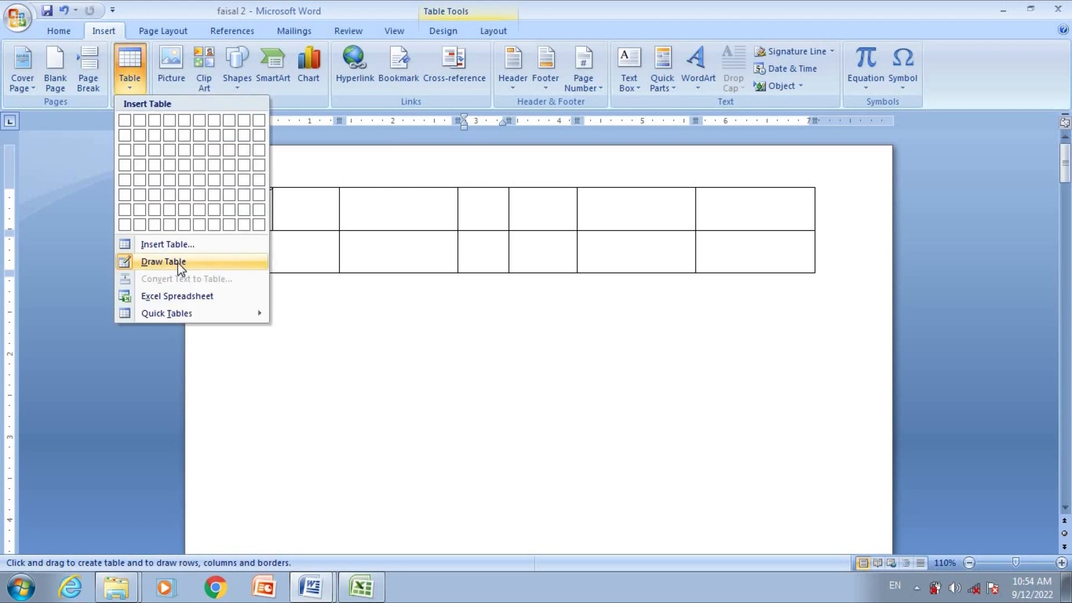
click(177, 263)
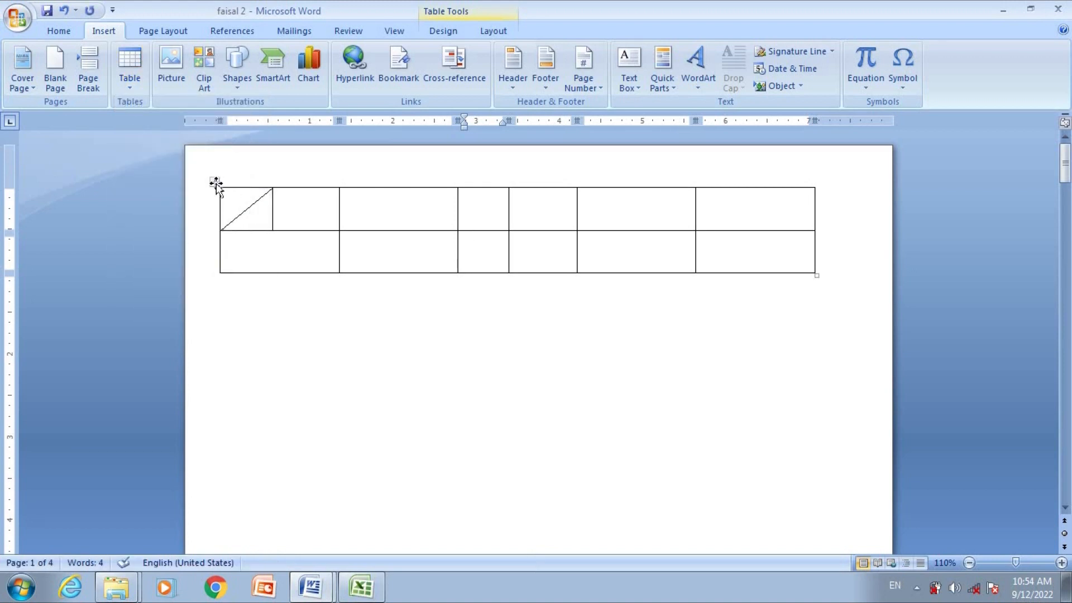
click(214, 181)
key(BackSpace)
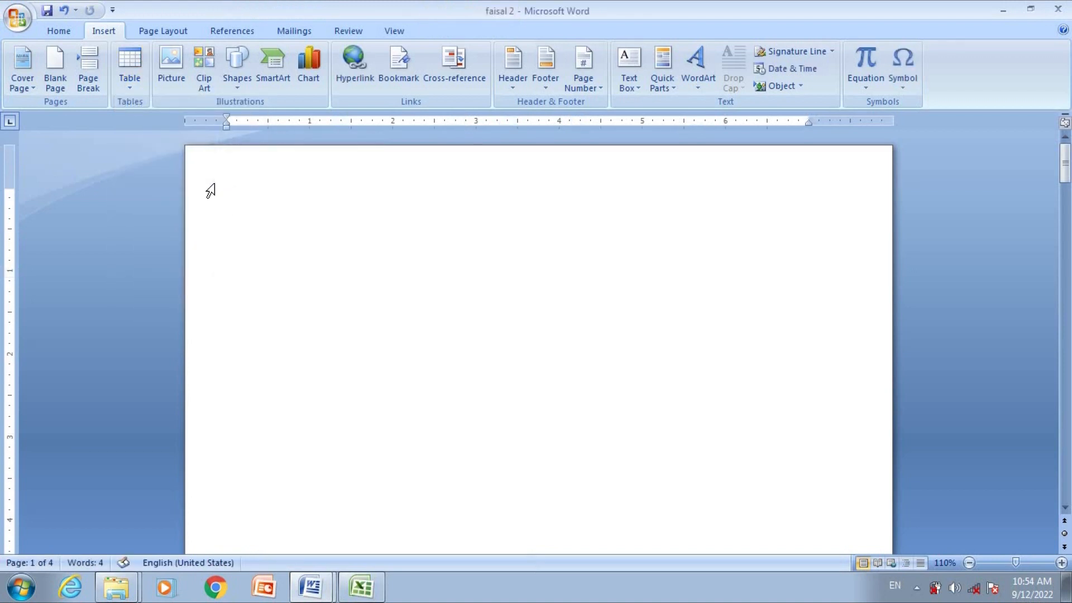
Draw a new table box above ACADEMY, split it into two columns, and split the left column into two rows
click(135, 81)
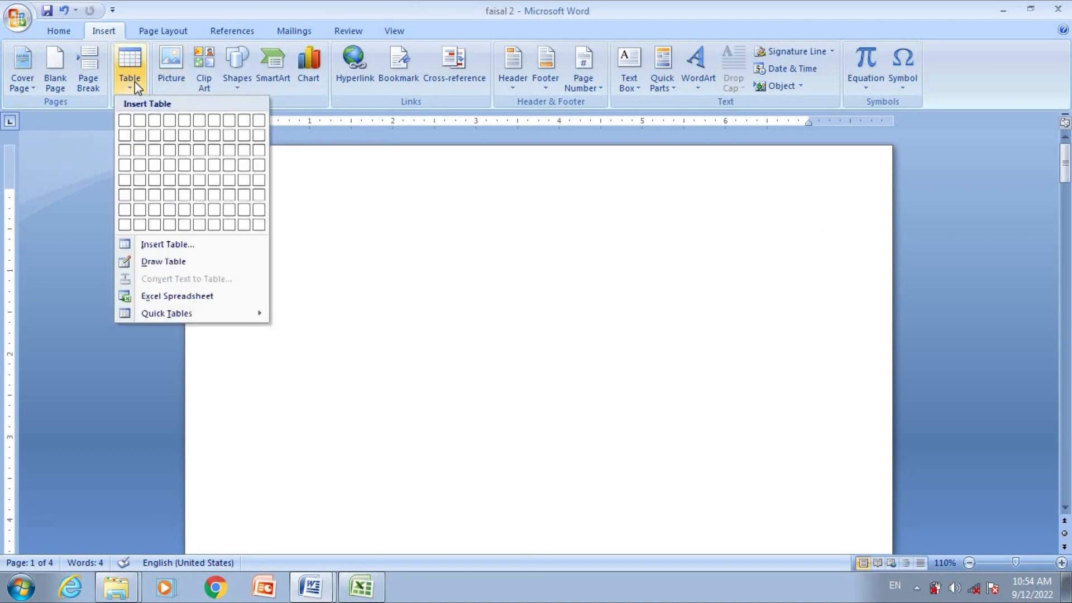
click(169, 260)
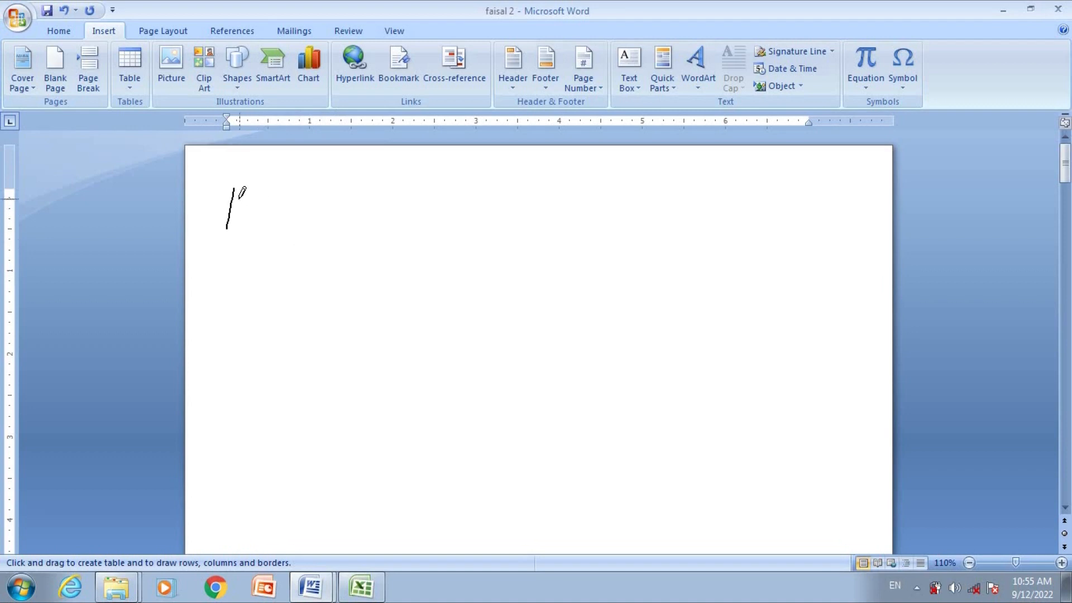
mouse_move(239, 199)
mouse_down()
mouse_move(367, 283)
mouse_move(790, 361)
mouse_move(785, 351)
mouse_up()
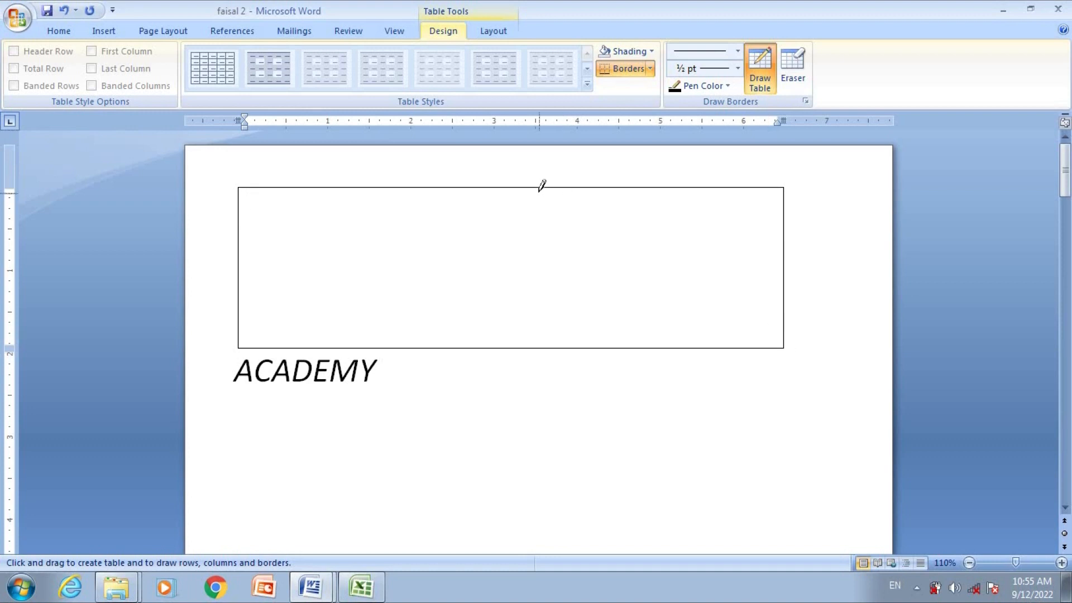
drag(539, 181, 543, 318)
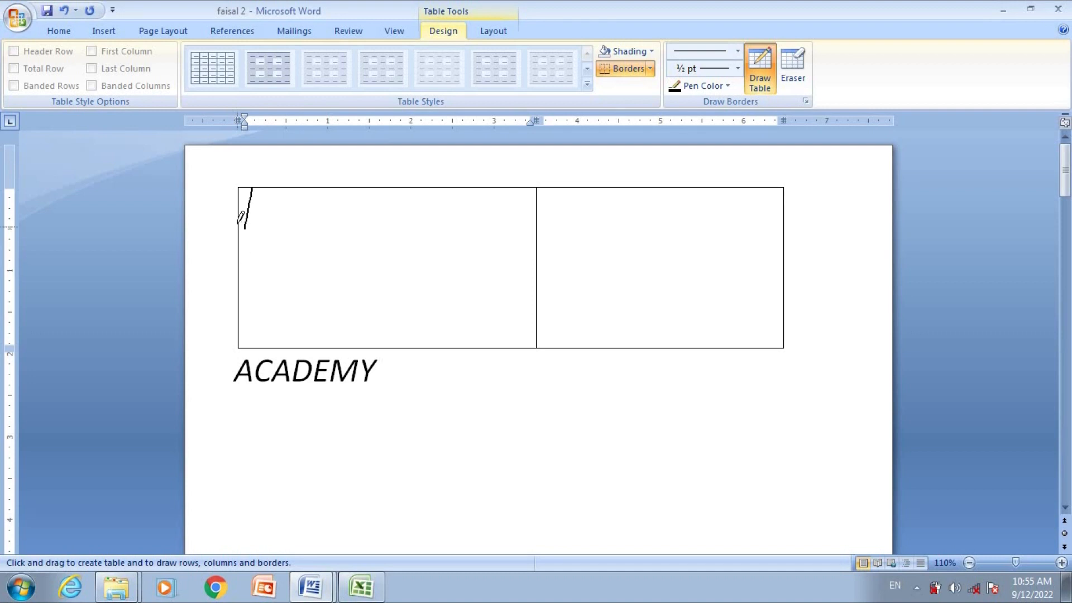
drag(390, 222, 452, 221)
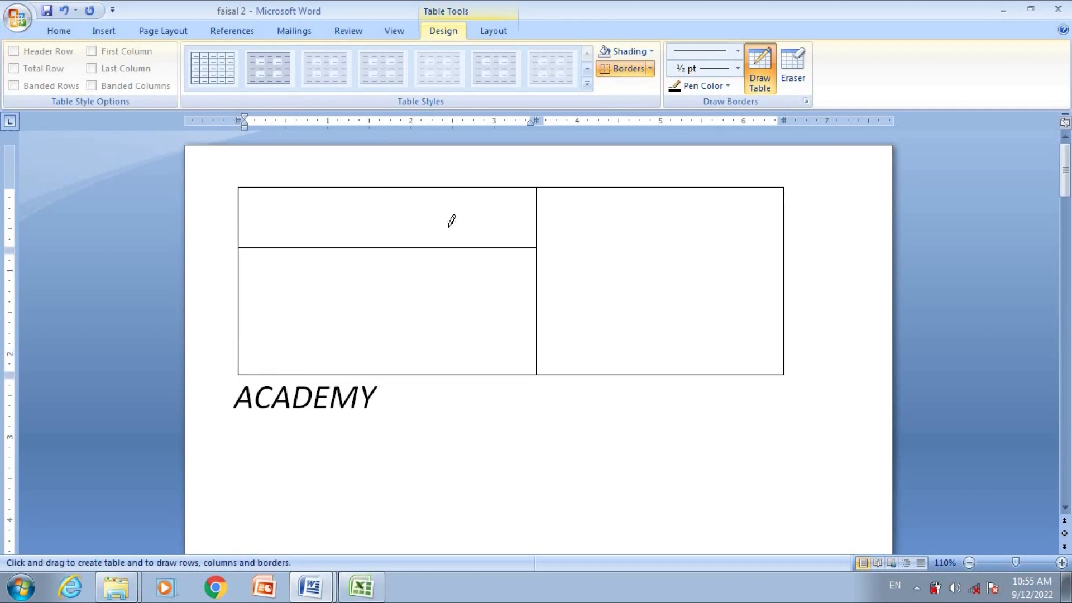
click(115, 37)
click(122, 77)
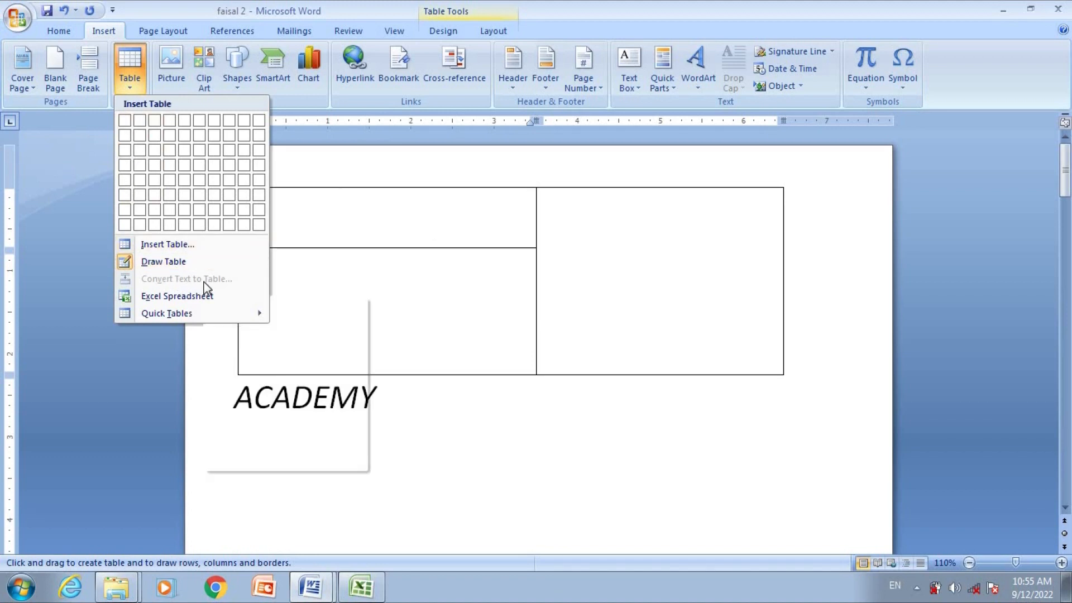
Delete the drawn table and clear all content from the page
click(282, 209)
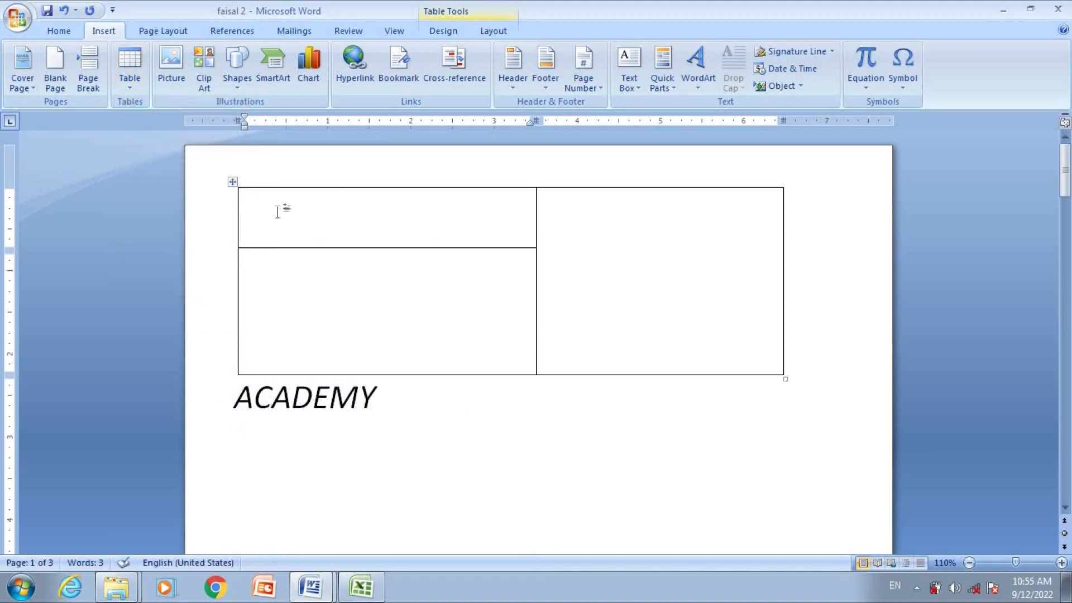
click(228, 181)
key(BackSpace)
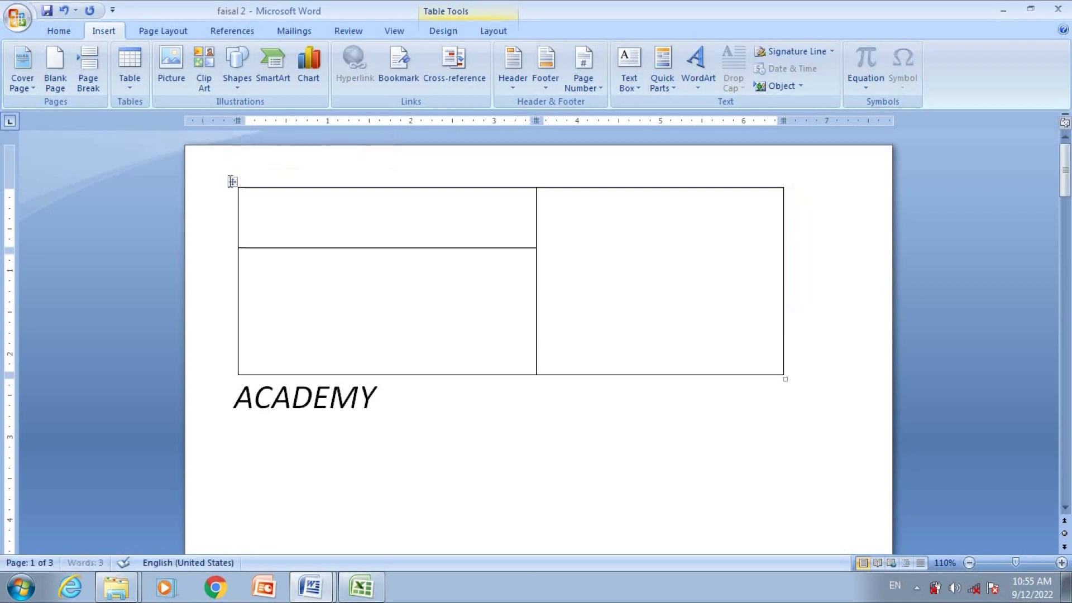
key(ctrl+a)
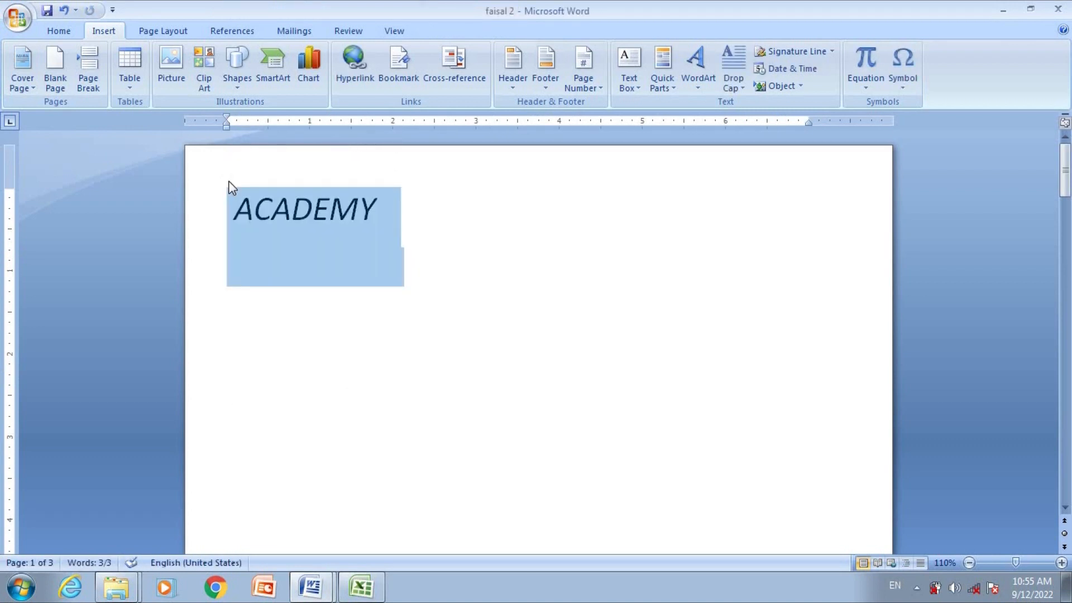
key(Delete)
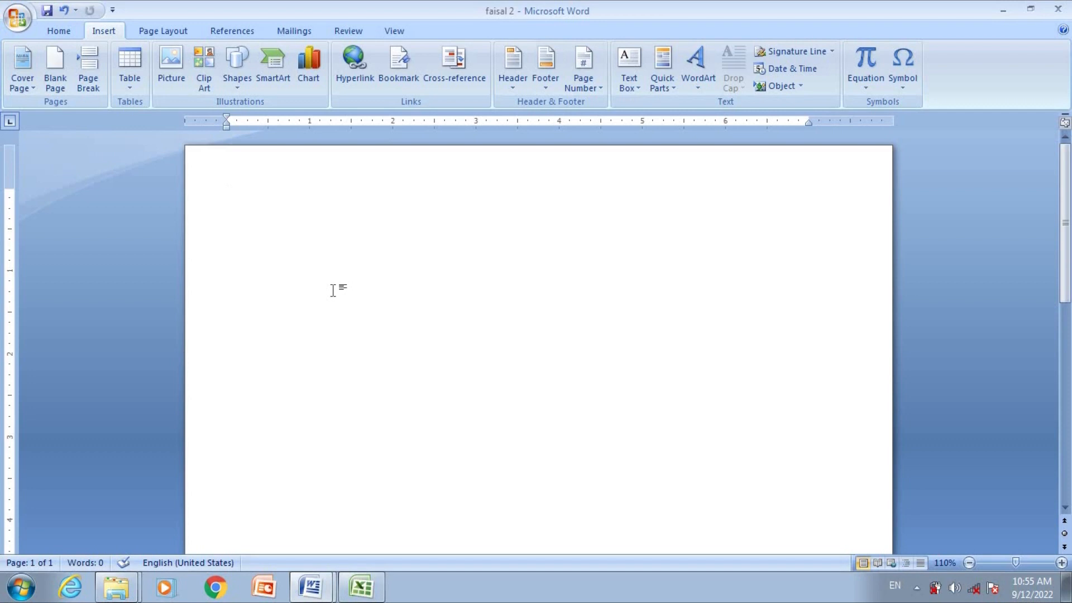
Type the tab-separated headings 'Sr #', 'name father name', 'marks' and select the line
text(Sr)
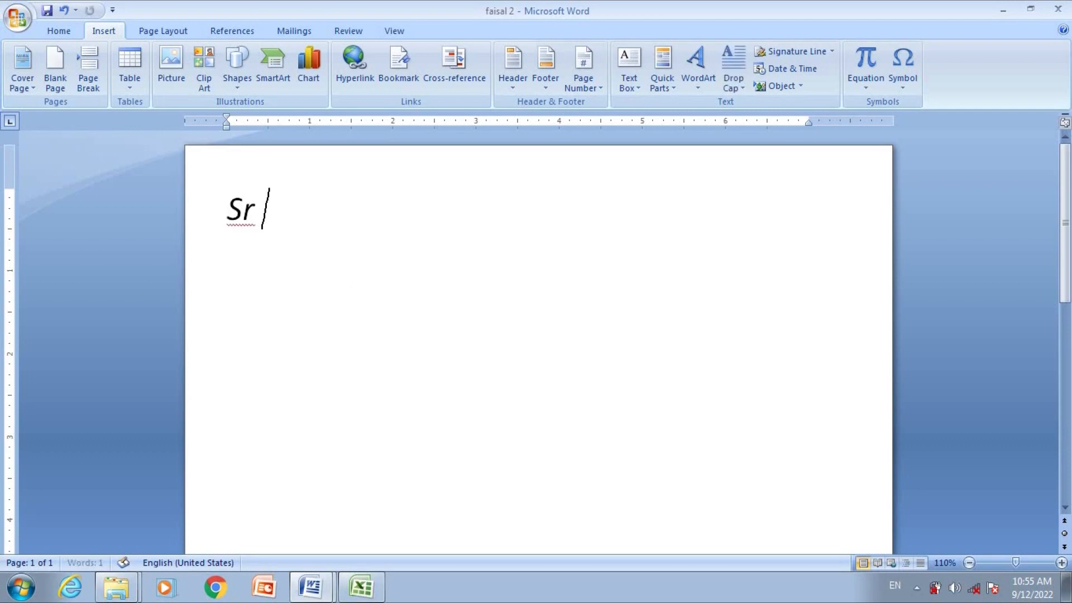
text( #)
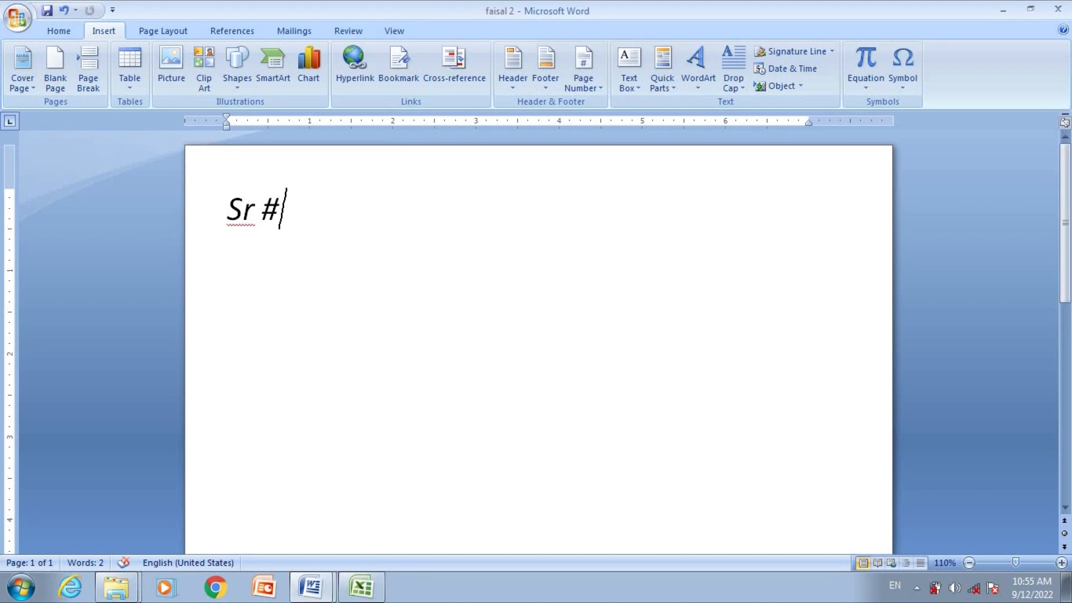
key(Tab)
text(name)
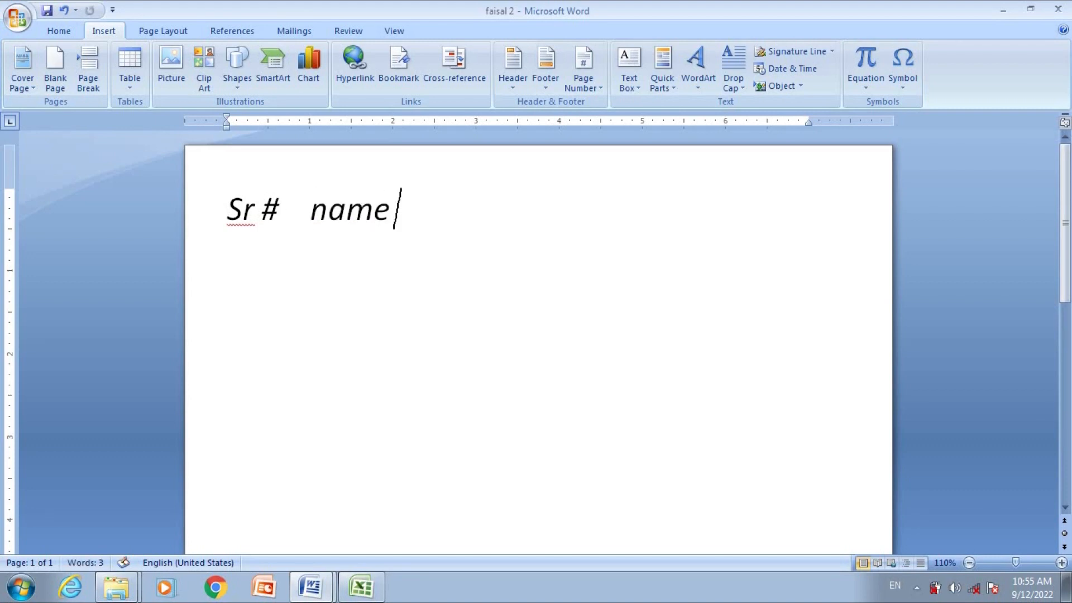
text( fath)
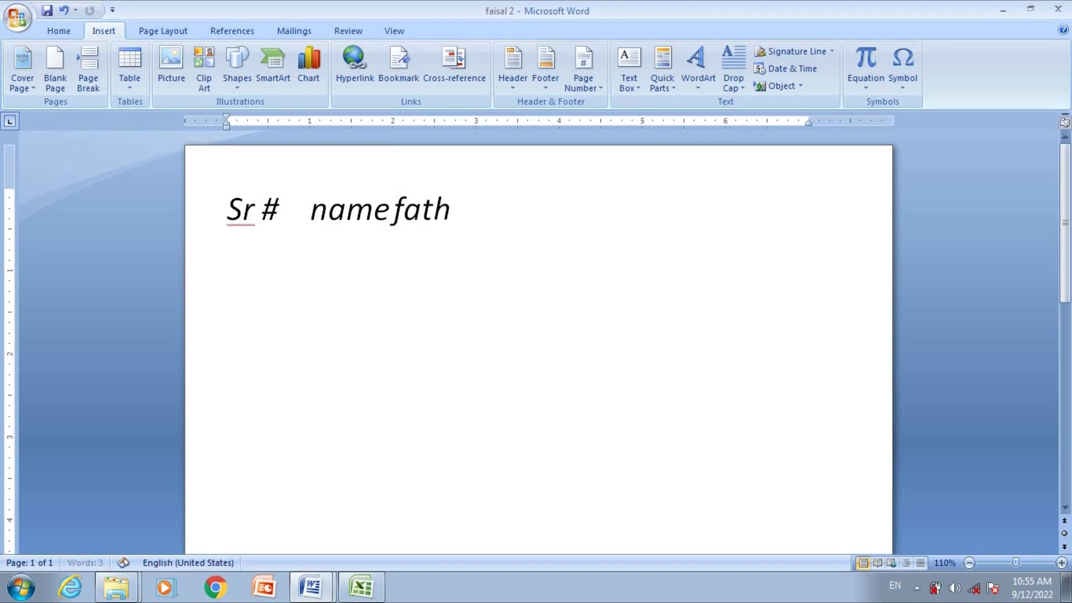
text(er name)
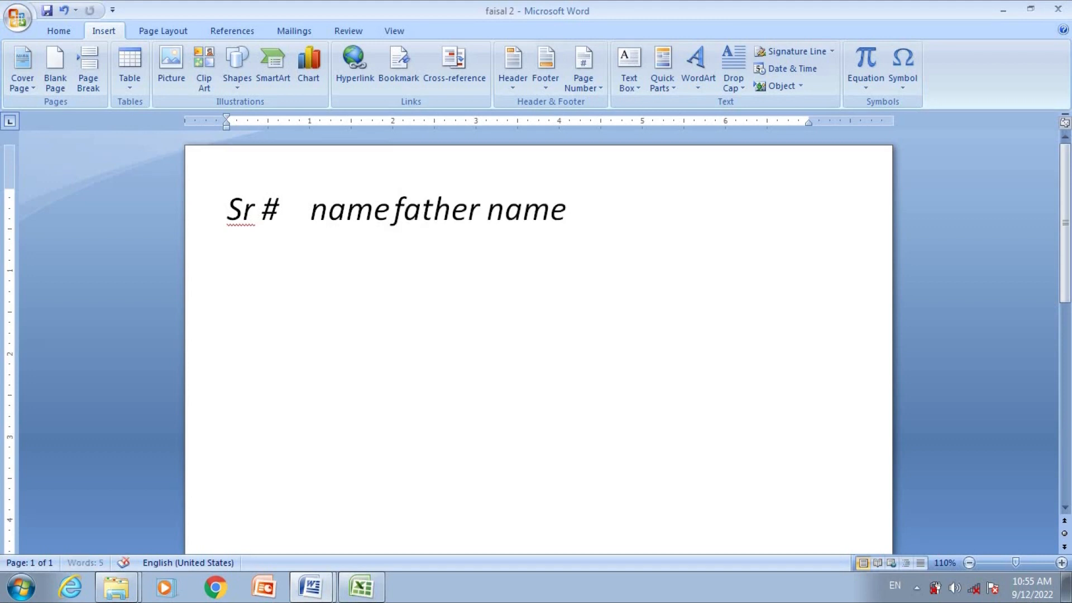
key(Tab)
text(marks)
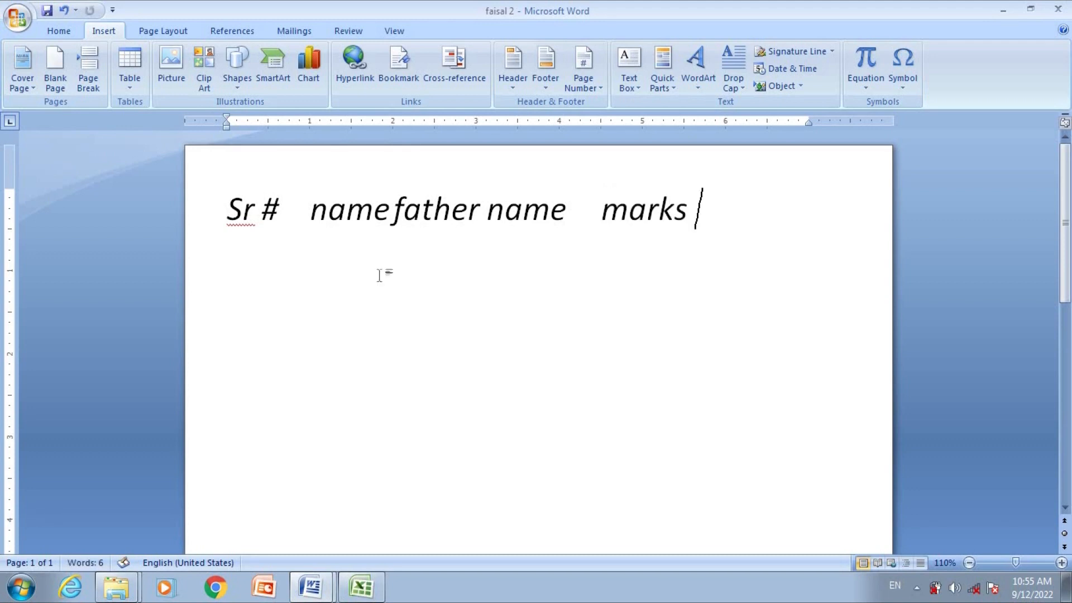
drag(701, 206, 236, 209)
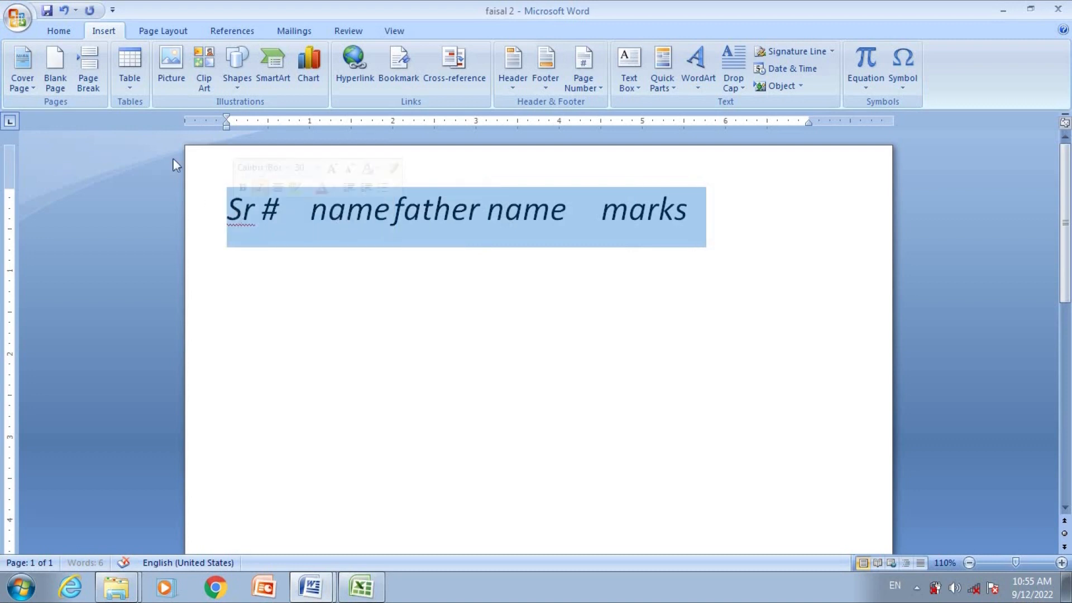
click(133, 85)
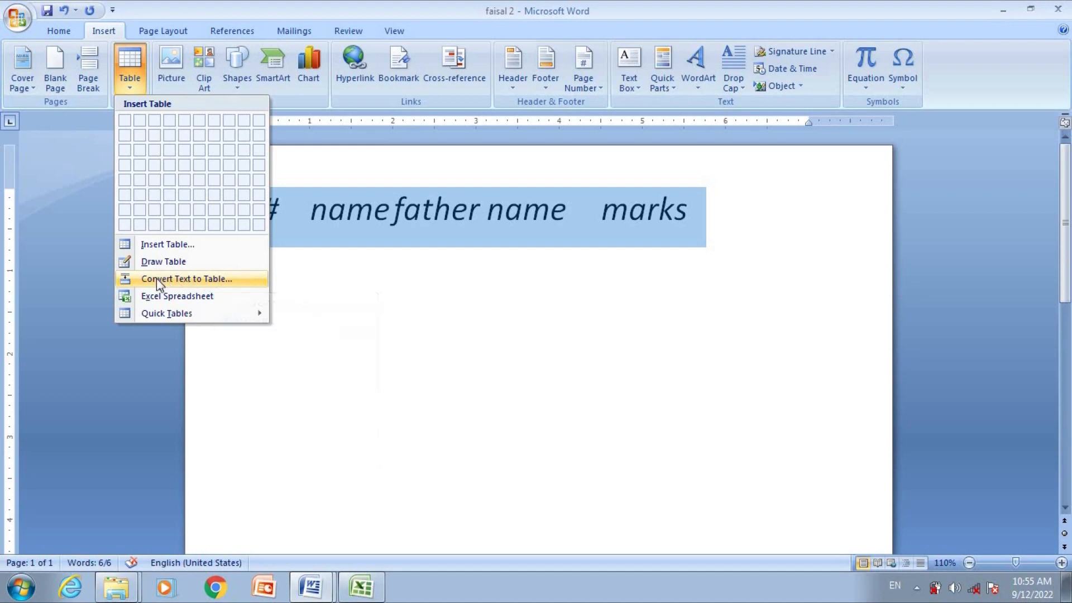
Convert the heading line to a four-column table separated at tabs, then undo the conversion
click(201, 279)
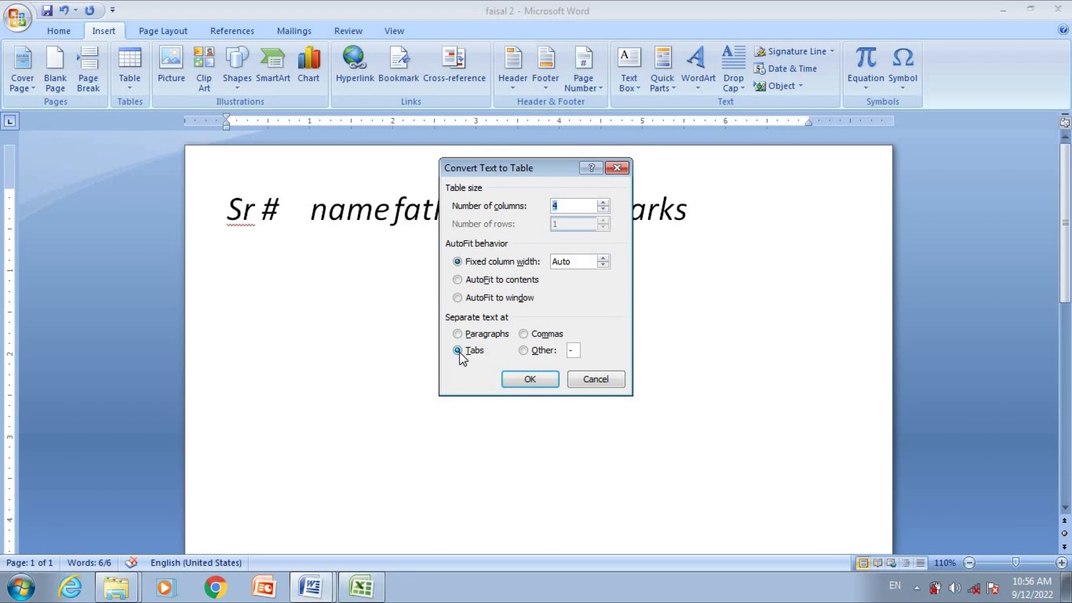
click(530, 379)
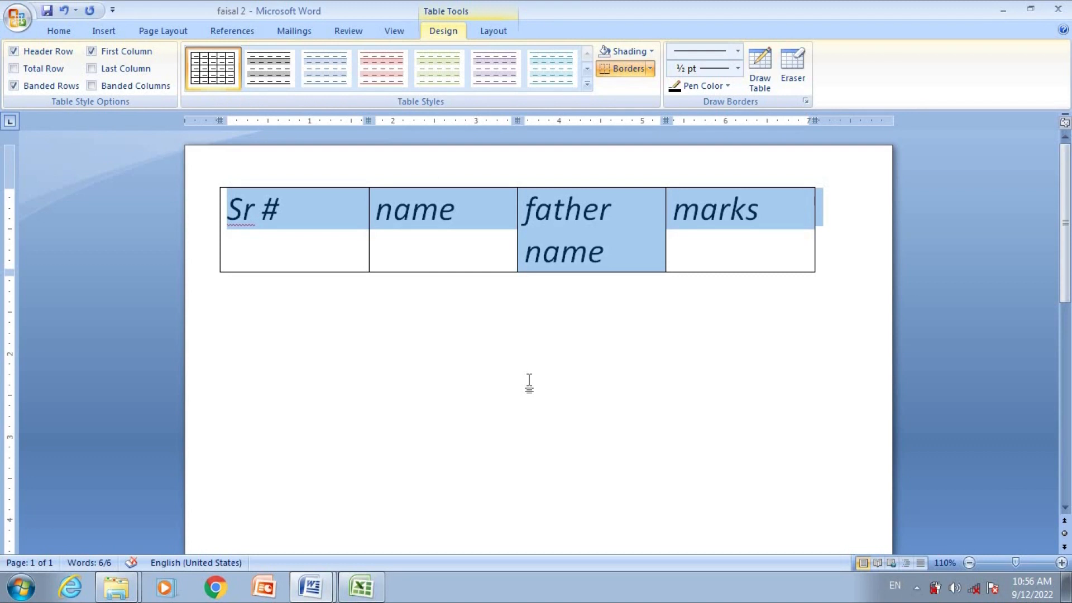
key(ctrl+z)
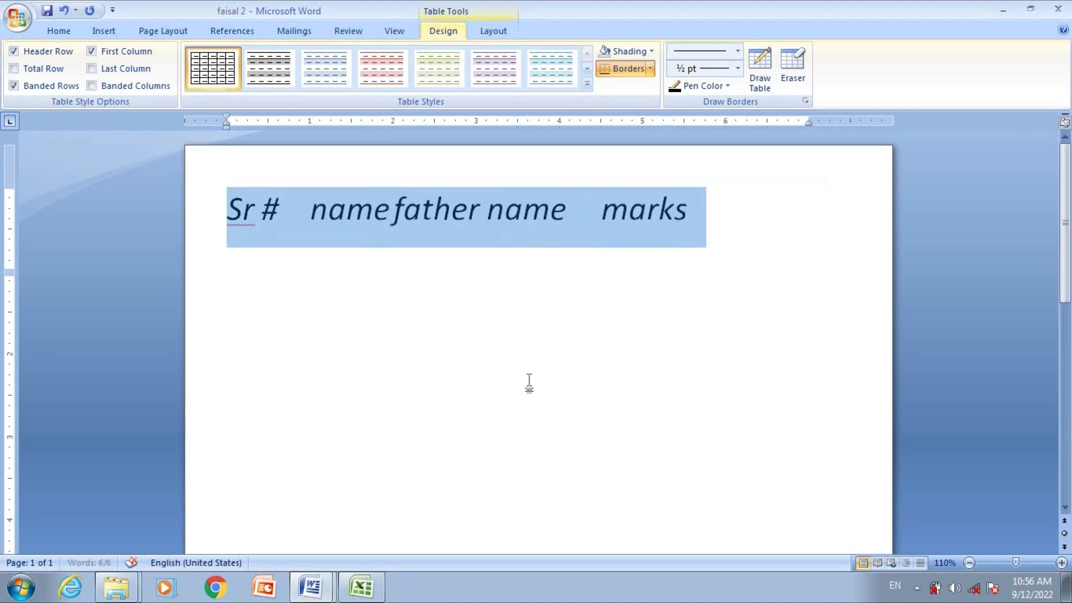
Rewrite the headings as 'Sr,Name,Father name,marks' and select the whole line
key(ctrl+z)
key(BackSpace)
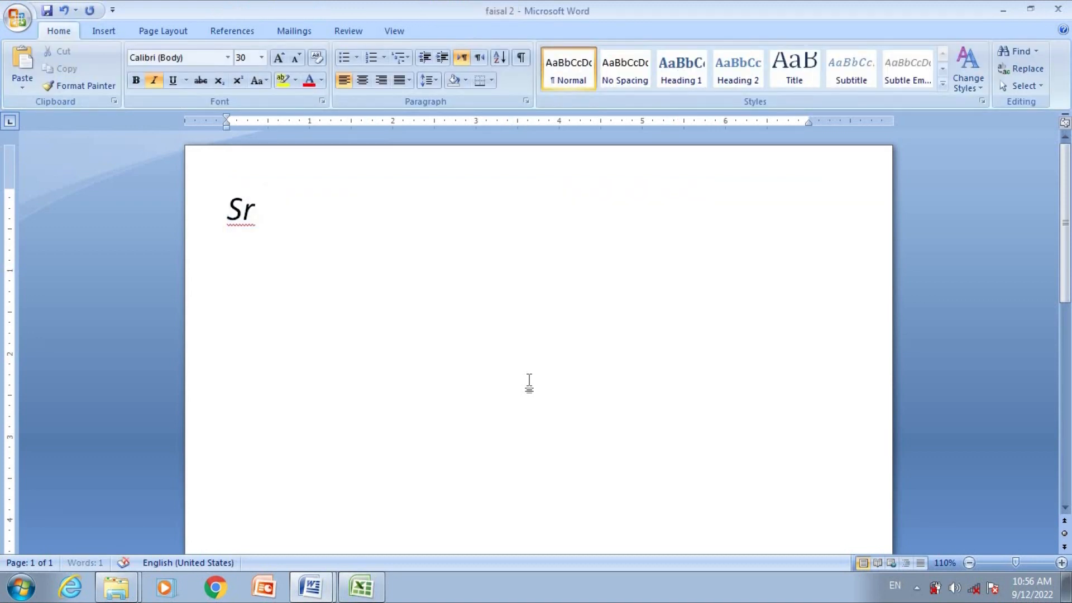
text(,Name)
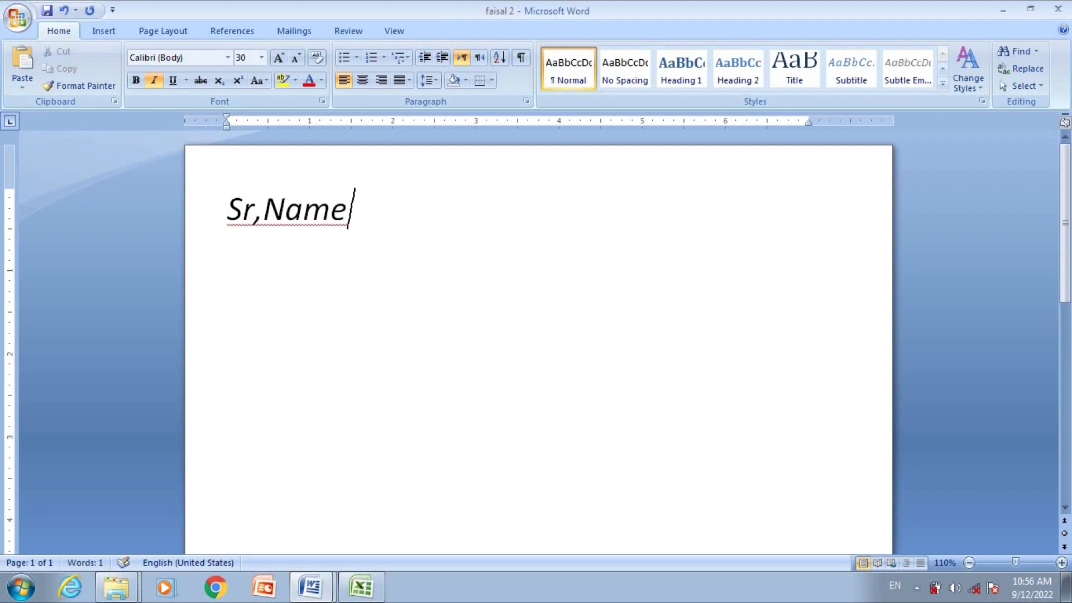
text(,Father)
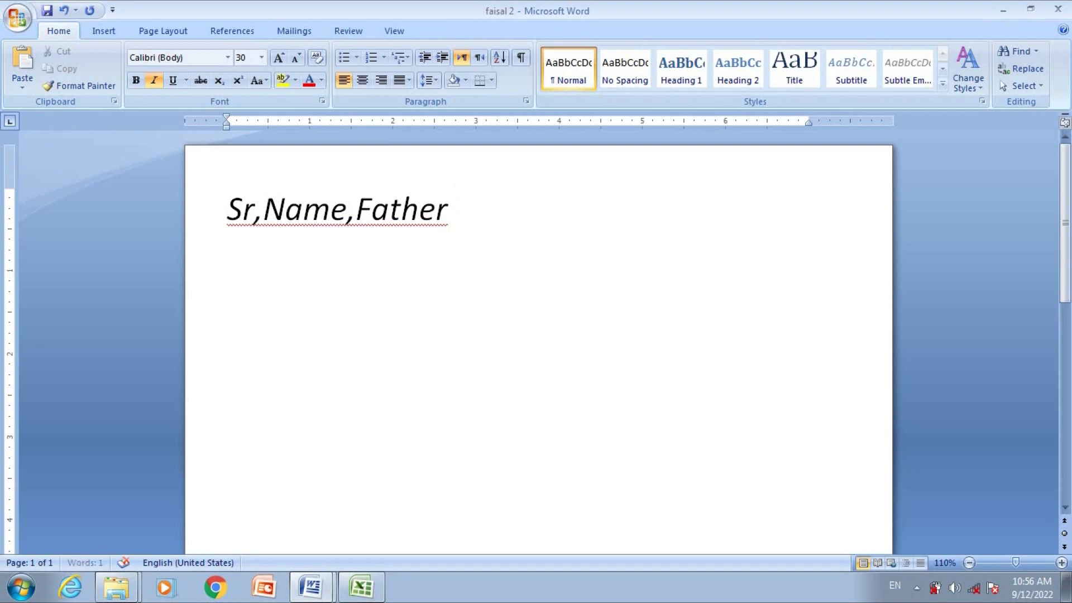
text( name,)
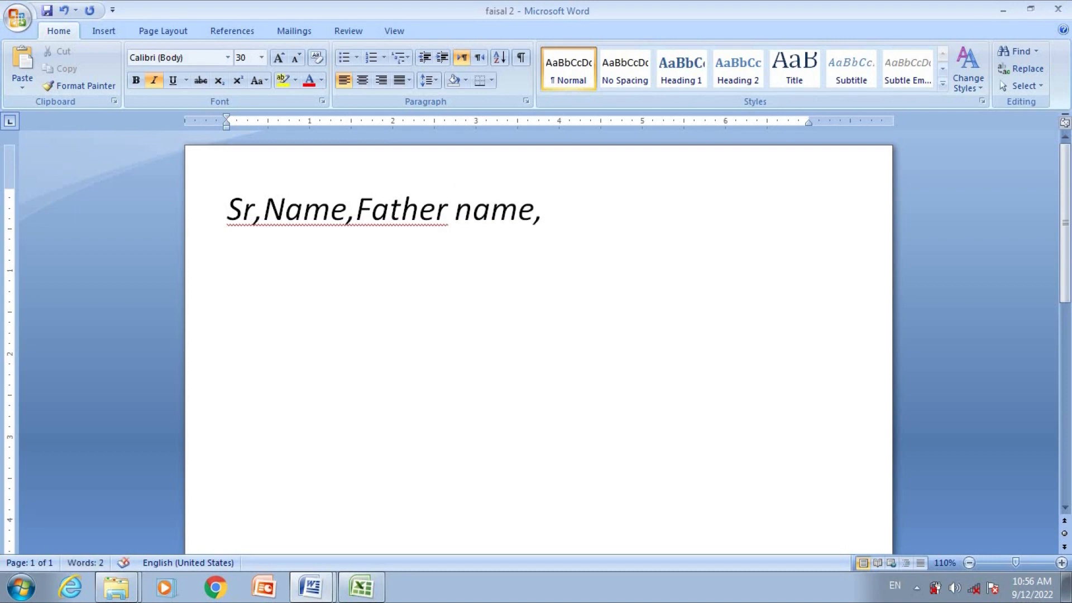
text(,m)
key(BackSpace)
key(BackSpace)
text(marks)
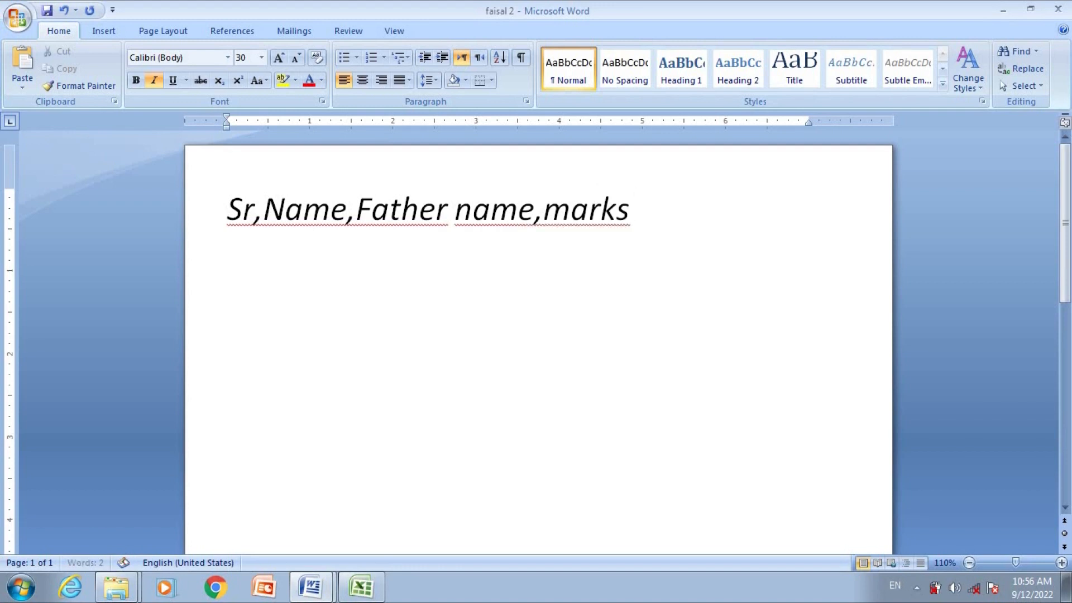
key(ctrl+a)
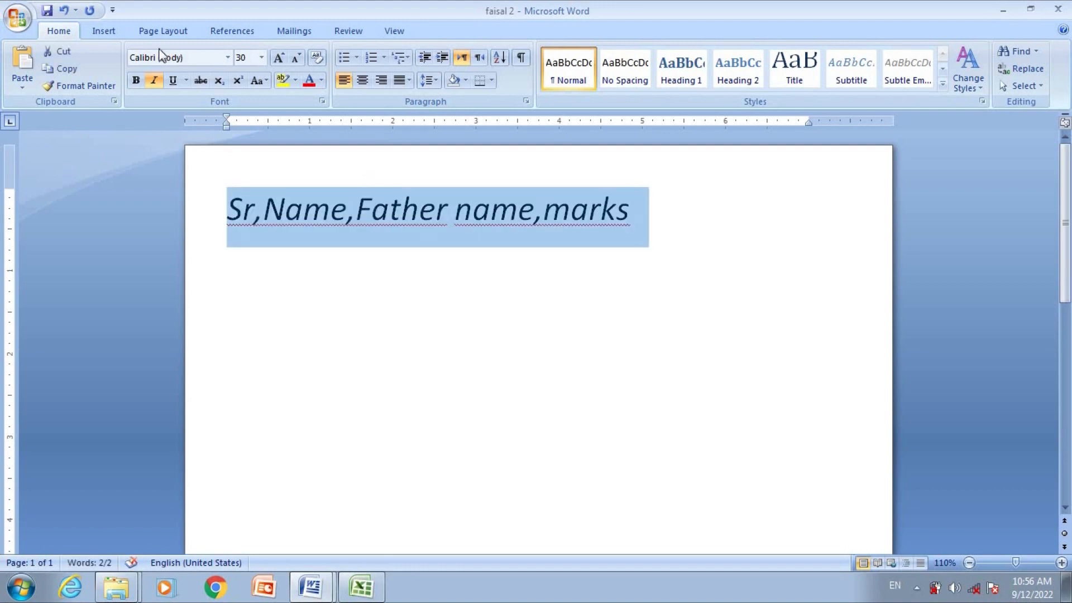
Convert the comma-separated line into a four-column table using commas as the separator
click(114, 32)
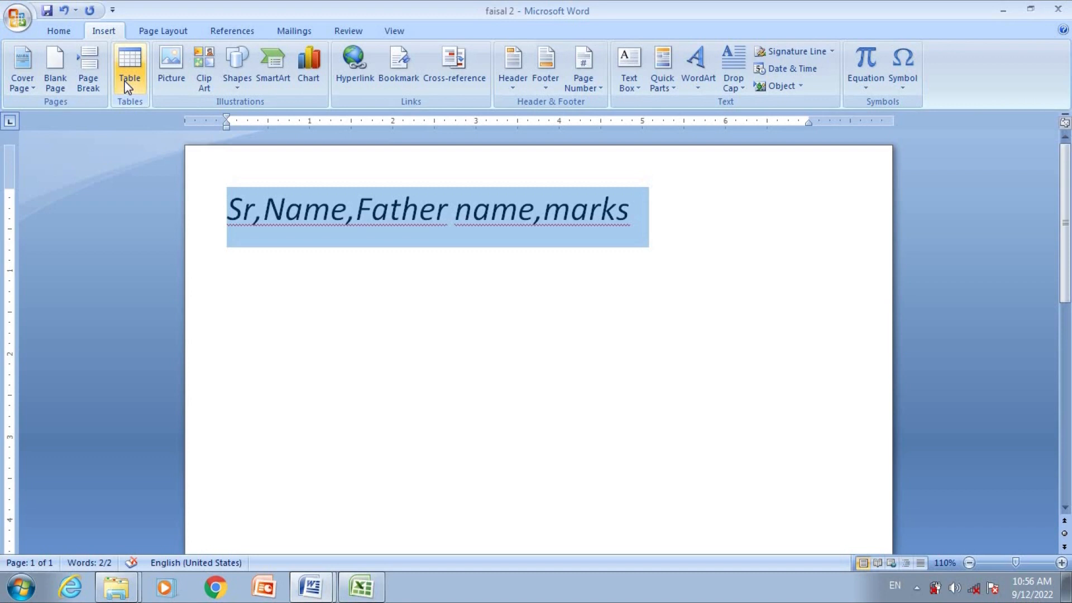
click(128, 84)
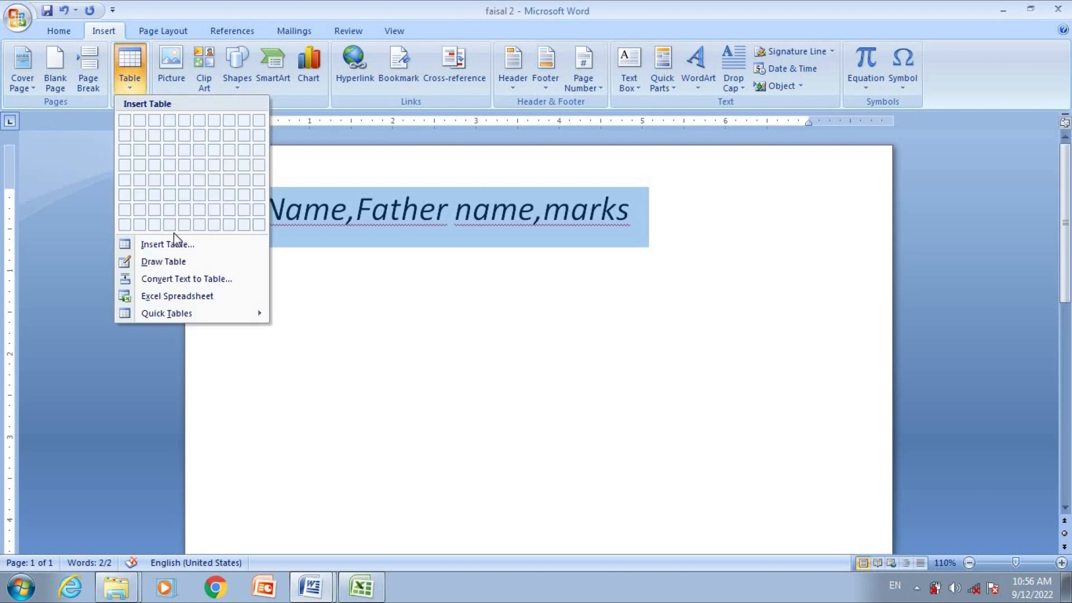
click(192, 281)
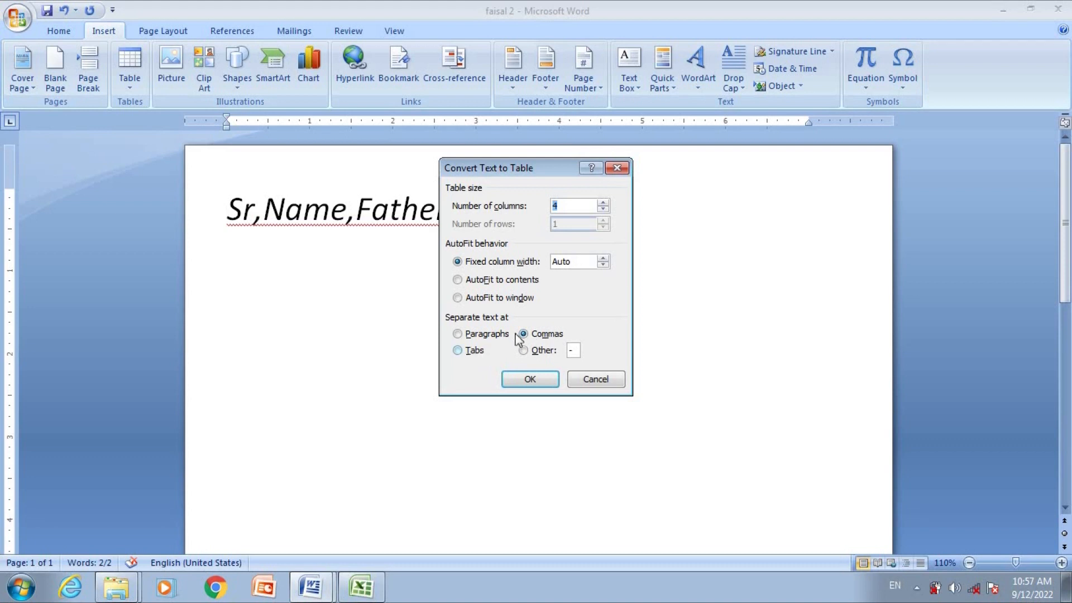
click(530, 379)
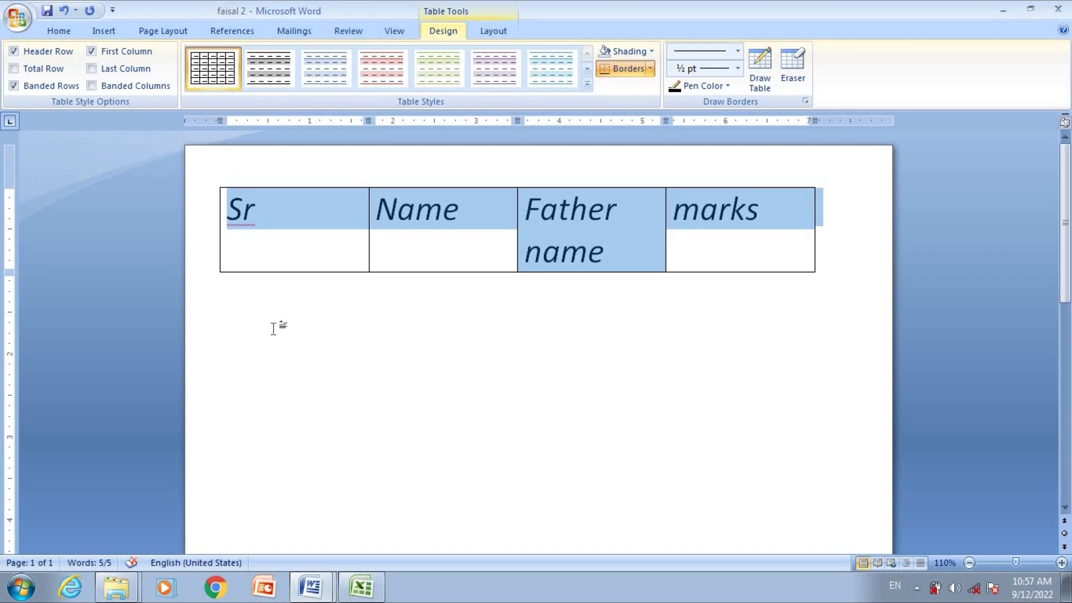
Undo back to an empty page, embed an Excel spreadsheet, and return to Word editing
key(ctrl+z)
key(ctrl+z)
key(ctrl+z)
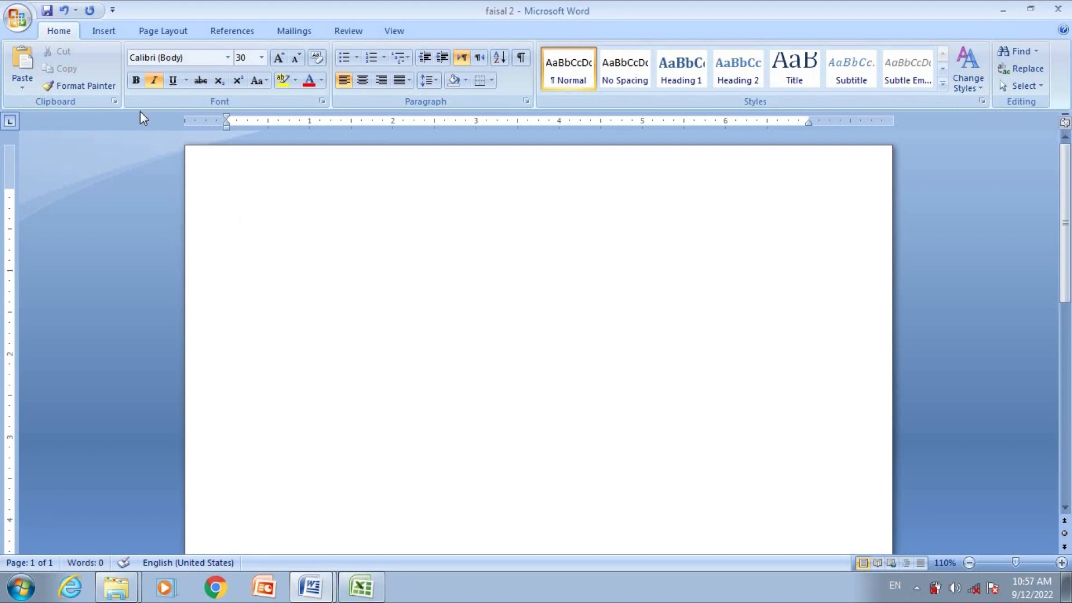
click(103, 32)
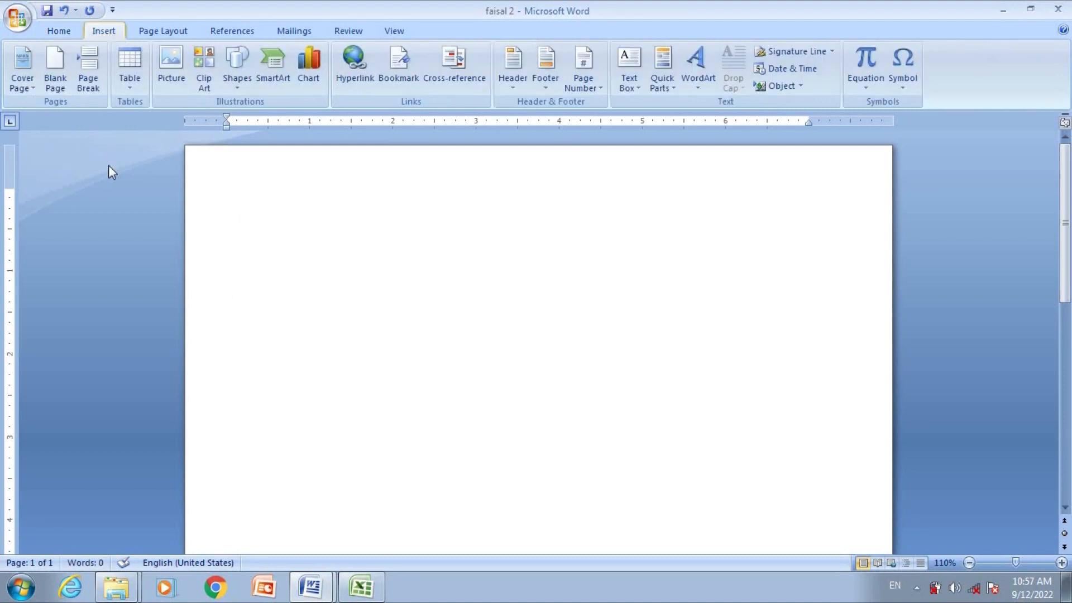
click(127, 90)
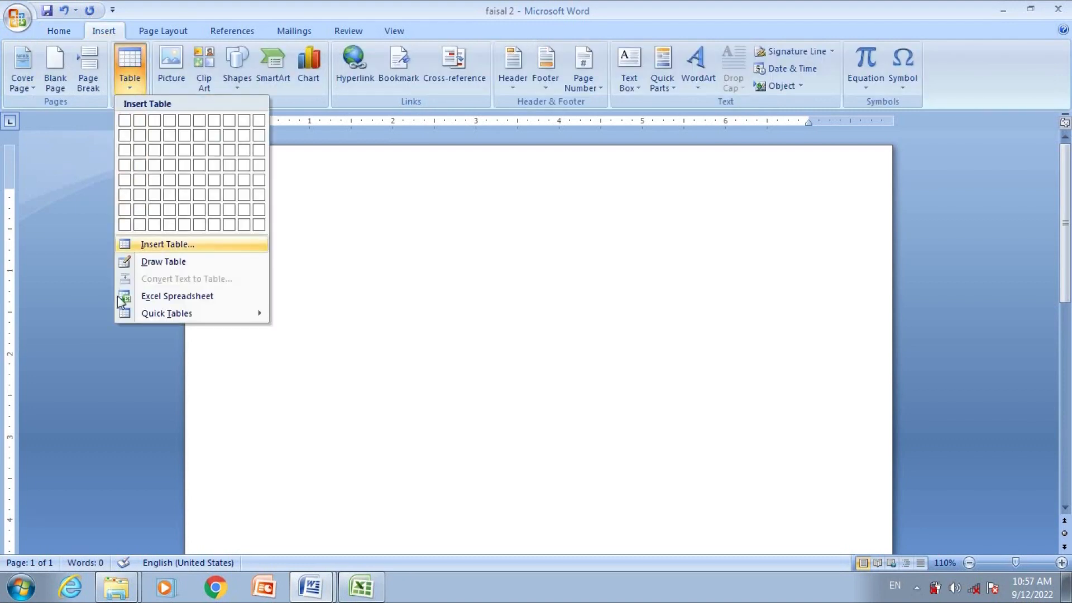
click(177, 298)
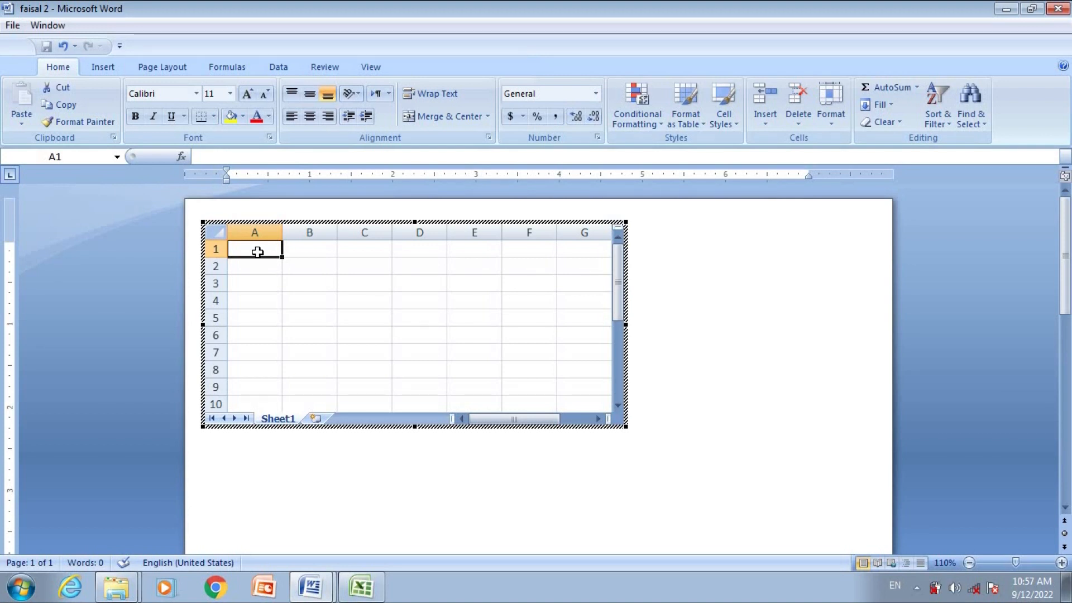
key(Escape)
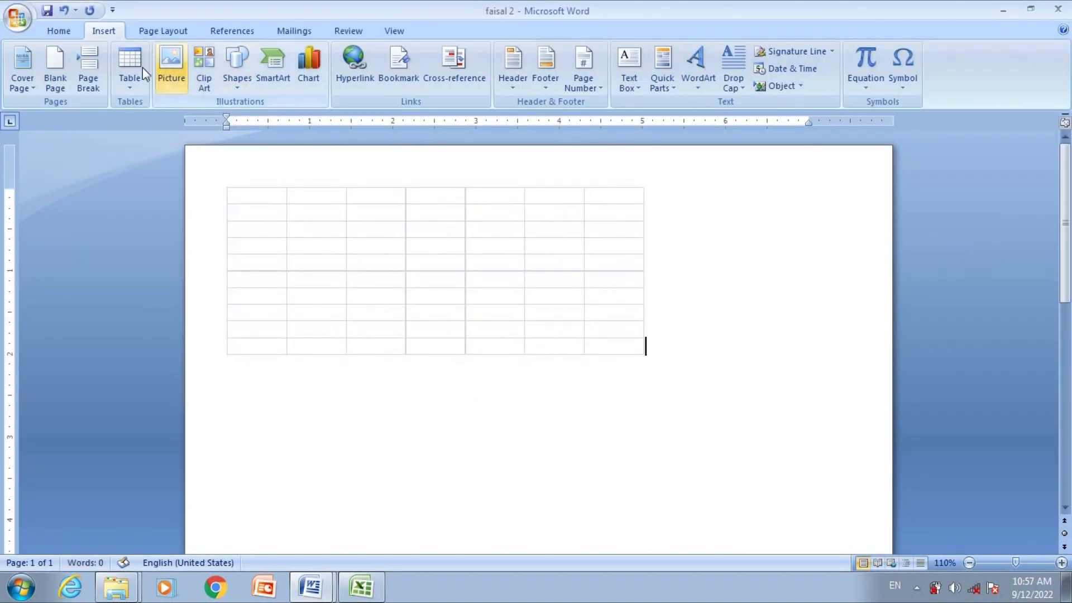
Insert the Calendar 2 quick table as a trial, then undo it
click(130, 84)
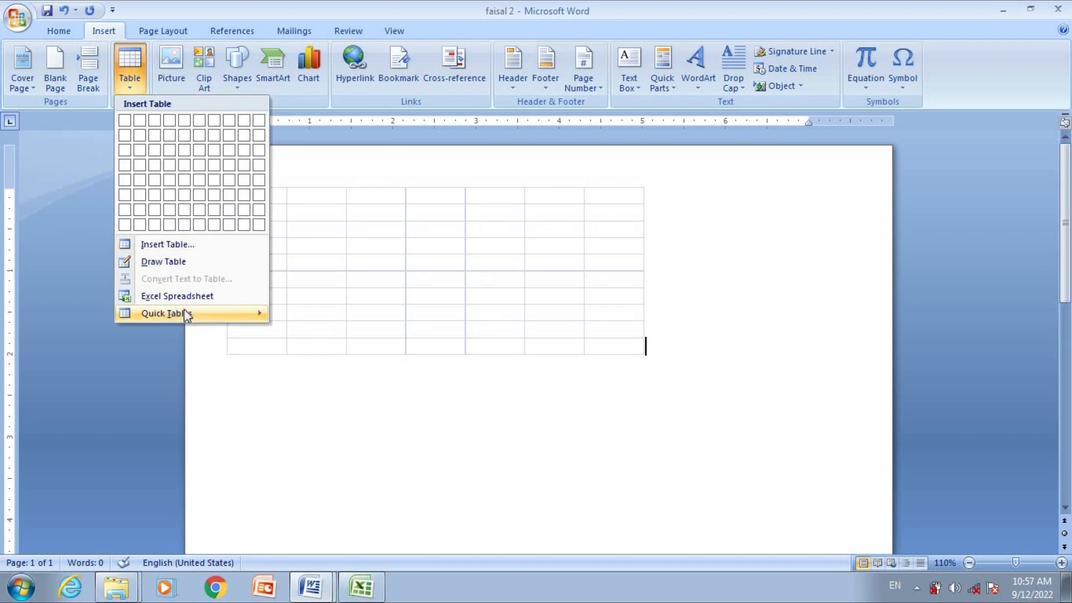
mouse_move(185, 311)
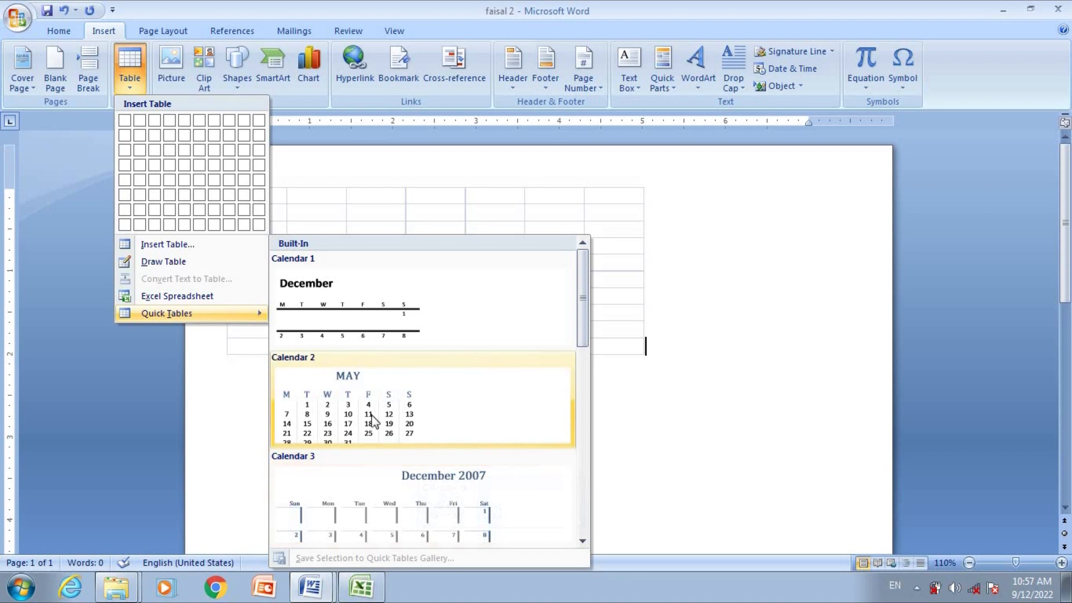
click(342, 403)
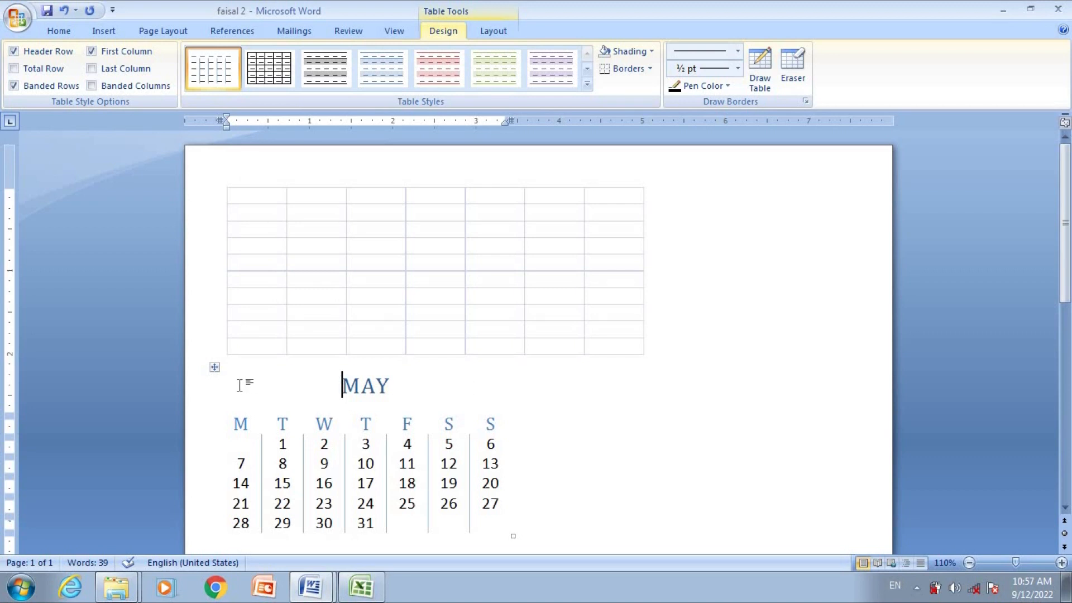
key(ctrl+z)
Clear the stray 'Sr' text and insert an 8-column by 3-row table
text(Sr)
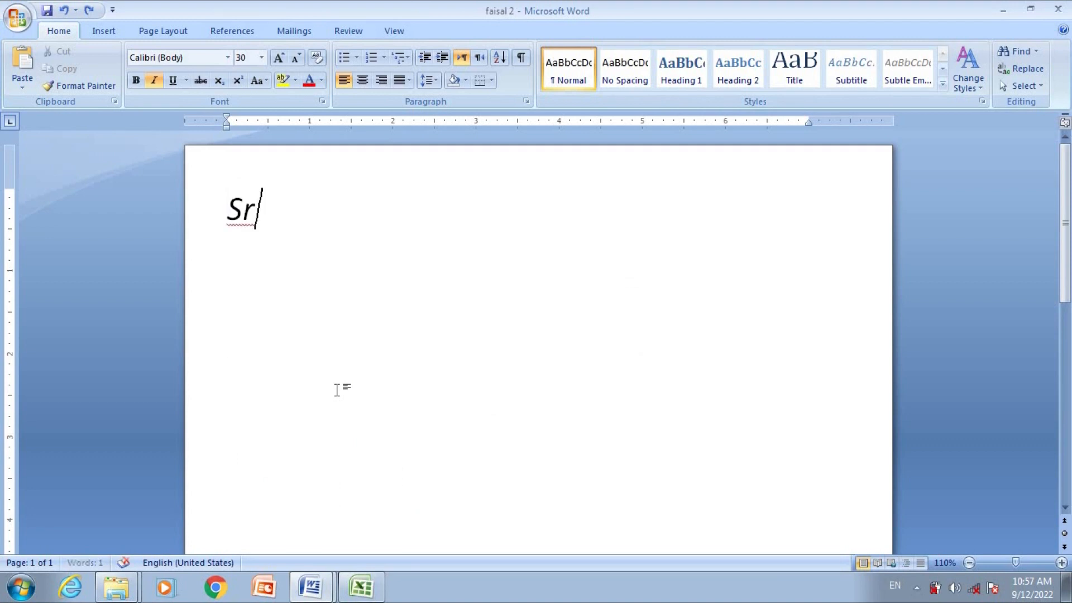
key(BackSpace)
key(BackSpace)
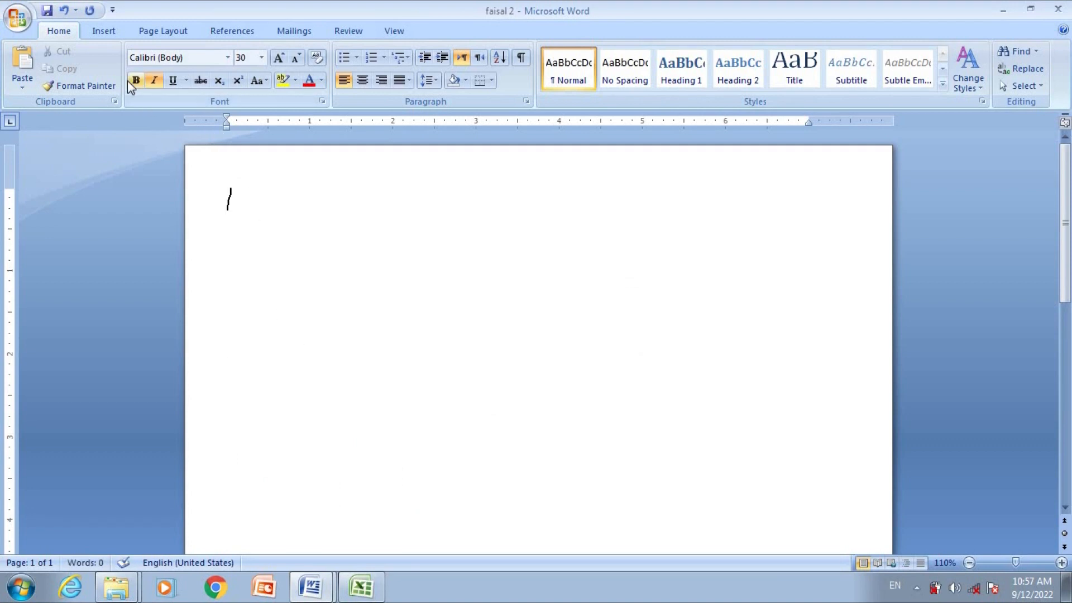
click(104, 31)
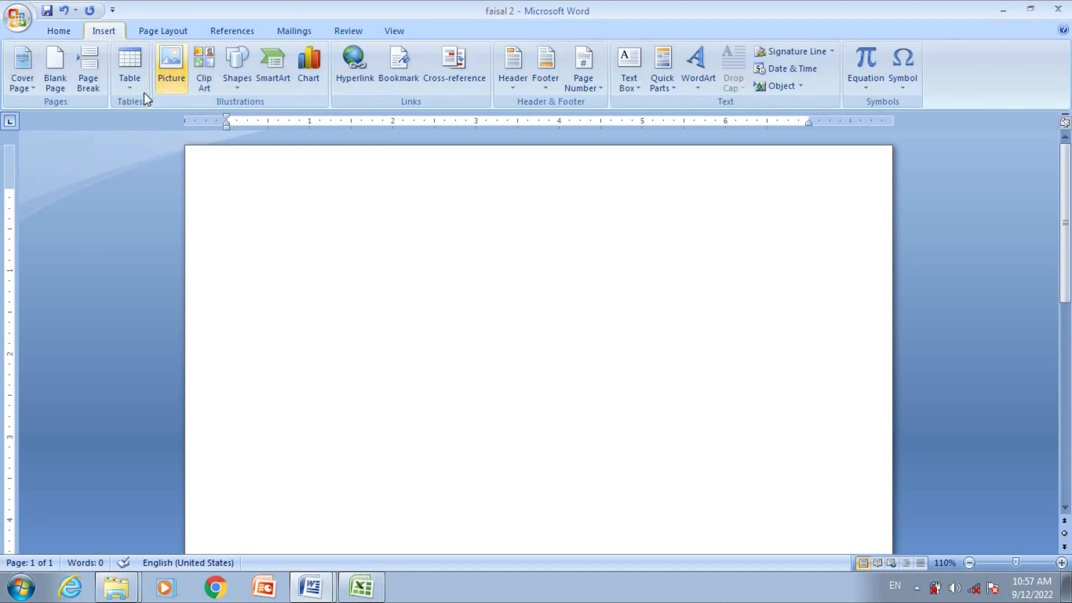
click(132, 92)
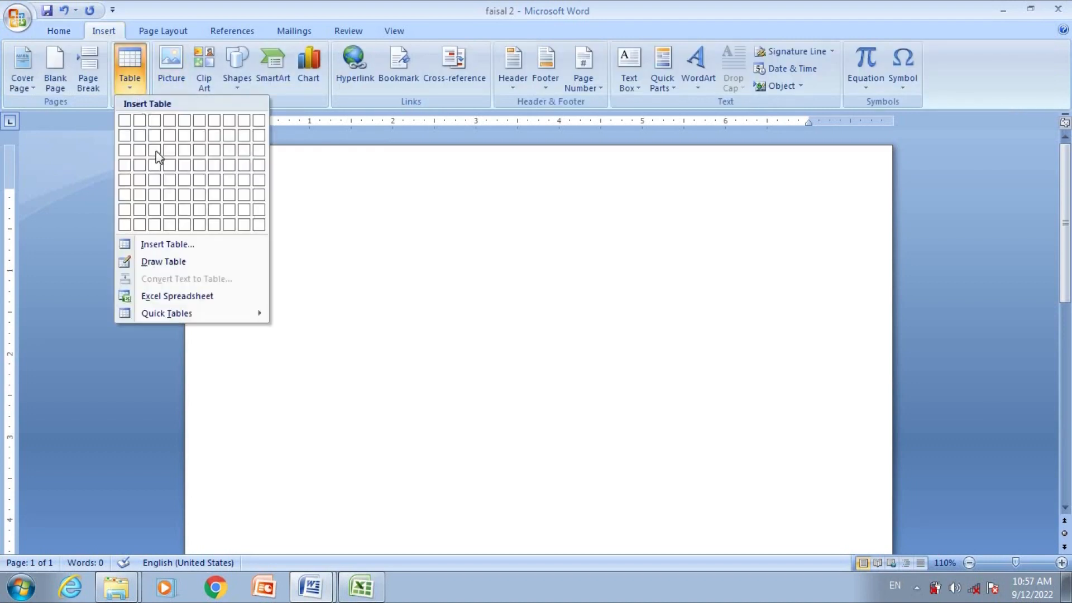
click(229, 150)
Type 'elite academy' in the table and merge the first row into one cell
text(elite academy)
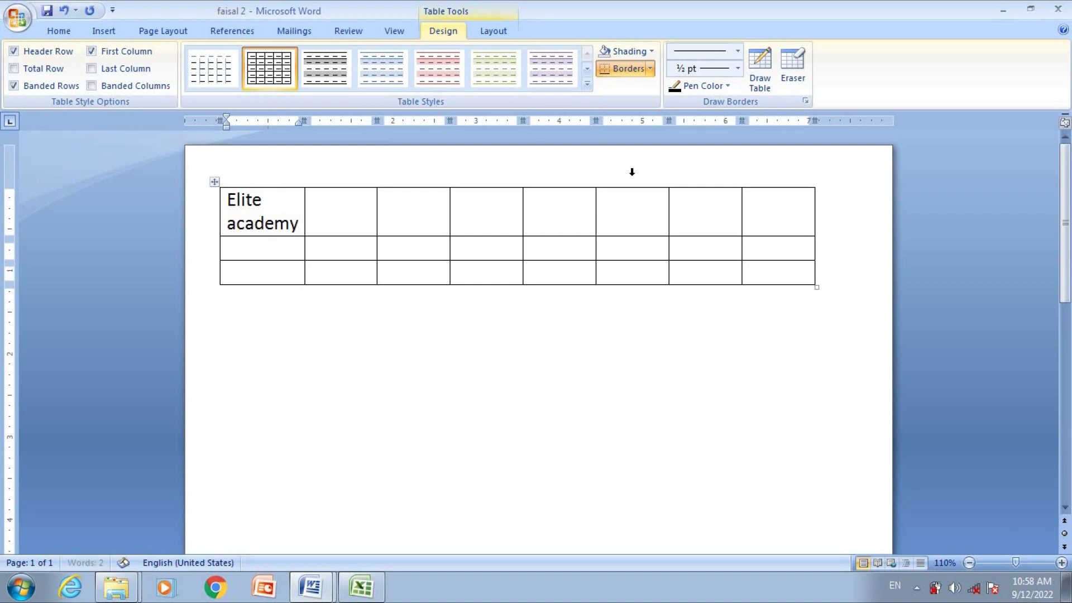
drag(750, 201, 270, 204)
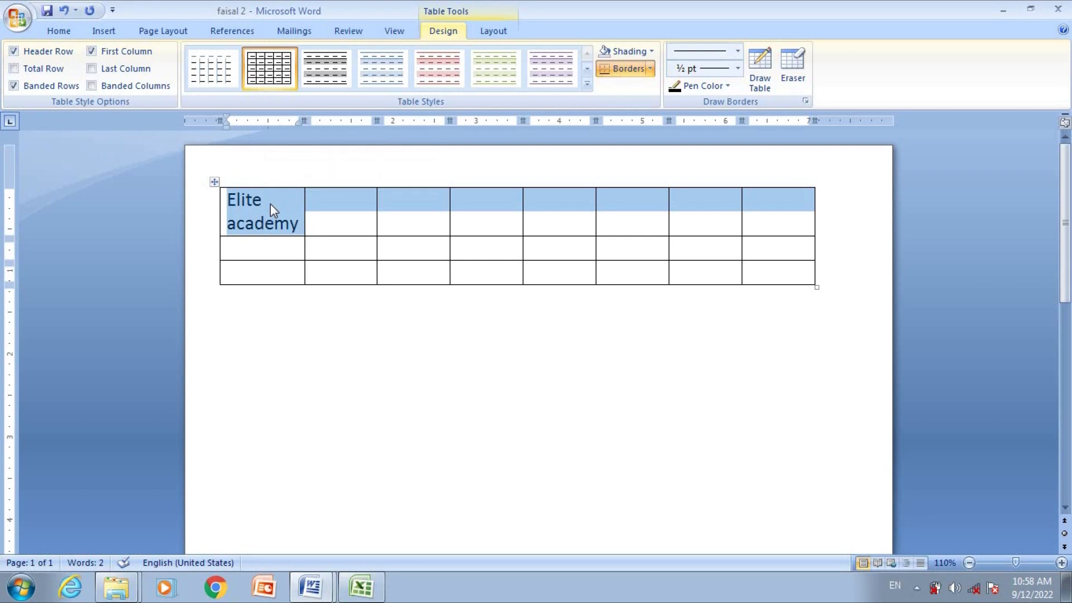
right_click(271, 205)
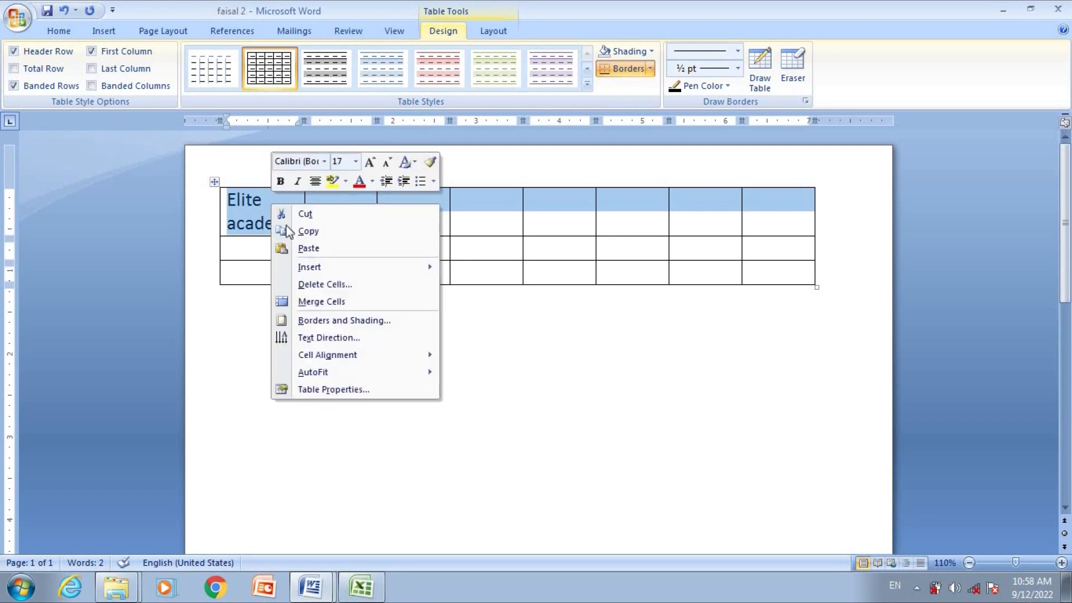
click(340, 304)
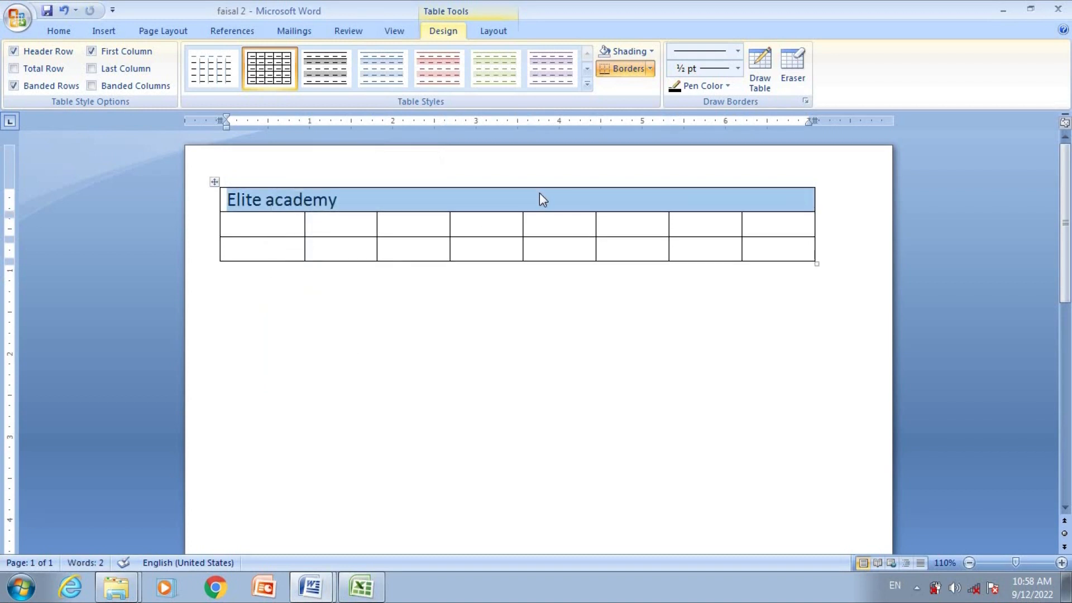
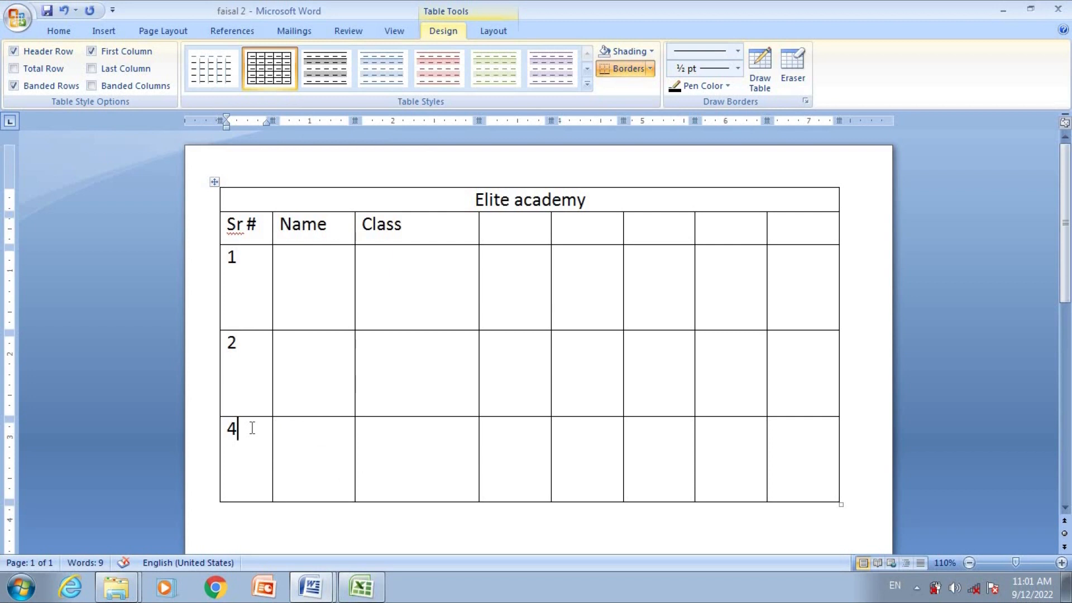
Insert a new row above row 4 and type 3 in its serial cell
right_click(253, 427)
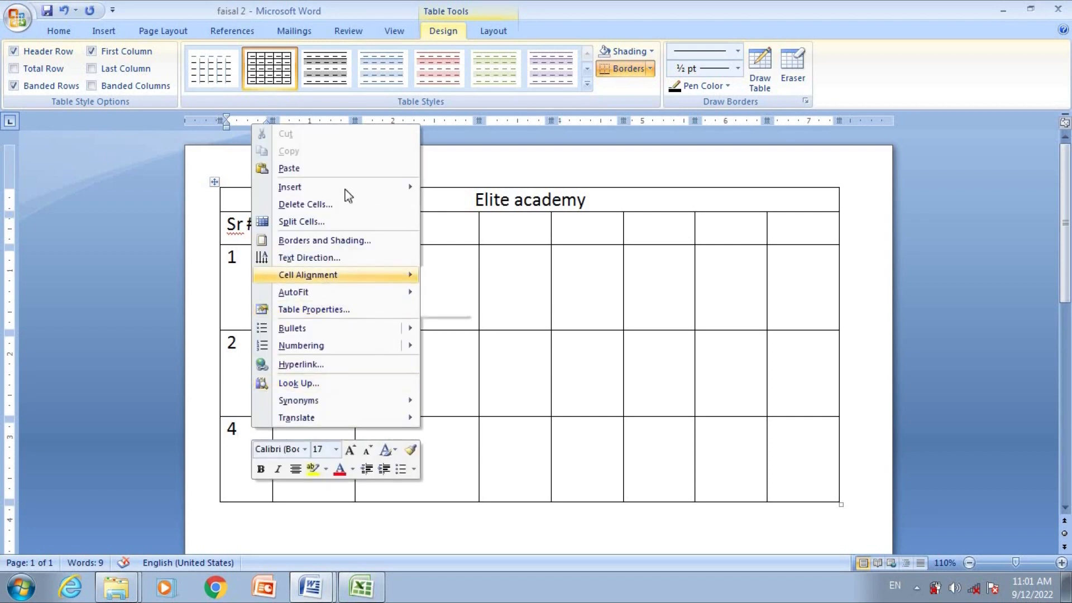
mouse_move(350, 184)
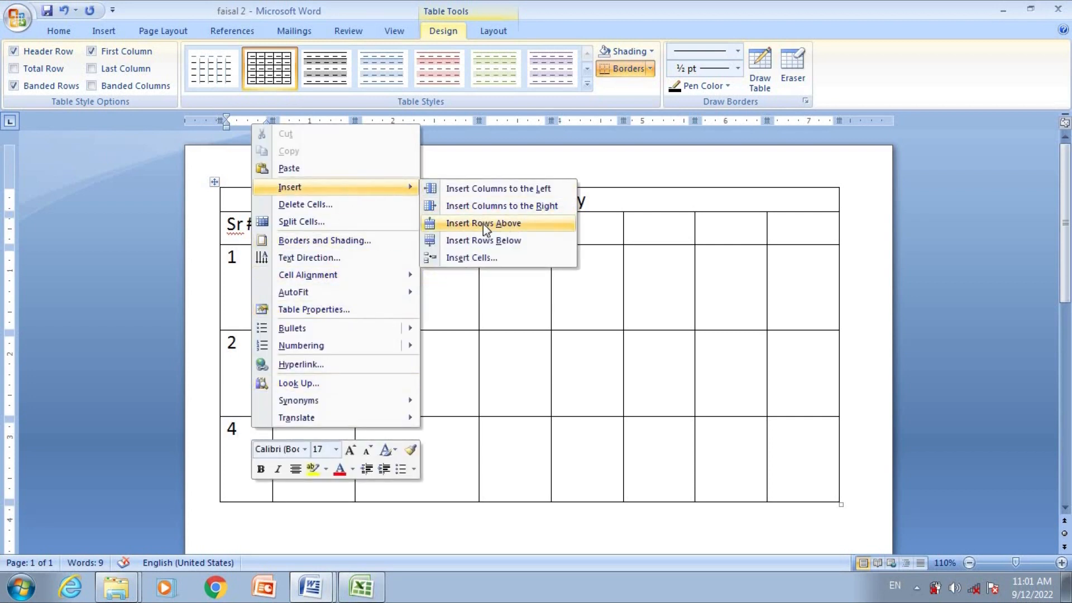
click(498, 223)
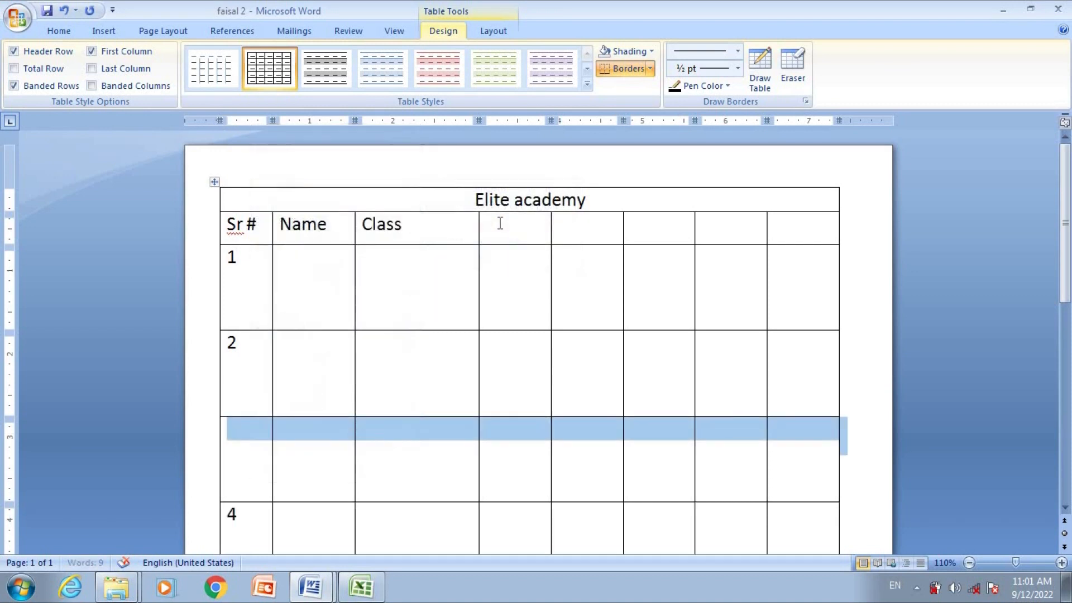
click(245, 454)
text(3)
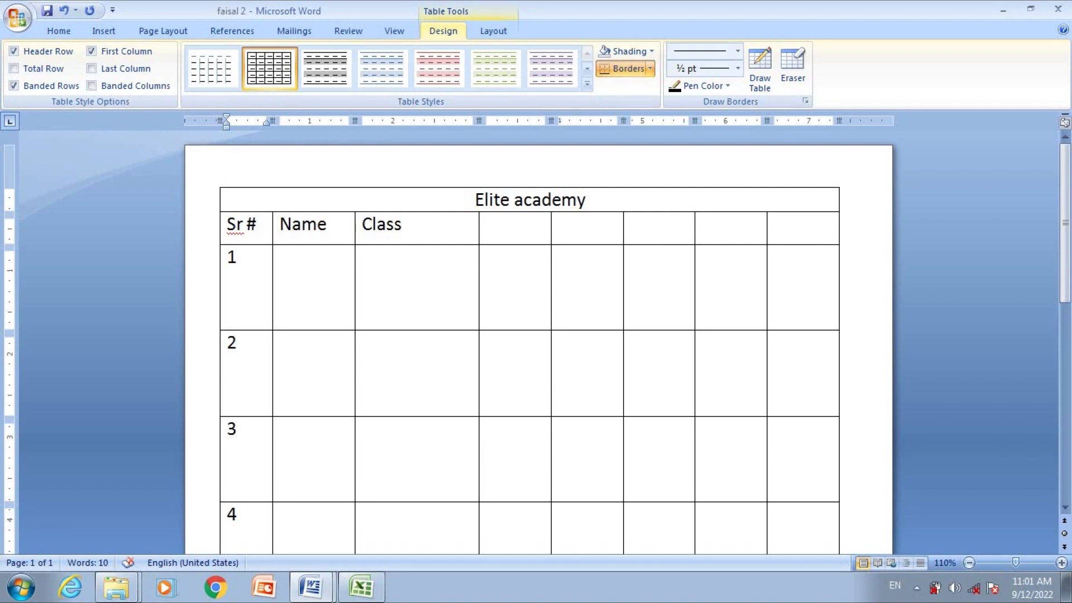
Try adding a column right of Name, then undo it along with the typed 3
click(335, 283)
key(Right)
key(Left)
right_click(337, 274)
mouse_move(403, 330)
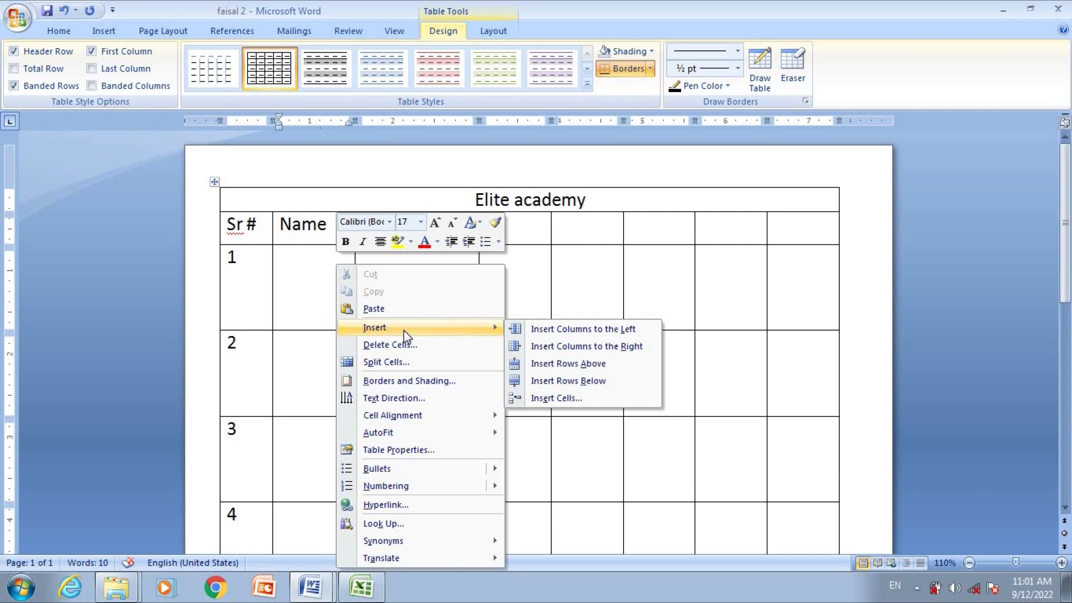
click(608, 344)
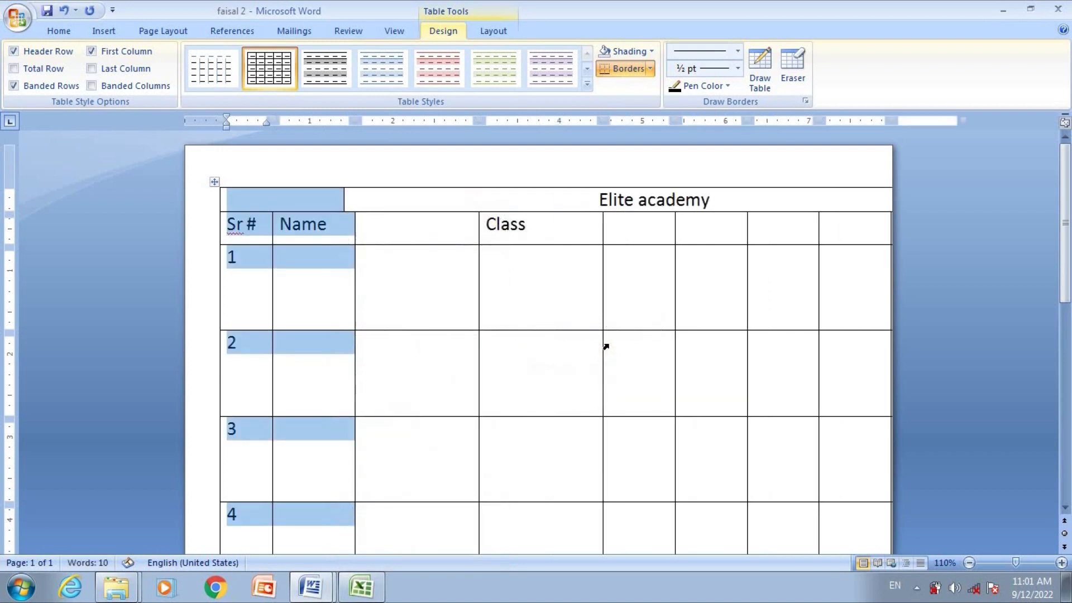
click(415, 222)
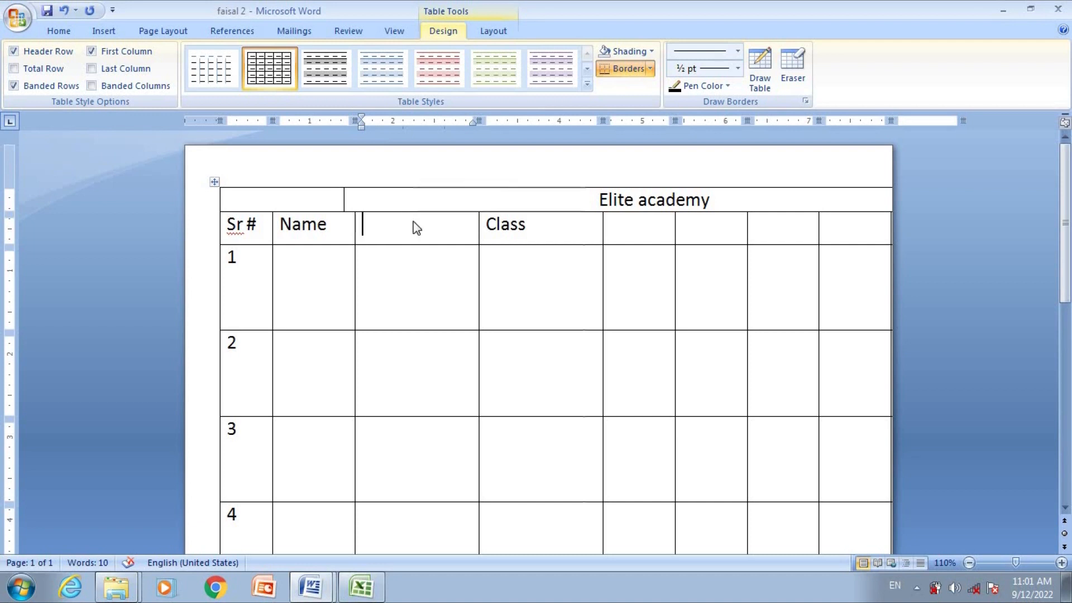
right_click(413, 221)
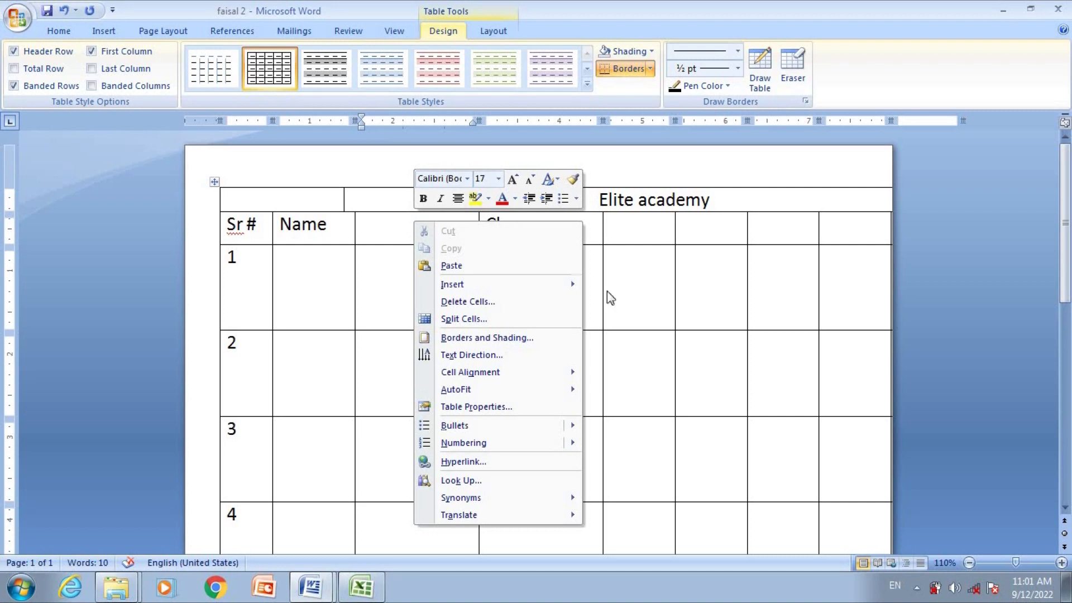
click(672, 292)
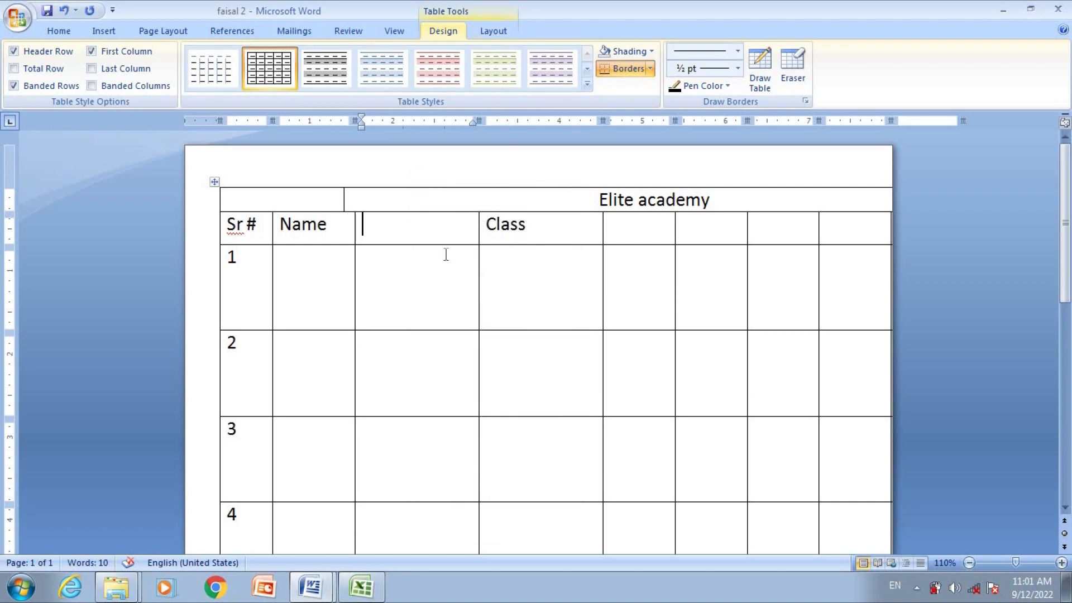
key(ctrl+z)
key(ctrl+z)
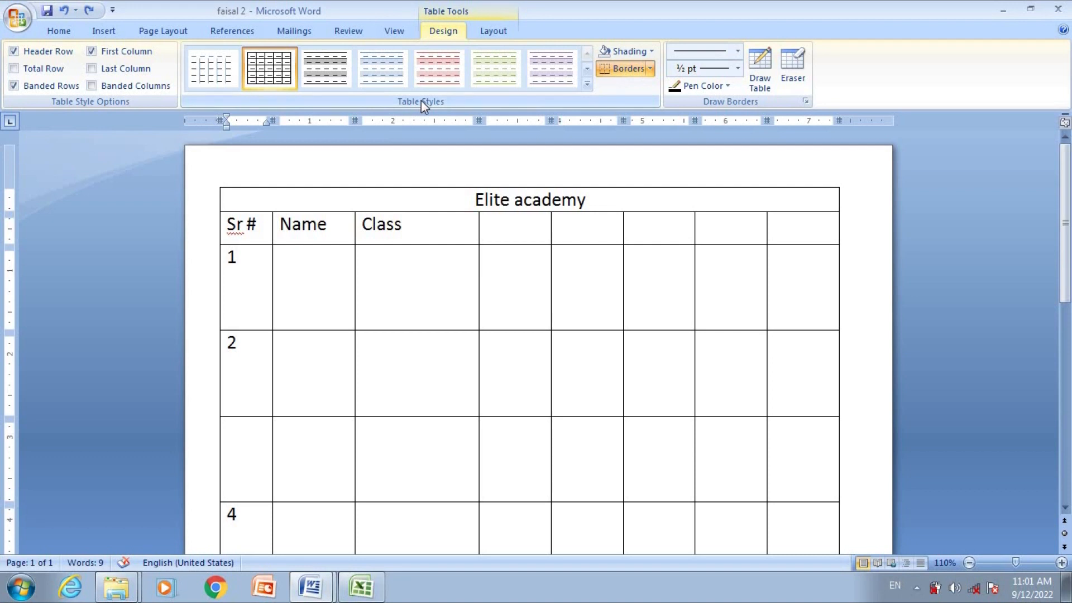
Apply the Light Grid - Accent 1 style from the Table Styles gallery
click(299, 205)
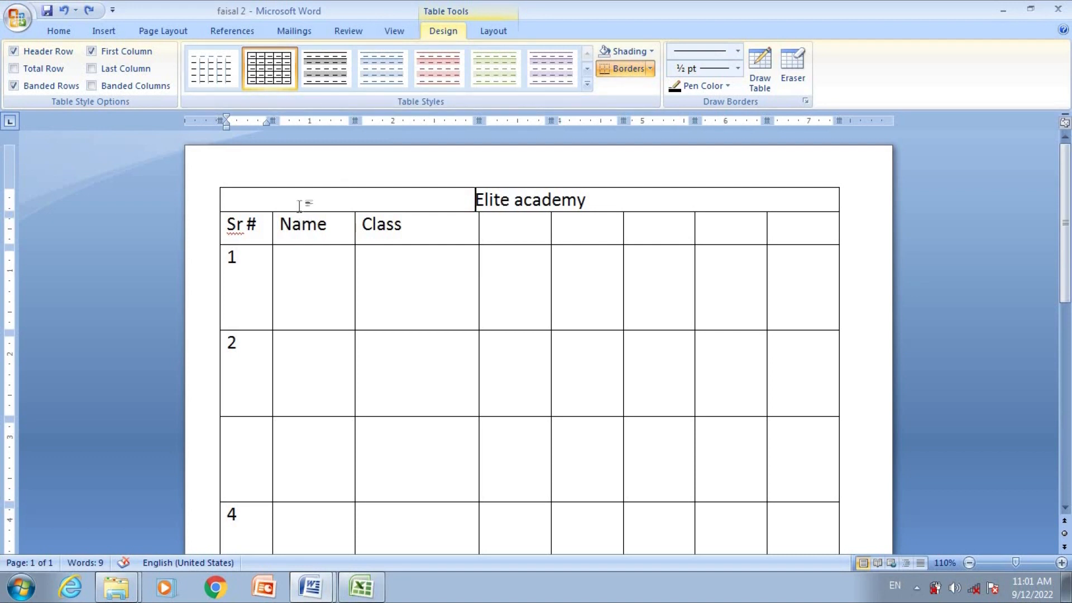
click(587, 83)
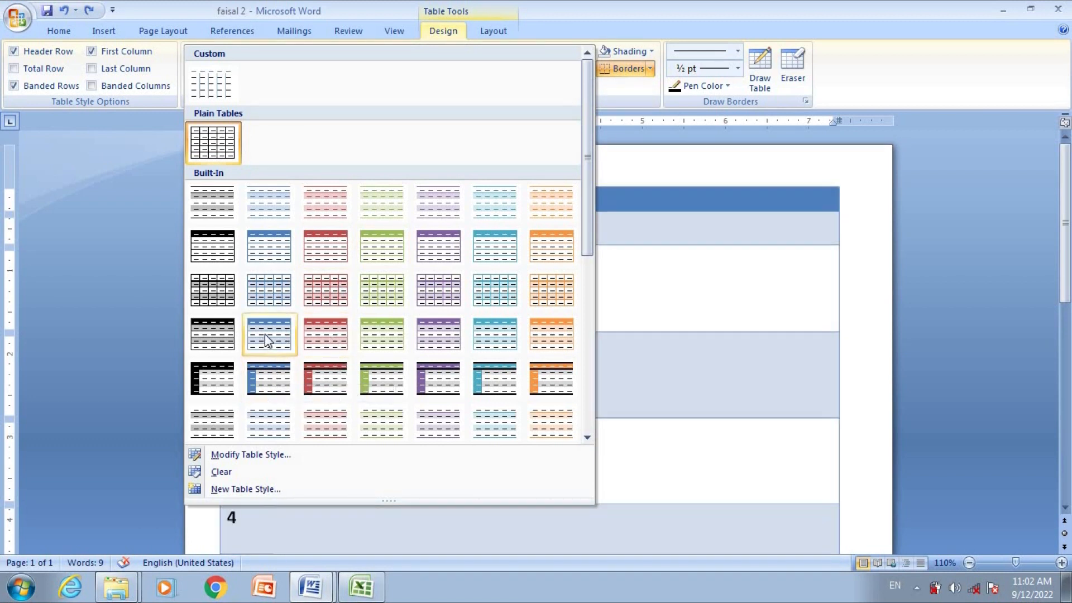
click(272, 295)
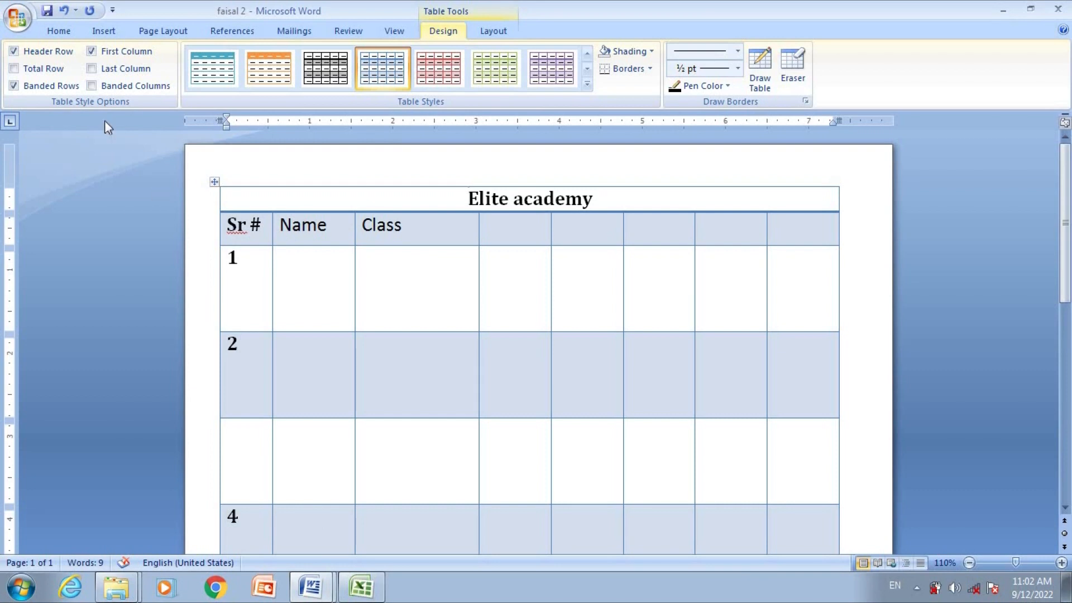
Uncheck Banded Rows, First Column and Header Row in Table Style Options
click(14, 86)
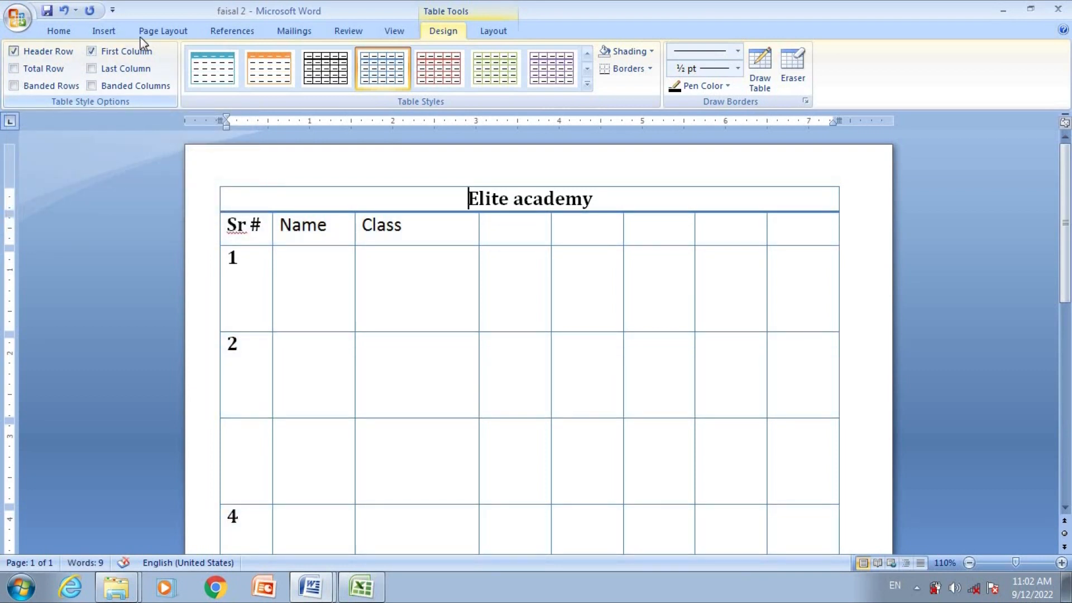
click(94, 53)
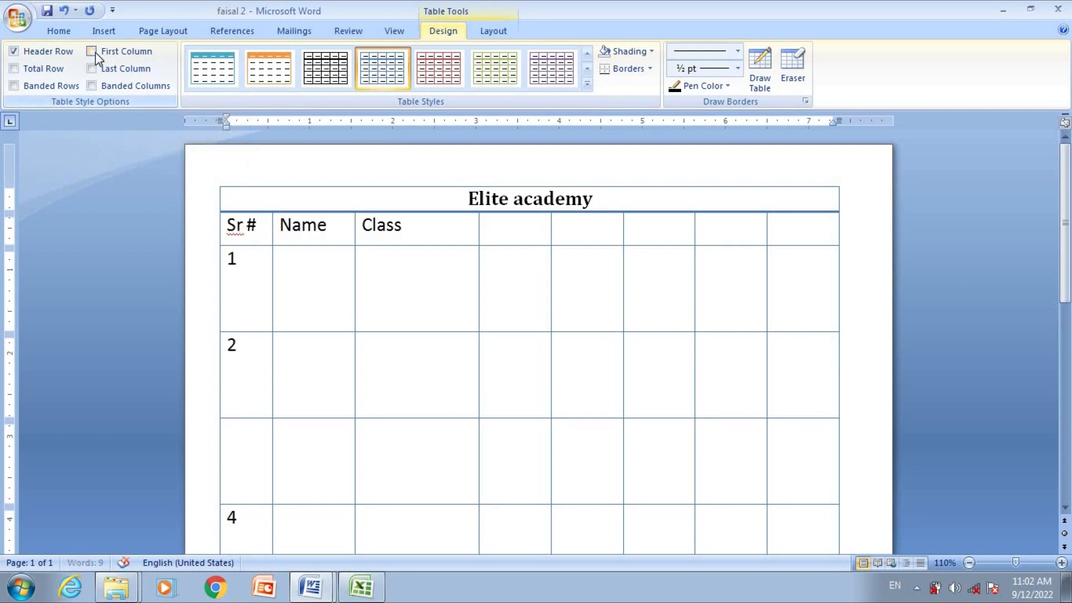
click(20, 50)
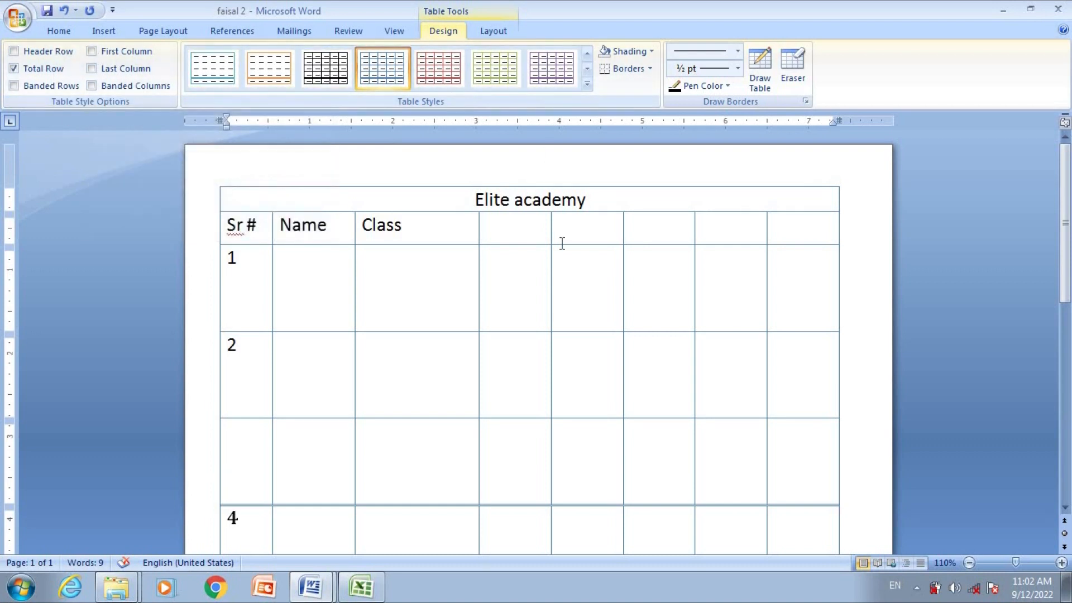
Select the whole table and shade it bright blue, after trying a light theme shade
click(651, 52)
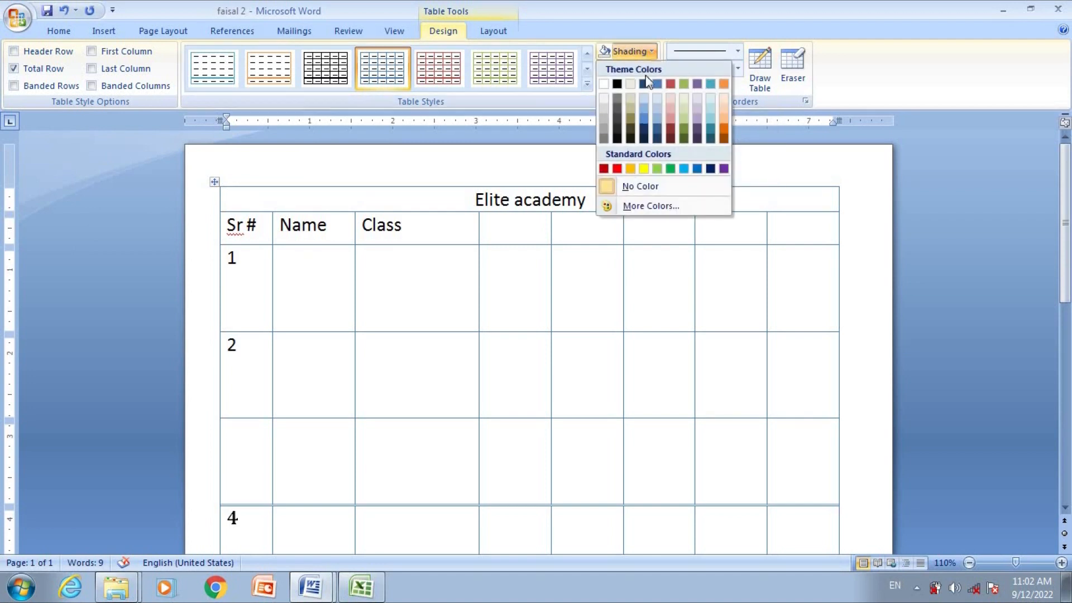
click(562, 253)
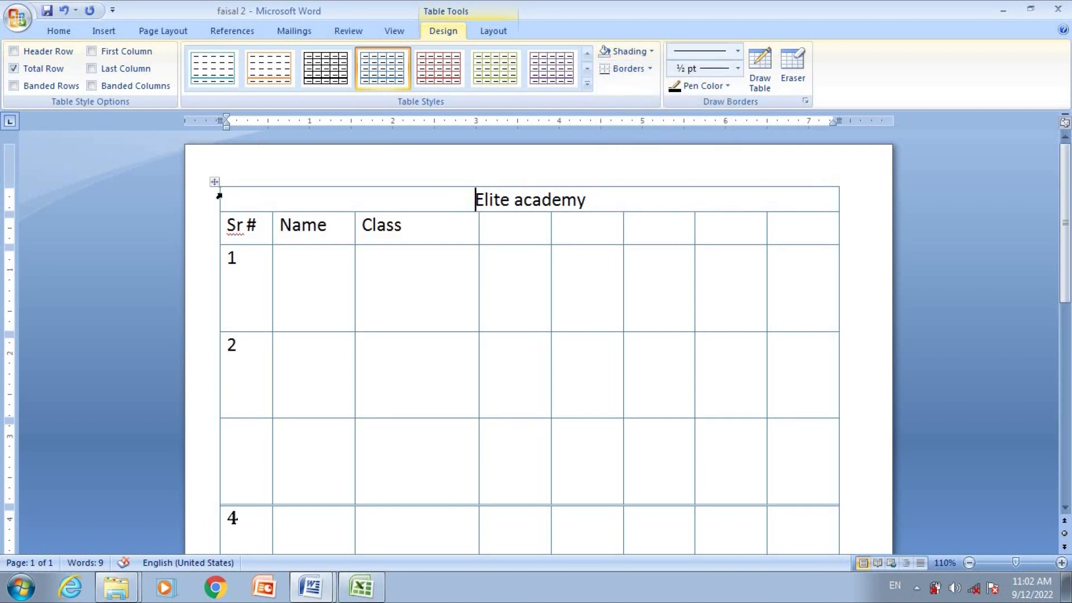
click(215, 182)
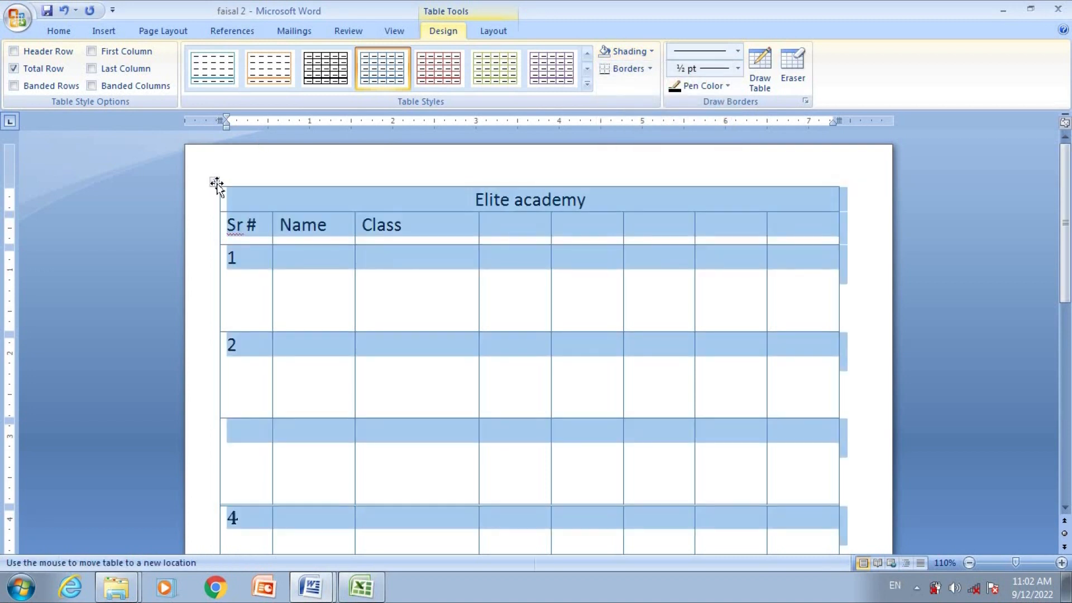
click(652, 52)
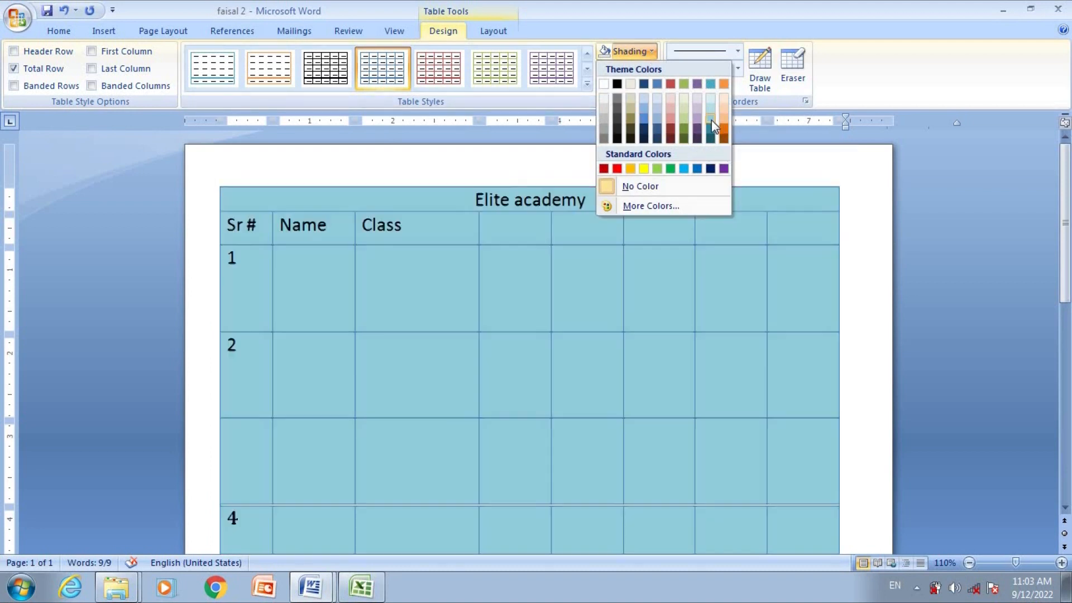
click(711, 119)
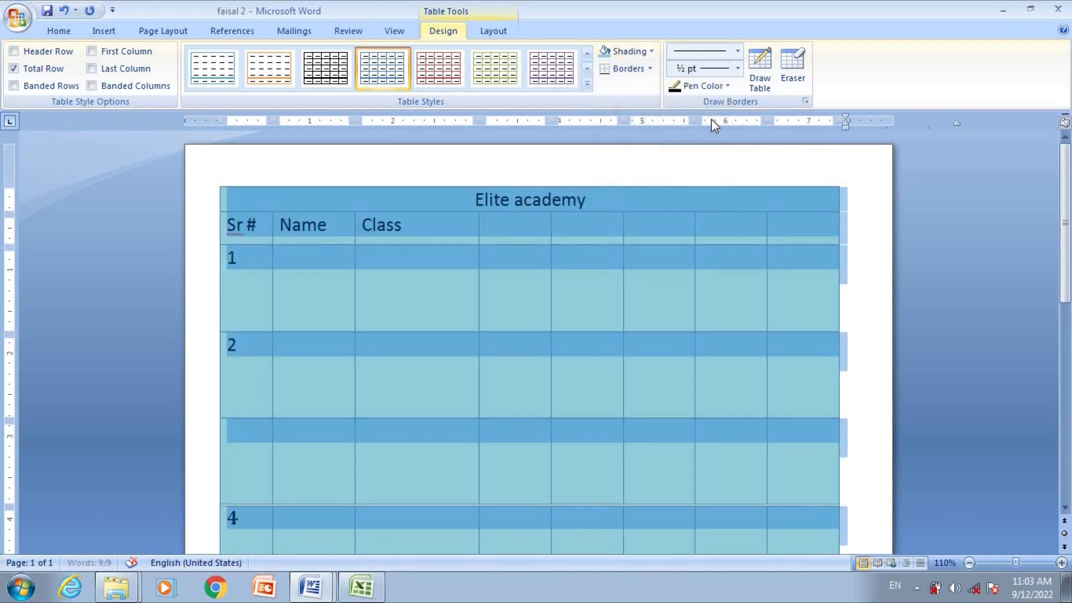
click(650, 51)
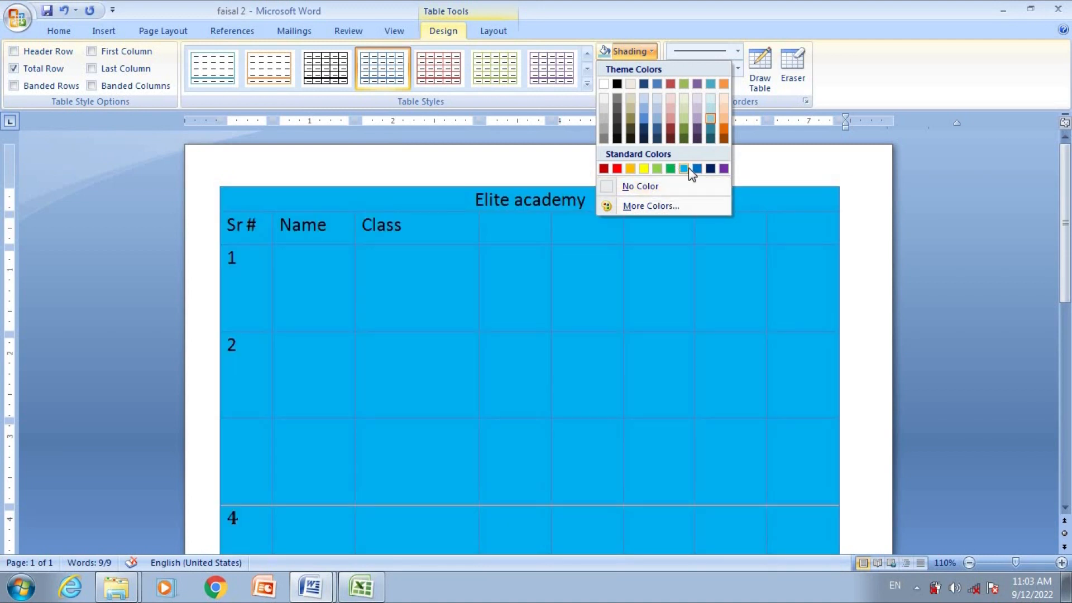
click(688, 167)
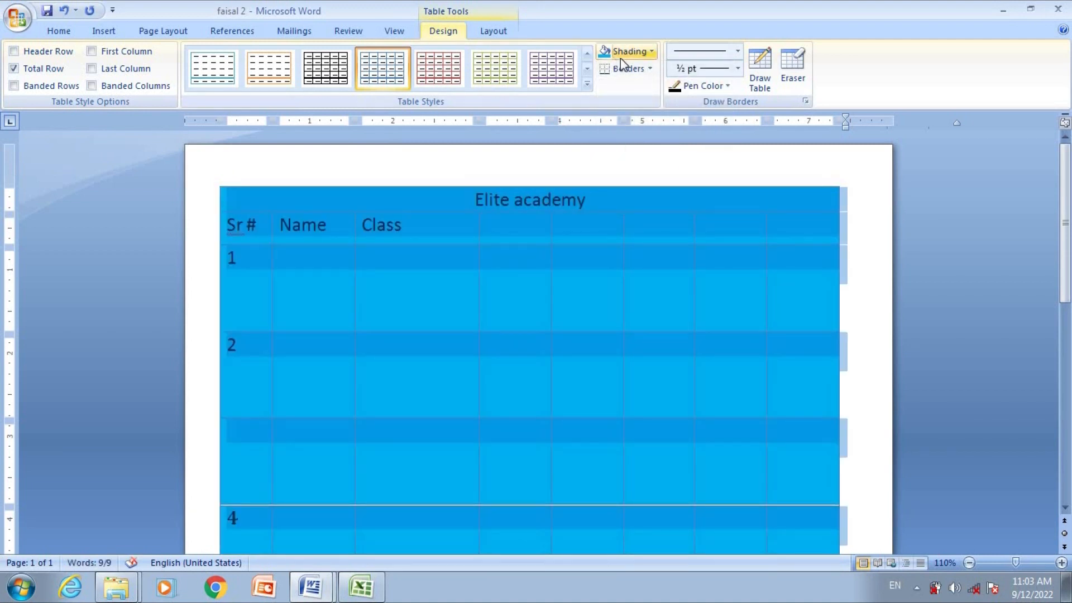
Apply All Borders to the table and toggle View Gridlines
click(651, 69)
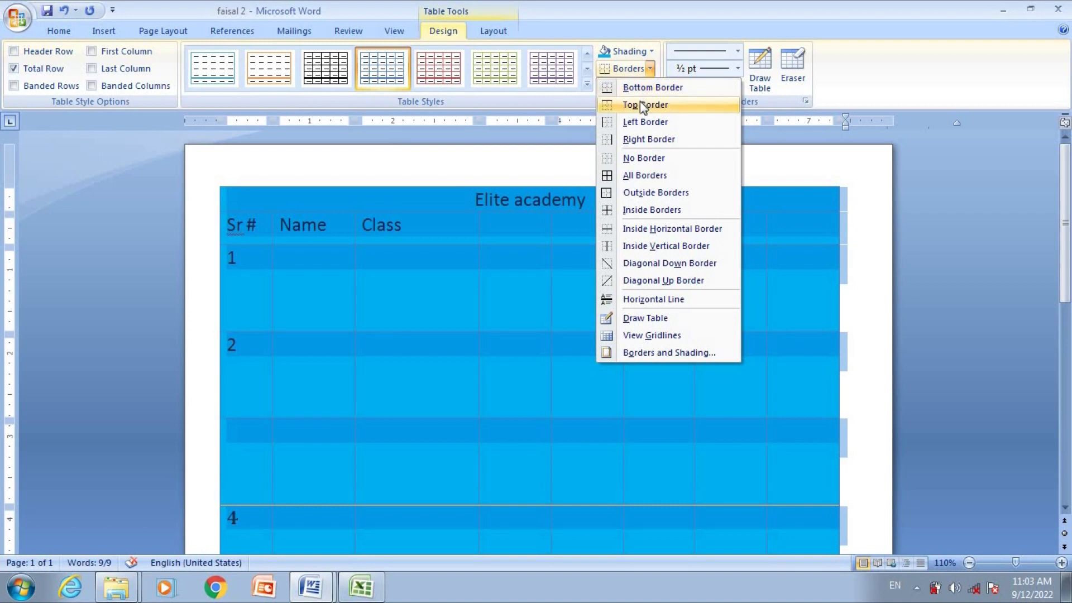
click(657, 176)
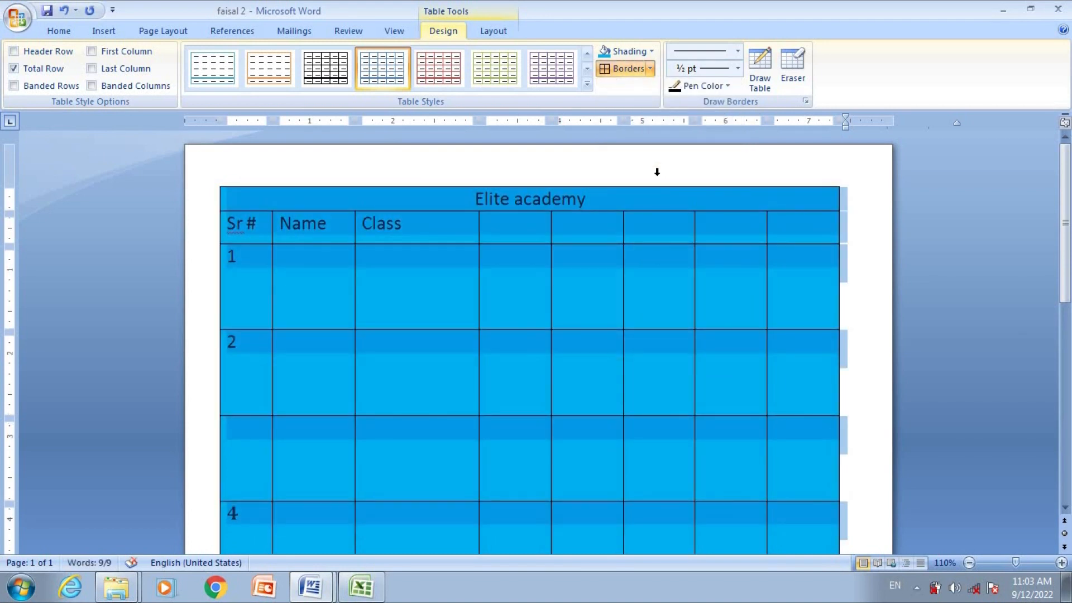
click(650, 69)
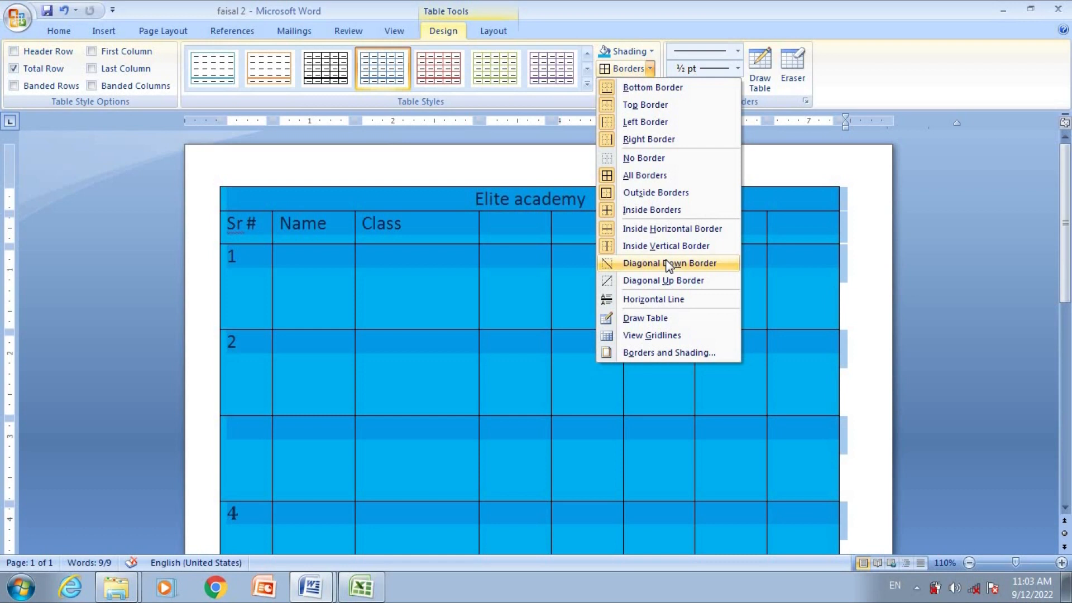
click(665, 337)
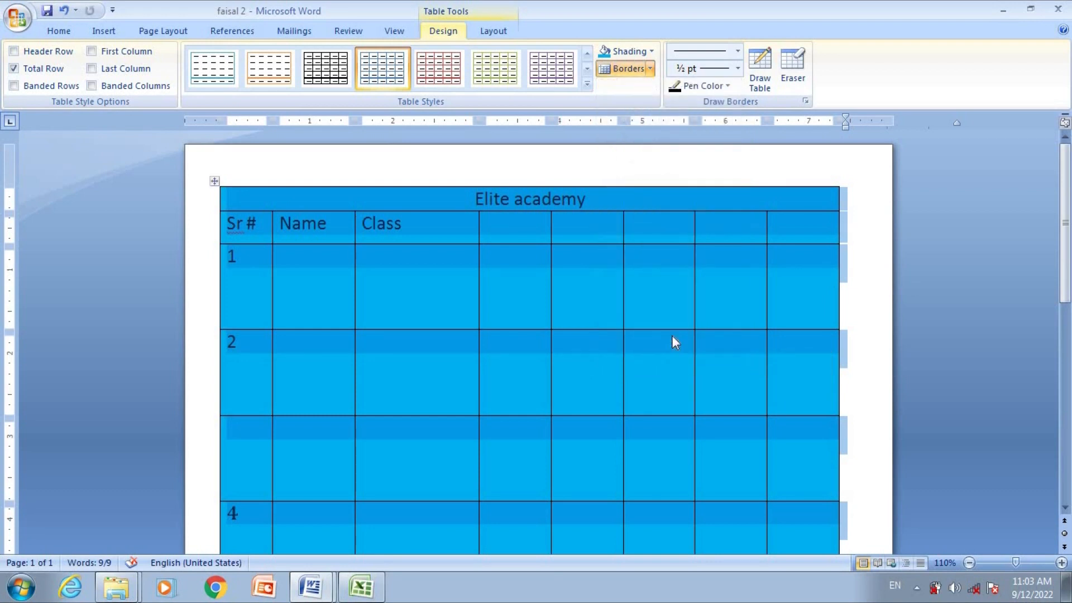
click(650, 68)
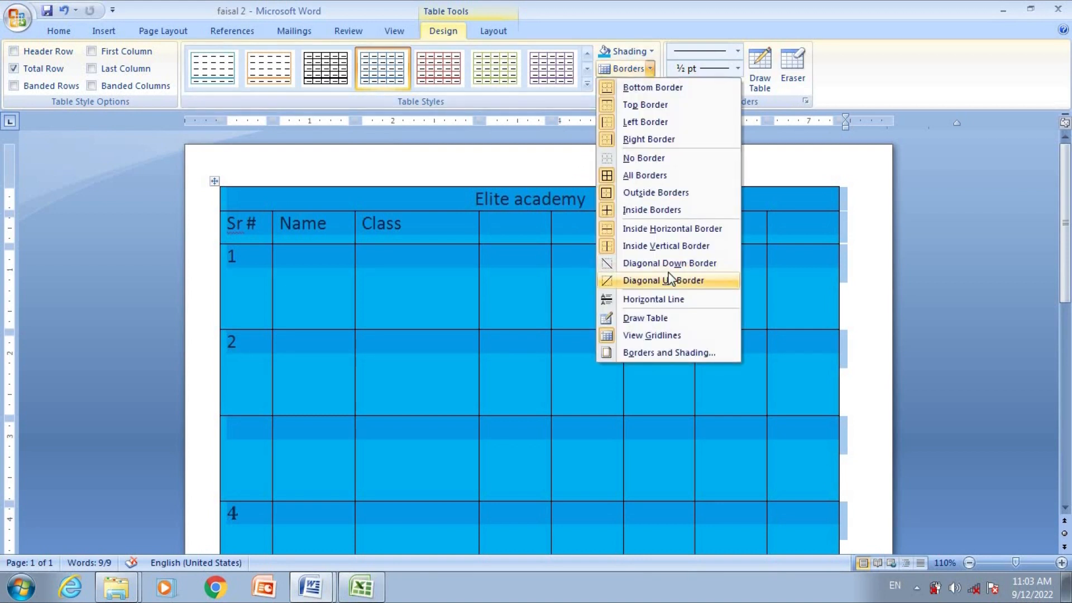
Apply thick red 6 pt borders via Borders and Shading, then undo them
click(653, 353)
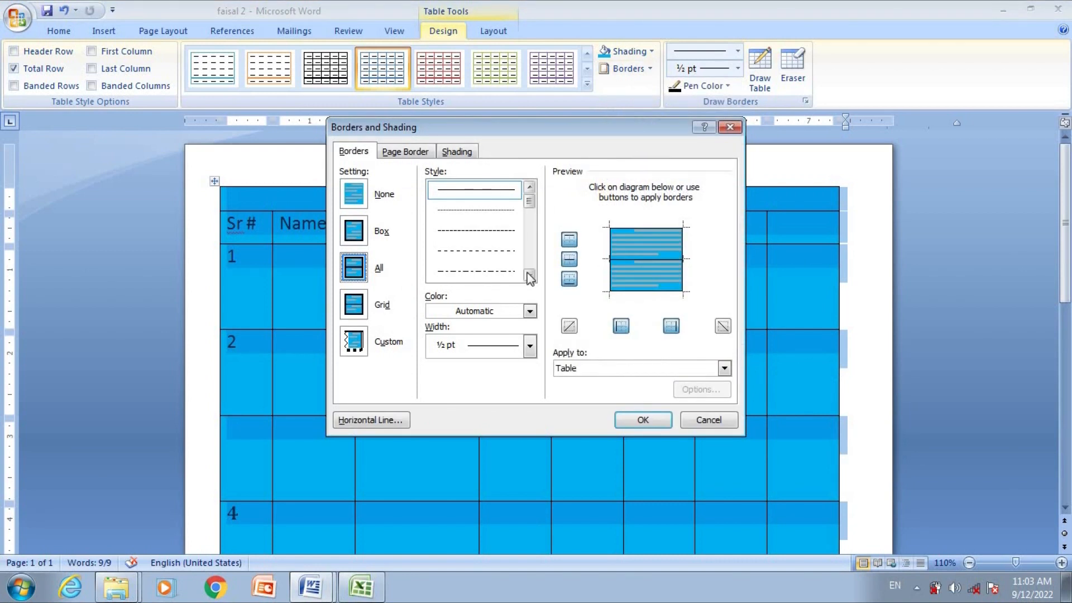
click(529, 275)
click(528, 276)
click(528, 275)
click(528, 275)
click(528, 275)
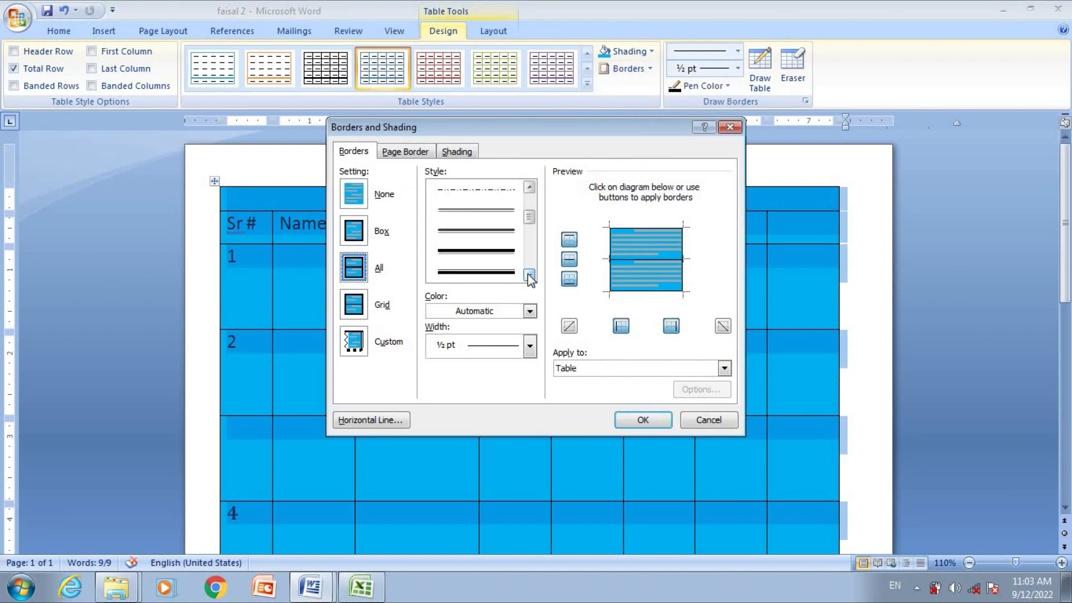
click(485, 235)
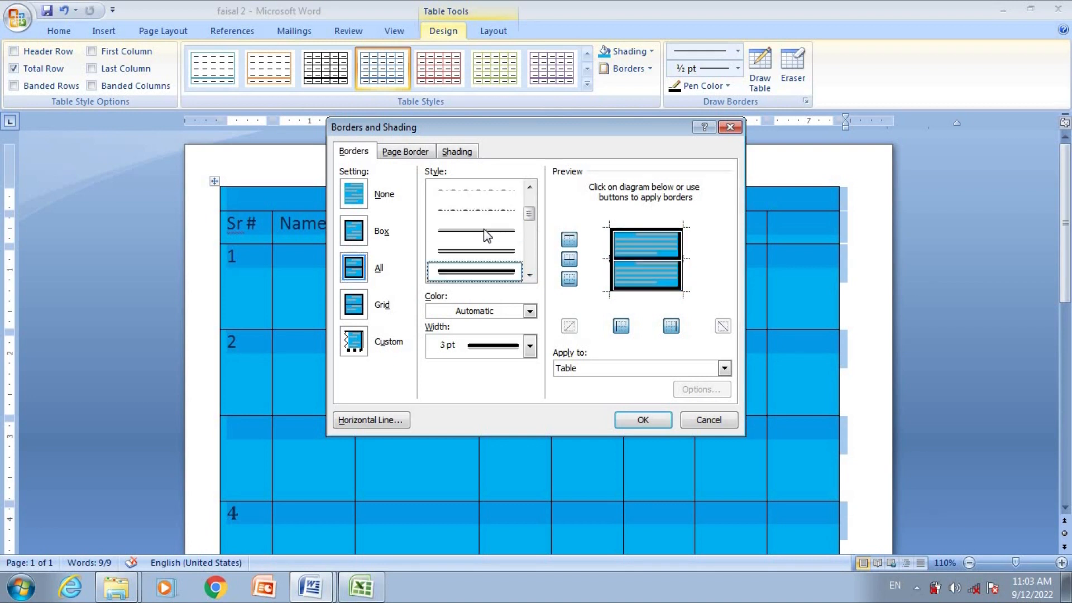
click(529, 311)
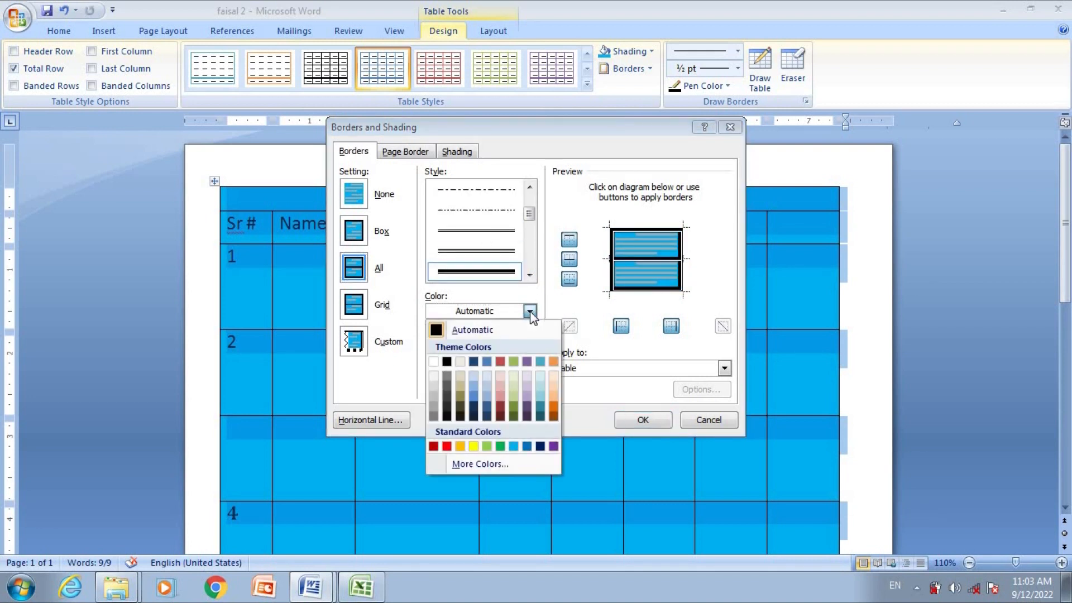
click(446, 444)
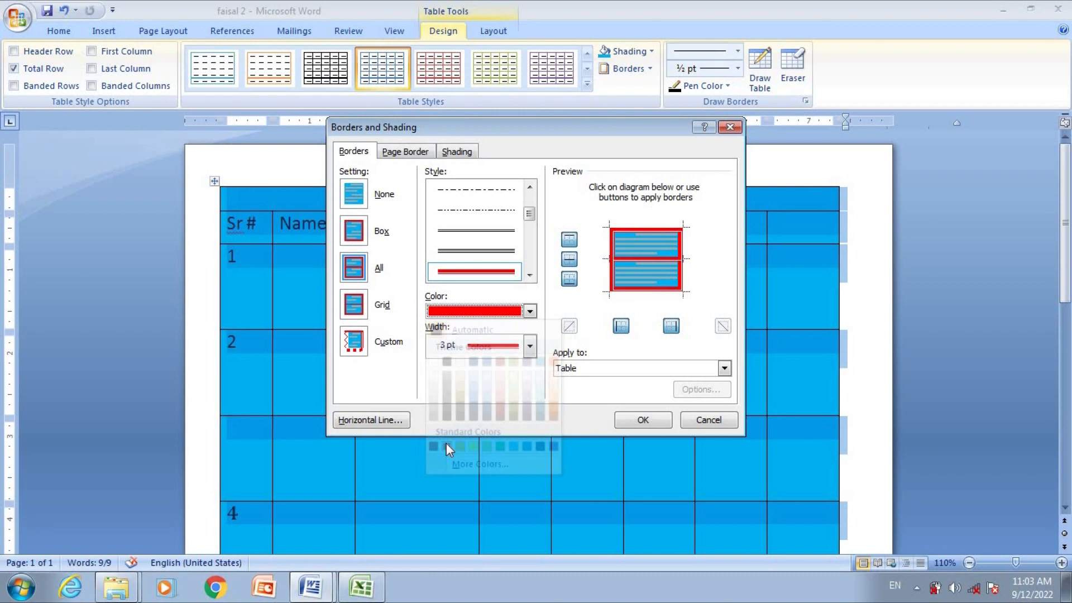
click(529, 346)
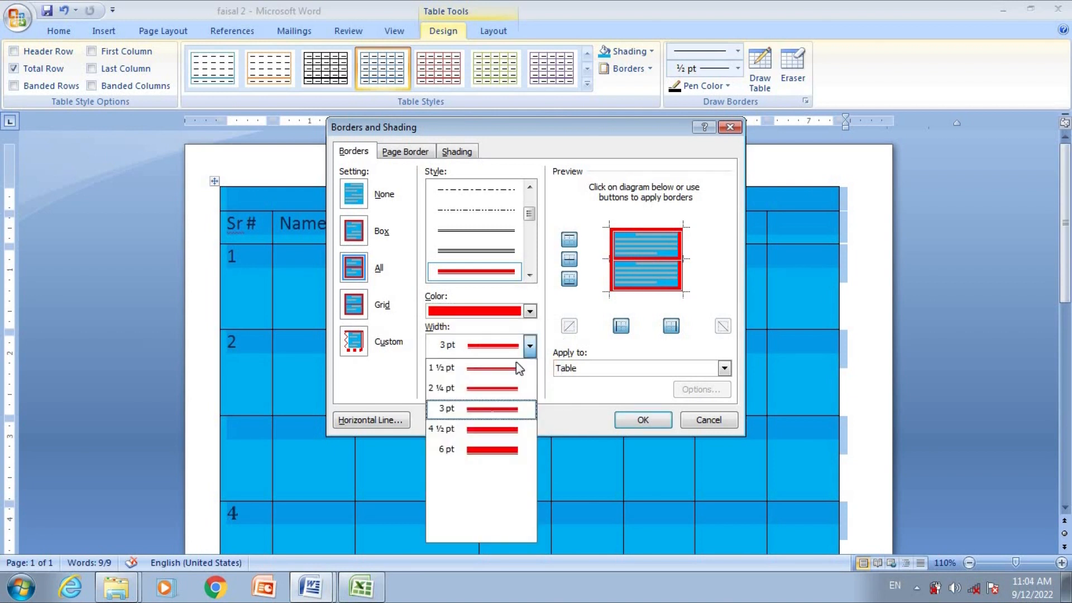
click(487, 449)
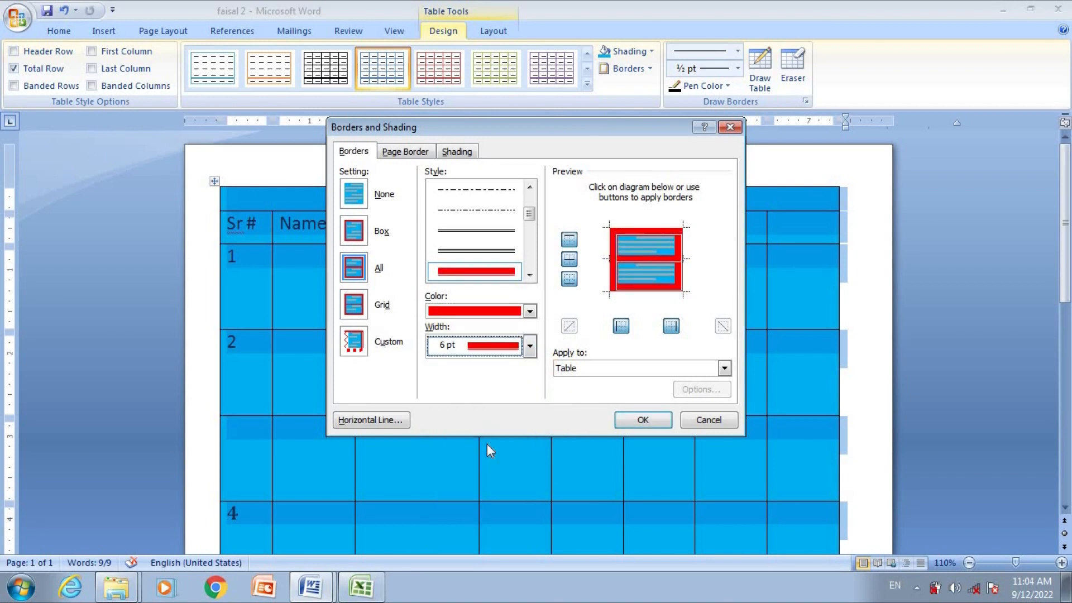
click(643, 423)
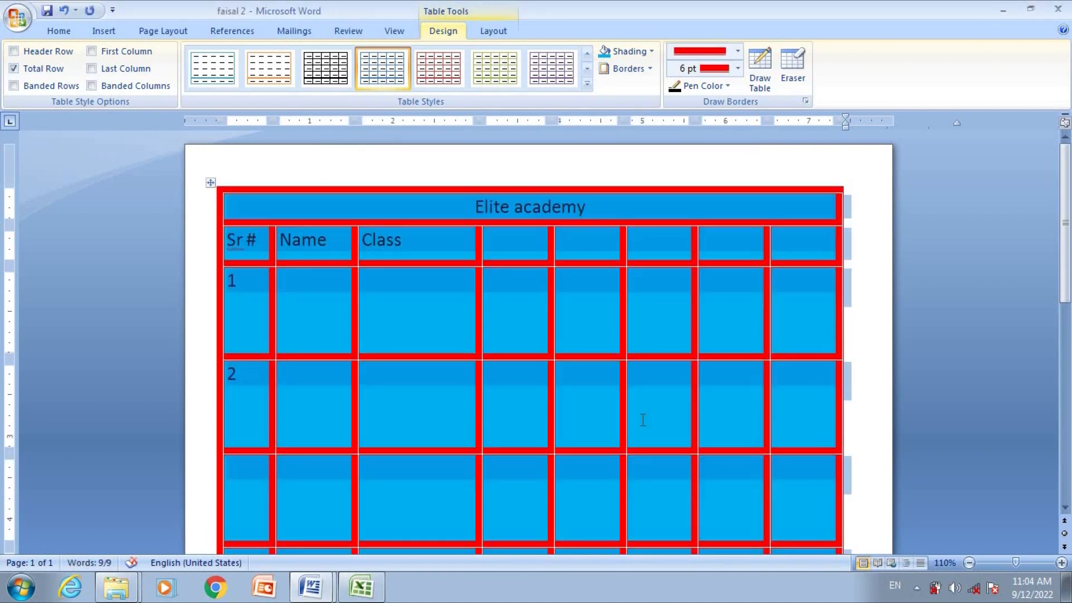
key(ctrl+z)
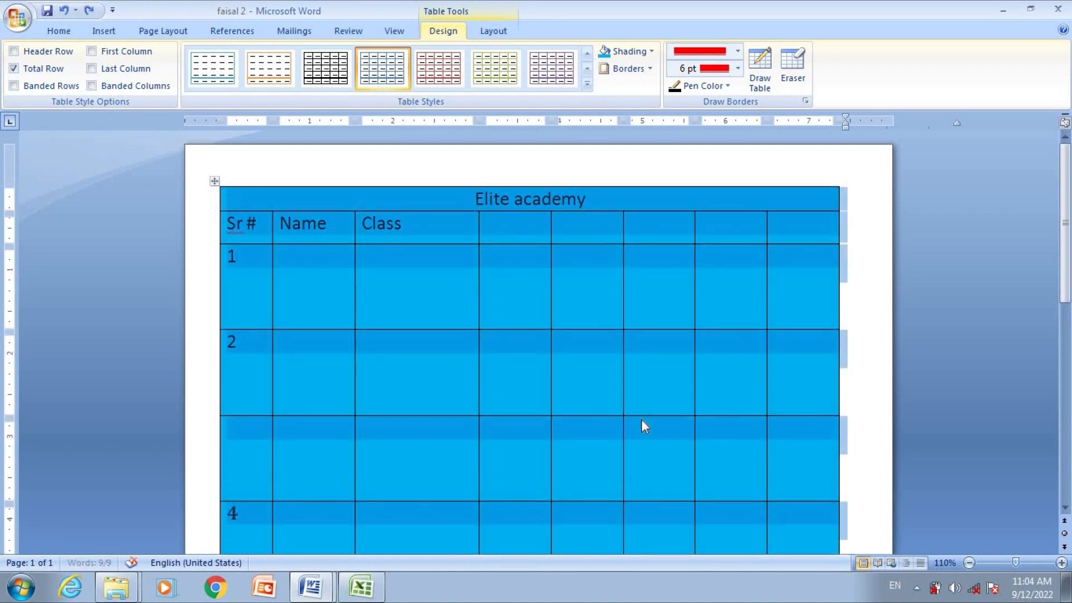
click(650, 68)
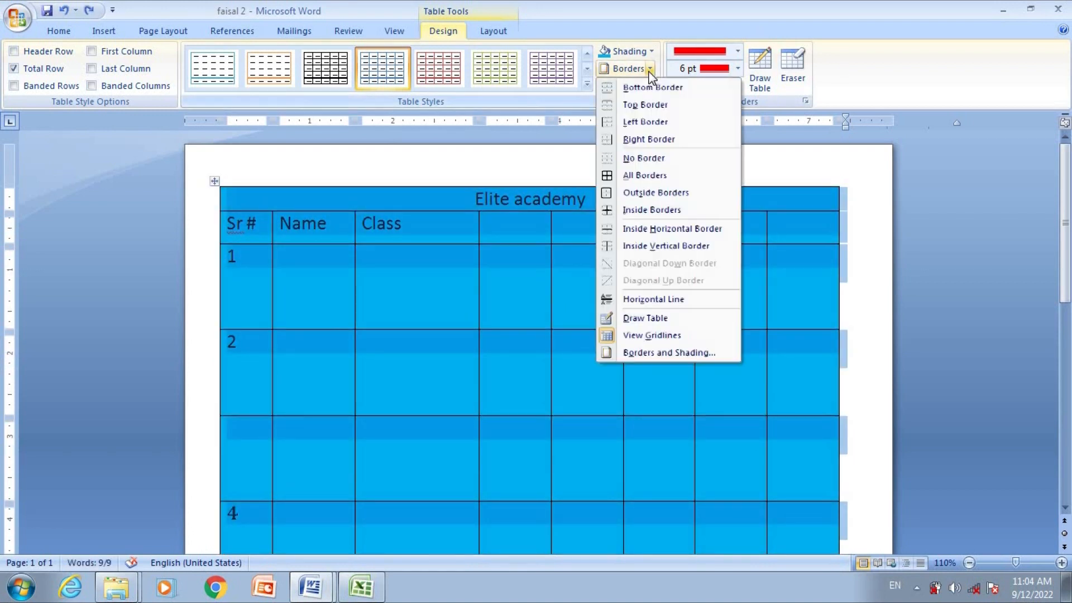
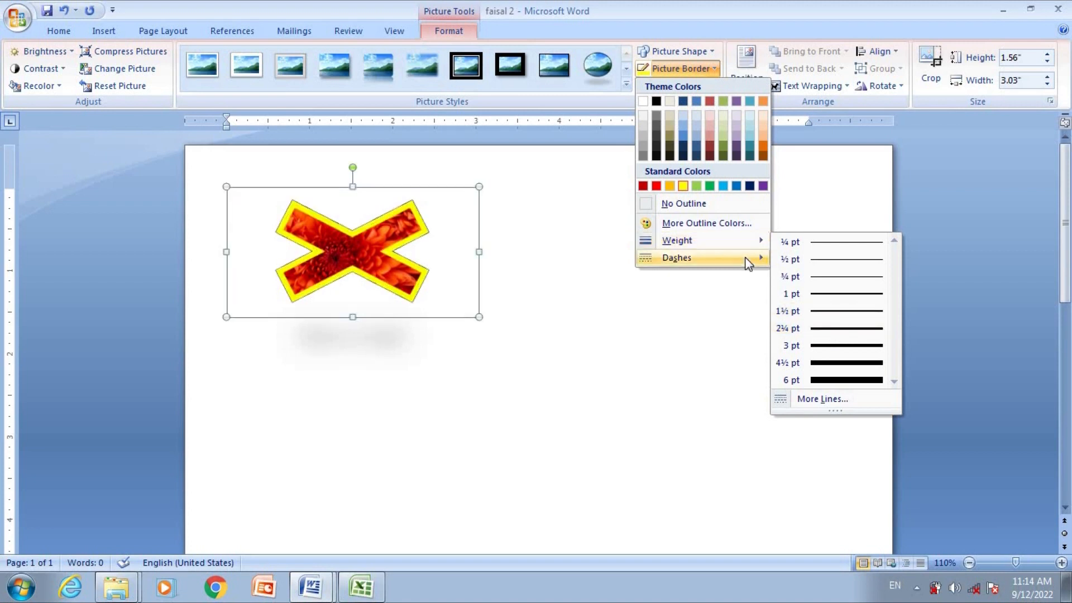
Give the X picture's border a square-dot dash style, then reapply a dashed line style
mouse_move(748, 263)
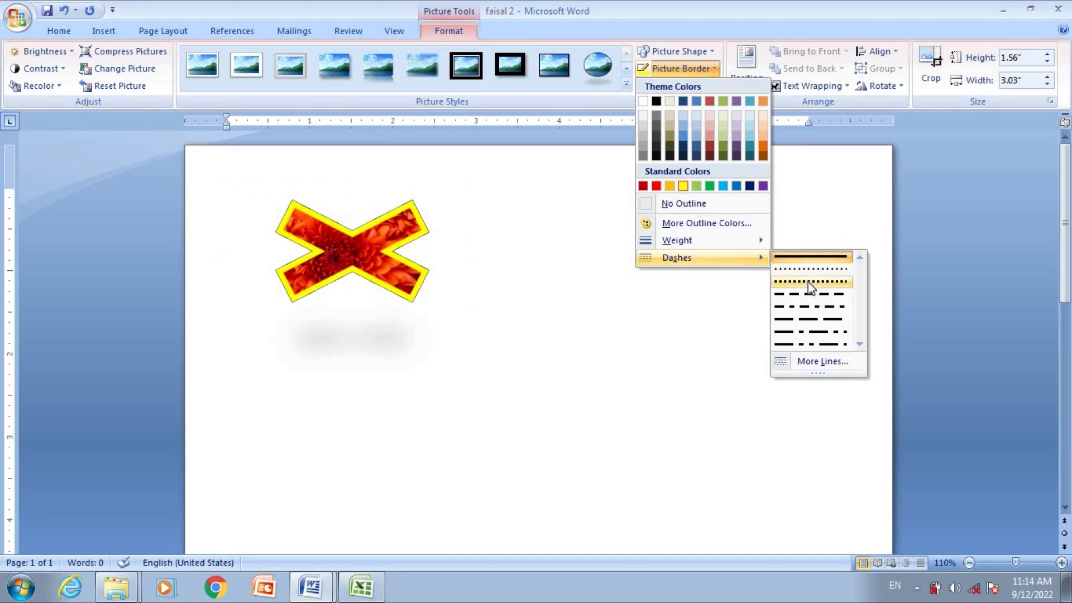
click(811, 287)
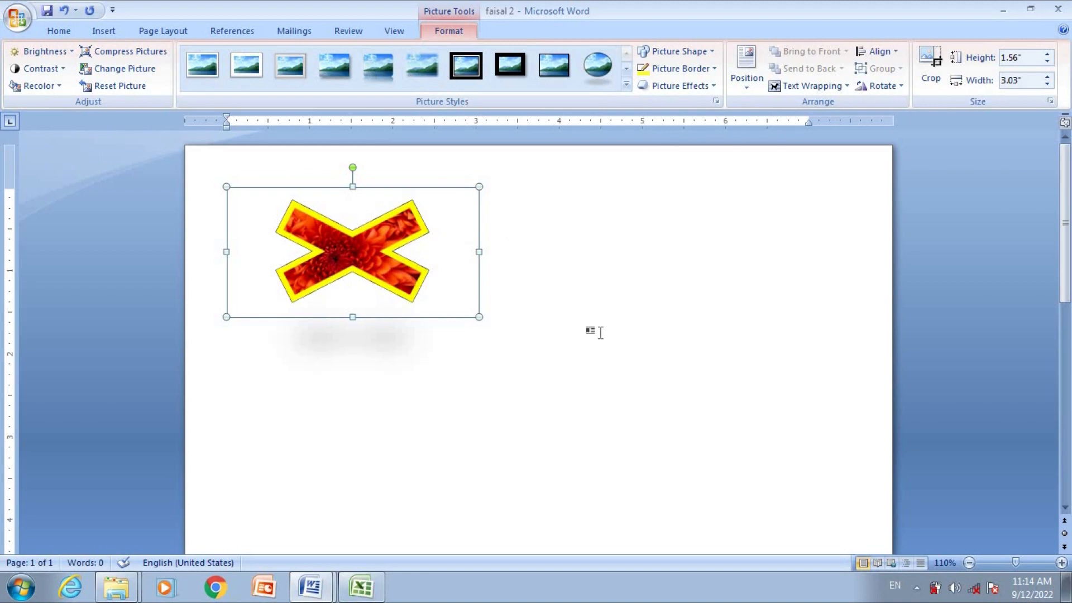
click(455, 215)
click(407, 218)
click(712, 68)
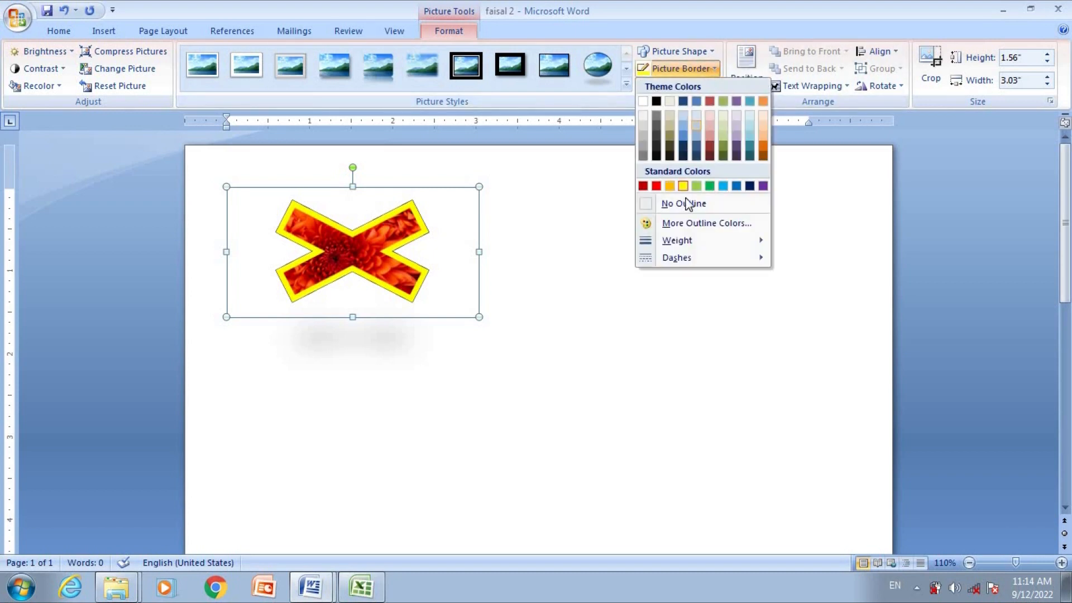
mouse_move(681, 260)
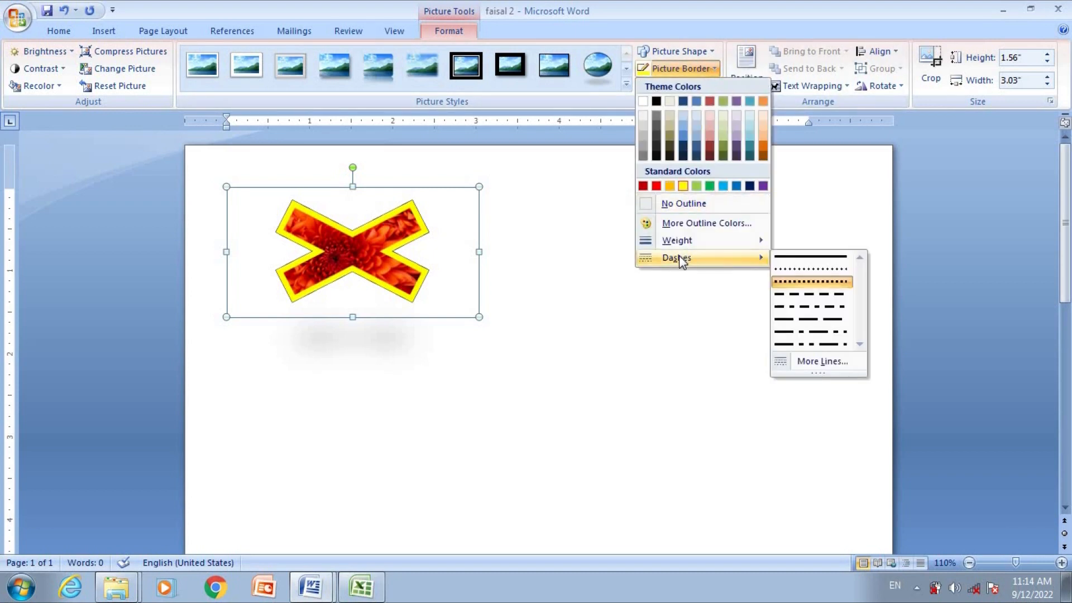
click(802, 308)
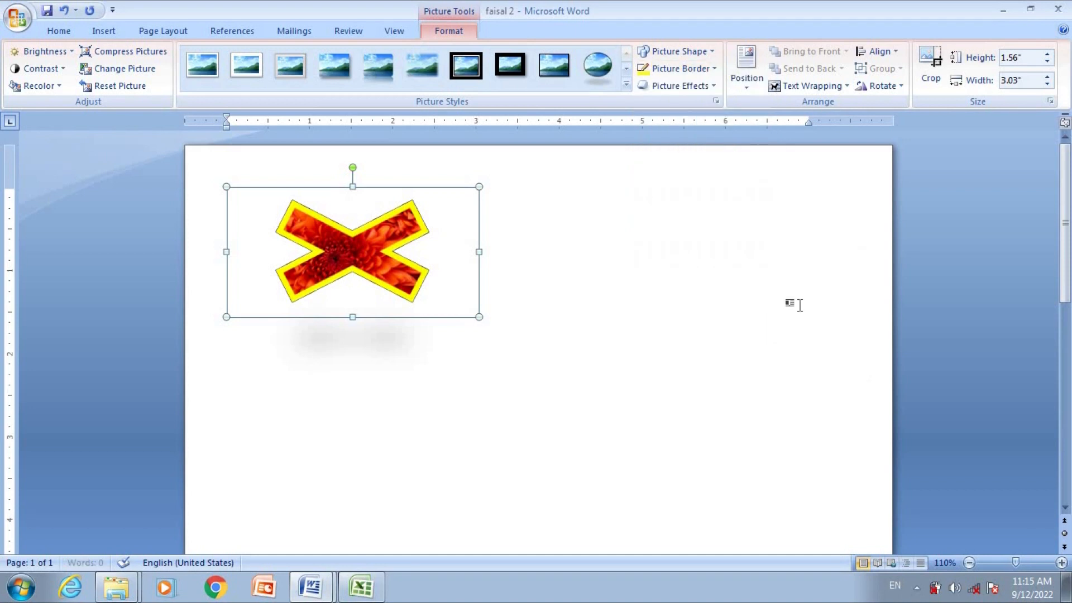
click(746, 84)
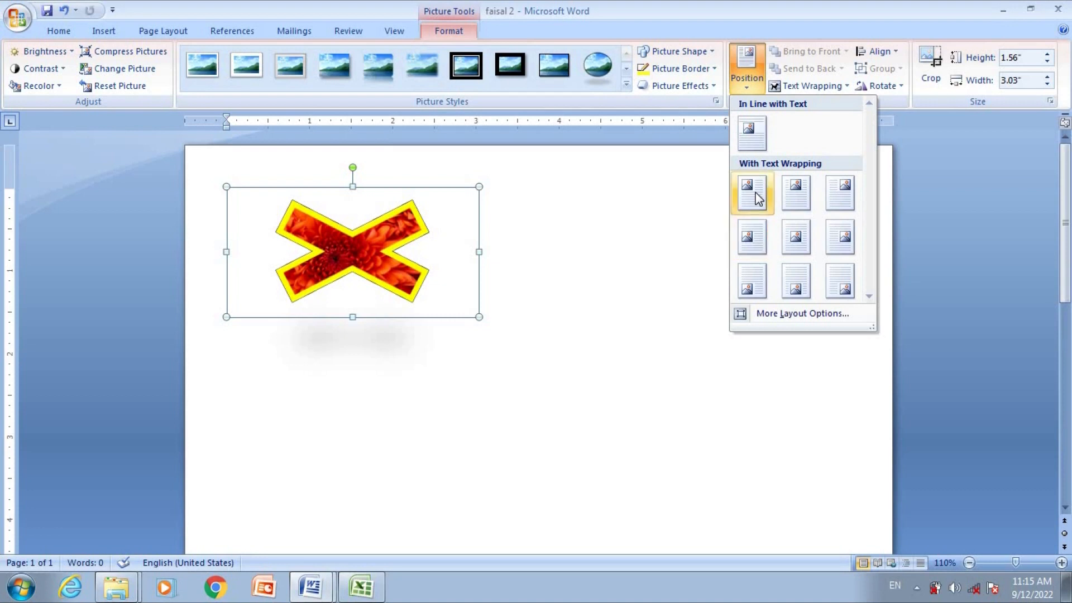
Try the X picture at the top-centre, then the middle-centre page position
click(799, 201)
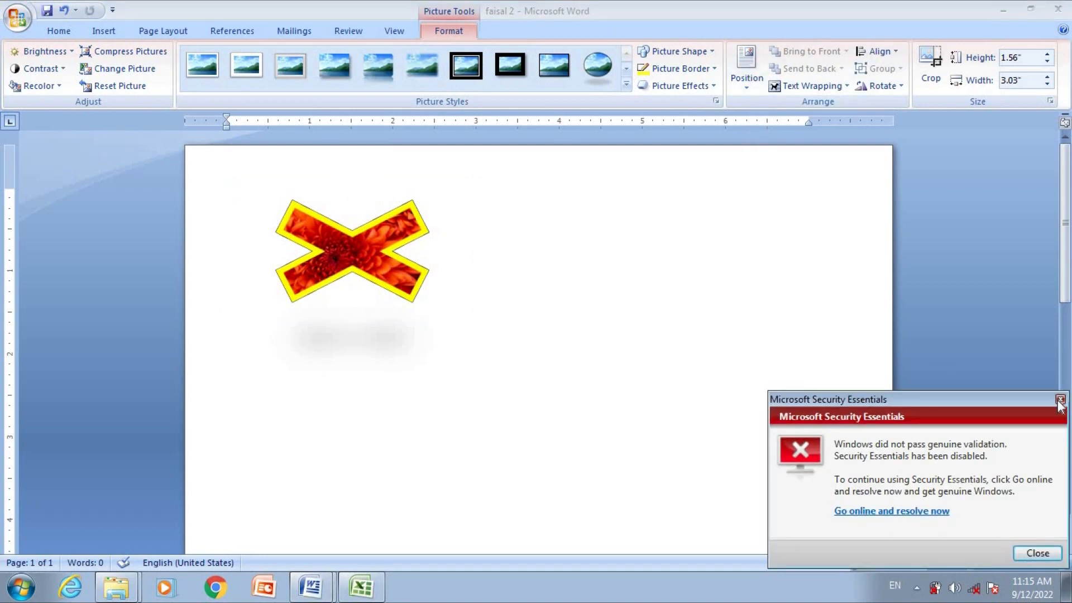
click(1059, 400)
click(745, 76)
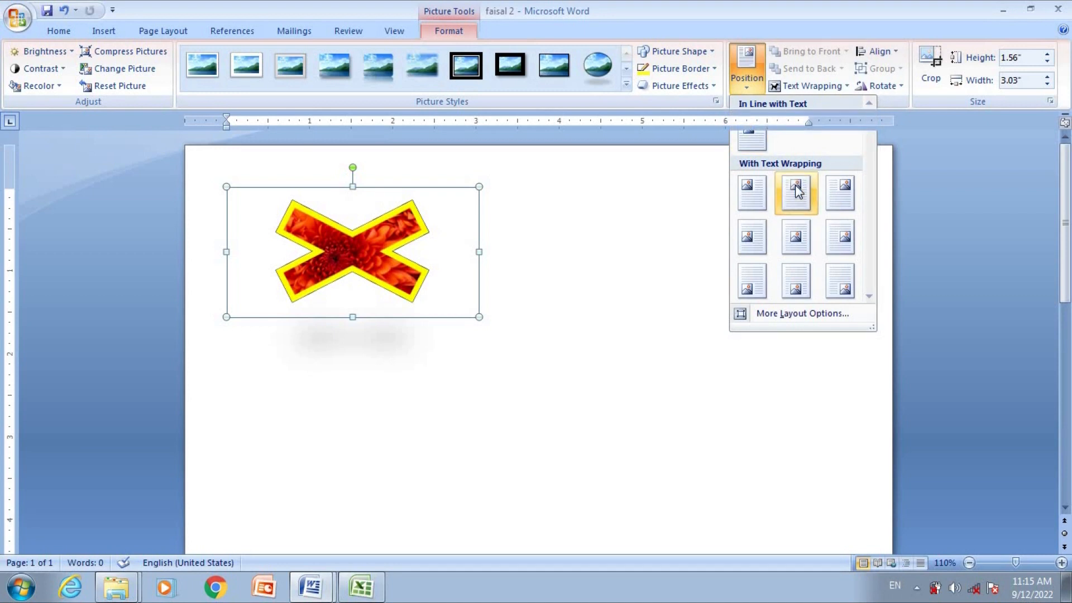
click(795, 185)
click(743, 84)
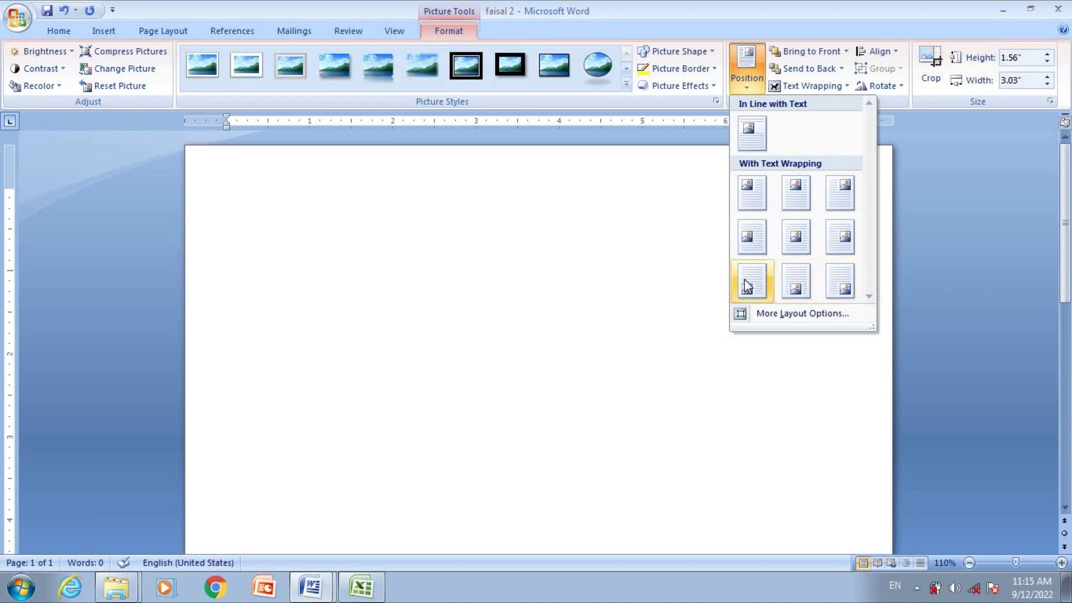
click(796, 236)
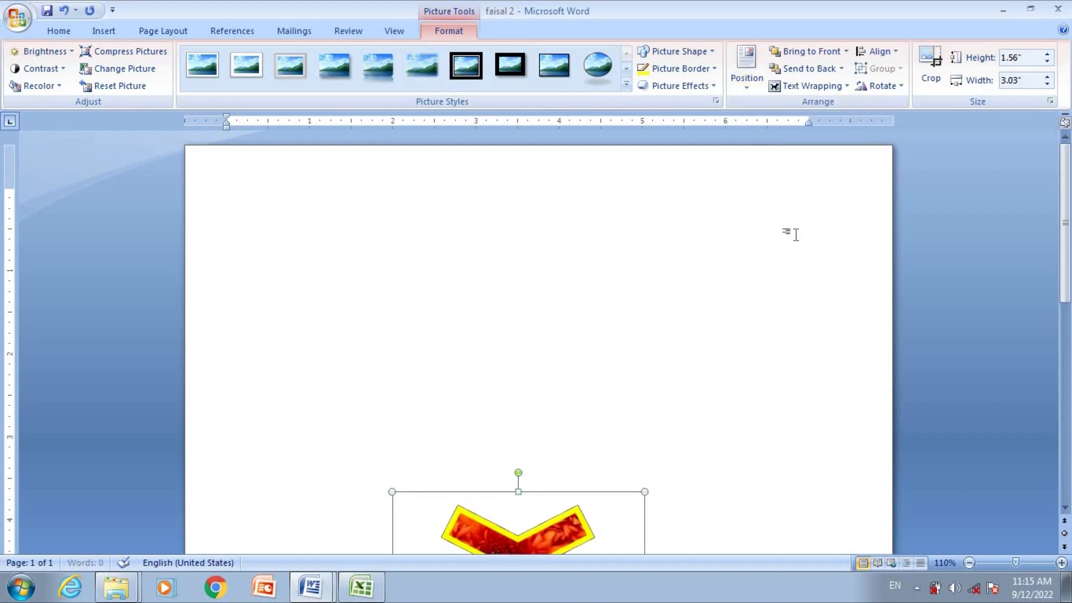
Set the X picture to top-left, drag it into place, and show the desktop
click(751, 80)
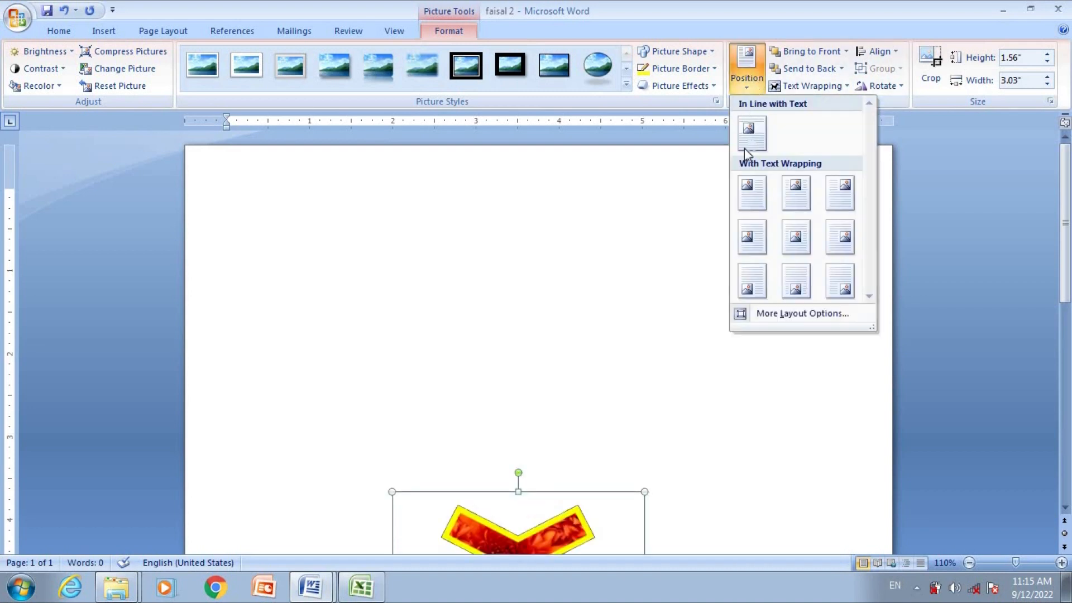
click(743, 192)
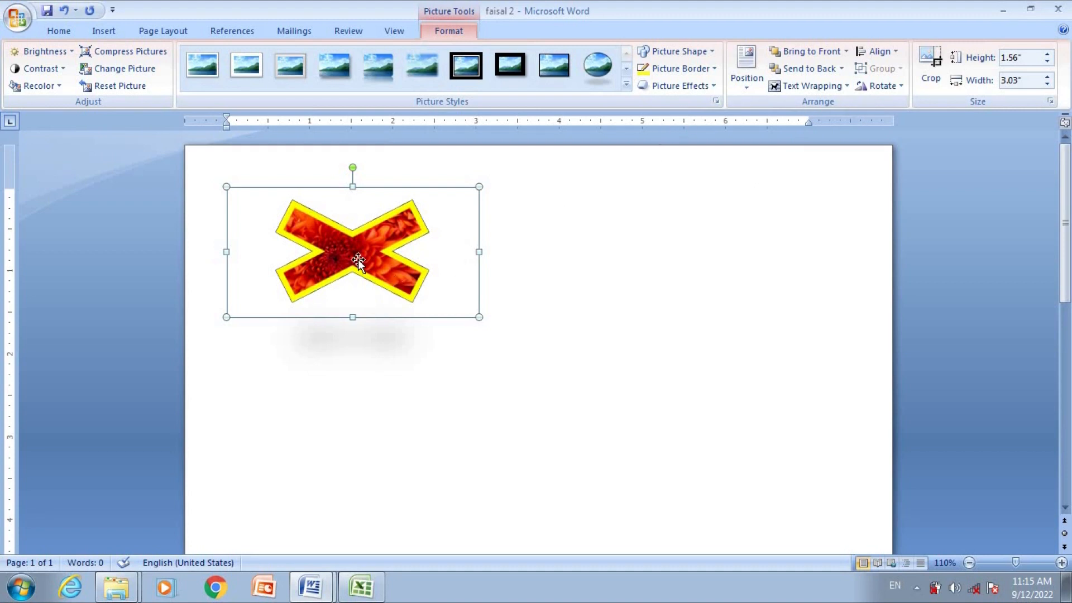
drag(357, 259, 428, 307)
key(super+d)
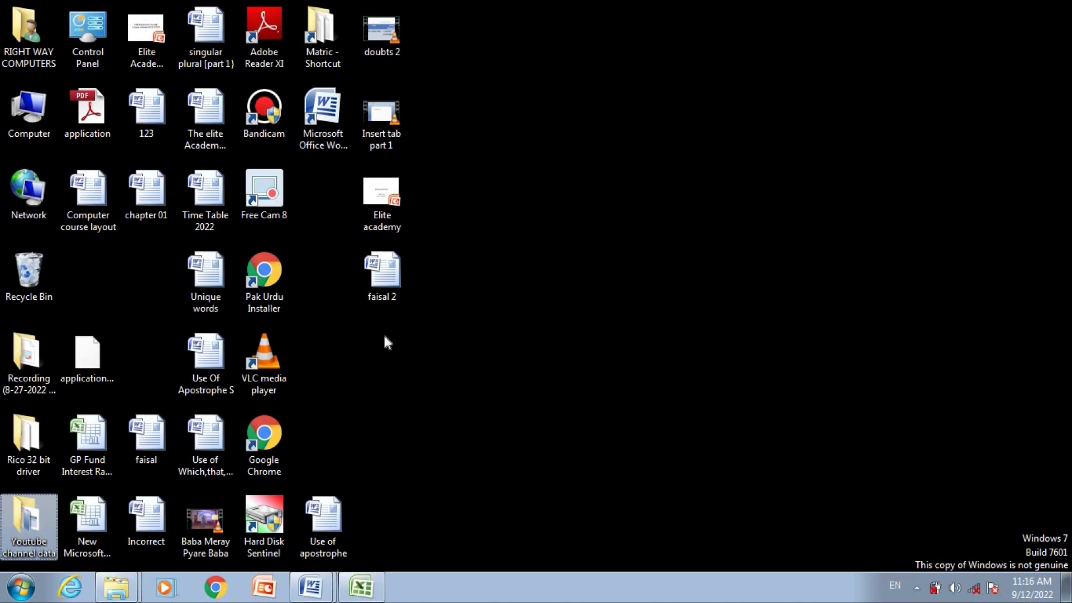
Return to the faisal 2 document and drag the X picture left of the desktop screenshot
click(327, 584)
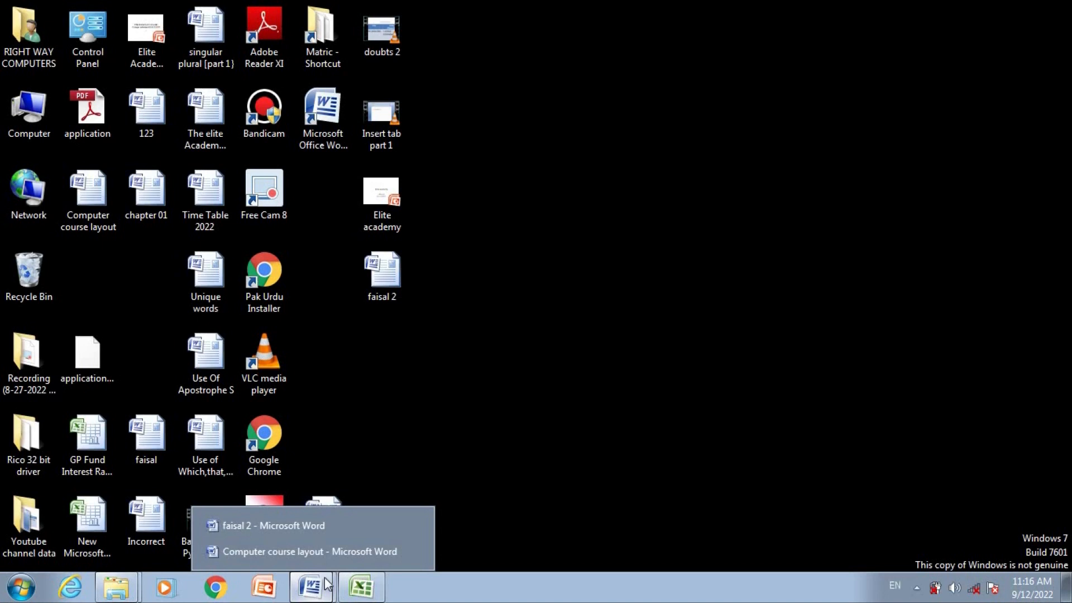
click(318, 524)
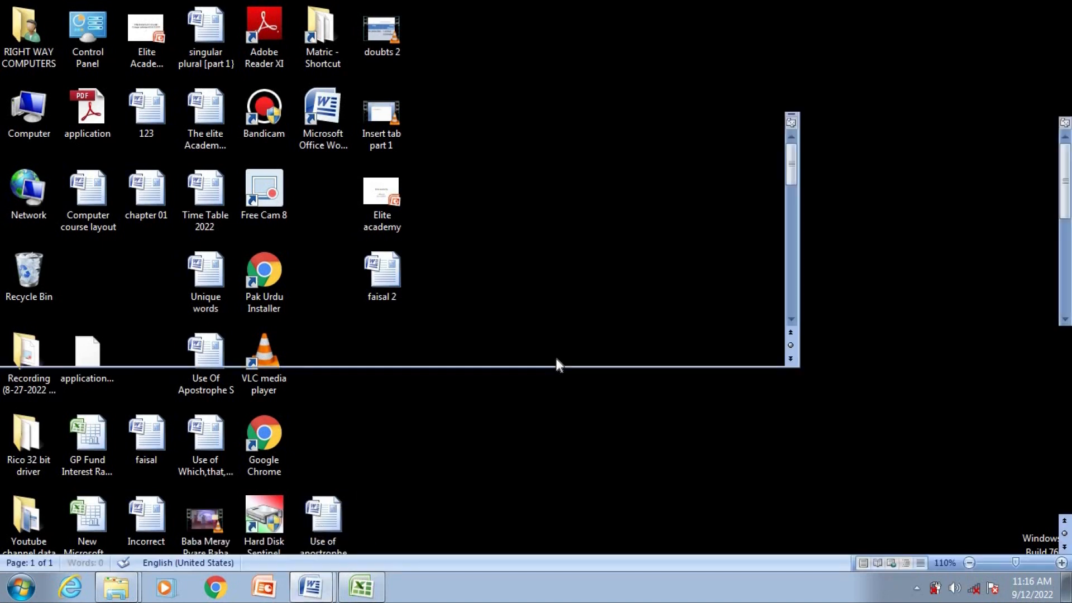
click(538, 401)
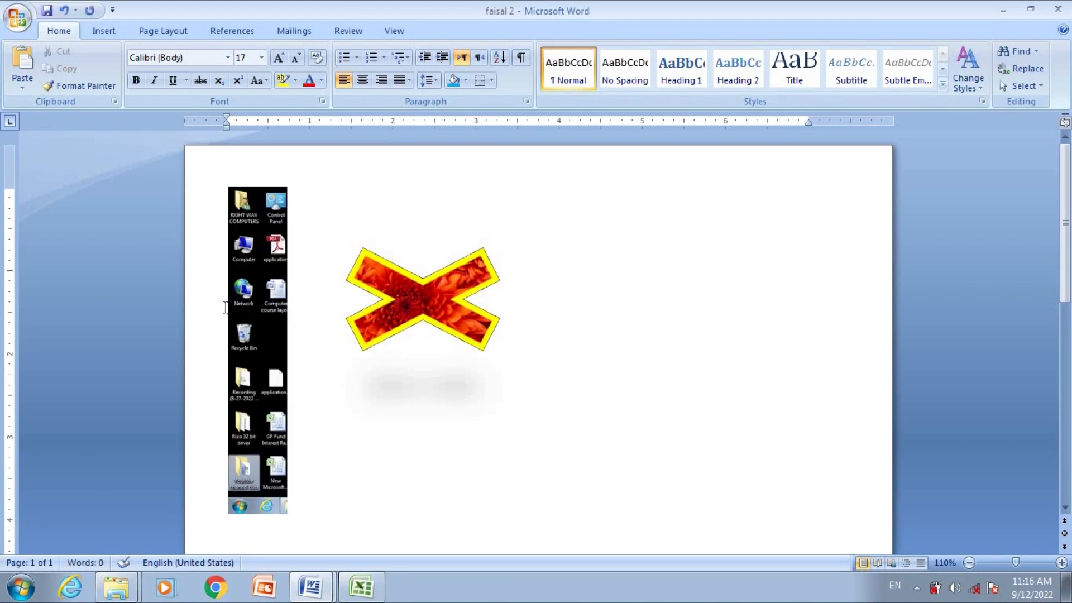
click(269, 315)
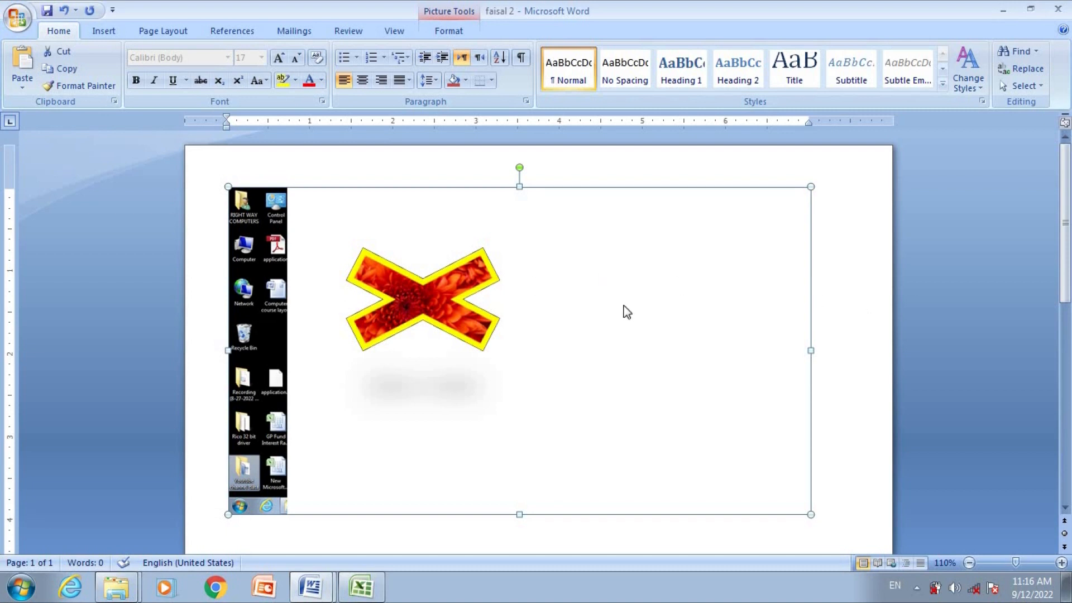
click(453, 287)
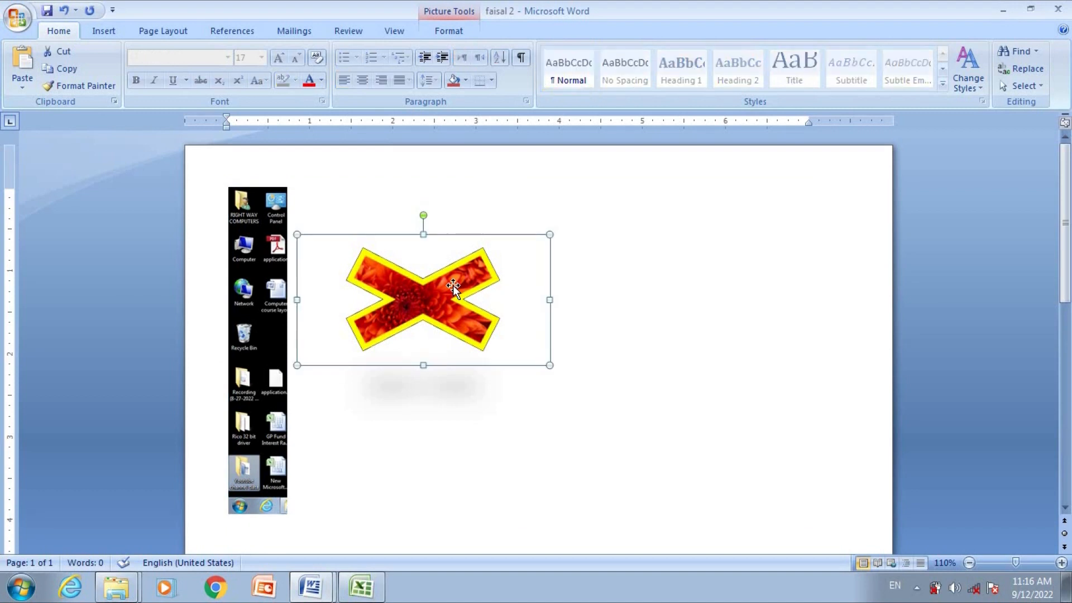
drag(384, 281, 250, 287)
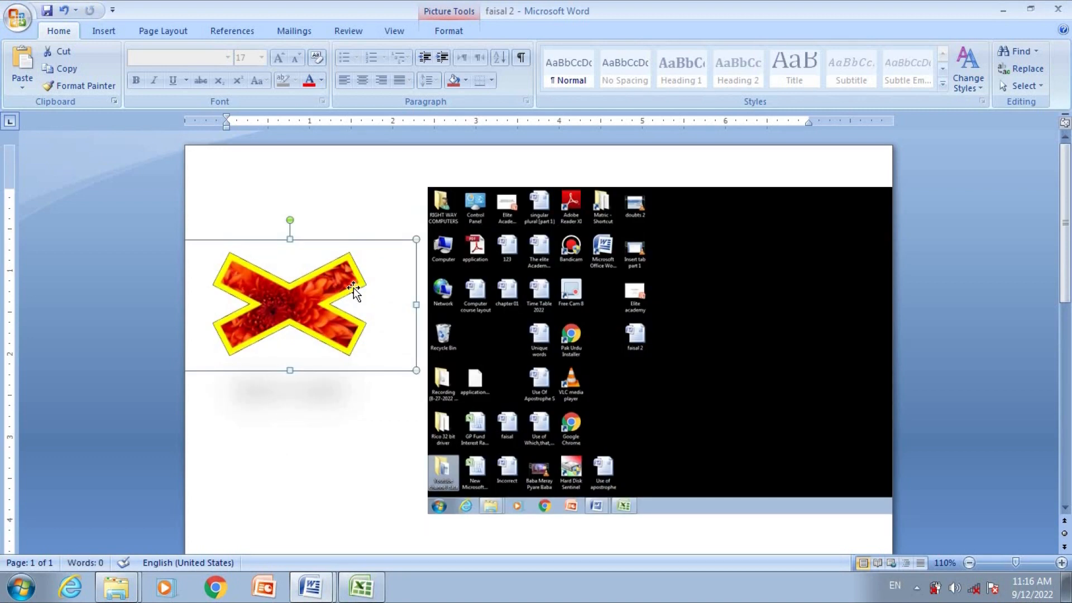
click(546, 273)
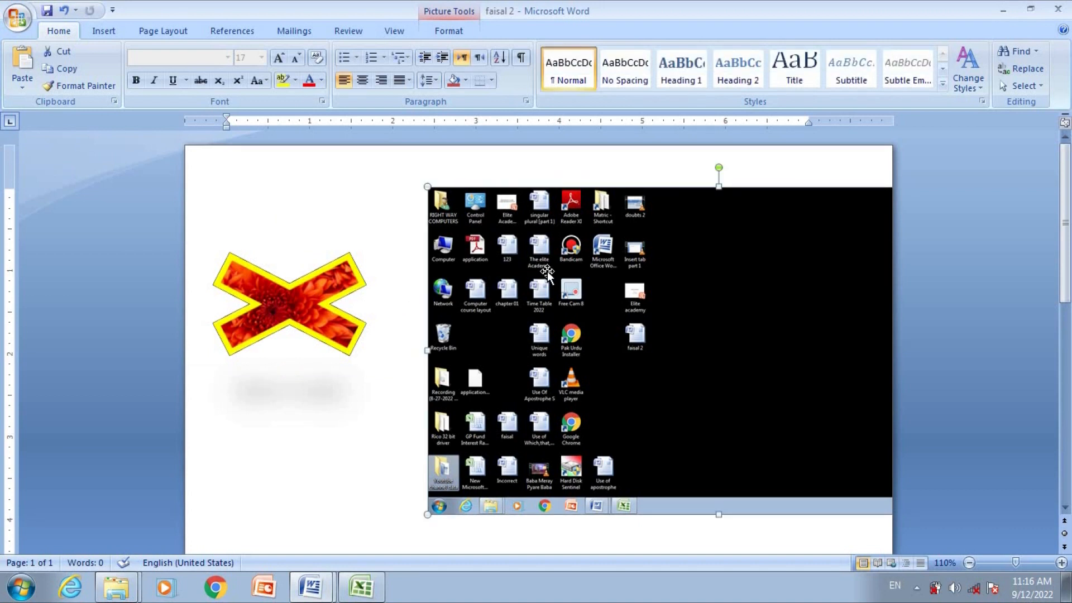
Crop the desktop screenshot to 2.85" wide and 2.28" tall
click(450, 32)
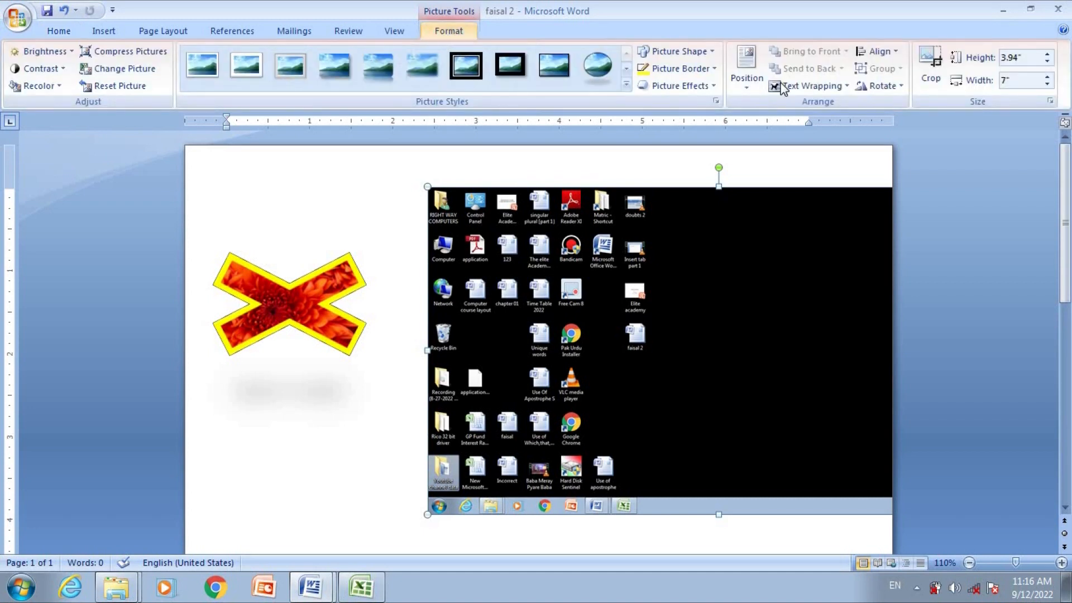
click(929, 64)
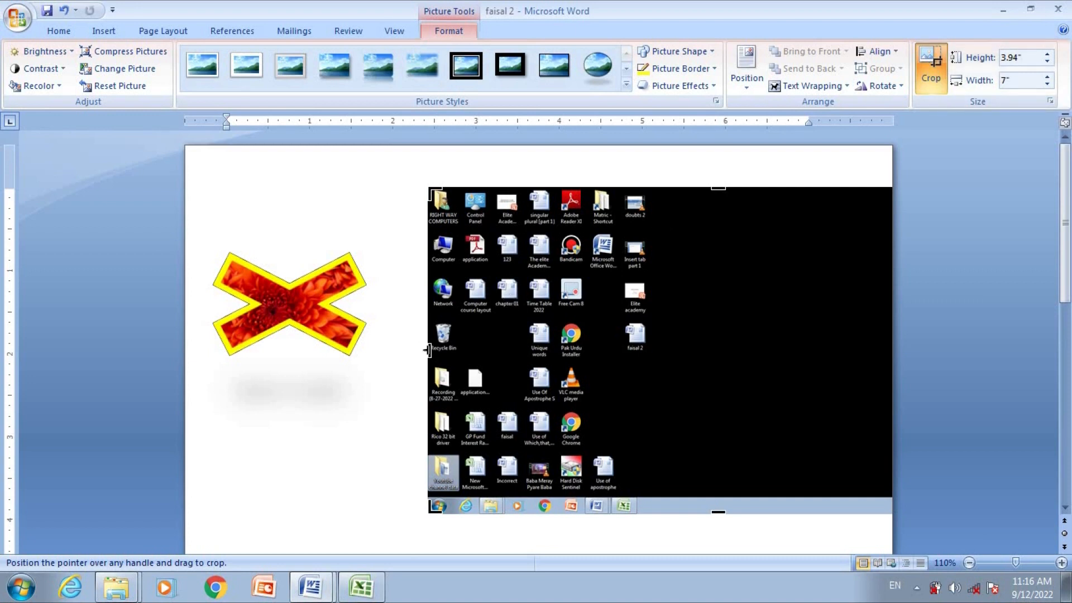
drag(425, 350, 620, 332)
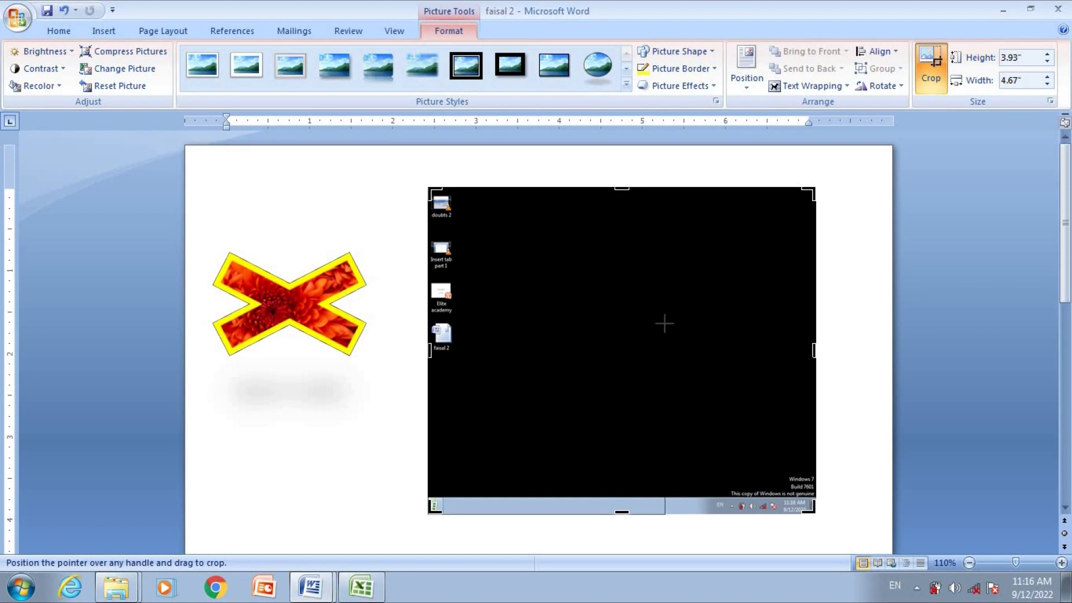
drag(664, 323, 664, 323)
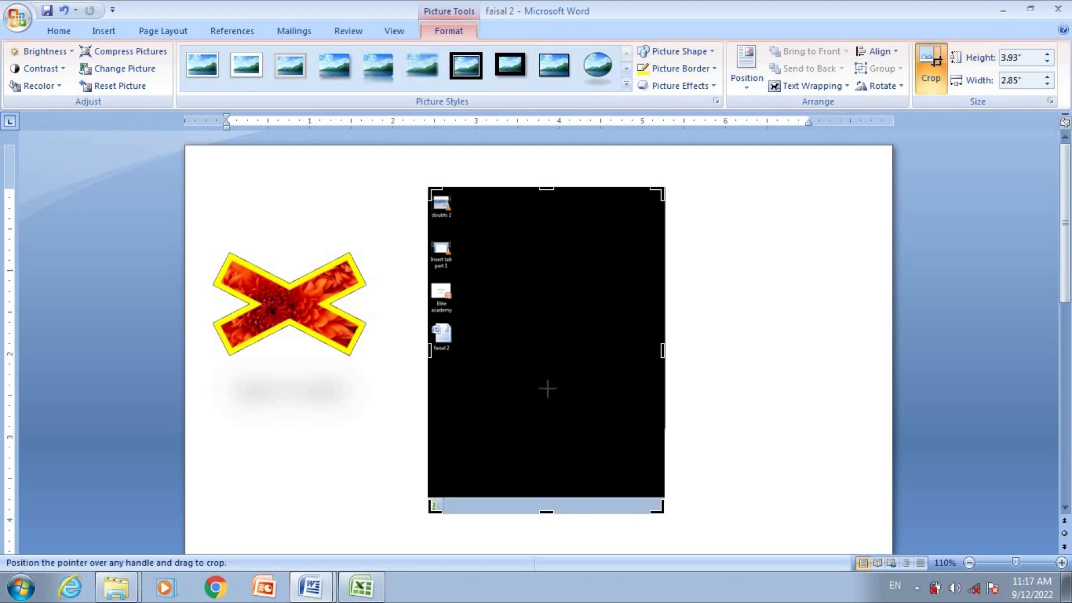
drag(547, 377, 547, 376)
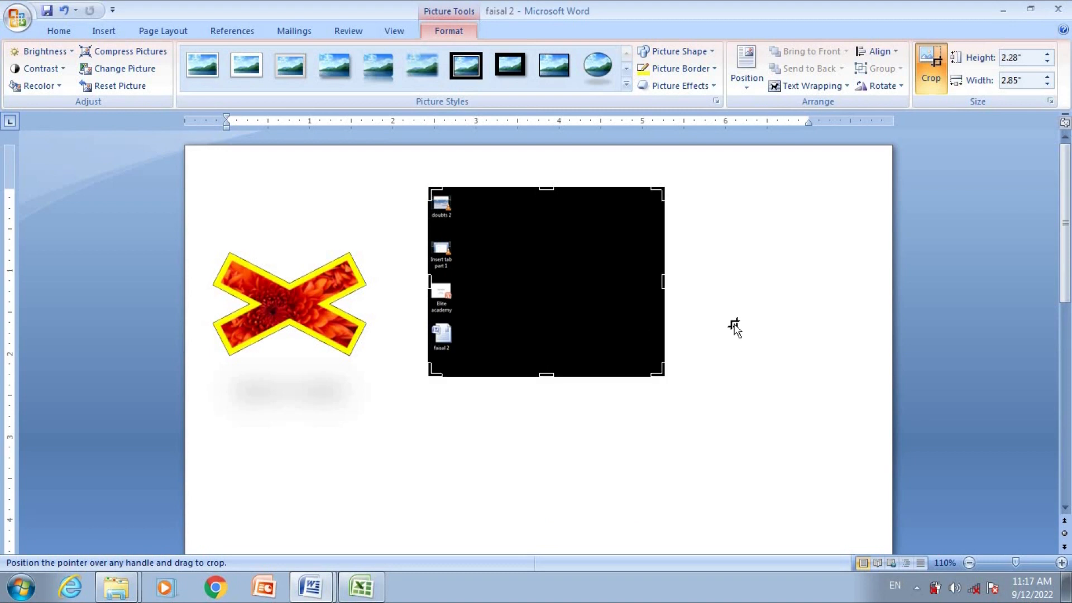
double_click(734, 327)
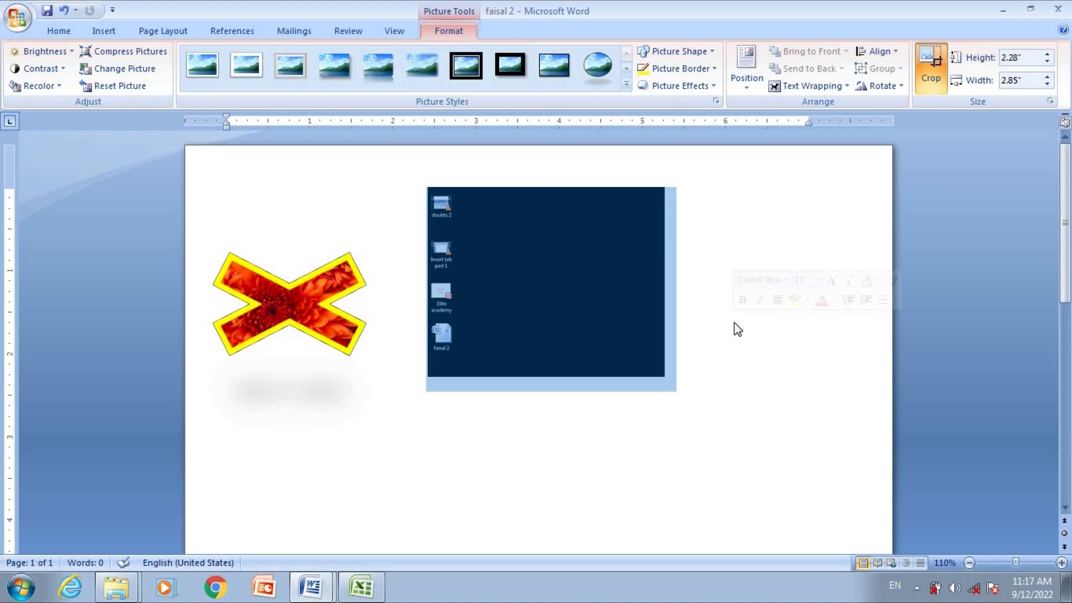
click(600, 306)
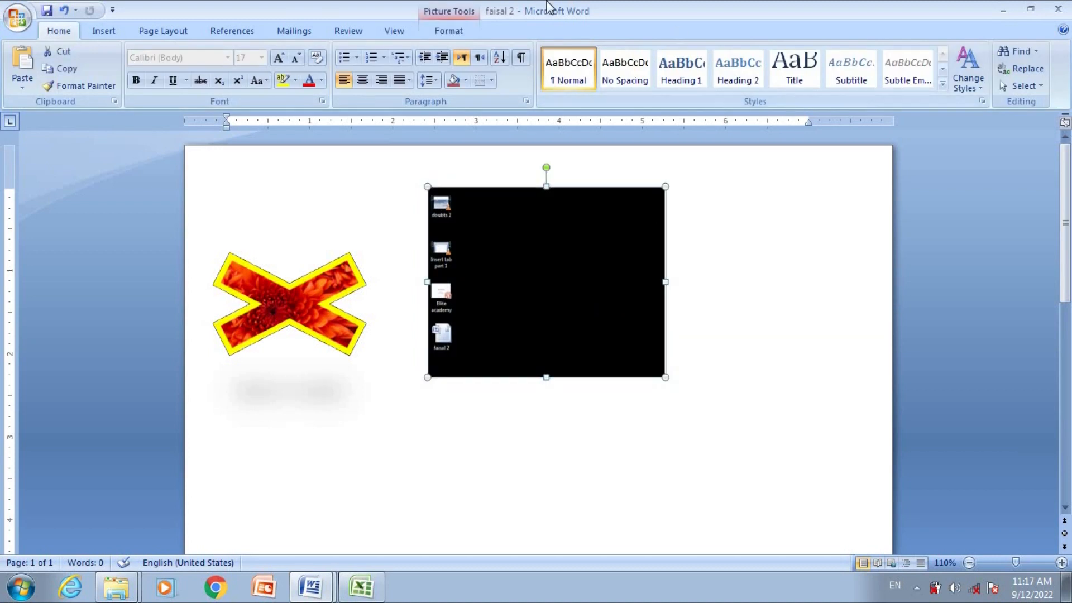
click(448, 31)
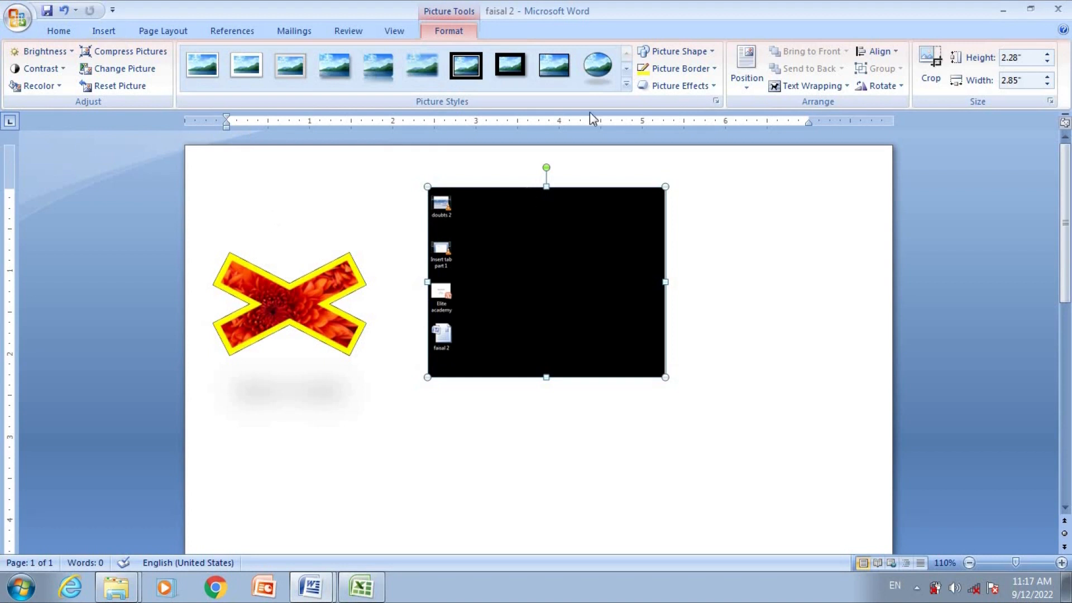
Reshape the cropped screenshot into the Left Arrow block-arrow shape
click(707, 53)
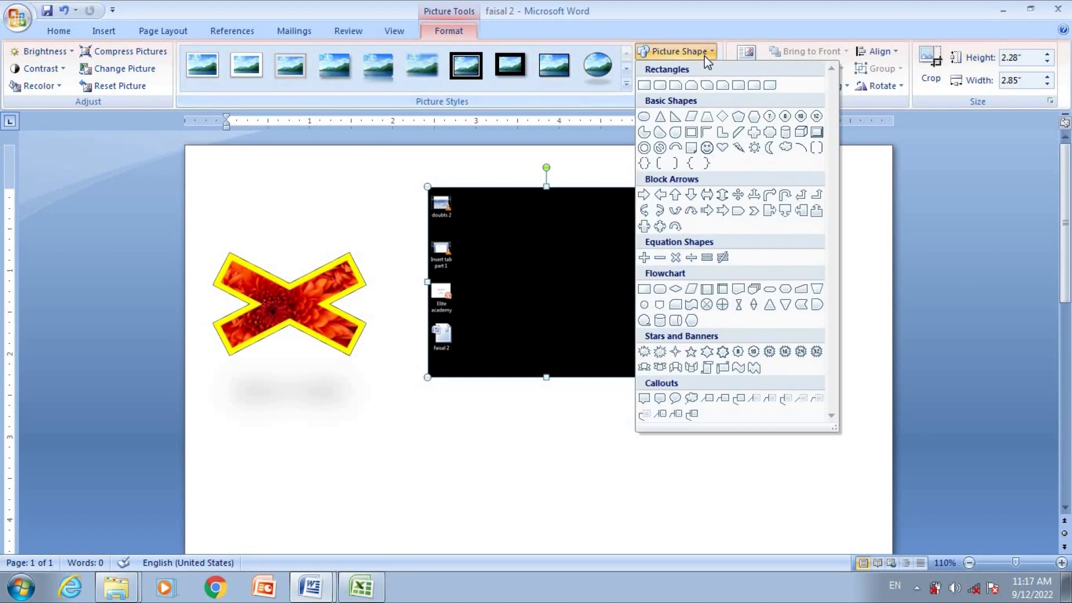
click(661, 197)
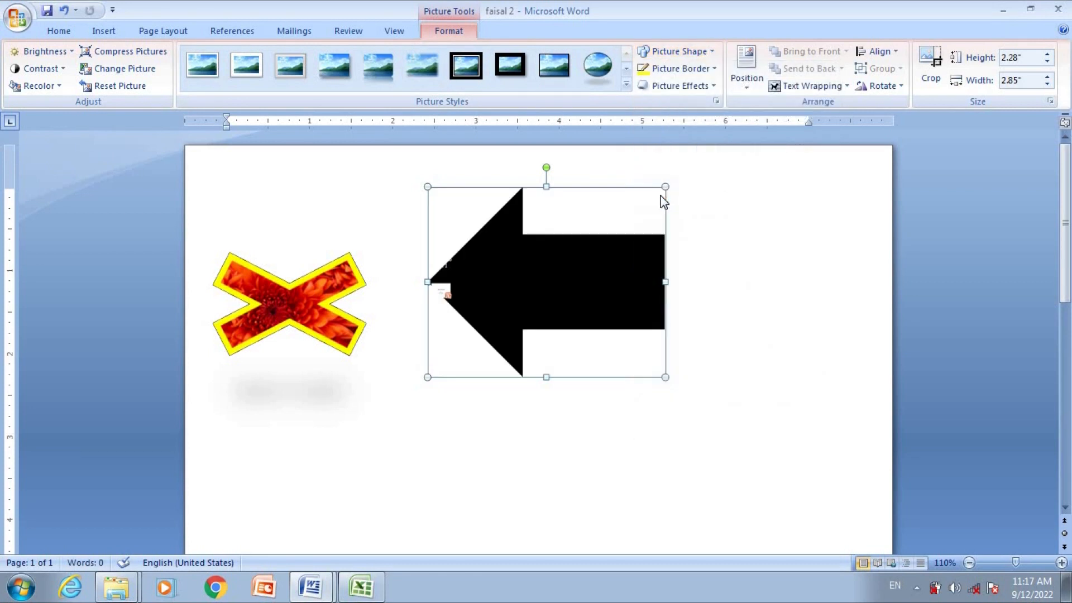
click(895, 87)
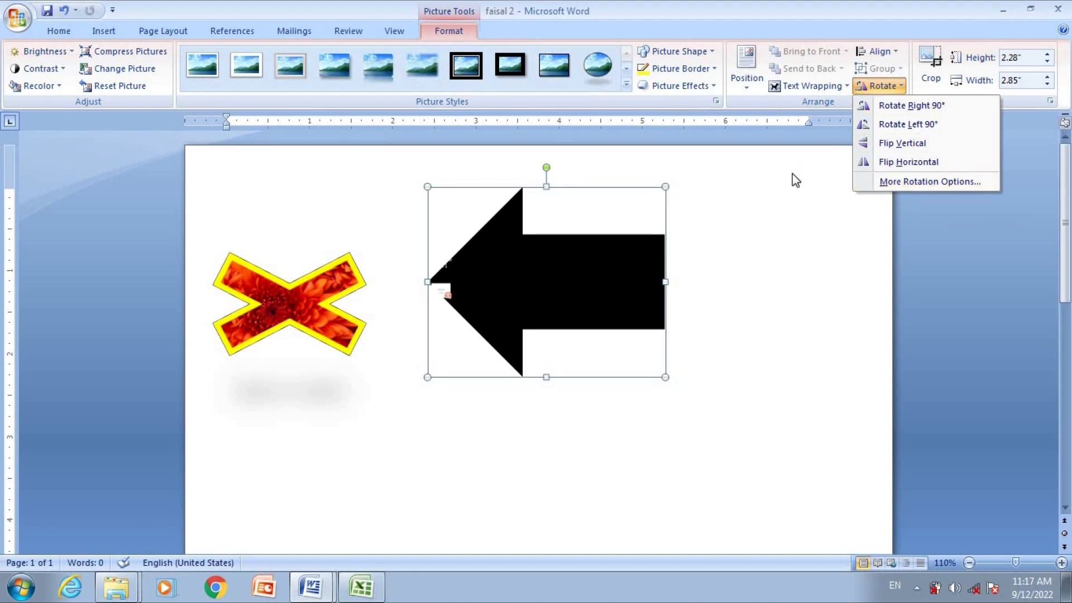
Drag the flower X right onto the arrow and send it to the back
click(533, 265)
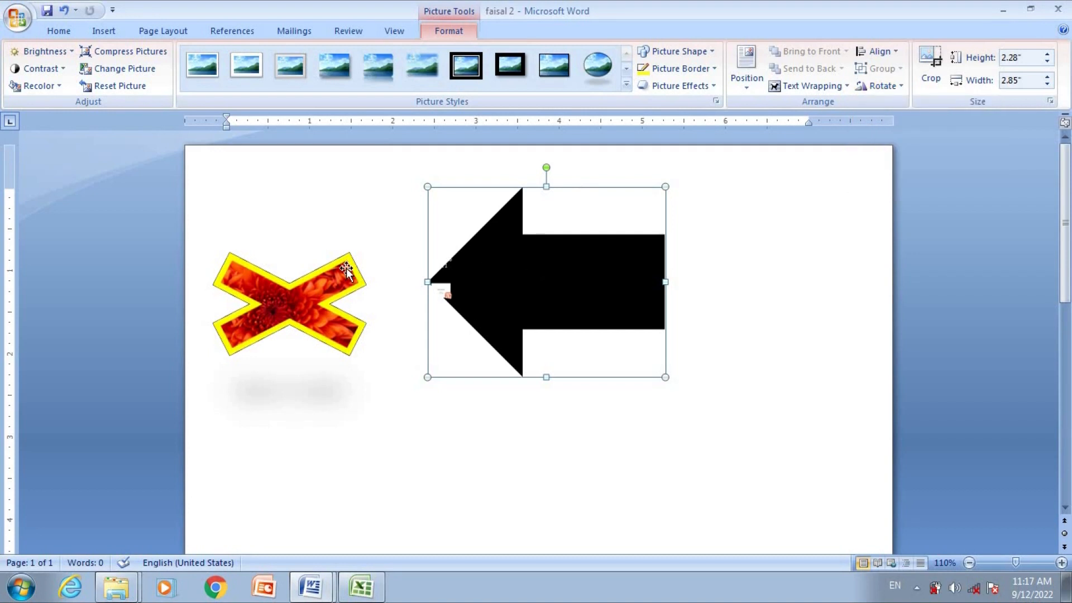
drag(286, 292, 467, 275)
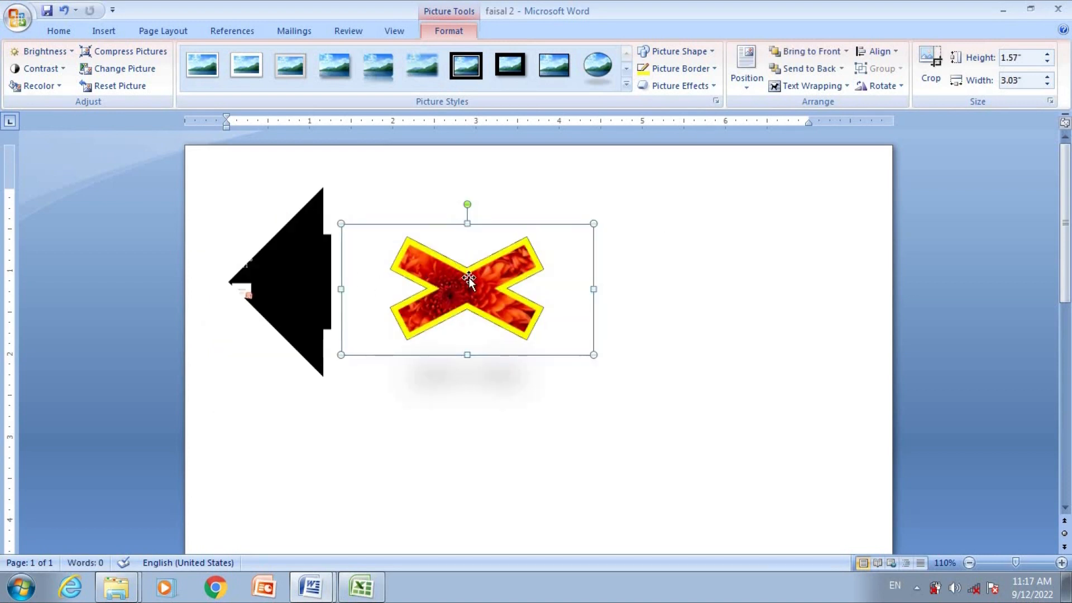
click(802, 71)
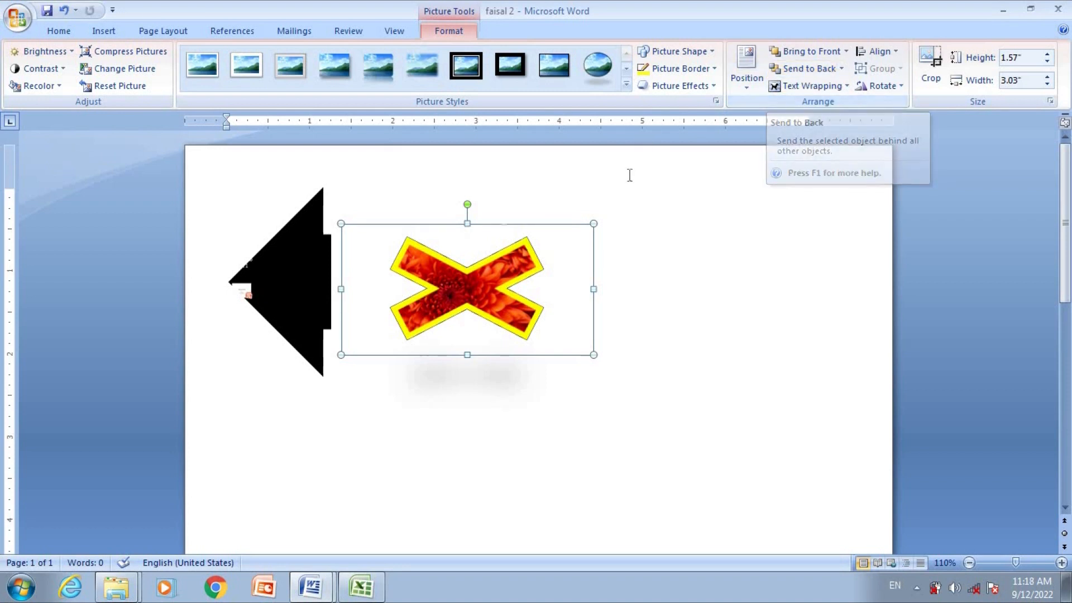
Draw a large Smiley Face shape beside the arrow and give it a yellow fill
click(101, 35)
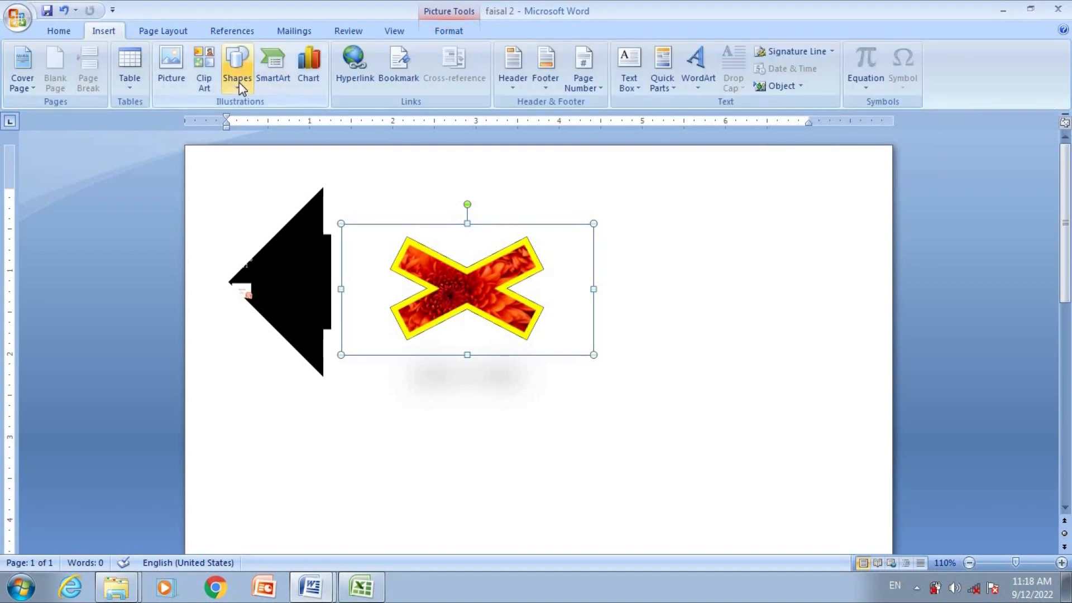
click(238, 78)
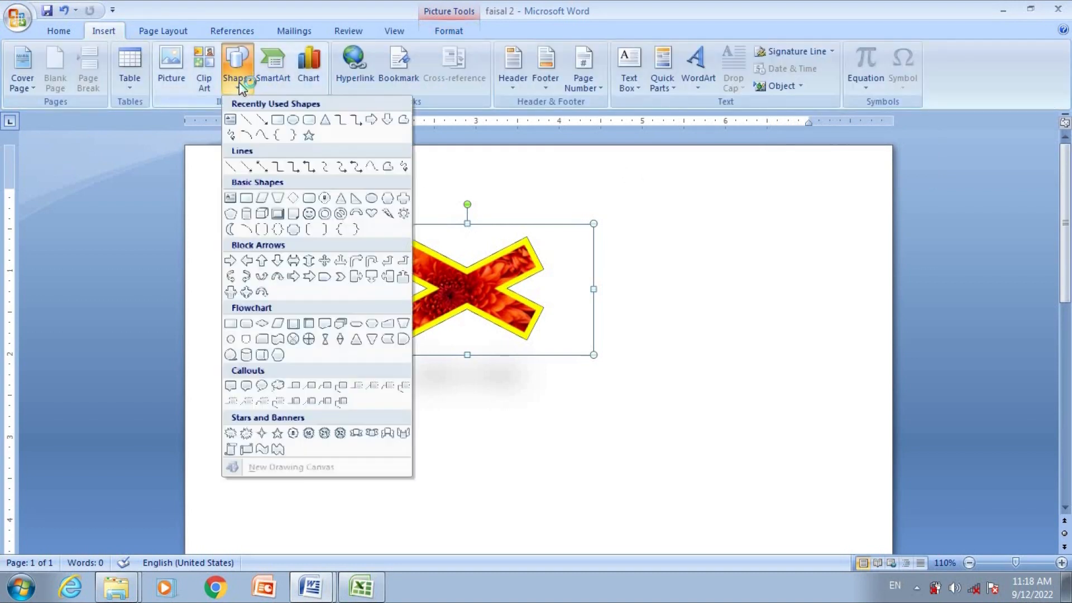
click(310, 215)
drag(362, 175, 632, 417)
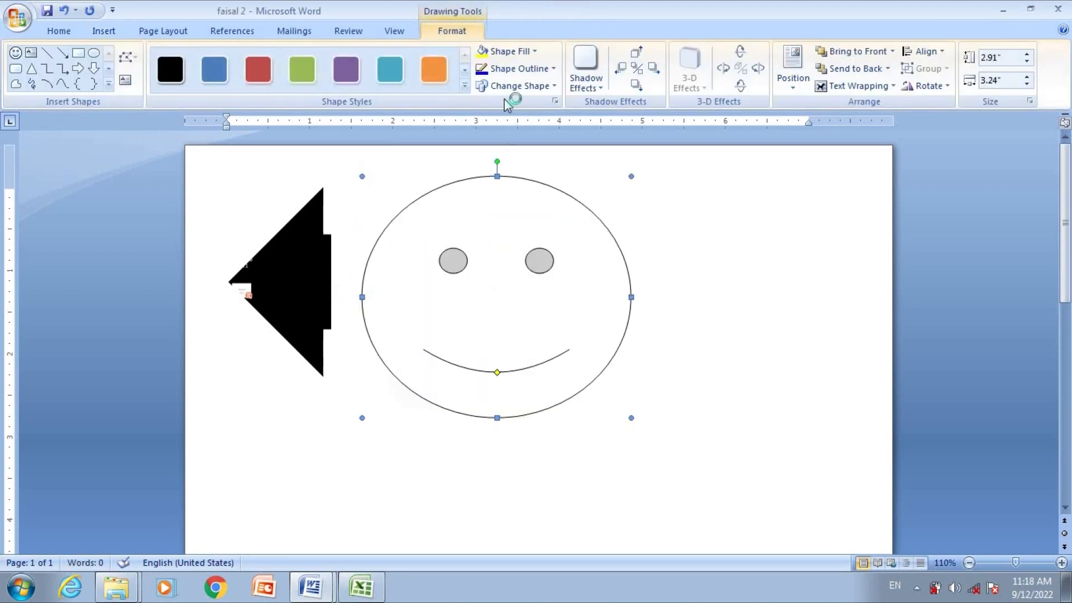
click(503, 51)
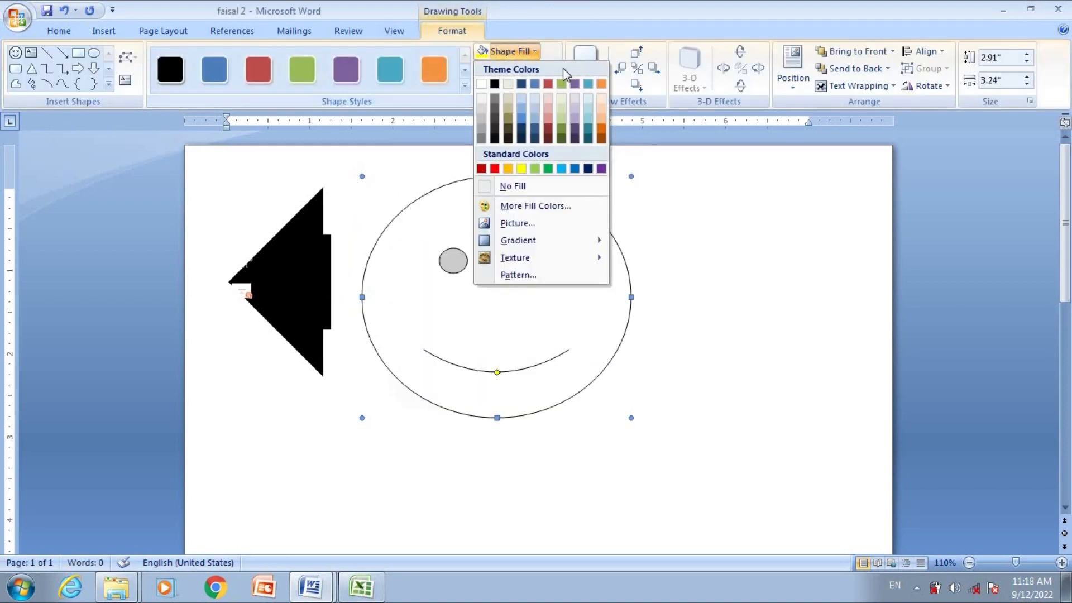
click(521, 168)
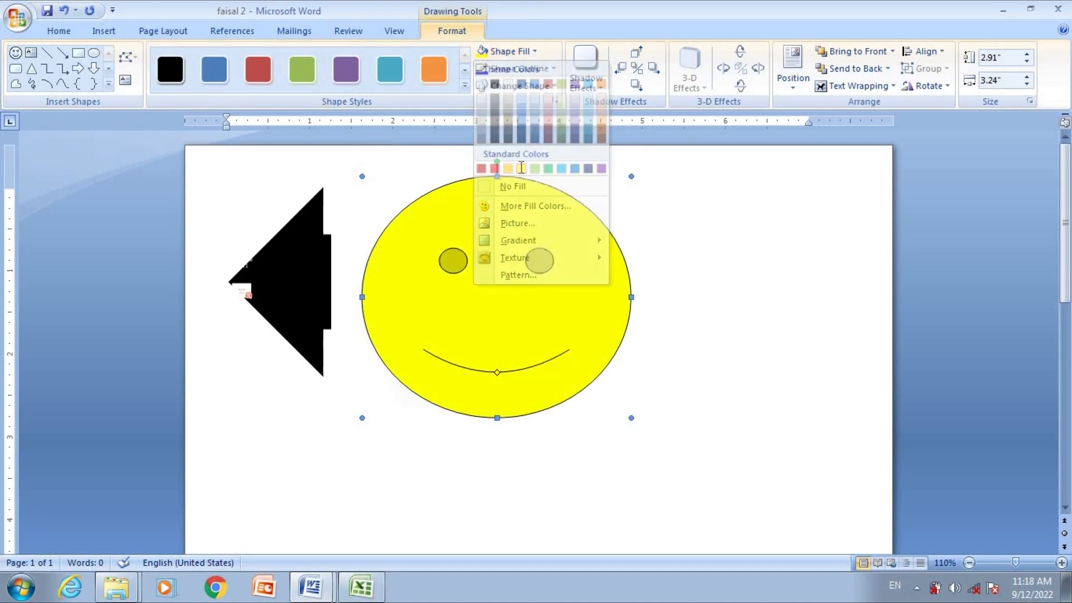
click(691, 377)
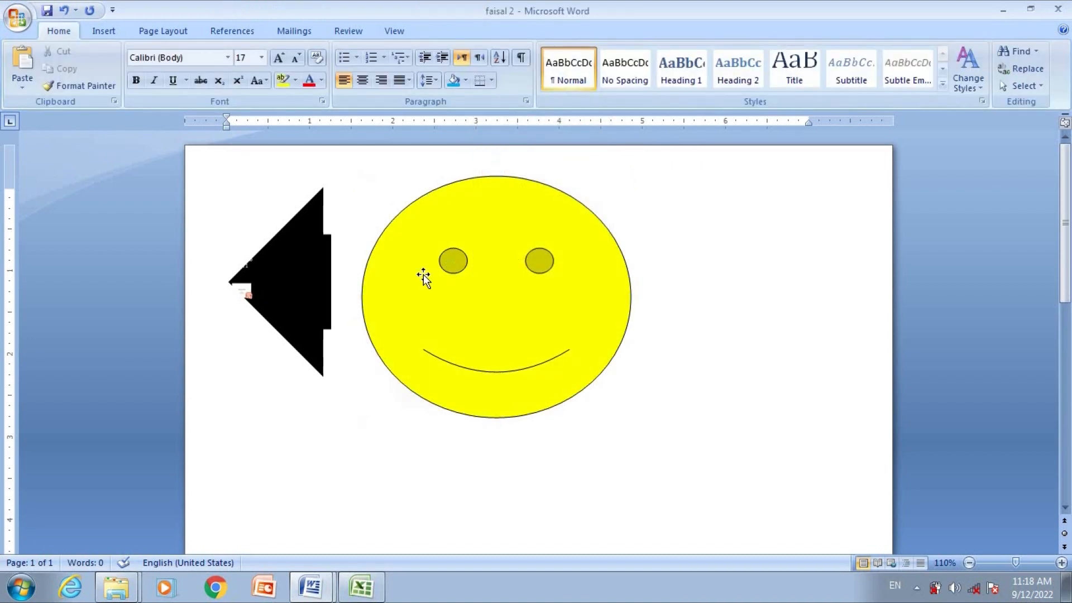
Delete the black arrow picture and send the smiley face behind the flower X
click(308, 277)
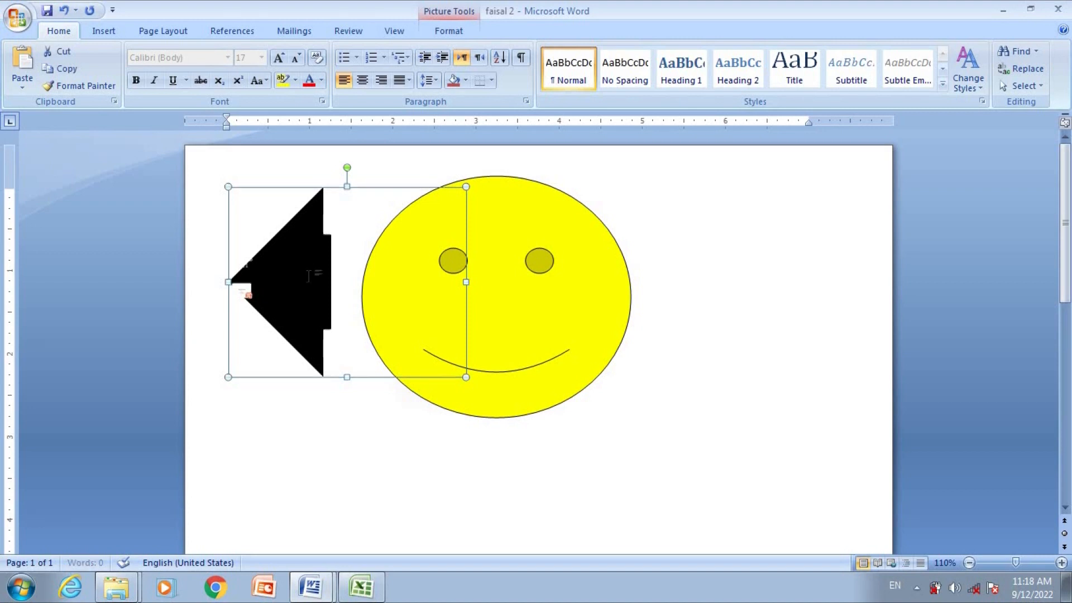
key(Delete)
click(455, 272)
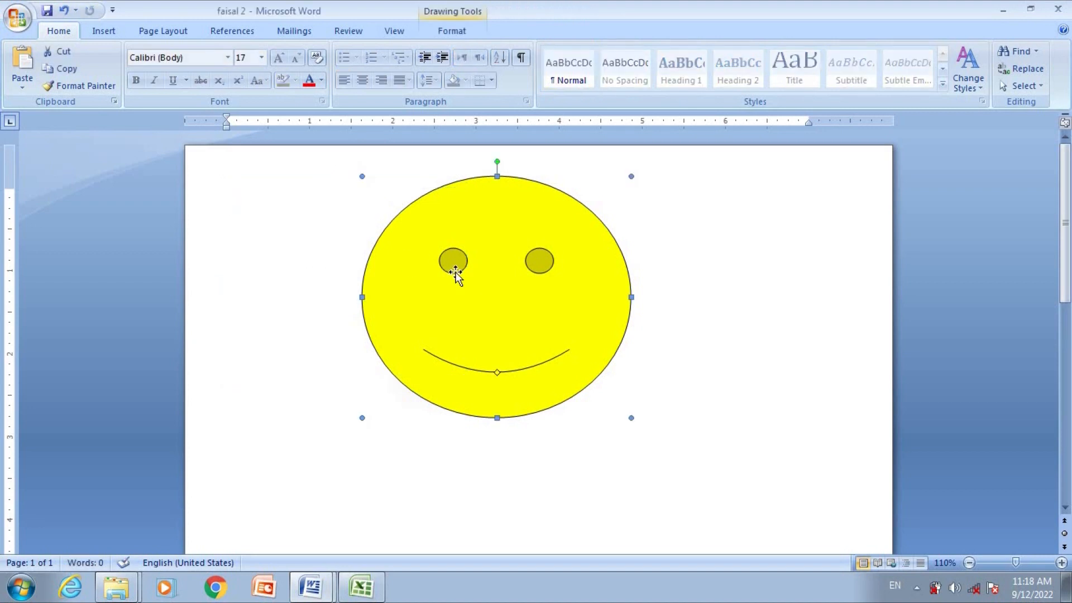
click(451, 32)
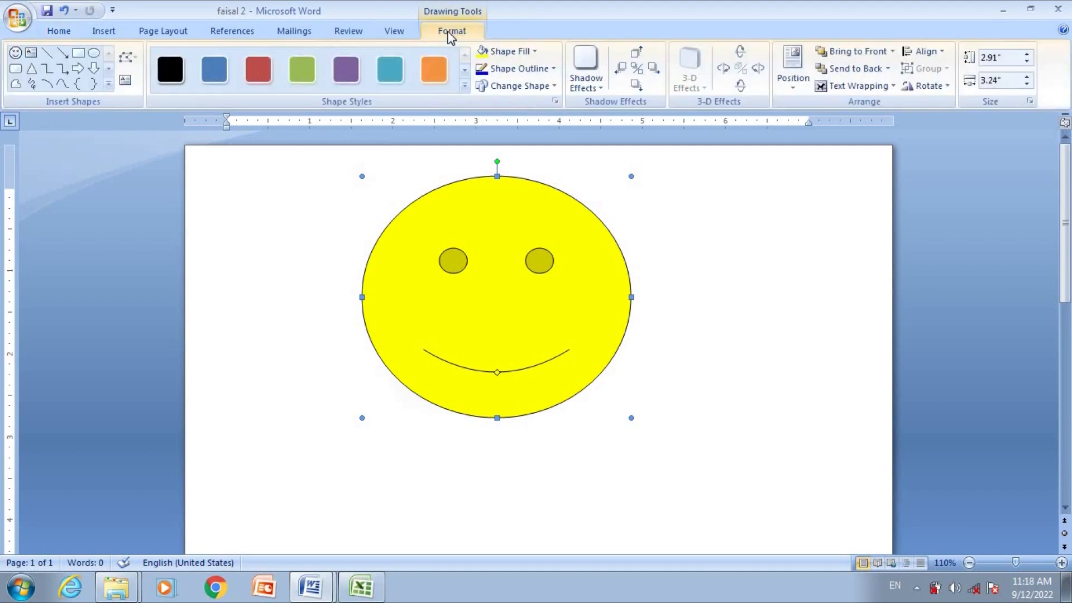
click(856, 69)
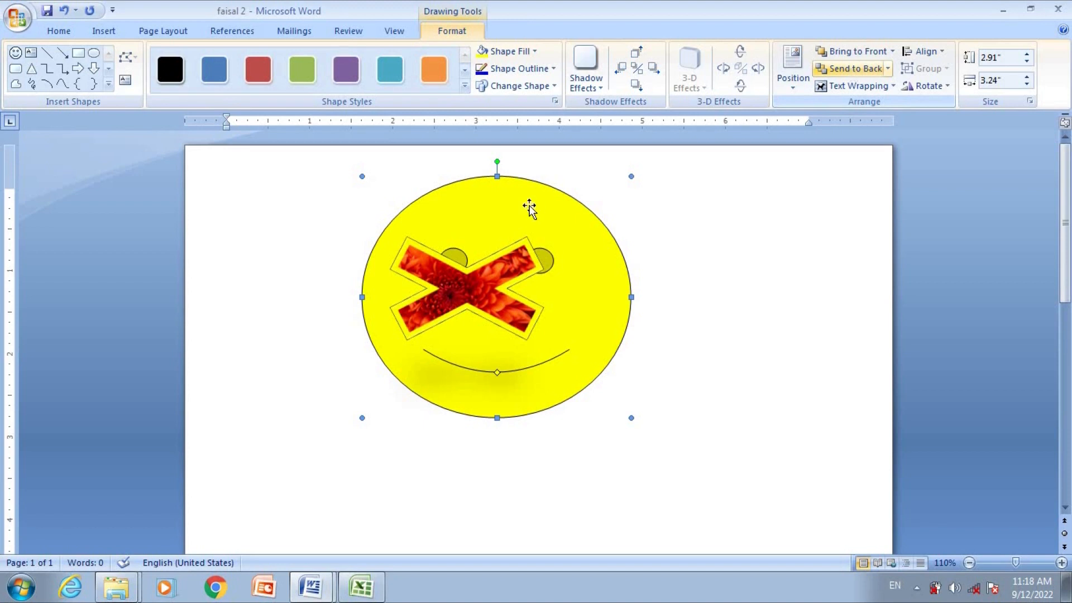
click(460, 296)
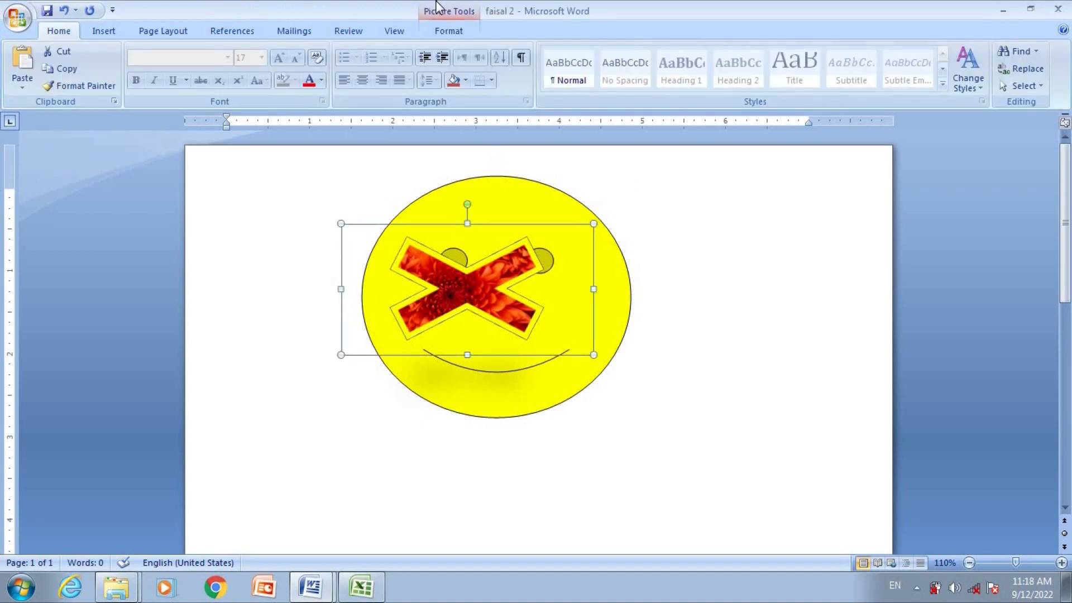
click(450, 32)
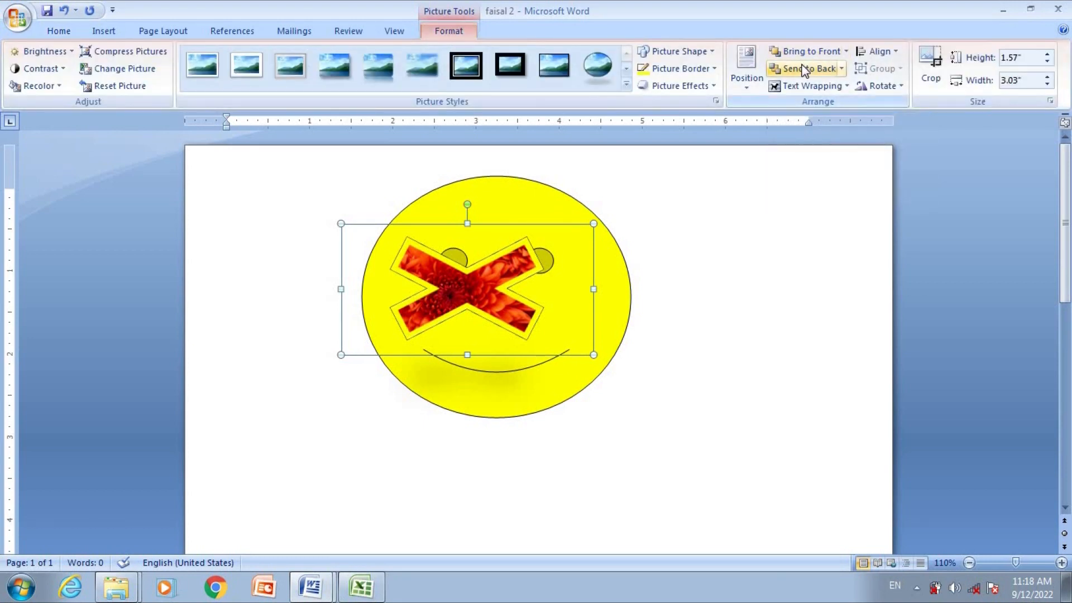
Bring the smiley face to the front, then delete it and the flower X
click(517, 190)
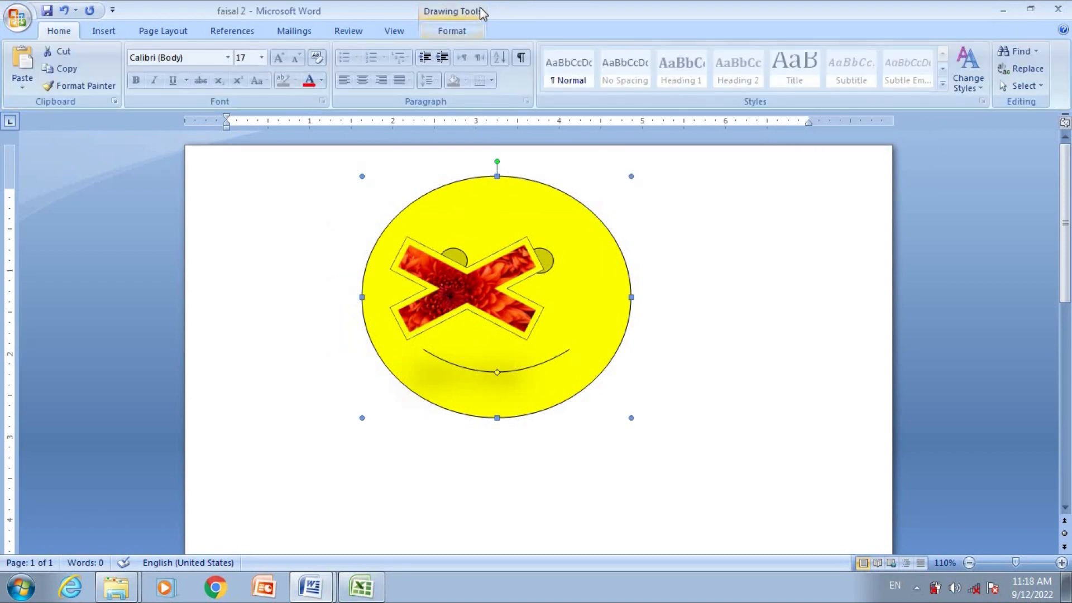
click(453, 31)
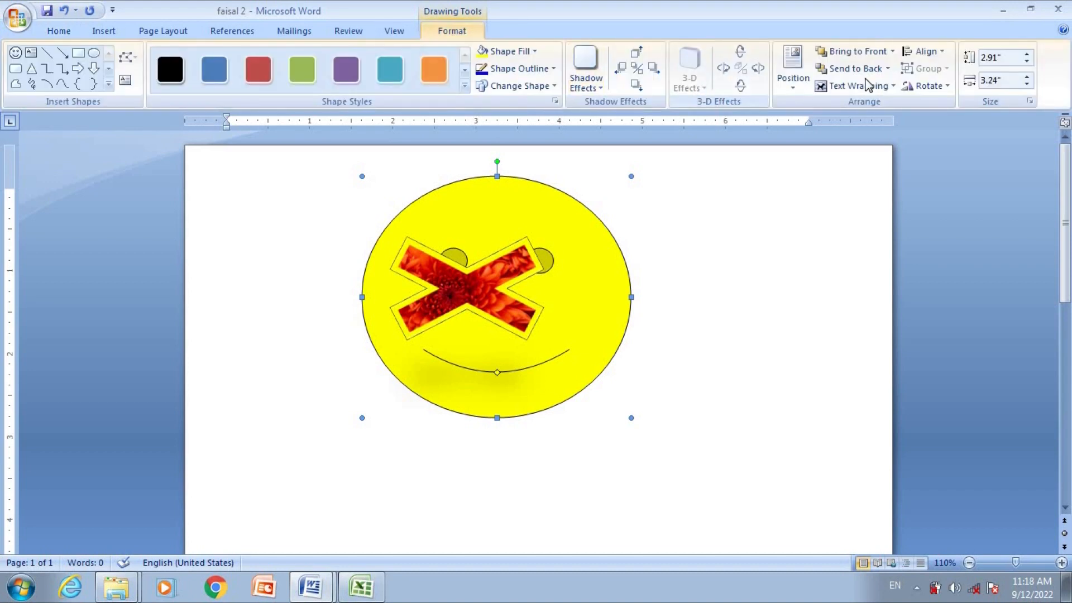
click(858, 52)
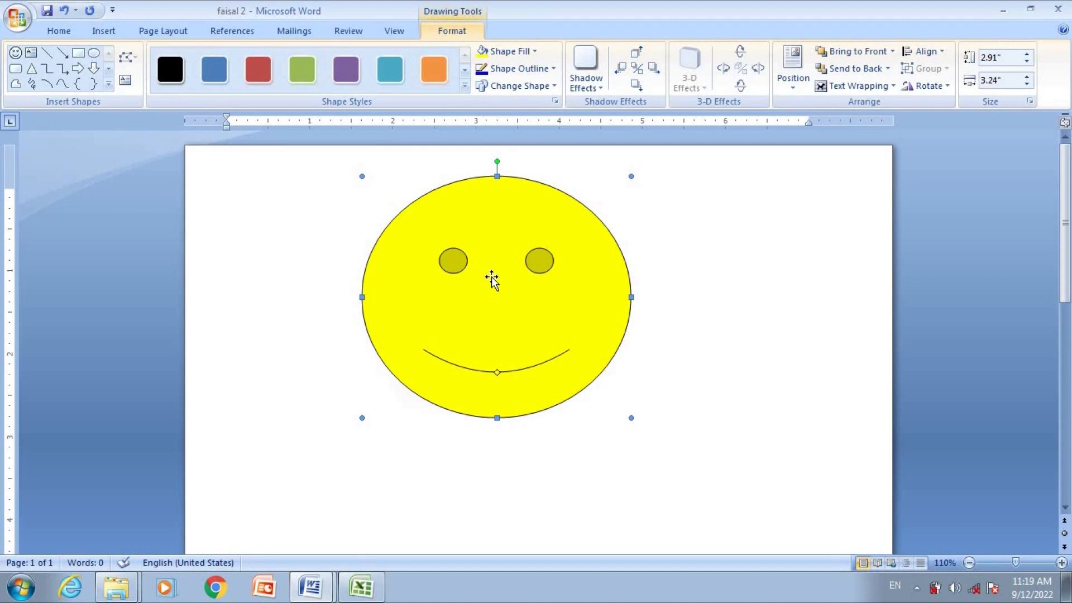
key(Delete)
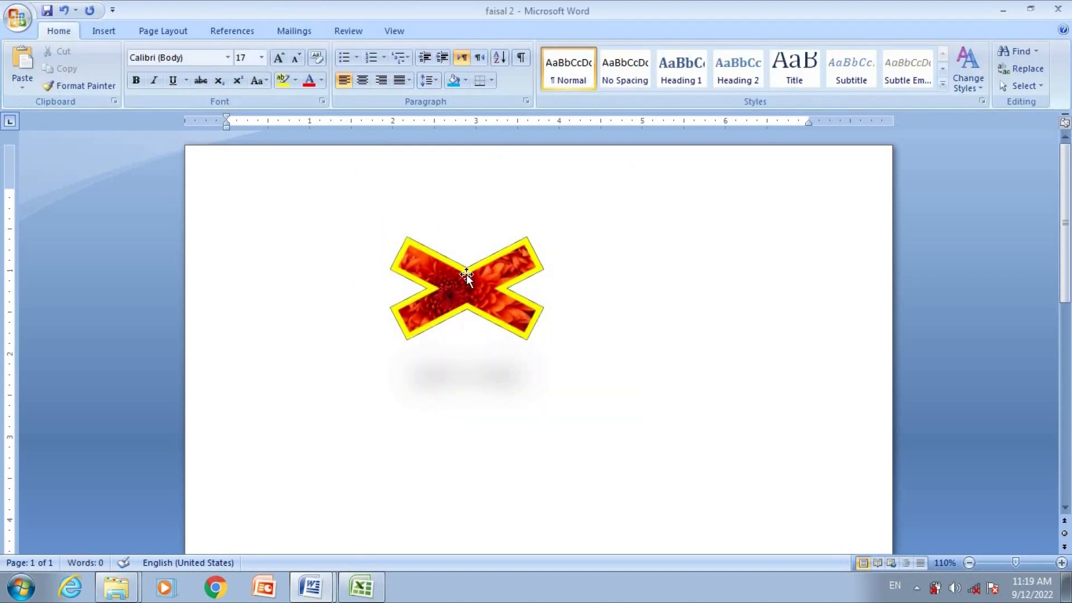
click(466, 276)
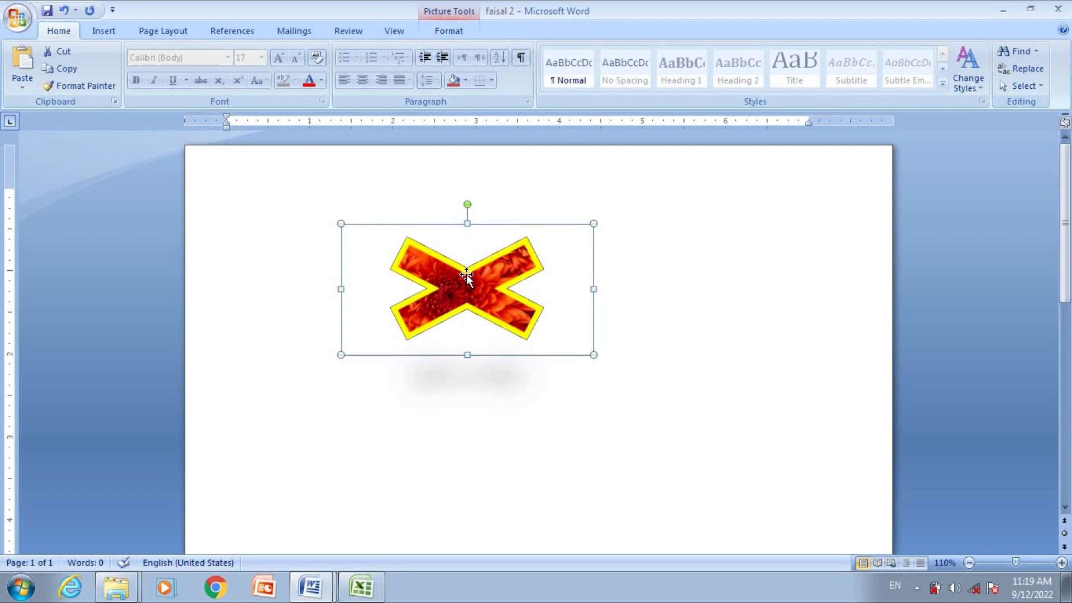
key(Delete)
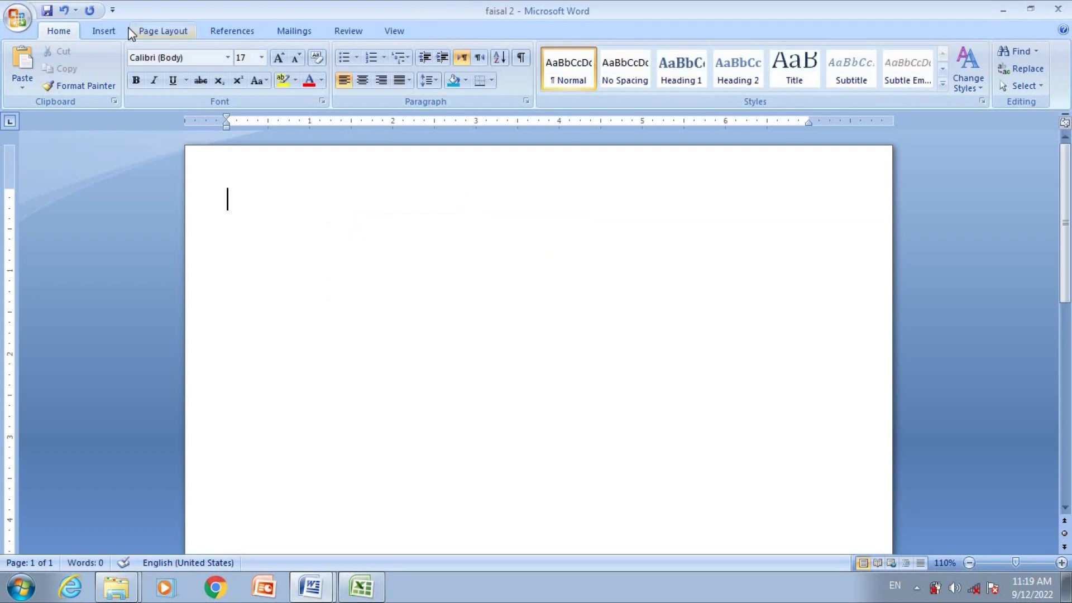
Show the Insert ribbon commands over the blank Document1
click(105, 31)
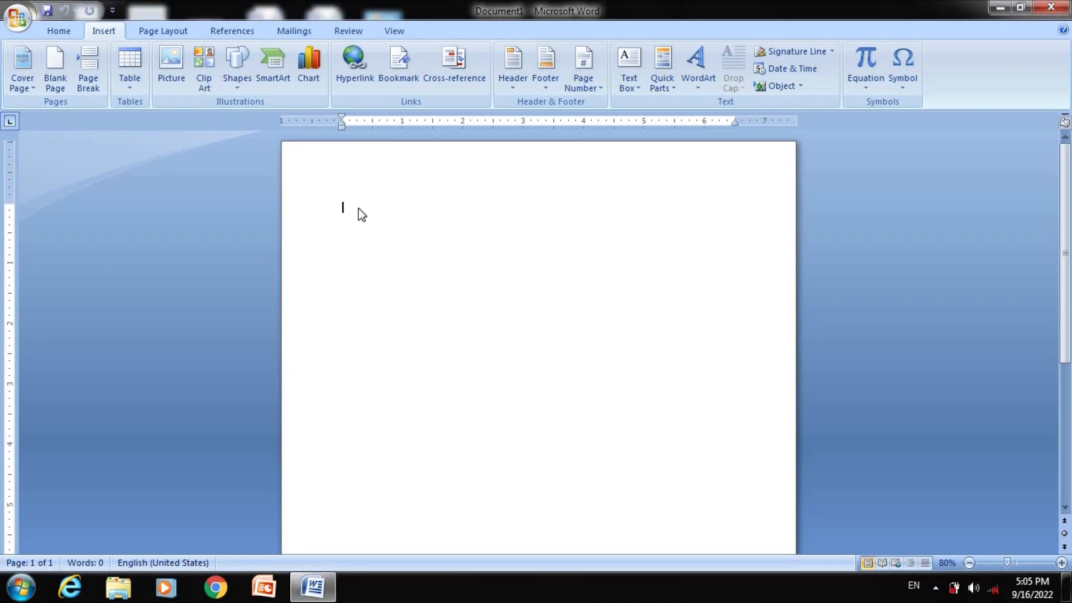
Search all clip art, including Office Online, and insert the woman-at-computer clip
click(202, 71)
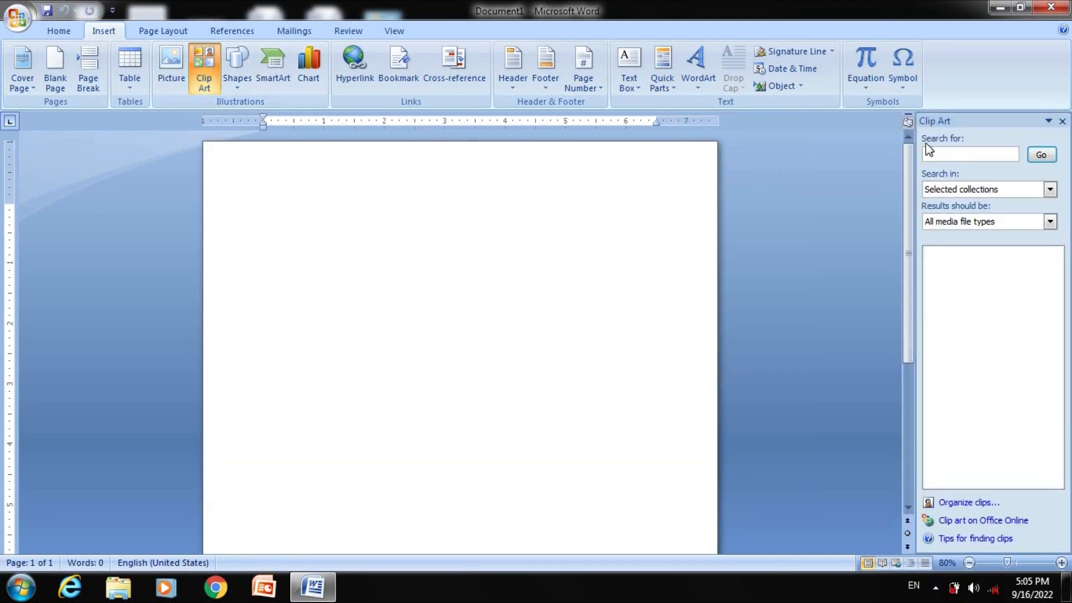
click(1041, 156)
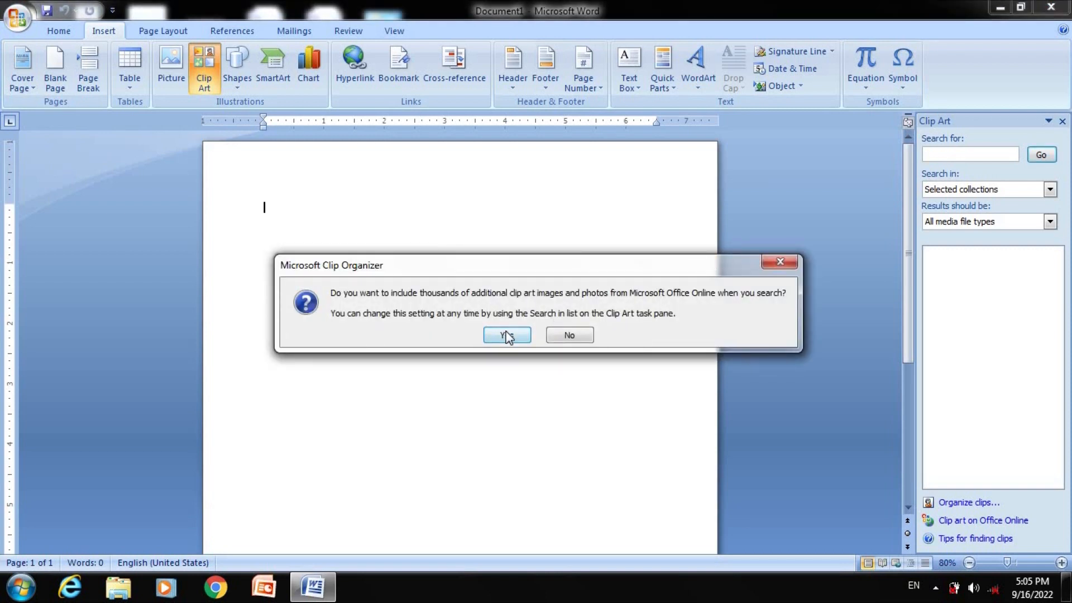
click(507, 335)
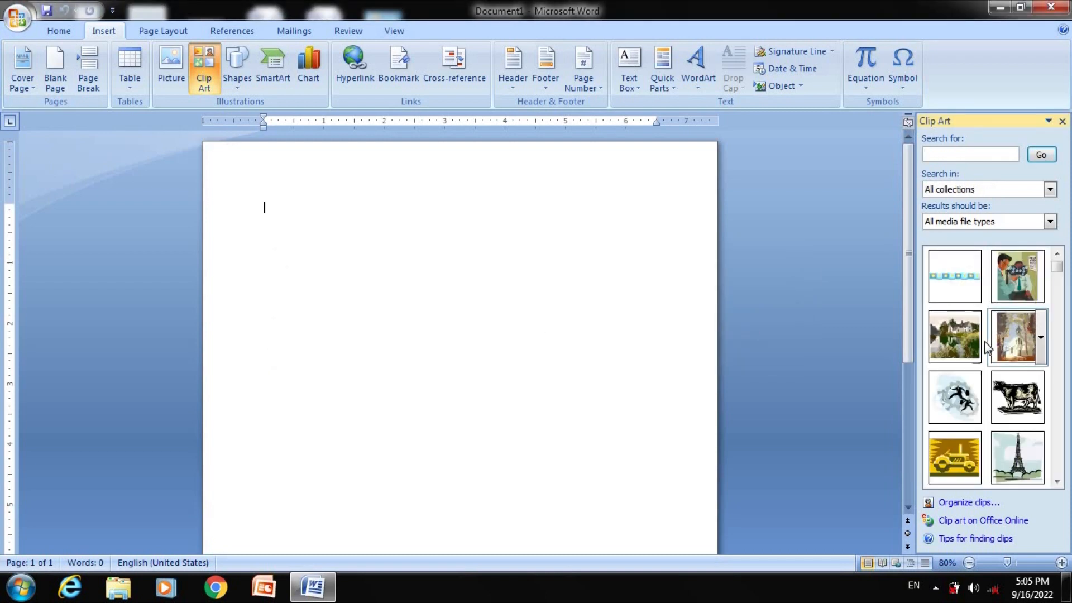
click(1056, 480)
click(1056, 480)
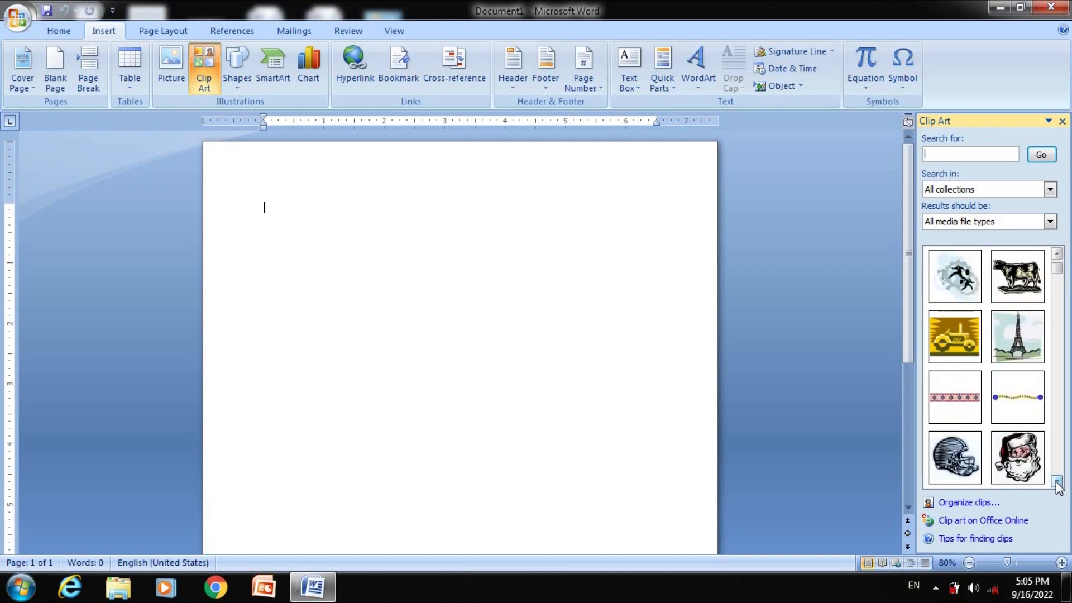
click(1056, 480)
click(1055, 480)
click(1056, 481)
click(1055, 480)
click(1019, 387)
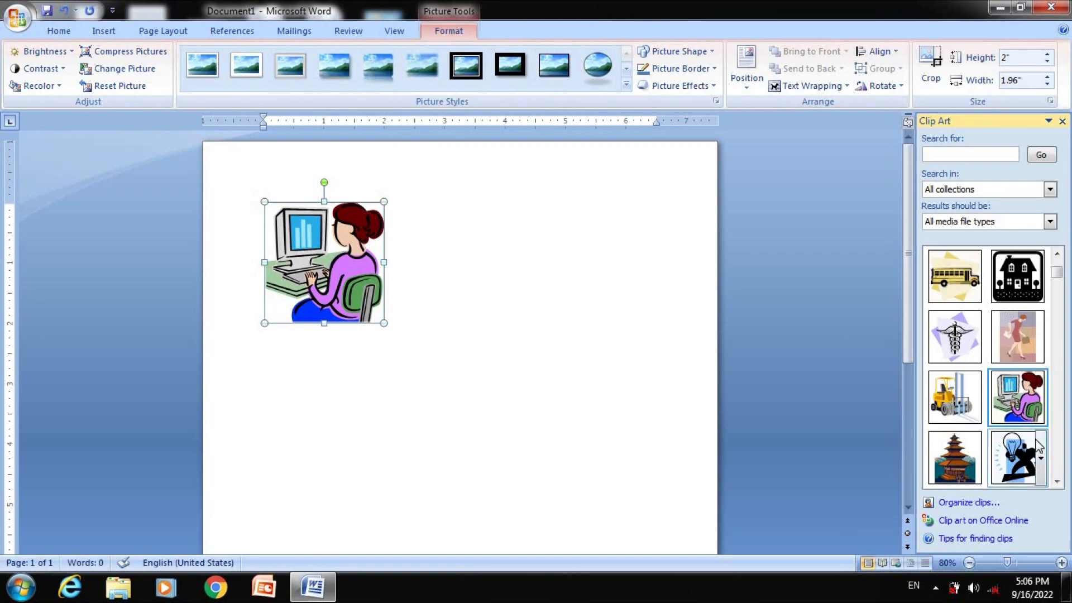
Insert the baseball player clip art as well
click(1057, 481)
click(1057, 481)
click(1057, 481)
click(1057, 482)
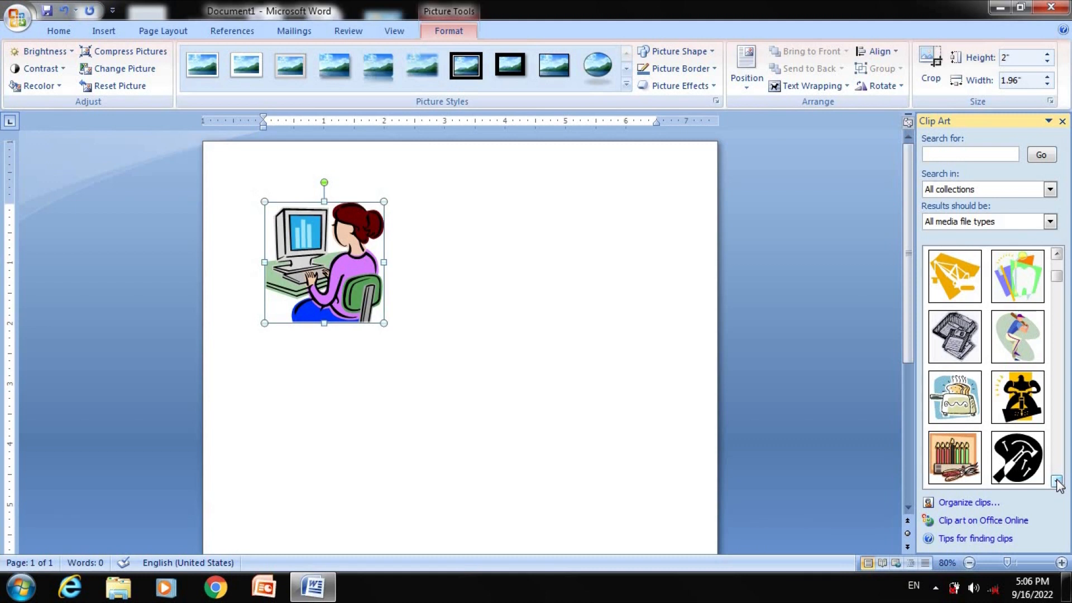
click(1013, 335)
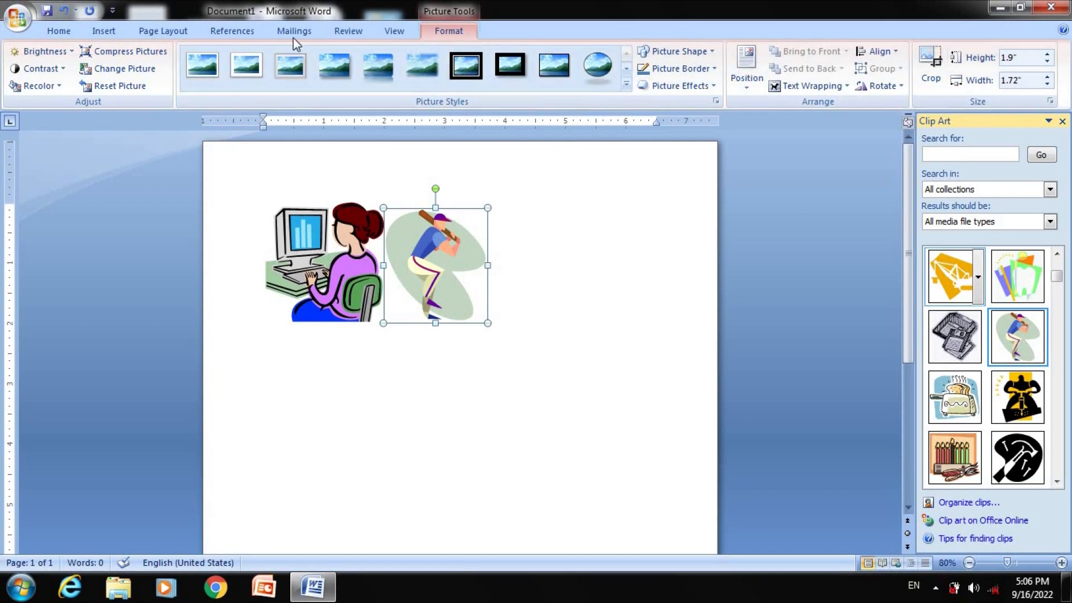
Delete both the baseball clip and the woman-at-computer clip
click(105, 32)
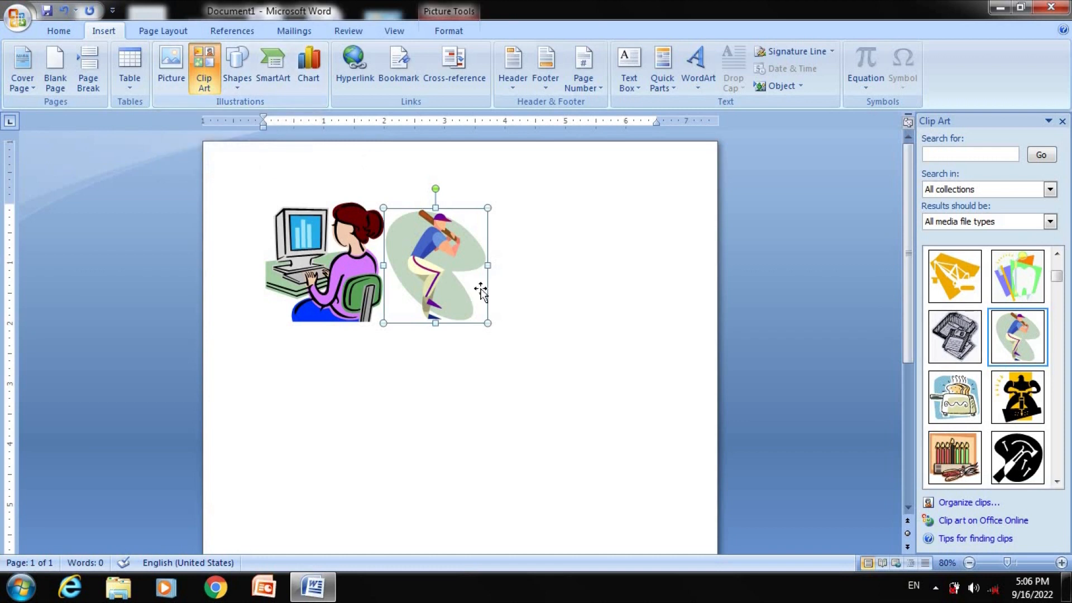
key(Delete)
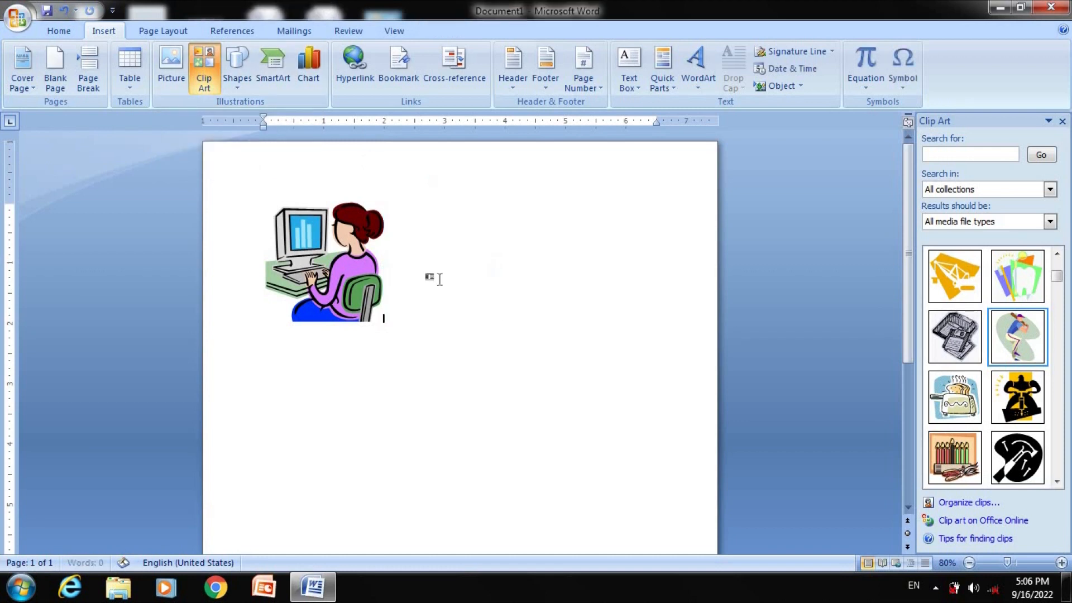
click(330, 263)
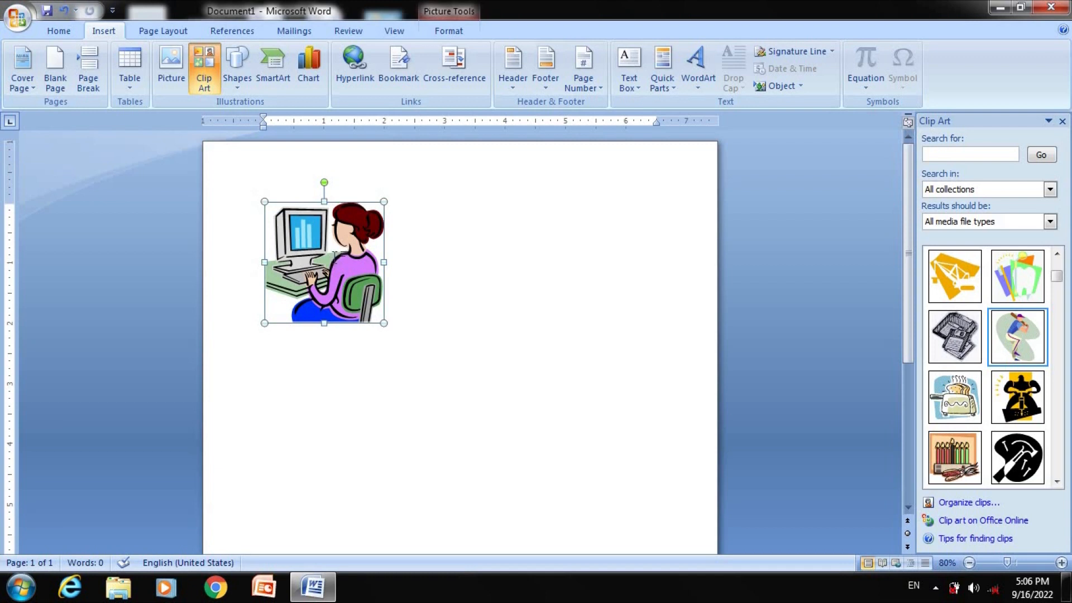
key(Delete)
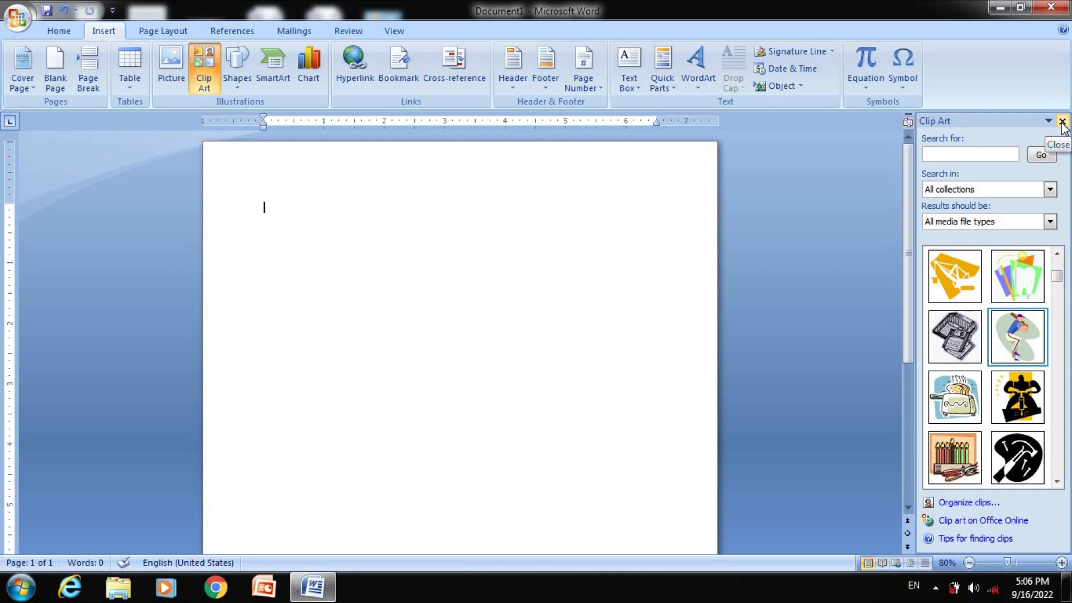
Close the Clip Art pane and draw an empty 4.43" by 5.75" rectangle near the page top
click(1061, 122)
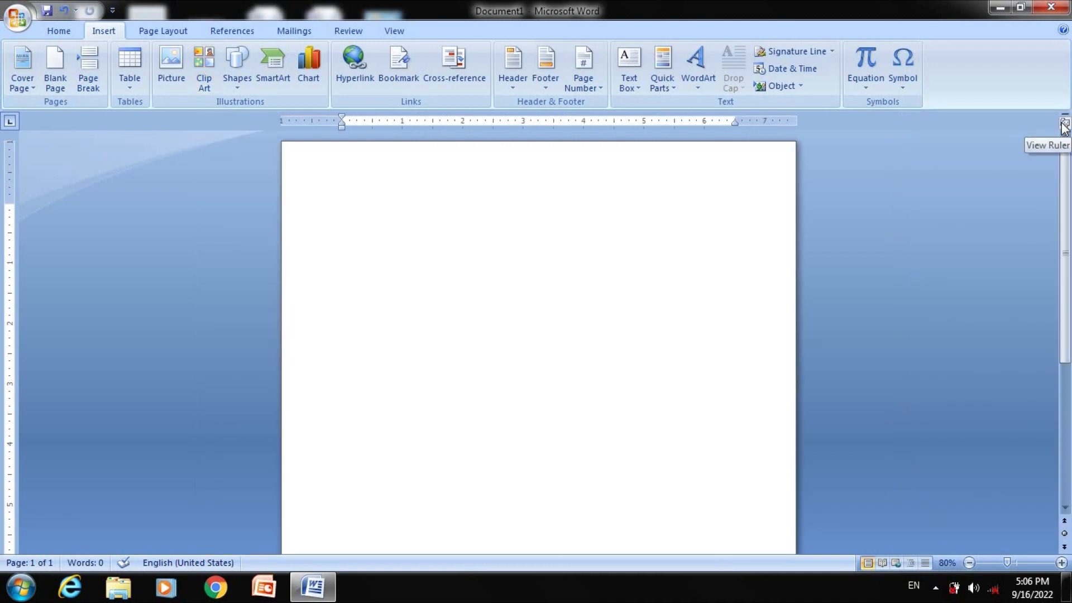
click(234, 87)
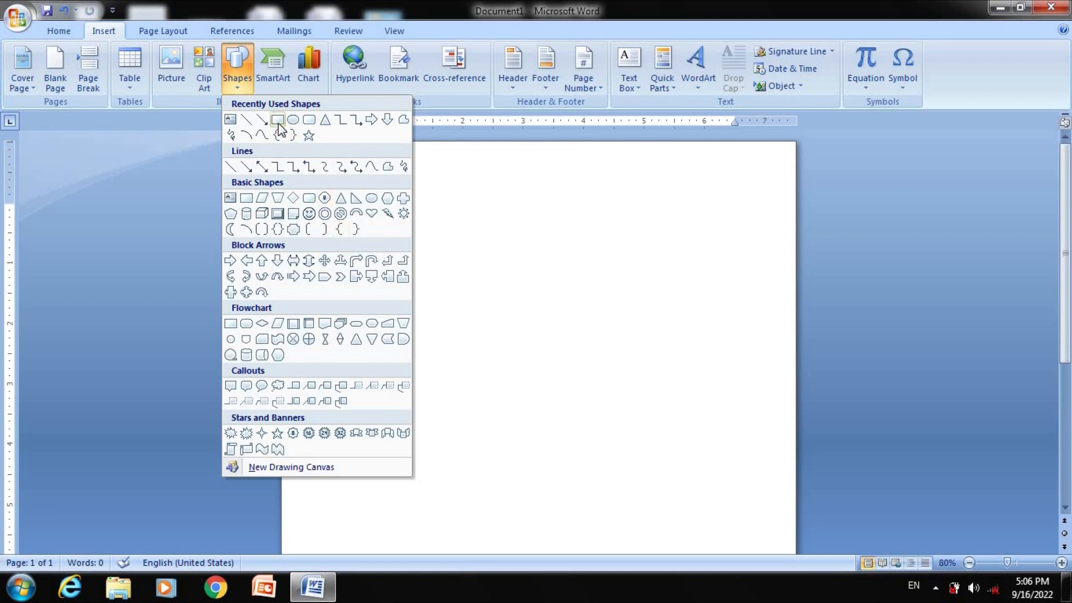
click(278, 123)
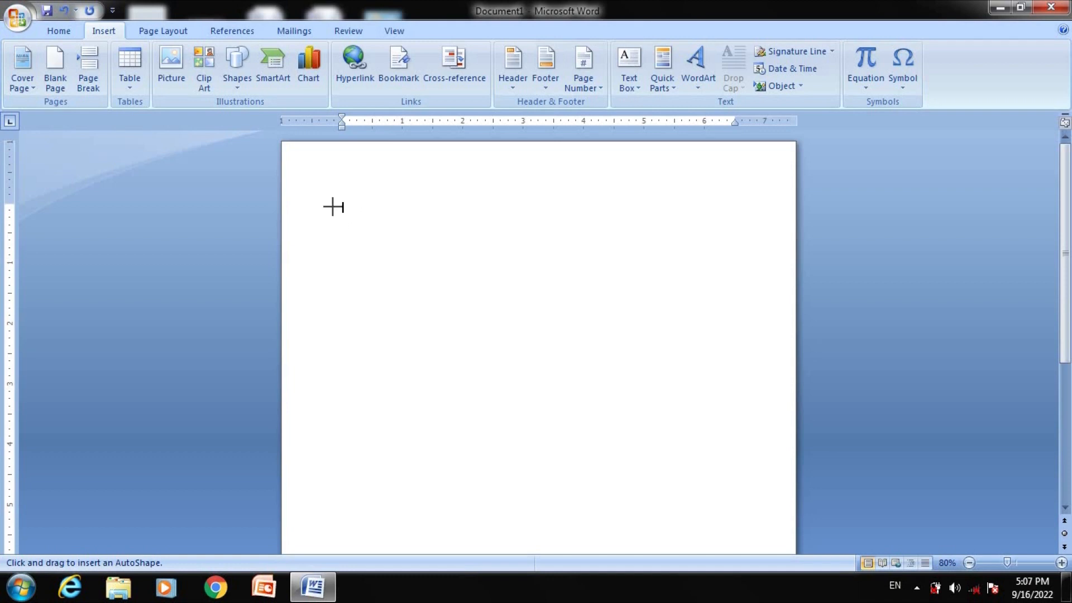
mouse_move(332, 206)
mouse_down()
mouse_move(412, 278)
mouse_move(677, 380)
mouse_move(688, 476)
mouse_move(682, 471)
mouse_up()
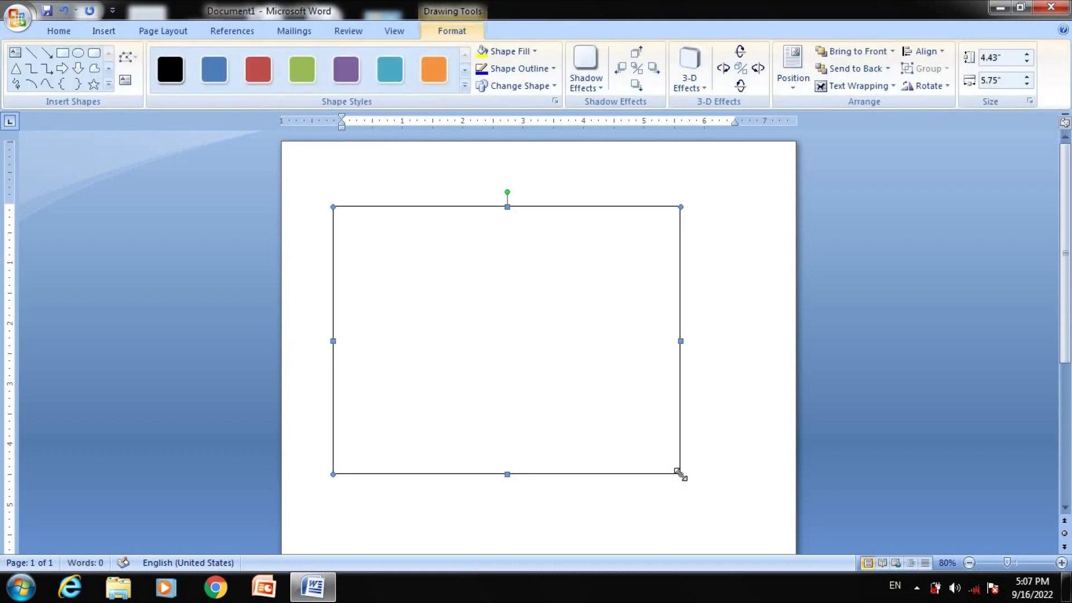
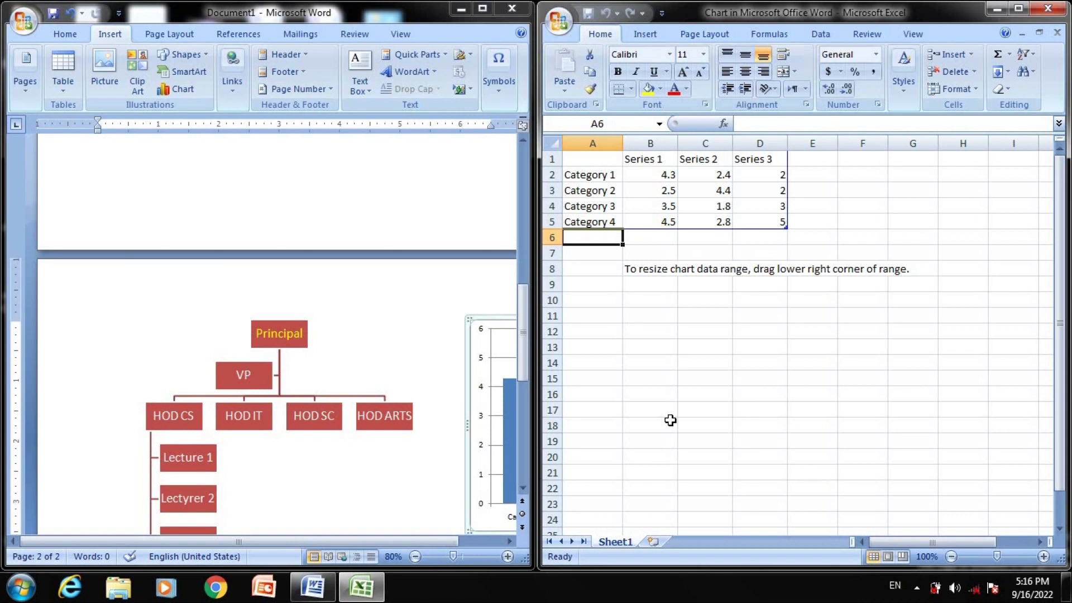
Replace Category 1–4 with the student names ALI, ASLAM, RAZA and AKRAM
click(588, 175)
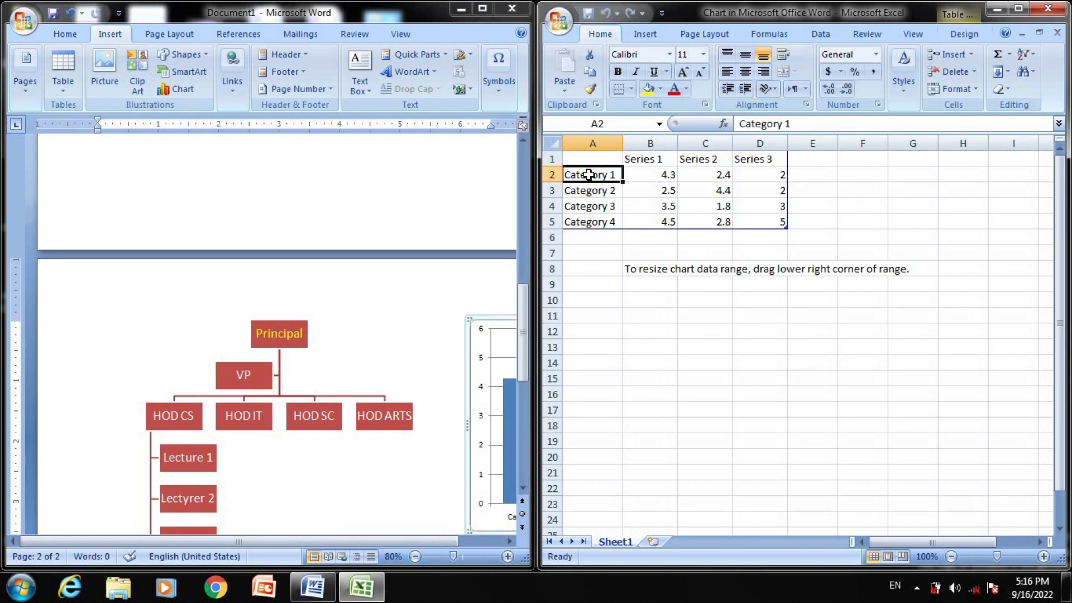
text(ALI)
key(Return)
text(ASLAM)
key(Return)
text(RAZA)
key(Return)
text(A)
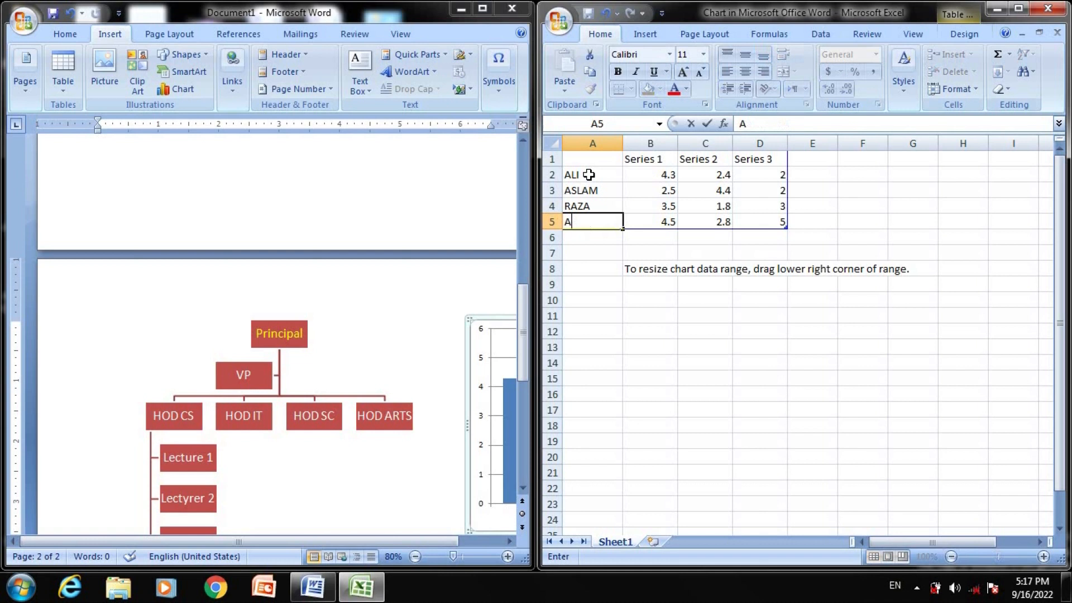
text(KRAM)
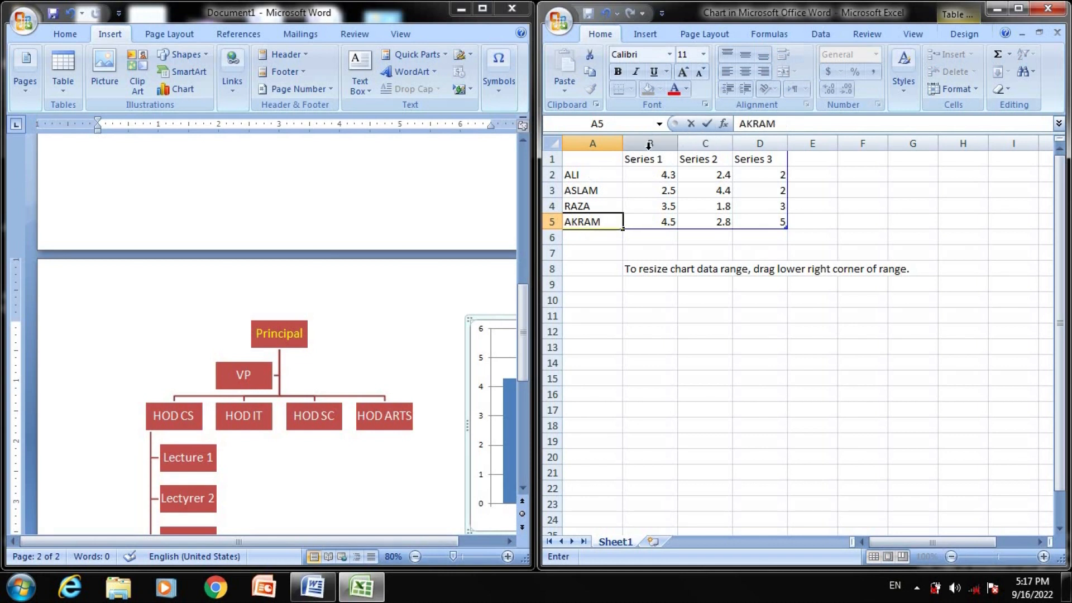
Head the series columns ENG, URDU and PHY, then close the Excel data sheet
click(635, 161)
text(ENG)
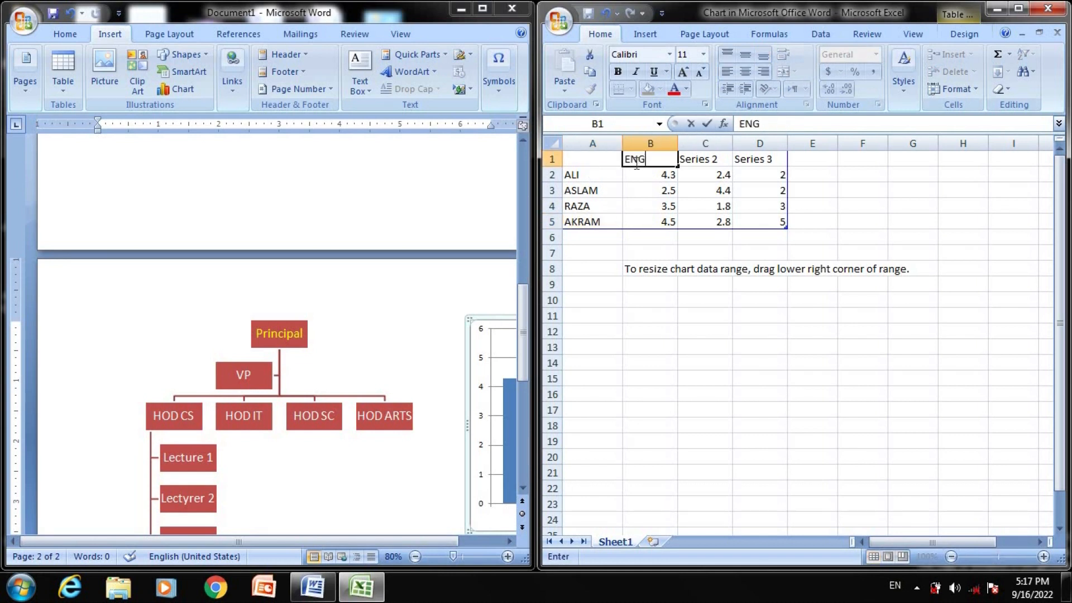
key(Tab)
text(URDU)
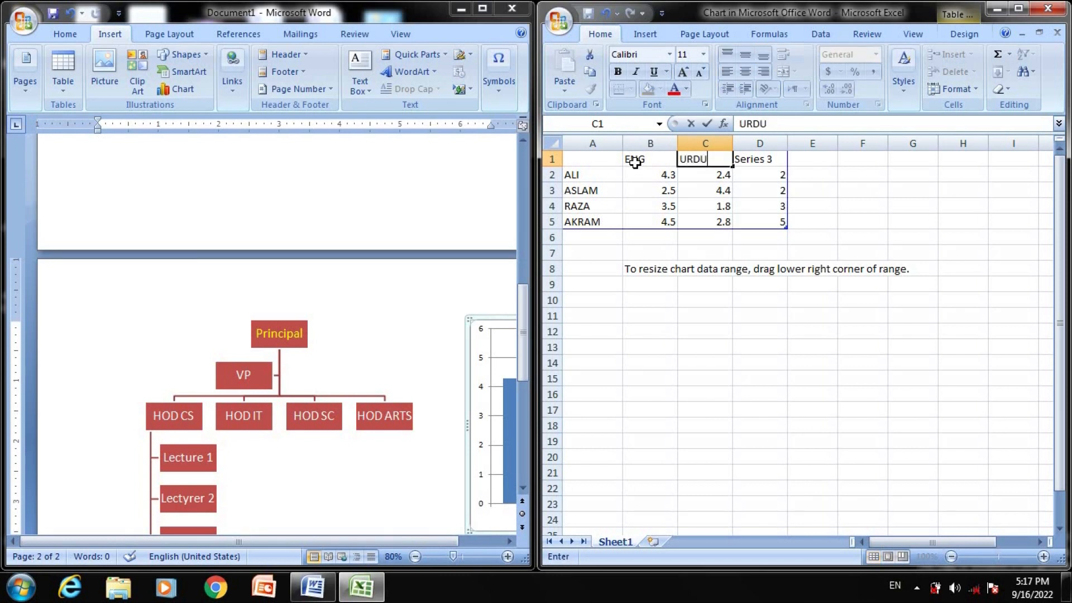
key(Tab)
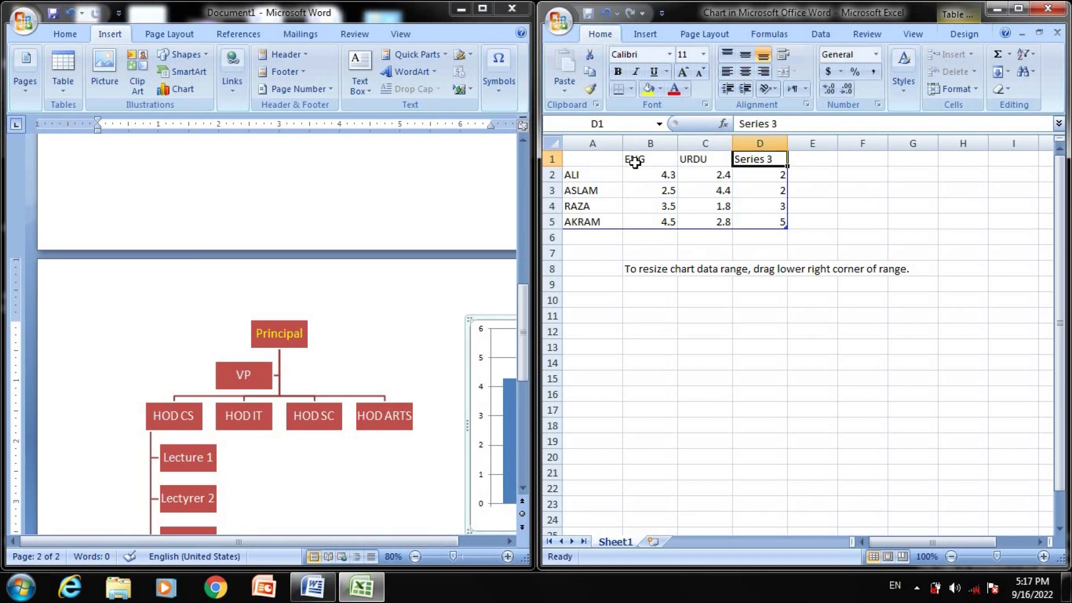
text(PHY)
key(Return)
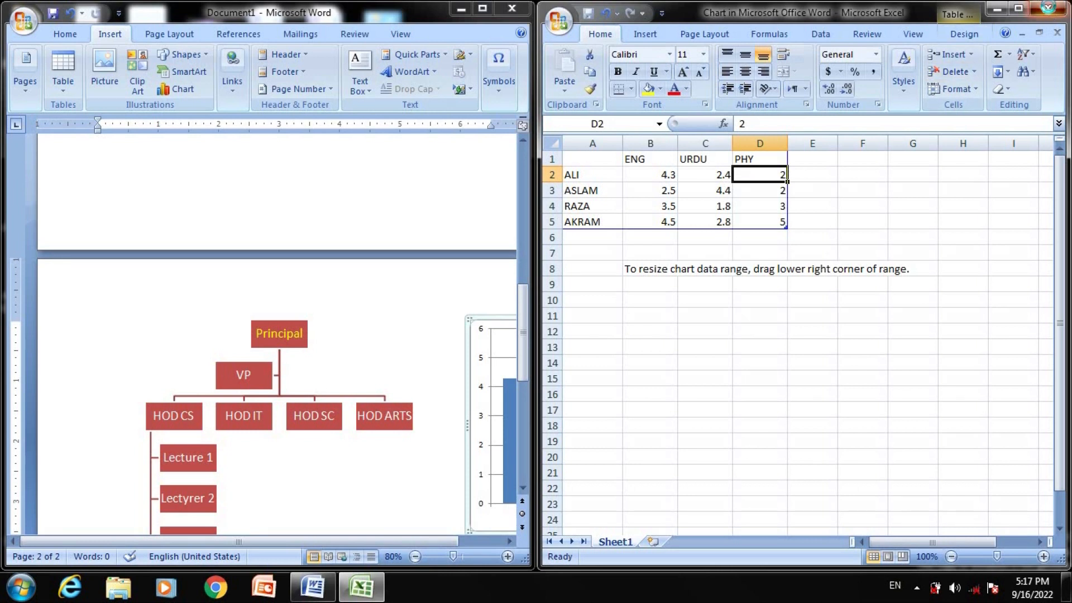
click(1050, 9)
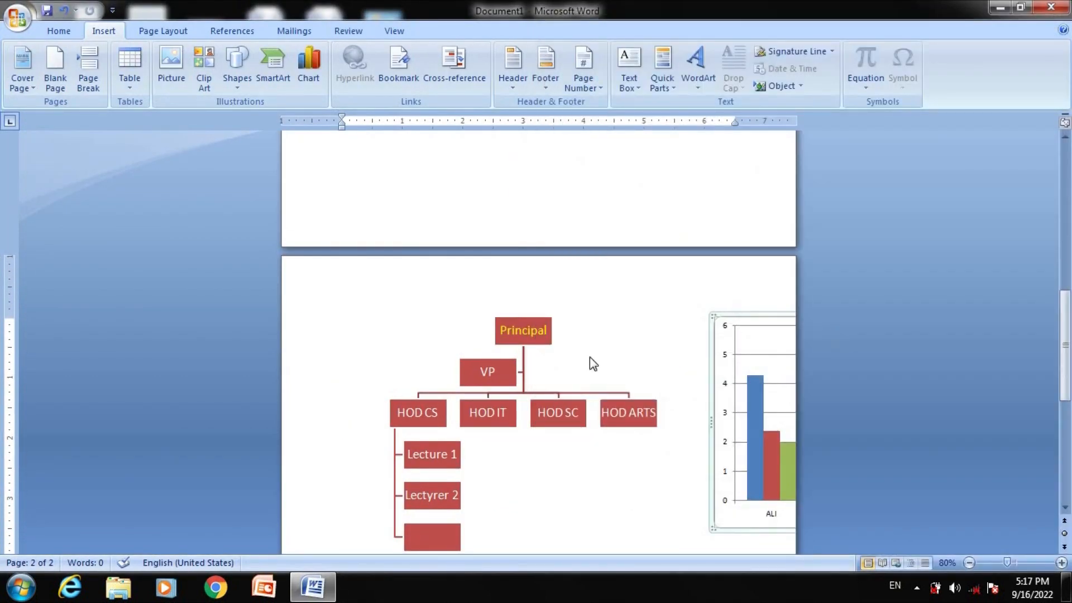
Delete the Principal box, then delete the entire org chart
click(550, 331)
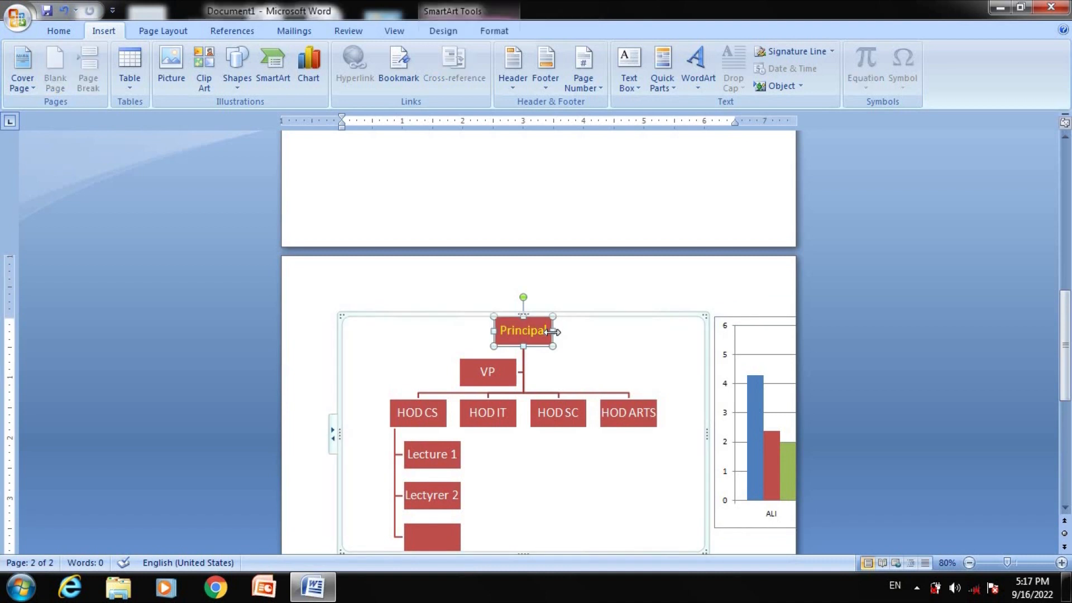
key(Delete)
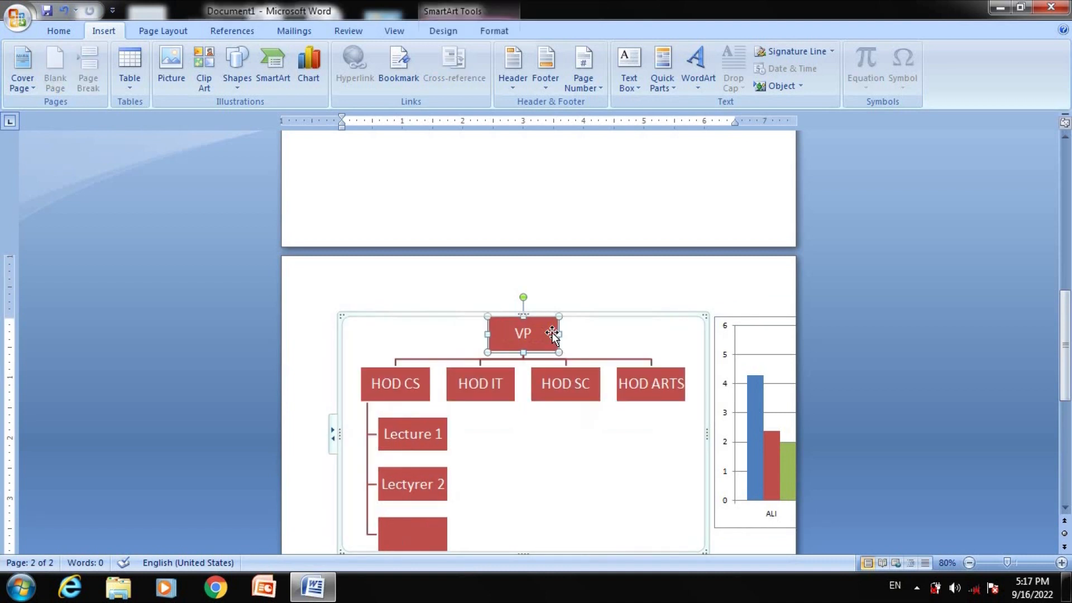
click(426, 318)
key(Delete)
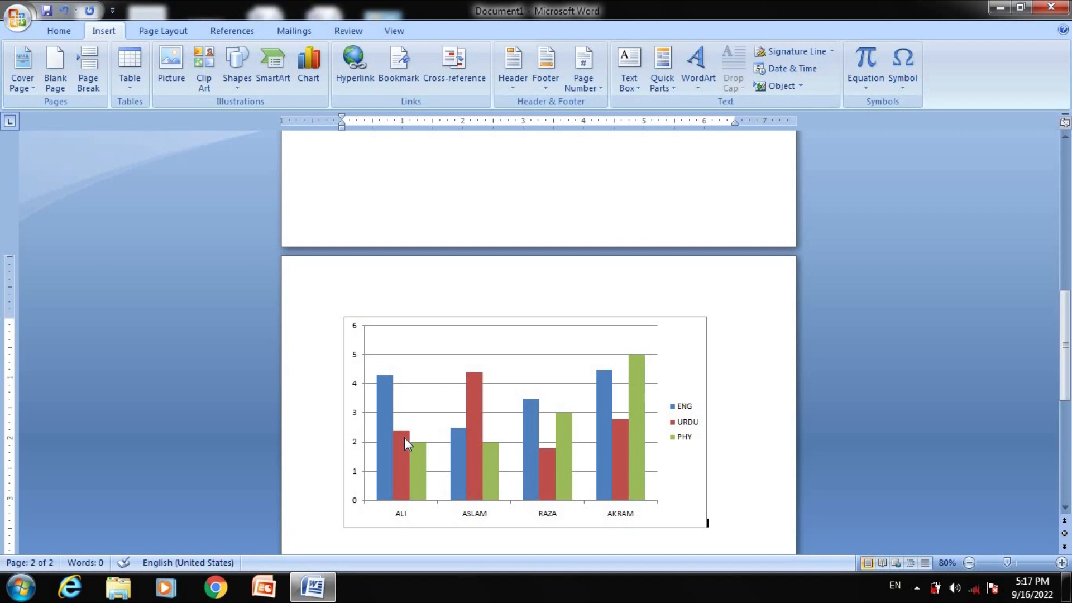
Reopen the chart data and add student ANWAR in row 6 with ENG, URDU and PHY marks of 5
right_click(500, 389)
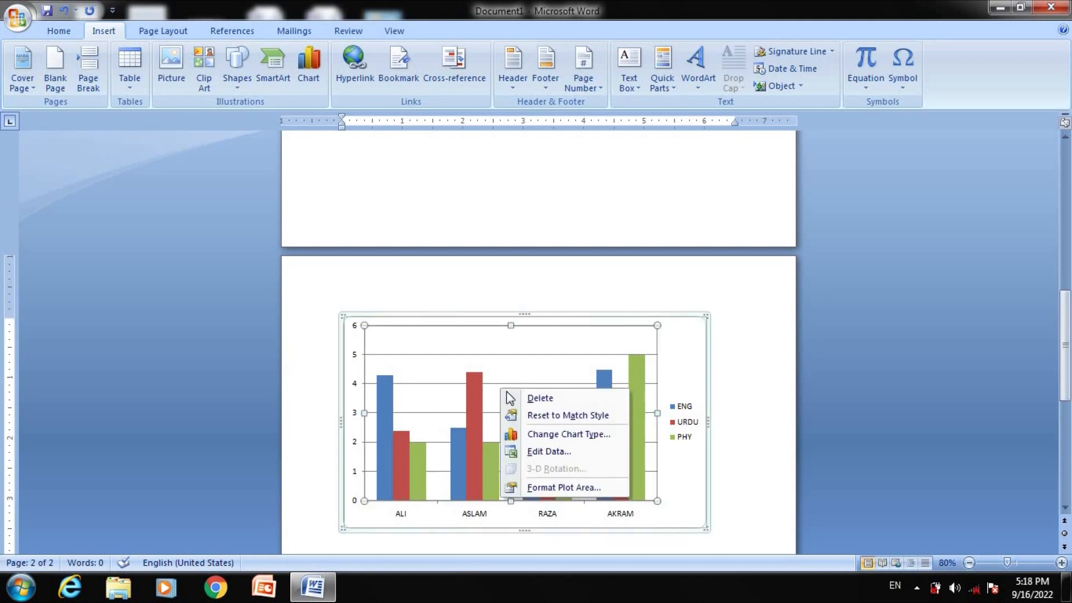
click(550, 452)
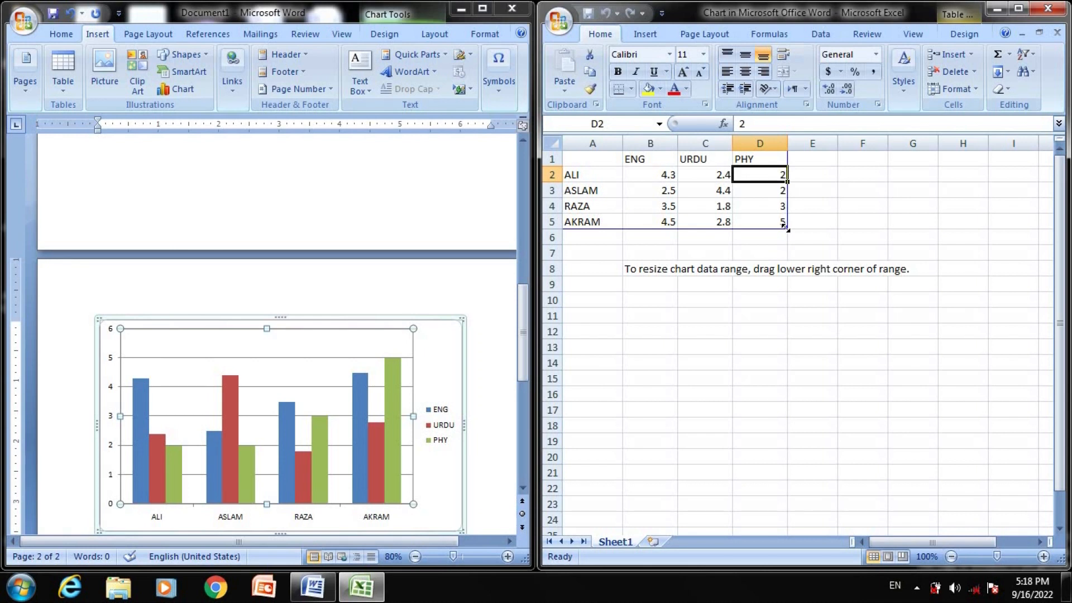
drag(784, 226, 784, 247)
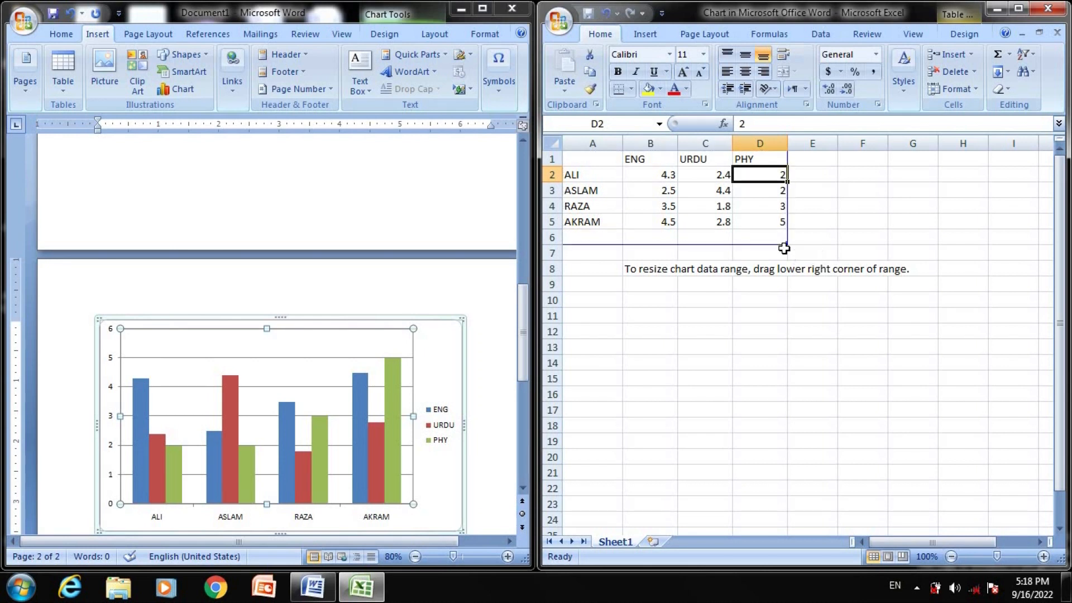
click(585, 237)
text(A)
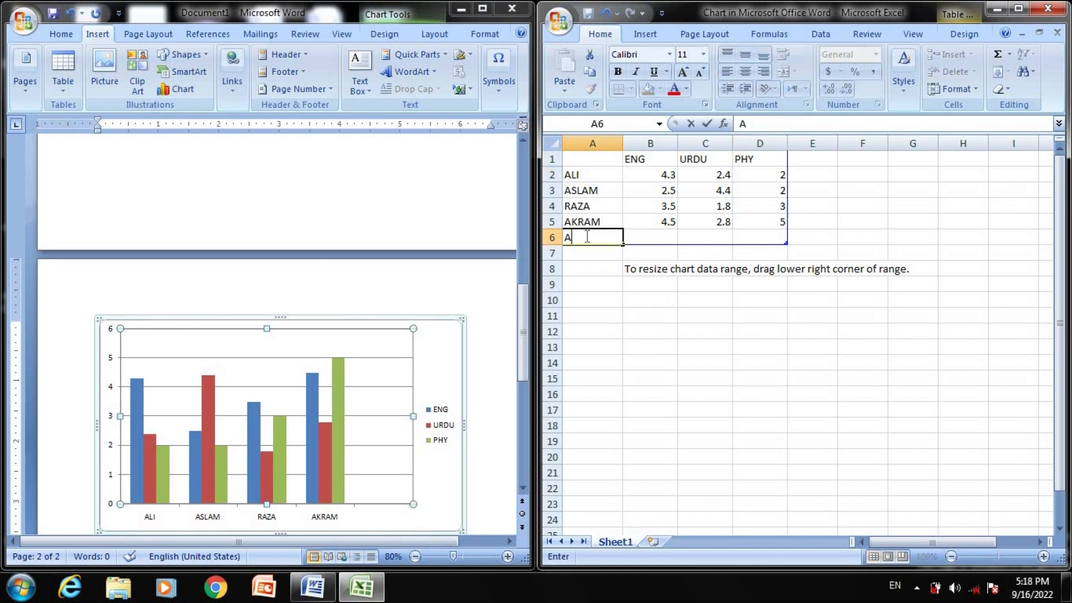
text(NWAR)
click(662, 233)
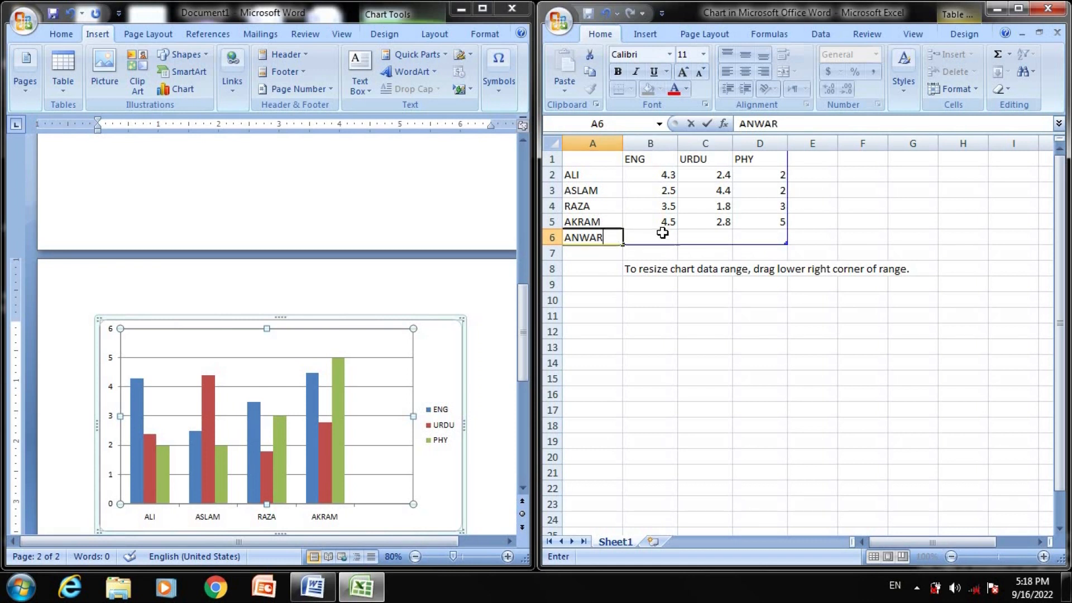
text(5)
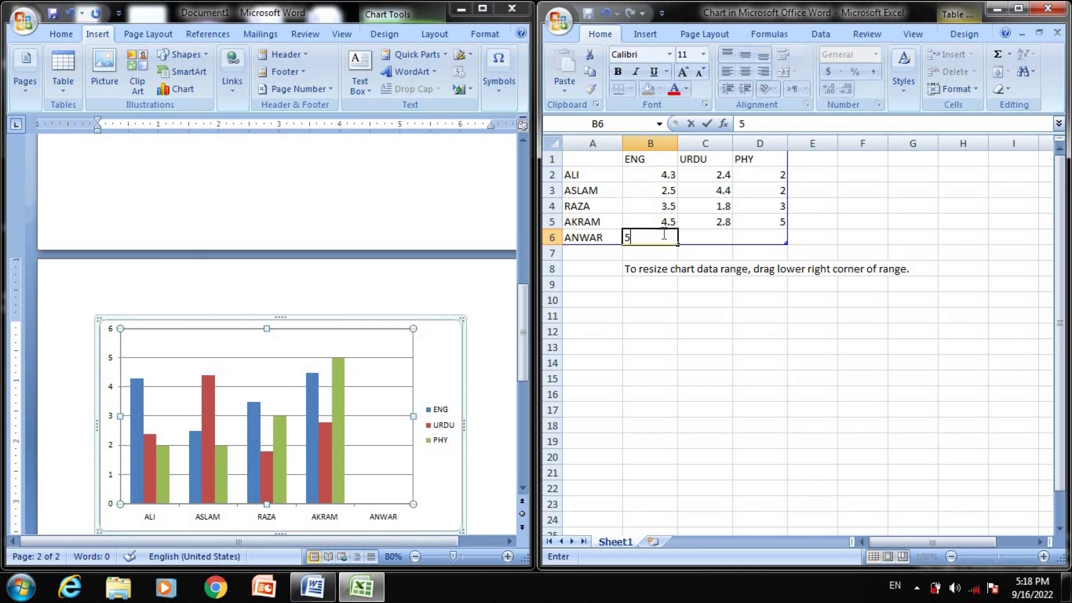
key(Tab)
text(5)
key(Tab)
text(5)
key(Tab)
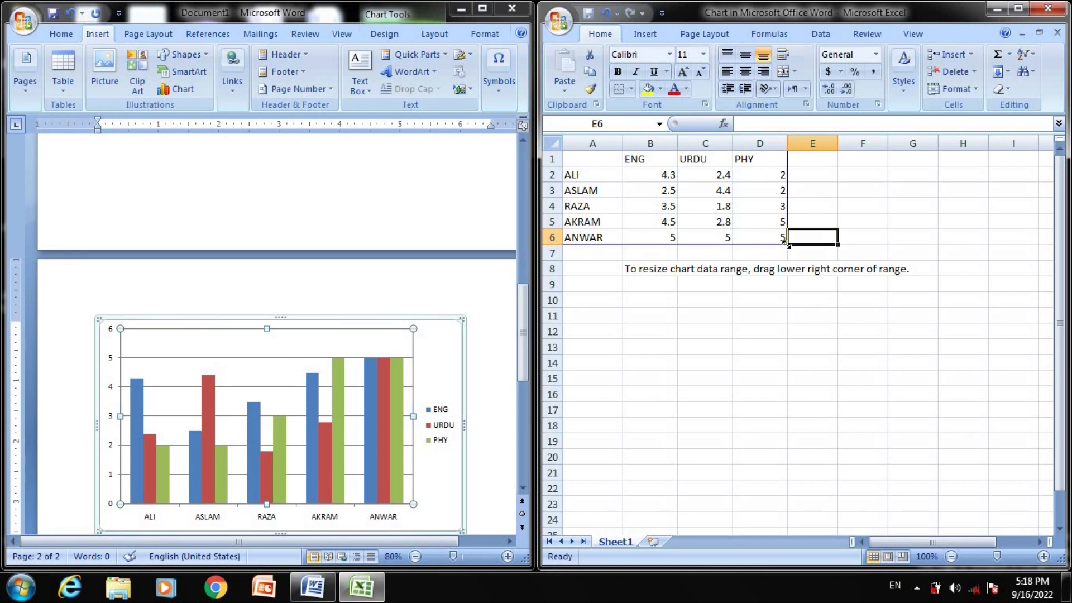
Extend the data range to column E, head it CHEM, fill 5 for every student, and close Excel
drag(785, 241, 839, 243)
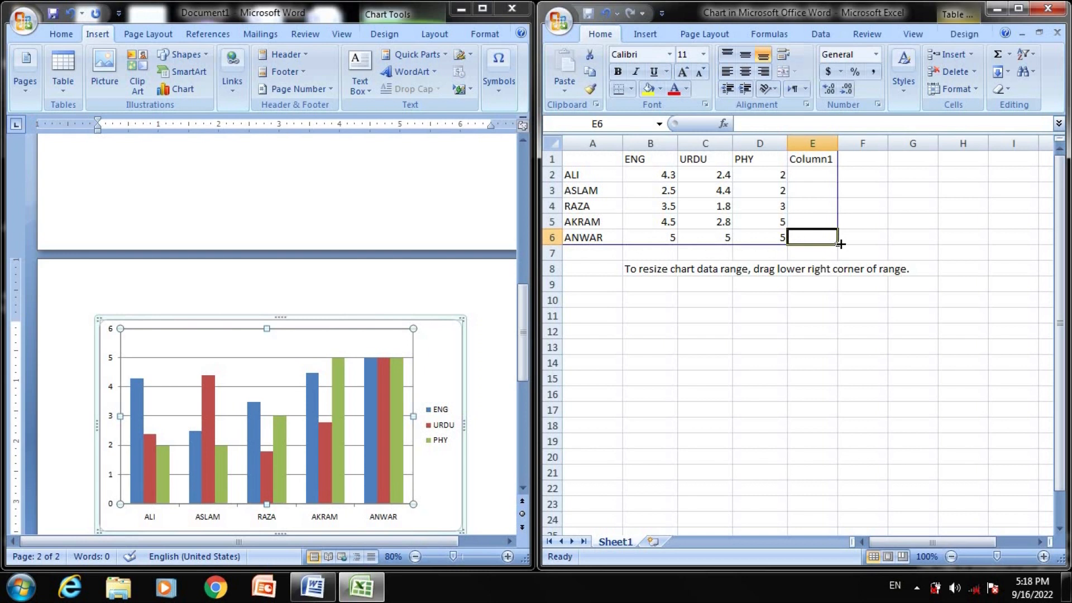
click(811, 159)
text(CHE)
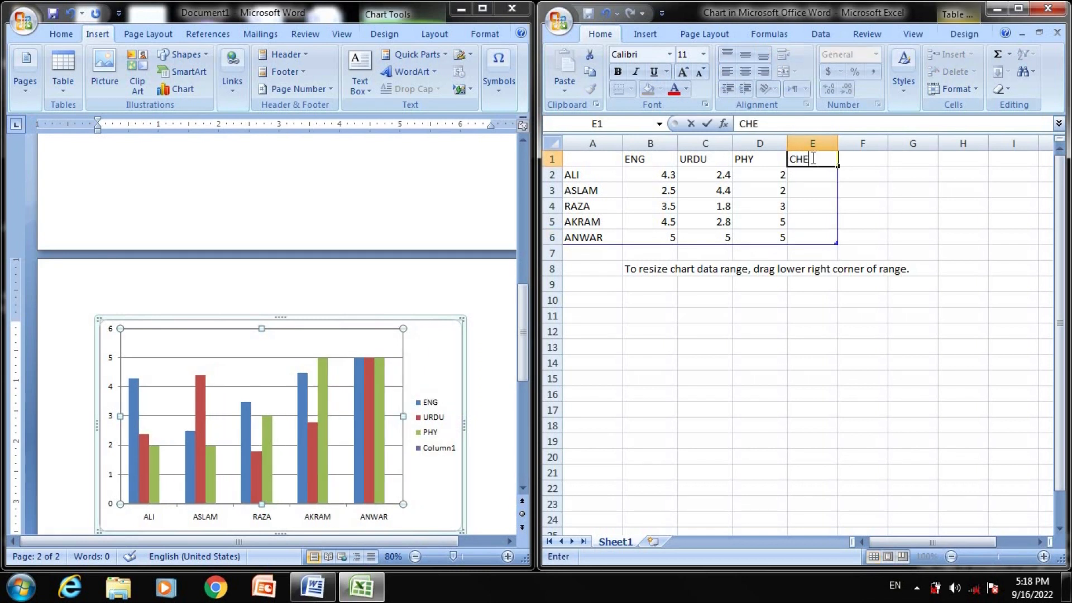
text(M)
key(Return)
text(5)
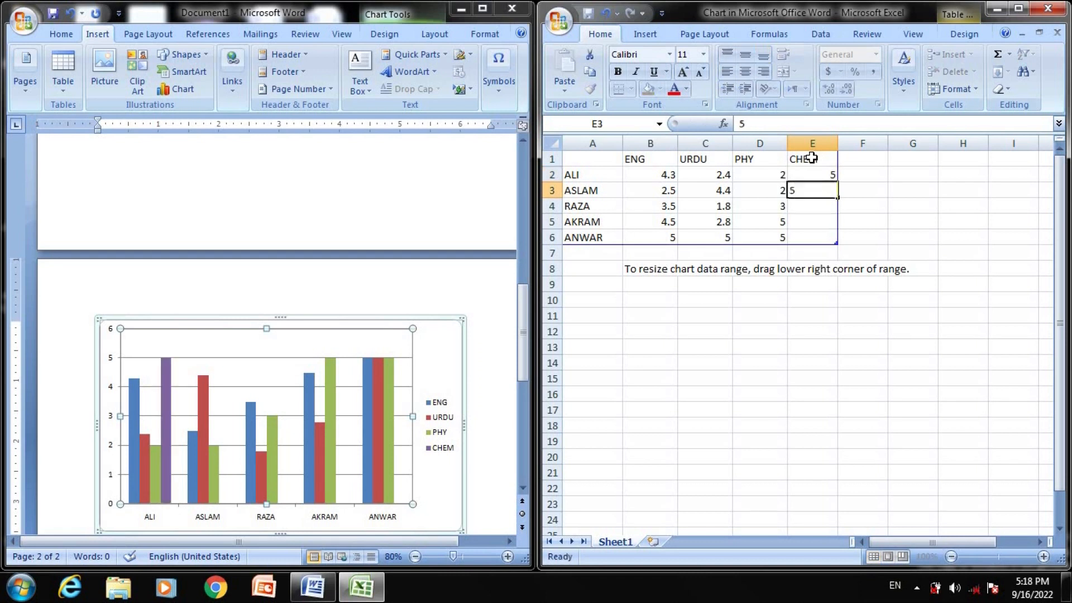
text( 5 5 5 5)
key(Return)
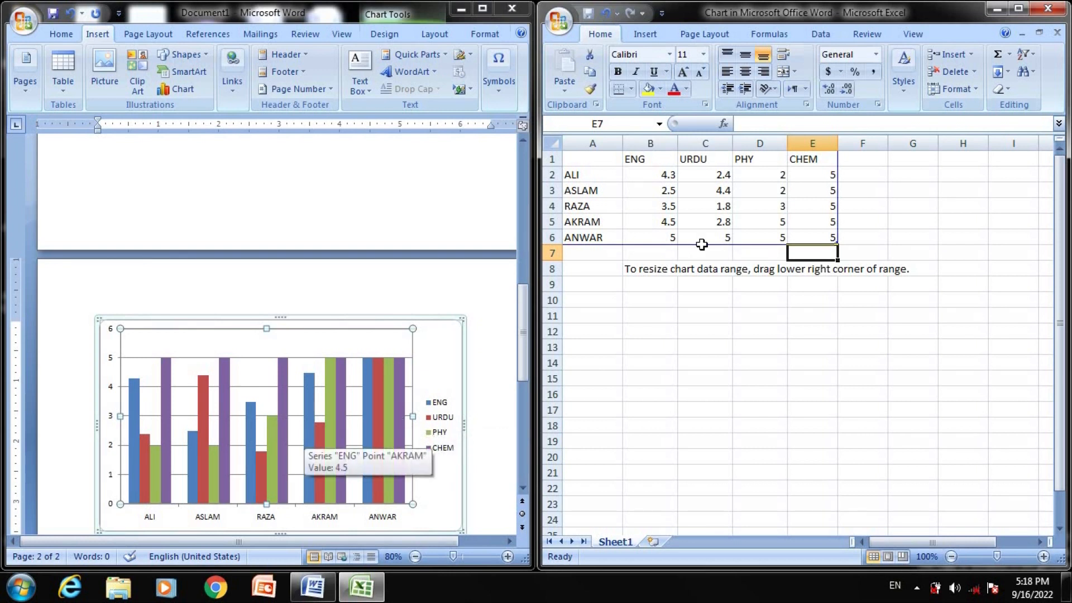
click(1050, 9)
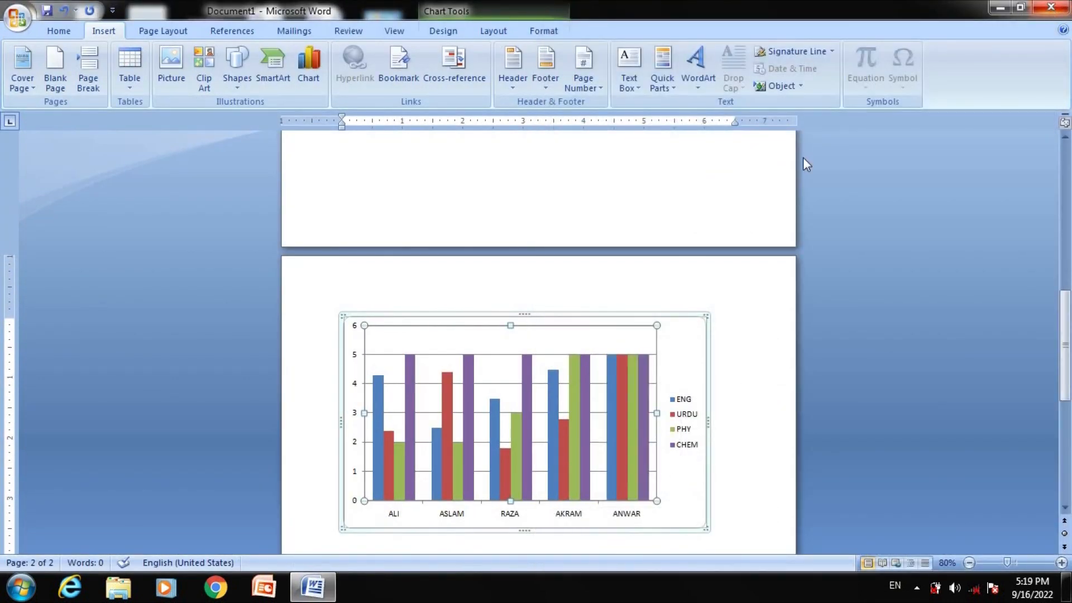
Select the CHEM bars and plot area, view the Chart Tools Layout and Format options, then deselect the chart
click(526, 406)
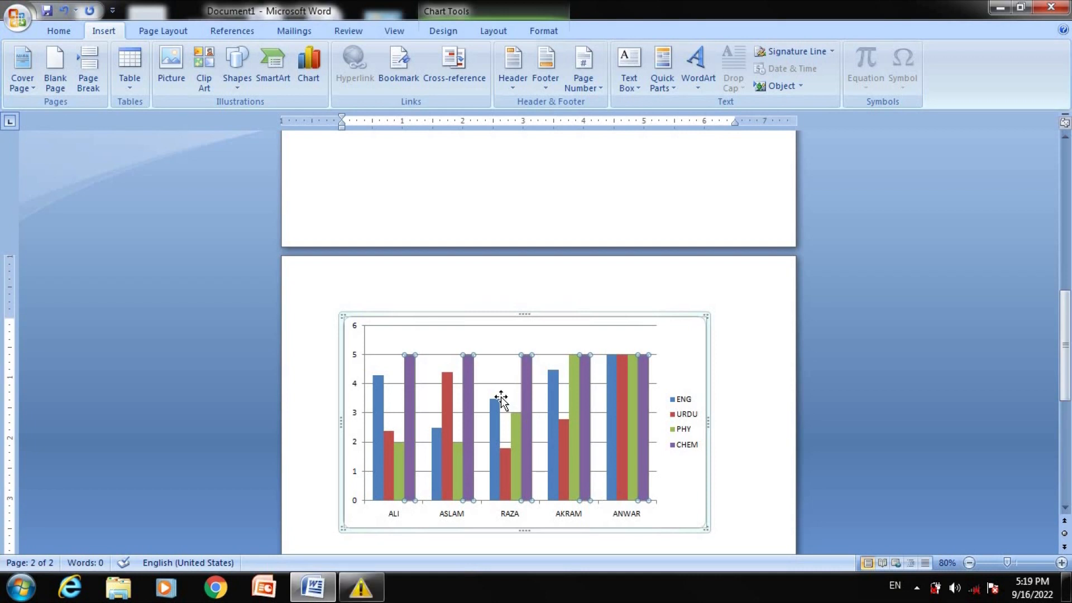
click(500, 398)
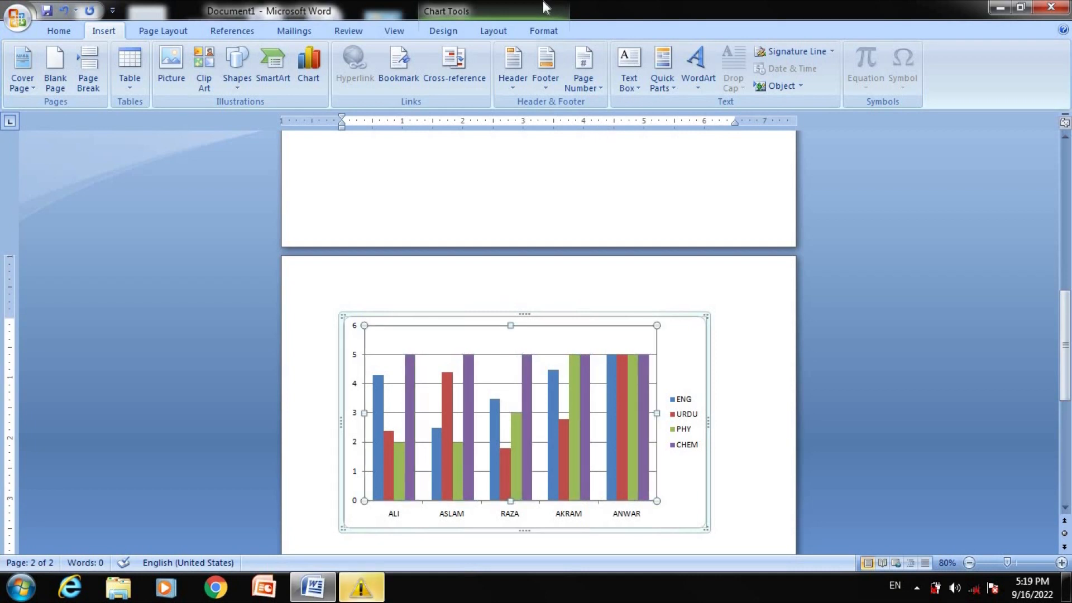
click(495, 34)
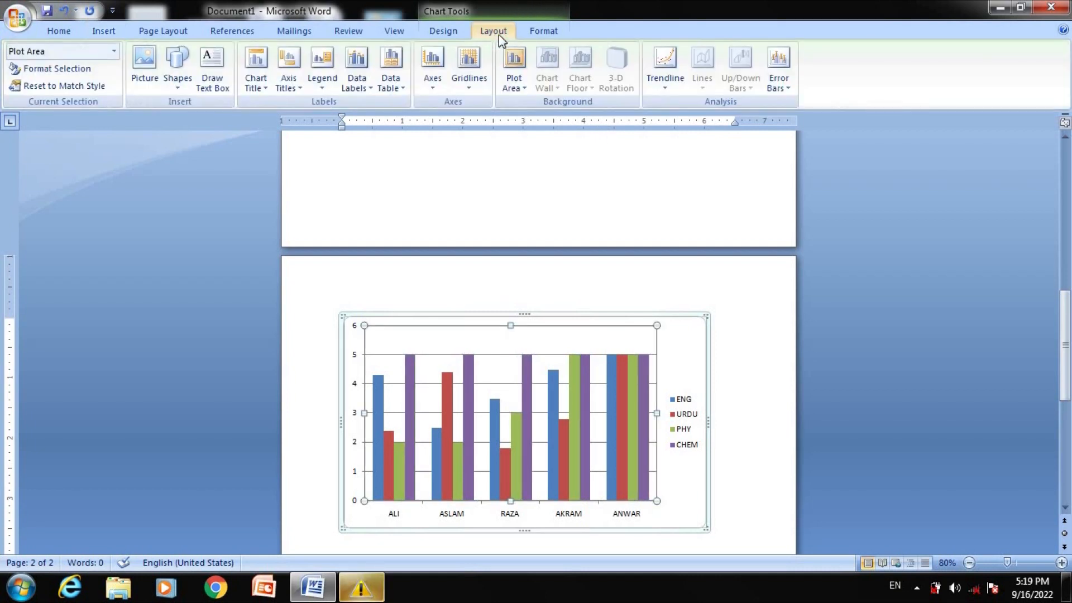
click(544, 34)
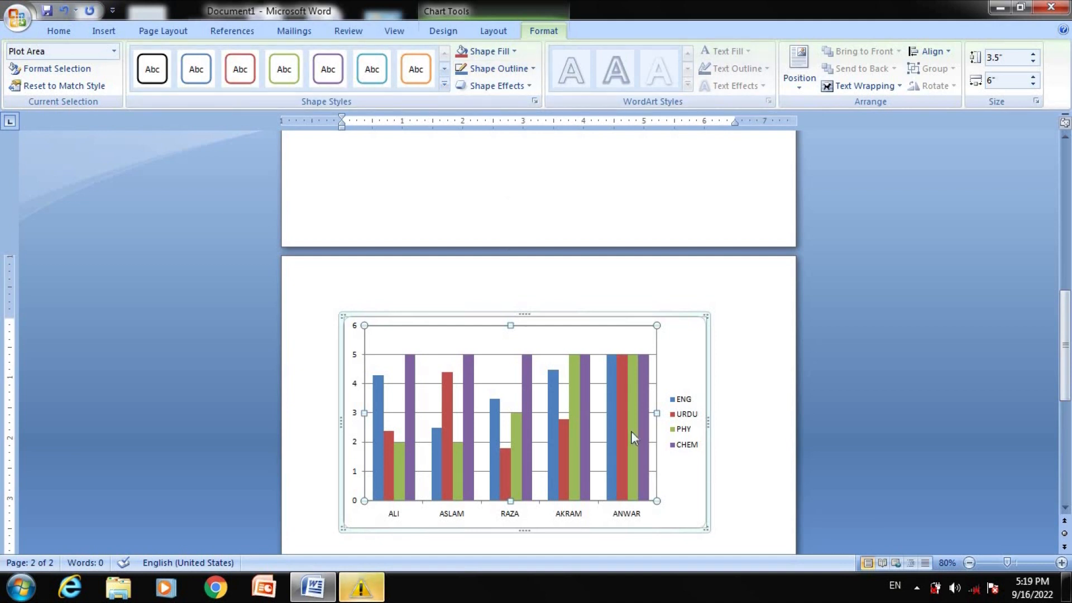
click(735, 473)
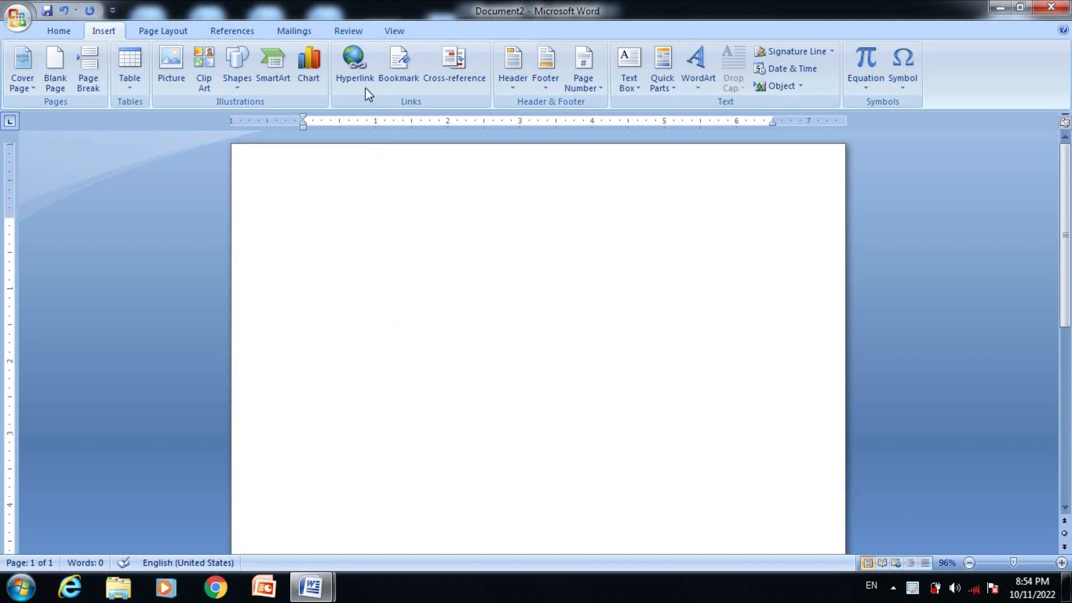
Insert a hyperlink to the 'Words seem plural but singular in use' file
click(353, 71)
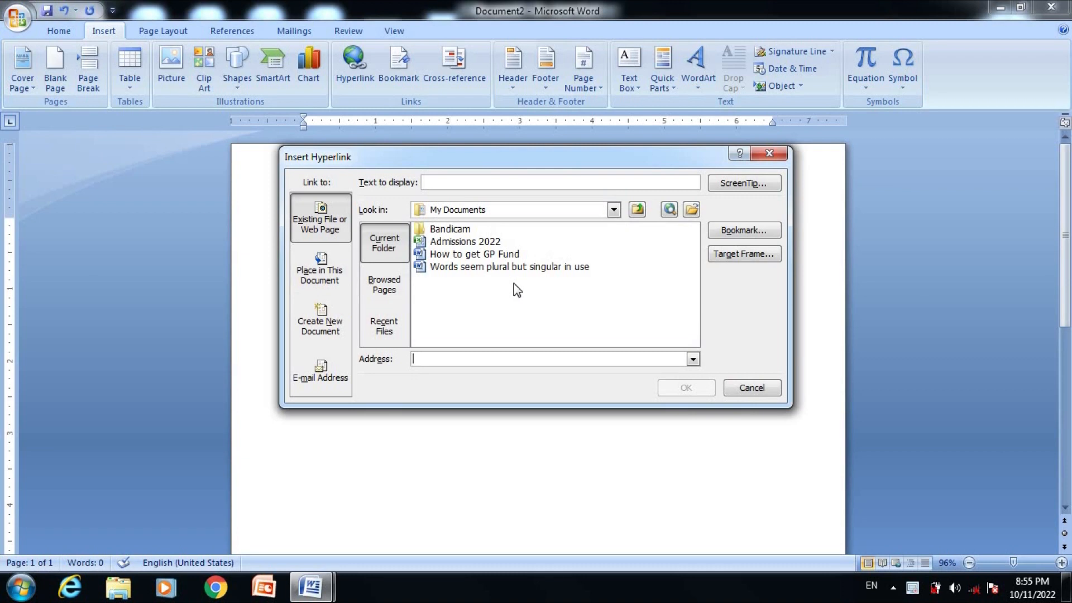
click(453, 267)
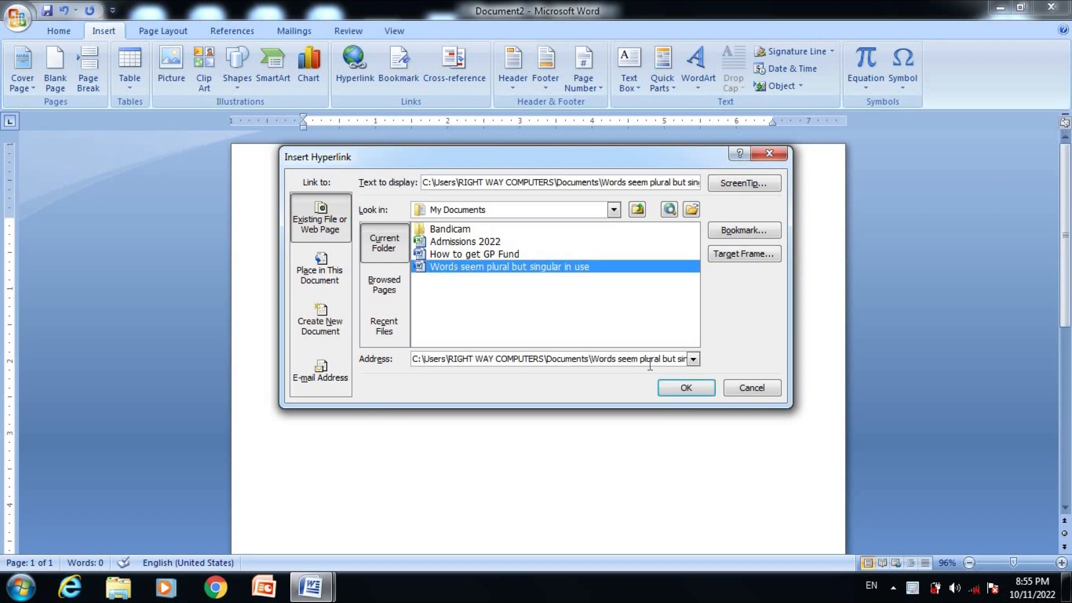
click(684, 389)
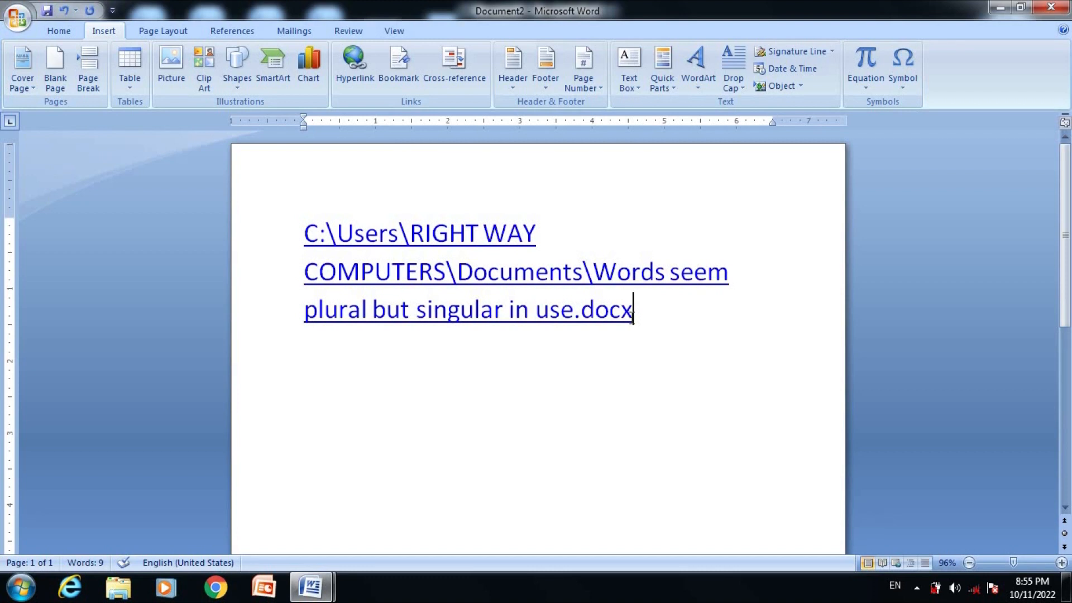
Follow the hyperlink, accept the security notice, and maximize the linked document
ctrl+click(464, 313)
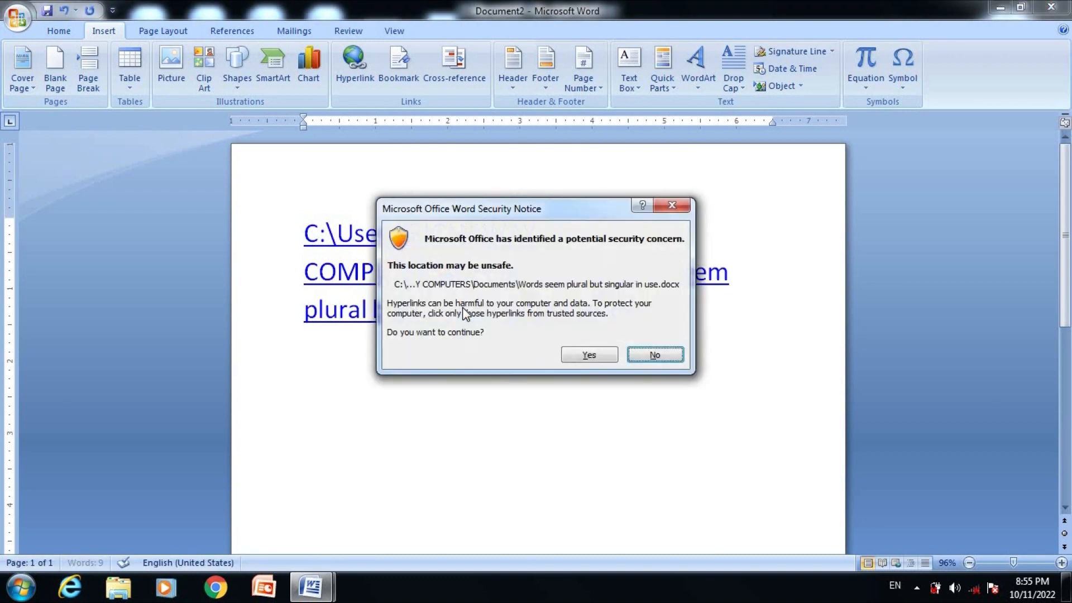
click(589, 357)
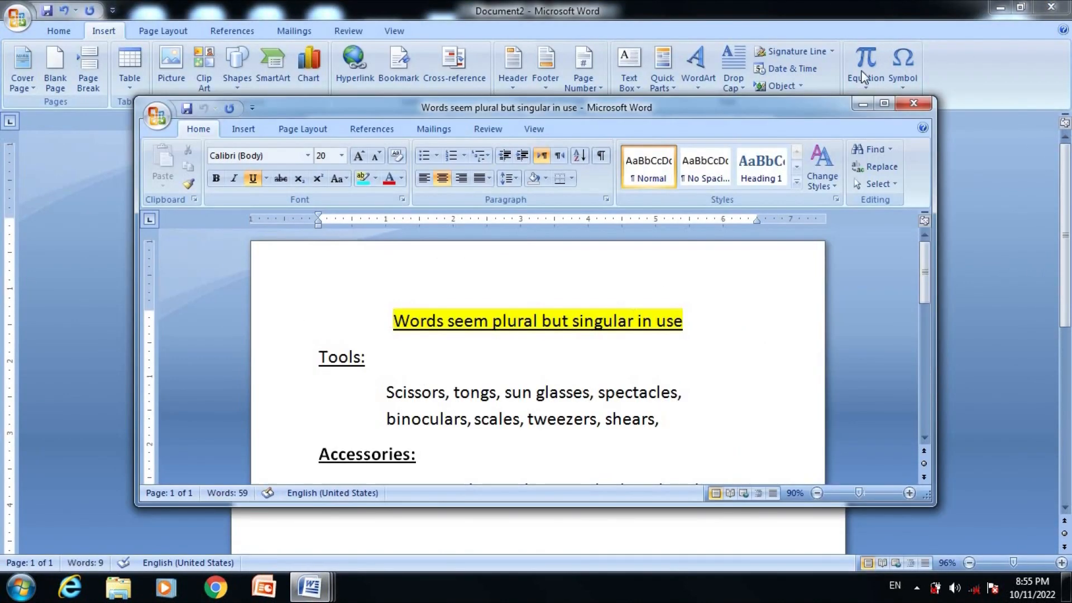
click(883, 105)
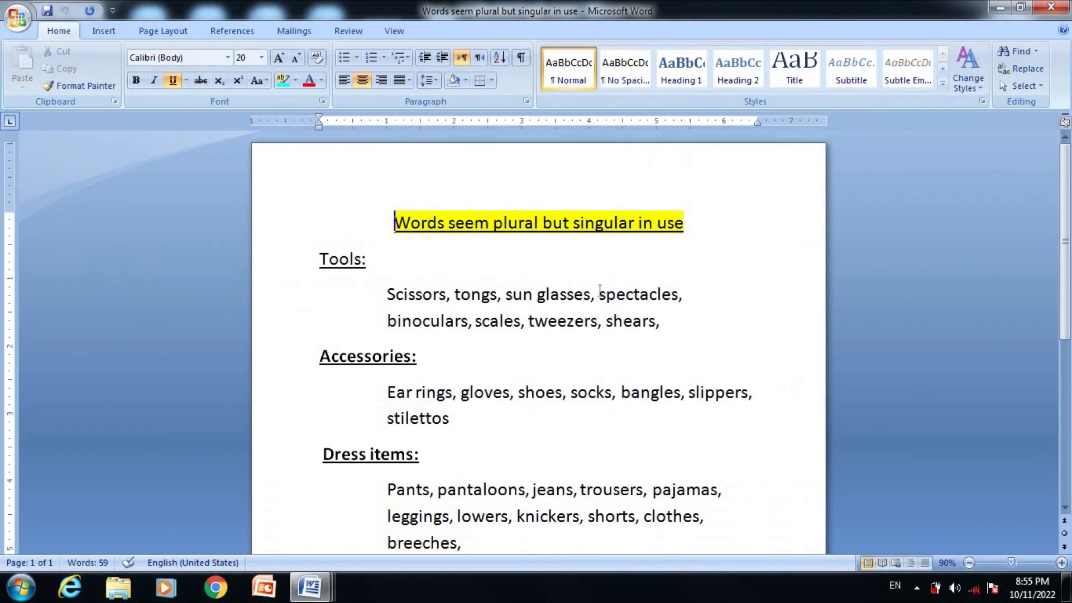
Jump to the end of the linked document and back to the top
click(524, 362)
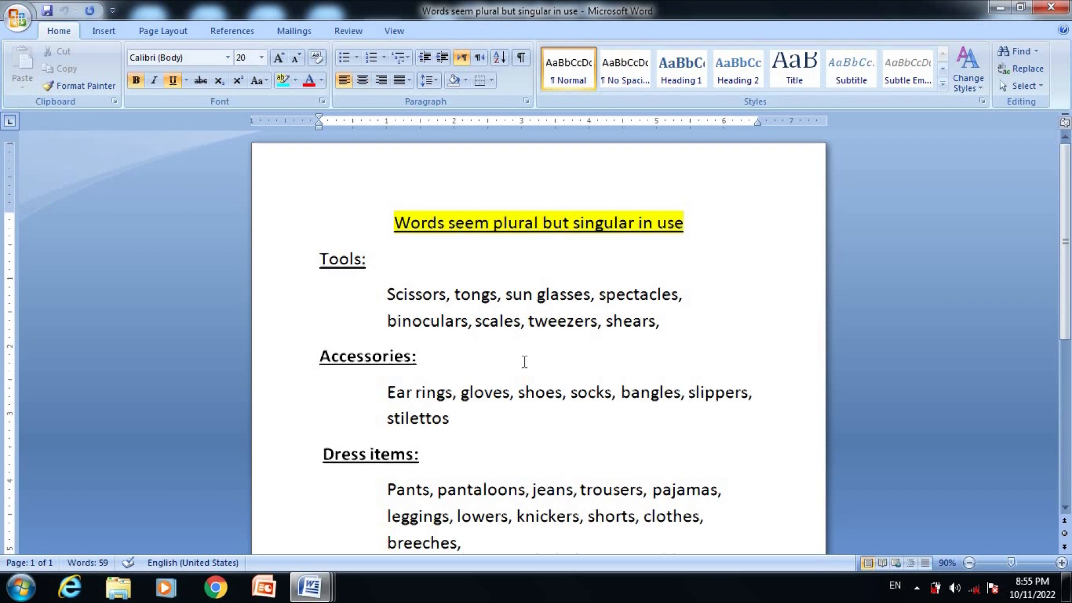
key(ctrl+End)
key(ctrl+Home)
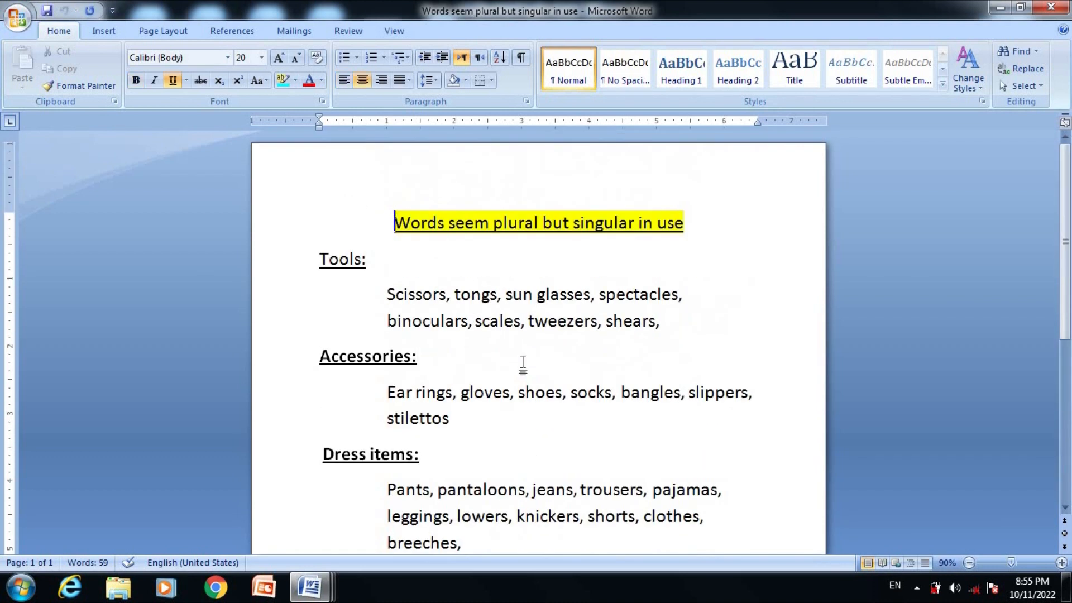
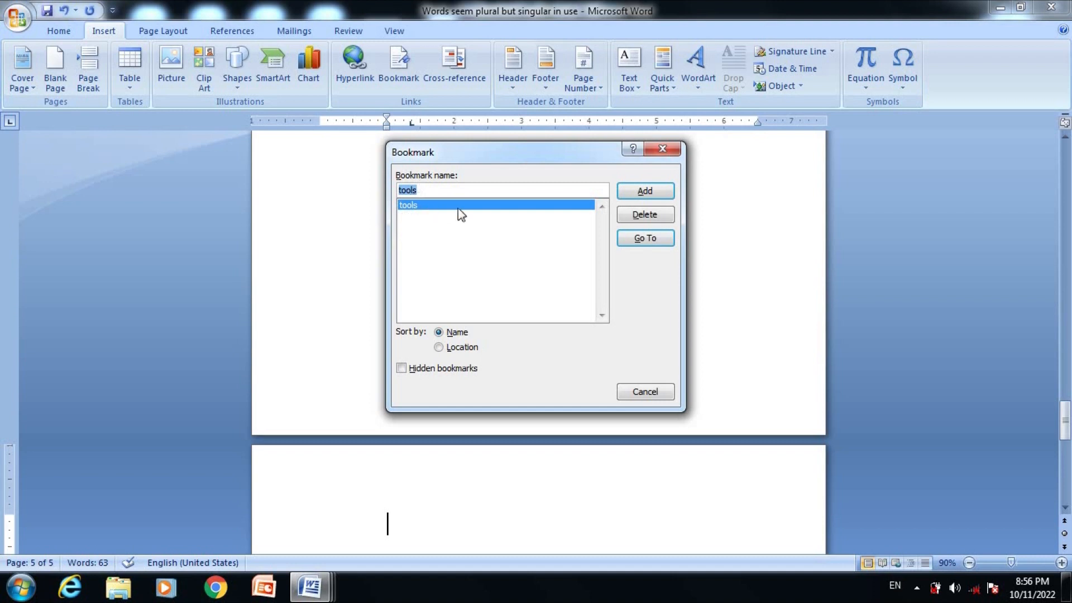
Go to the 'tools' bookmark at the Tools: heading, close the Bookmark dialog, and deselect the heading
click(655, 239)
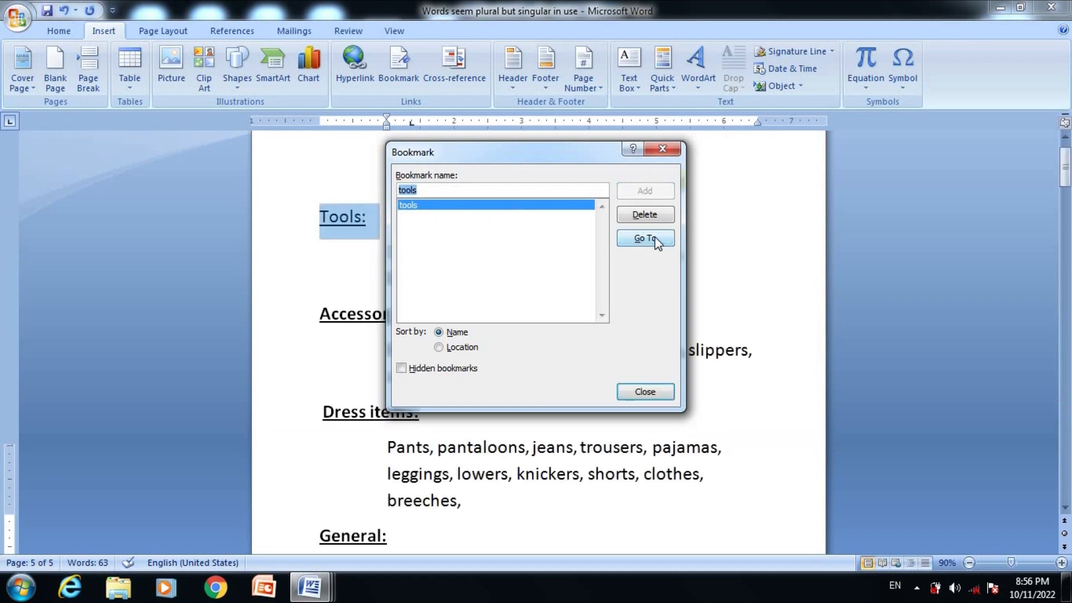
key(Escape)
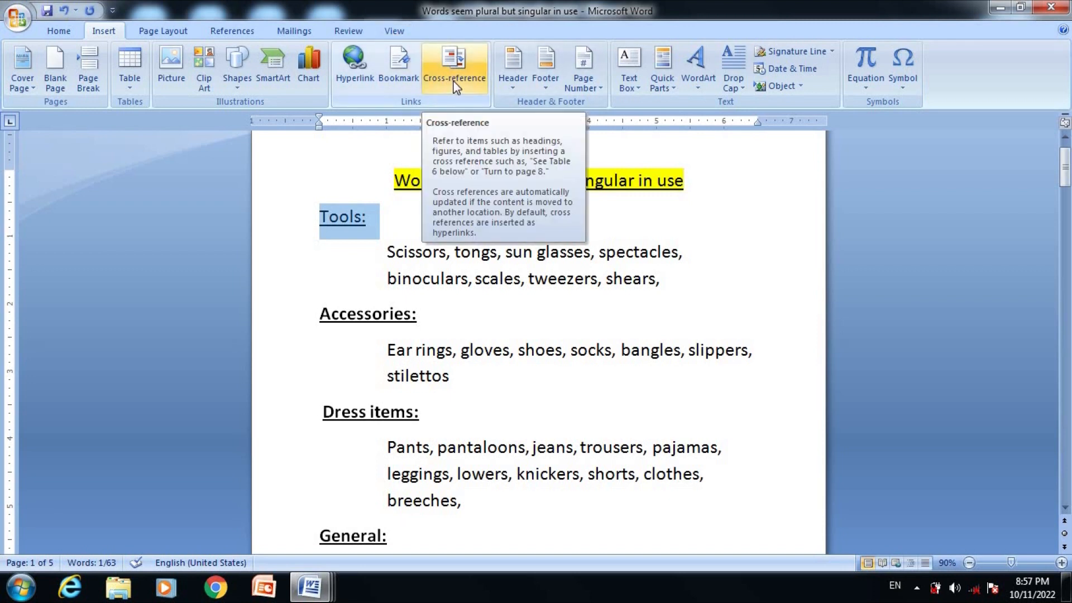
click(511, 424)
scroll(385, 537, down, 12)
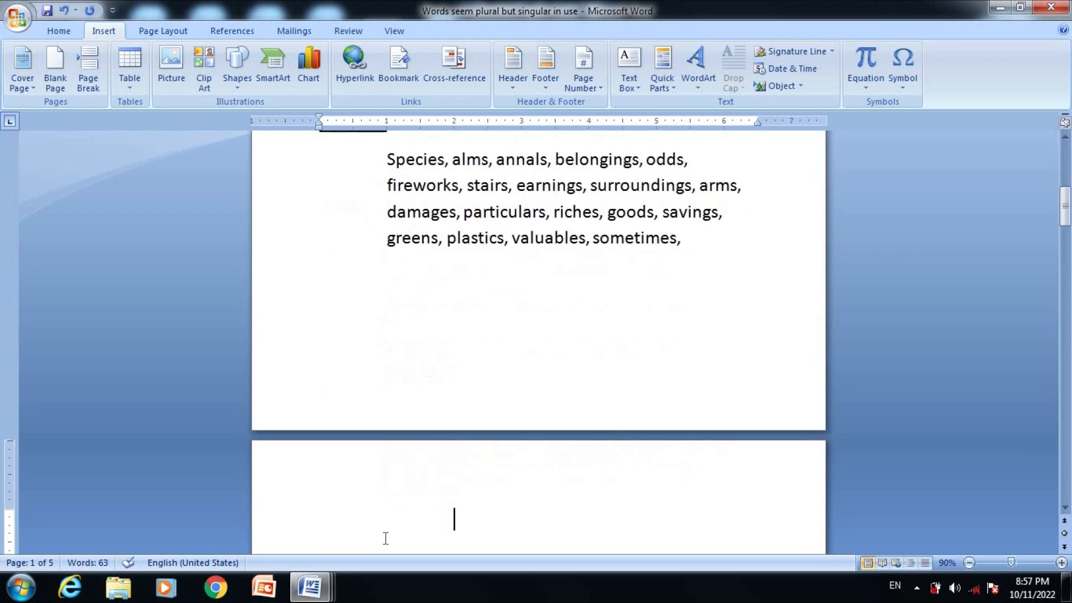
scroll(478, 510, down, 12)
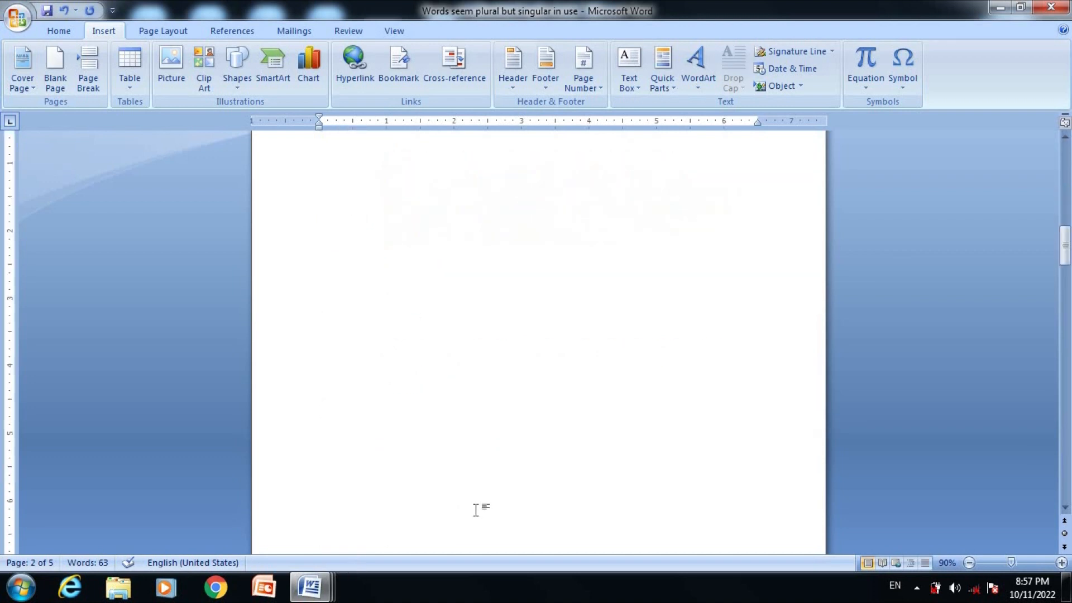
scroll(476, 510, up, 12)
Switch to the Document2 window and delete all of its path text
mouse_move(299, 598)
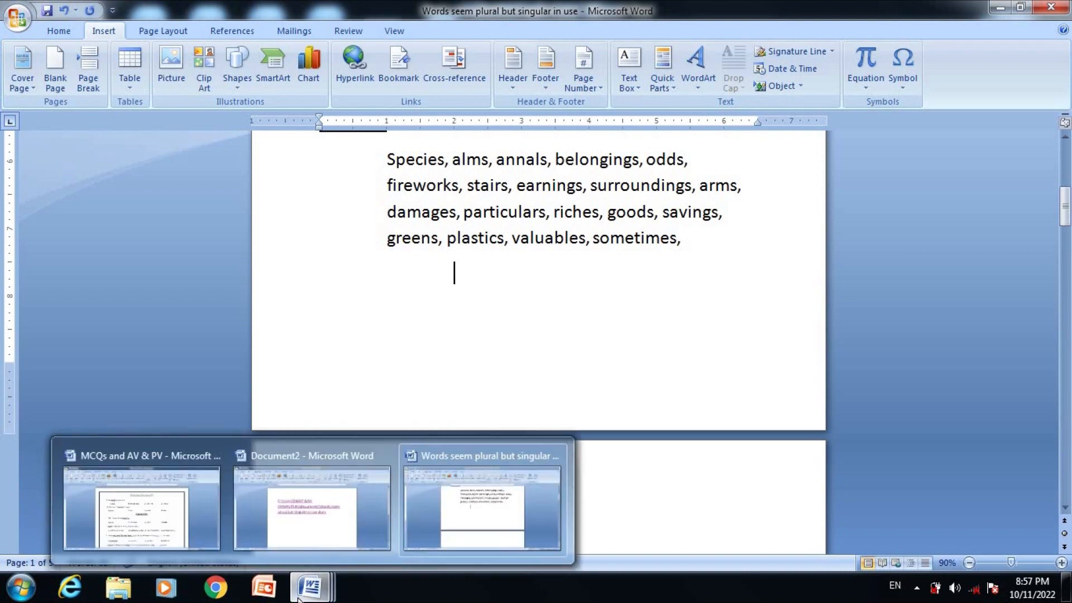
click(323, 531)
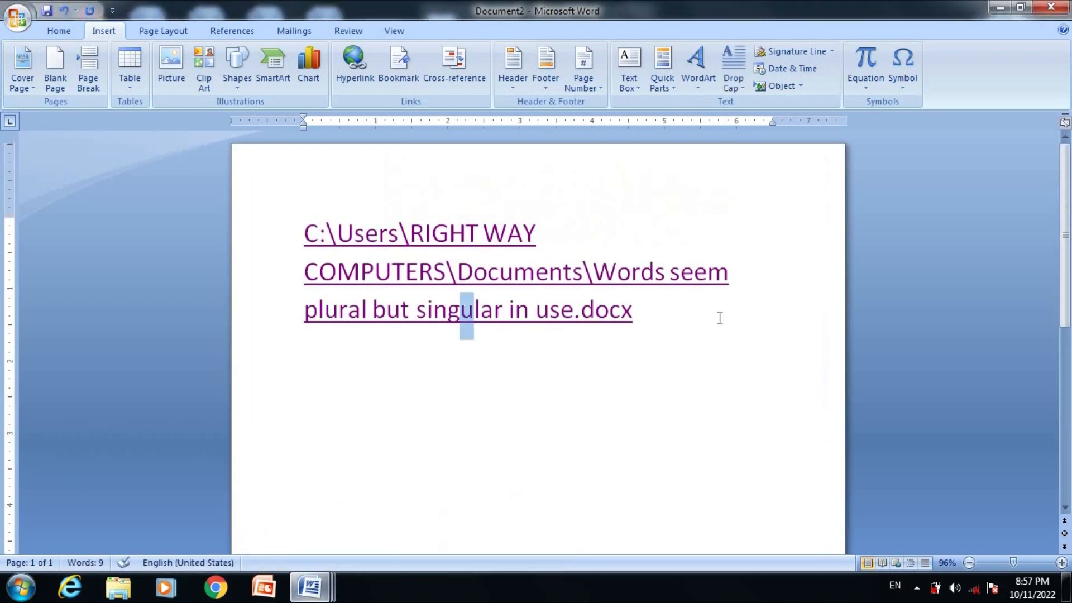
click(657, 312)
key(ctrl+a)
key(Delete)
Type the titles Intro, History of com, Main parts and Devices of comp, each on its own page
text(Intro)
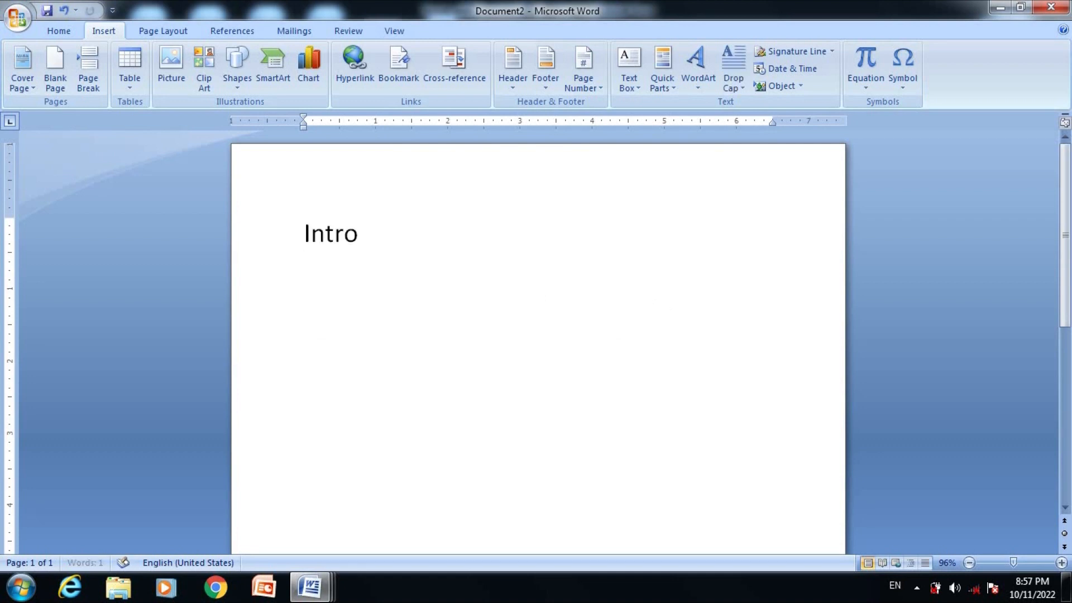
key(ctrl+Return)
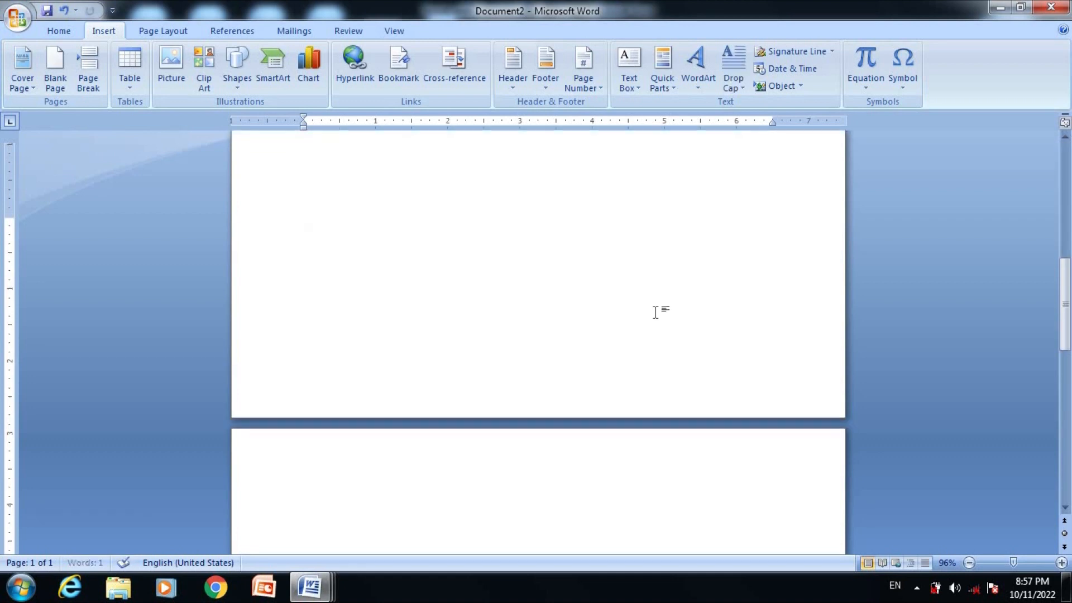
text(Hist)
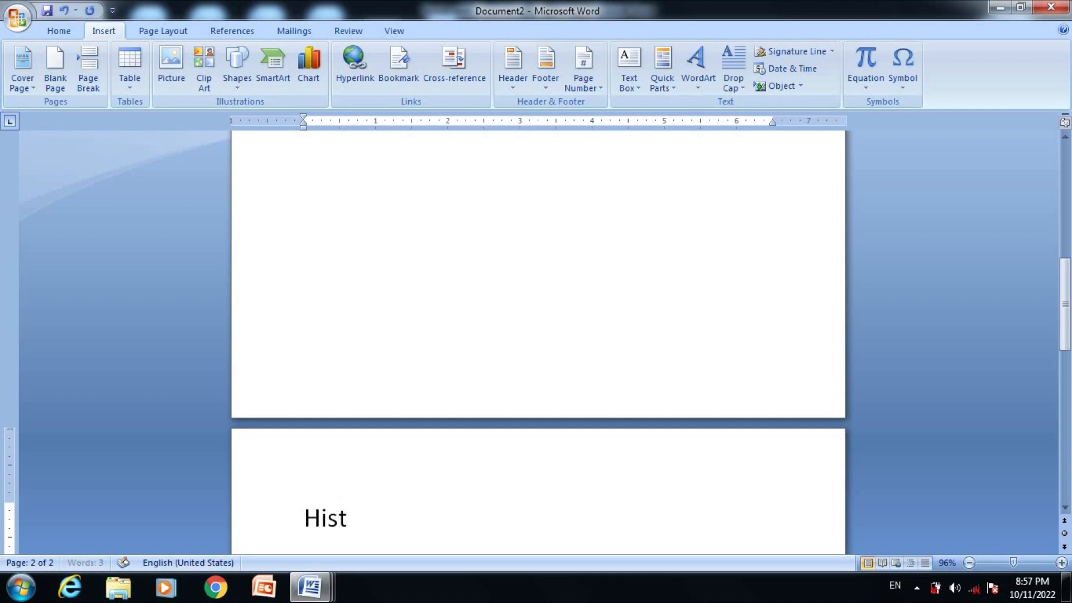
text(ory of comnp)
key(BackSpace)
key(BackSpace)
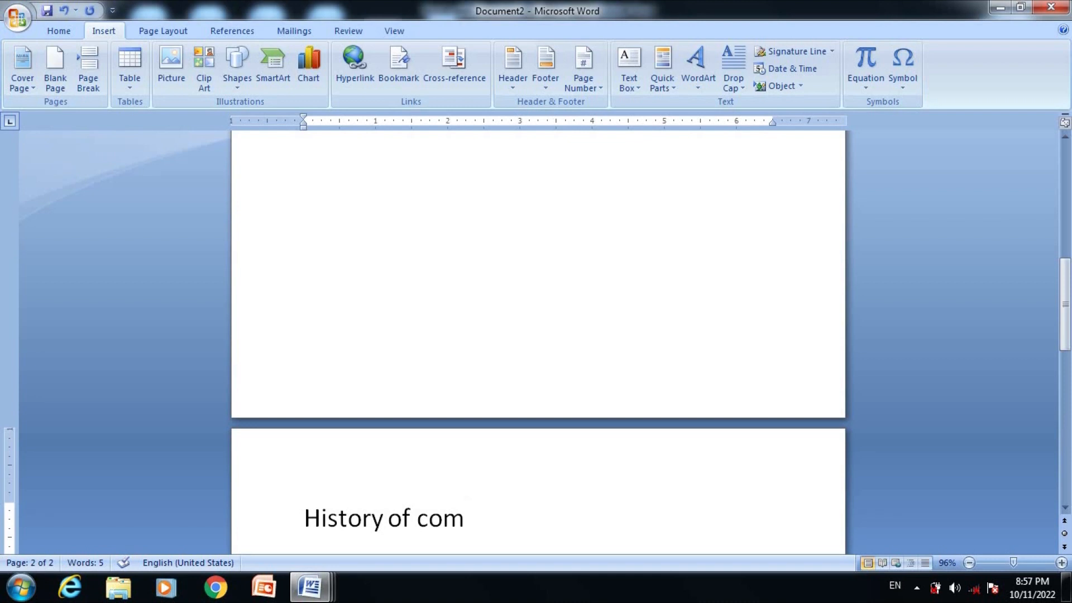
key(ctrl+Return)
text(Main parts)
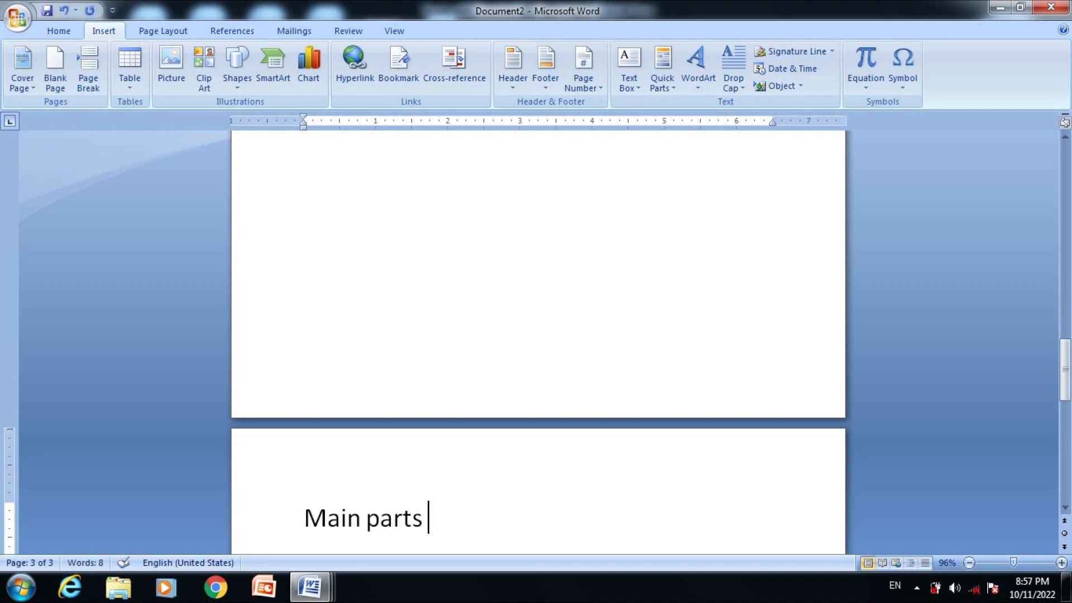
key(ctrl+Return)
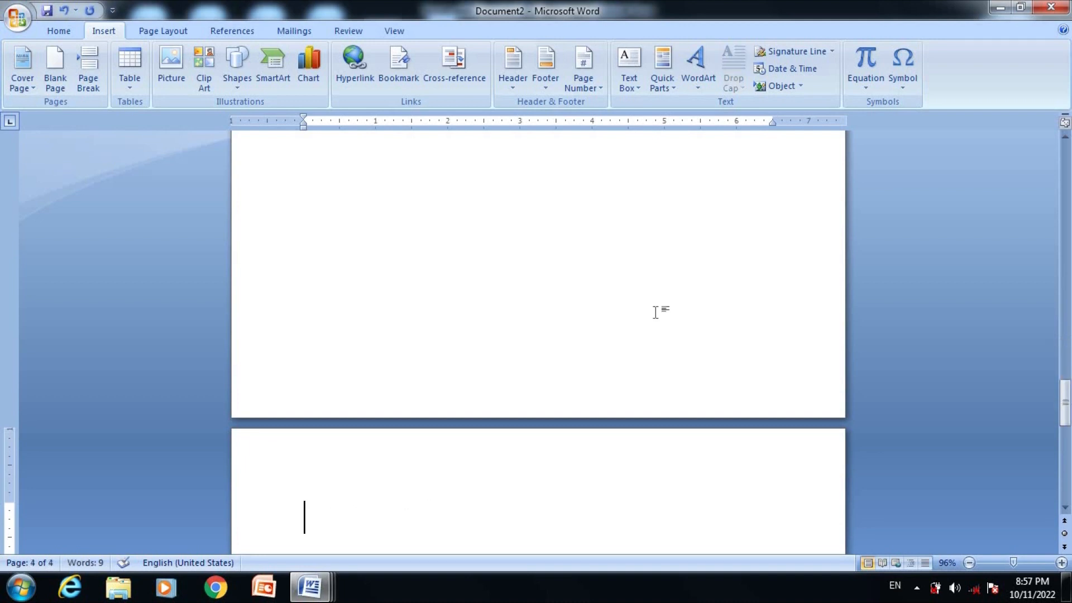
text(De)
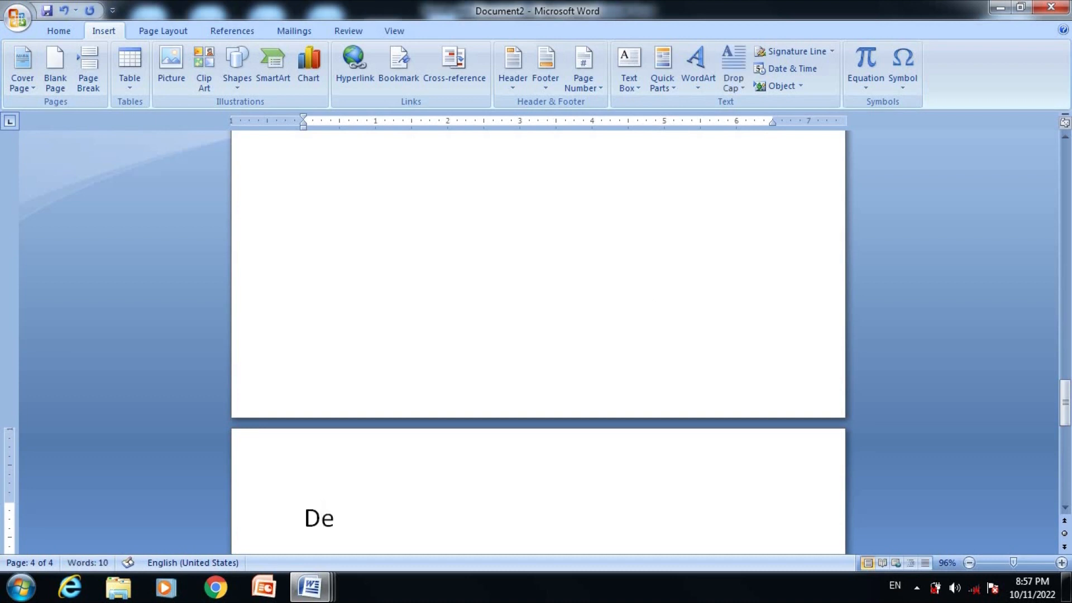
text(vices of comp)
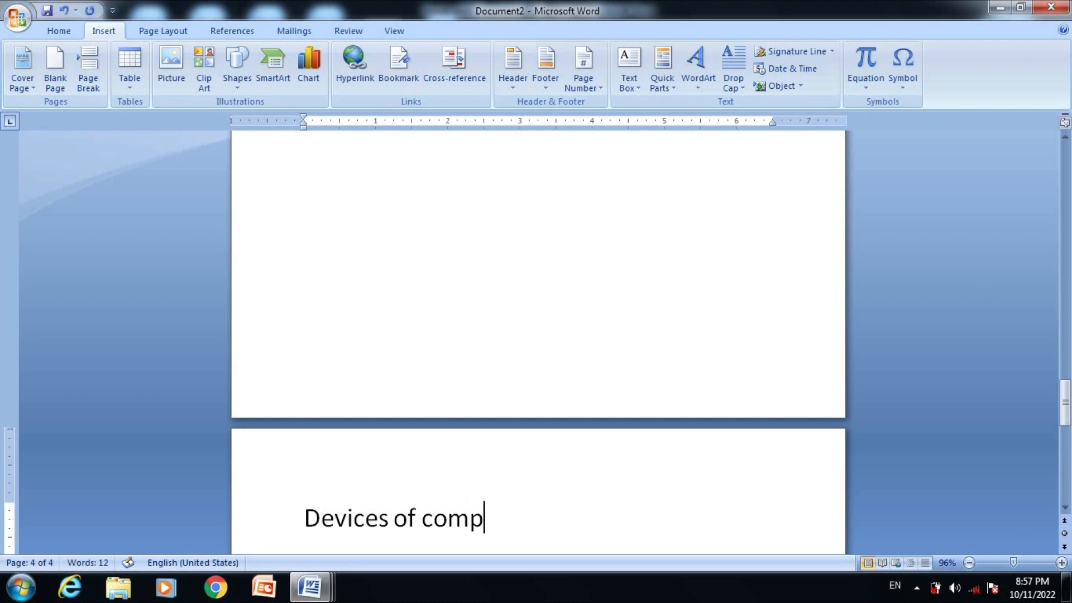
scroll(655, 312, up, 15)
scroll(656, 312, up, 10)
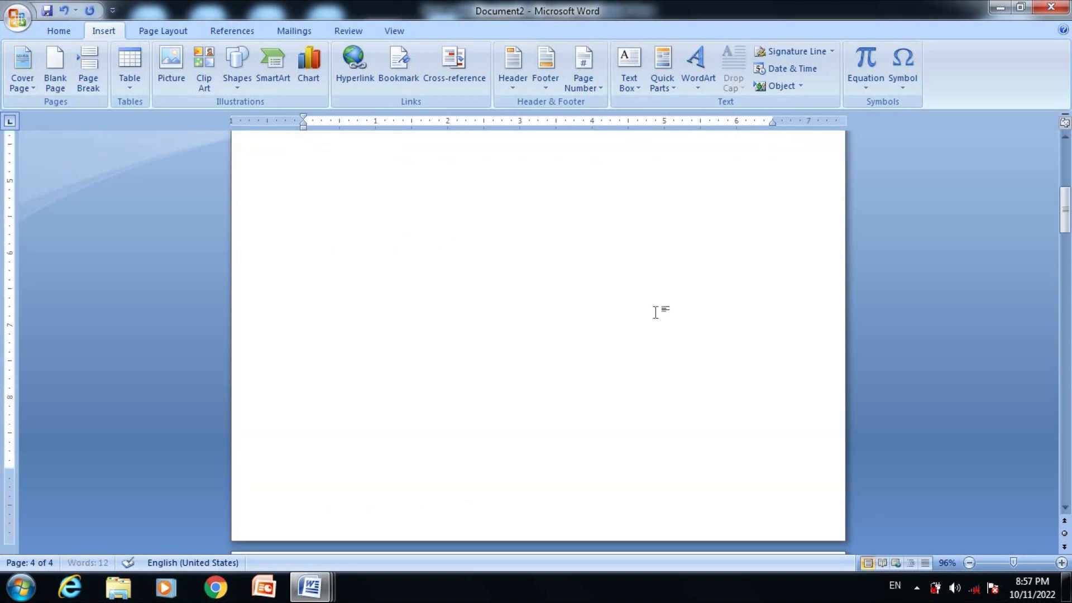
Apply the Heading 1 style to the Intro and History of com titles
click(655, 312)
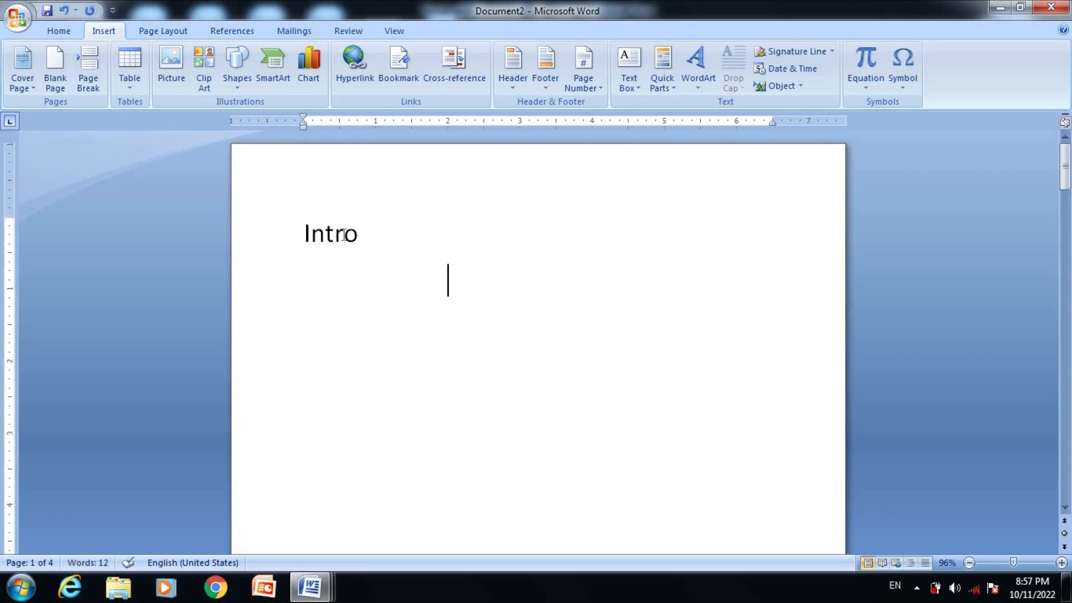
drag(369, 237, 292, 234)
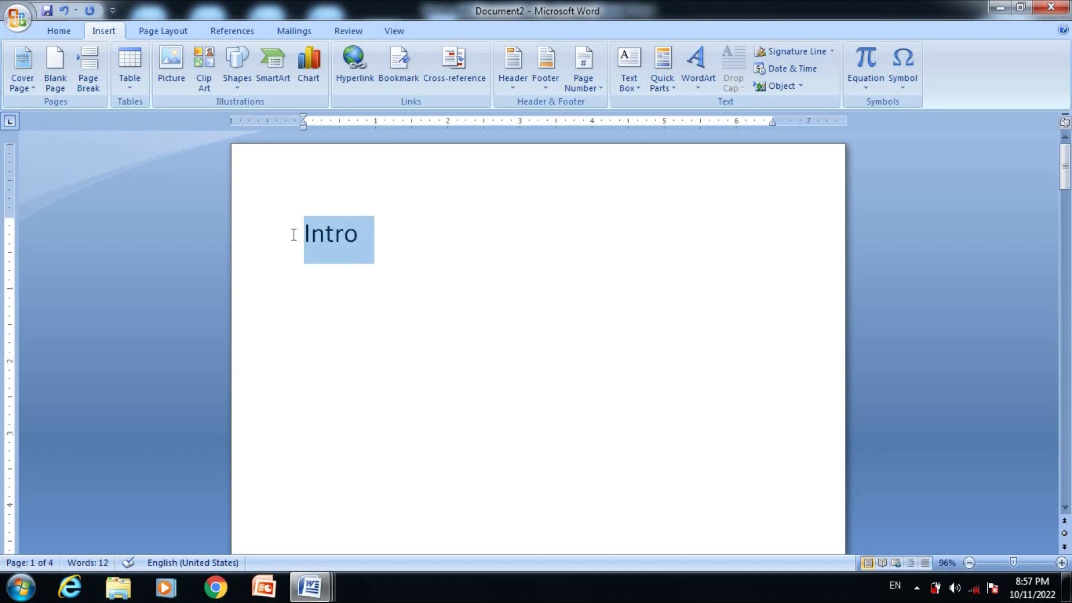
click(59, 30)
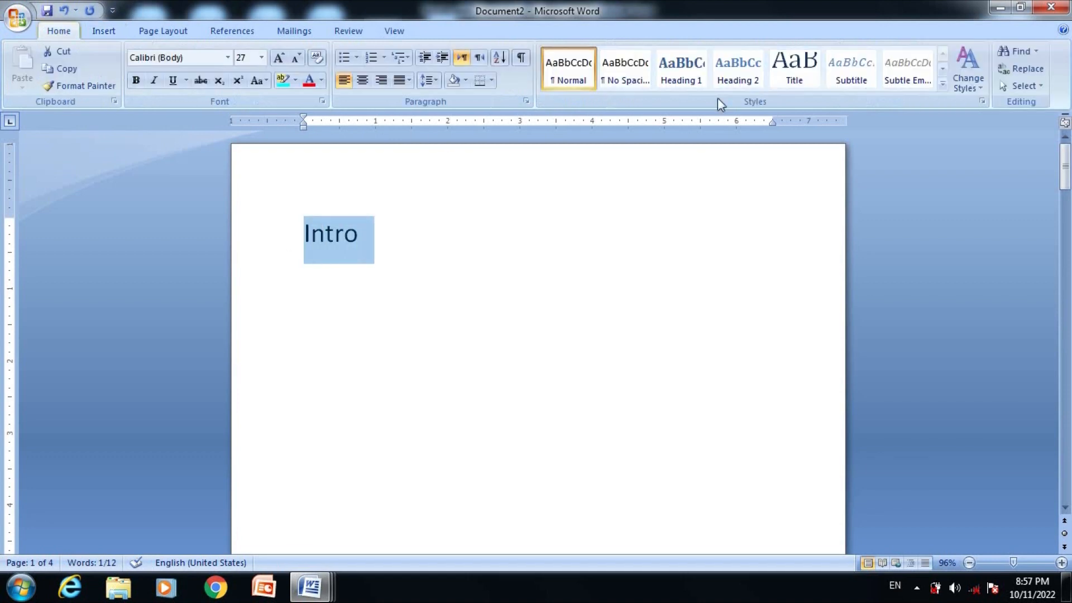
click(677, 76)
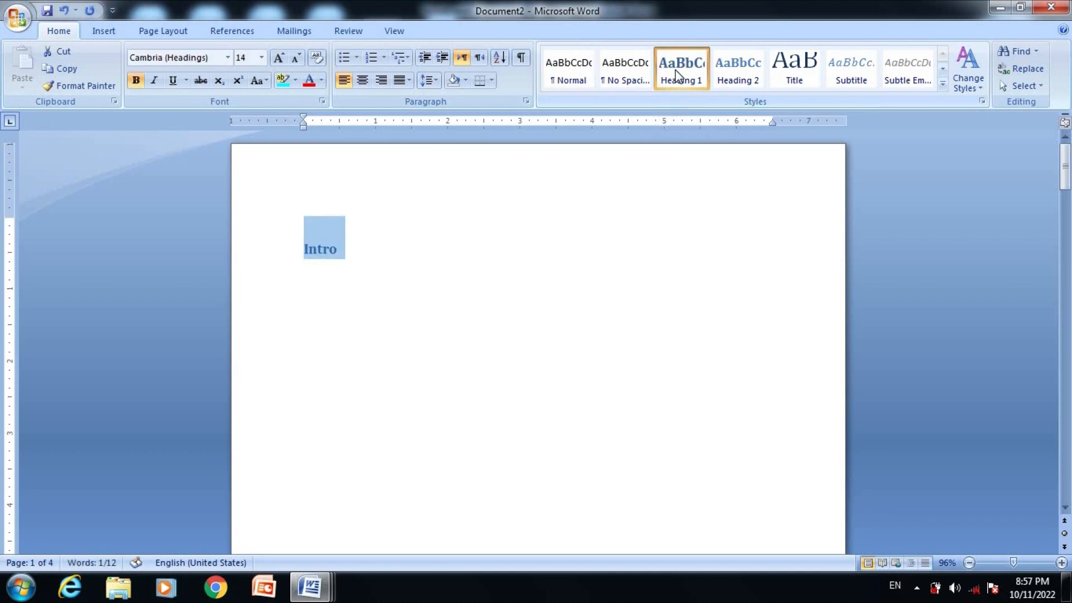
key(Page_Down)
key(Page_Down)
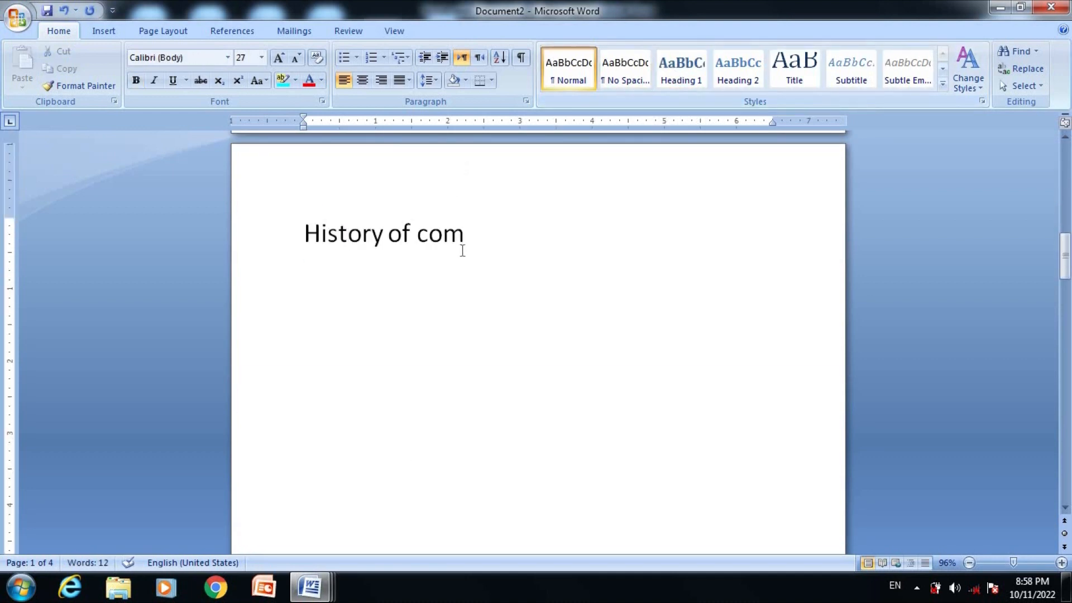
drag(475, 246, 303, 232)
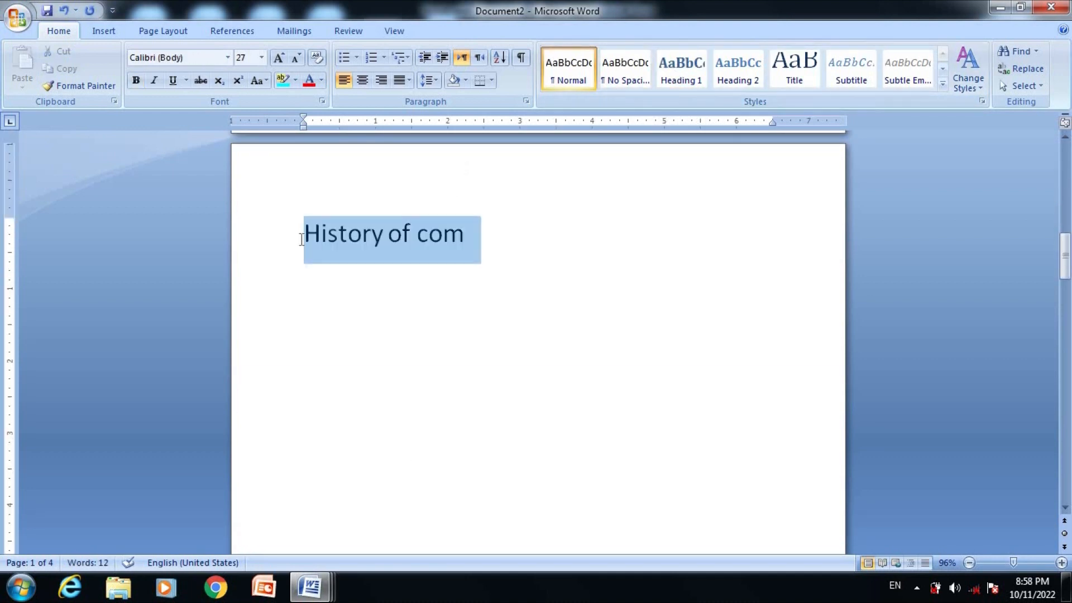
click(683, 81)
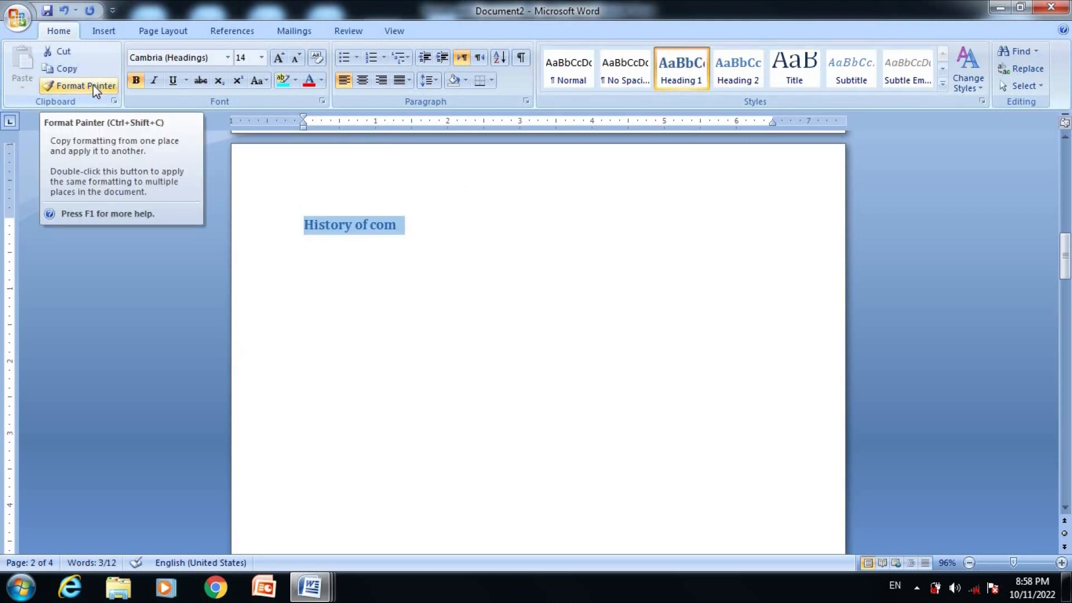
Copy the Heading 1 formatting onto Main parts and Devices of comp with Format Painter
click(84, 85)
key(Page_Down)
key(Page_Down)
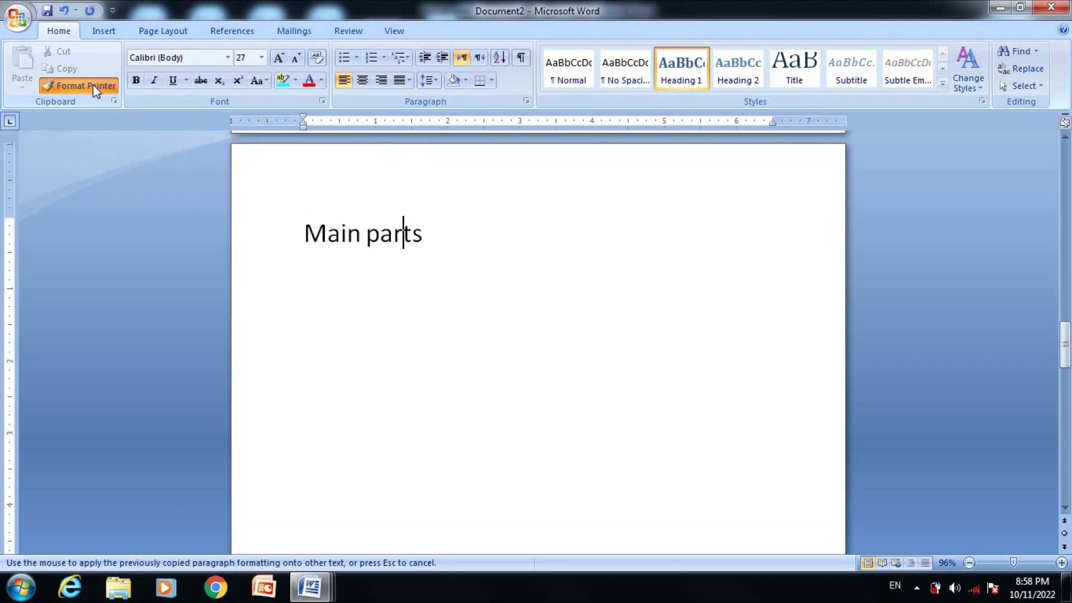
drag(426, 235, 307, 233)
key(Page_Down)
key(Page_Down)
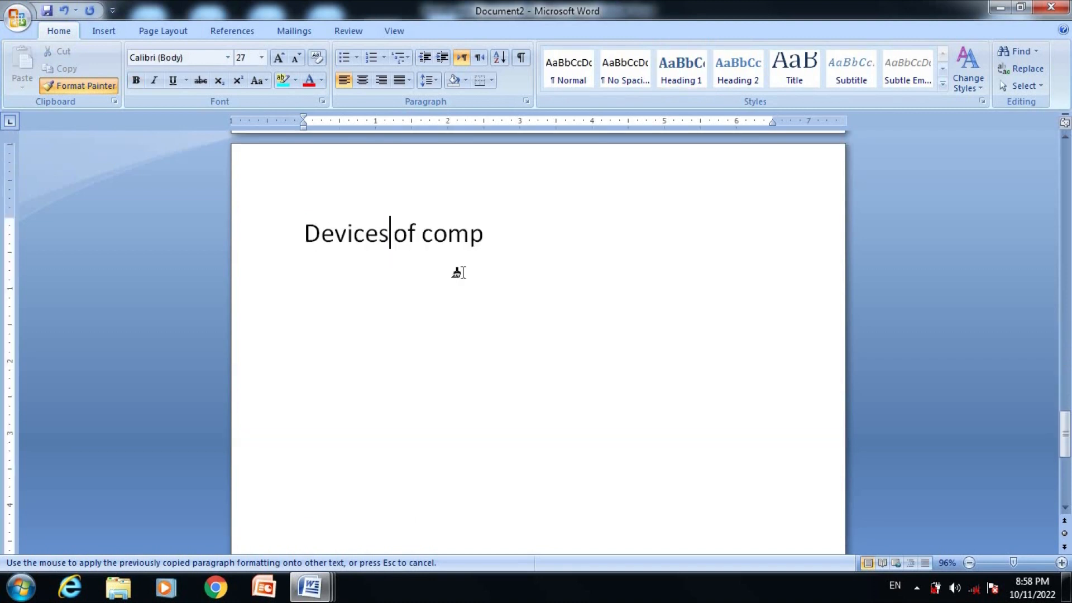
drag(485, 235, 324, 246)
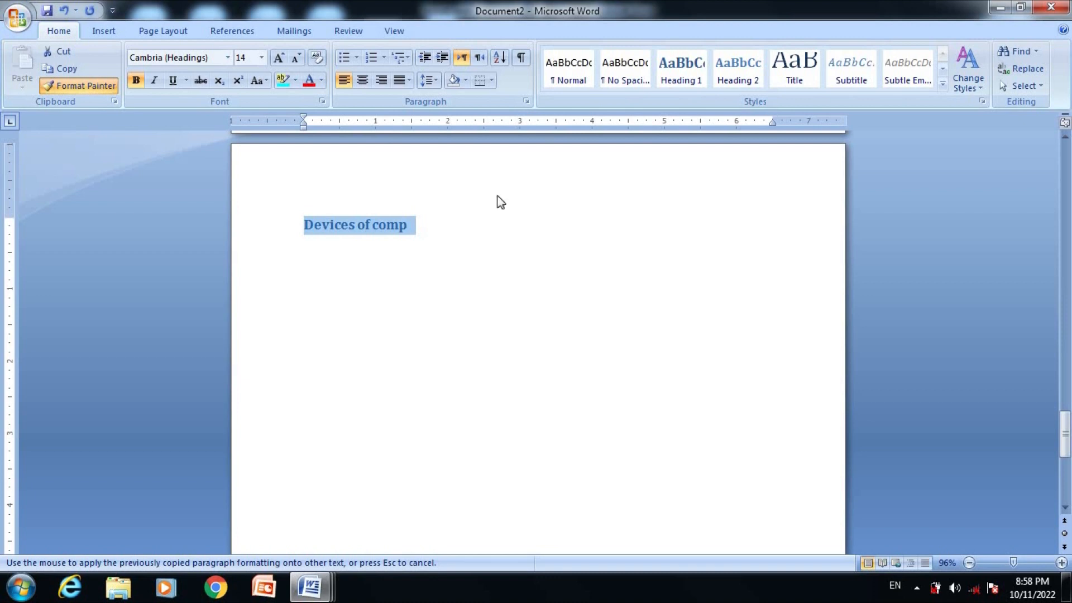
Insert a blank first page before Intro
key(Page_Up)
key(Page_Up)
key(Page_Up)
key(Page_Up)
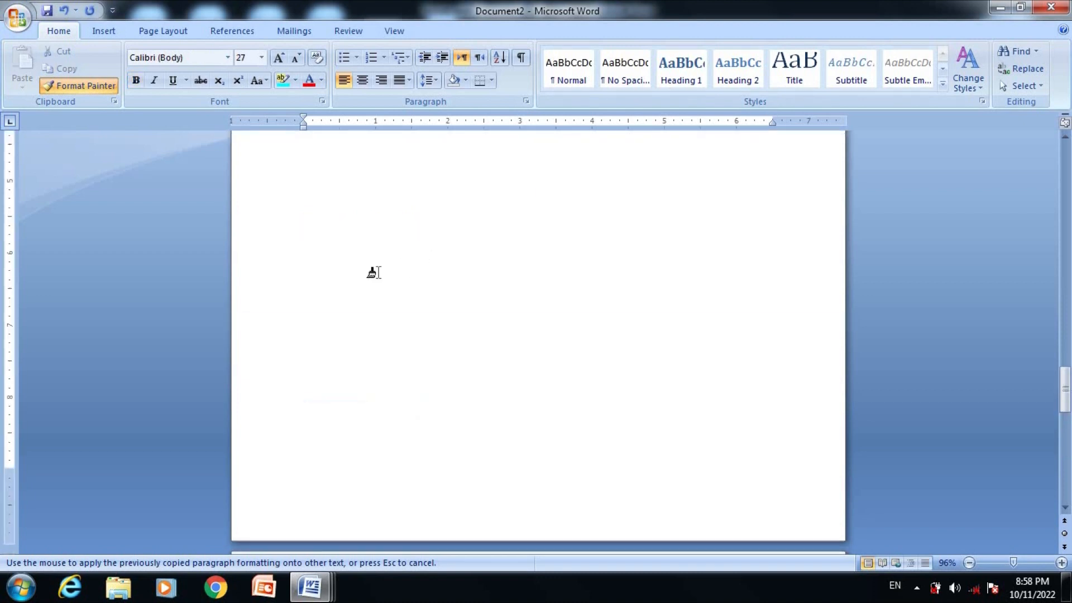
key(Page_Up)
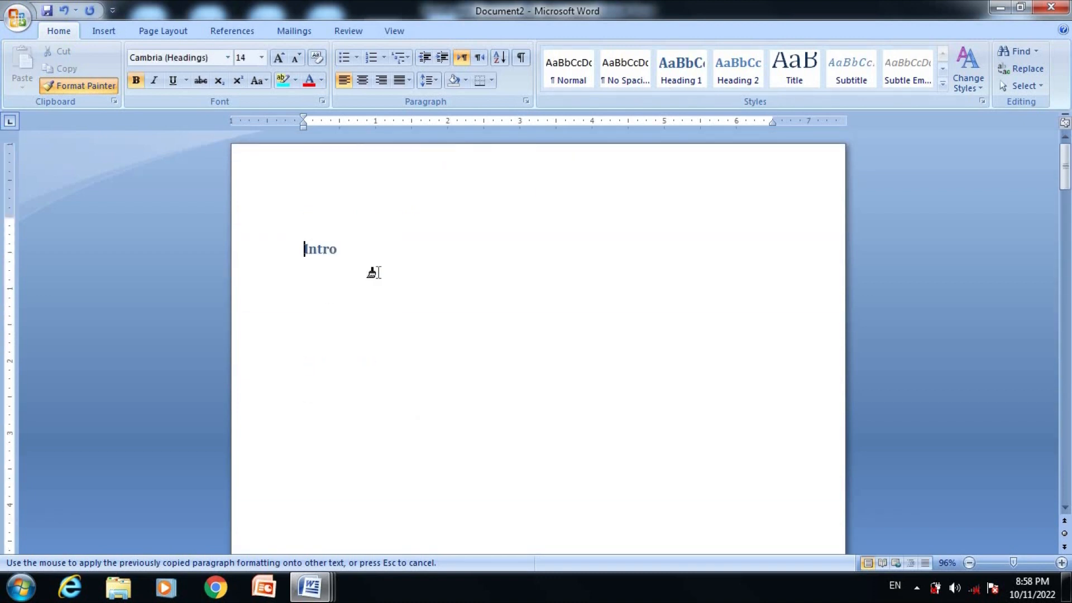
key(ctrl+Return)
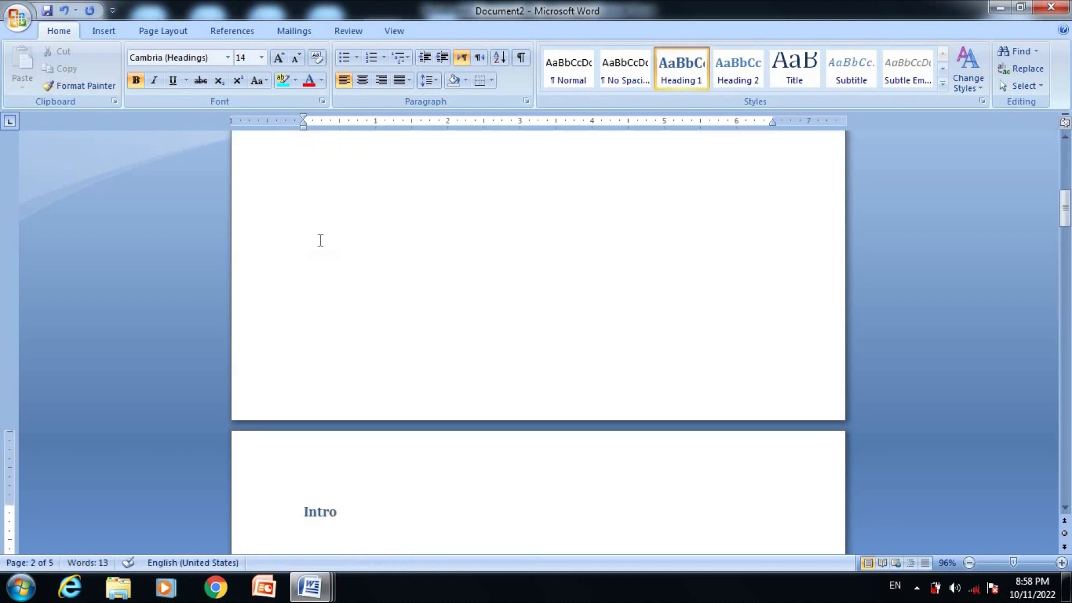
scroll(320, 240, up, 3)
key(ctrl+Home)
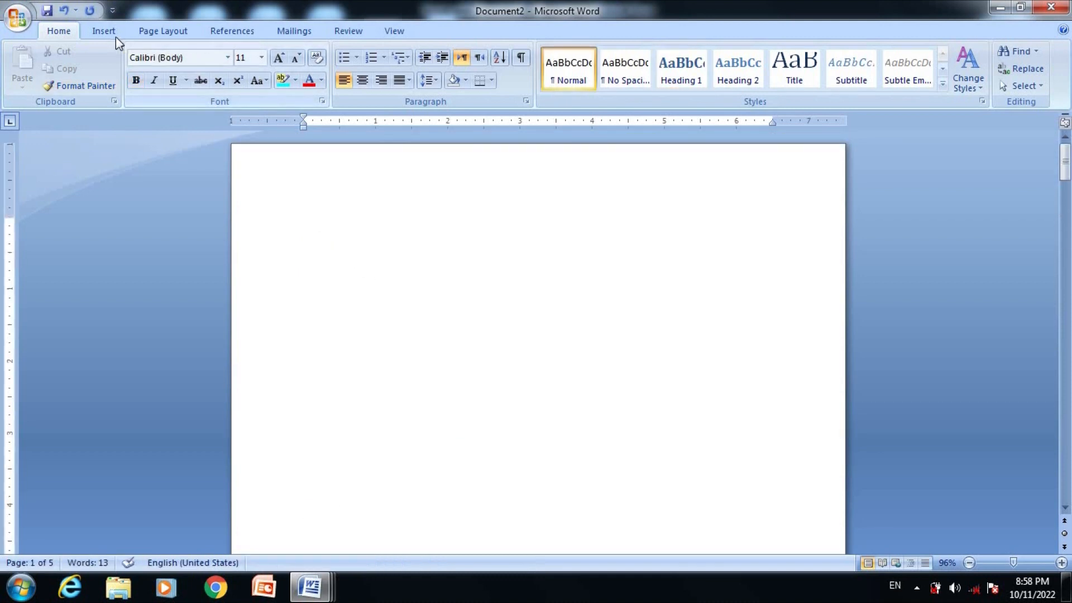
Insert a table of 3 columns by 5 rows on the blank first page
click(104, 32)
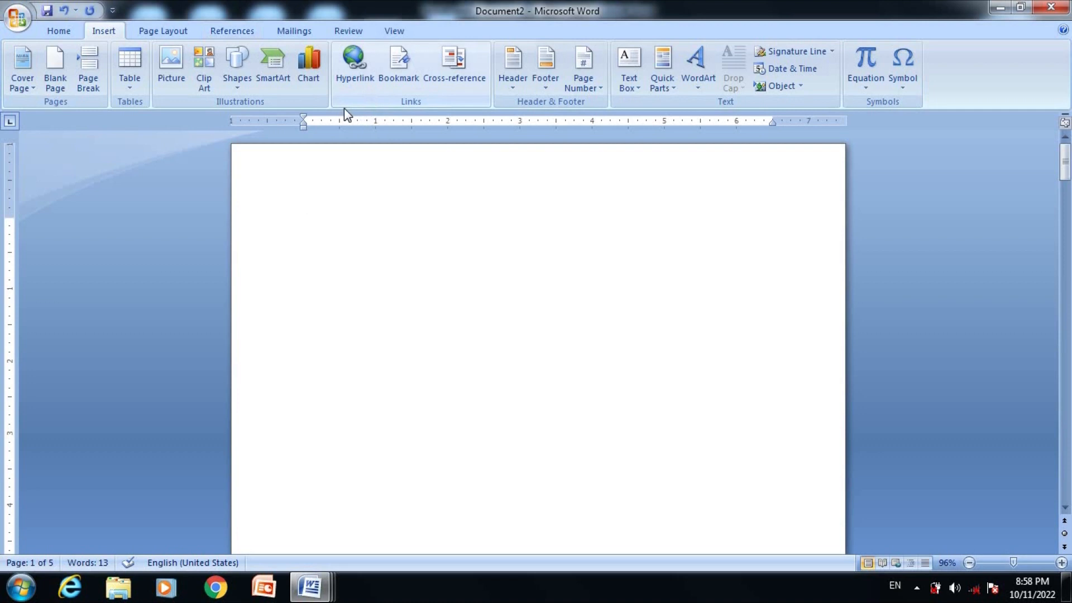
click(127, 85)
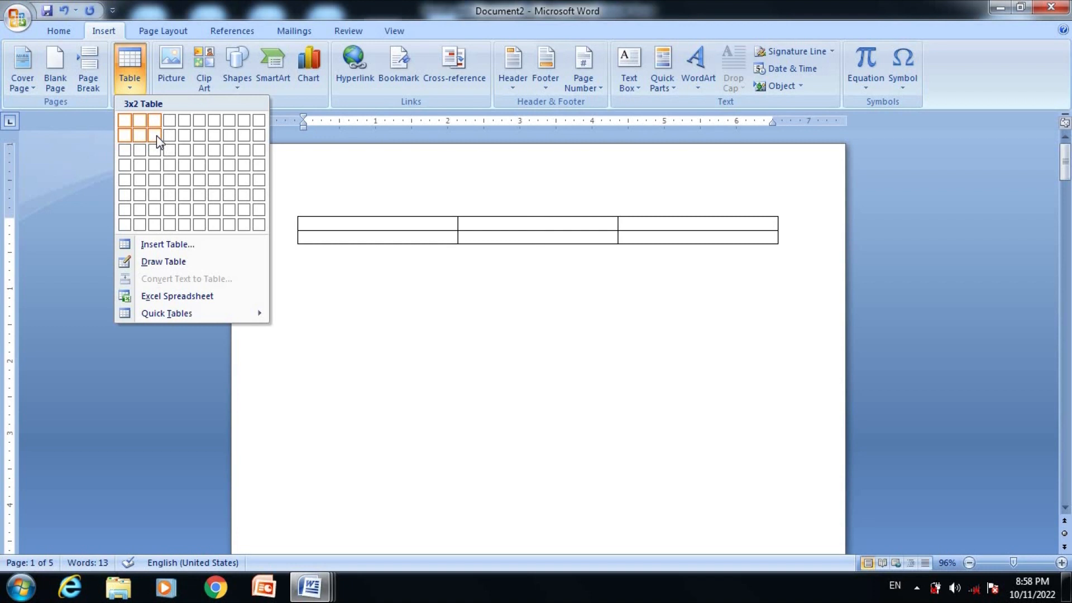
click(157, 180)
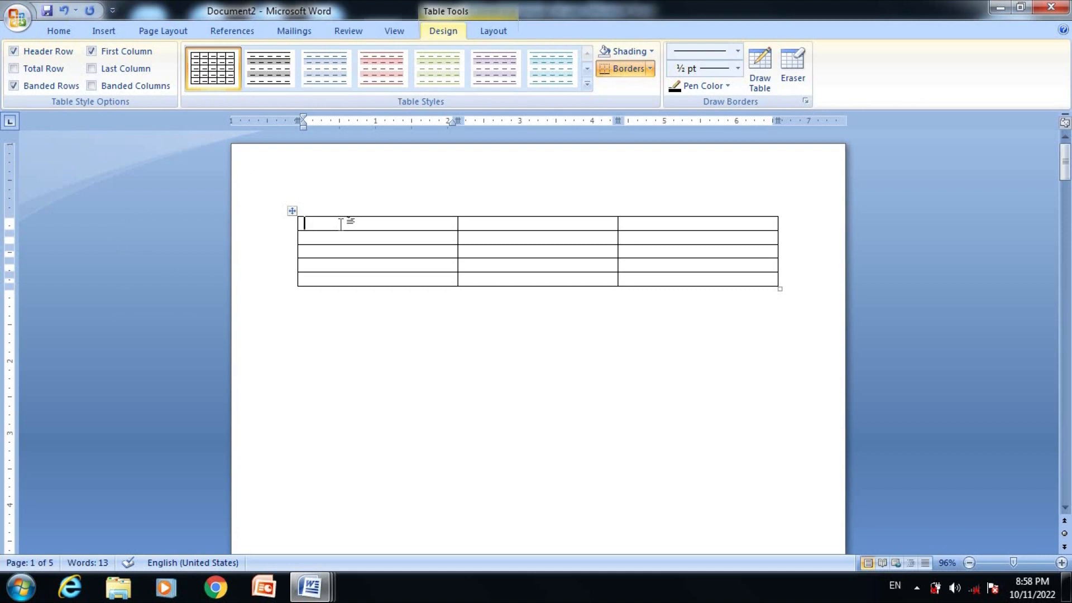
Type the column headers Sr #, Name and Page # in the first row
text(Headin)
key(BackSpace)
key(BackSpace)
key(BackSpace)
key(BackSpace)
key(BackSpace)
key(BackSpace)
text(Sr #)
click(533, 225)
text(Name)
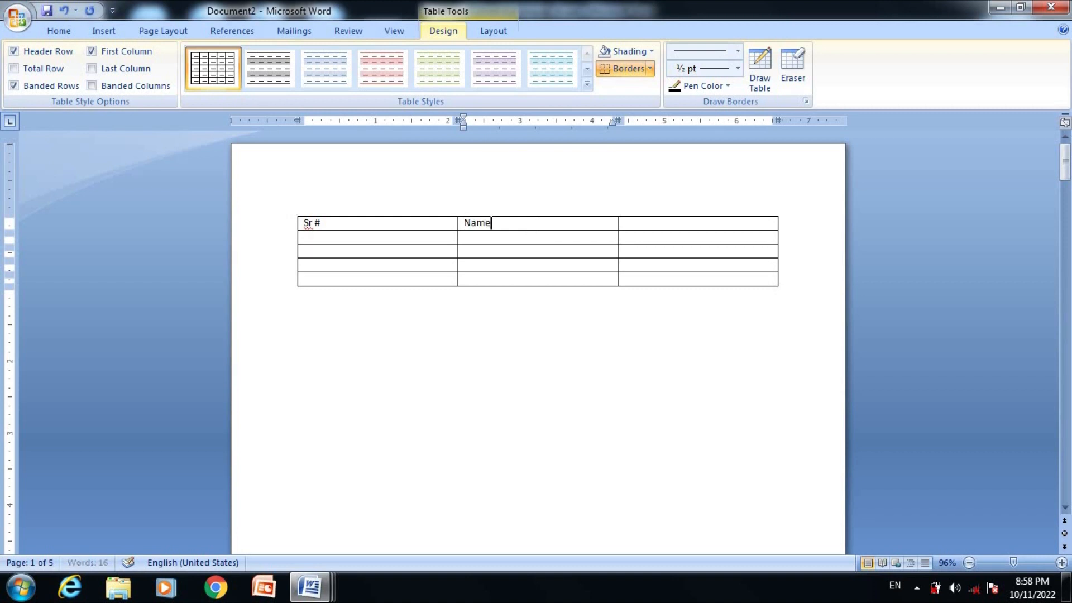
click(704, 221)
text(Page #)
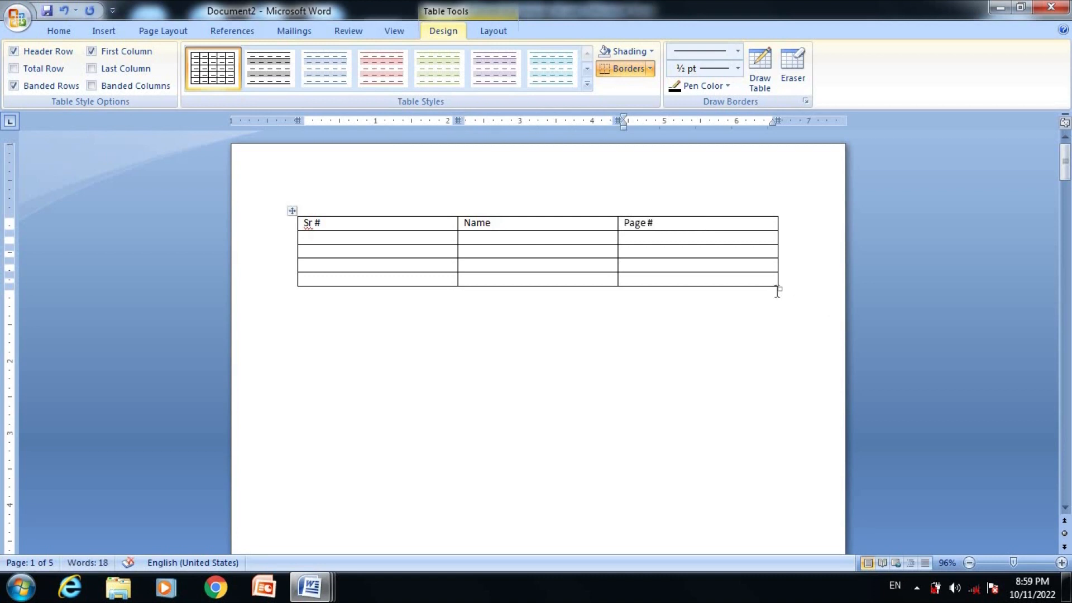
Make the table rows taller and number the four body rows 1 to 4
drag(781, 286, 783, 400)
click(487, 273)
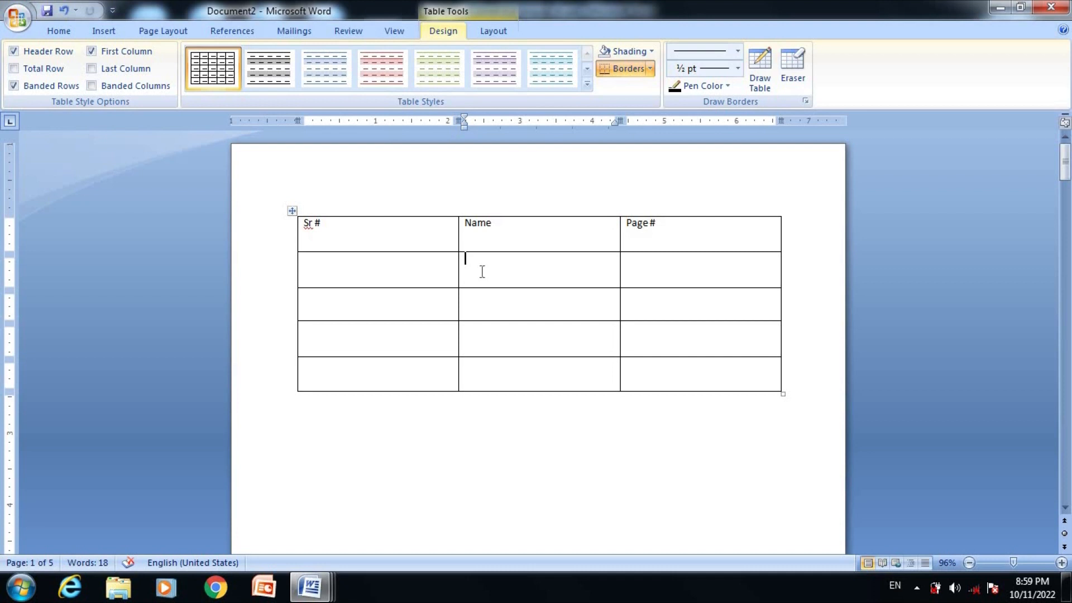
mouse_move(675, 379)
mouse_down()
mouse_move(456, 270)
mouse_move(375, 258)
mouse_up()
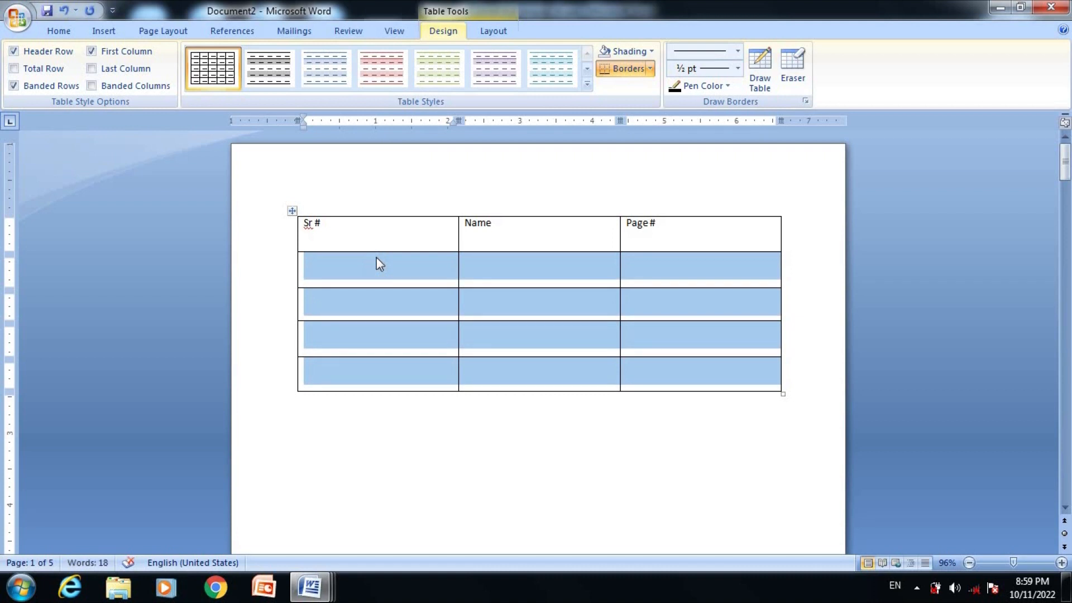
click(376, 258)
text(1)
key(Down)
text(2)
key(Down)
text(34)
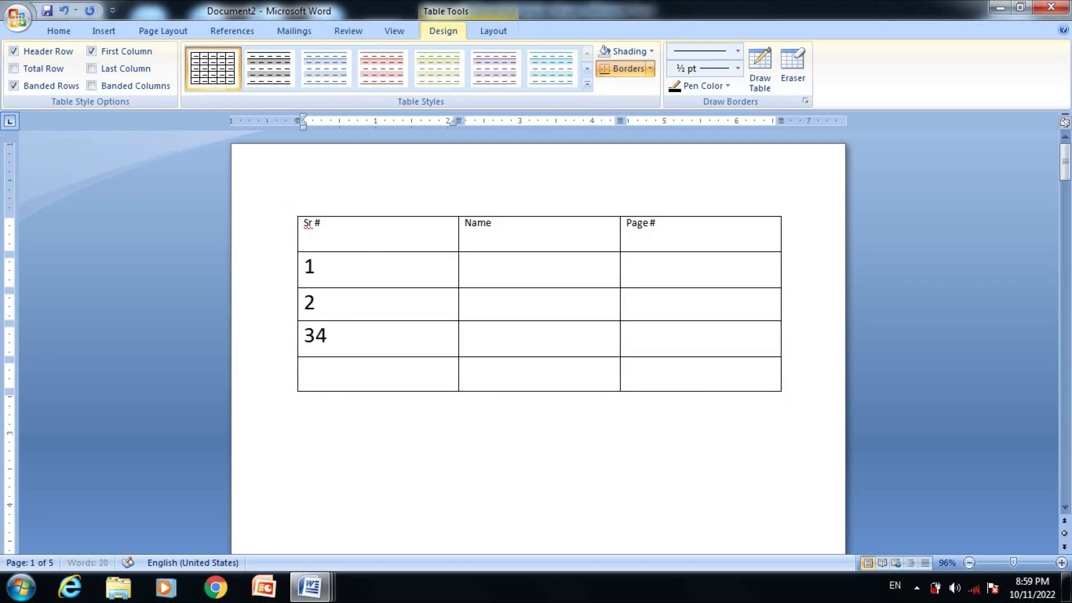
key(BackSpace)
key(Down)
text(4)
Centre the row numbers, then enlarge and centre the header row text
drag(664, 377, 389, 273)
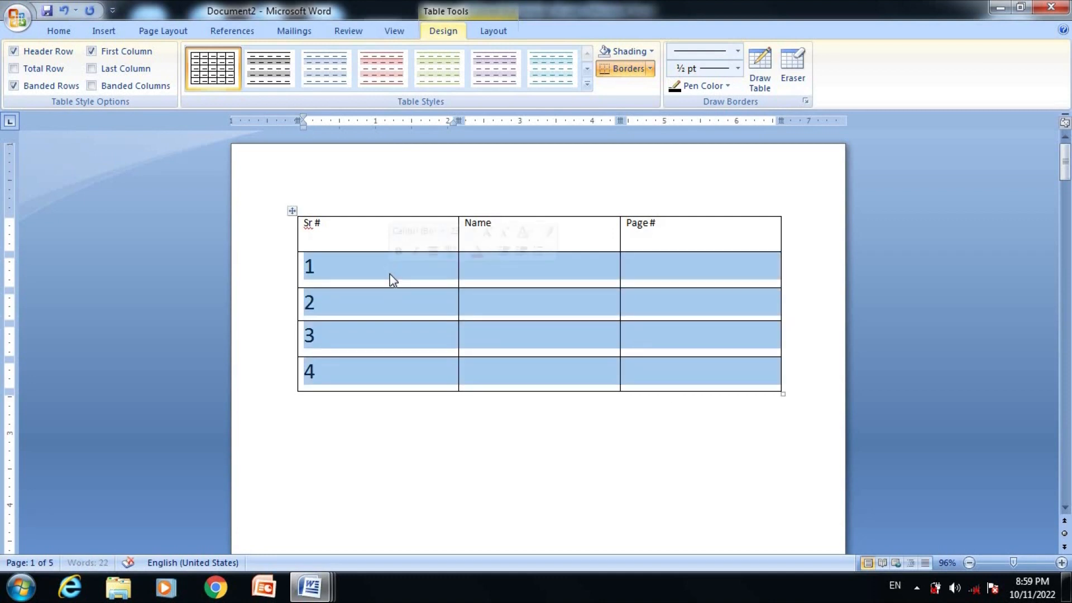
key(ctrl+e)
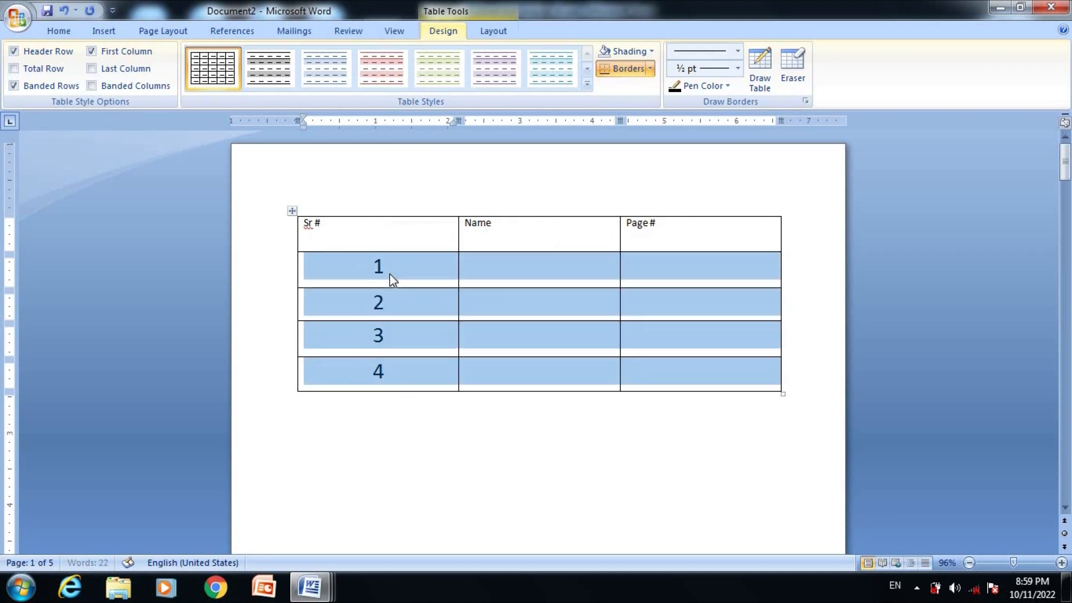
click(494, 277)
drag(680, 232, 382, 234)
key(ctrl+shift+period)
key(ctrl+shift+period)
key(ctrl+shift+period)
key(ctrl+shift+period)
key(ctrl+shift+period)
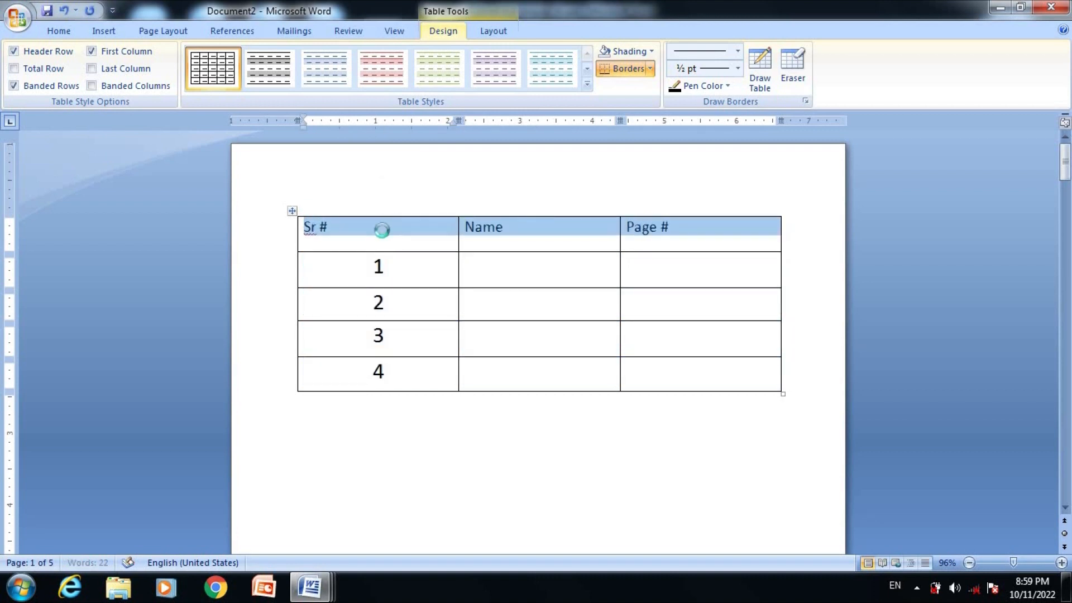
key(ctrl+e)
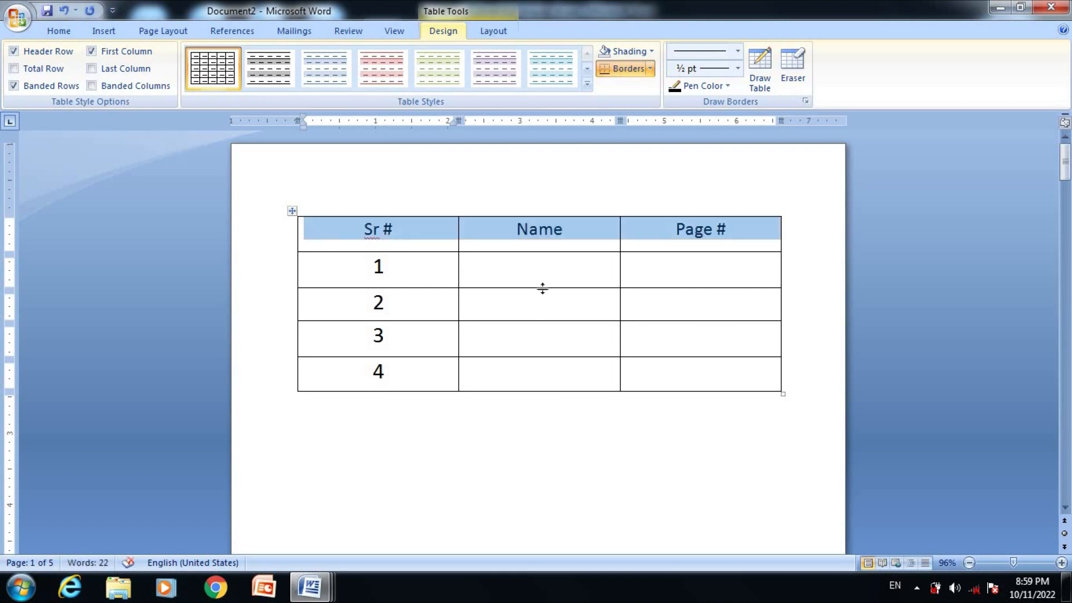
click(522, 268)
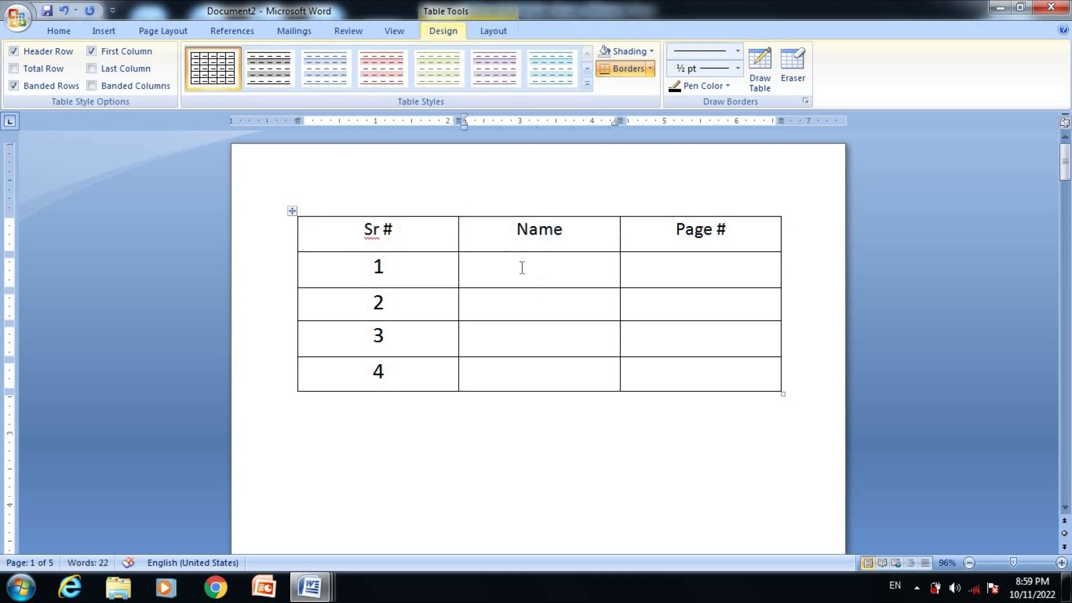
click(104, 31)
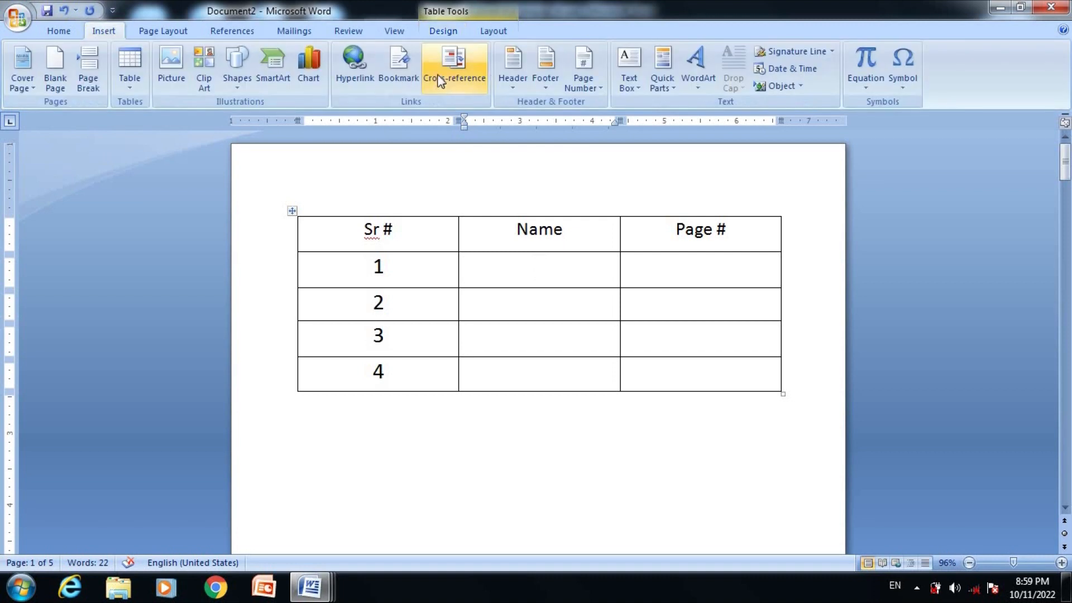
Insert a heading-text cross-reference to Intro in row 1's Name cell
click(447, 79)
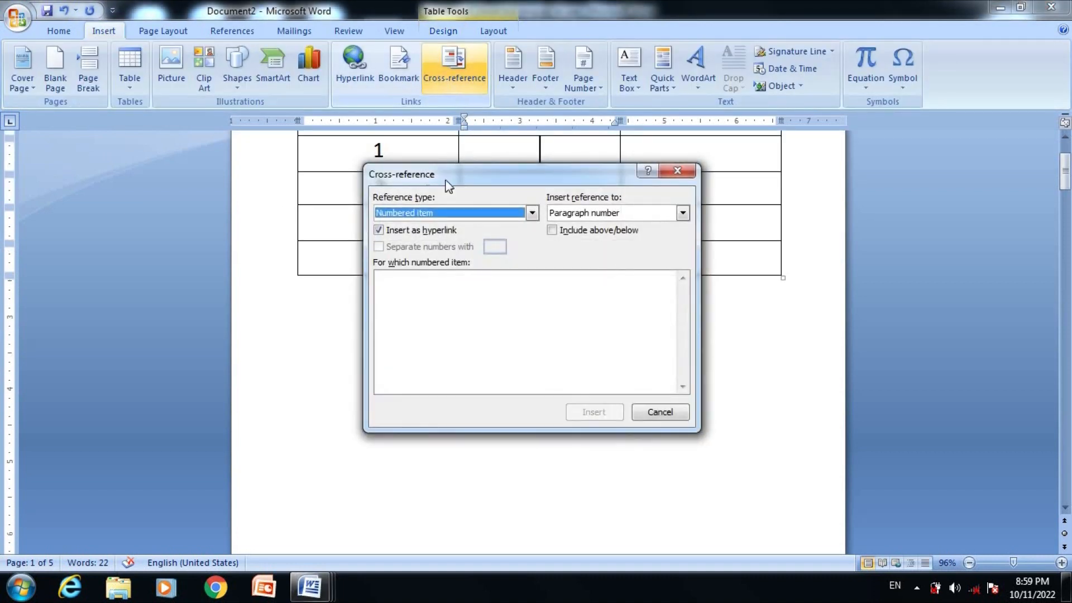
click(532, 213)
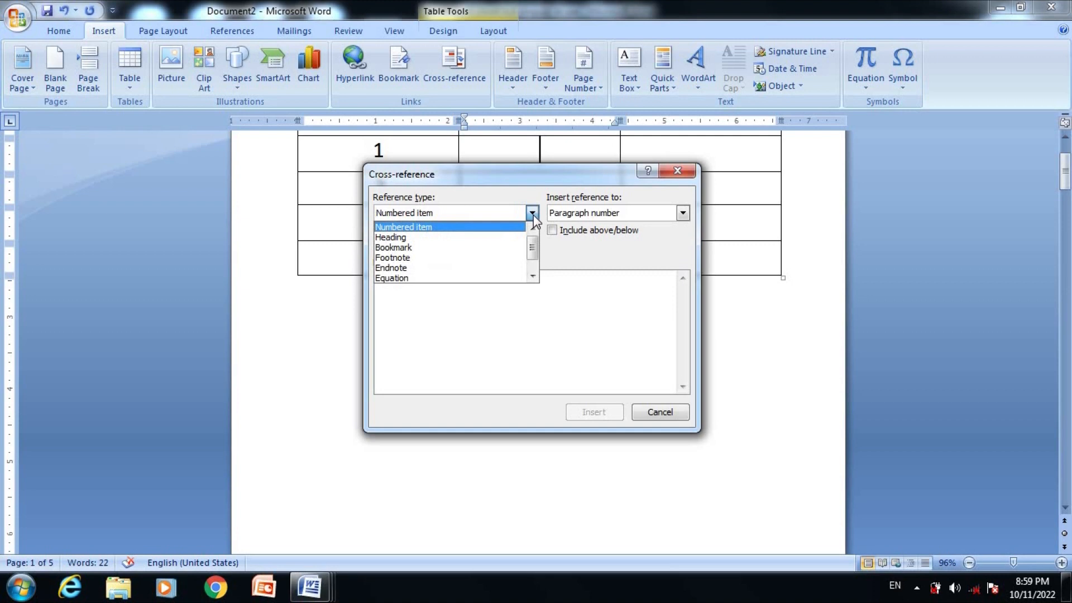
click(428, 238)
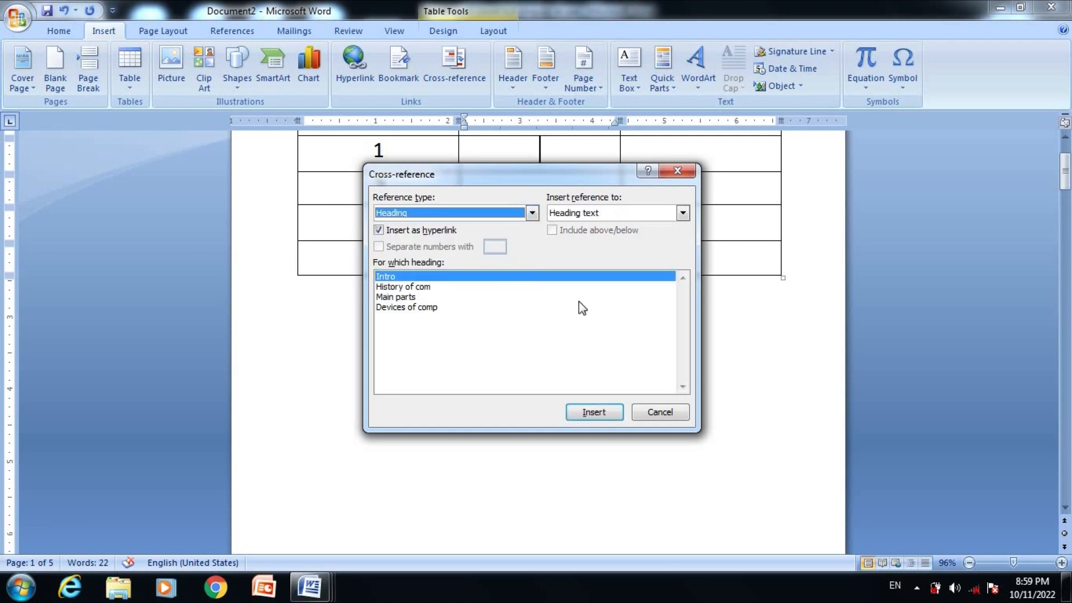
drag(591, 177, 569, 341)
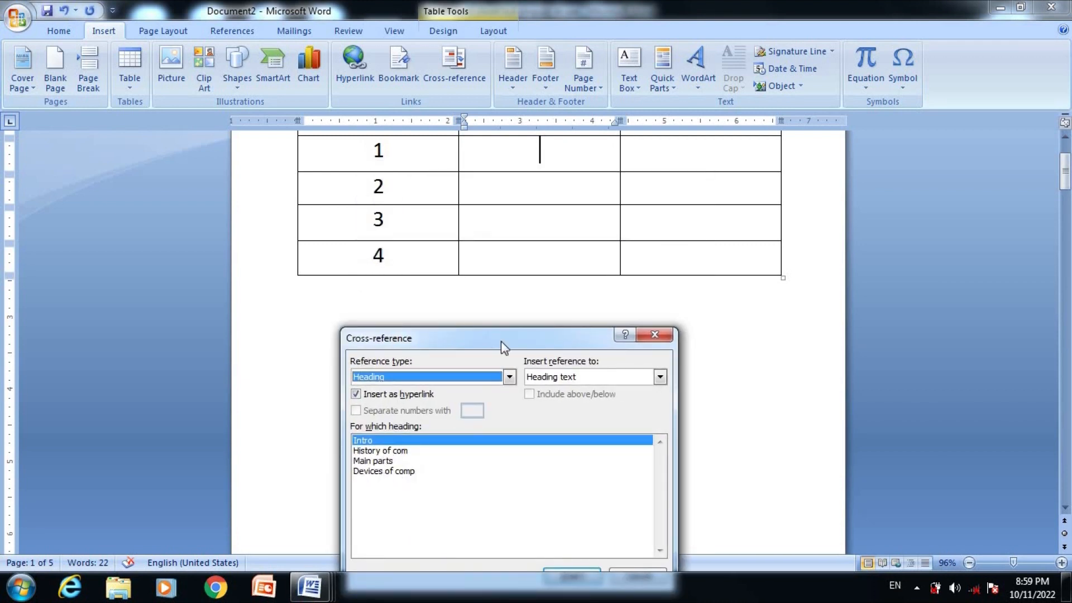
drag(500, 337, 497, 267)
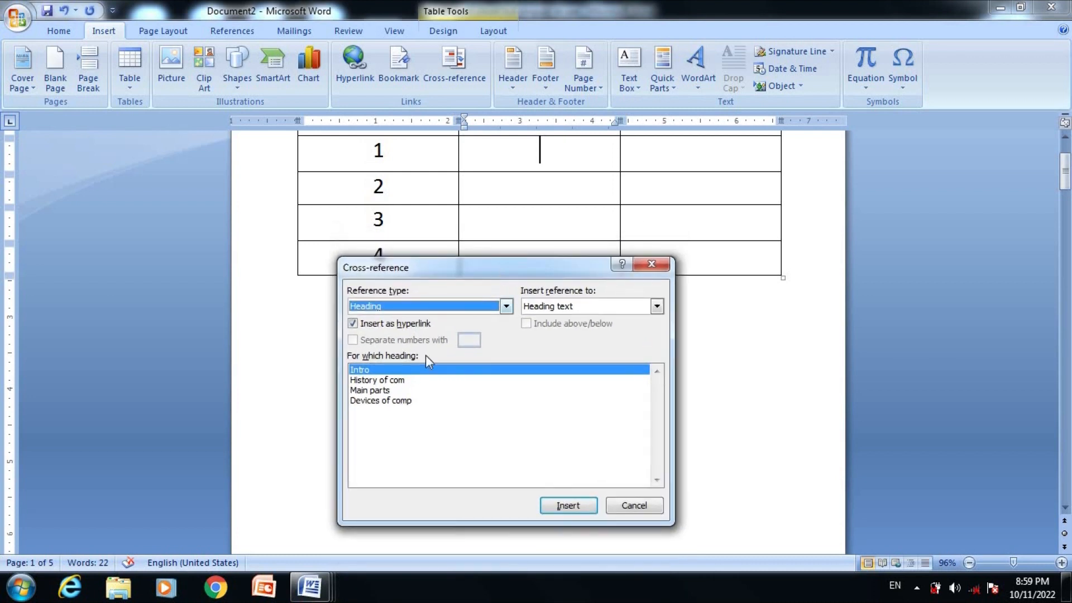
click(568, 505)
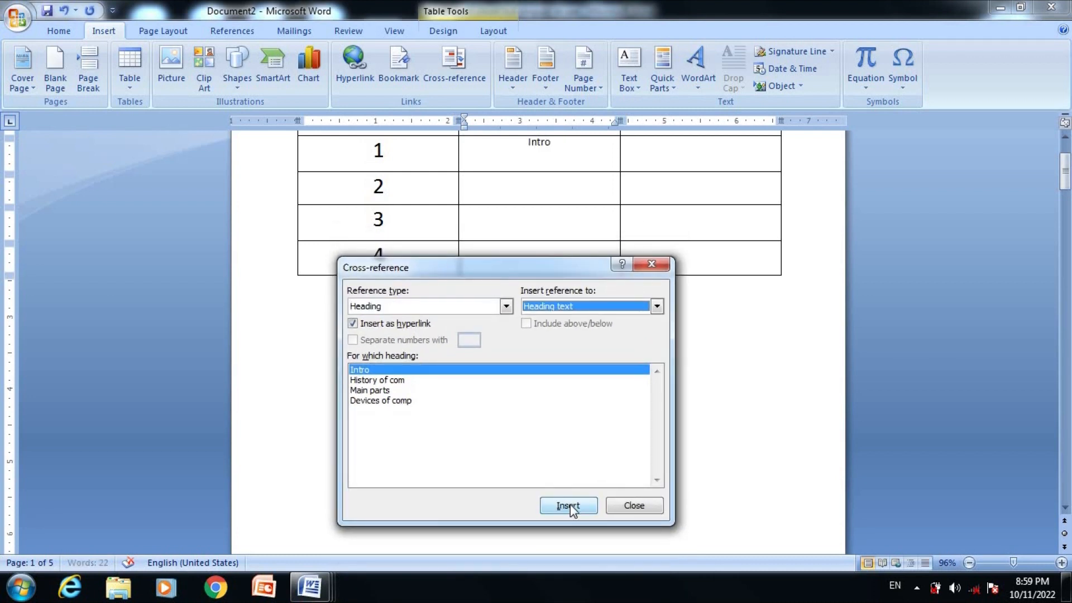
click(651, 264)
scroll(688, 198, up, 2)
click(658, 279)
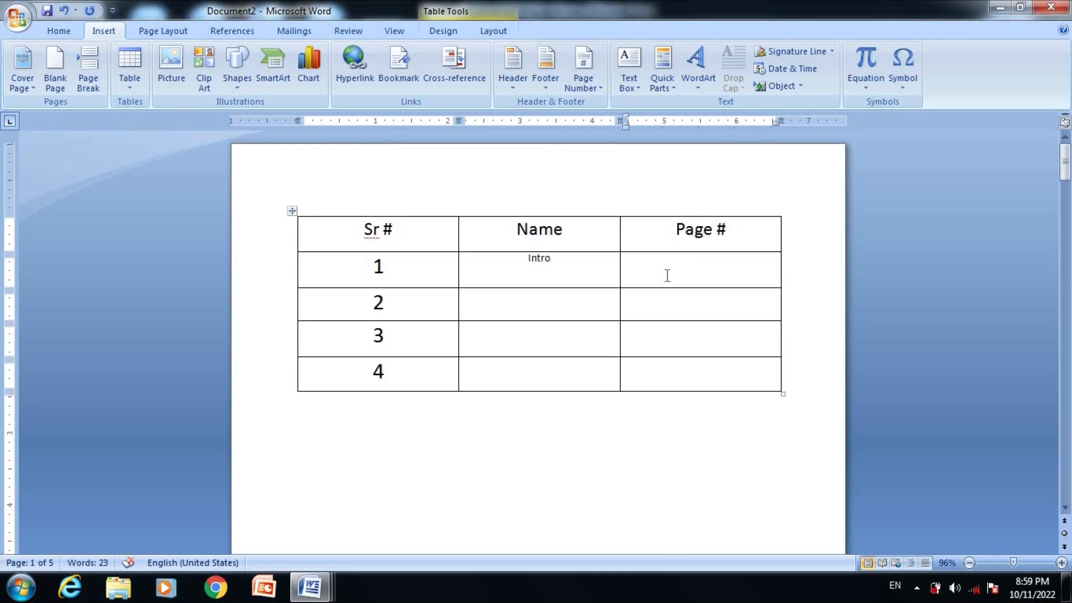
Insert Intro's page number, 2, as a cross-reference in row 1's Page # cell
click(450, 78)
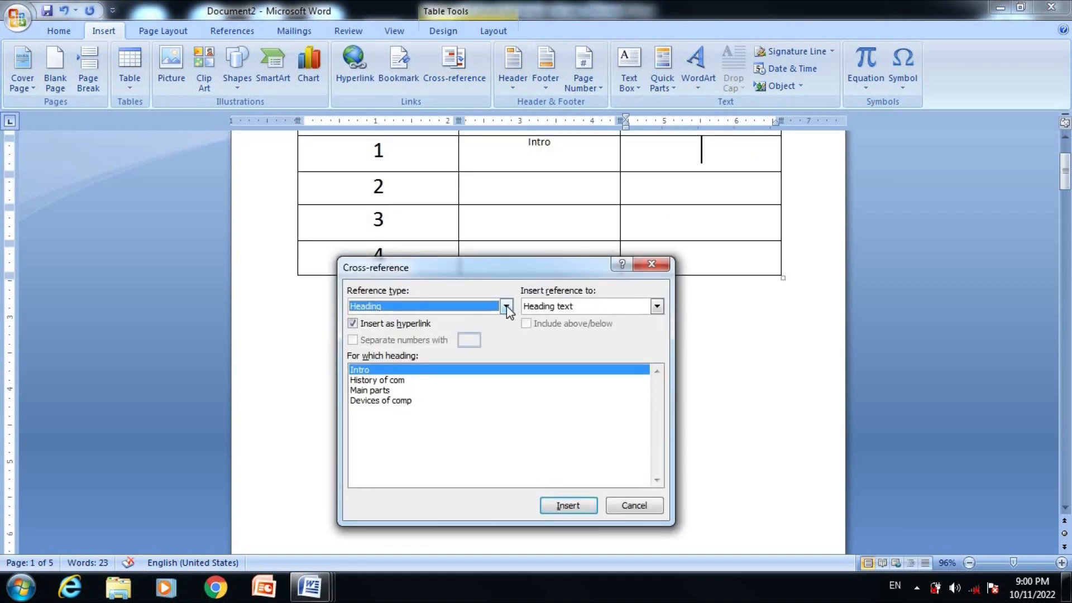
click(506, 306)
click(507, 306)
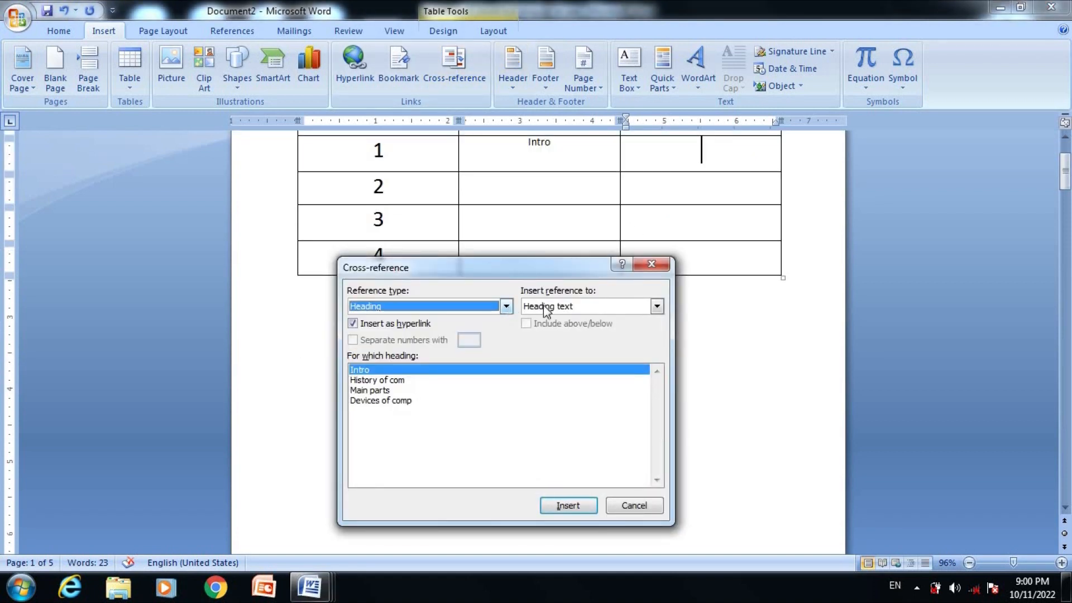
click(657, 307)
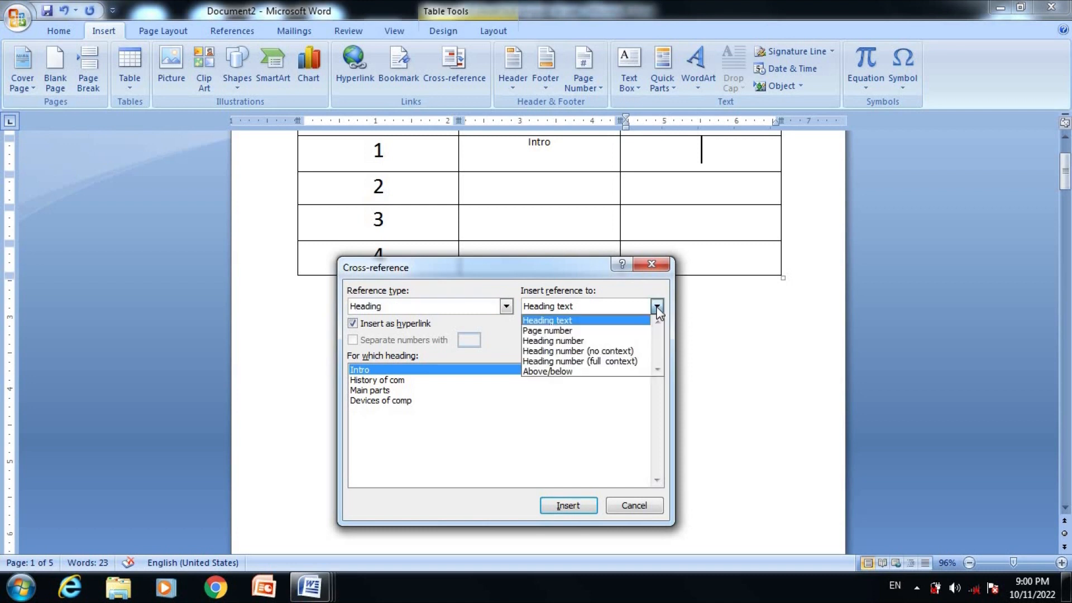
click(585, 331)
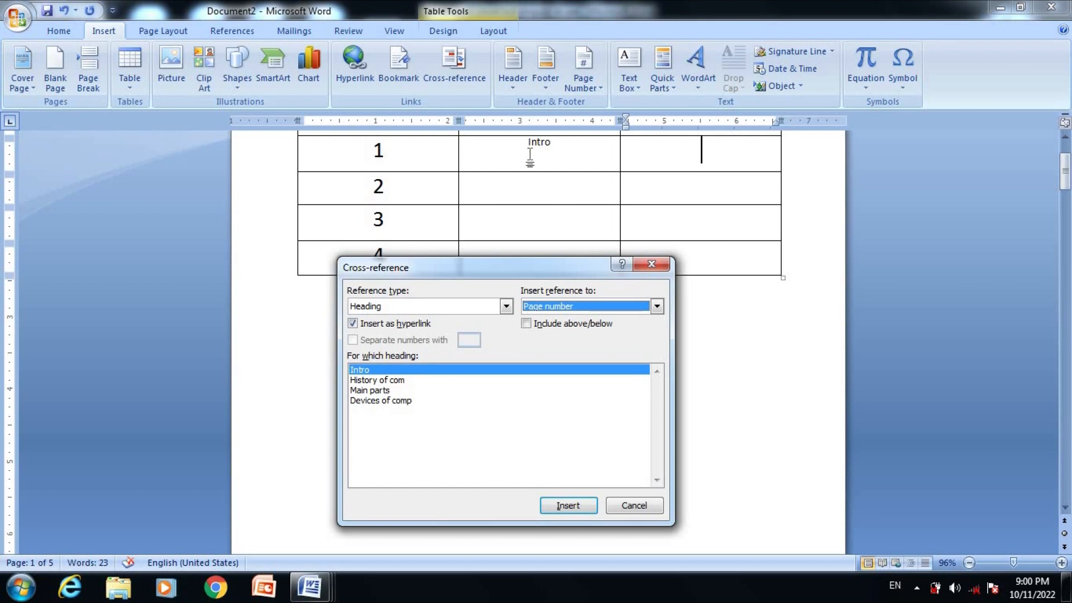
click(576, 507)
click(652, 265)
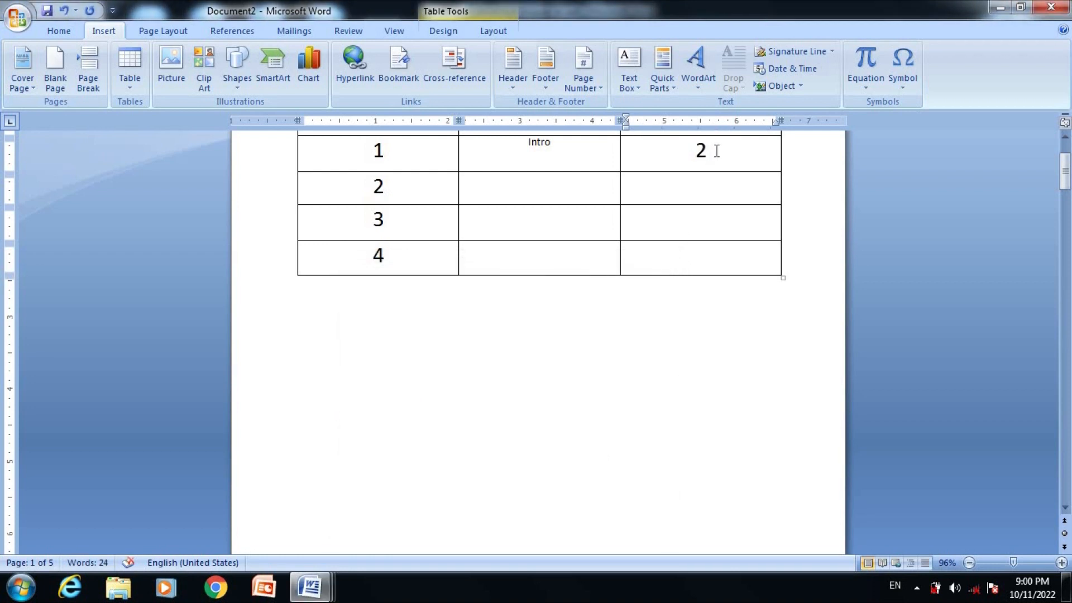
Replace the stray 3 in row 2's Name cell with a History of com heading cross-reference
click(527, 187)
click(460, 76)
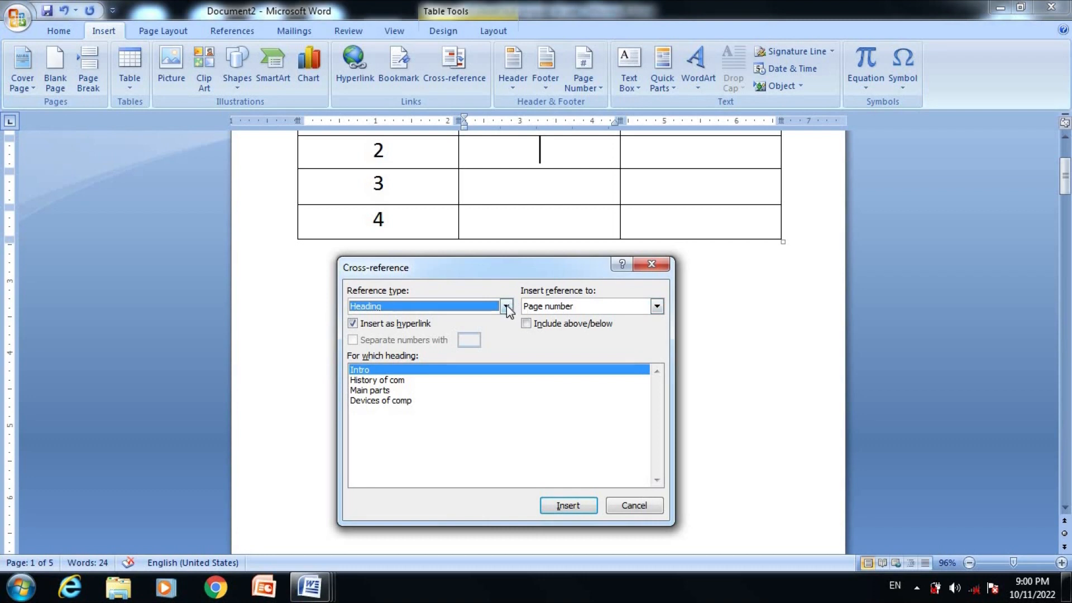
click(378, 381)
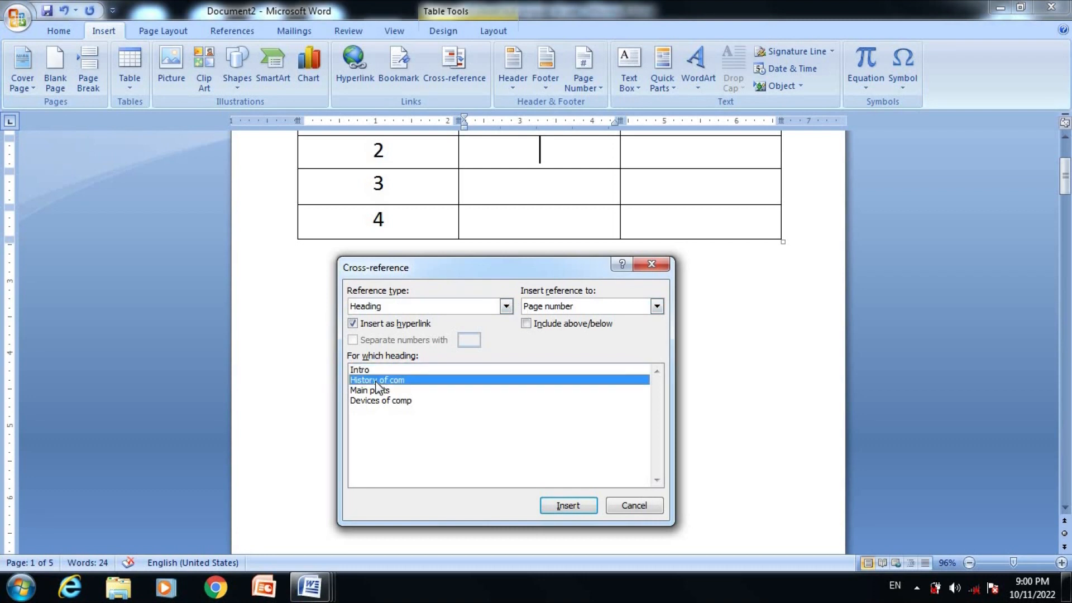
click(537, 502)
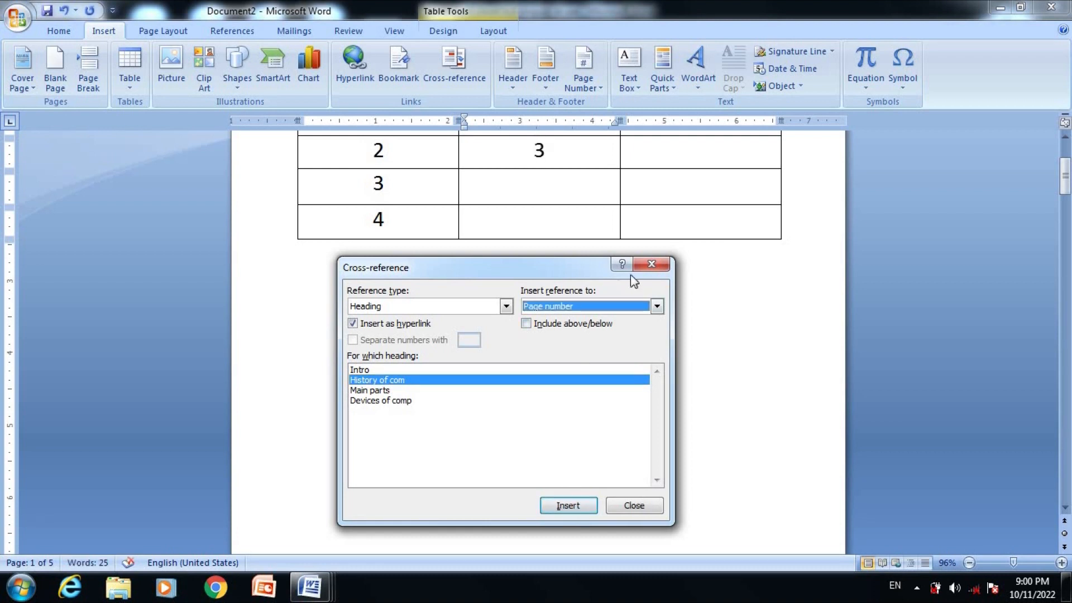
click(656, 307)
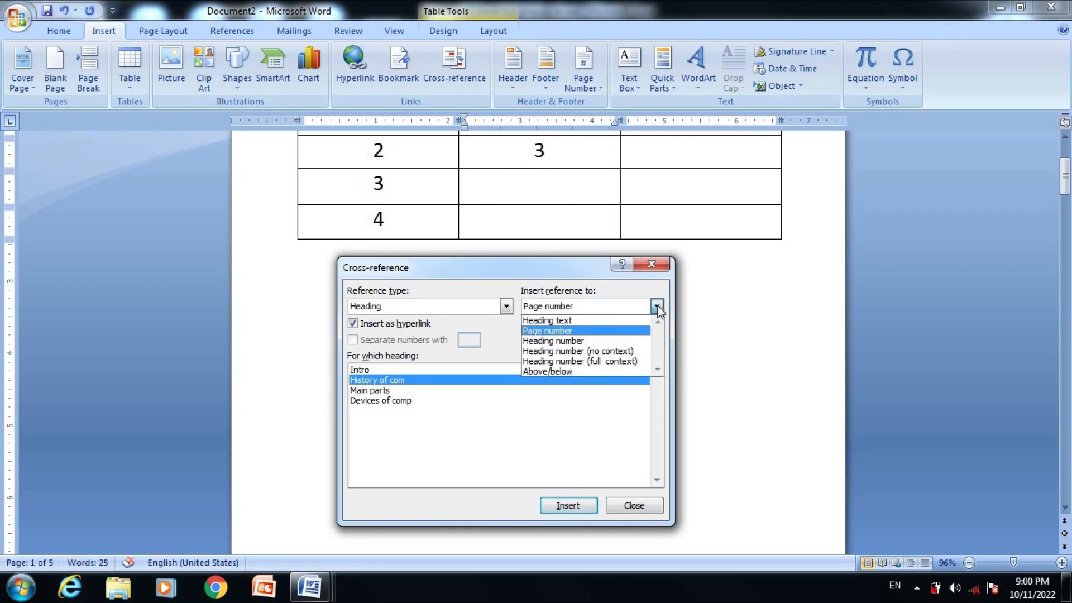
click(563, 321)
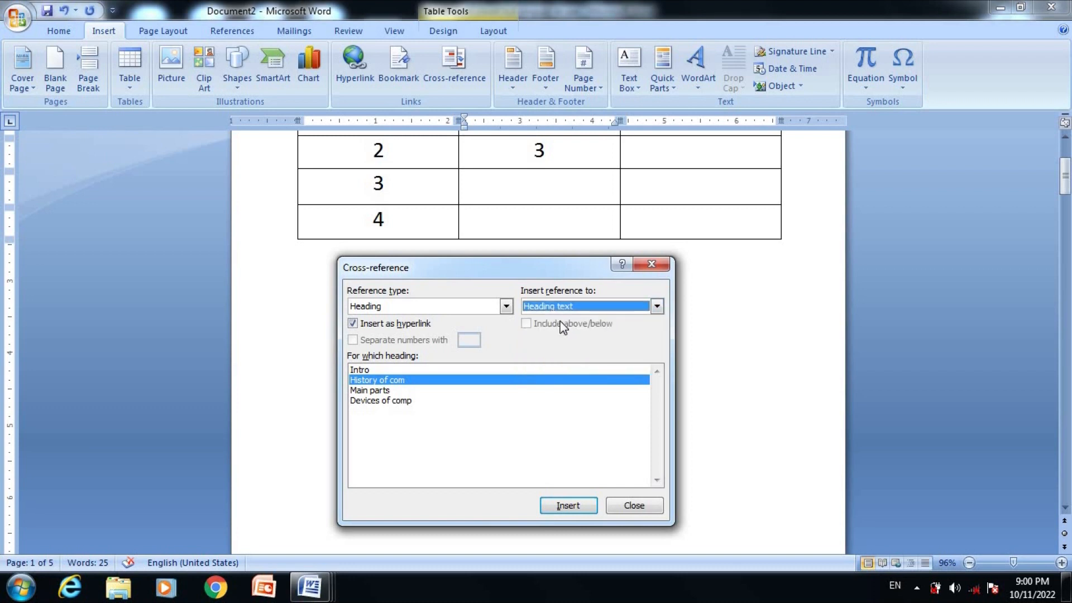
click(549, 151)
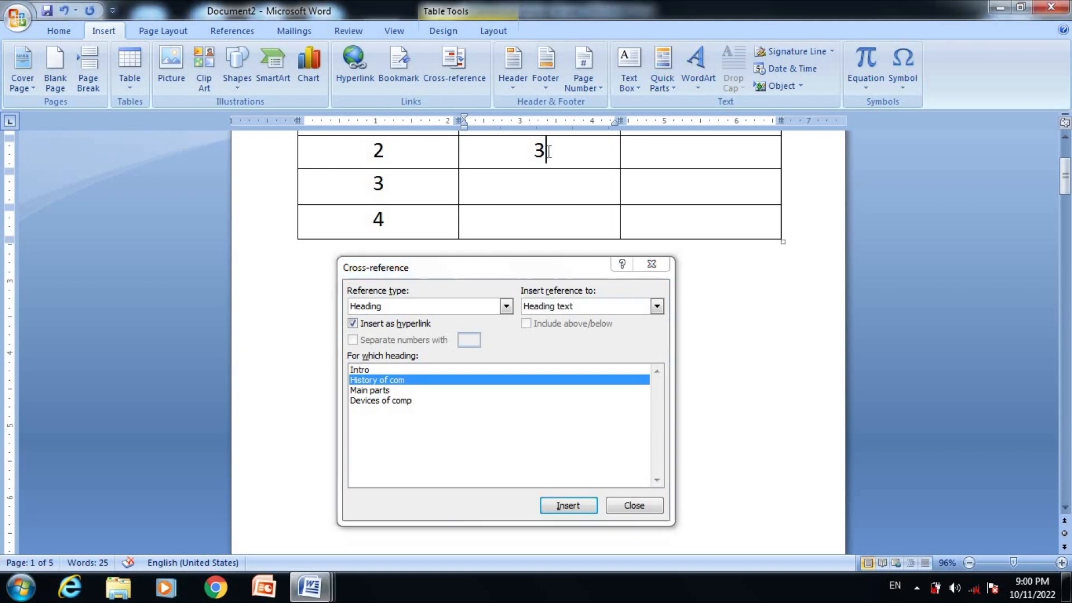
double_click(549, 151)
key(BackSpace)
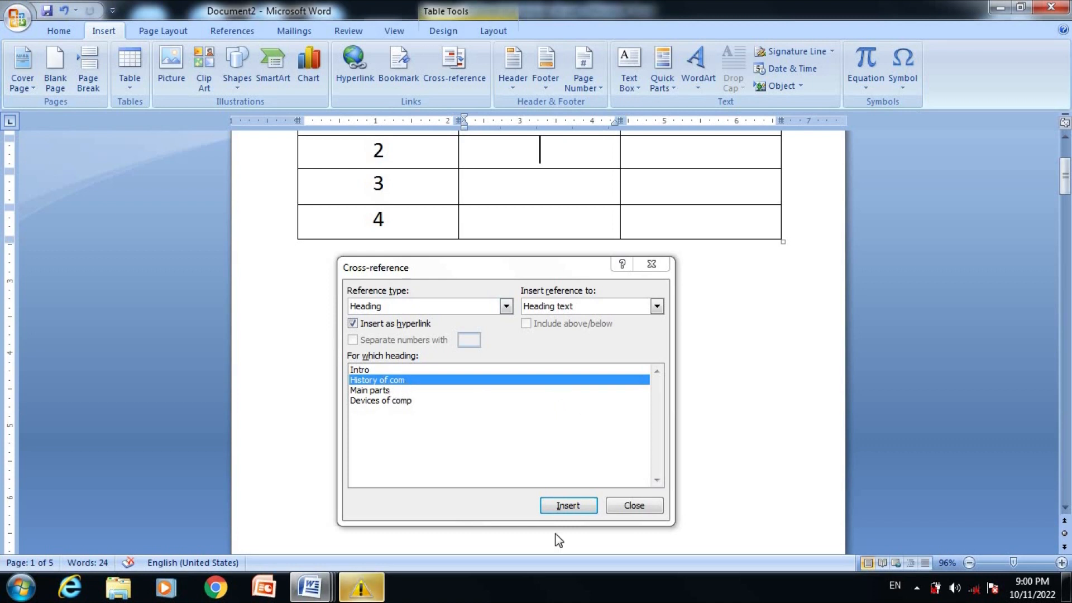
click(564, 504)
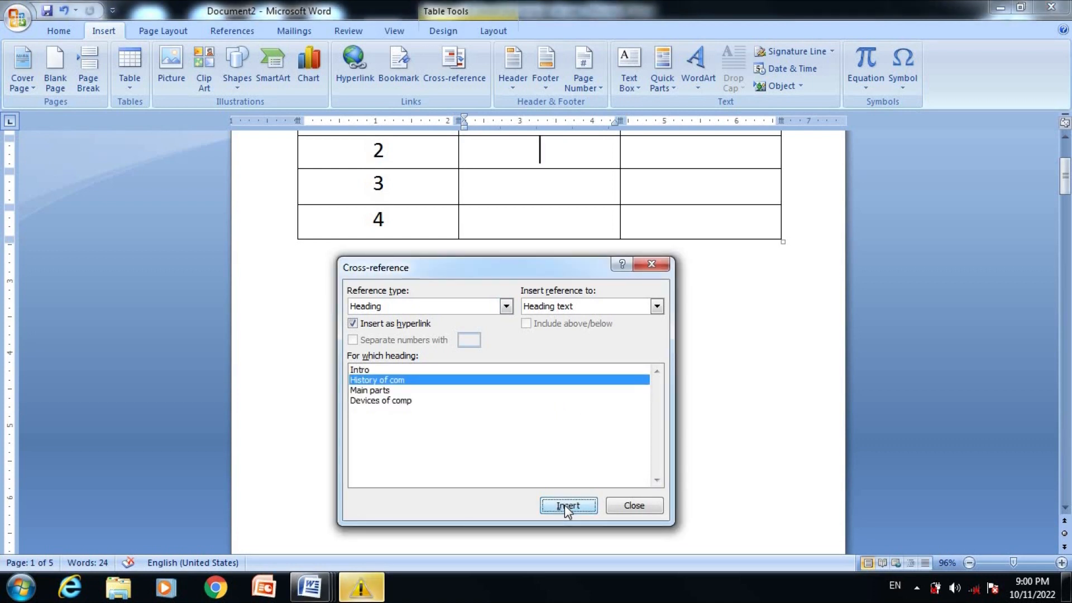
click(565, 505)
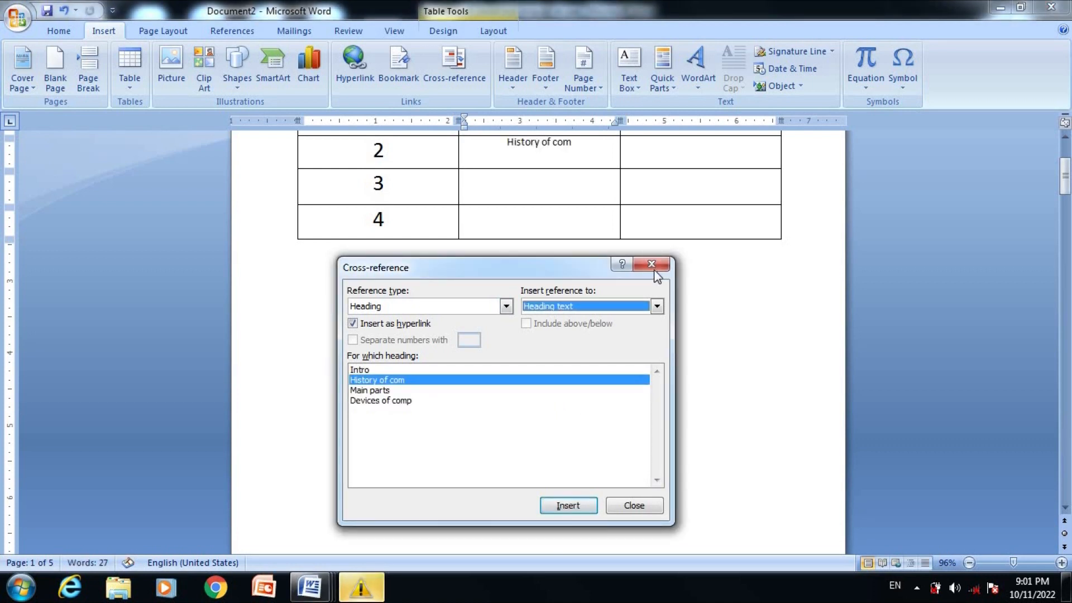
key(Escape)
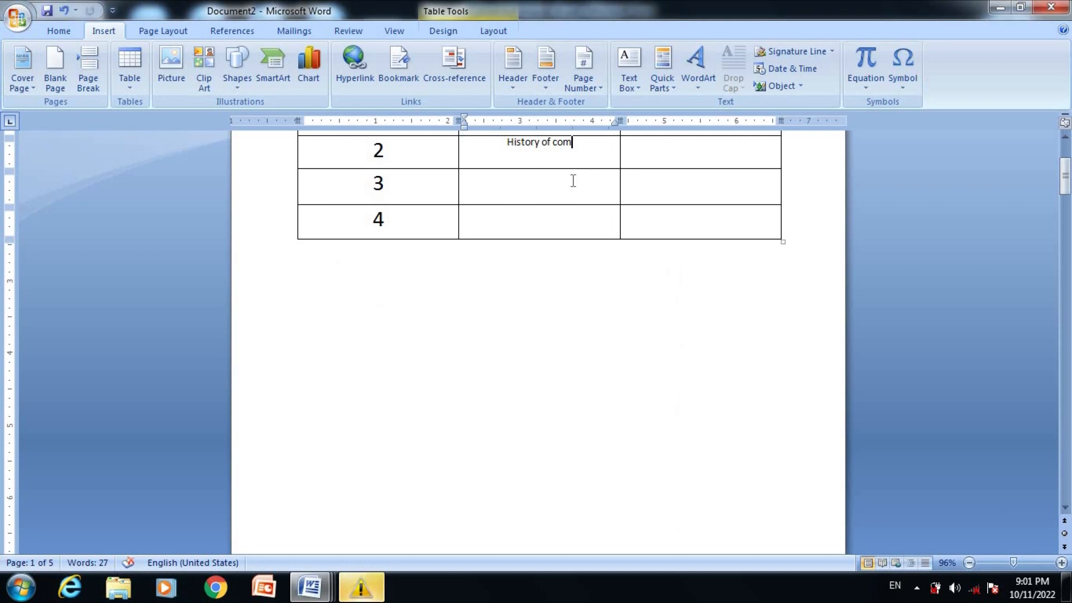
Insert a Main parts heading cross-reference in row 3's Name cell
click(438, 75)
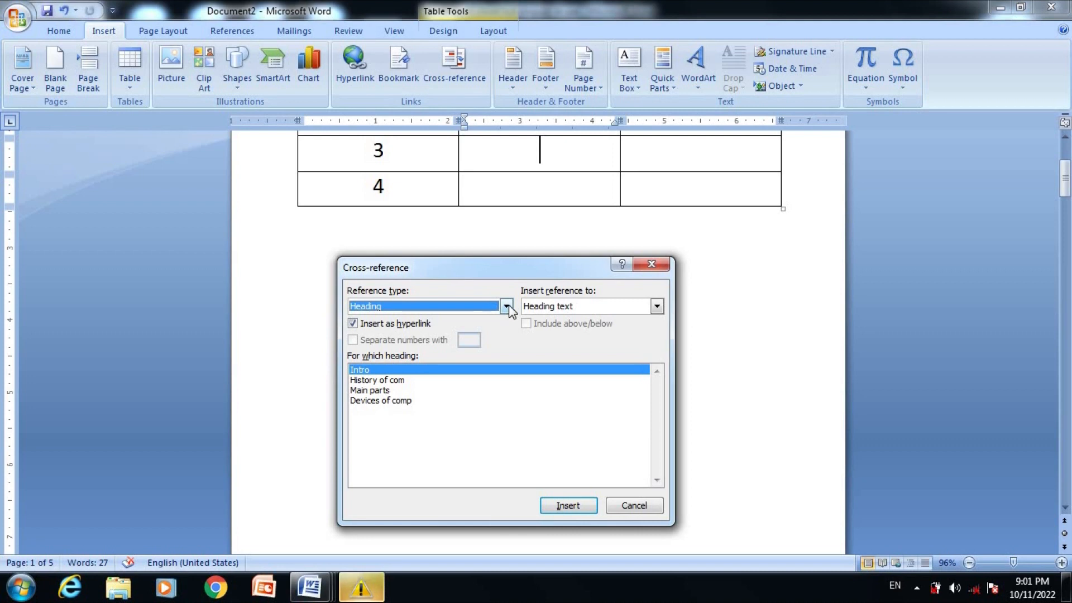
click(373, 390)
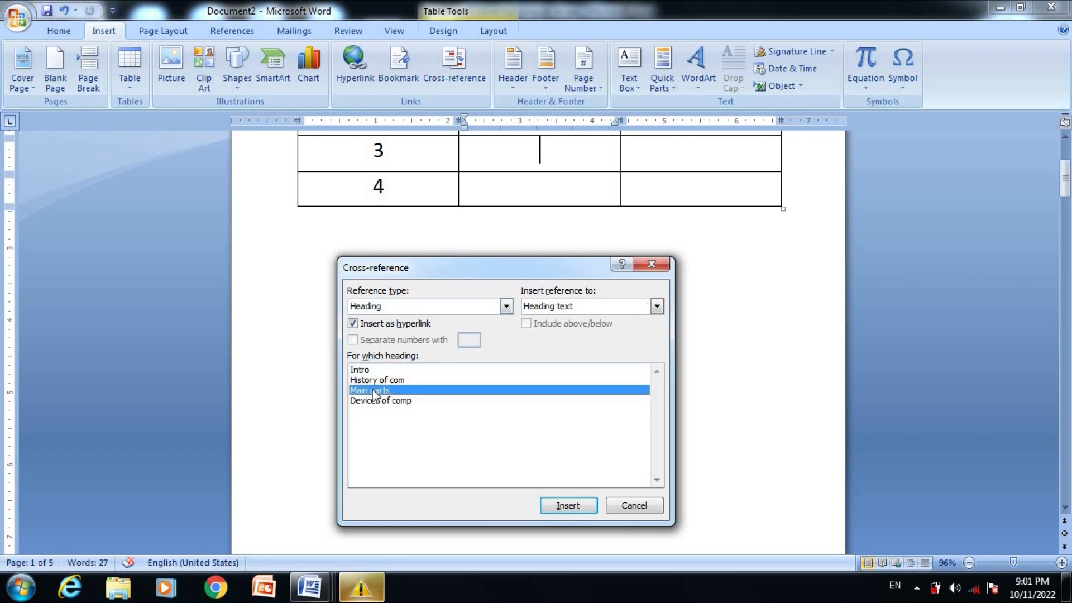
click(568, 506)
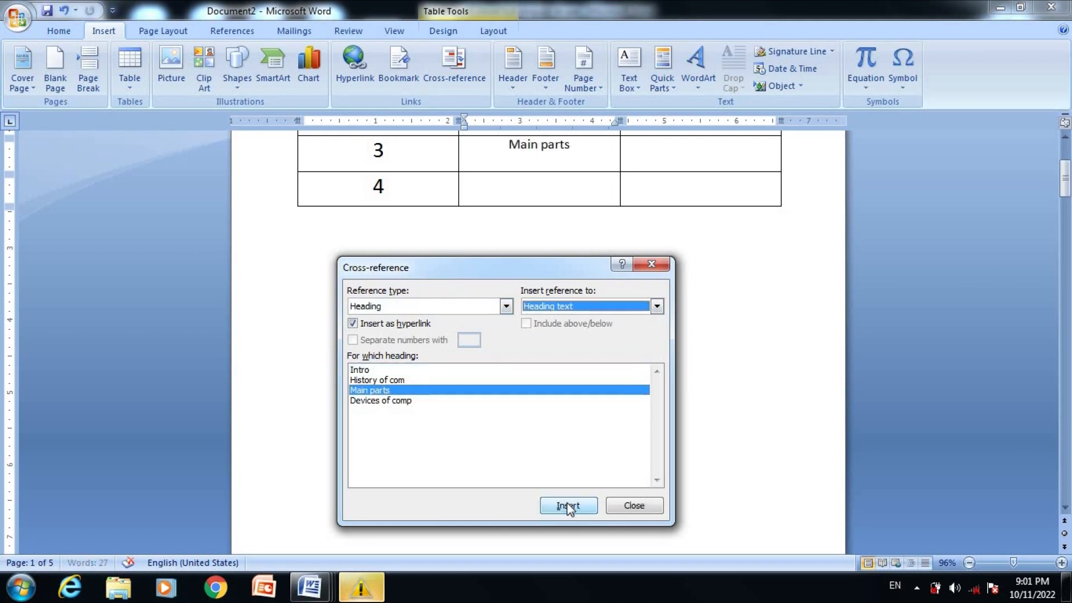
click(653, 266)
Insert a Devices of comp heading cross-reference in row 4's Name cell
click(550, 190)
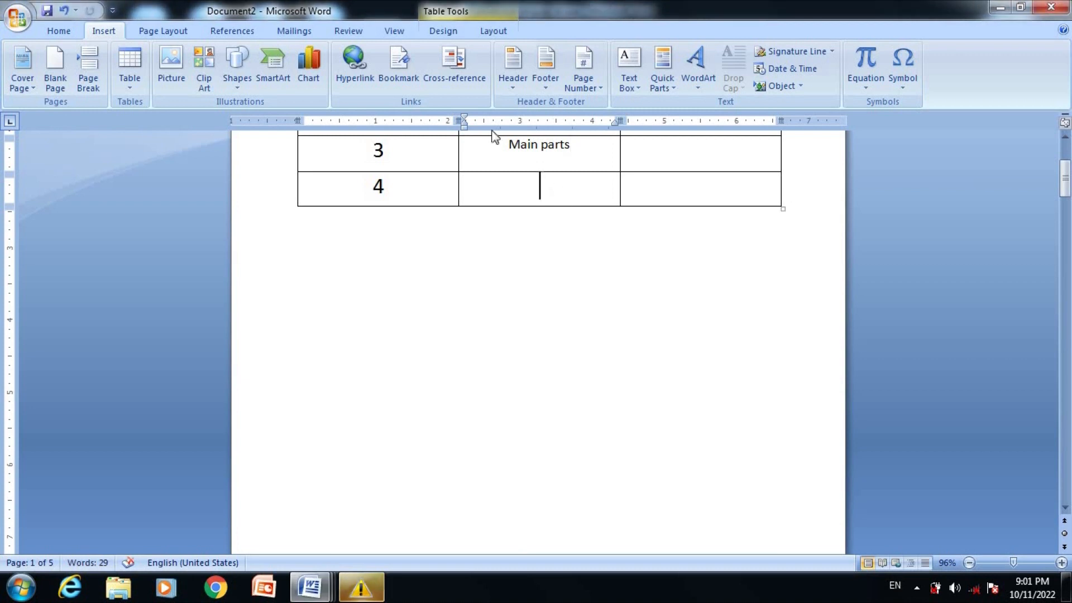
click(456, 78)
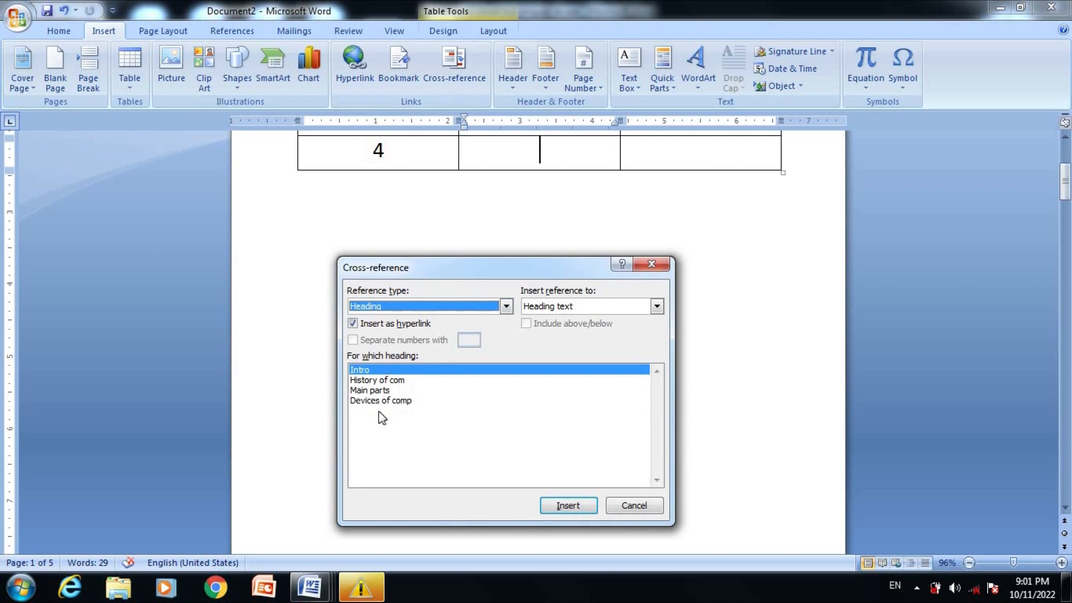
click(404, 400)
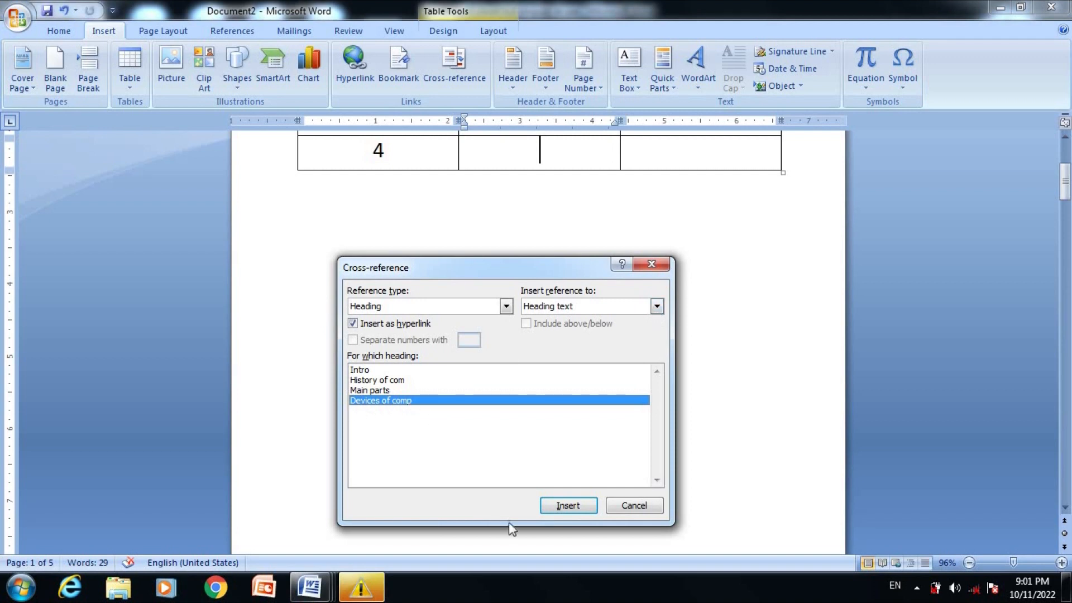
click(564, 508)
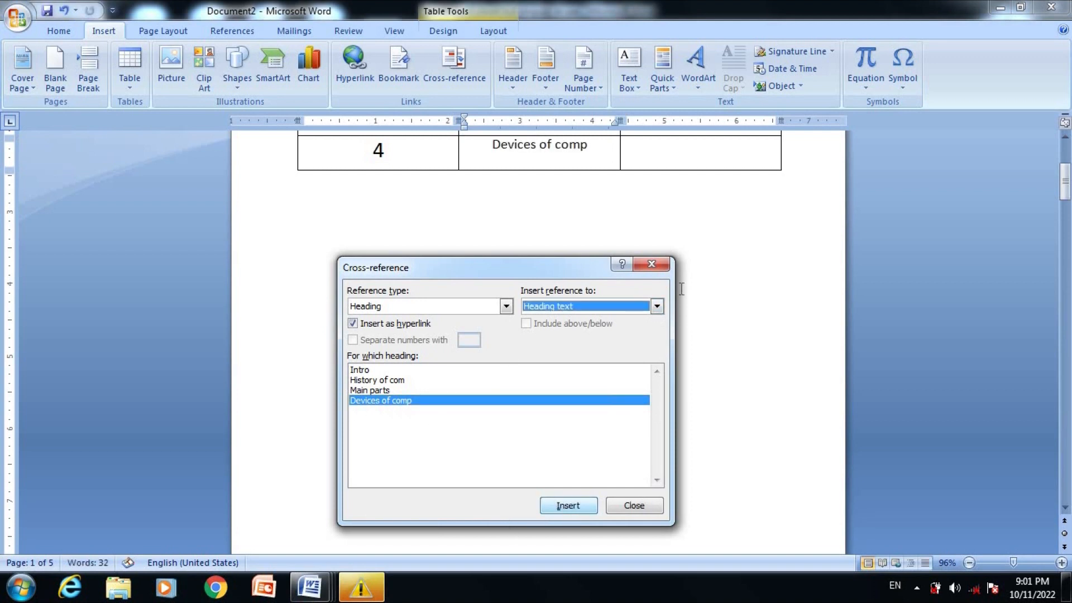
click(651, 263)
click(688, 210)
key(Up)
key(Up)
key(Up)
key(Up)
key(Up)
click(712, 296)
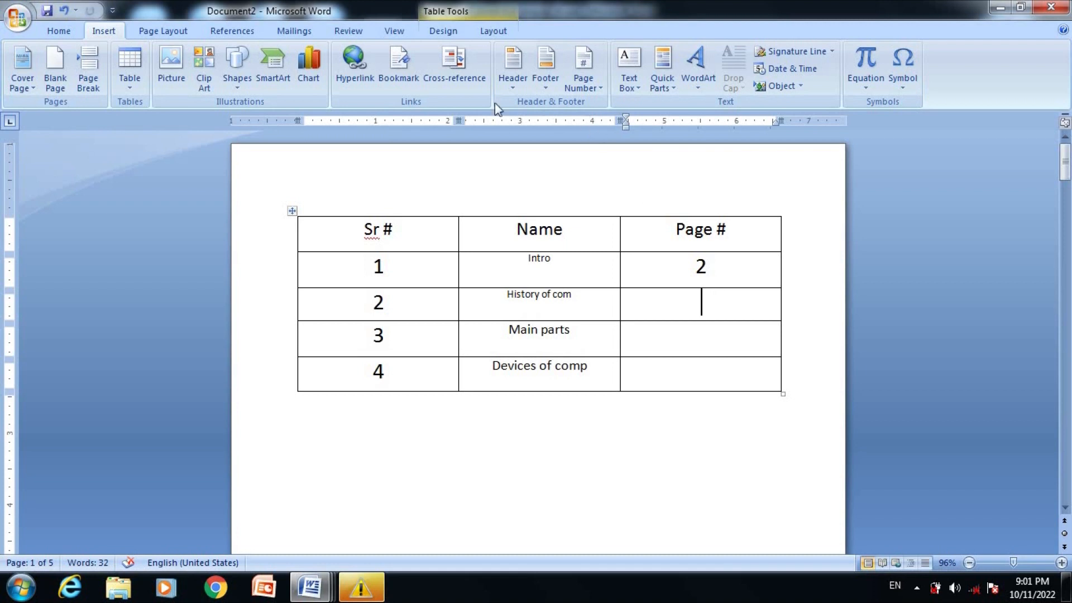
Insert History of com's page number, 3, as a cross-reference in row 2's Page # cell
click(454, 69)
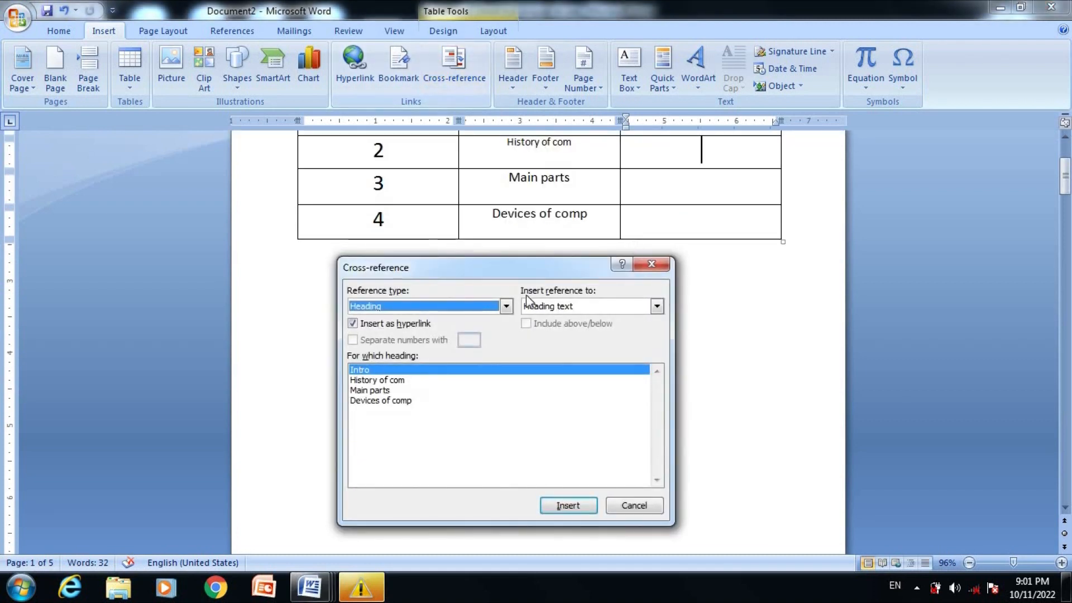
click(655, 307)
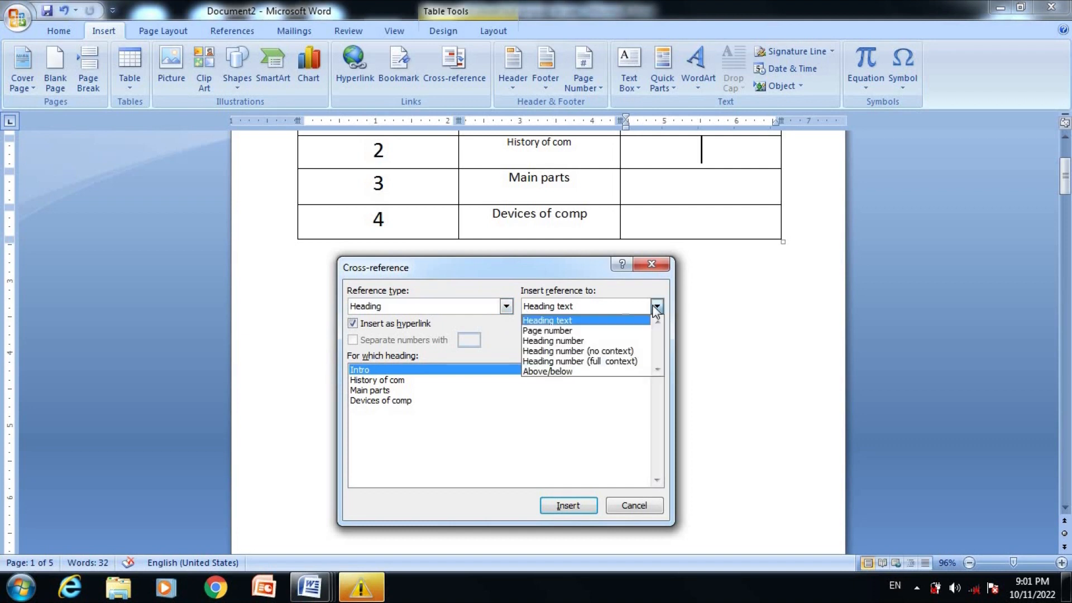
click(568, 330)
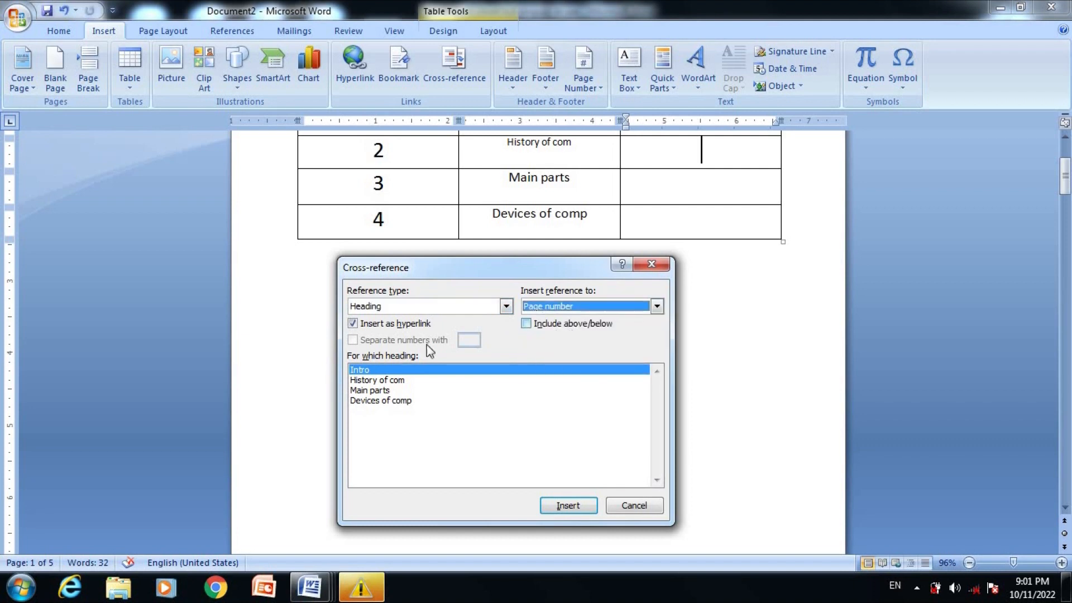
click(392, 381)
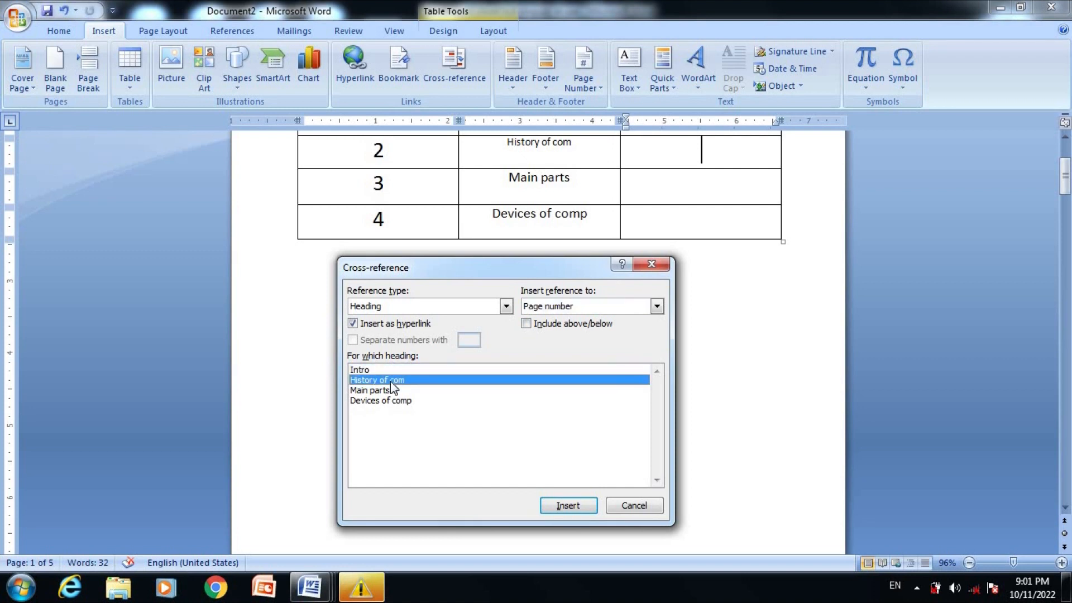
click(568, 505)
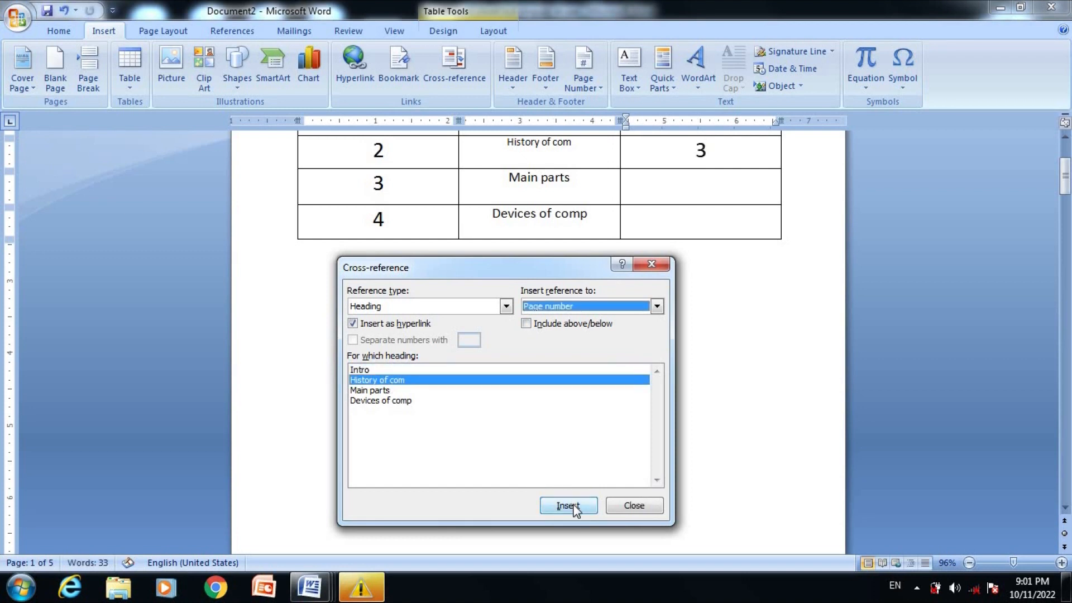
Add page-number cross-references 4 and 5 for Main parts and Devices of comp
click(689, 195)
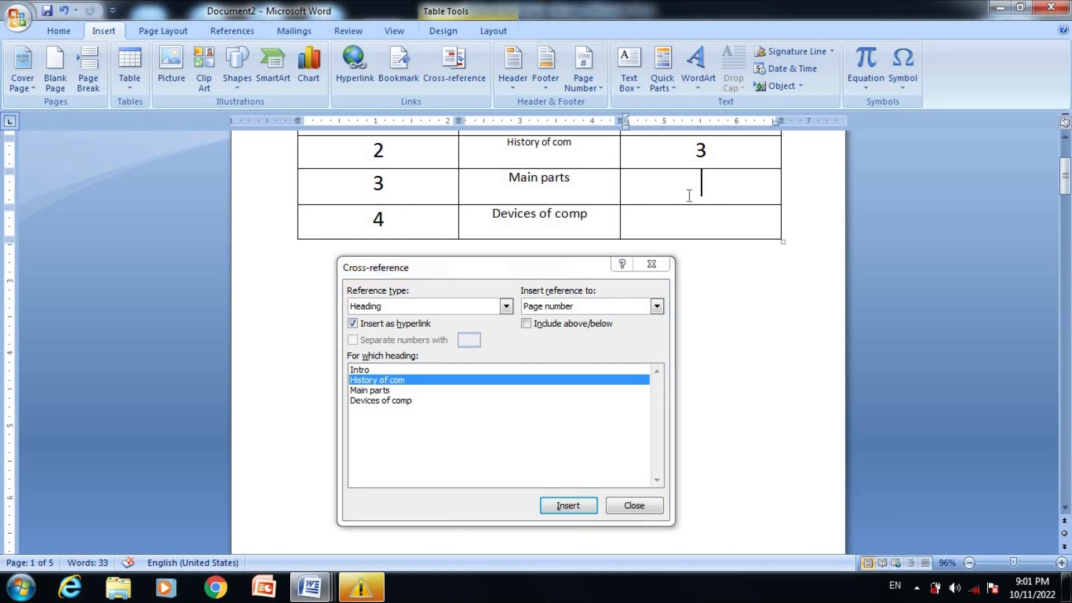
click(384, 390)
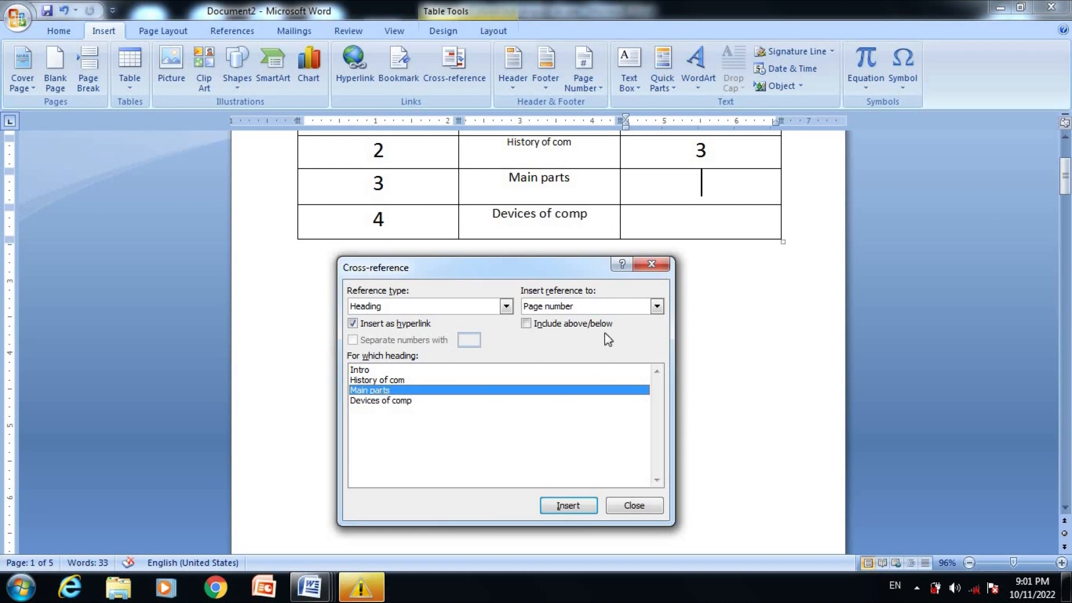
click(568, 505)
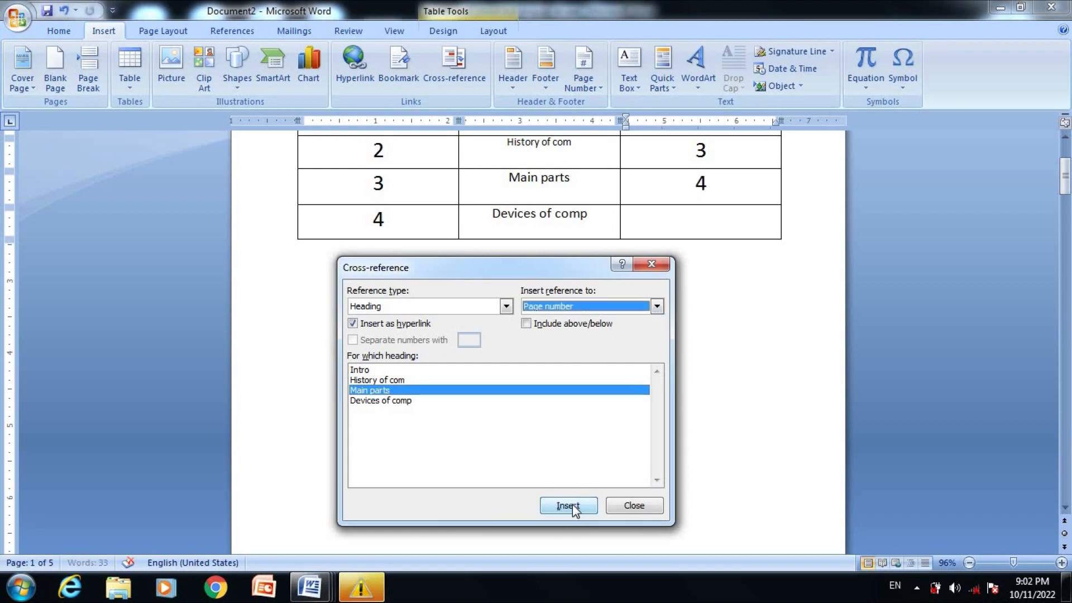
click(695, 217)
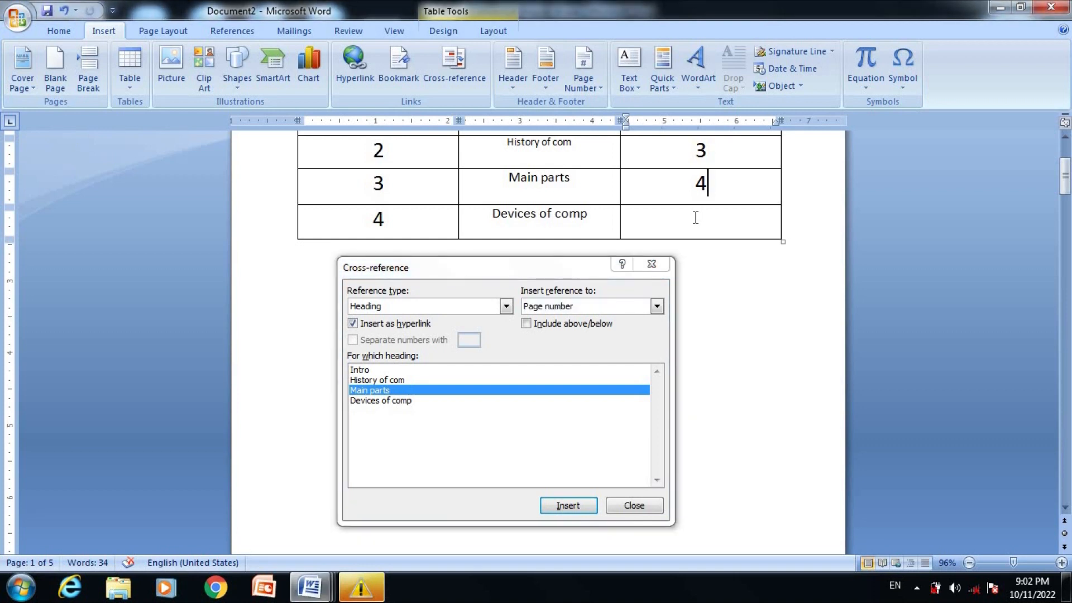
click(379, 401)
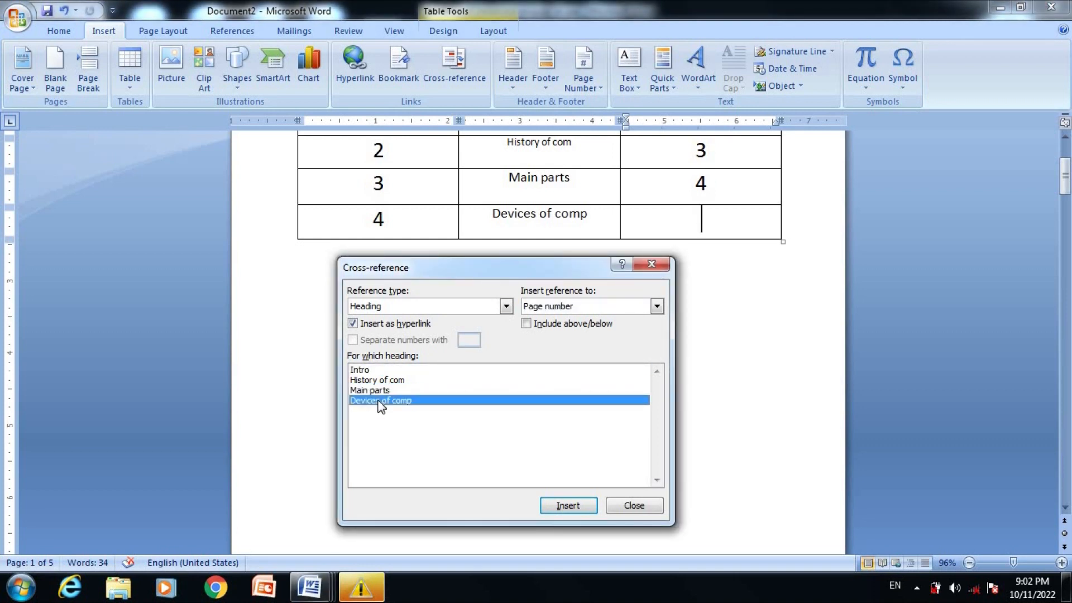
click(568, 505)
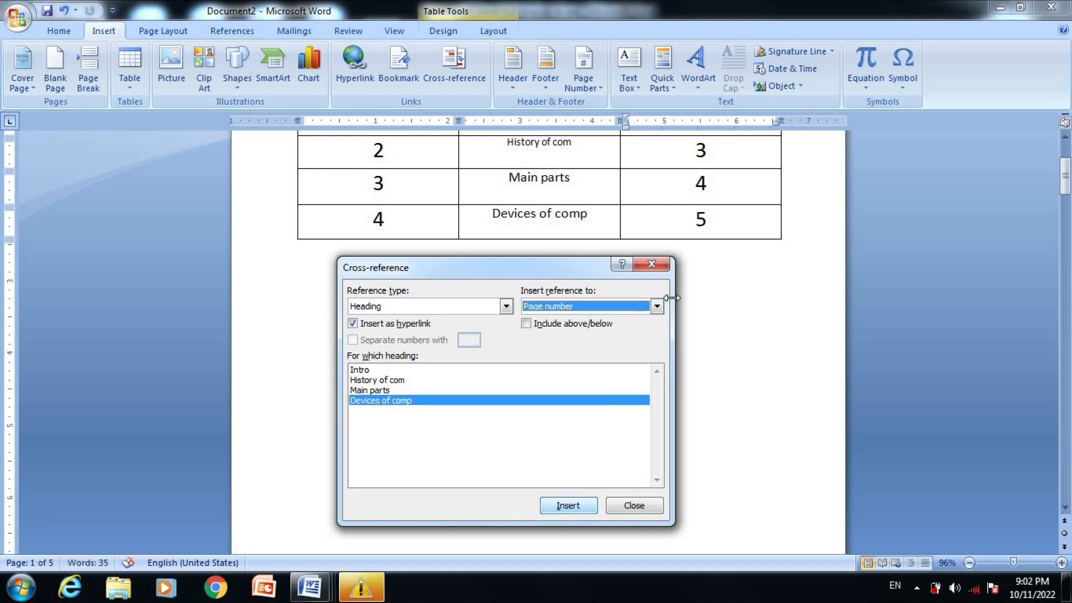
click(652, 264)
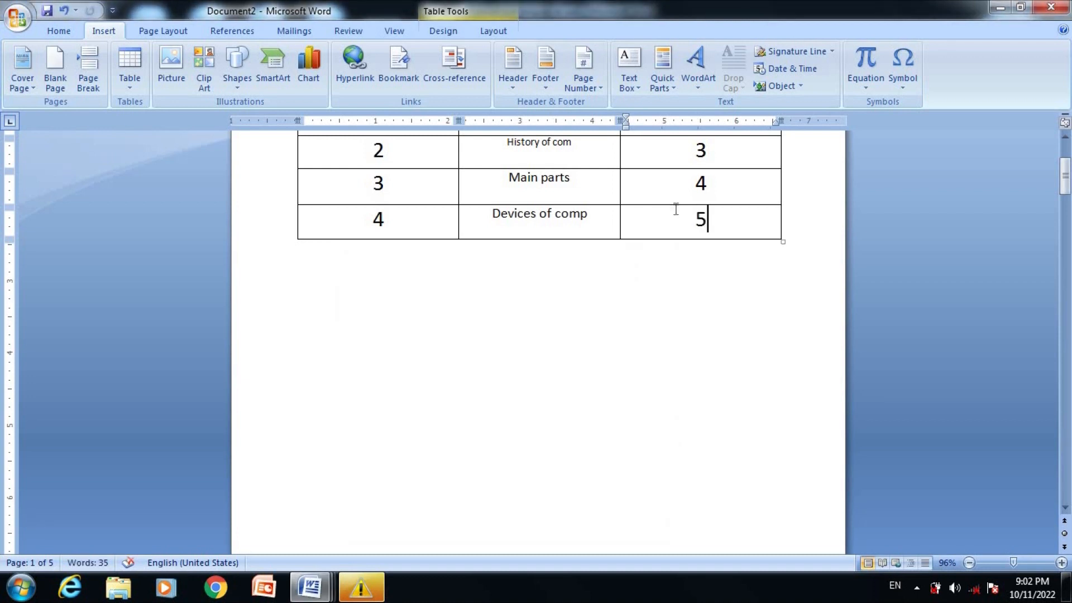
click(675, 212)
key(Page_Up)
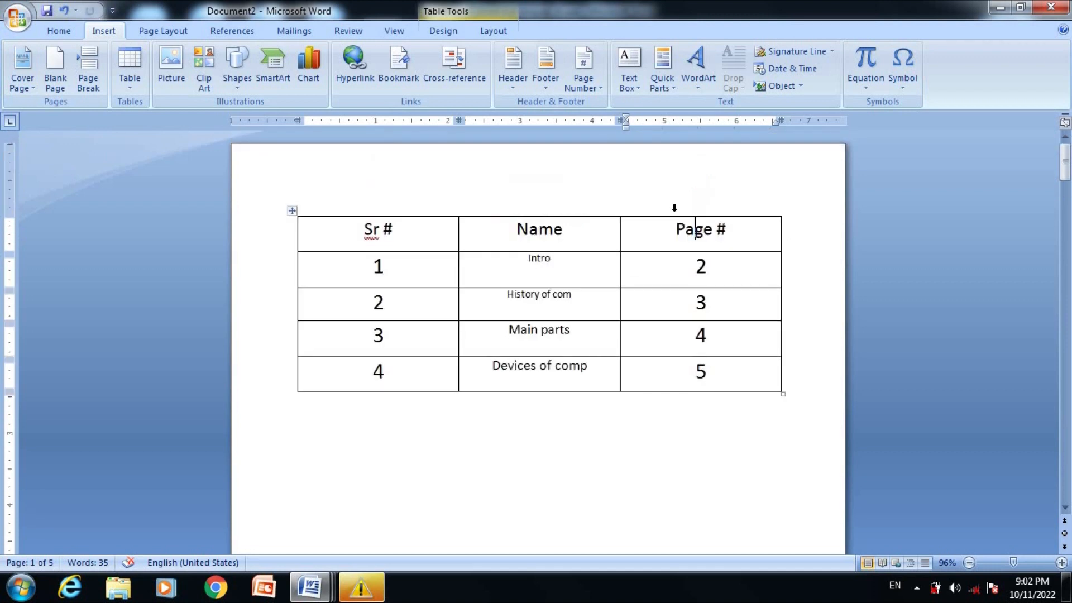
Inspect the linked page number 2 field in row 1 of the table
click(706, 268)
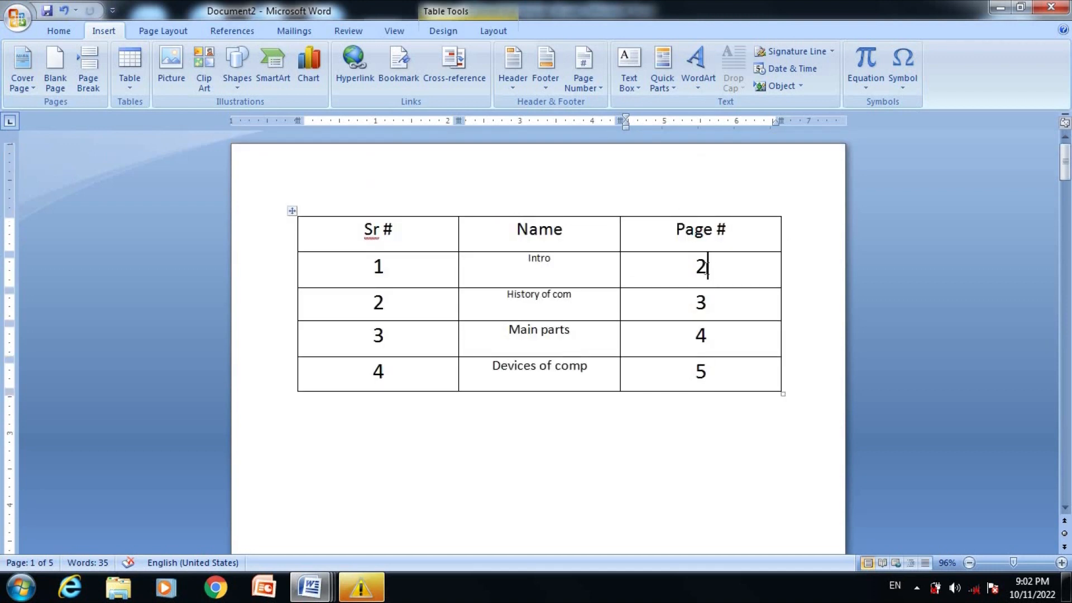
click(700, 268)
ctrl+click(702, 375)
Follow the Devices of comp link to its heading, return to the table, and open the header gallery
ctrl+click(555, 369)
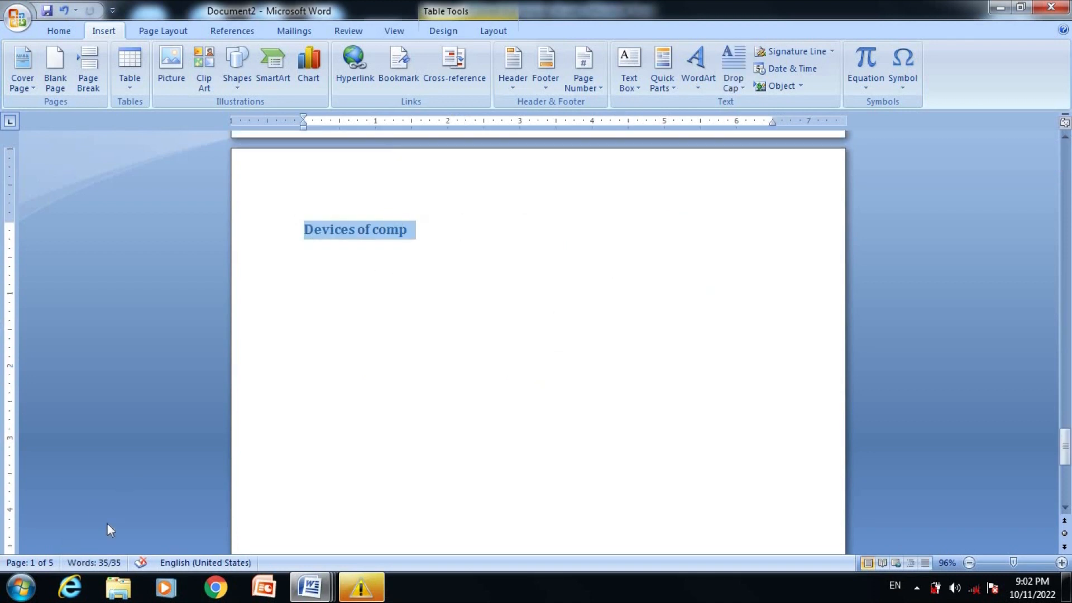
click(396, 300)
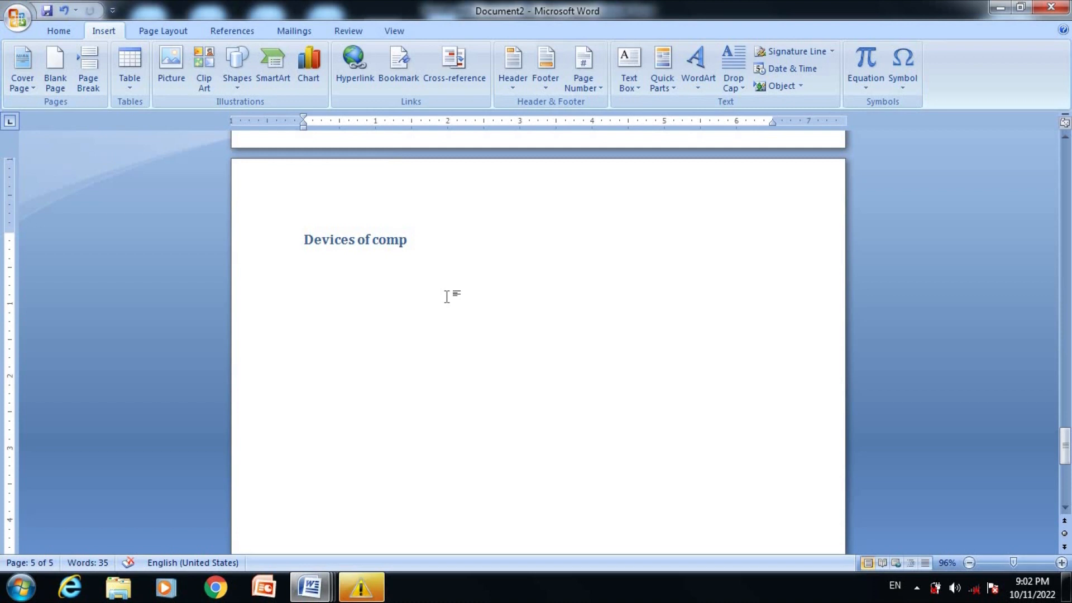
scroll(447, 296, up, 20)
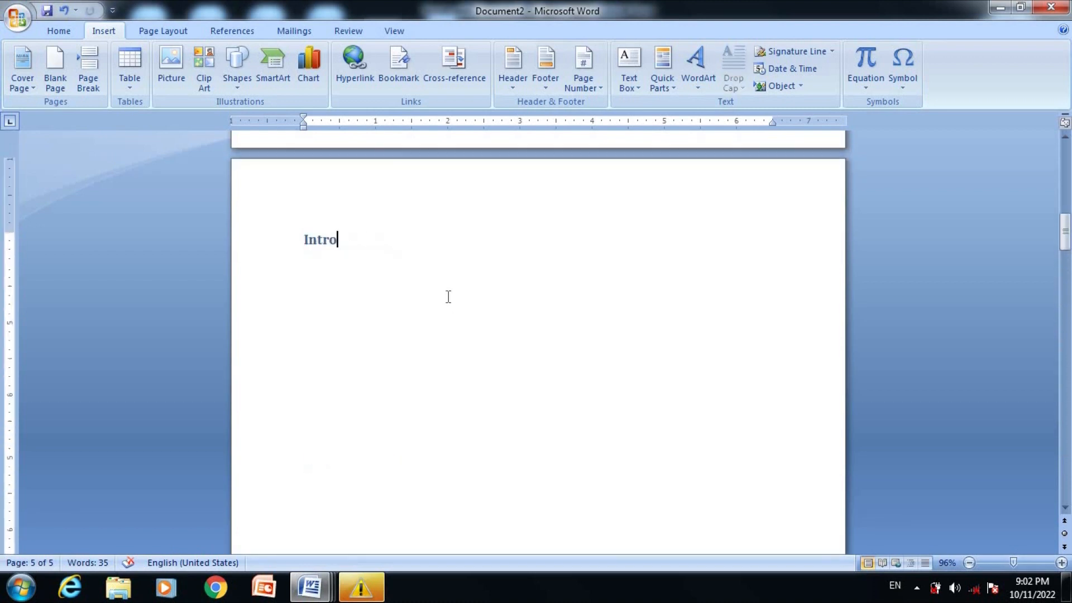
key(ctrl+Home)
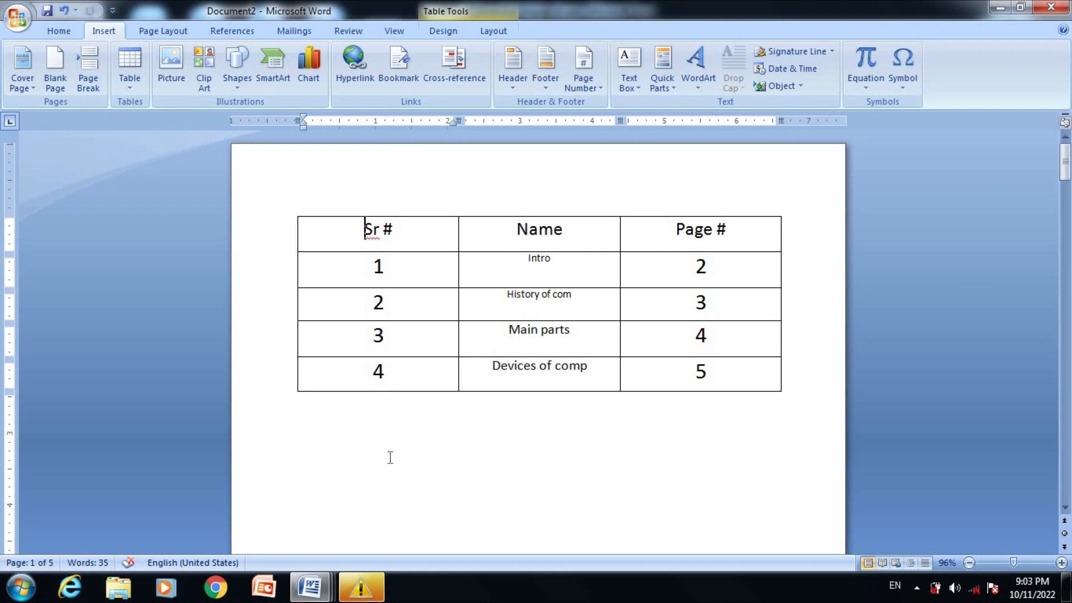
click(512, 81)
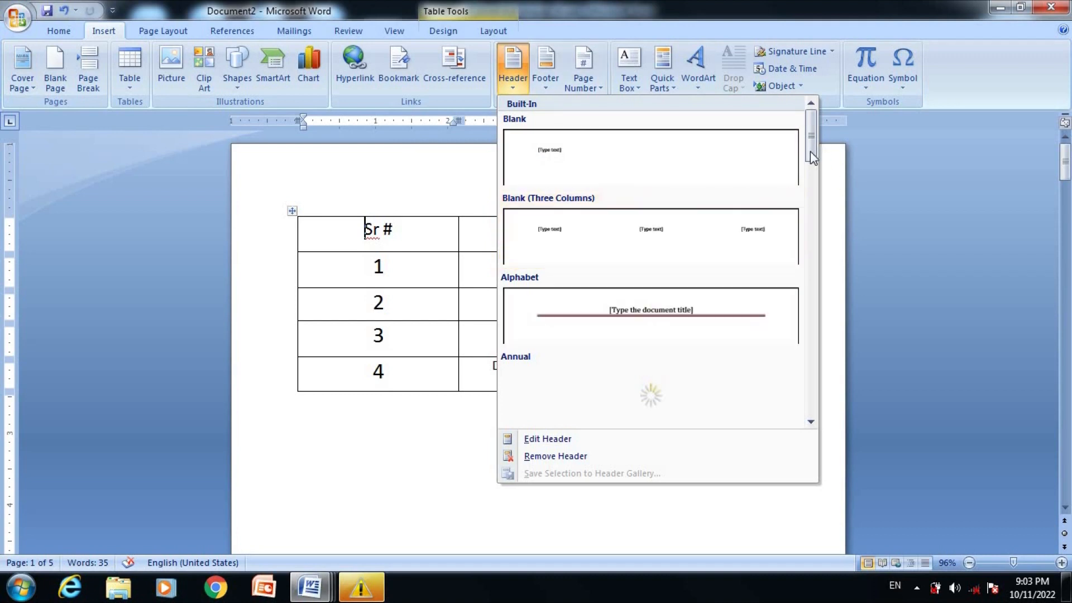
Insert the Alphabet header titled 'Intro to comp' and close header editing
drag(809, 150, 756, 145)
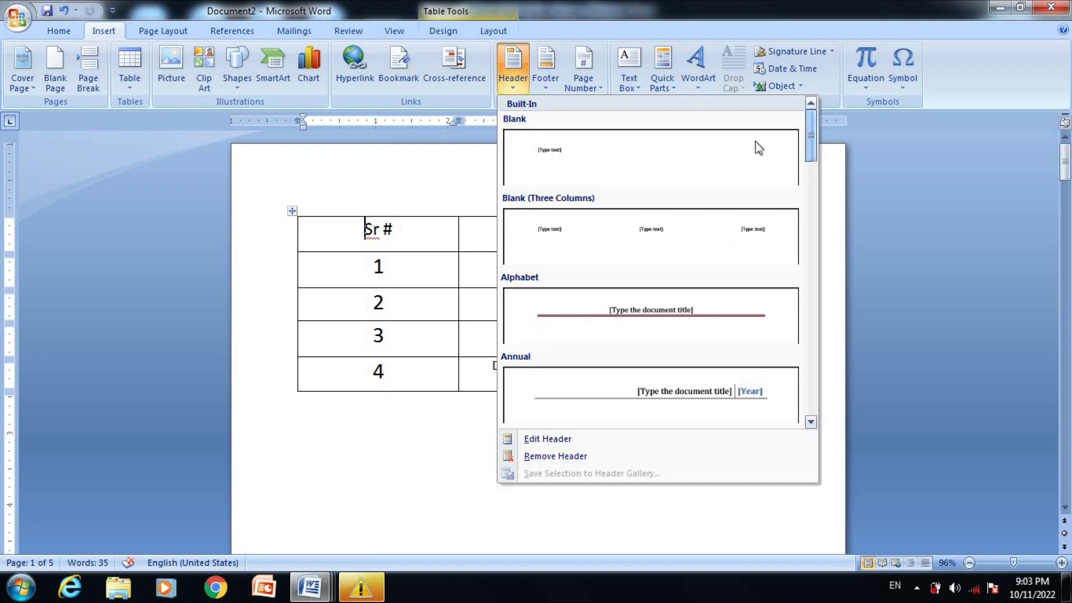
click(678, 315)
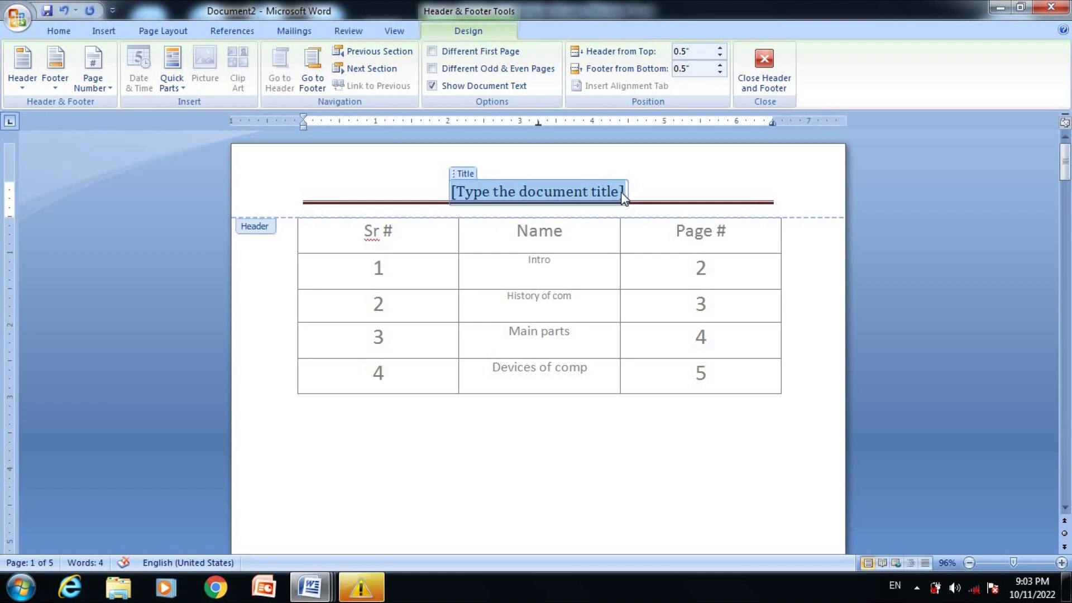
text(Intr)
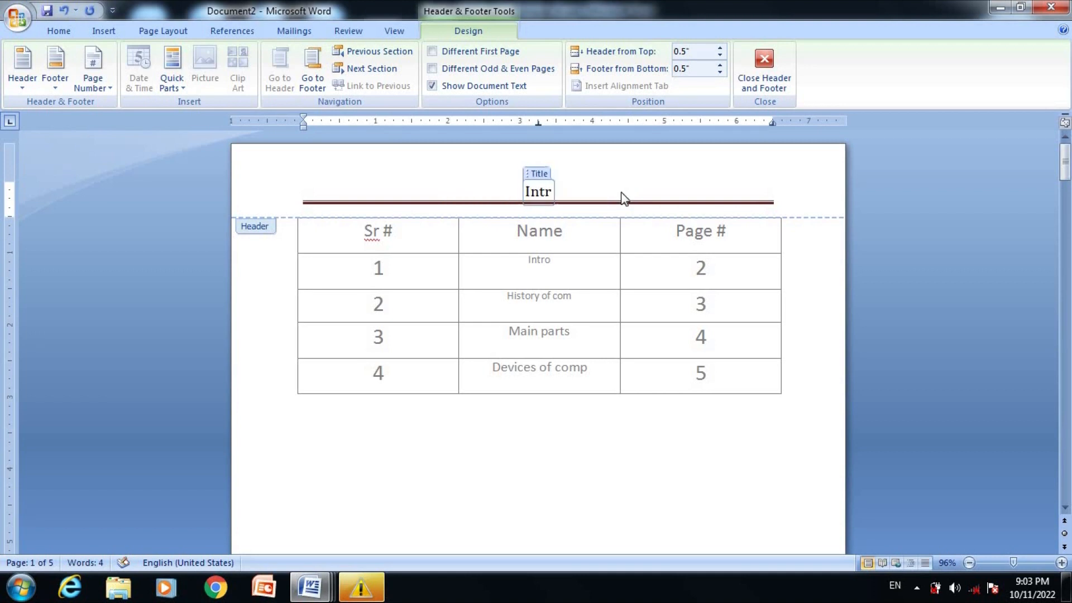
text(o to cpmy)
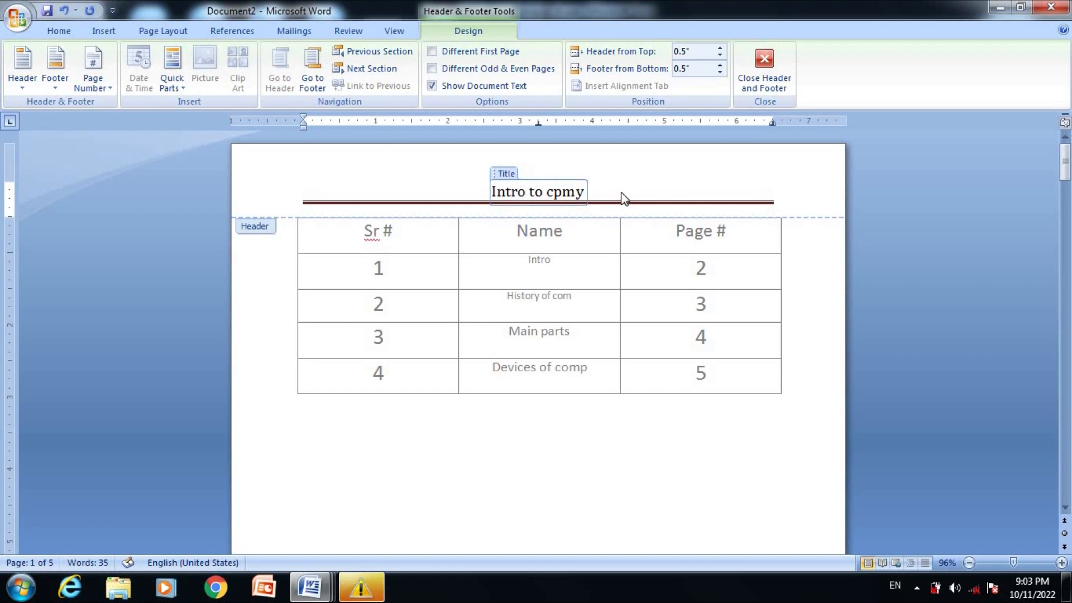
key(BackSpace)
key(BackSpace)
key(BackSpace)
key(BackSpace)
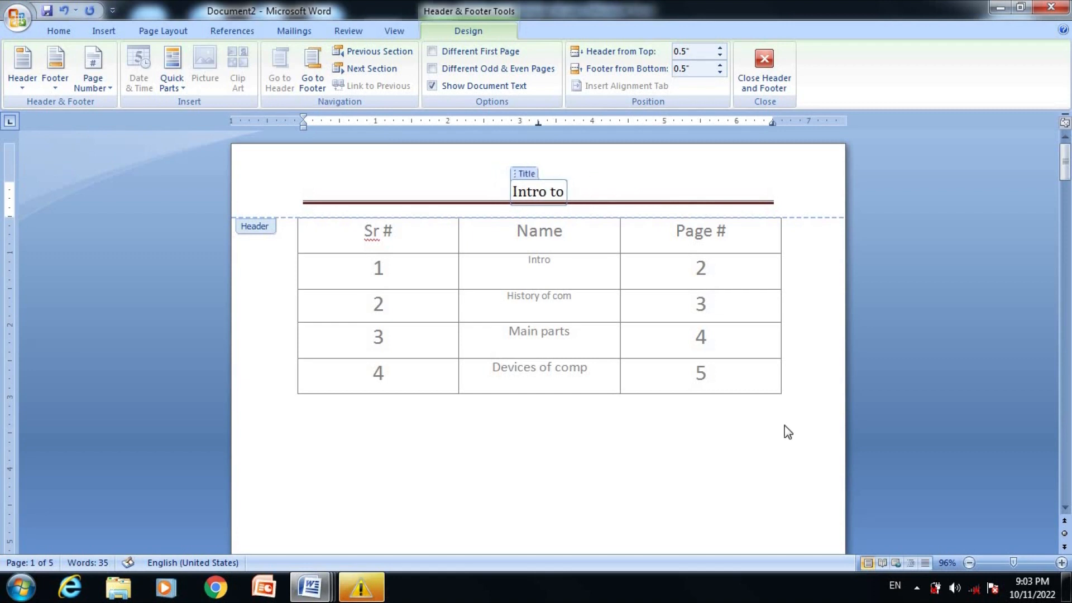
text(comp)
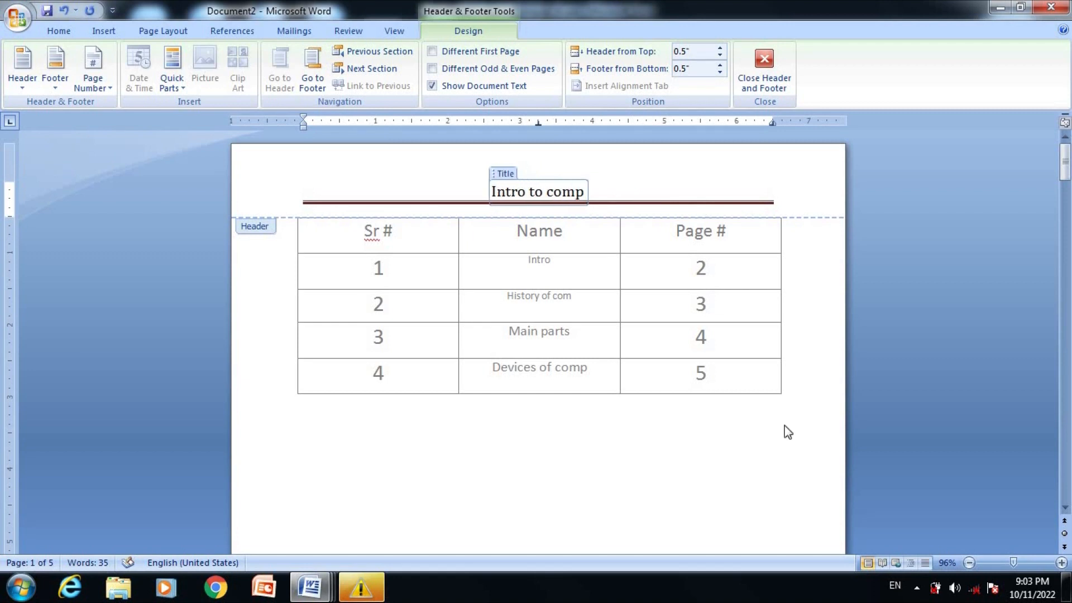
double_click(750, 449)
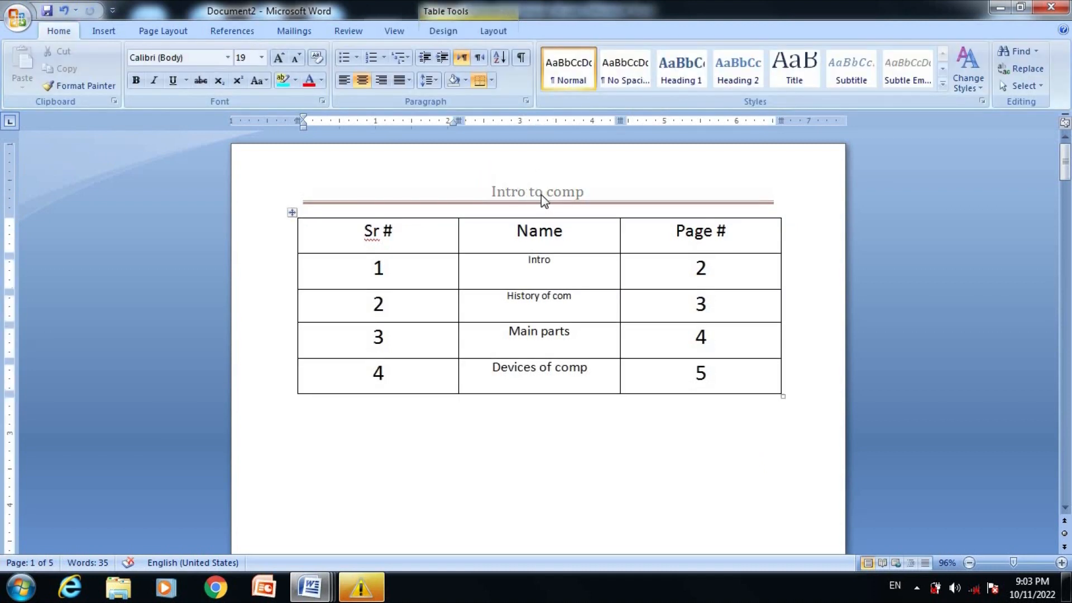
click(544, 449)
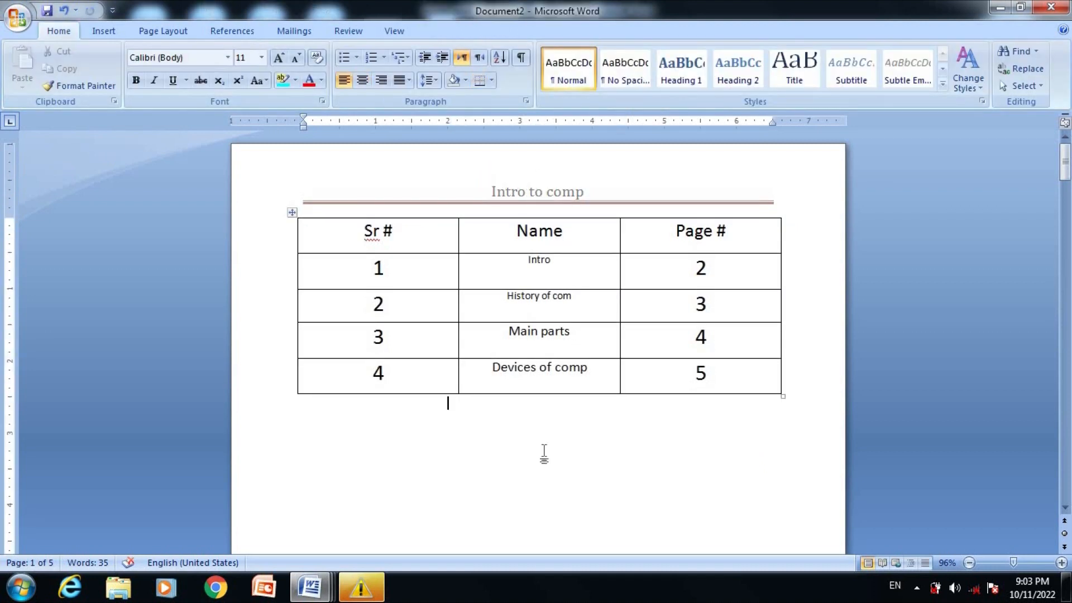
scroll(544, 452, down, 10)
key(Page_Down)
key(Page_Down)
key(Page_Down)
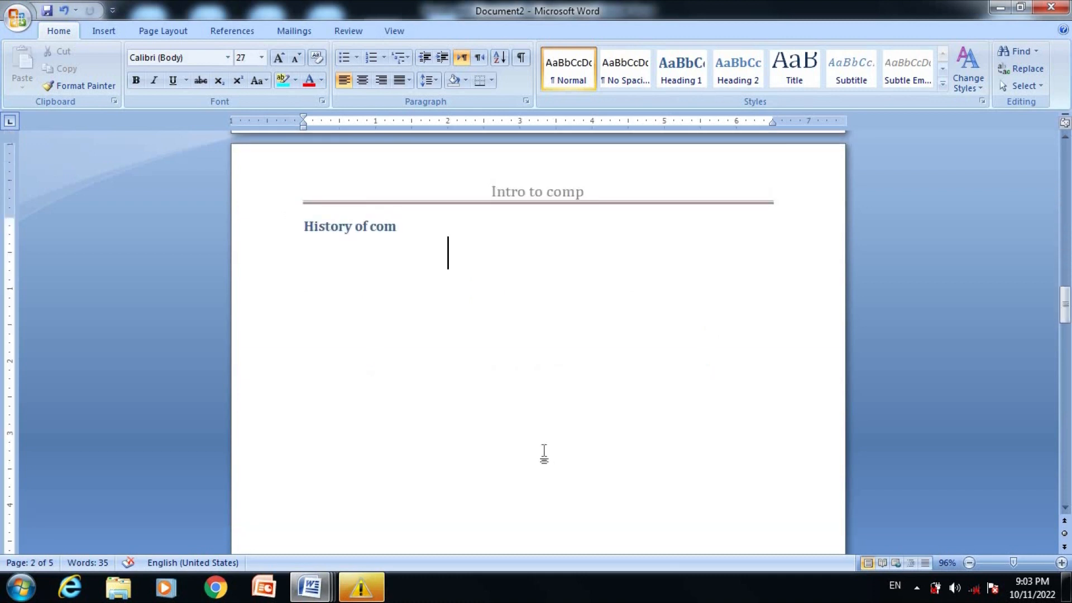
key(Page_Down)
key(Page_Down)
key(Page_Down)
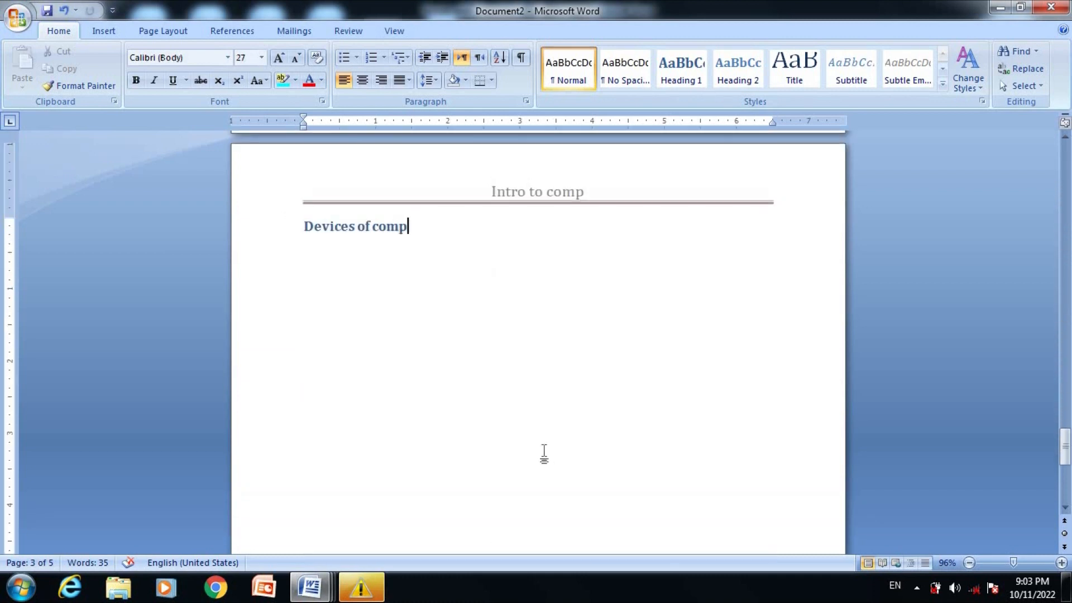
key(Page_Down)
key(Page_Down)
key(Page_Down)
key(Page_Down)
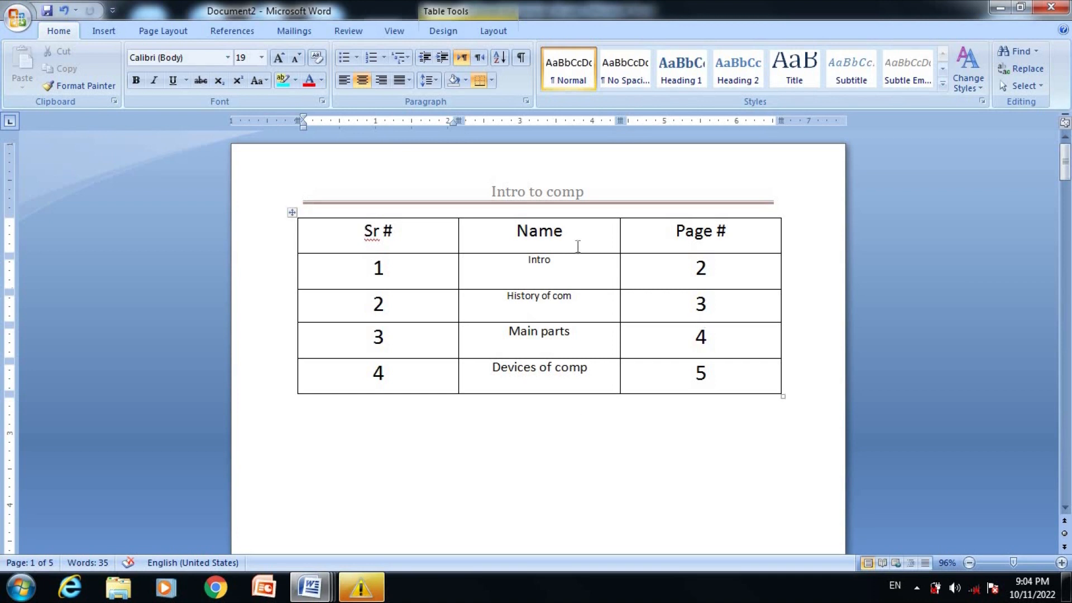
Reopen the 'Intro to comp' header for editing with Edit Header
double_click(519, 195)
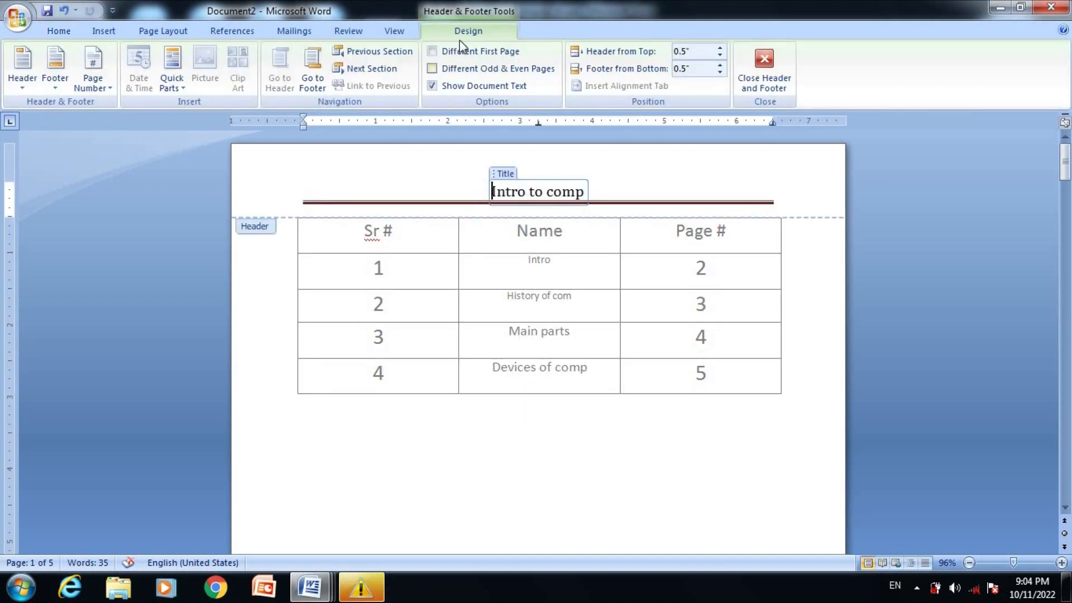
double_click(569, 423)
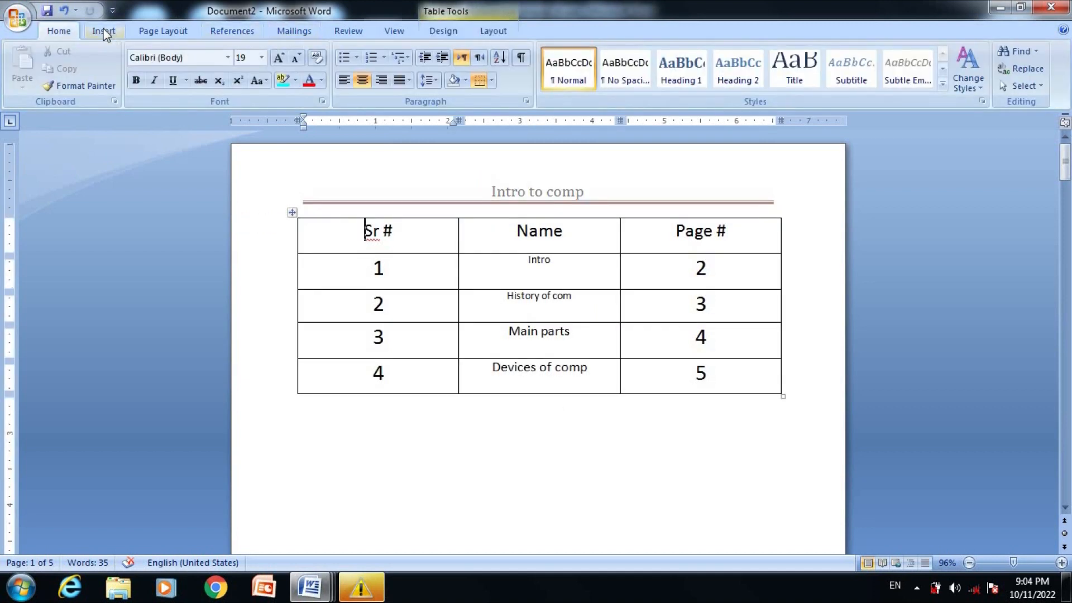
click(105, 31)
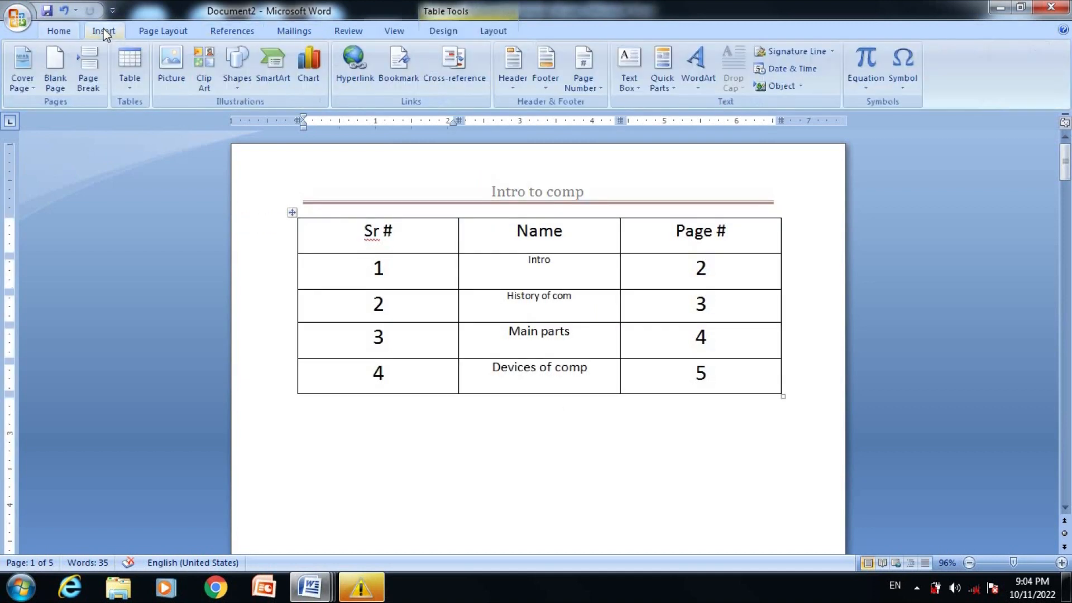
click(516, 78)
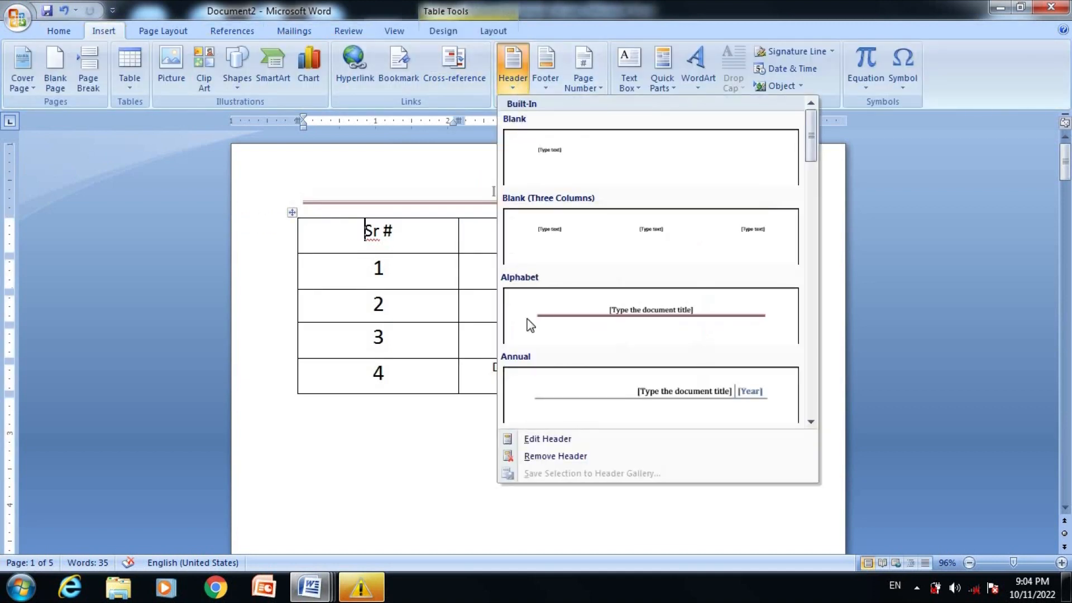
click(552, 440)
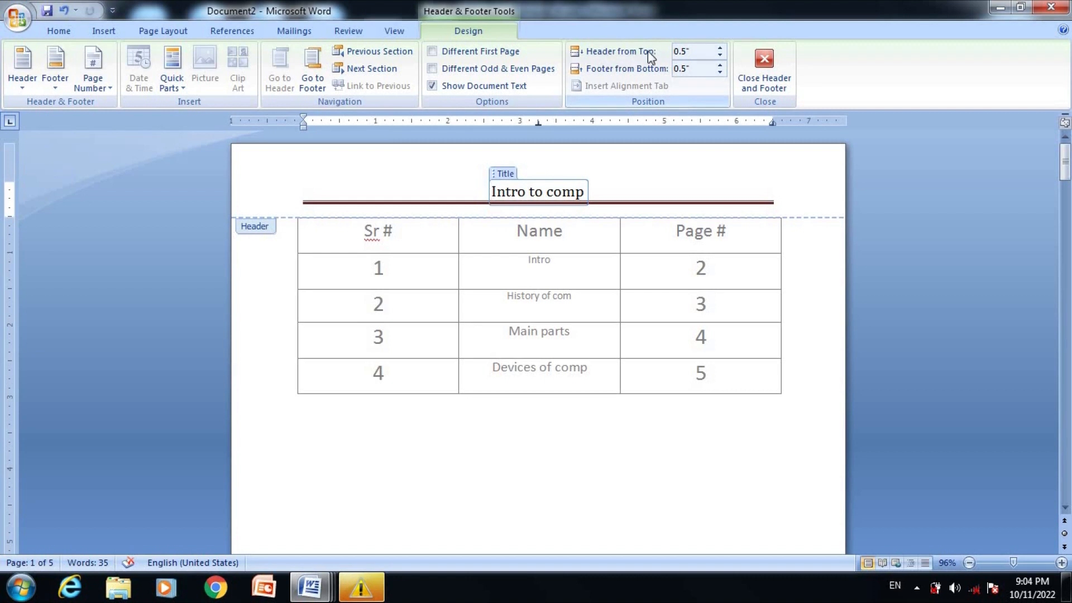
Raise Header from Top by four steps, then lower it back to 0.5"
click(720, 49)
click(720, 48)
click(720, 48)
click(720, 49)
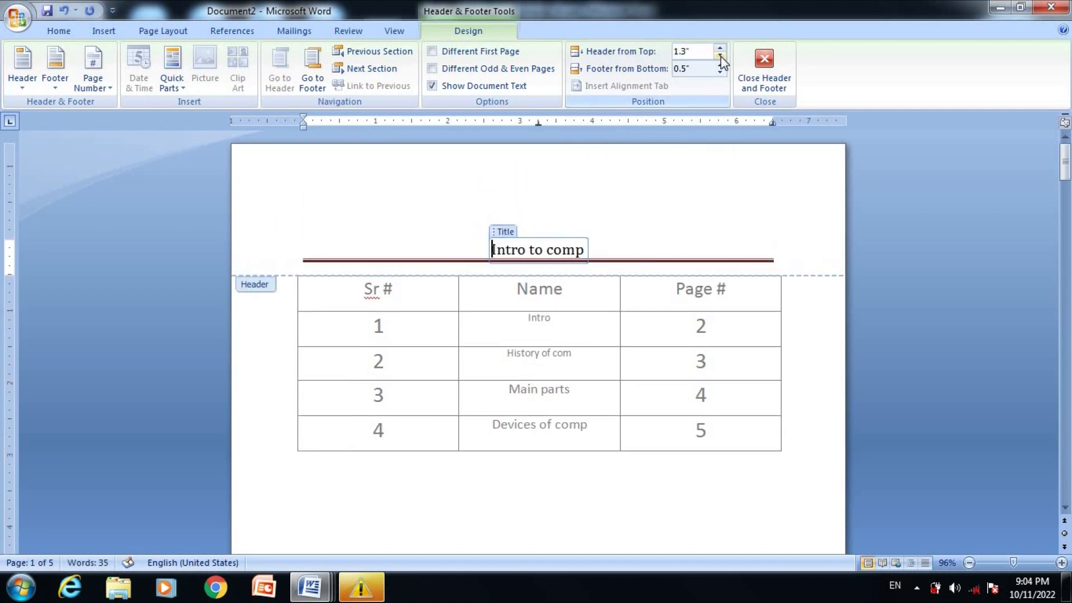
click(720, 55)
click(720, 55)
click(720, 55)
click(720, 55)
click(720, 55)
click(720, 55)
click(720, 56)
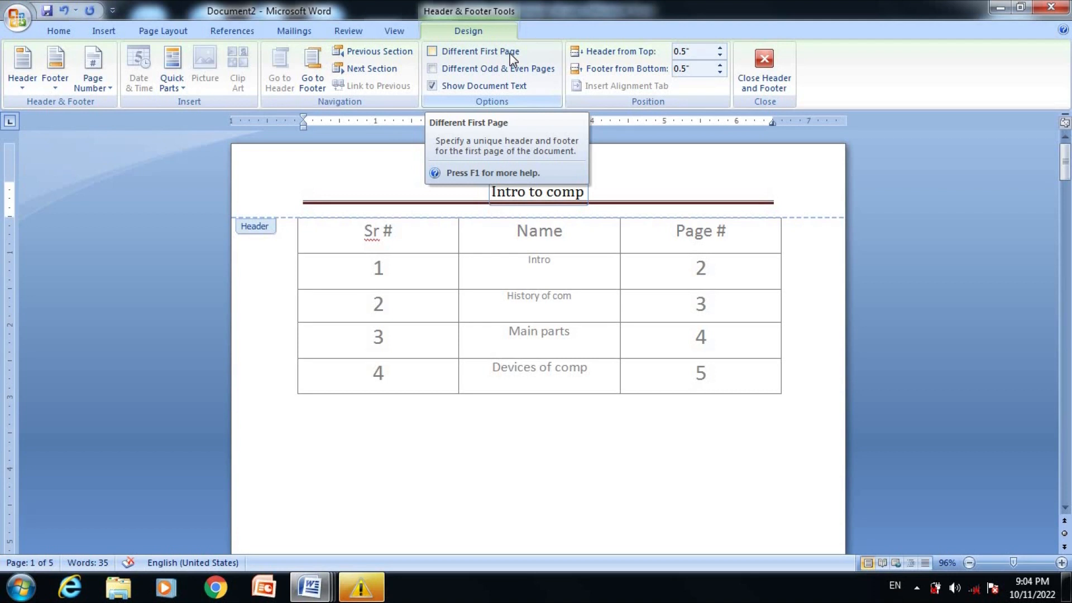
Turn on Different First Page and add a centred, enlarged, bold, underlined 'ELITE ACADEMY HAFIZABAD' header
click(432, 52)
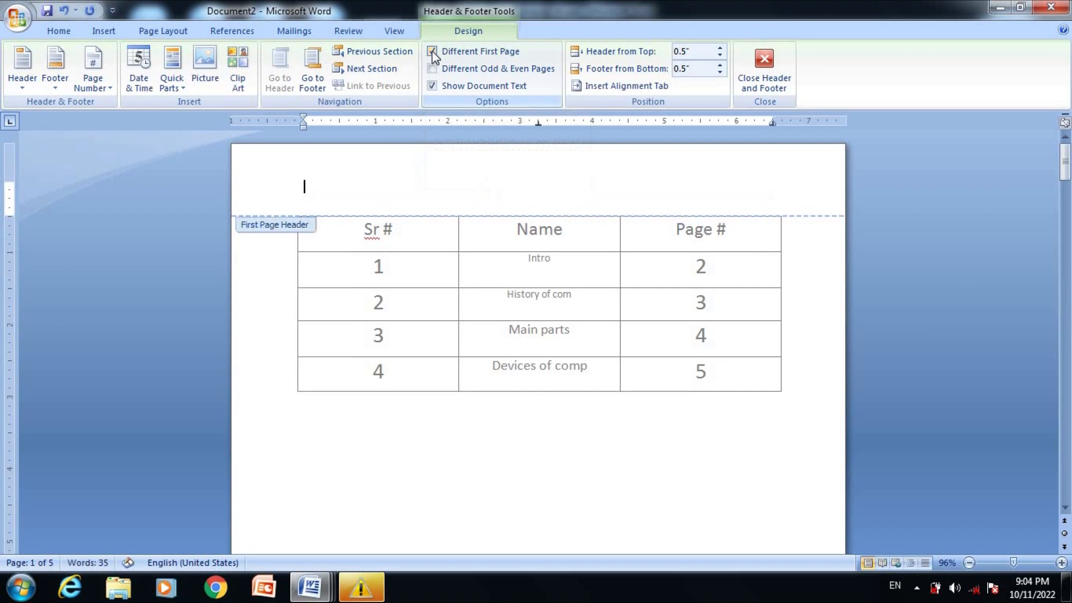
text(ELITE ACADEMY HAFIZABAD)
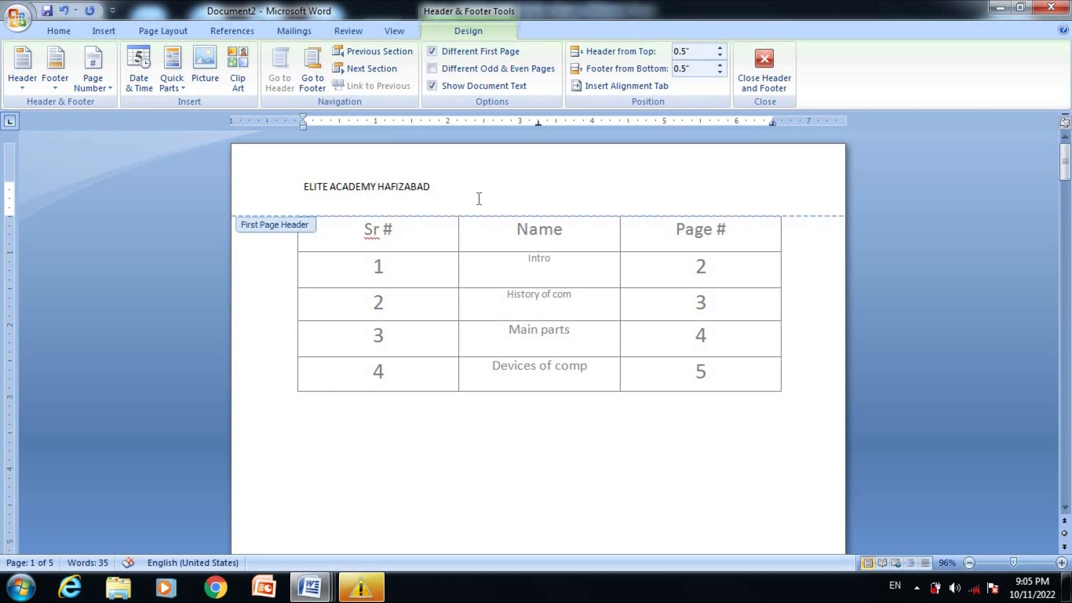
key(ctrl+a)
key(ctrl+e)
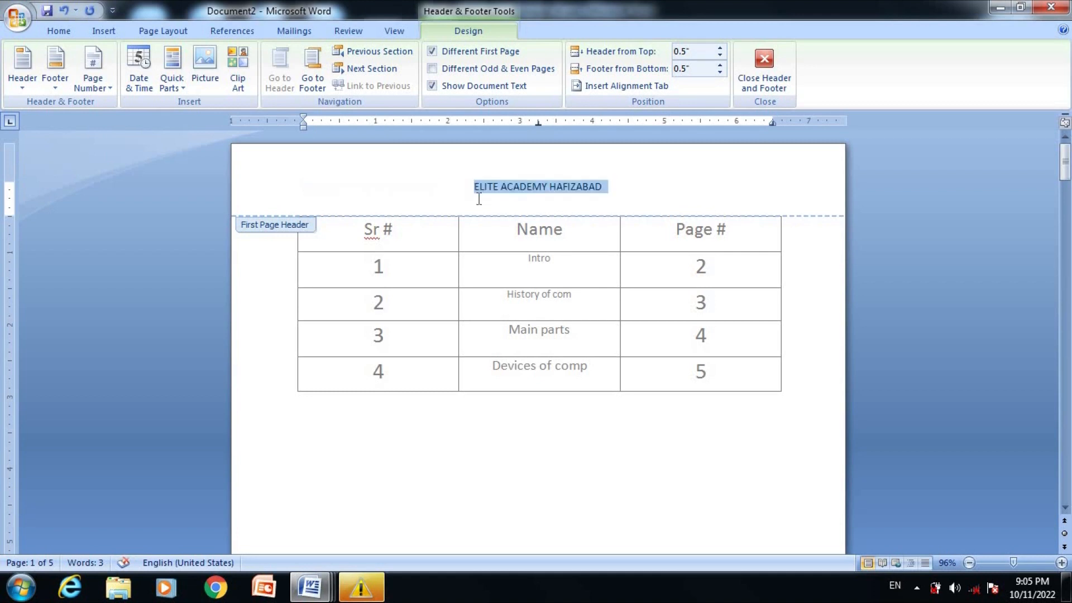
key(ctrl+shift+period)
key(ctrl+shift+period)
key(ctrl+shift+period)
key(ctrl+shift+period)
key(ctrl+shift+period)
key(ctrl+shift+period)
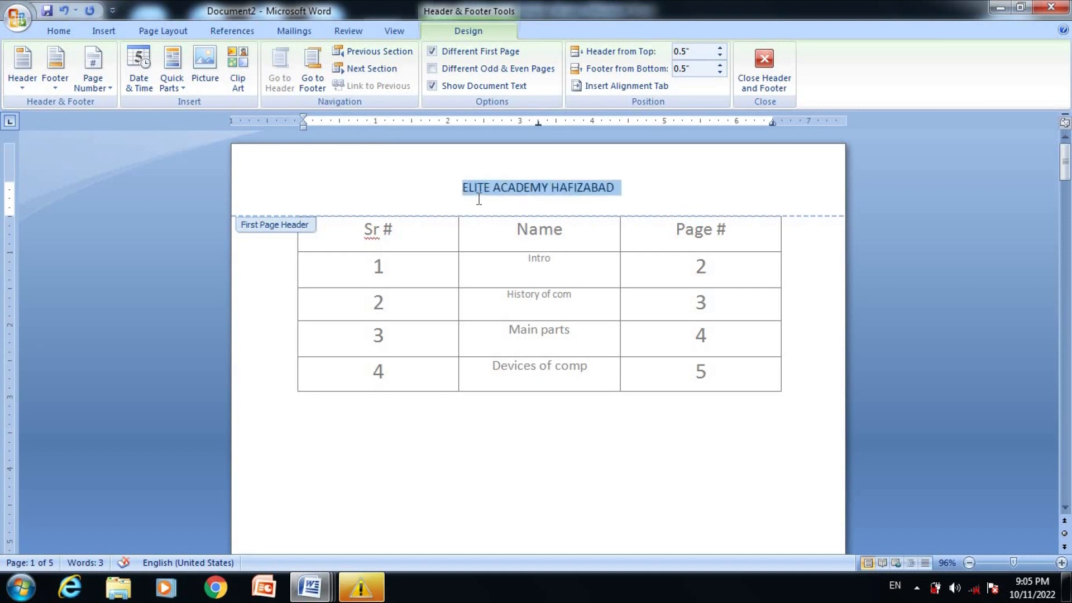
key(ctrl+shift+period)
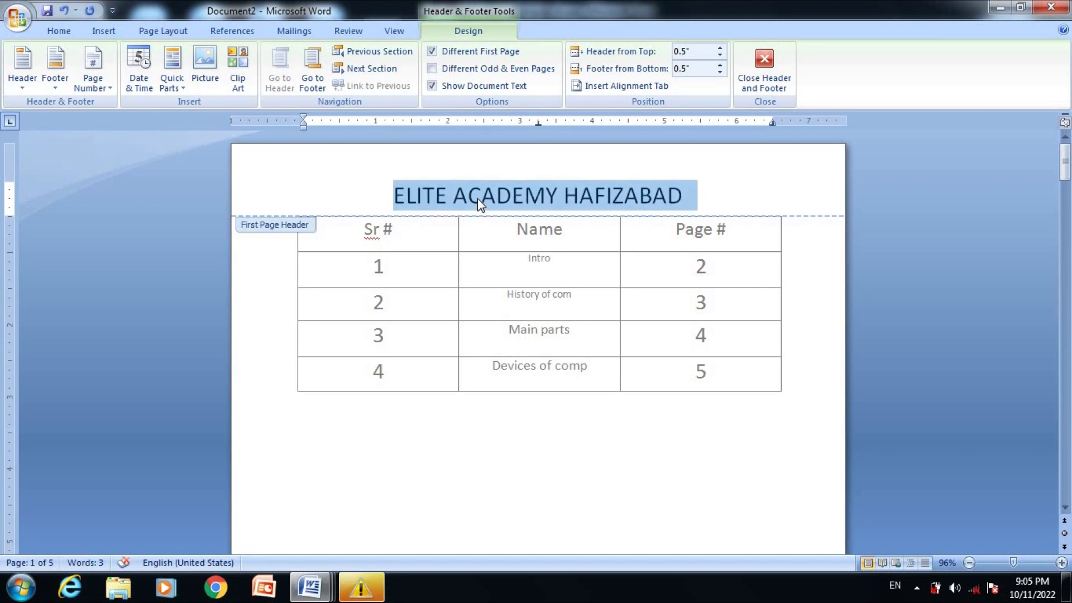
key(ctrl+b)
key(ctrl+u)
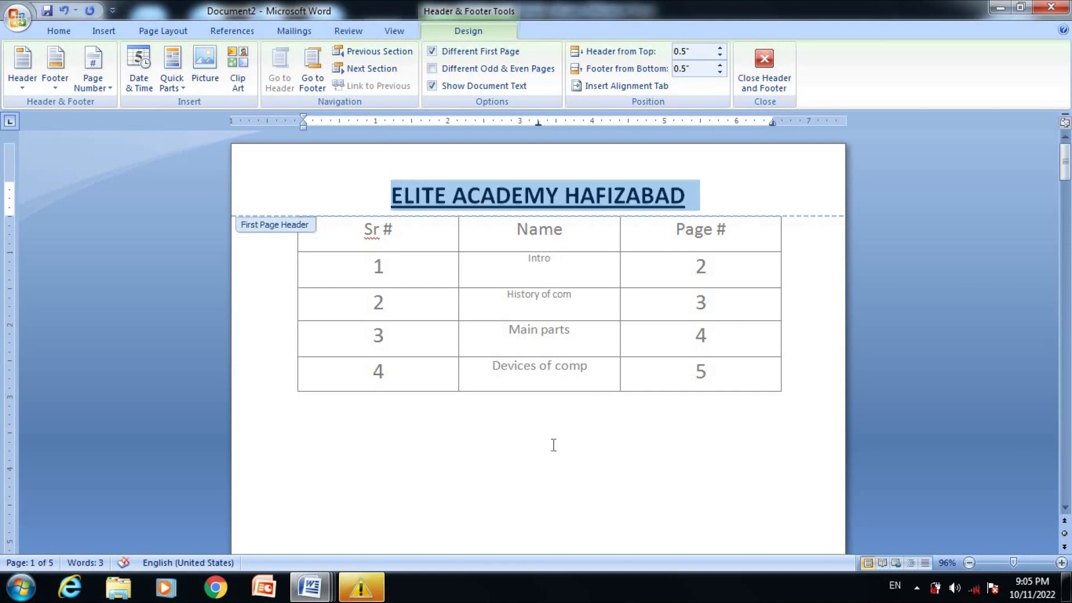
Turn on Different Odd & Even Pages for the headers, then close header editing
double_click(471, 433)
click(472, 432)
key(Page_Down)
key(Page_Down)
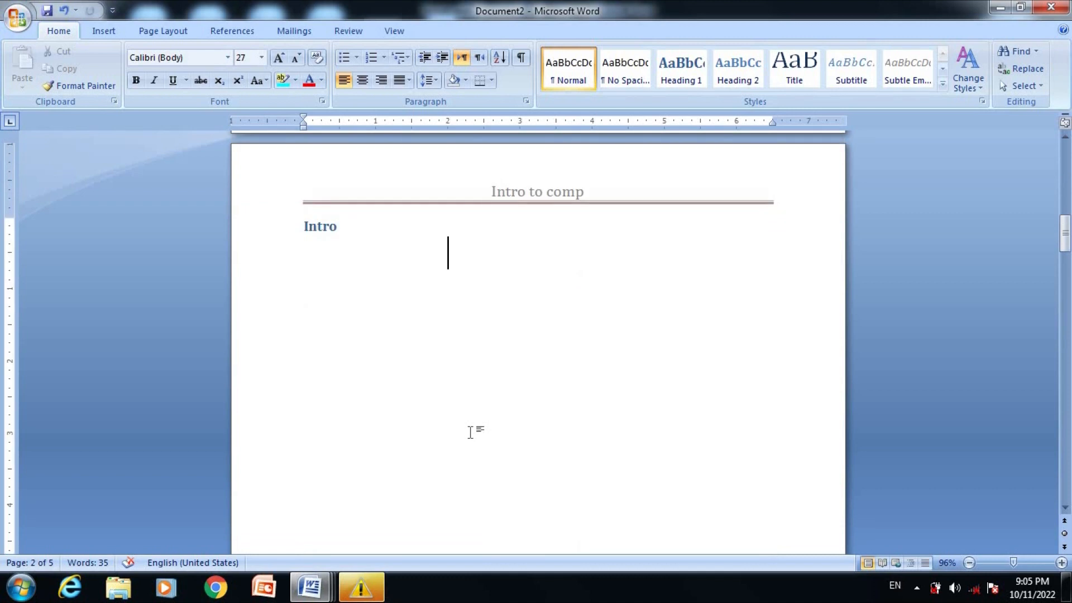
key(Page_Down)
key(Page_Down)
key(Page_Down)
key(Page_Down)
key(Page_Down)
key(Page_Down)
key(Page_Down)
key(Page_Down)
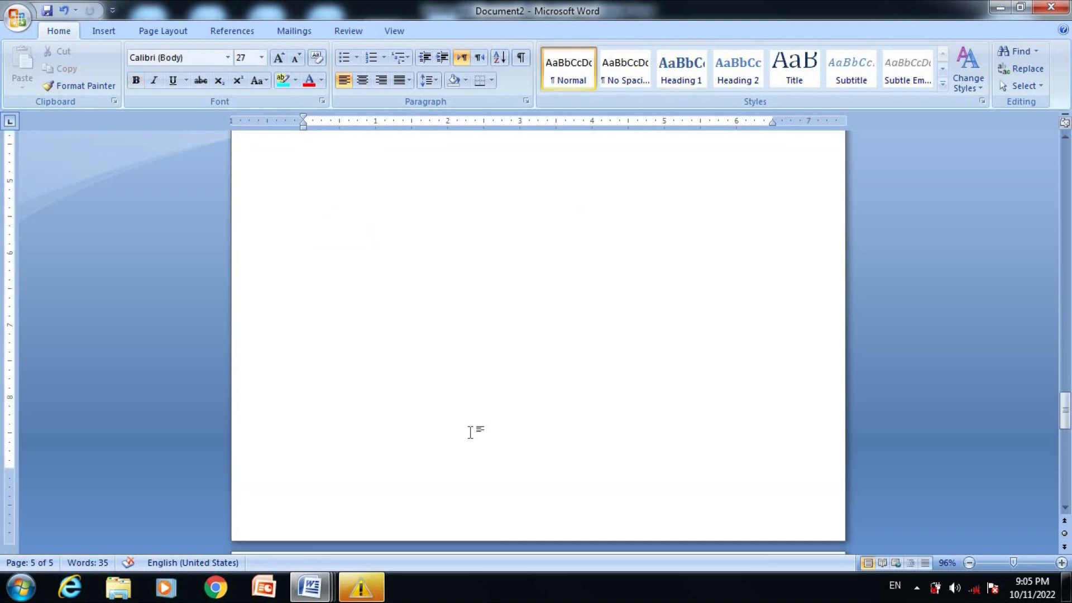
key(Page_Up)
key(Page_Up)
key(Page_Up)
key(Page_Up)
key(Page_Up)
key(Page_Up)
key(Page_Up)
key(Page_Up)
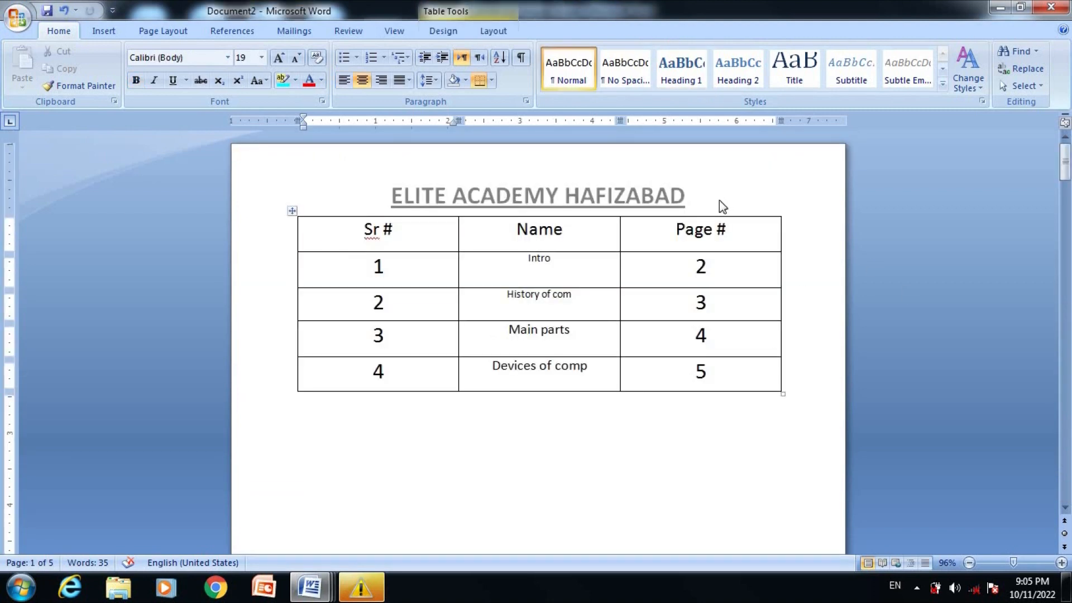
double_click(690, 202)
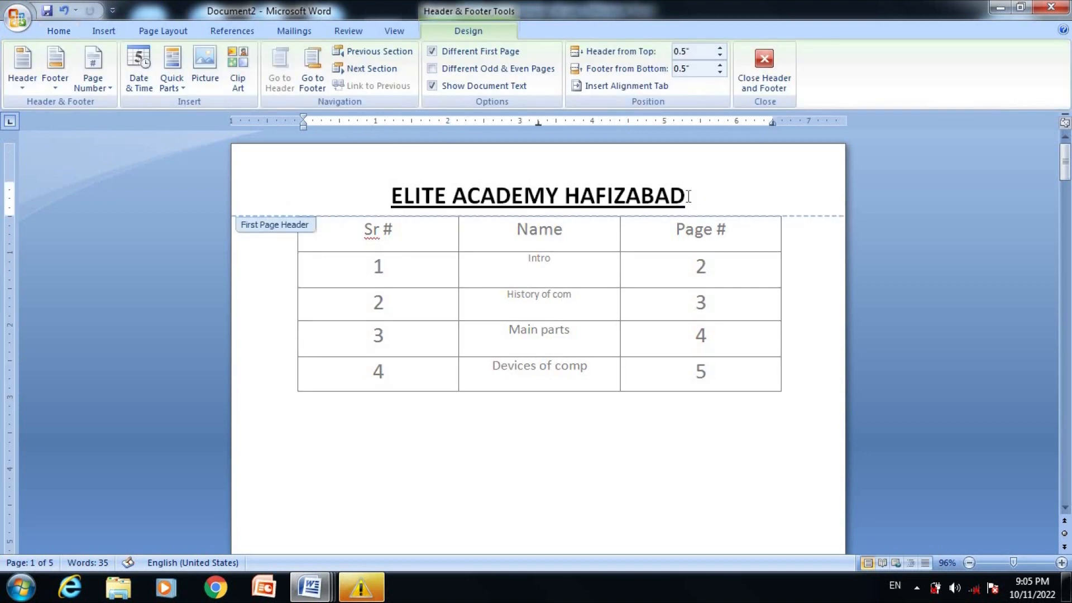
click(435, 69)
double_click(442, 460)
key(Page_Down)
key(Page_Down)
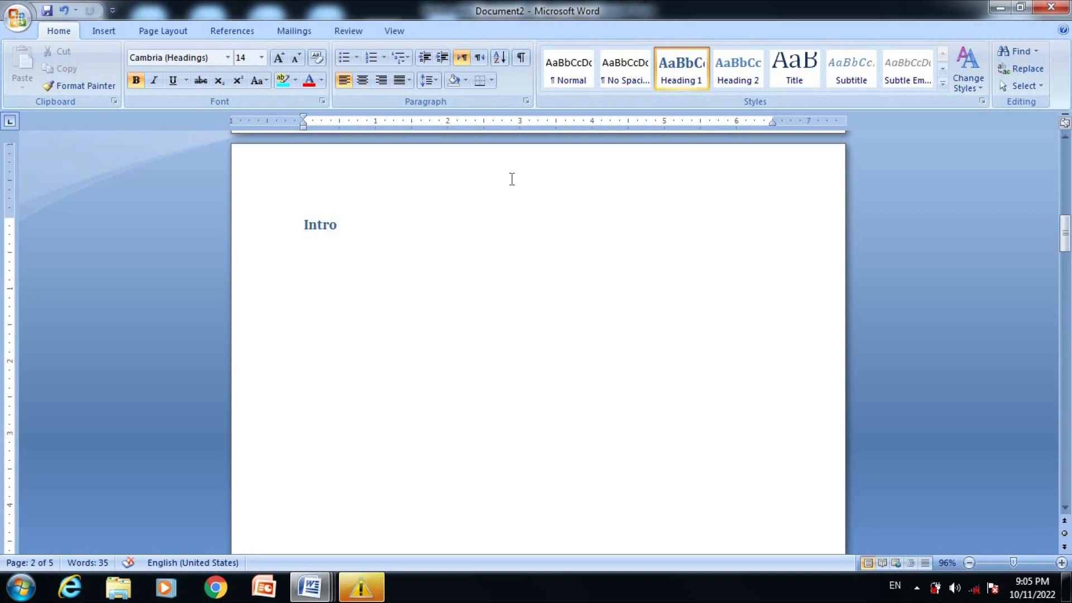
Add a centred, underlined, enlarged 'Chapter 01' title to the even-page header
double_click(511, 178)
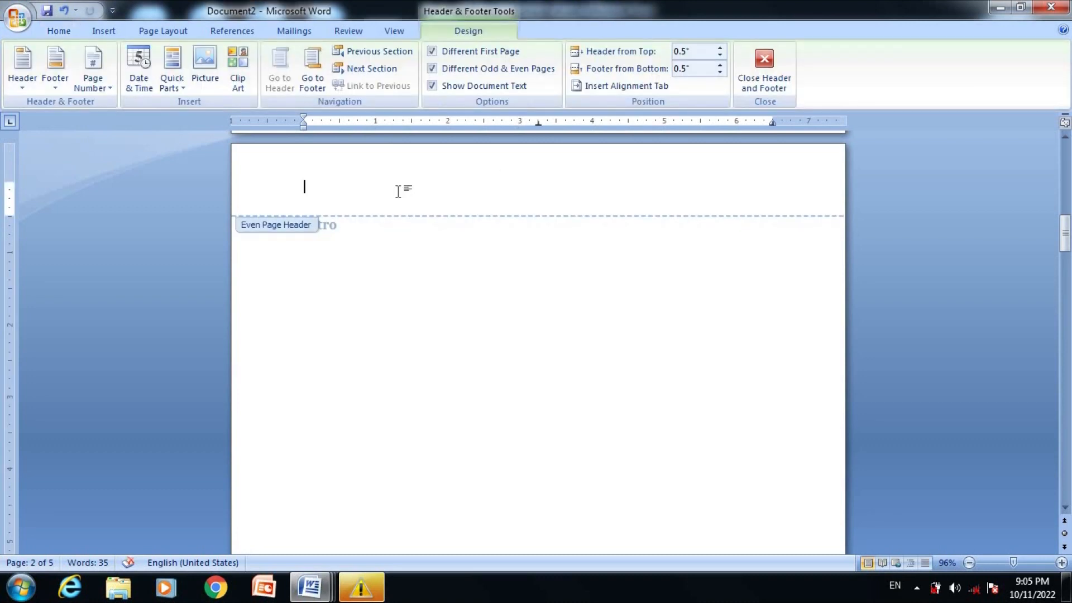
text(Chapter 01)
key(ctrl+e)
key(ctrl+a)
key(ctrl+u)
key(ctrl+shift+period)
key(ctrl+shift+period)
key(ctrl+shift+period)
key(ctrl+shift+period)
key(ctrl+shift+period)
key(ctrl+shift+period)
key(ctrl+shift+period)
key(ctrl+shift+period)
key(ctrl+shift+period)
key(ctrl+shift+period)
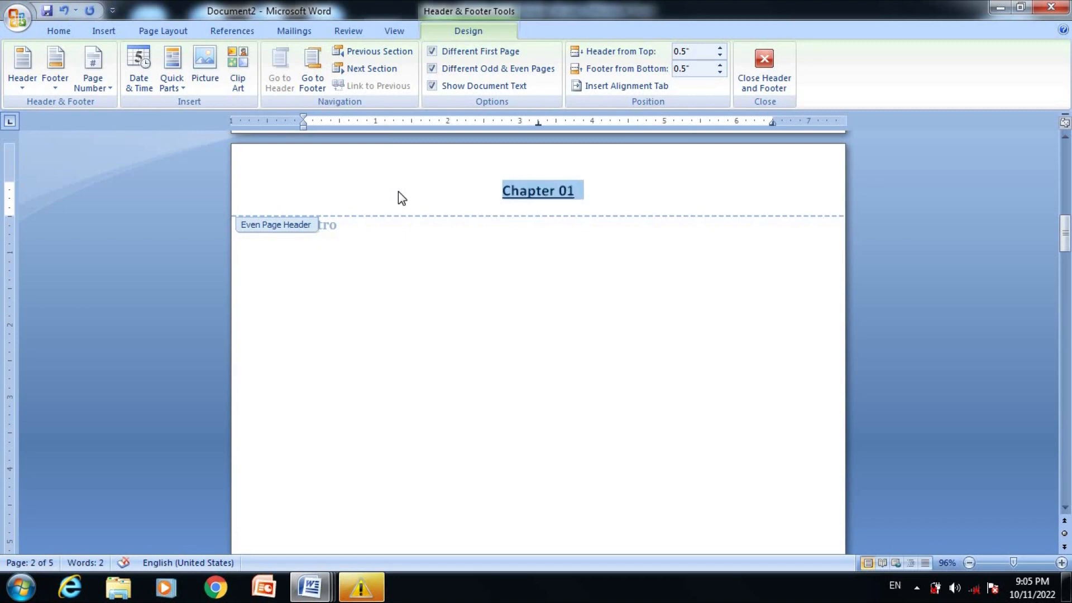
key(ctrl+shift+period)
key(ctrl+shift+period)
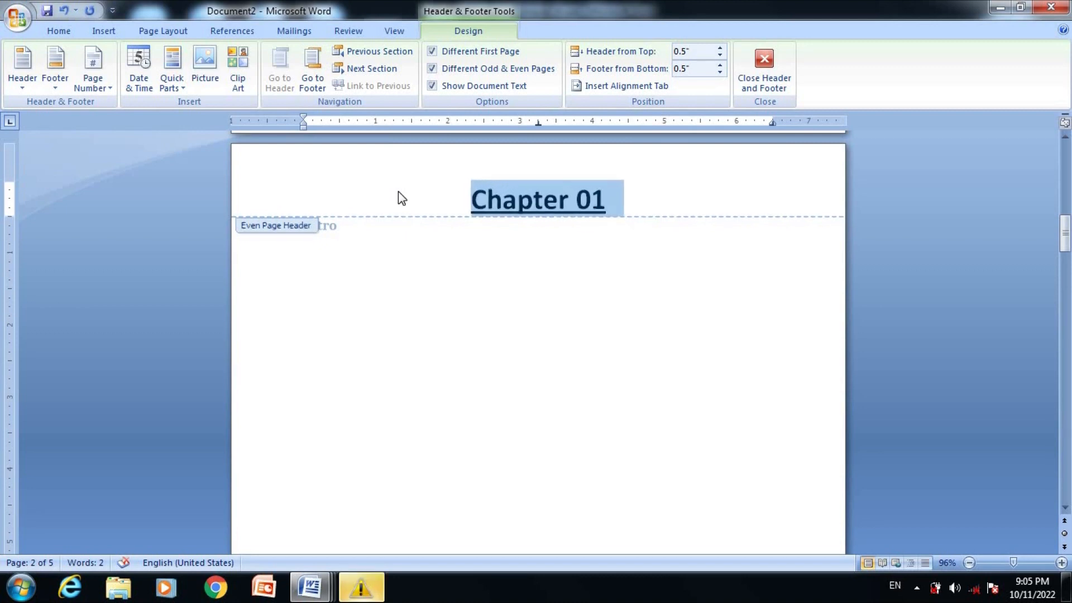
double_click(534, 359)
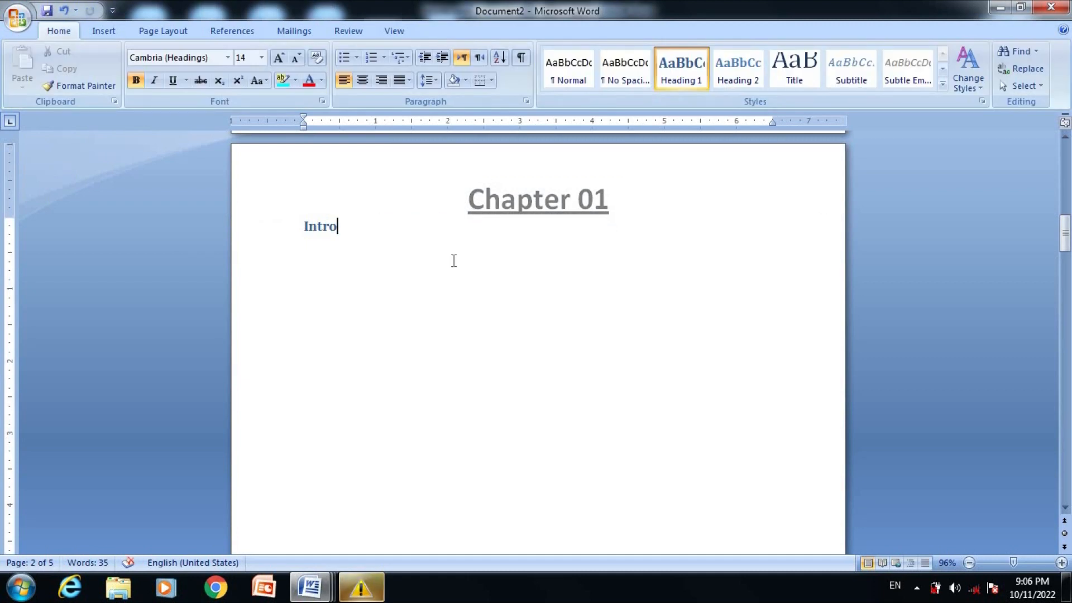
Page through the document, then reopen the first page's header for editing
key(Page_Down)
key(Page_Down)
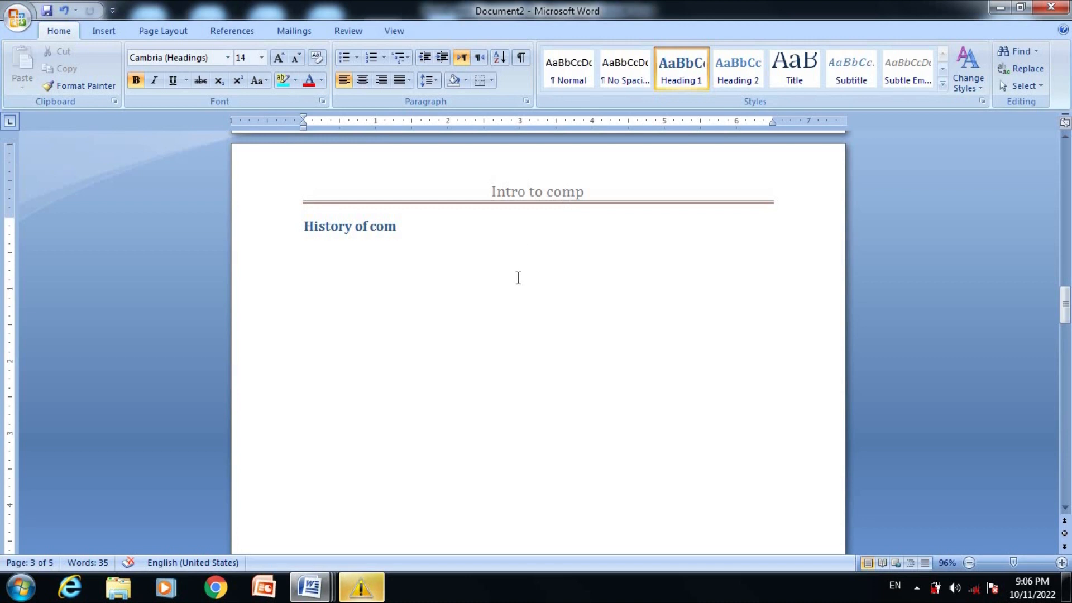
key(Page_Down)
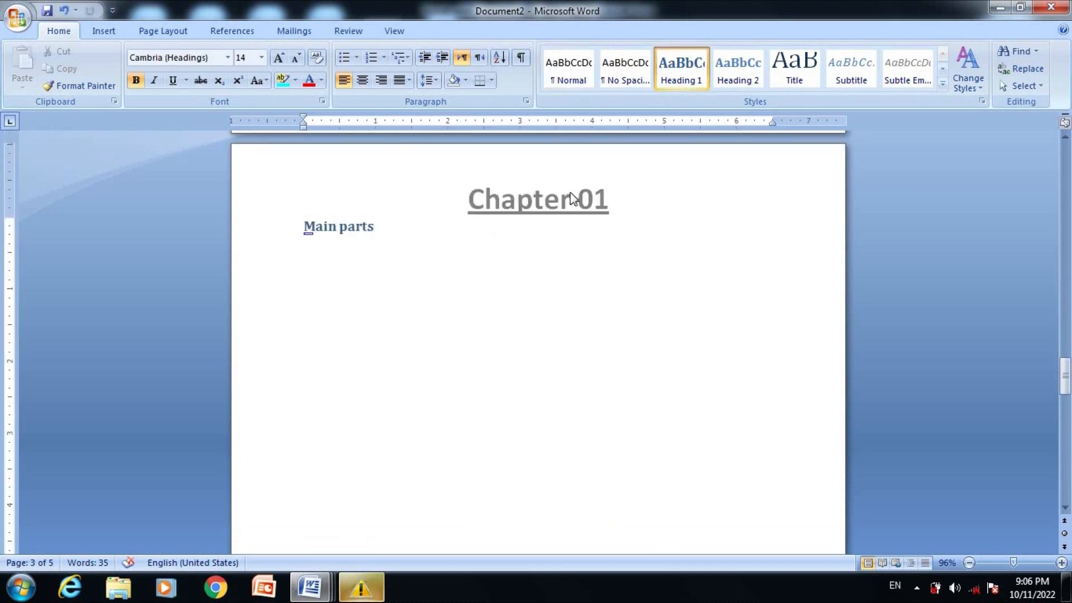
key(Page_Down)
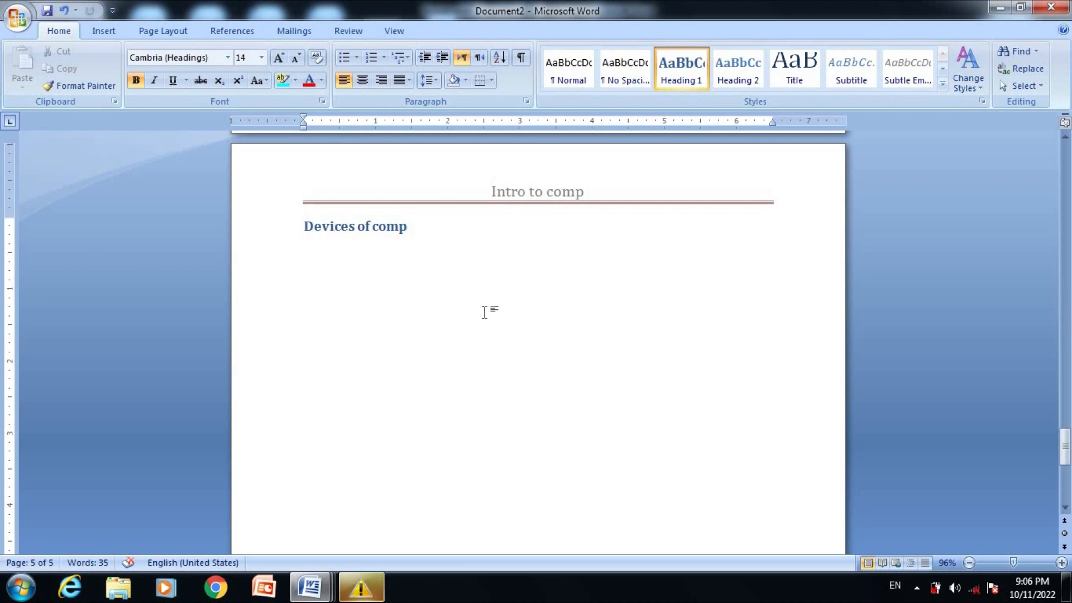
key(Page_Up)
key(ctrl+Home)
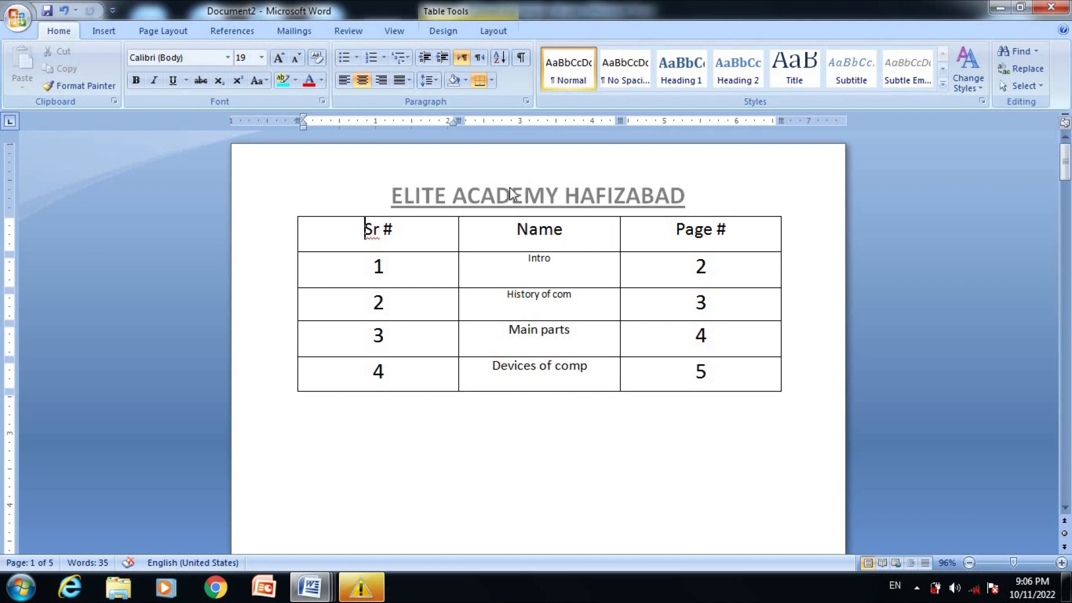
double_click(512, 194)
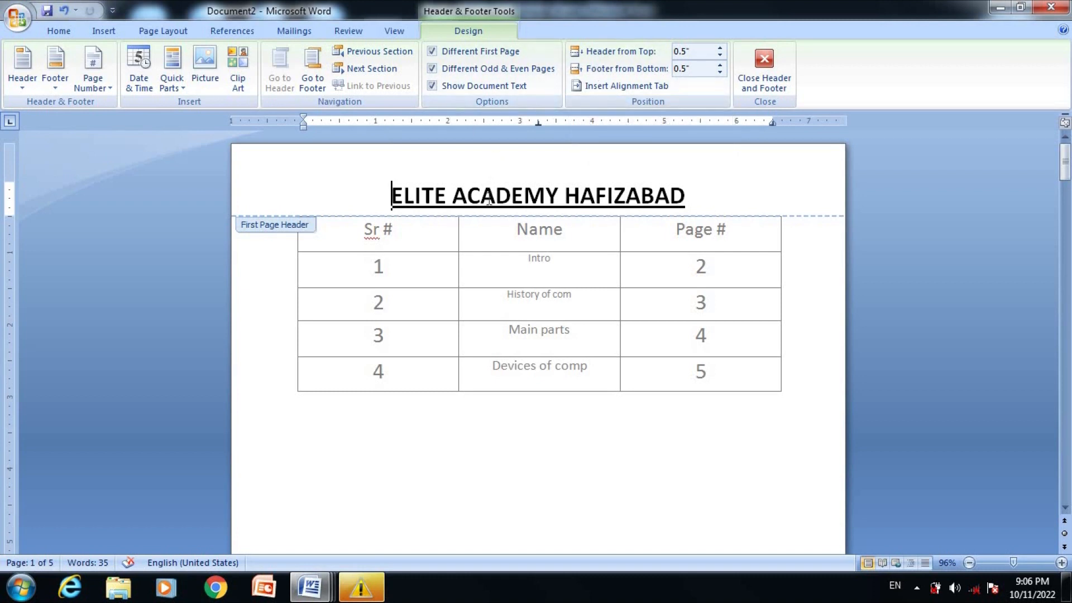
Replace the 'ELITE ACADEMY HAFIZABAD' header text with the Chrysanthemum sample picture
drag(689, 196, 403, 195)
key(Delete)
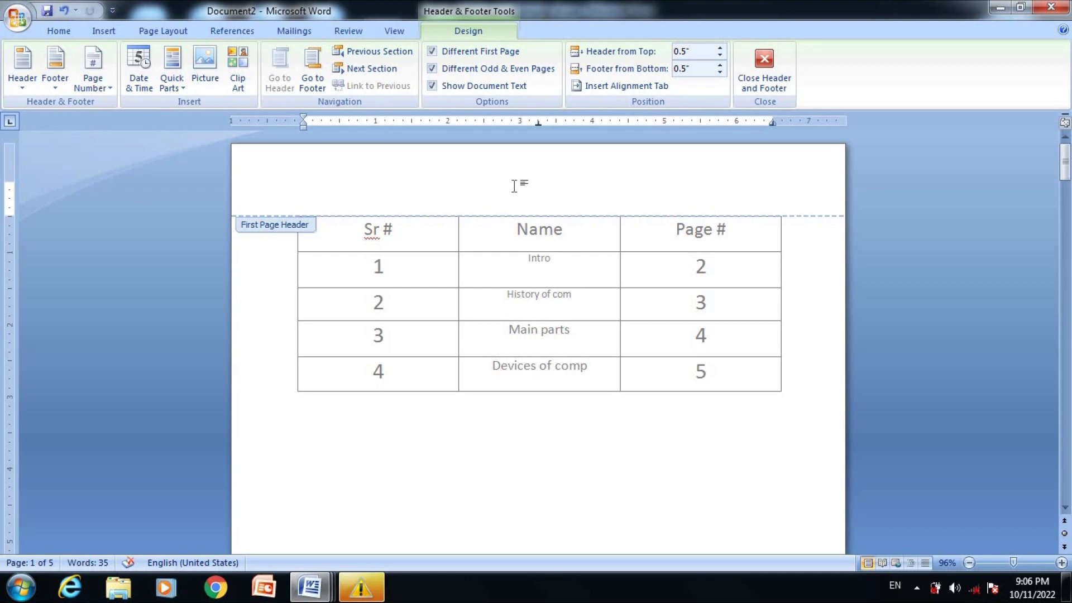
click(208, 71)
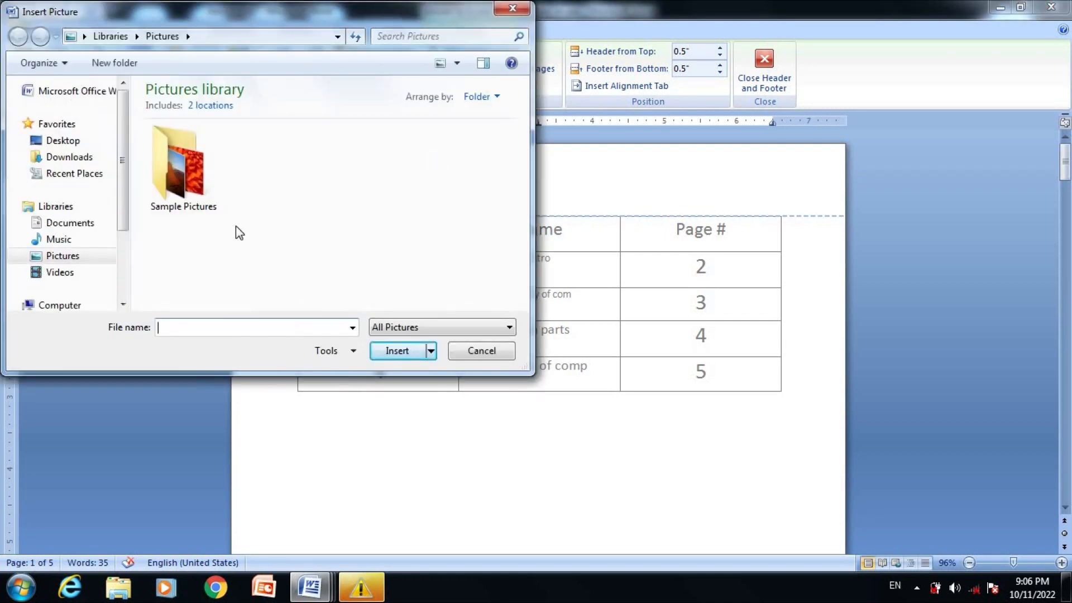
double_click(180, 172)
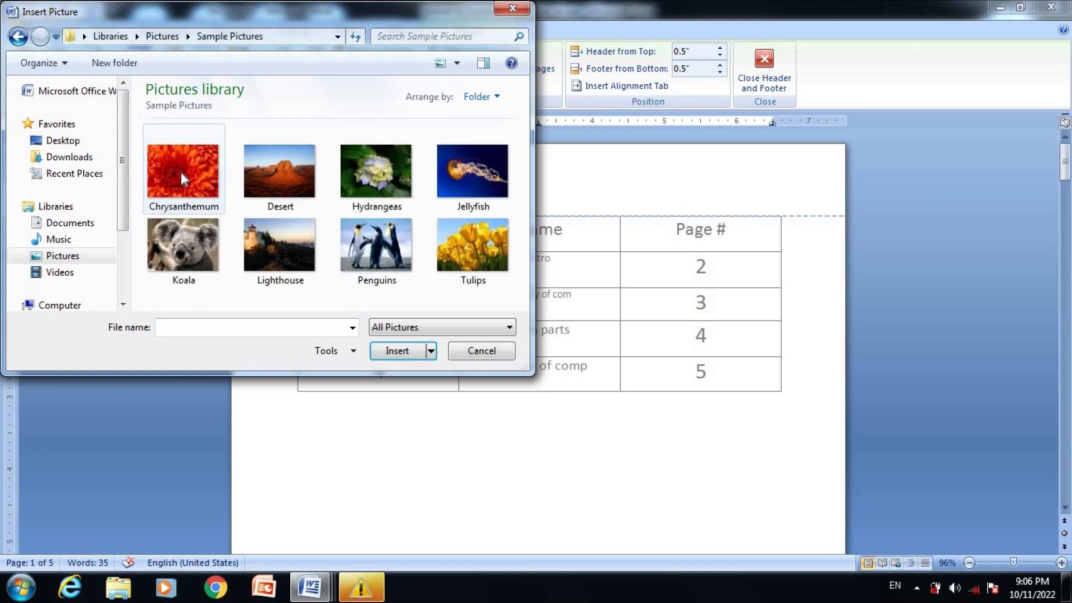
click(193, 168)
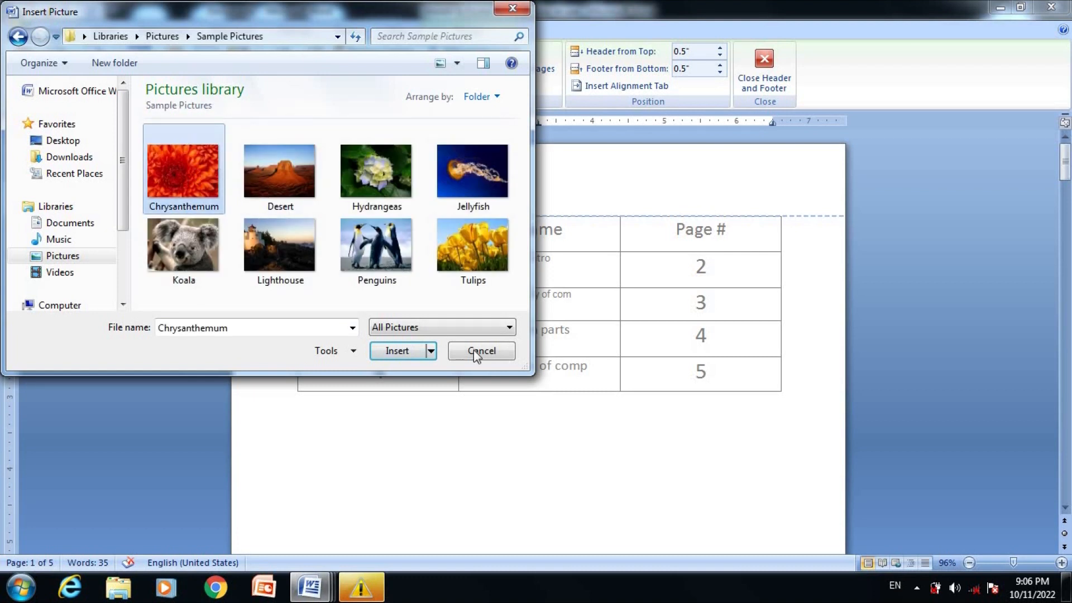
click(403, 351)
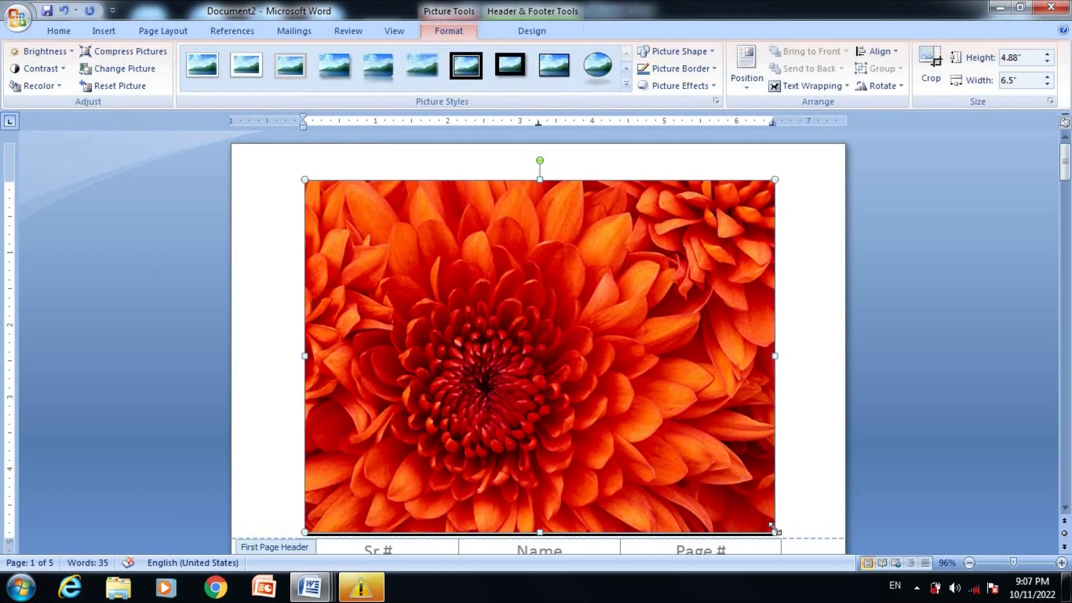
Shrink the flower picture to 2.28" by 3.04" and close the header
drag(775, 532, 570, 237)
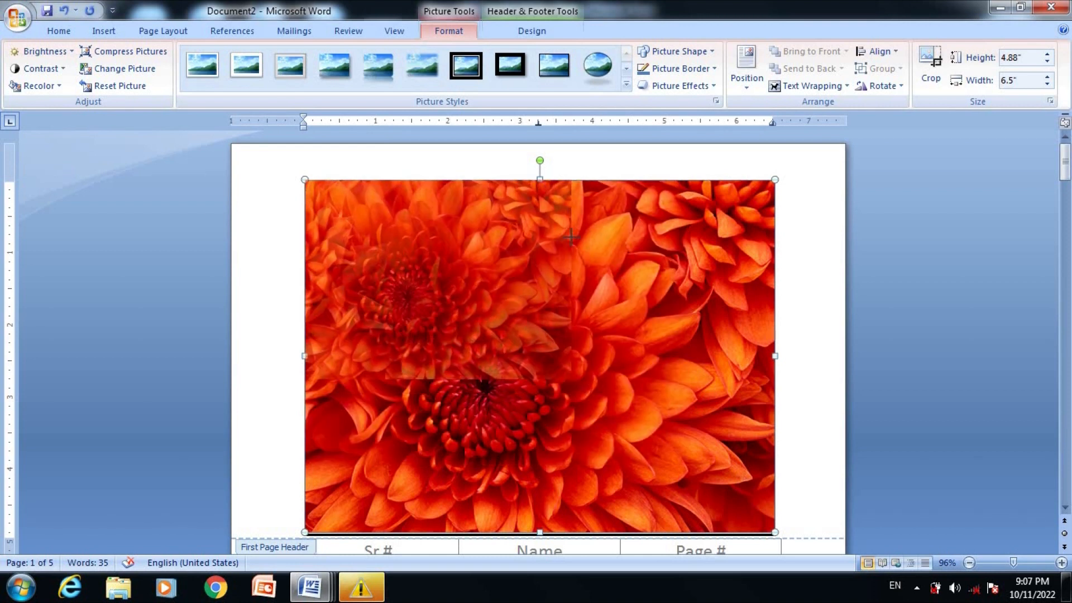
drag(525, 208, 525, 206)
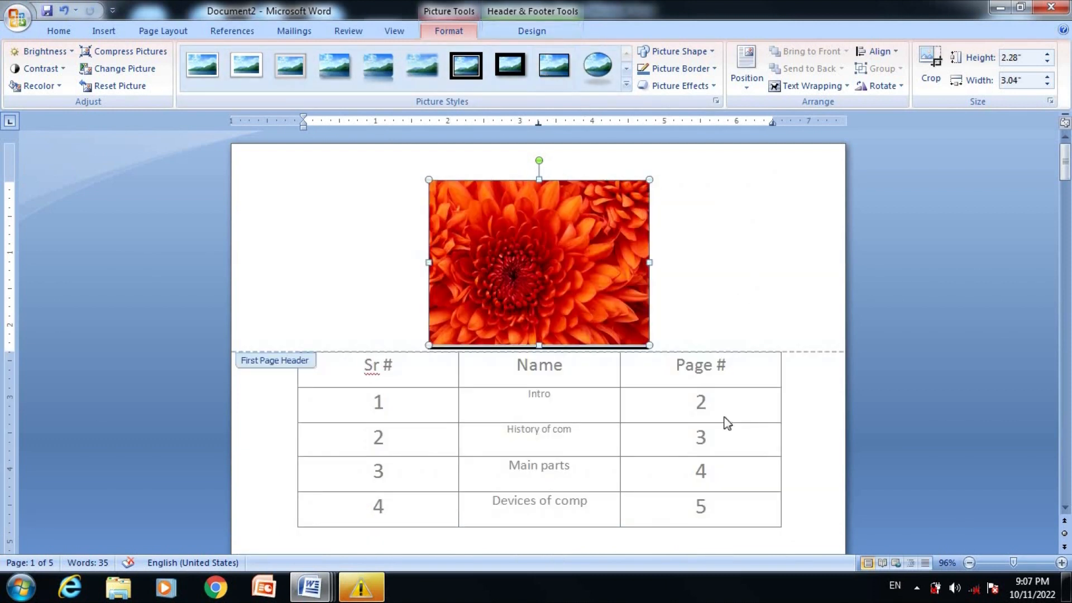
double_click(749, 391)
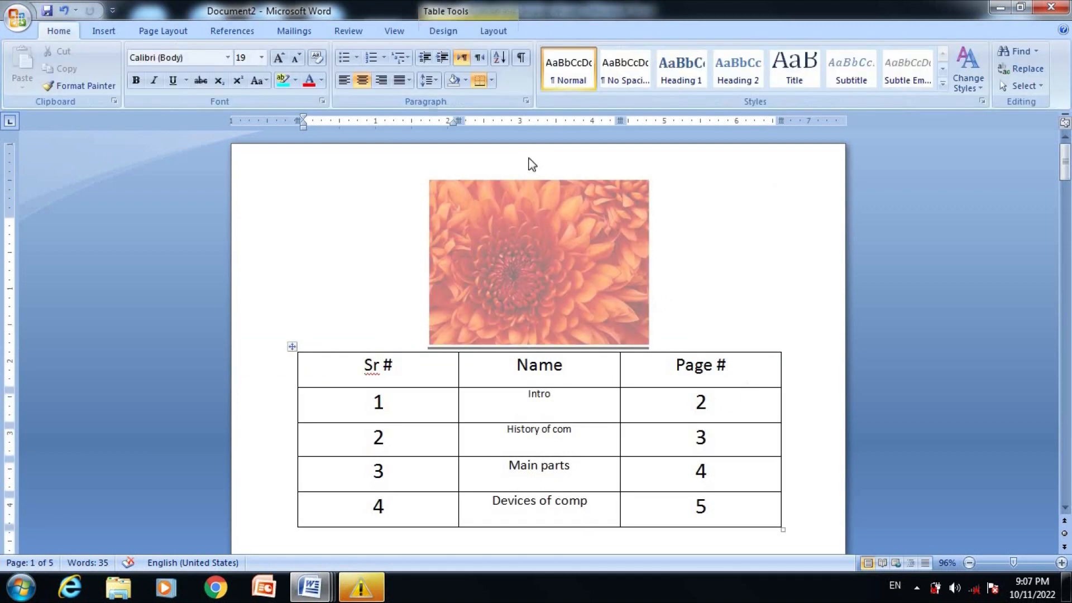
Remove the first page's header along with its flower picture
click(104, 32)
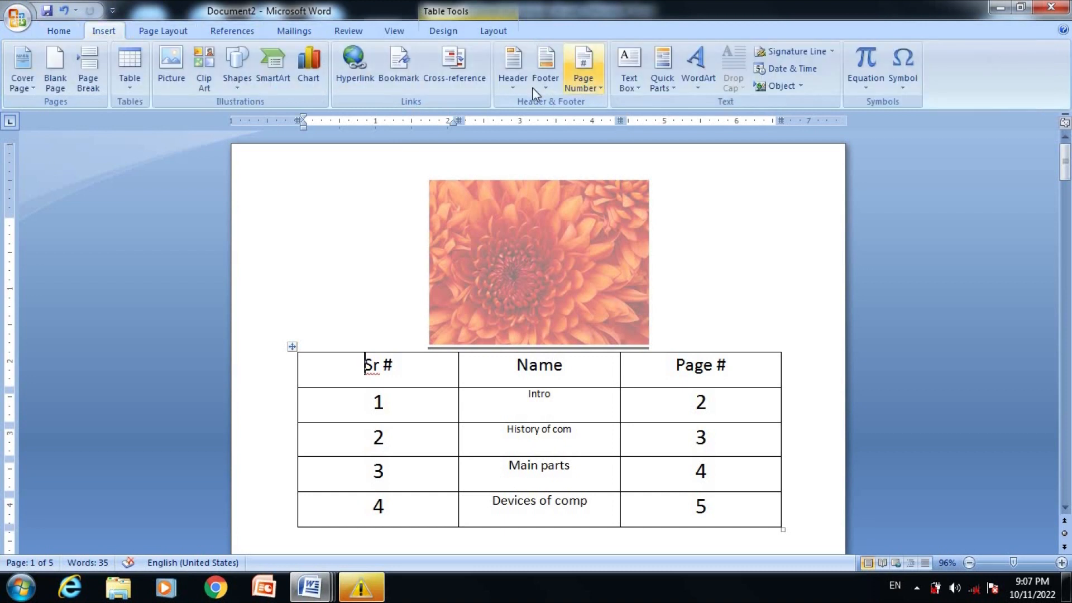
click(518, 86)
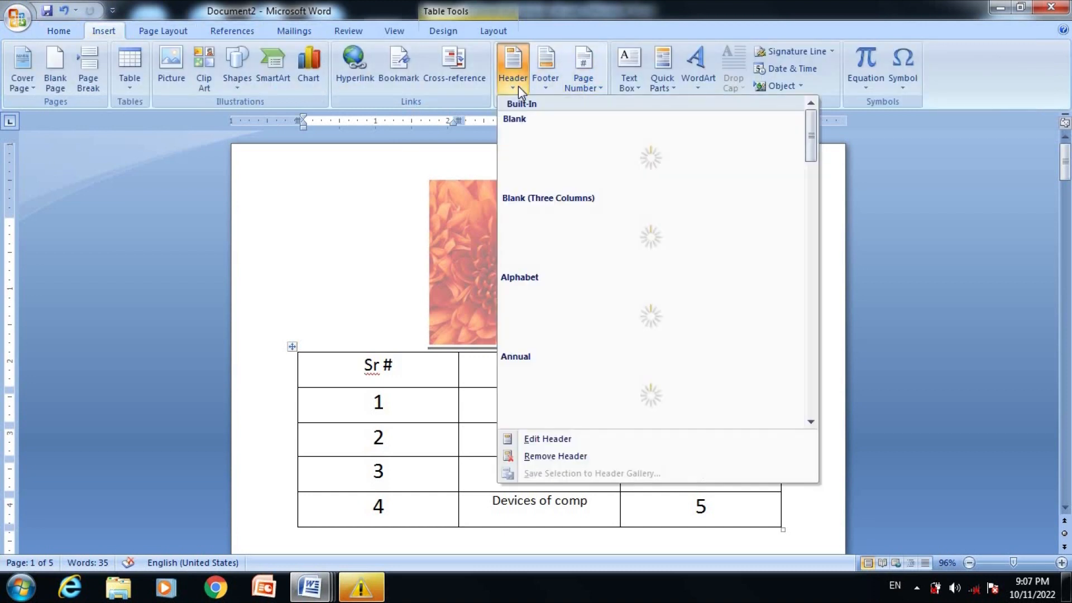
click(560, 457)
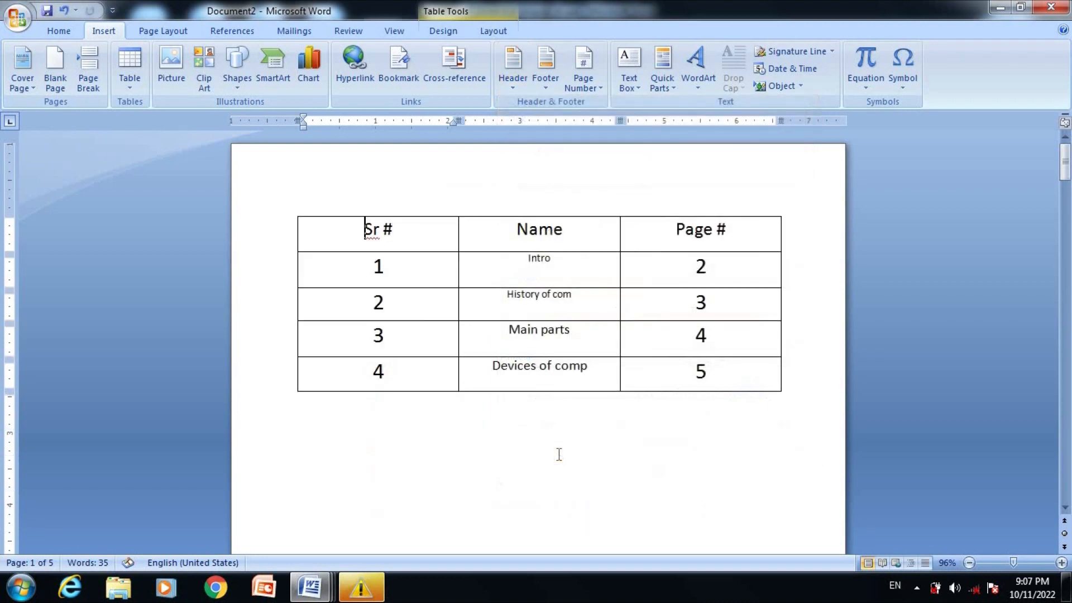
key(Page_Down)
key(Page_Down)
key(Page_Down)
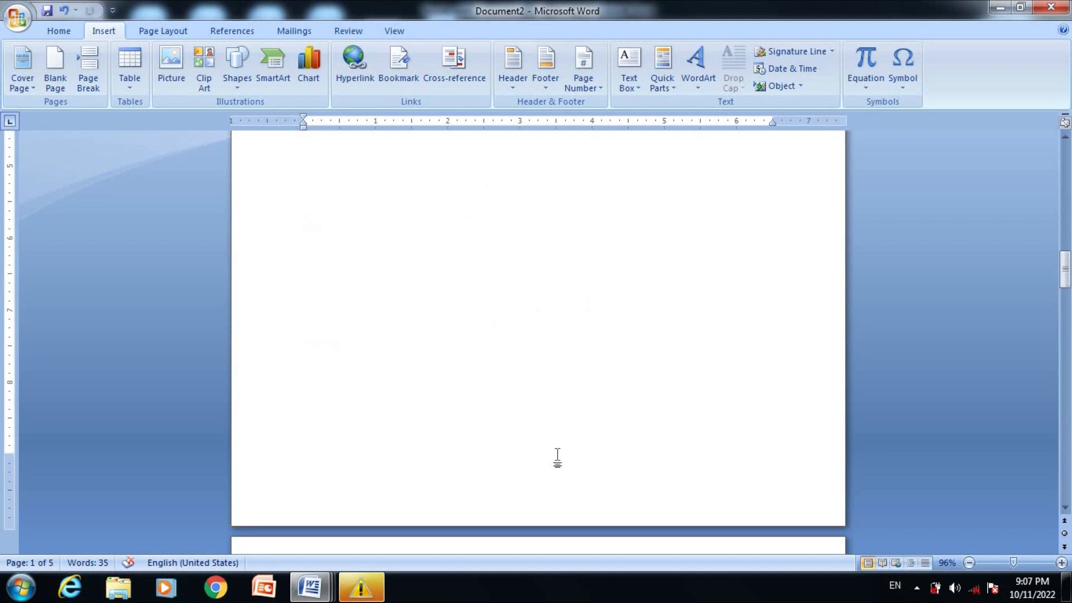
key(Page_Up)
key(Page_Up)
key(Page_Up)
key(Page_Down)
key(Page_Down)
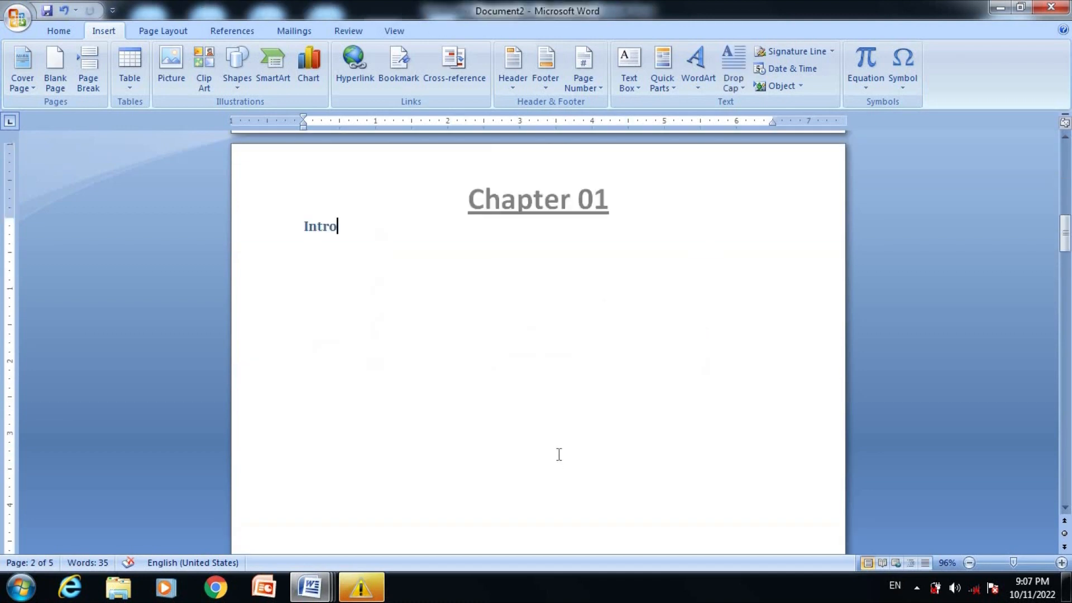
Remove the even-page 'Chapter 01' and odd-page 'Intro to comp' headers
double_click(461, 216)
double_click(444, 286)
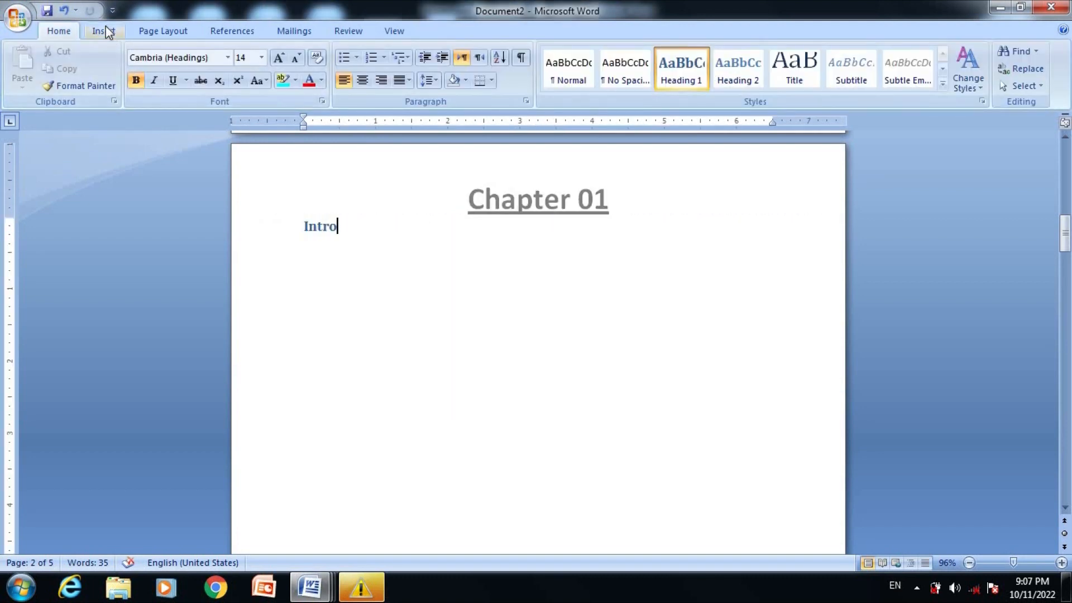
click(103, 32)
click(518, 84)
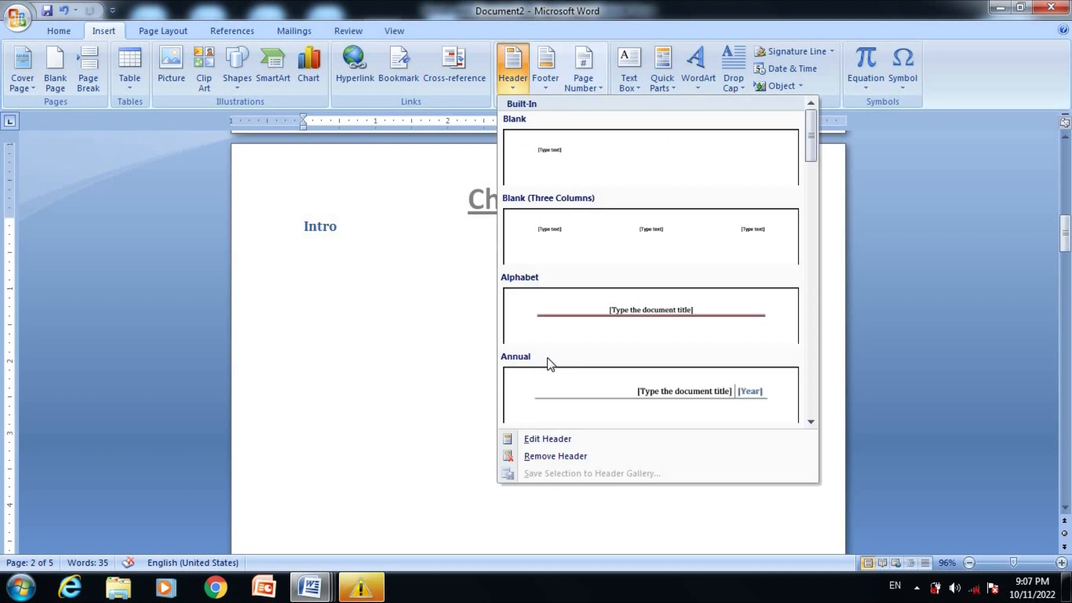
click(557, 456)
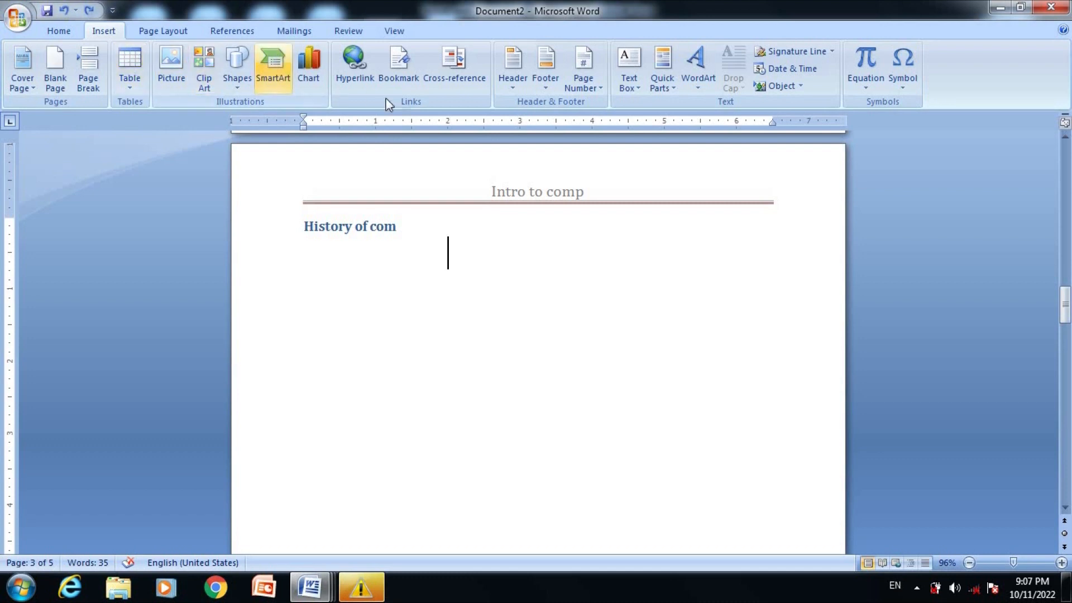
click(508, 86)
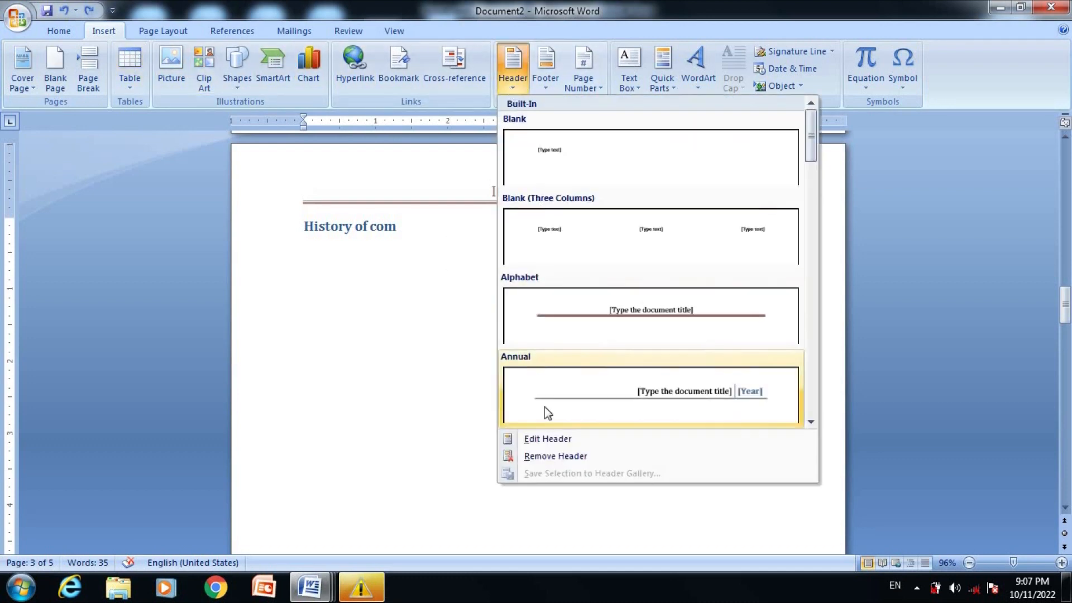
click(555, 456)
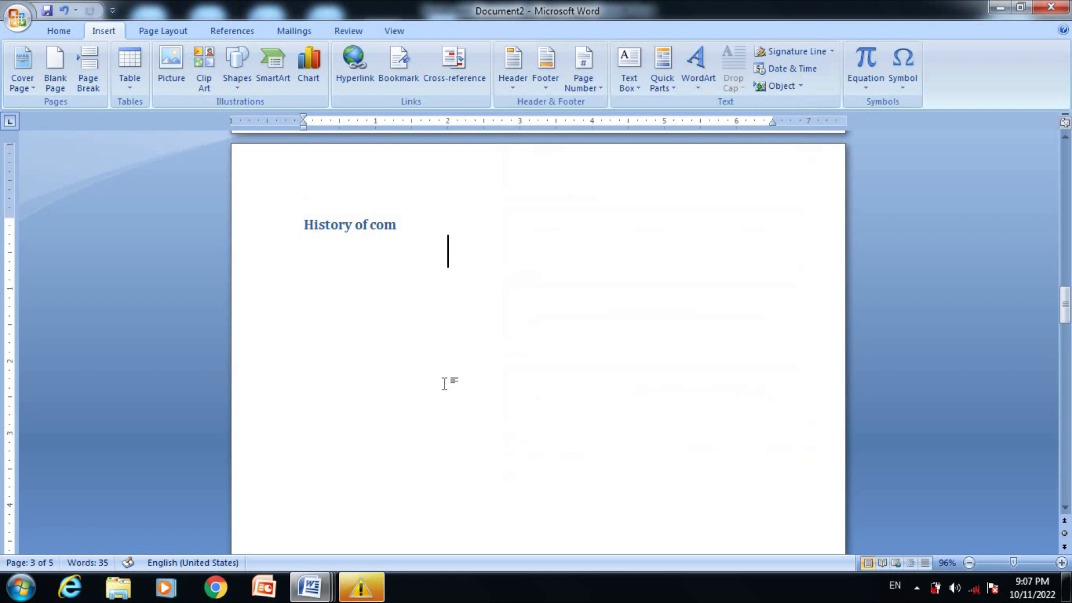
scroll(444, 384, down, 5)
scroll(444, 384, down, 10)
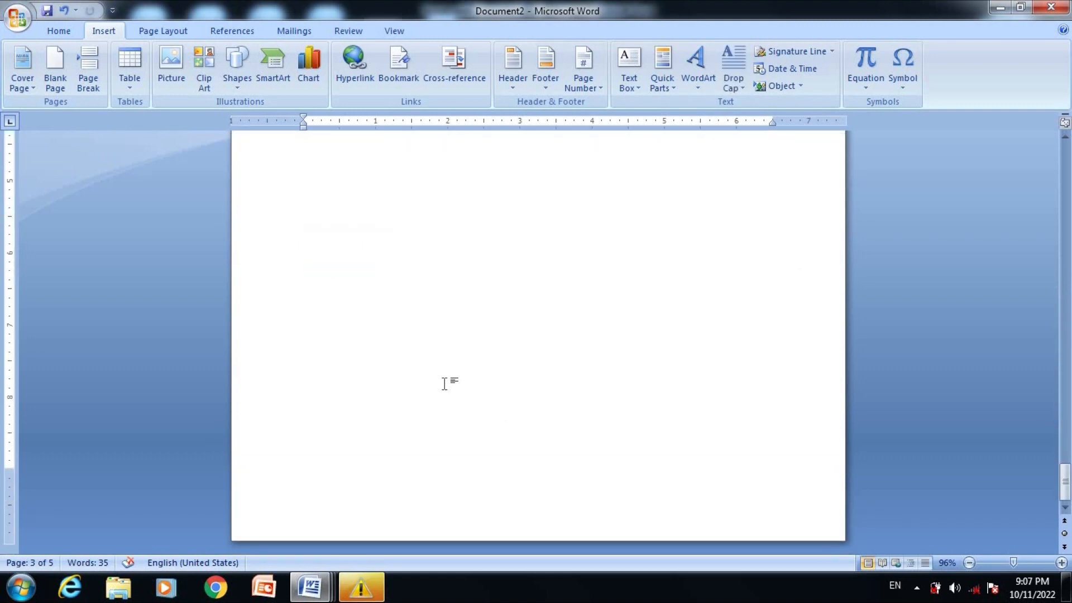
scroll(444, 383, up, 20)
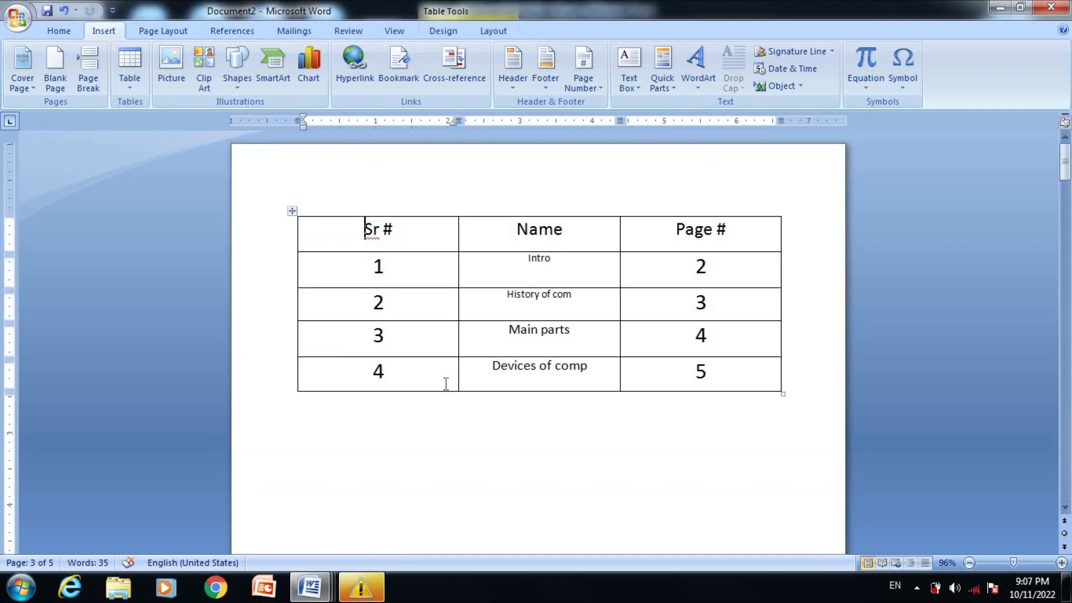
Add the Alphabet footer on the first page with 'Chapter' typed in its title placeholder
click(547, 86)
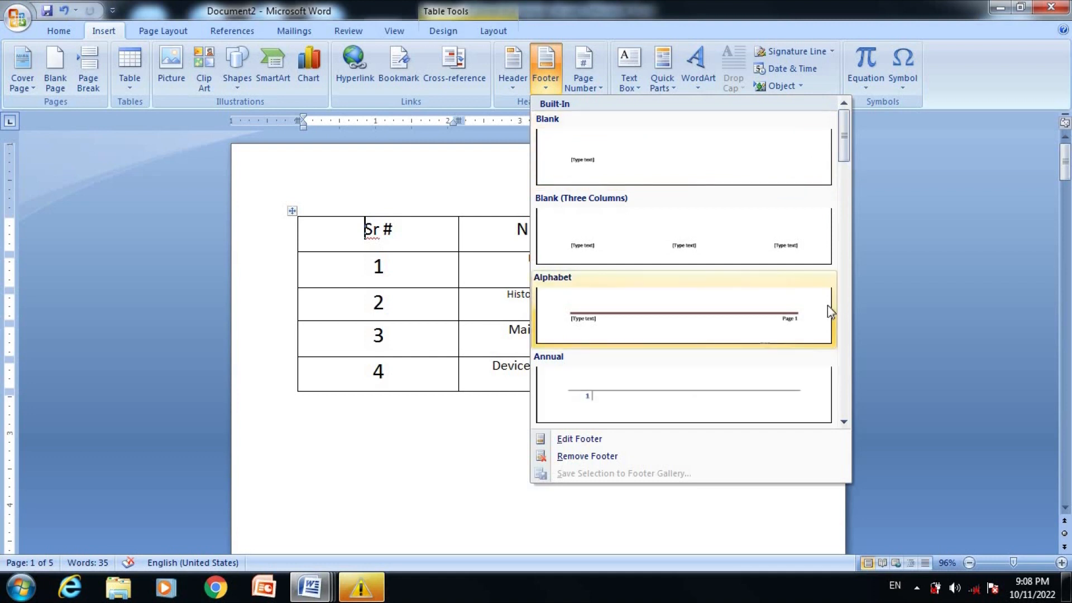
click(613, 320)
click(347, 494)
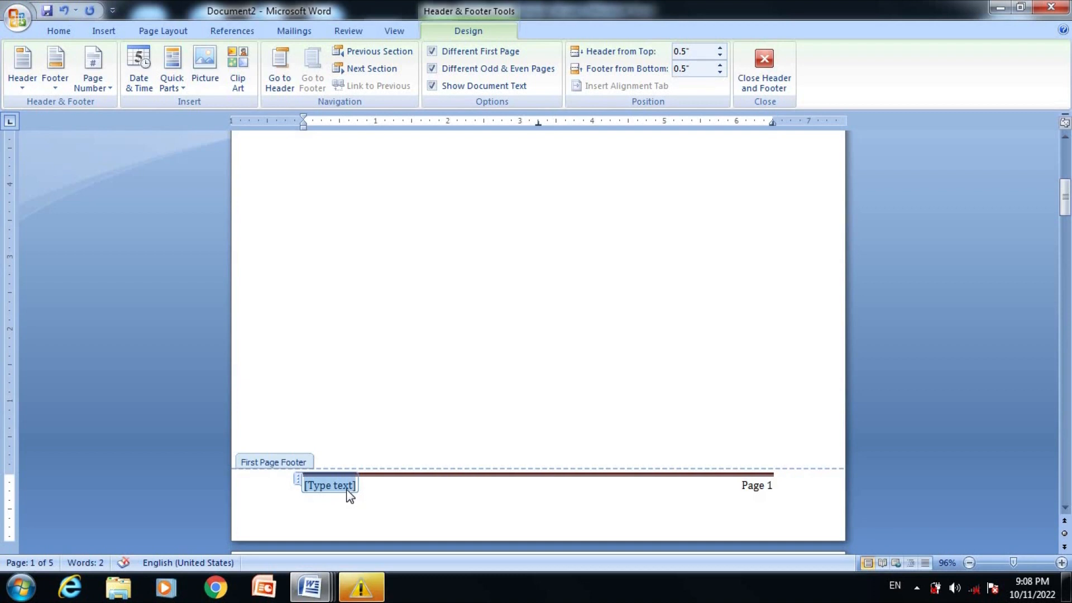
text(Chapter 01)
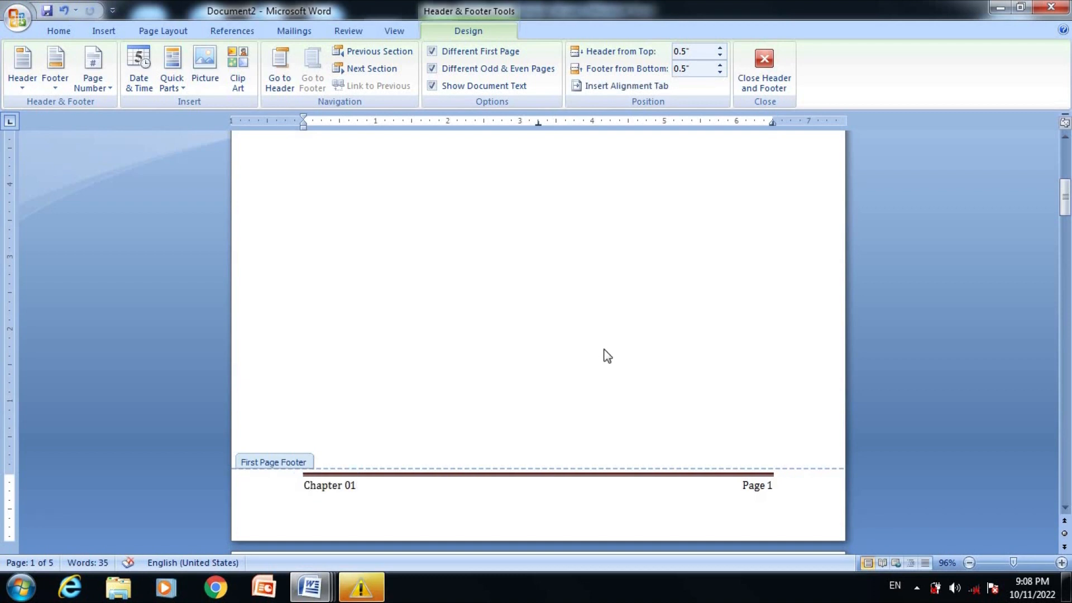
double_click(741, 401)
key(Page_Down)
key(Page_Down)
key(Page_Down)
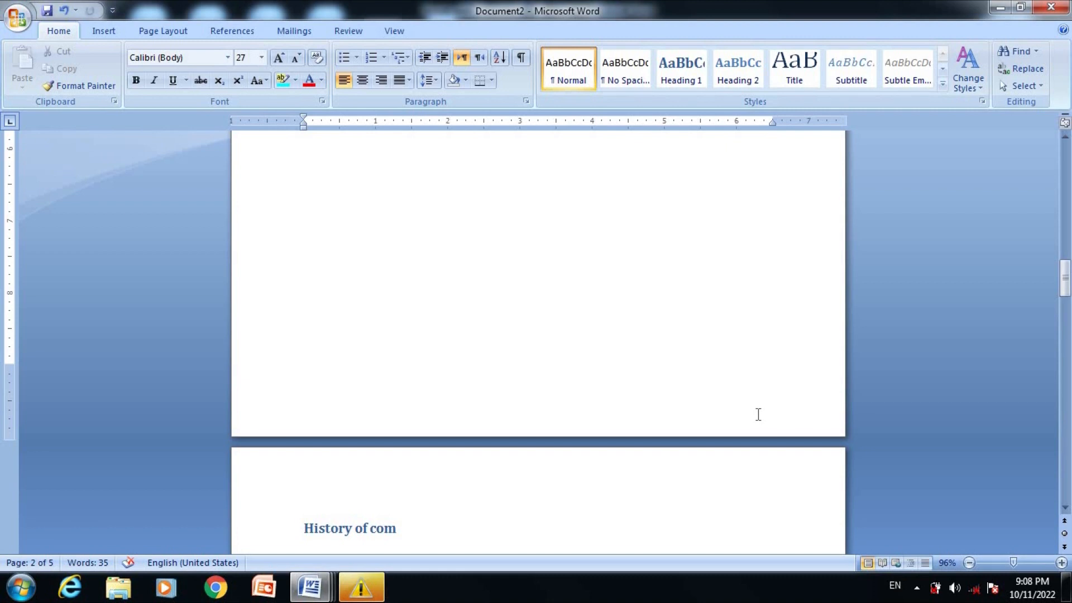
Undo the last change and turn off Different First Page and Different Odd & Even Pages
key(ctrl+z)
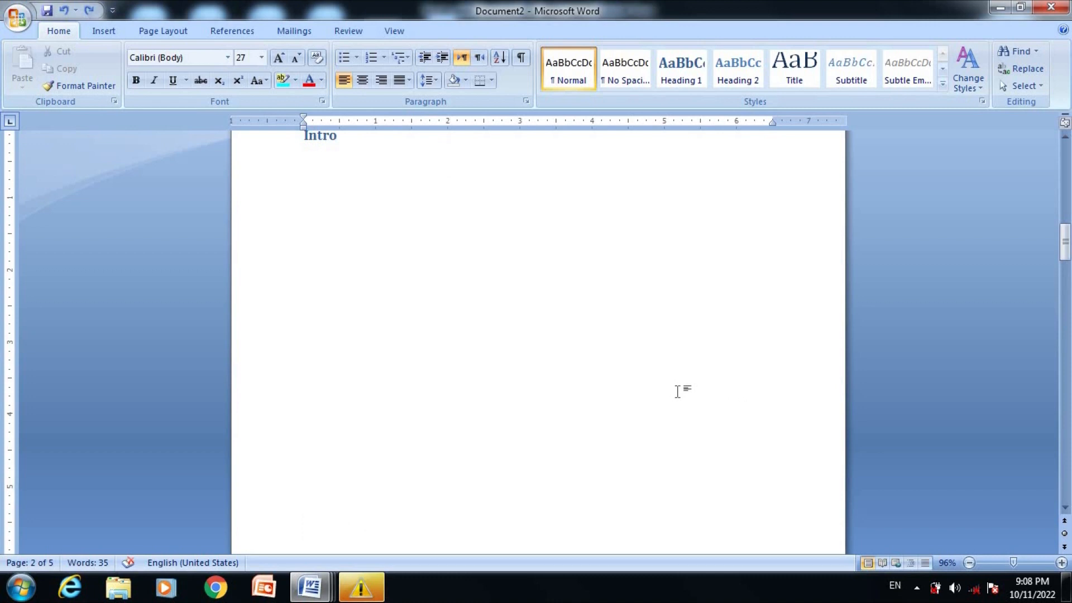
scroll(678, 392, down, 5)
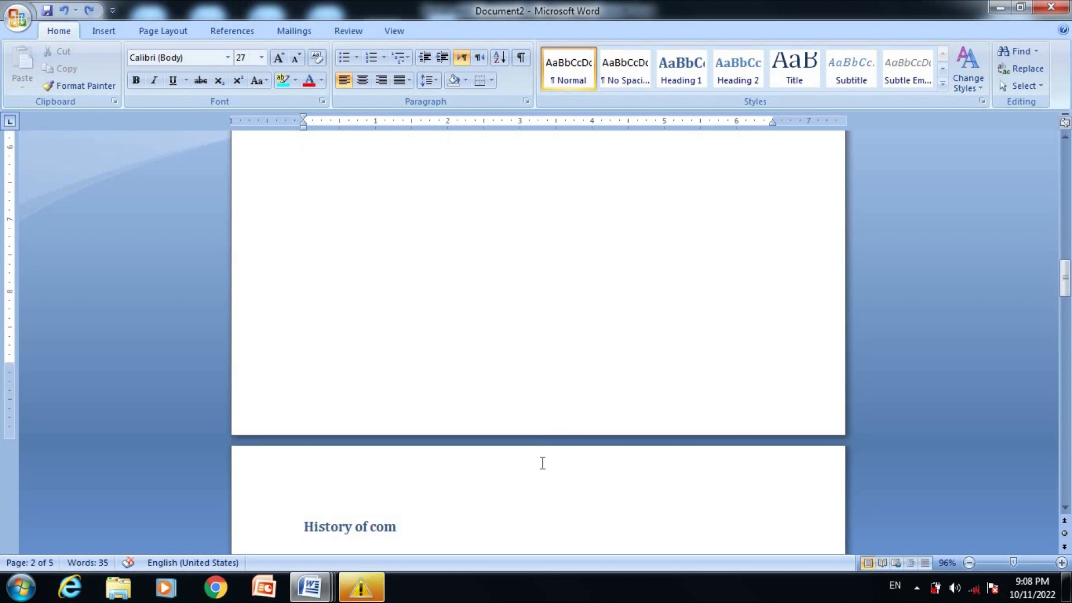
double_click(541, 462)
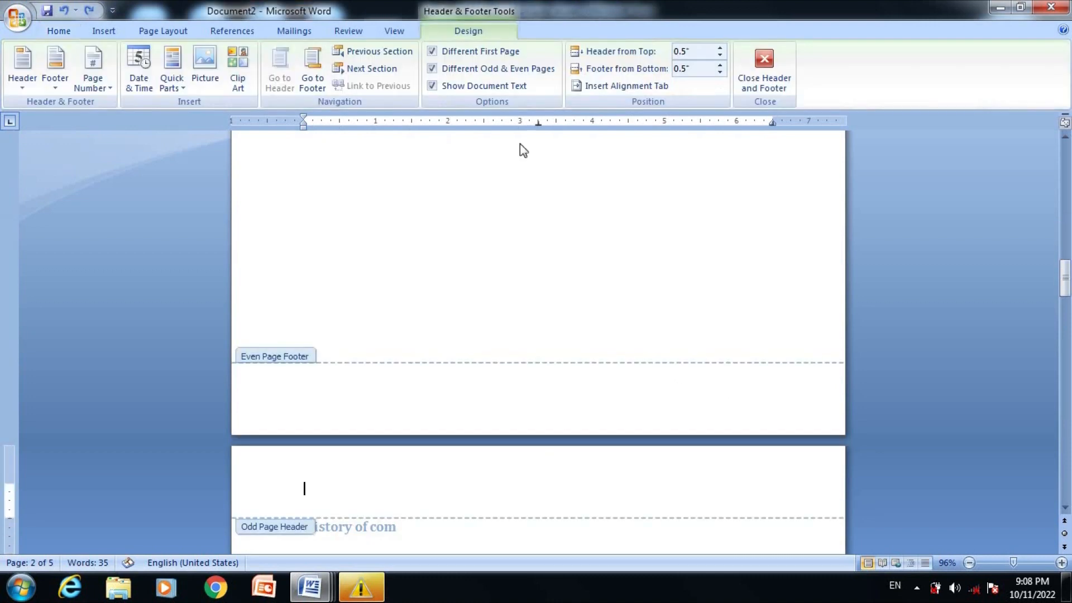
click(438, 53)
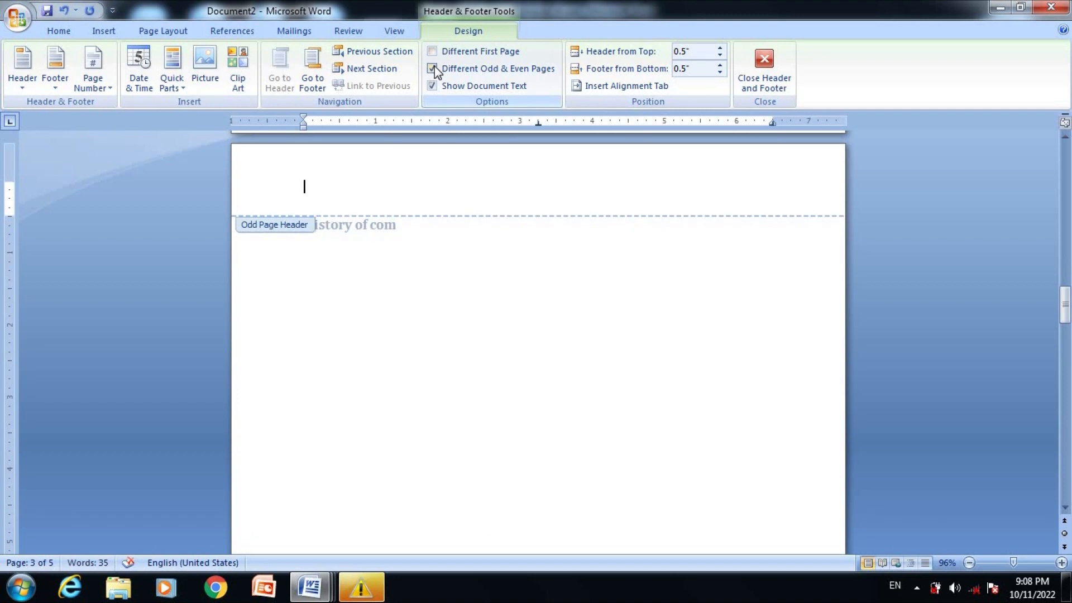
click(433, 68)
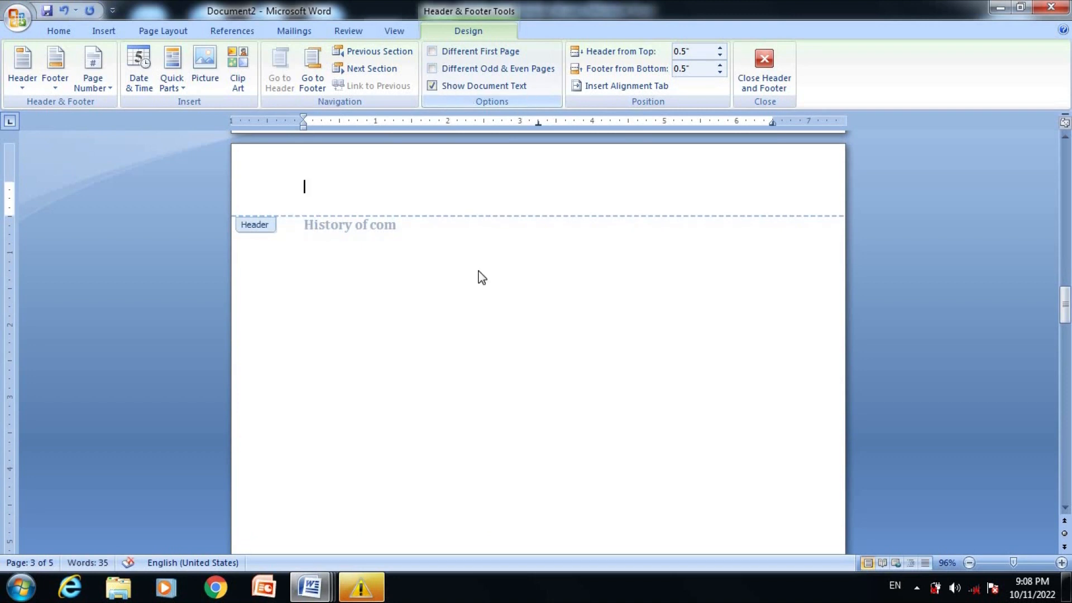
double_click(422, 347)
key(Page_Down)
key(Page_Down)
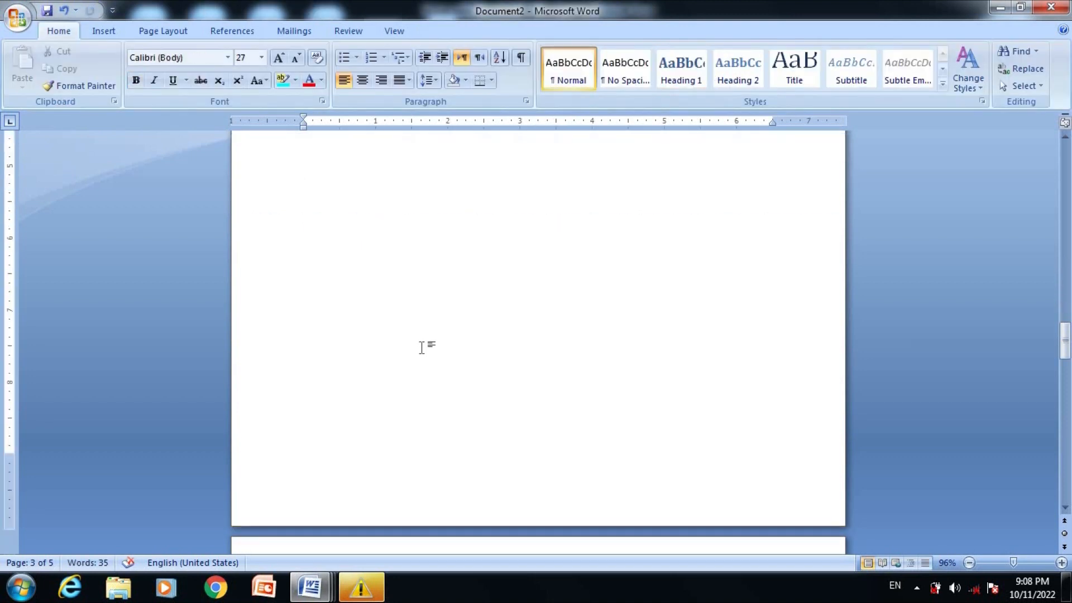
key(Page_Up)
key(Page_Up)
key(Page_Up)
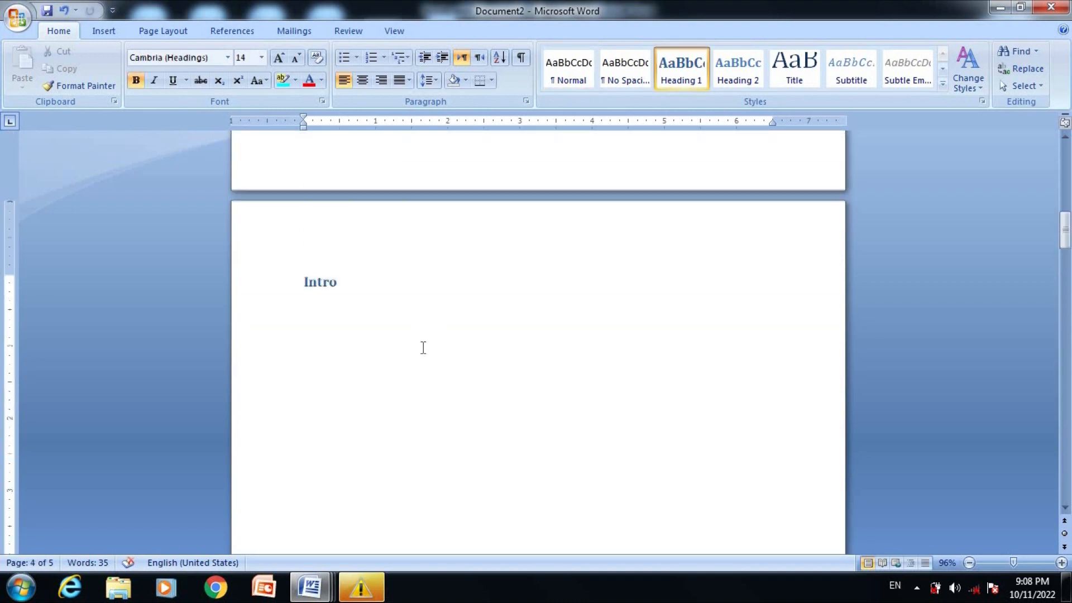
Insert the Alphabet footer with 'Chapter 01' as its title on every page
click(105, 36)
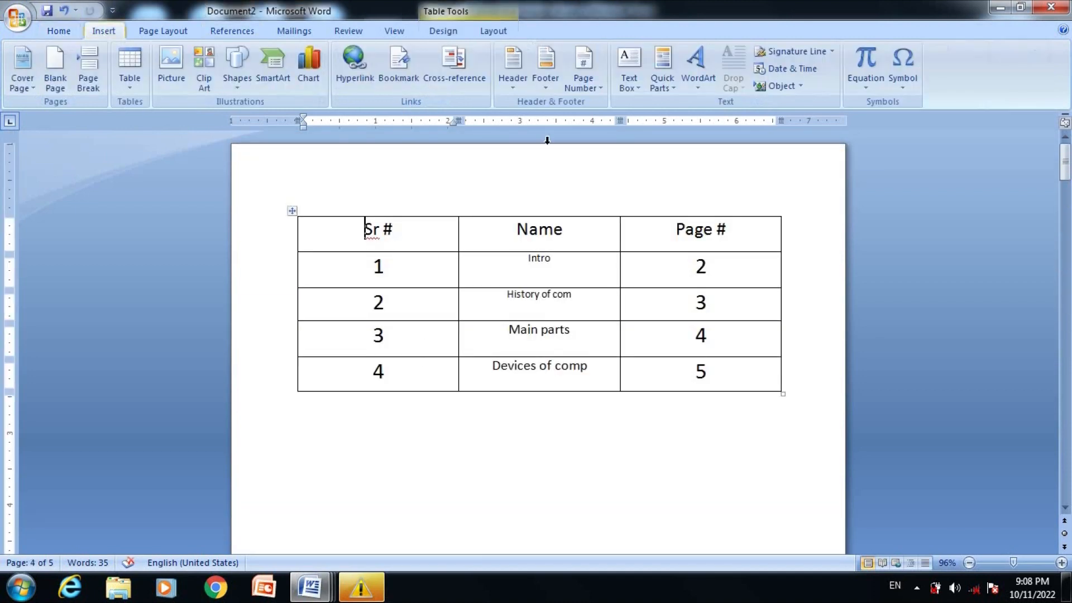
click(545, 89)
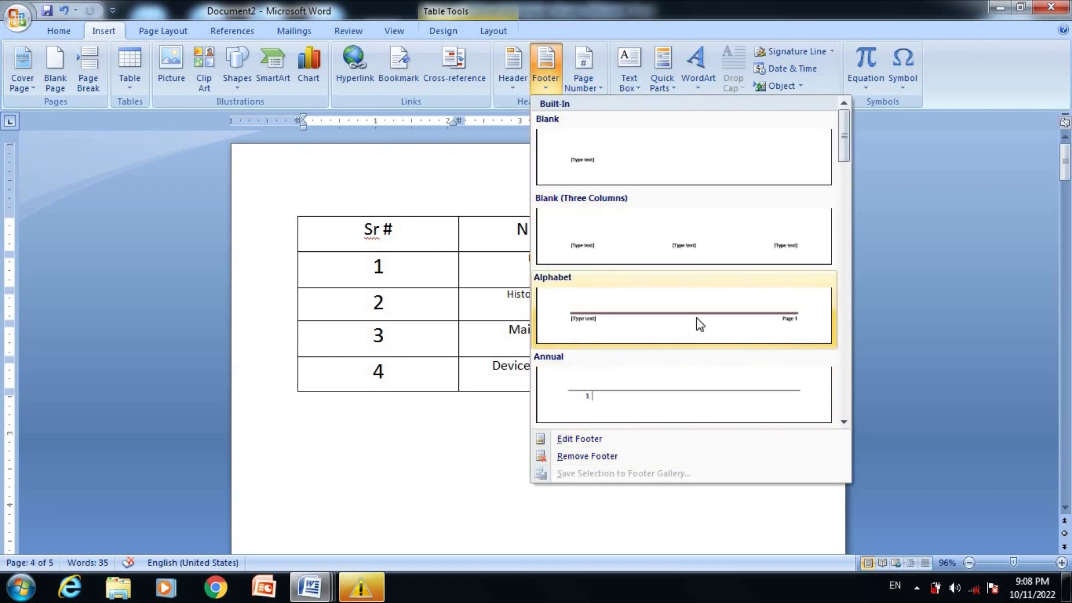
click(700, 324)
click(353, 486)
text(Chapter 01)
double_click(570, 371)
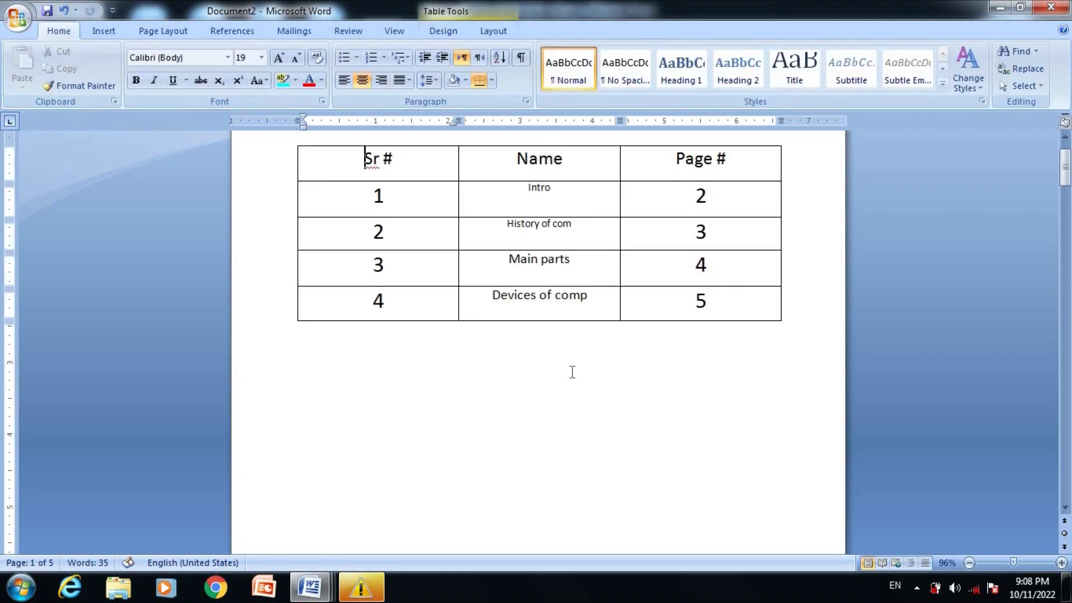
Add a blank sixth page at the end of the document with Ctrl+Enter
key(Page_Down)
key(Page_Down)
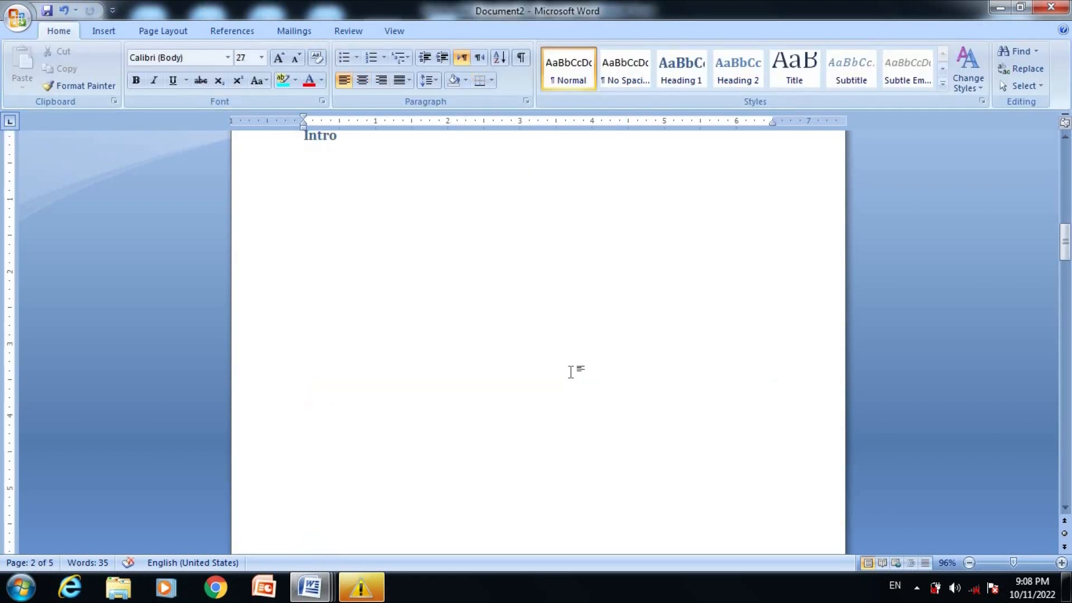
scroll(573, 378, down, 20)
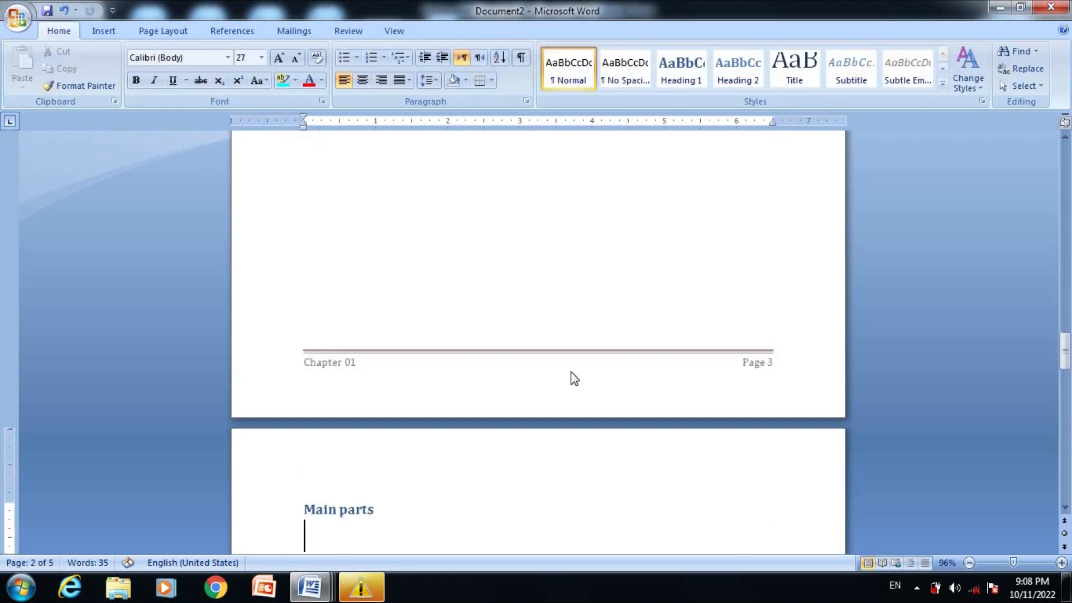
scroll(574, 378, down, 12)
click(570, 371)
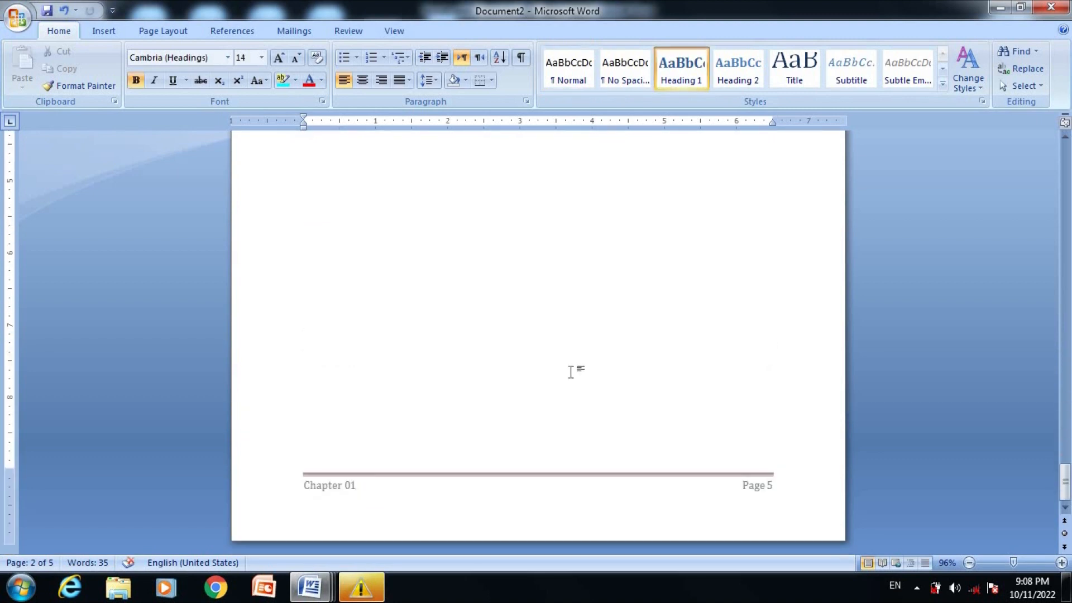
key(ctrl+Home)
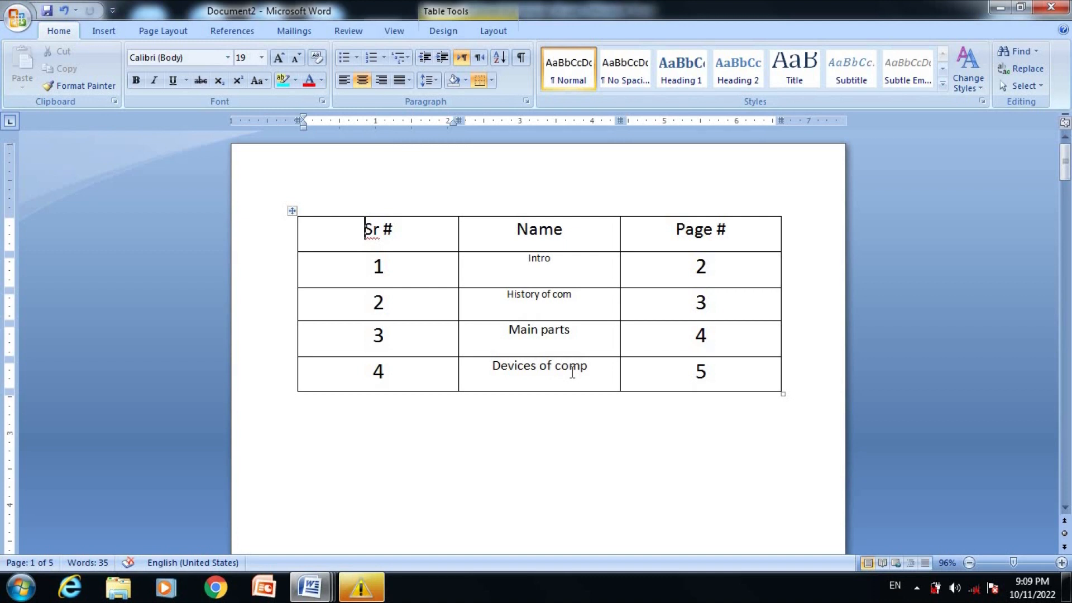
key(Page_Down)
key(Page_Down)
key(Page_Down)
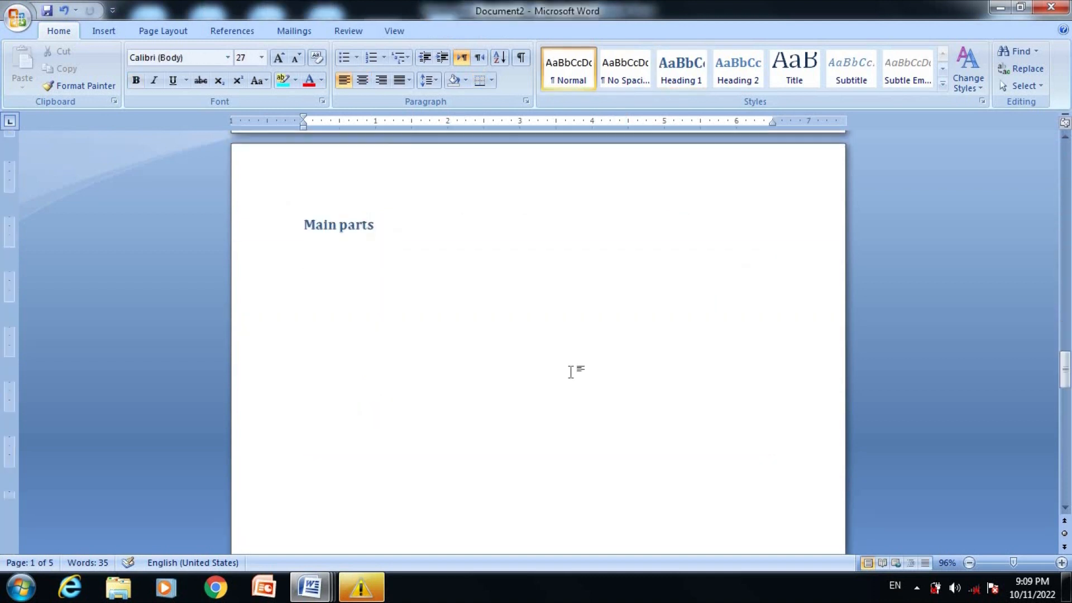
key(Page_Down)
key(Page_Down)
key(Page_Down)
key(Page_Down)
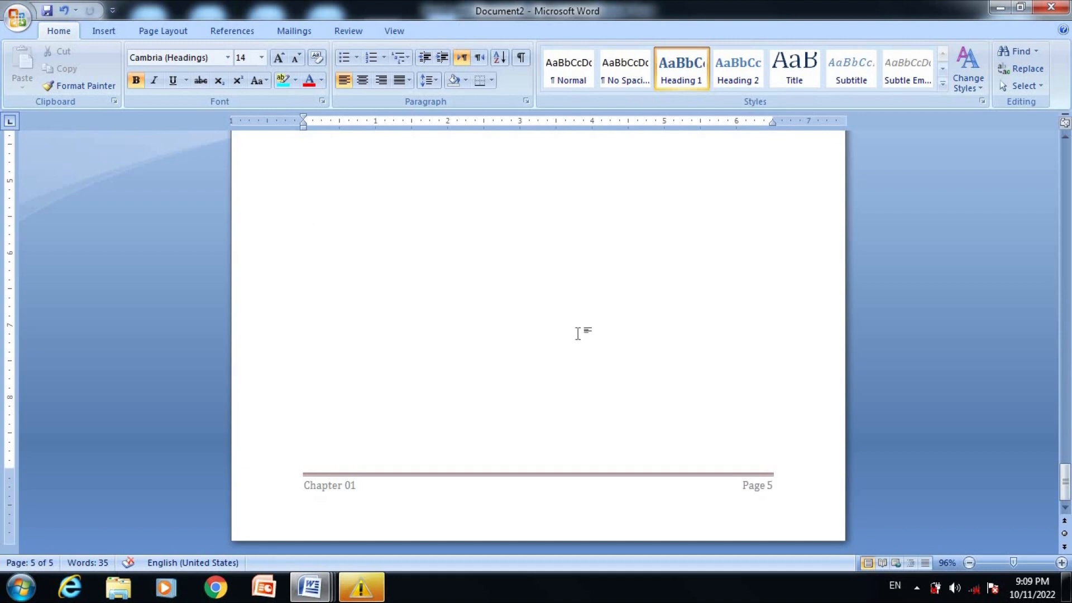
key(ctrl+Return)
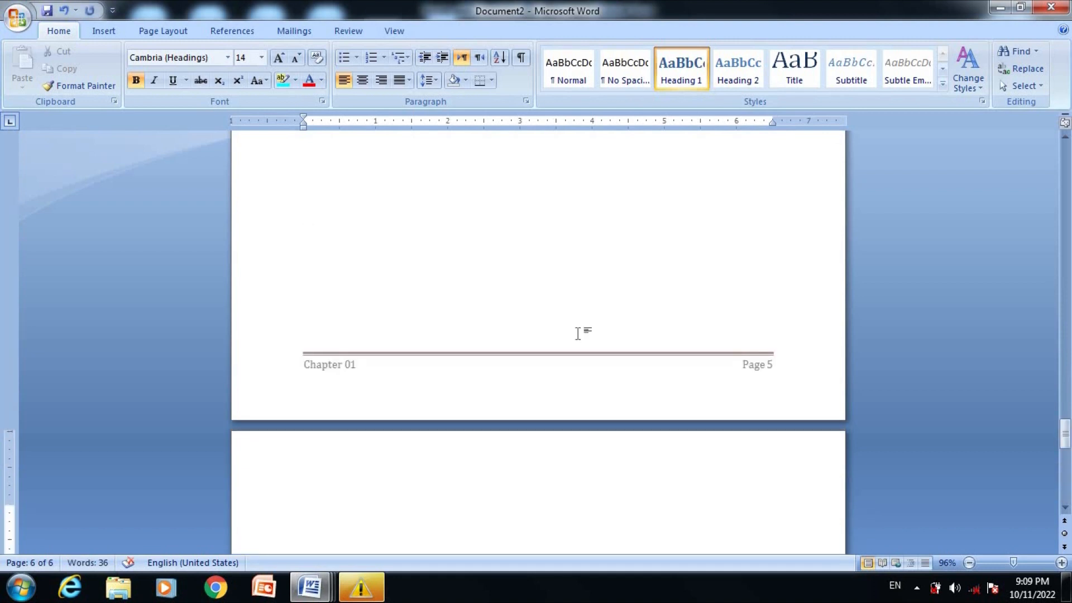
key(Page_Down)
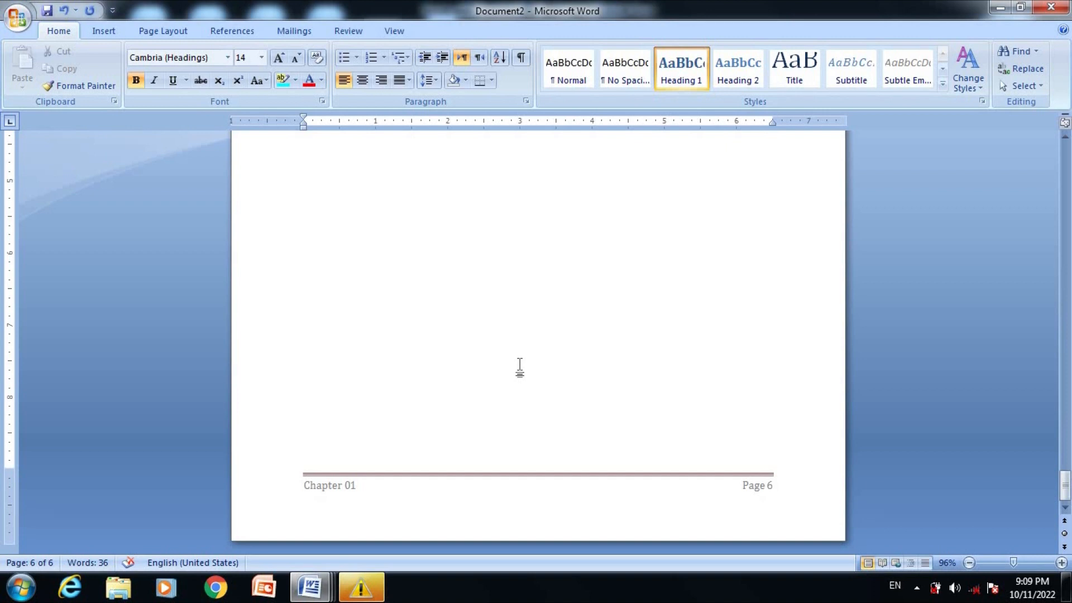
key(Page_Up)
key(Page_Up)
key(Page_Up)
key(Page_Up)
key(Page_Up)
key(Page_Up)
key(Page_Up)
key(Page_Up)
key(Page_Up)
key(Page_Up)
key(Page_Up)
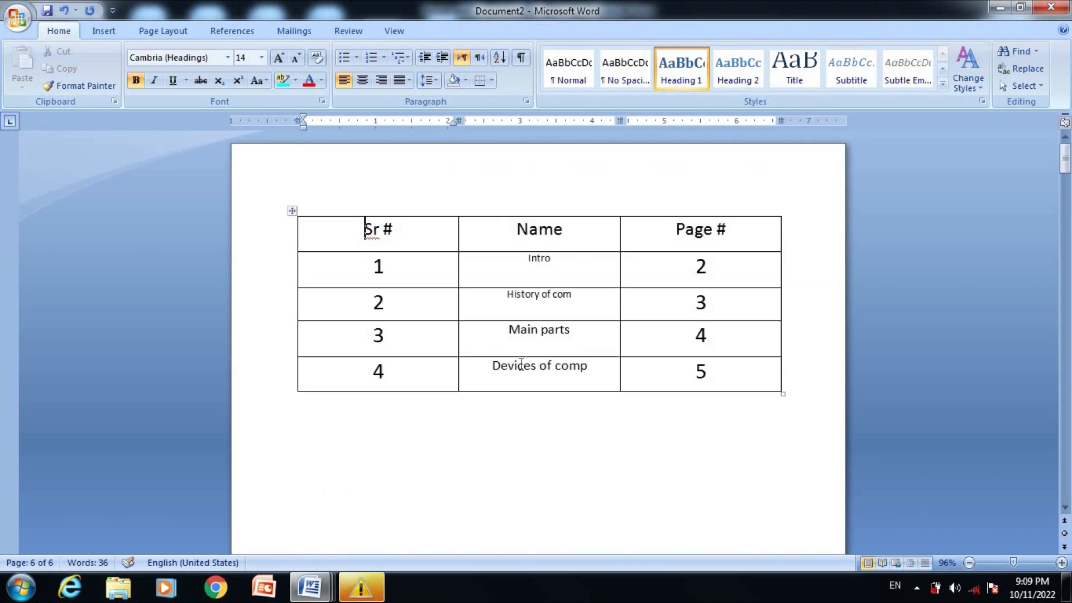
click(104, 32)
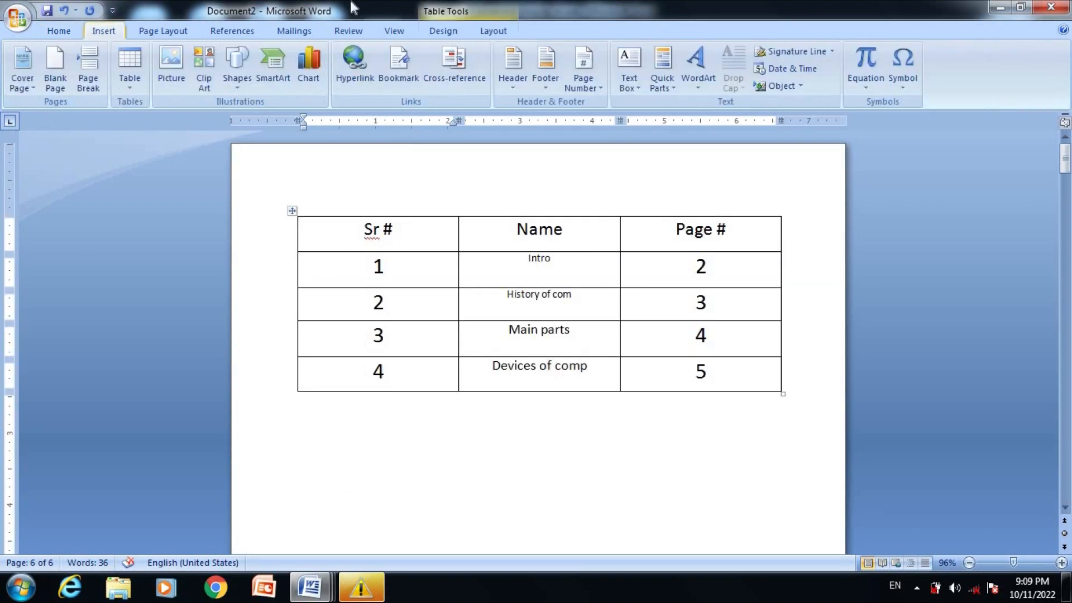
Add the Bold Numbers 3 'Page X of Y' number at the top of the page
click(591, 84)
mouse_move(608, 109)
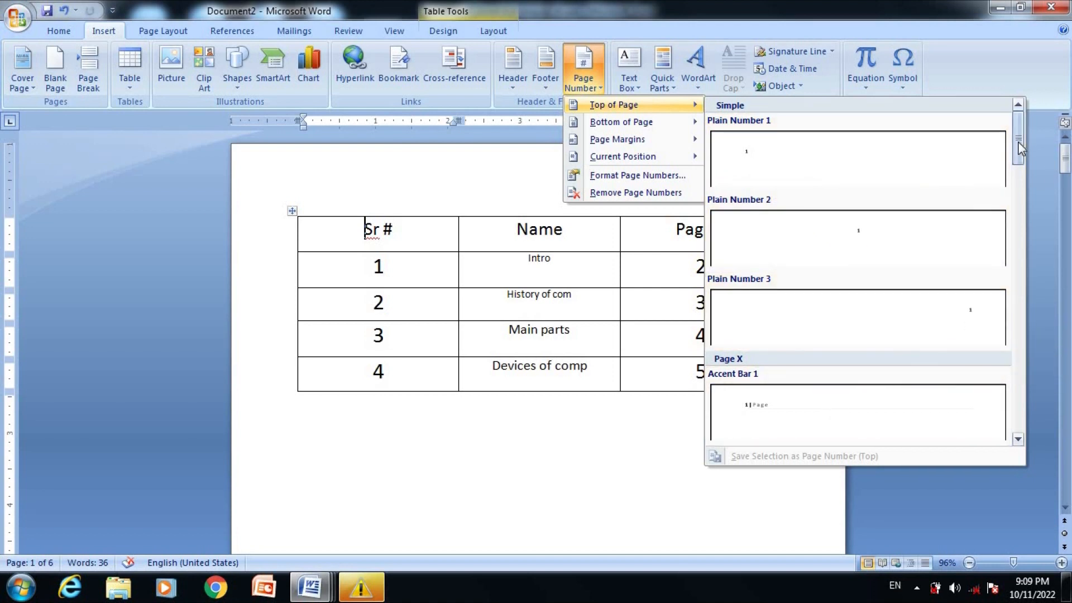
drag(1017, 151, 989, 233)
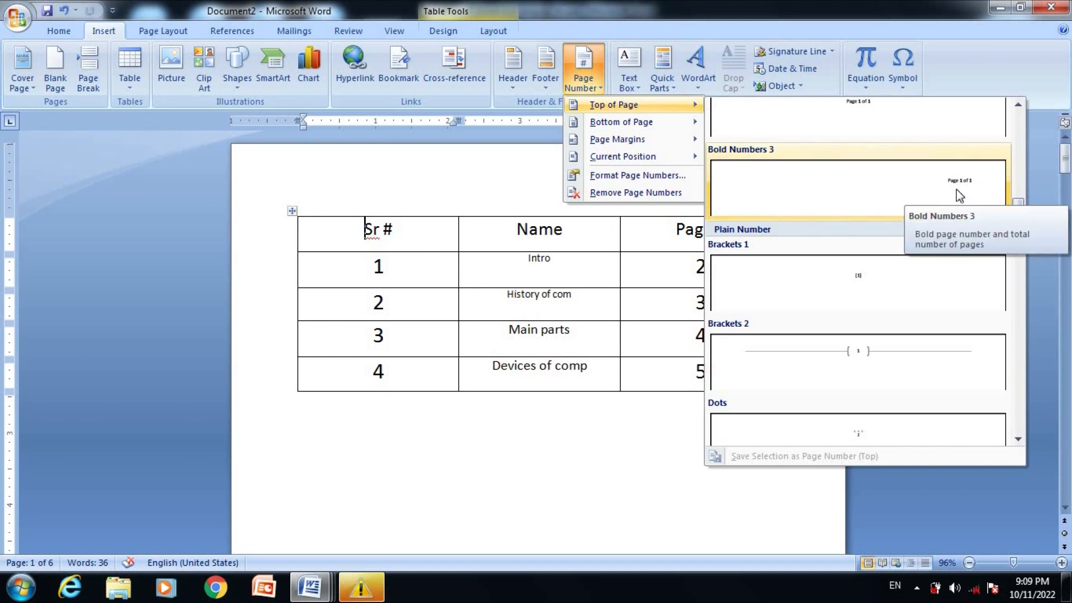
click(957, 190)
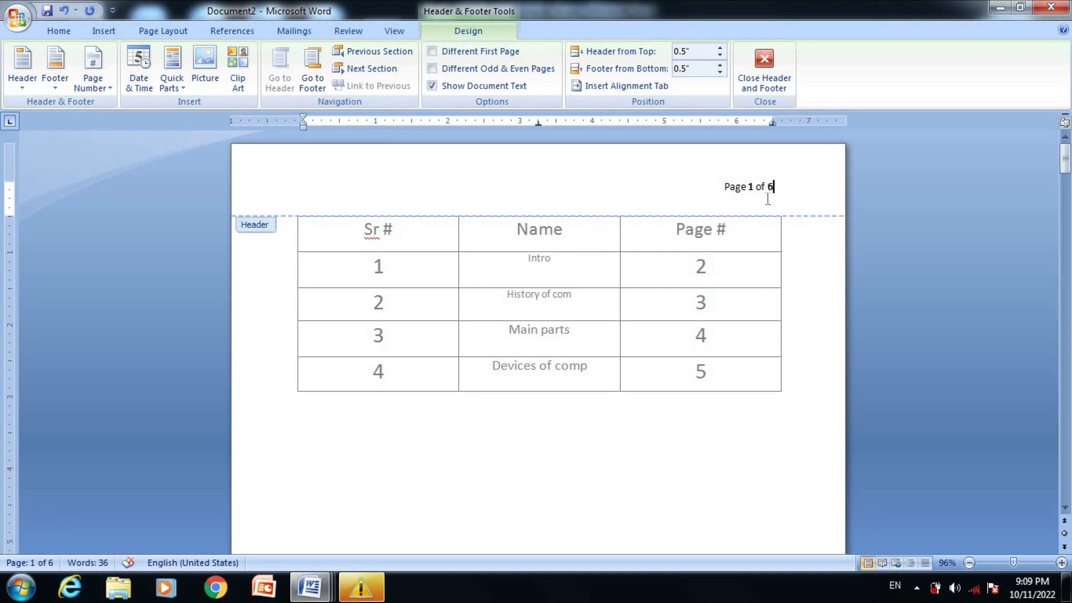
double_click(668, 422)
Insert a page break so the document runs to seven pages, showing Page 1 of 7
key(Page_Down)
key(Page_Down)
key(Page_Down)
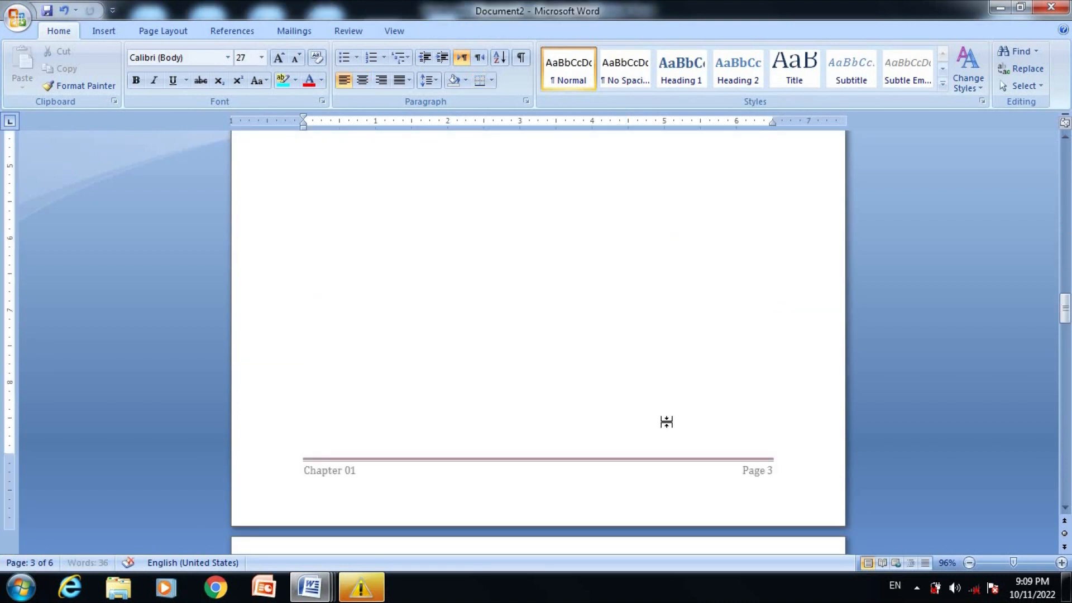
key(ctrl+Return)
scroll(667, 422, up, 15)
key(ctrl+Home)
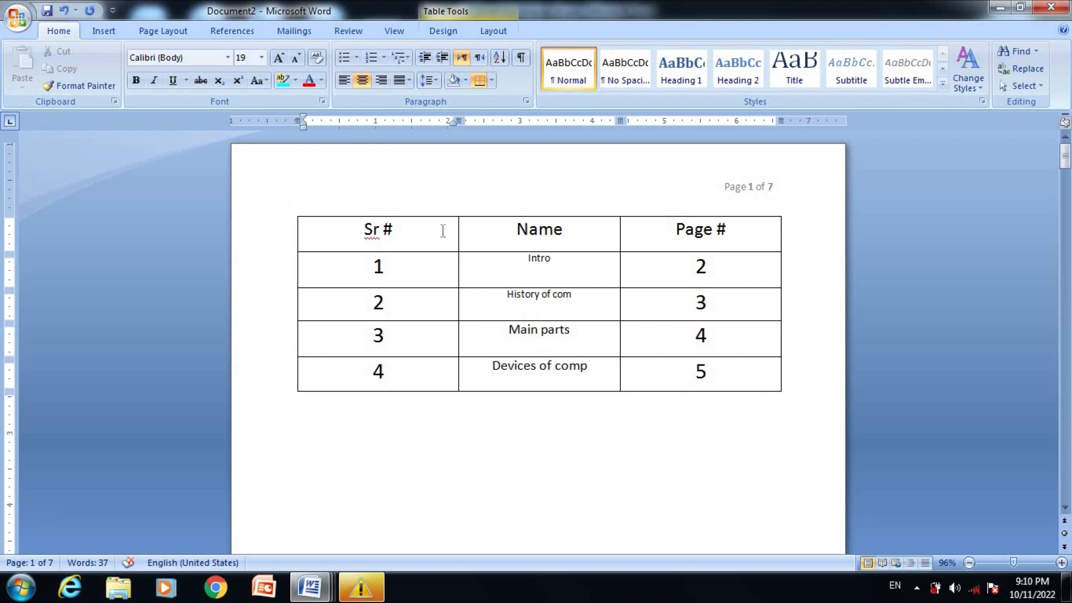
click(104, 32)
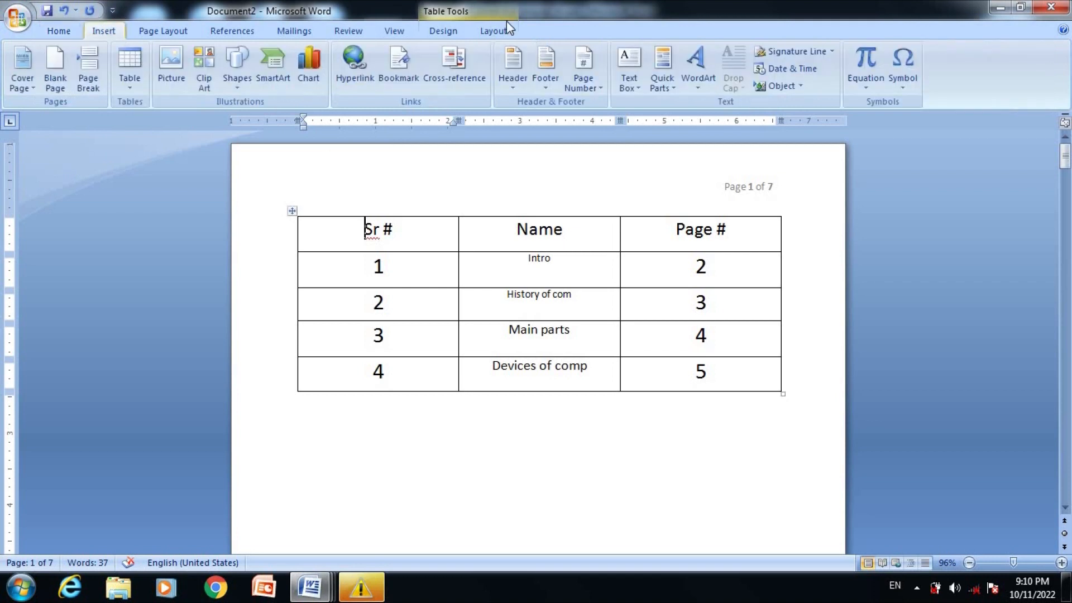
click(595, 84)
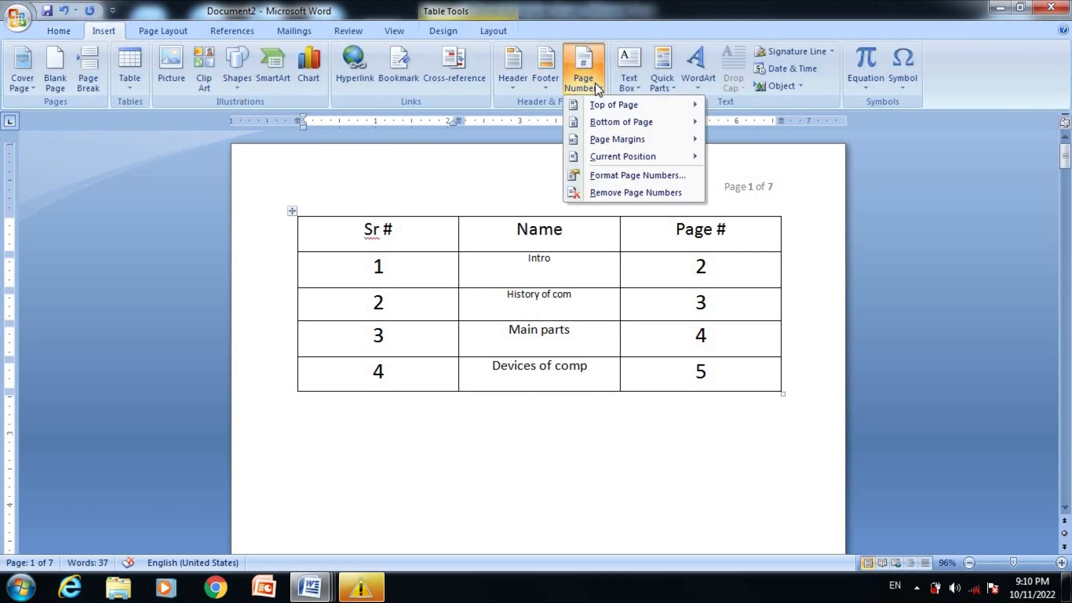
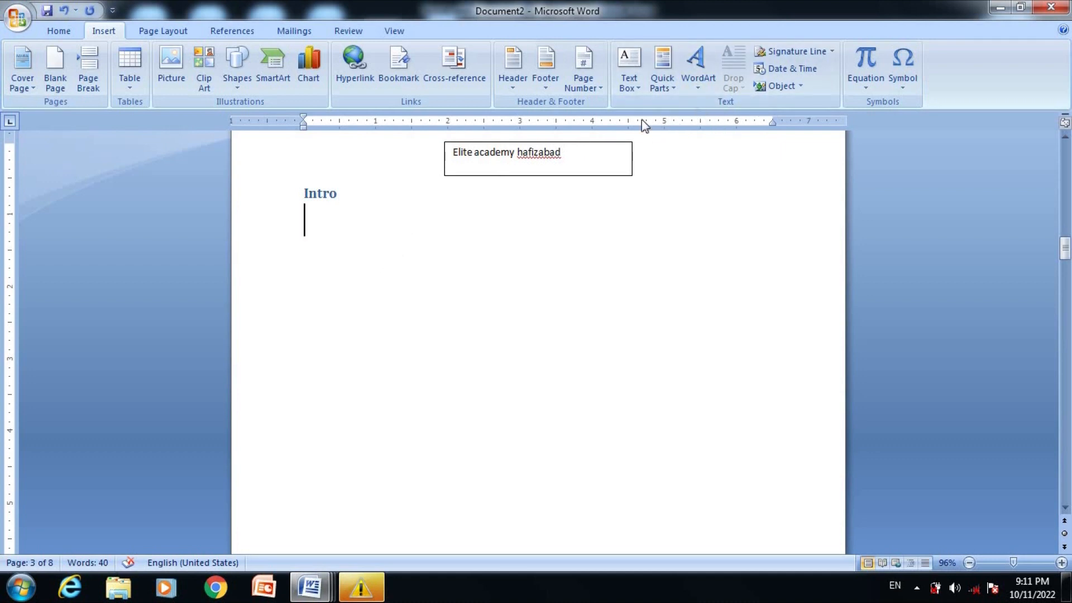
Add a blank paragraph under the Intro heading, beneath the 'Elite academy hafizabad' text box
key(Return)
key(Return)
Insert arched WordArt reading 'ELITE ACADEMY & COMPUTER COLLEGE' with 'HAFIZABAD' on a second line
click(697, 80)
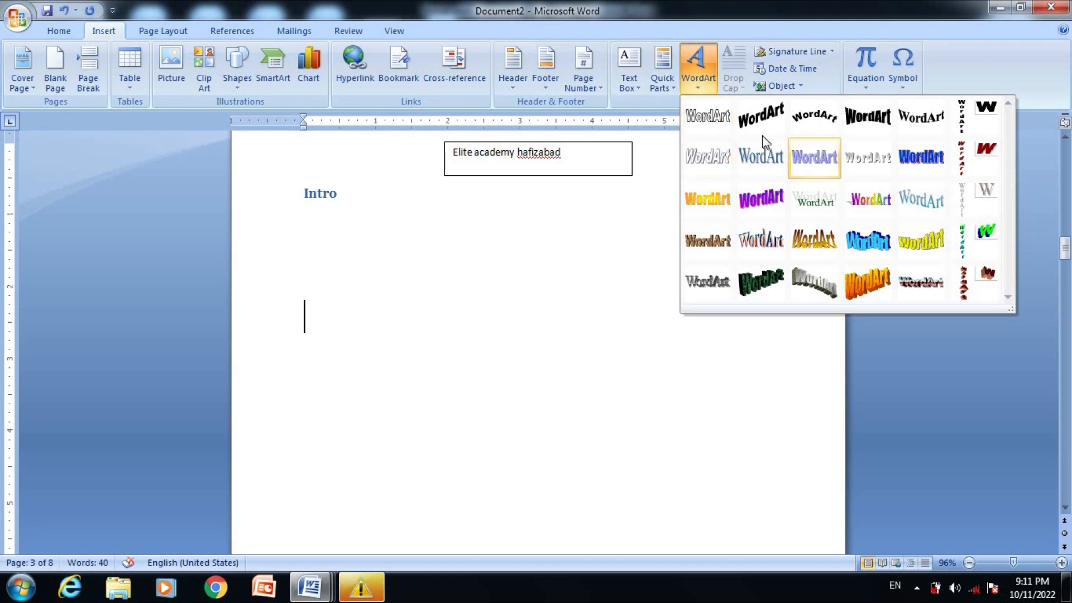
click(822, 118)
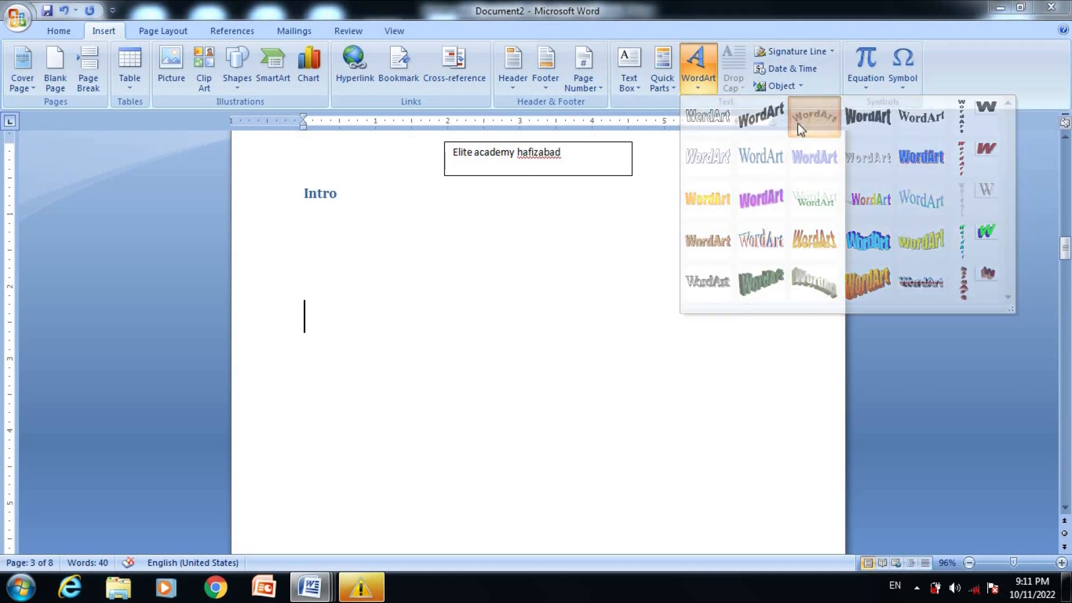
text(ELI)
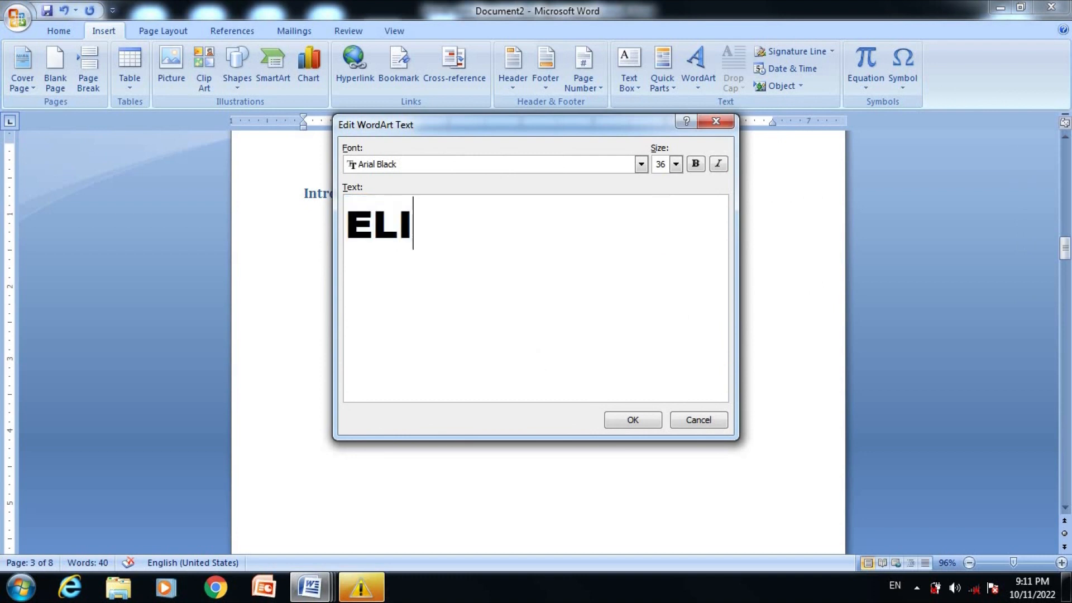
text(TE ACADEMY HAFIZABAD)
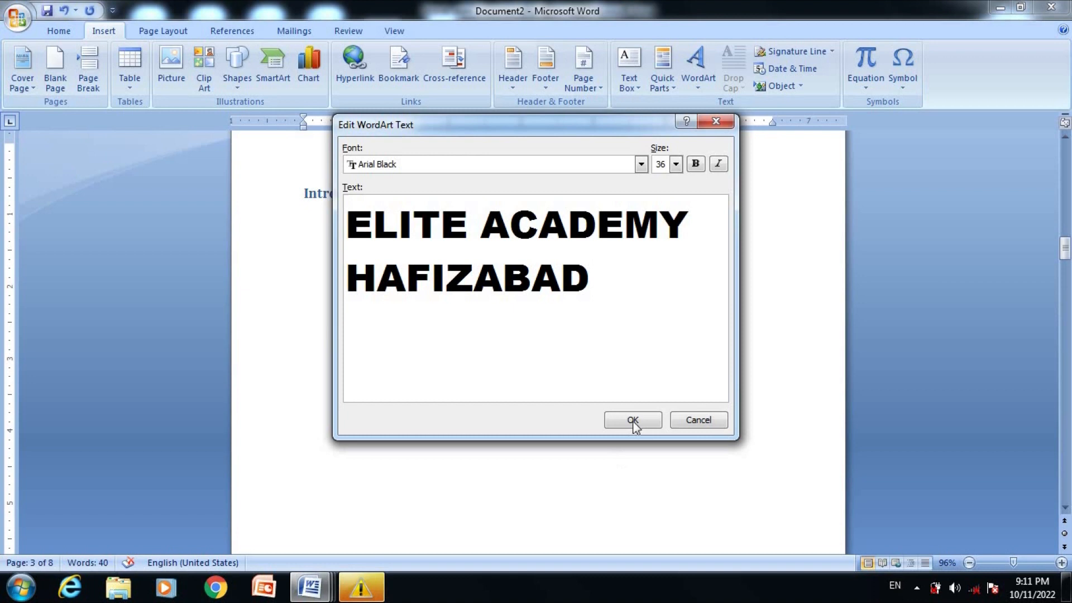
click(705, 223)
text(& COMP)
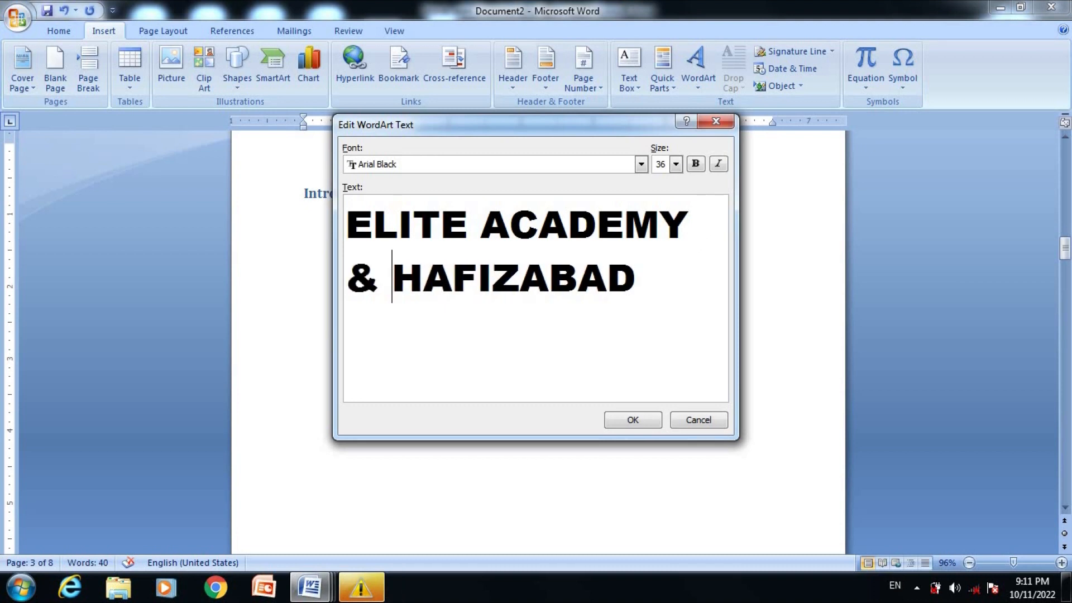
text(UTER COLLEGE)
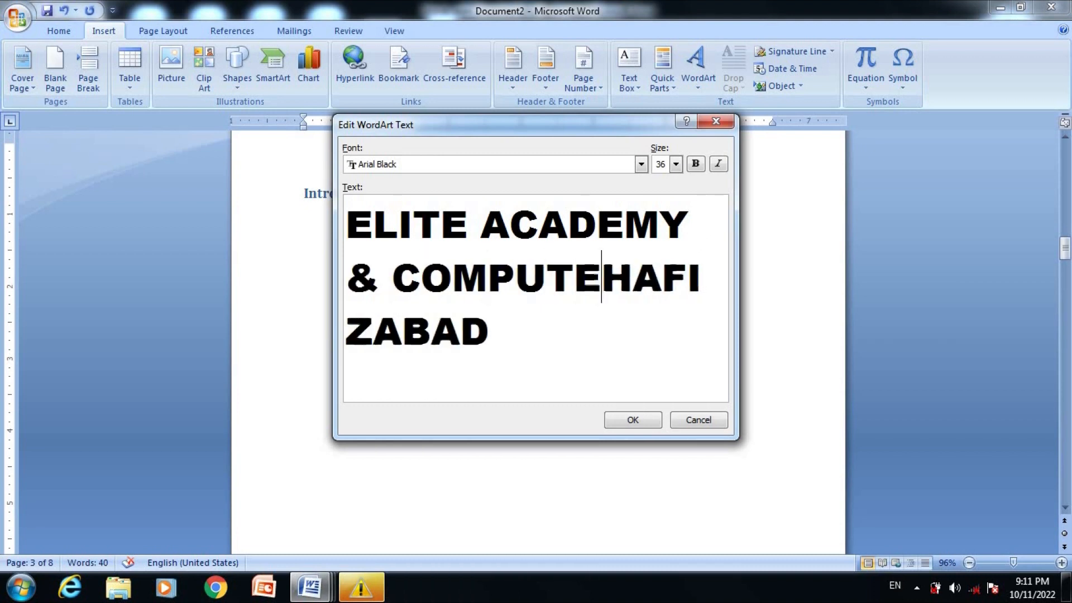
key(Return)
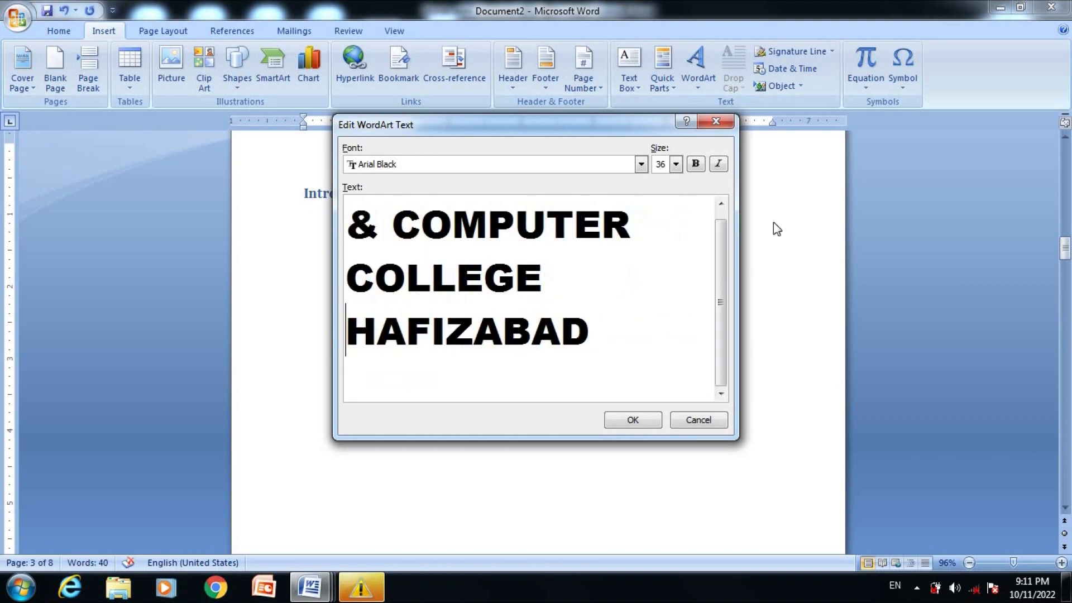
click(631, 422)
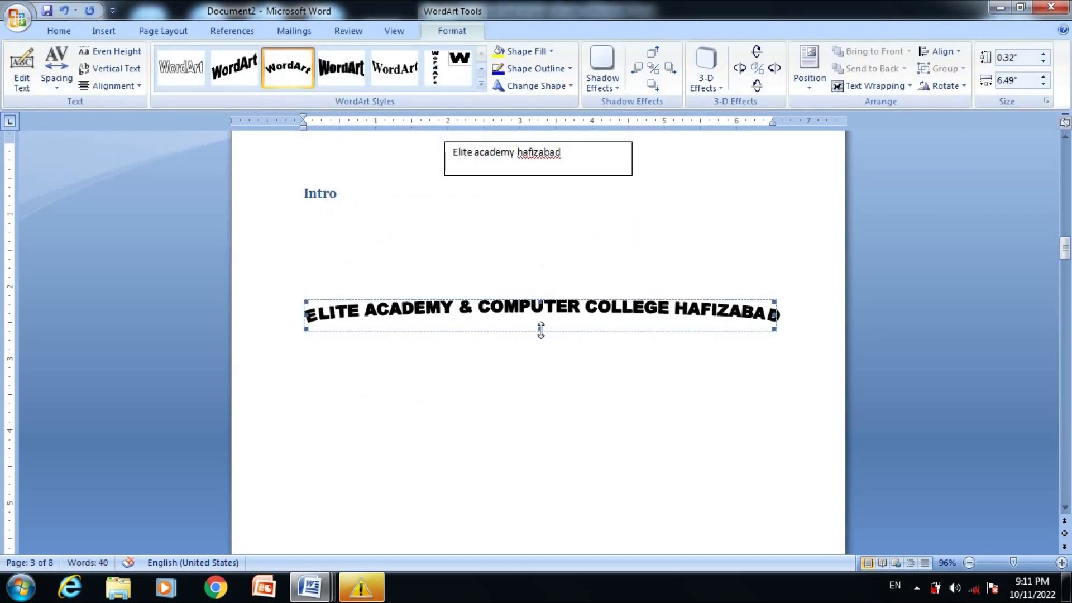
Stretch the WordArt arch taller and fill its letters yellow
drag(540, 329, 545, 462)
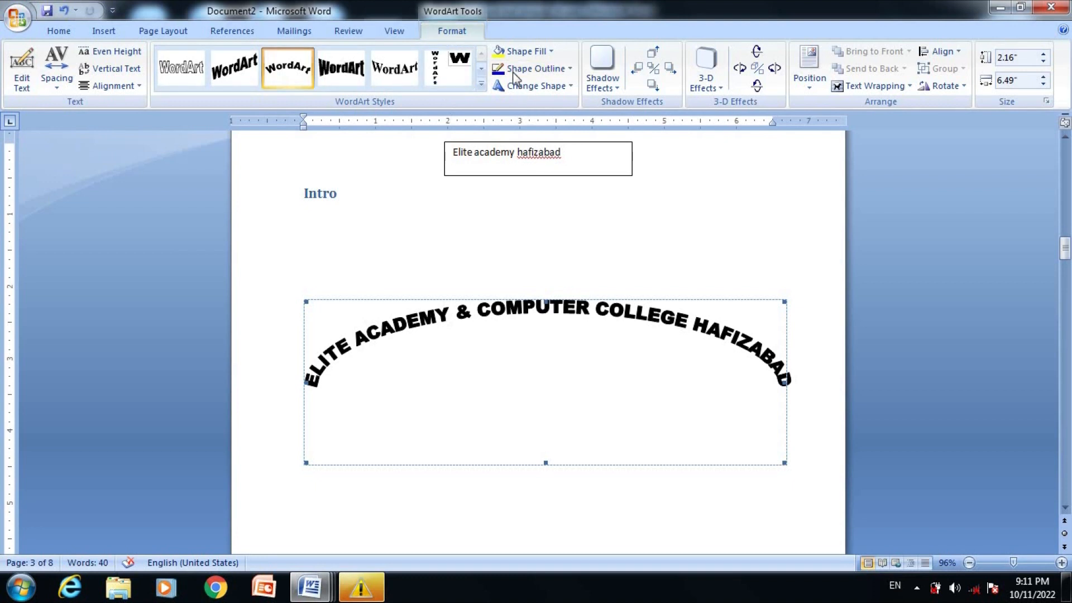
click(509, 53)
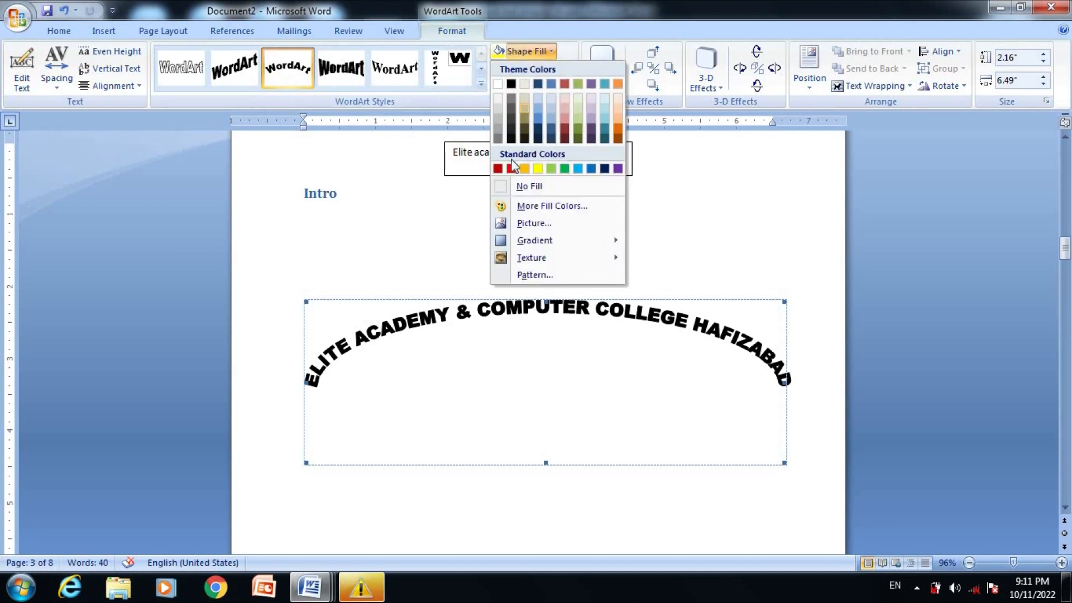
click(538, 169)
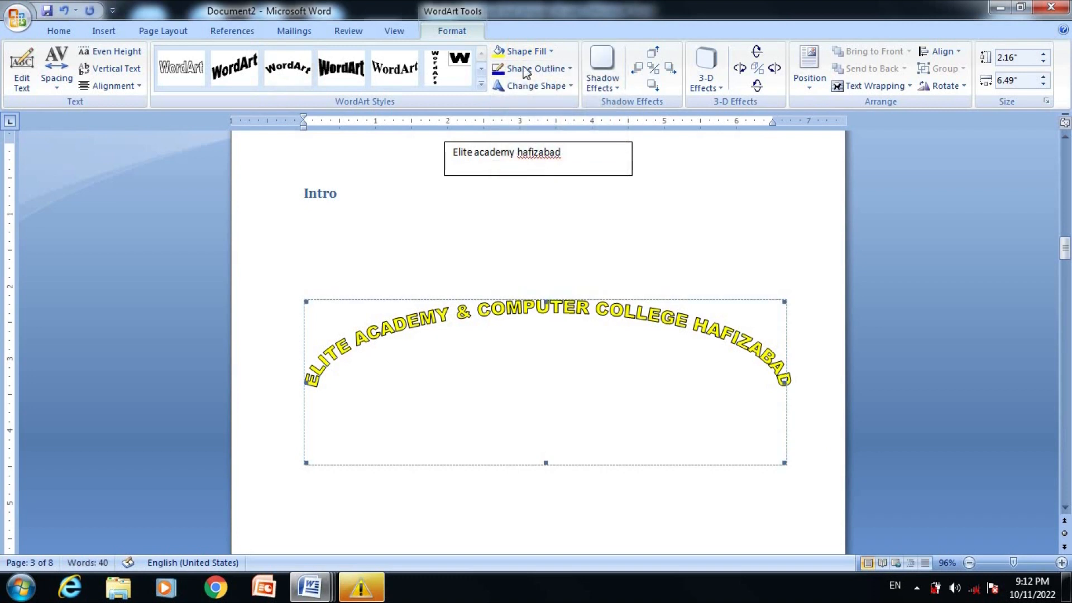
click(537, 55)
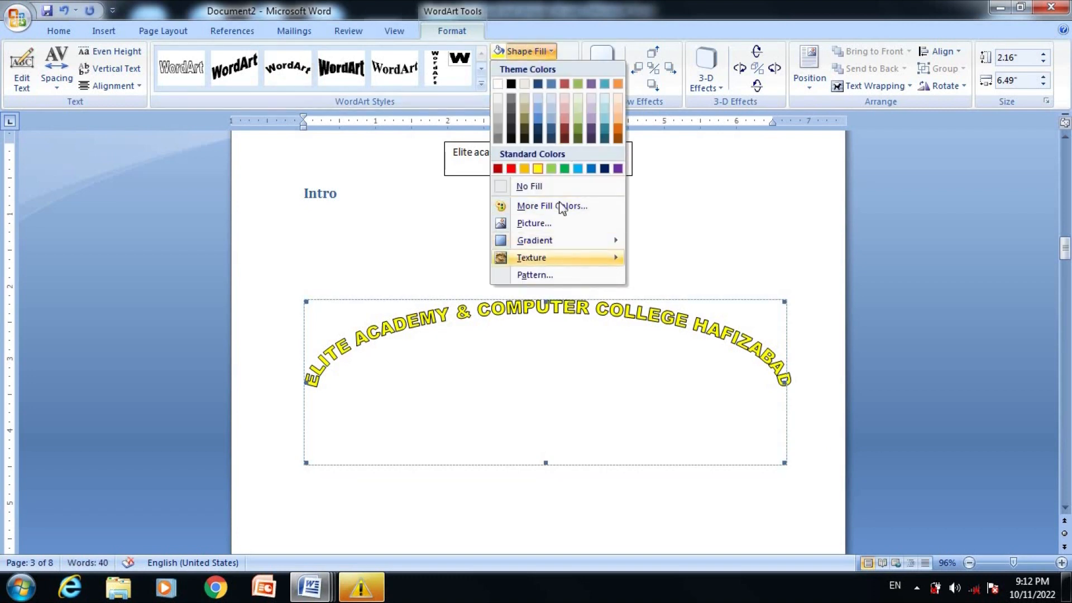
click(695, 187)
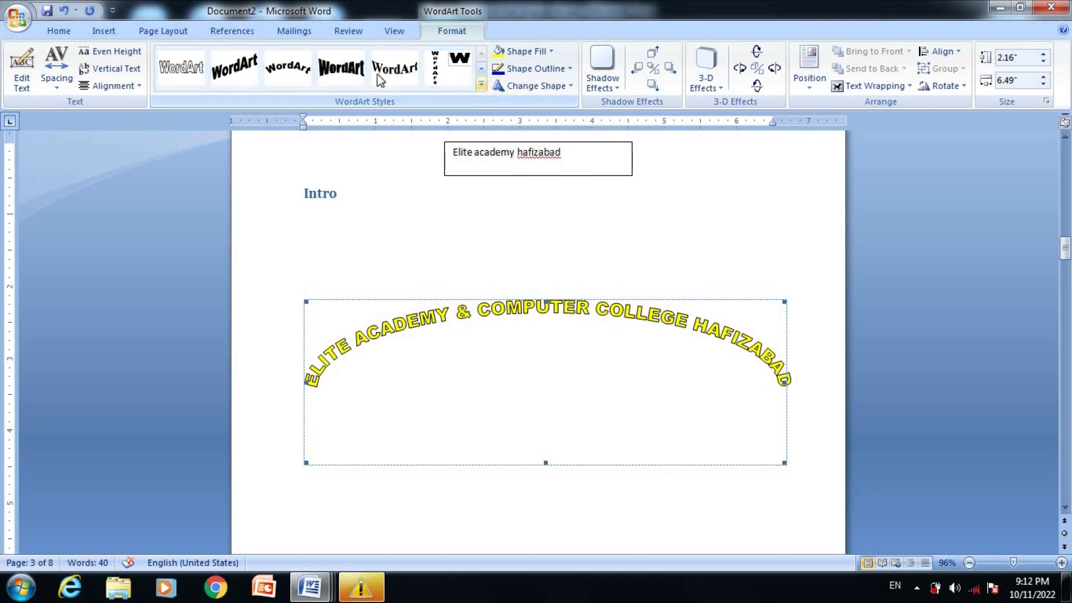
Preview slanted, outlined and bulging WordArt styles, keeping the arched style
click(234, 68)
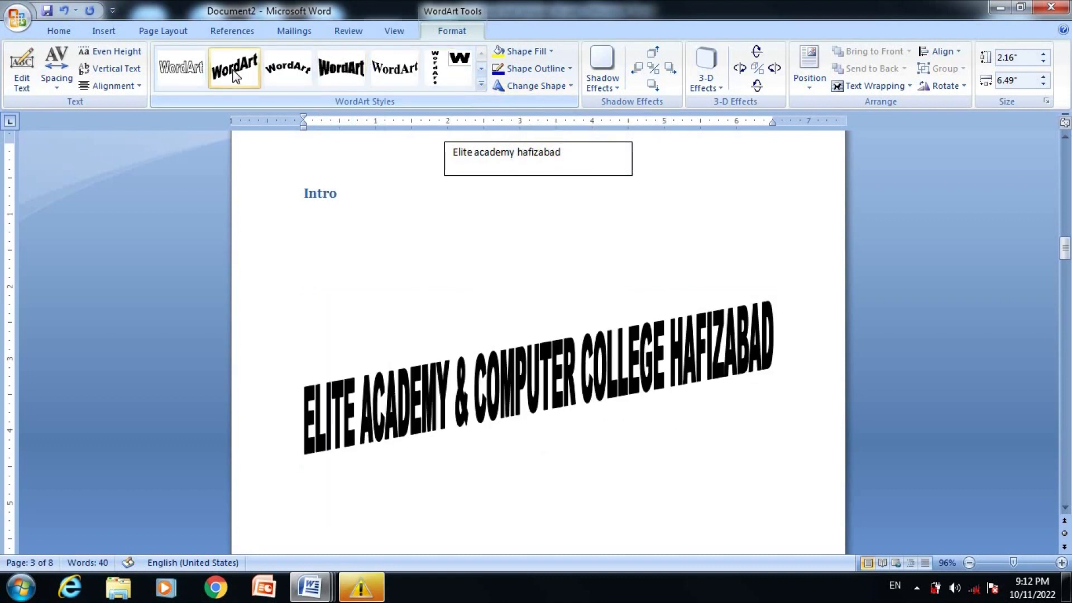
click(164, 76)
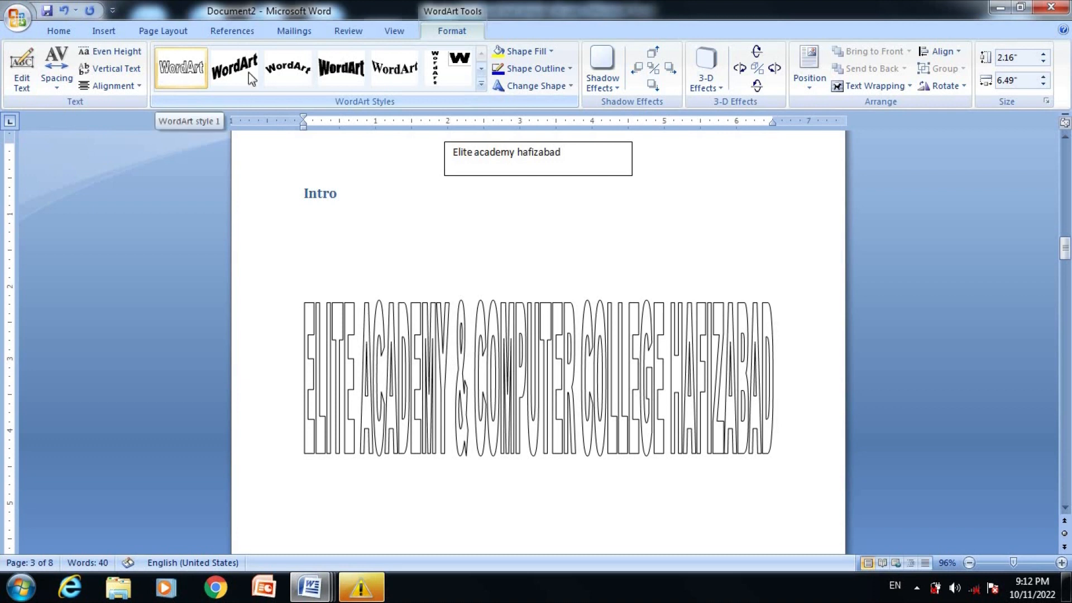
click(287, 69)
click(341, 68)
click(285, 71)
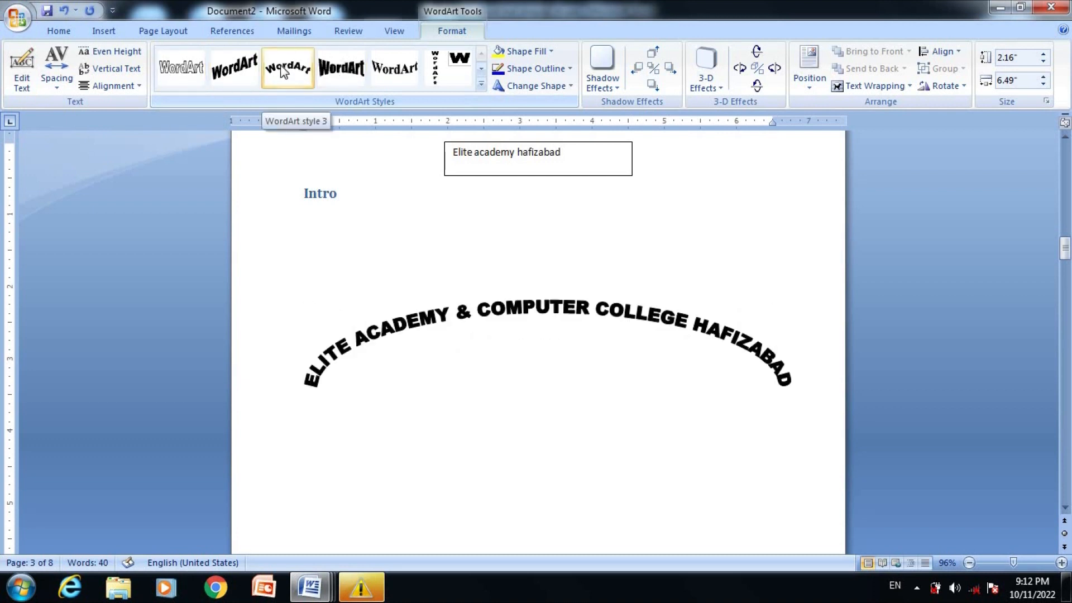
Set WordArt letter spacing to Very Loose, trying vertical text before reverting to horizontal
click(56, 78)
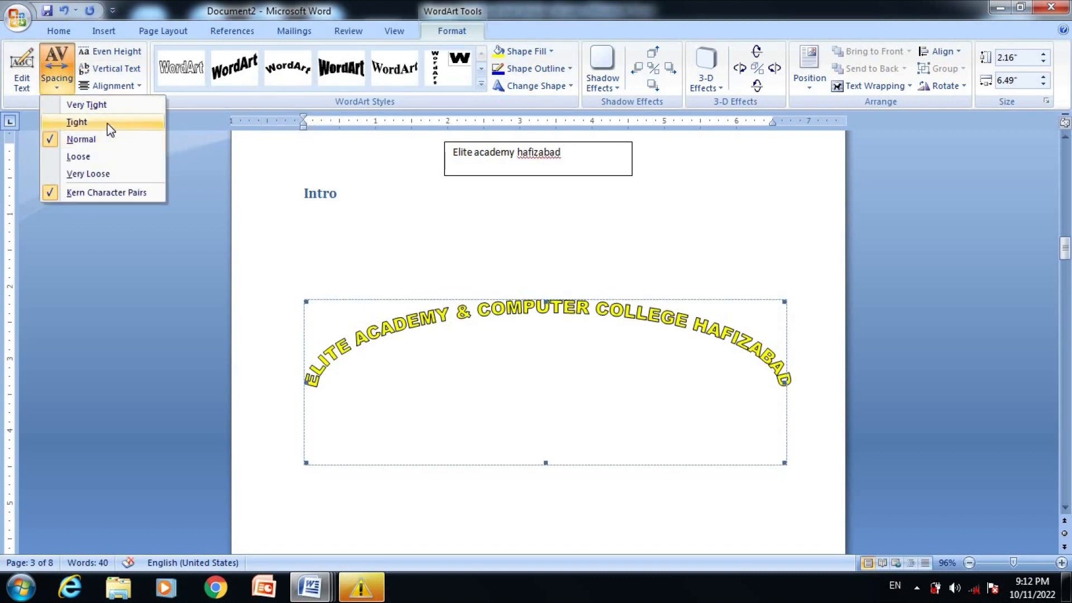
click(109, 127)
click(59, 80)
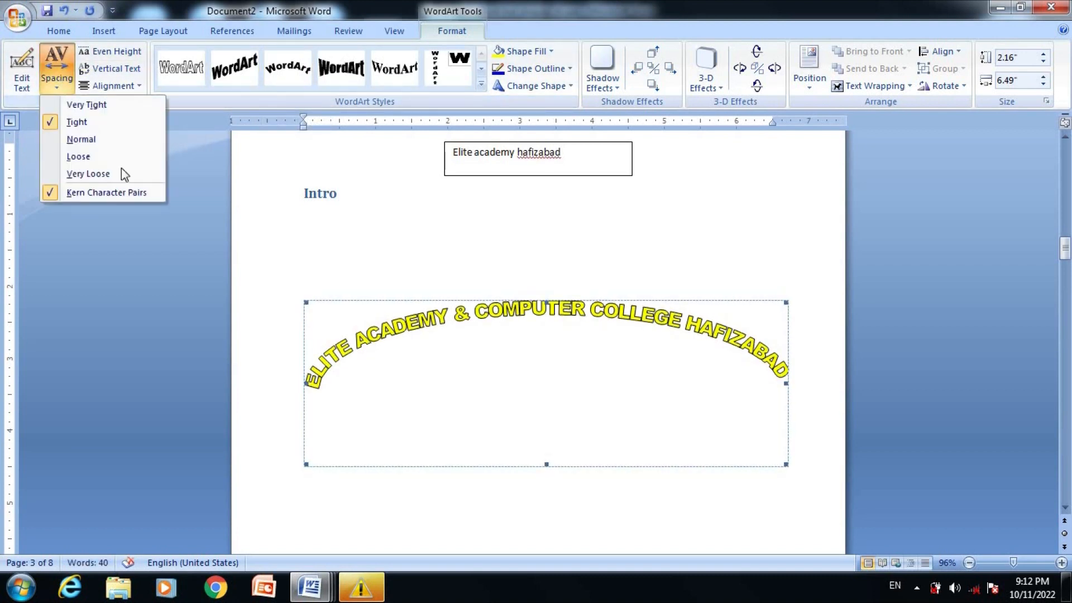
click(87, 174)
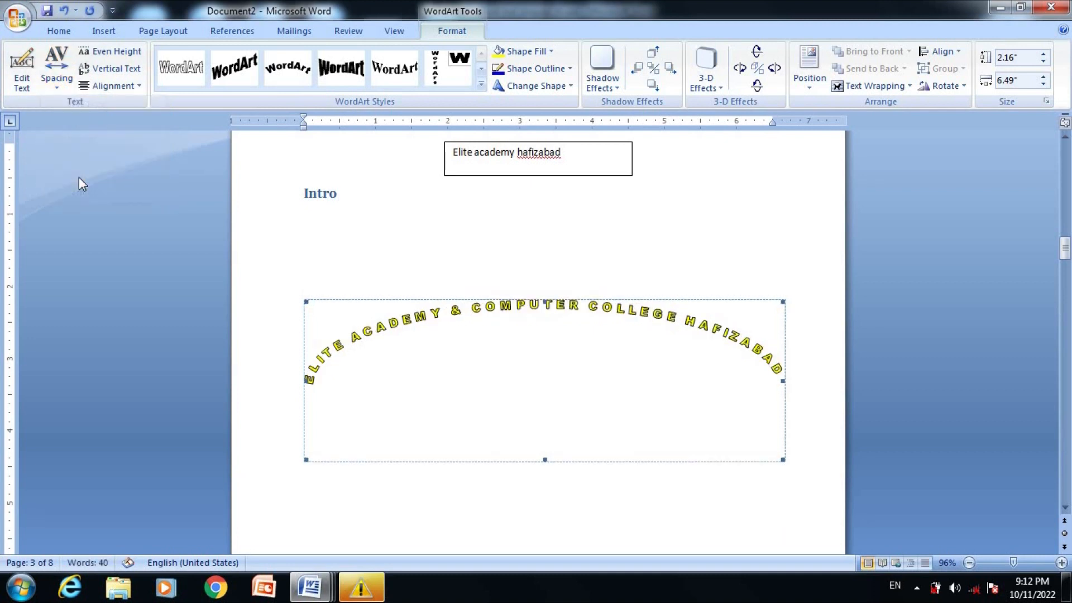
click(132, 85)
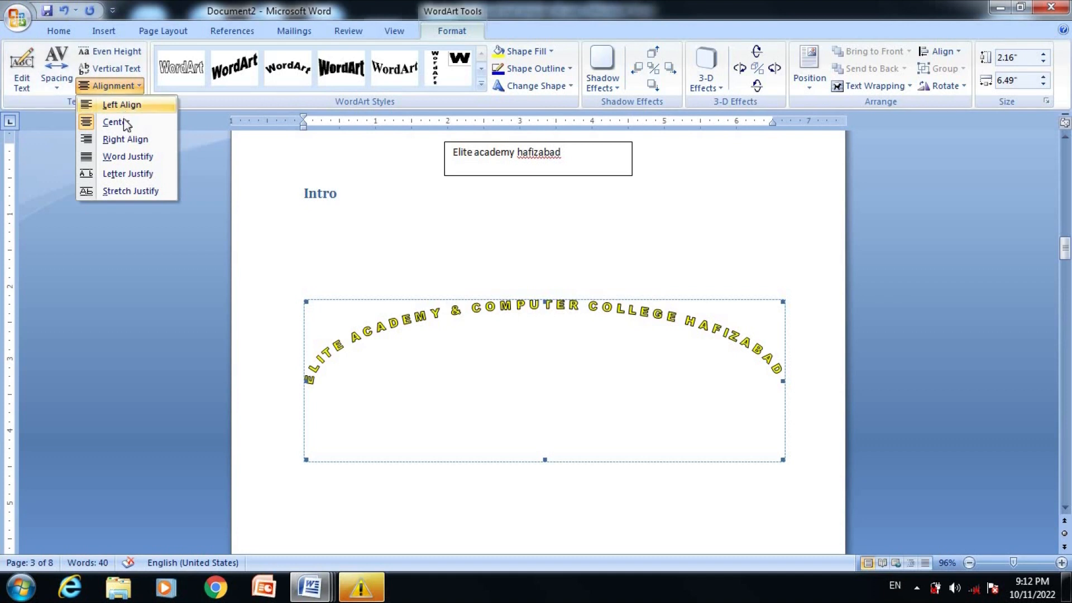
click(122, 70)
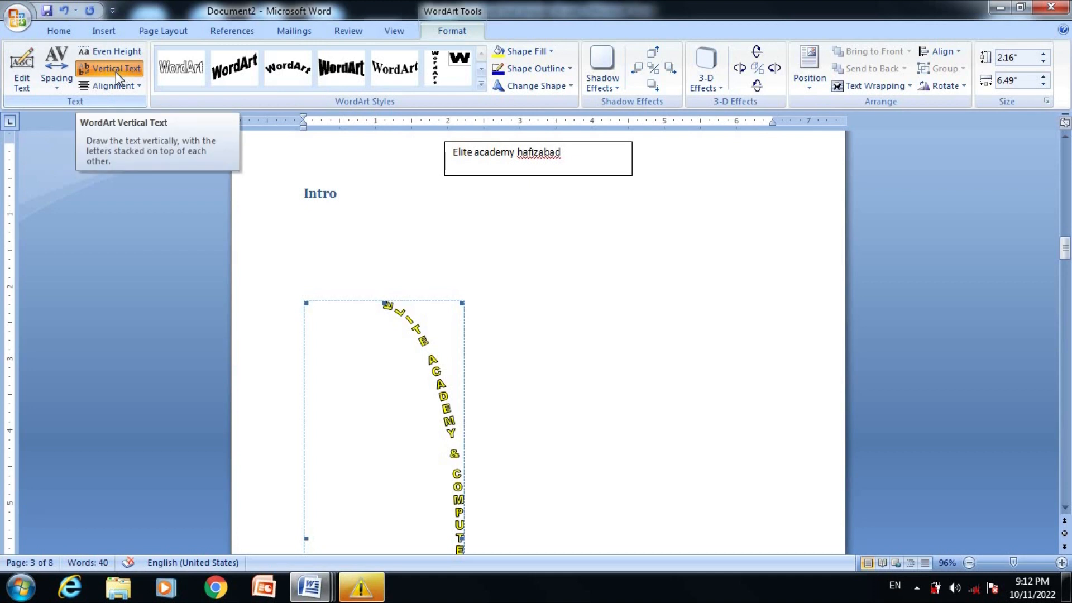
click(116, 72)
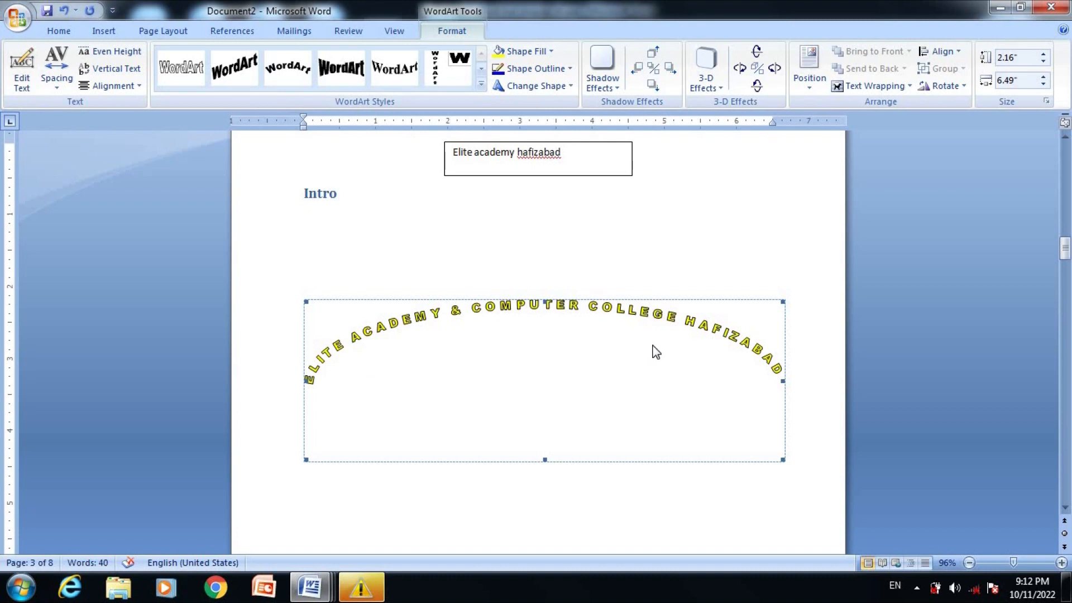
Draw a long rectangle shape under the WordArt arch
click(104, 30)
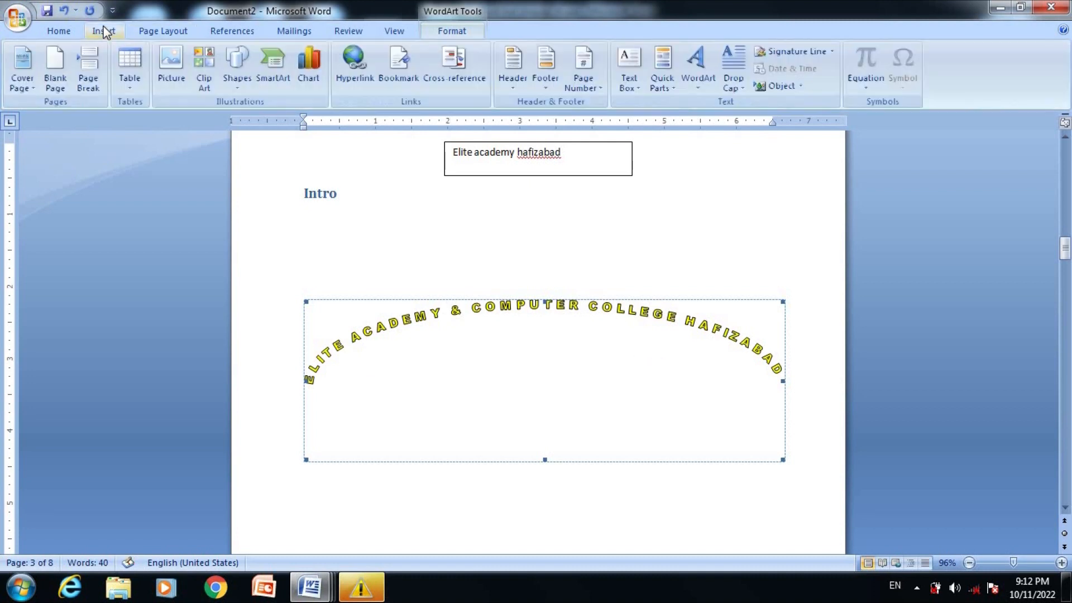
click(243, 85)
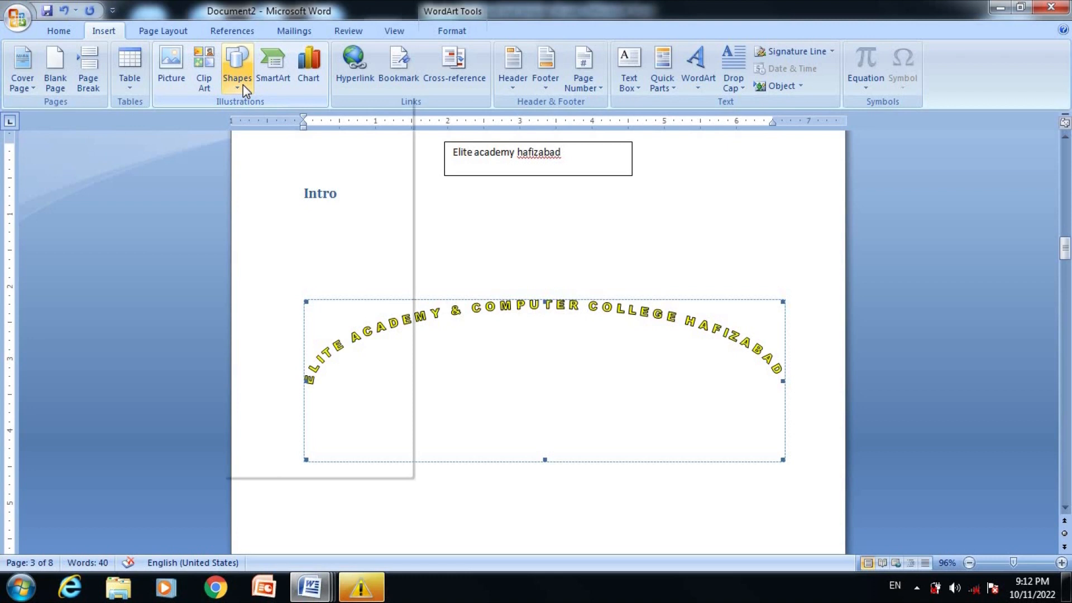
click(281, 120)
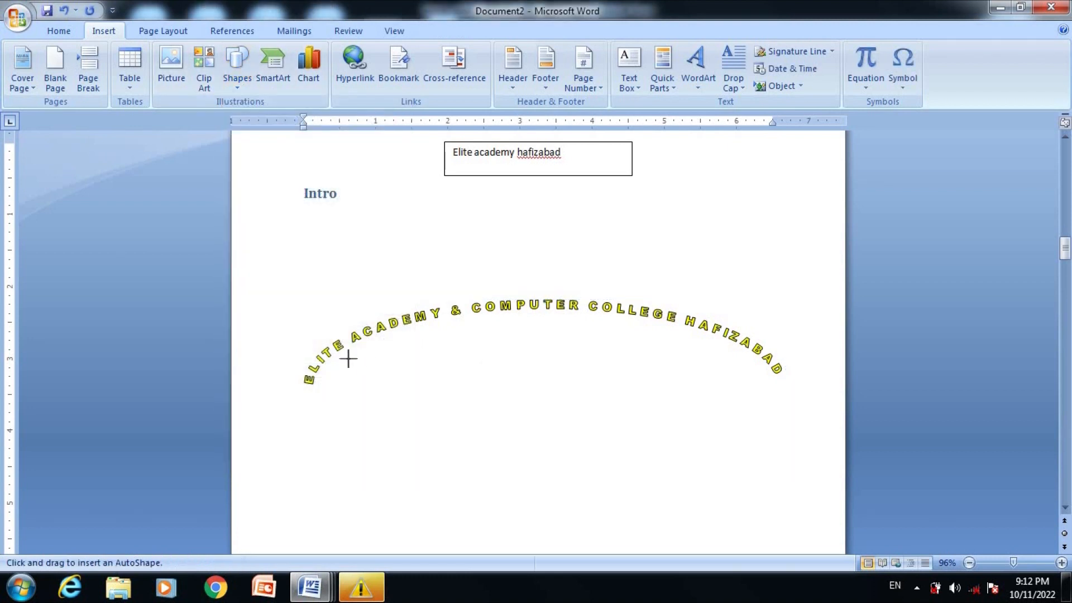
mouse_move(346, 359)
mouse_down()
mouse_move(715, 368)
mouse_move(751, 384)
mouse_up()
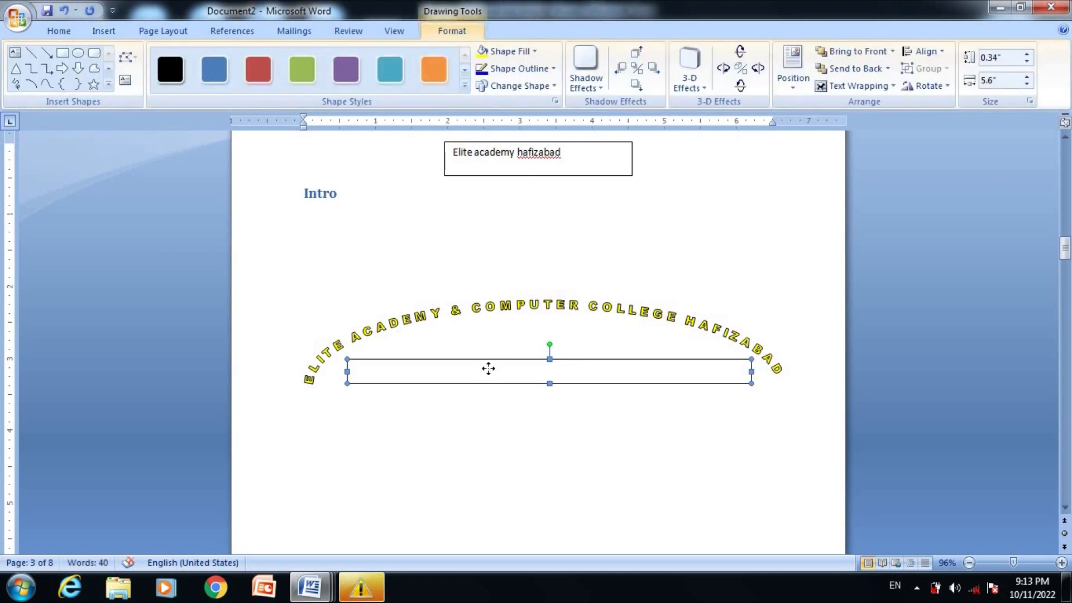
Add the academy's street address as centred text inside the rectangle
right_click(489, 369)
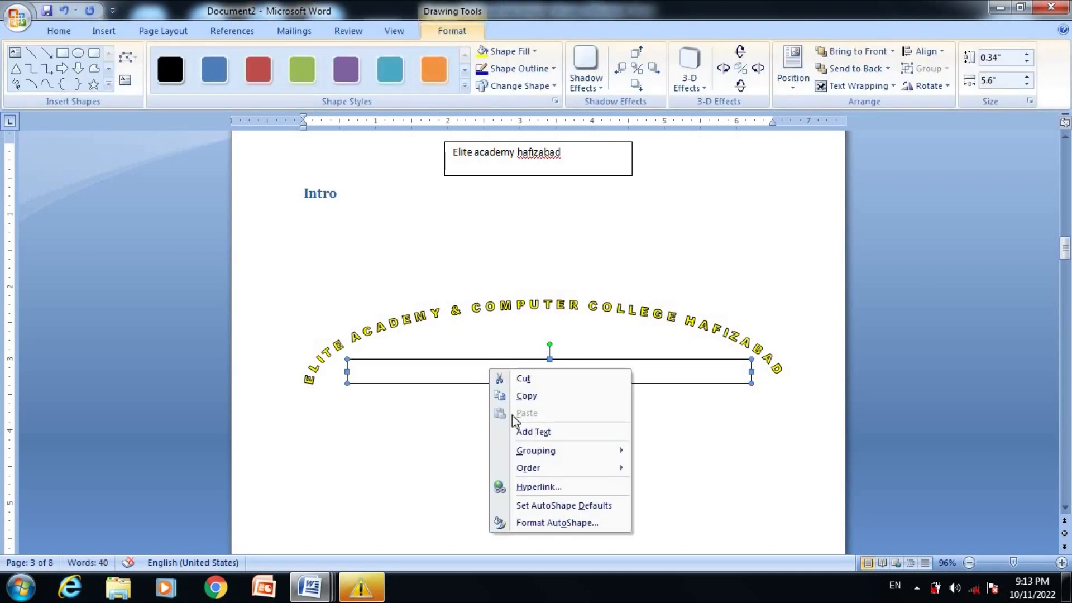
click(544, 431)
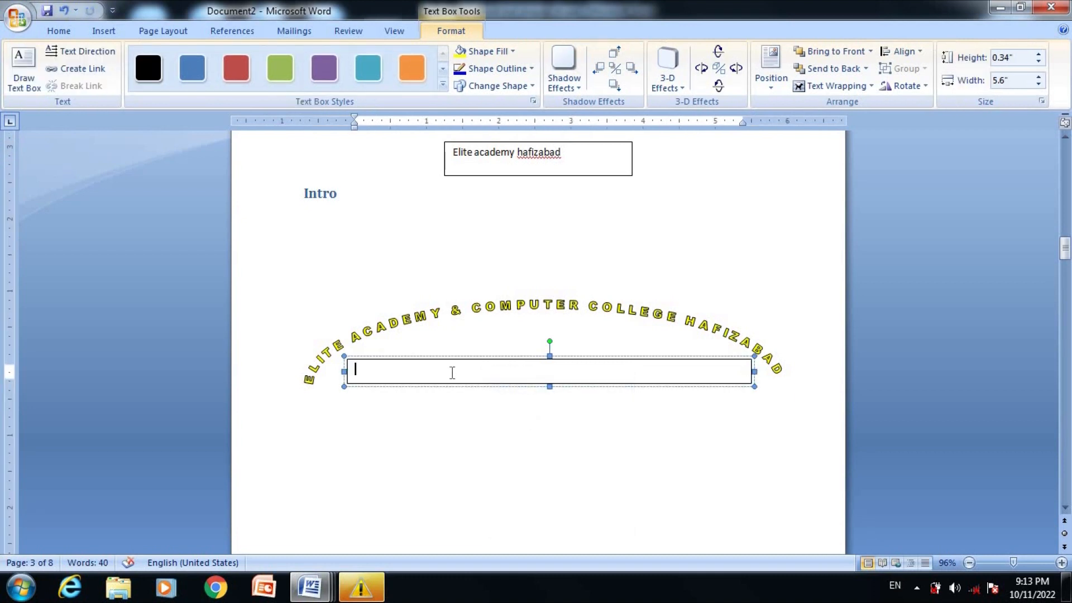
text(Ali Pur Road NNea)
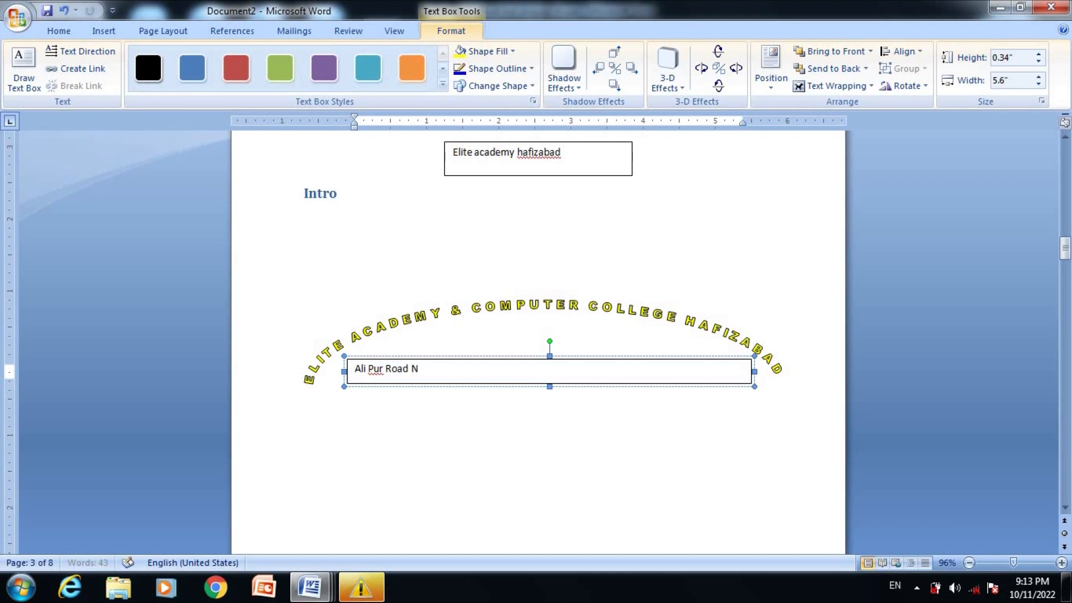
key(BackSpace)
key(BackSpace)
key(BackSpace)
text(ear Model Bazar Hafizabad)
key(ctrl+e)
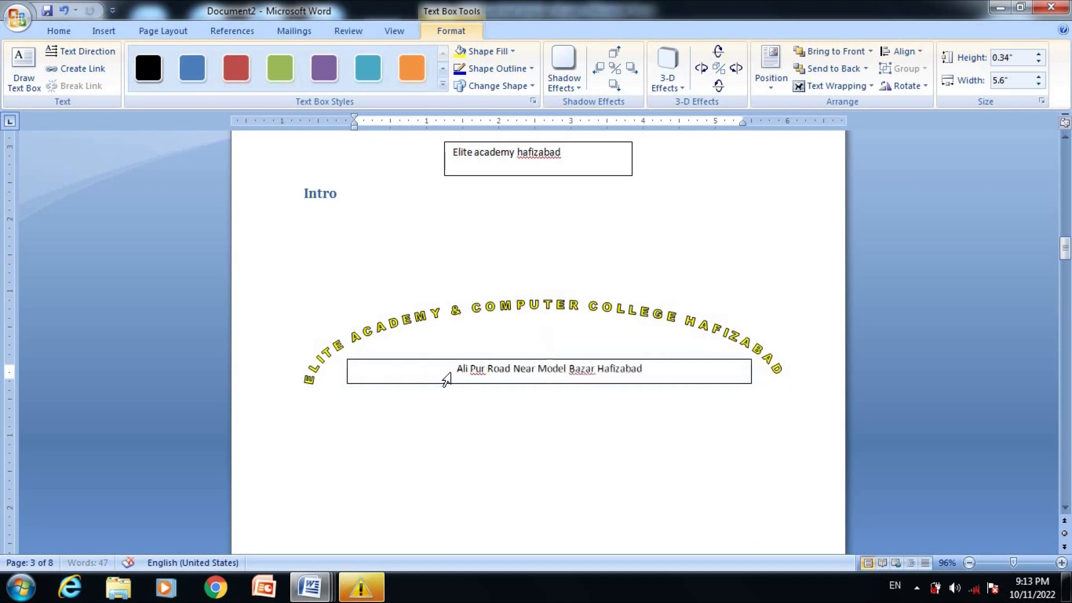
click(825, 371)
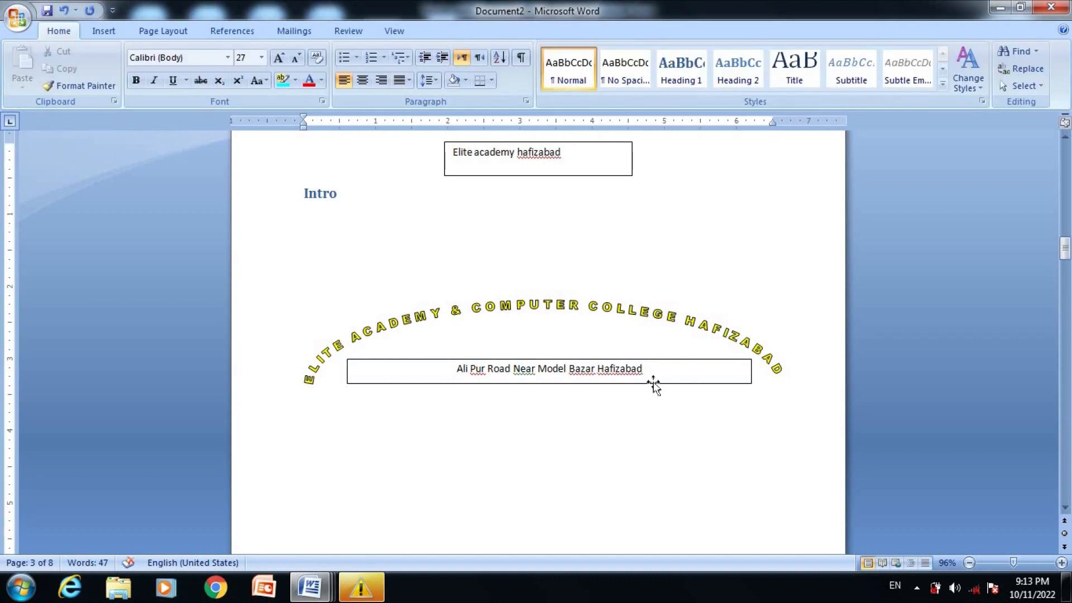
Insert a page break below the address box to begin a new blank page
click(633, 441)
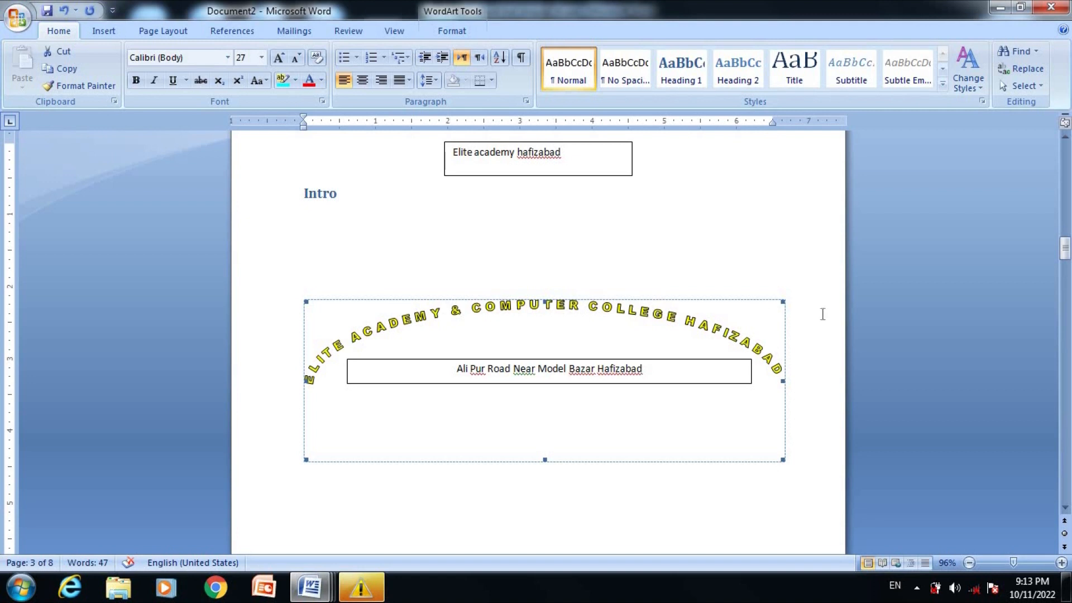
click(824, 319)
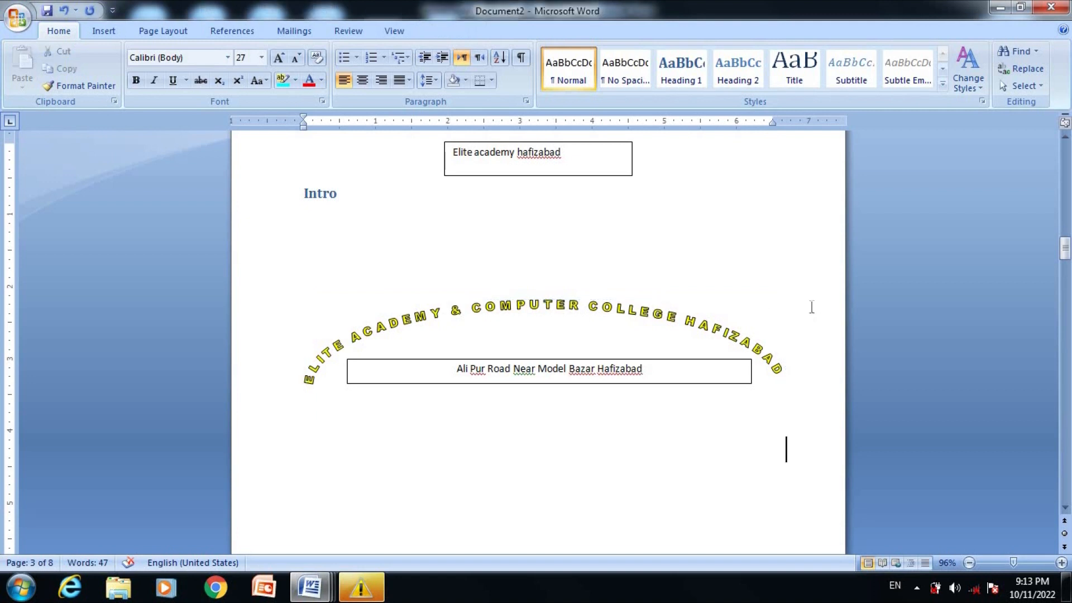
click(101, 32)
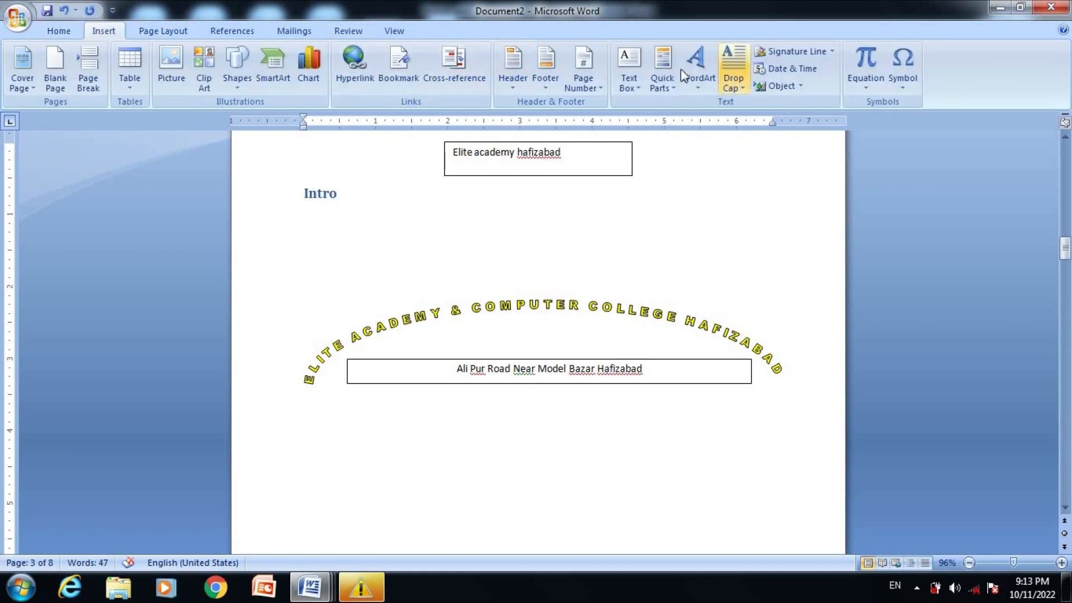
click(668, 86)
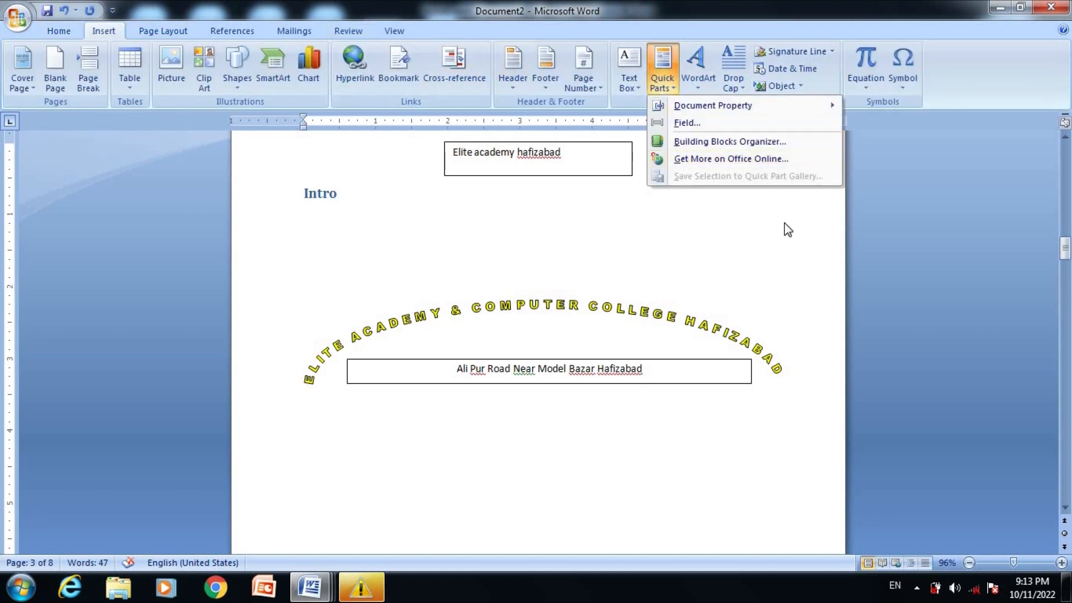
click(781, 202)
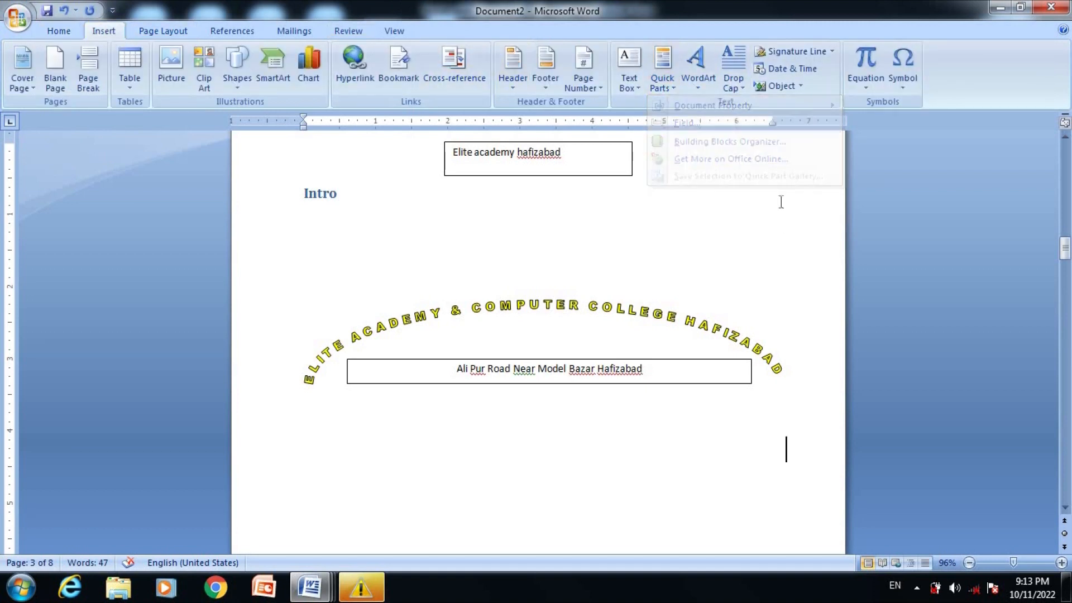
click(750, 430)
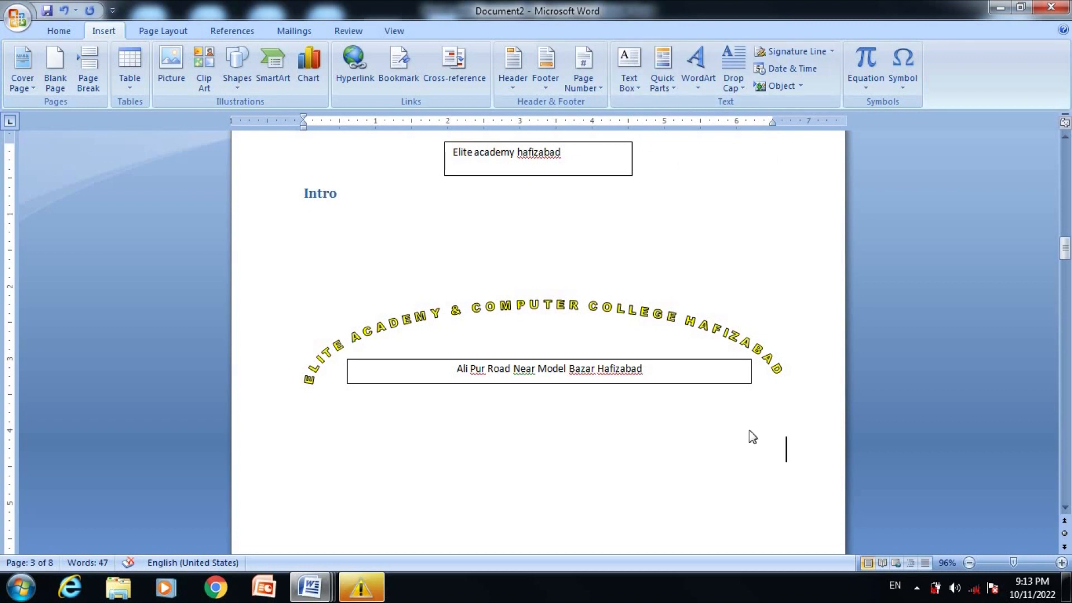
key(ctrl+Return)
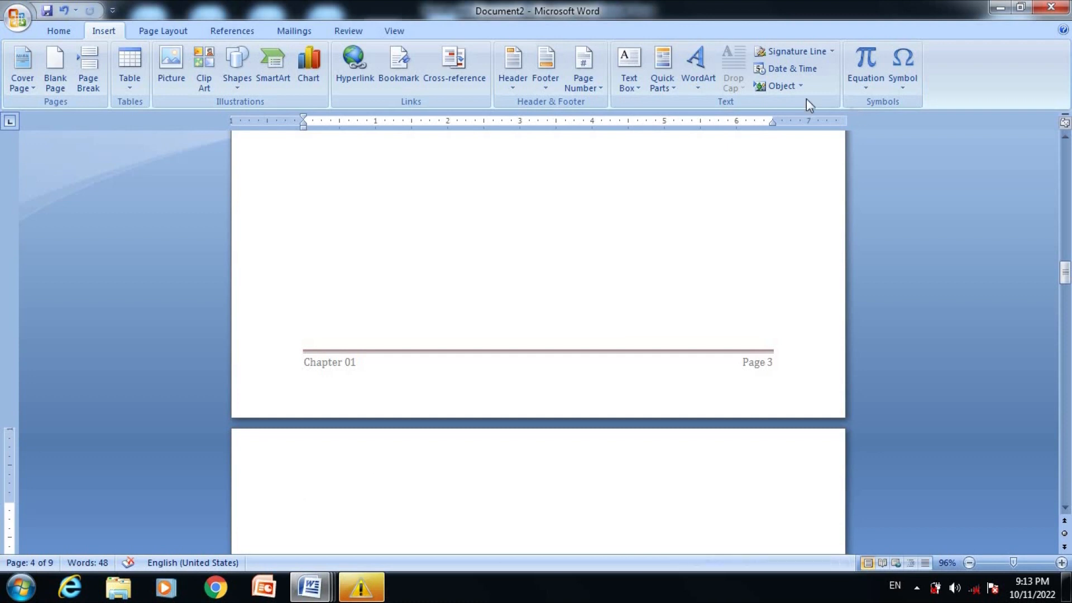
Type 'ELITE ACADEMY' at the top of the new page and select that line
click(365, 451)
text(ELITE ACADEMY)
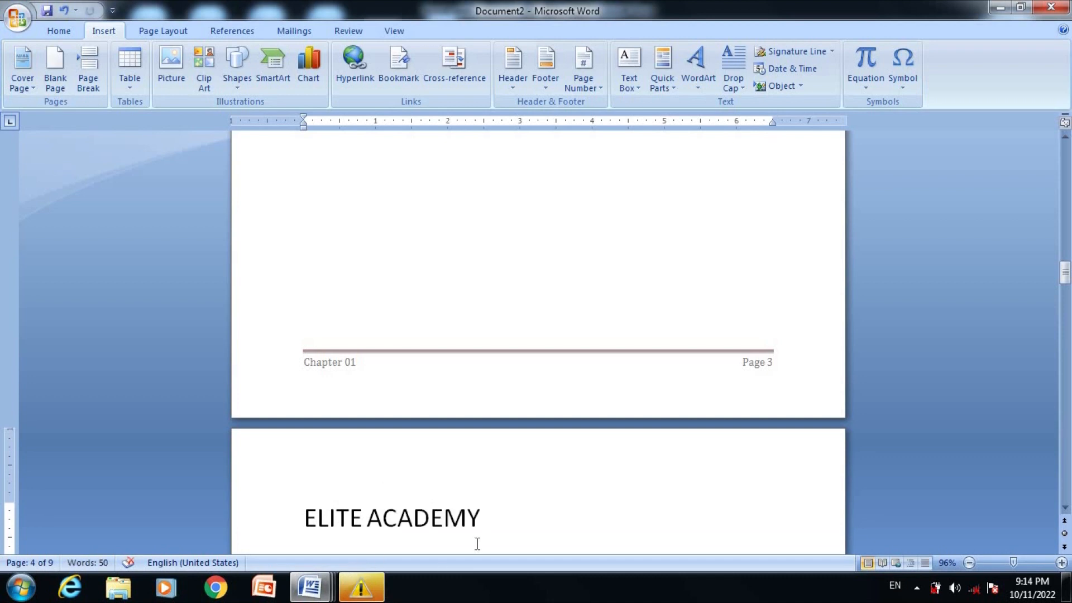
click(295, 529)
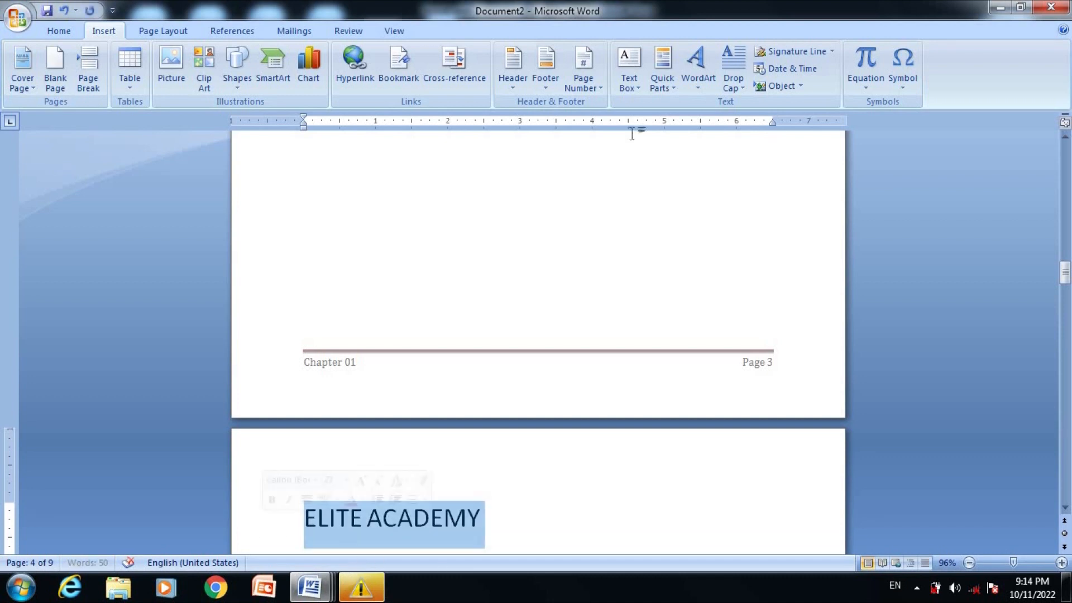
Apply a Dropped drop cap to the E and move 'LITE ACADEMY' beside it
click(738, 87)
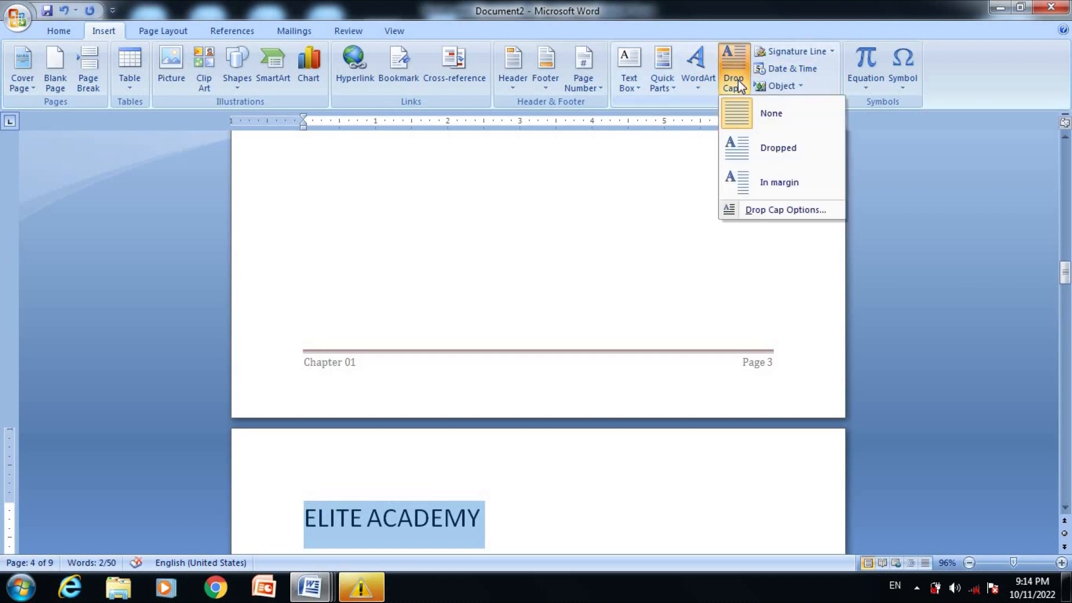
click(771, 148)
click(445, 239)
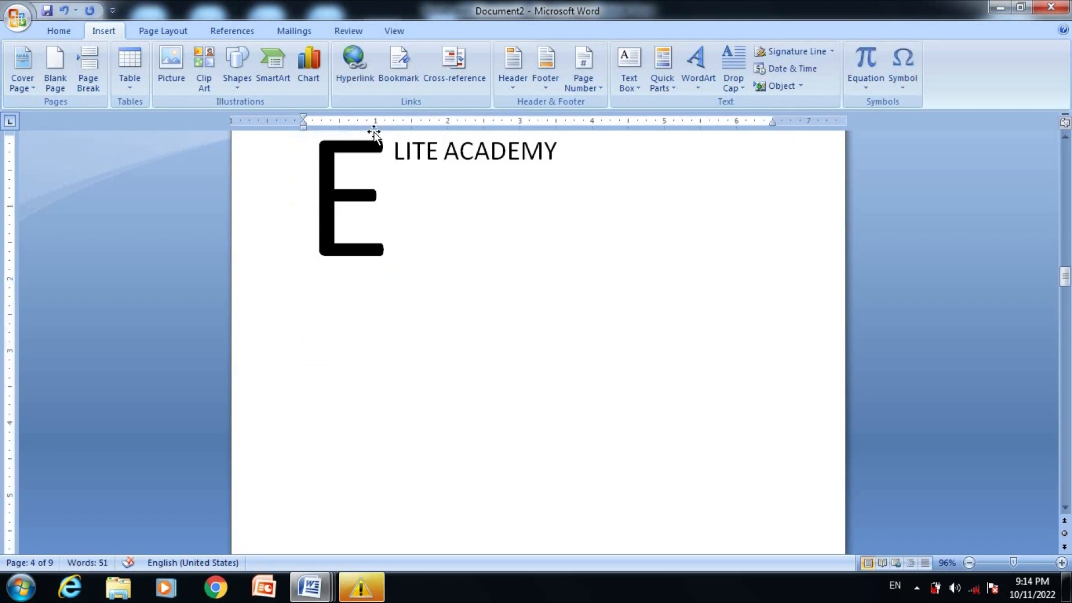
click(396, 156)
key(Return)
key(Return)
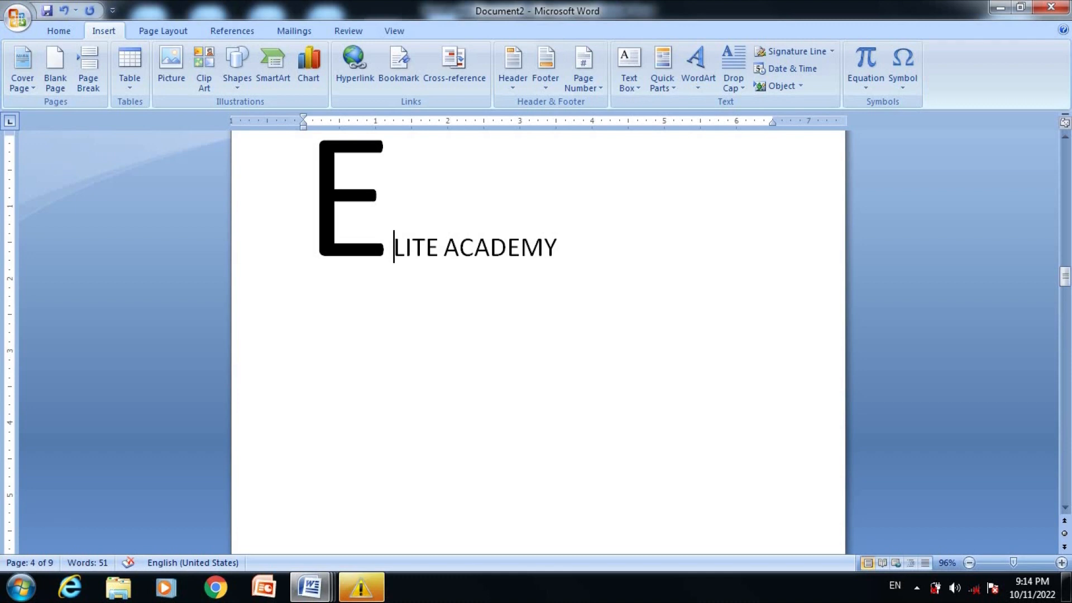
key(BackSpace)
key(BackSpace)
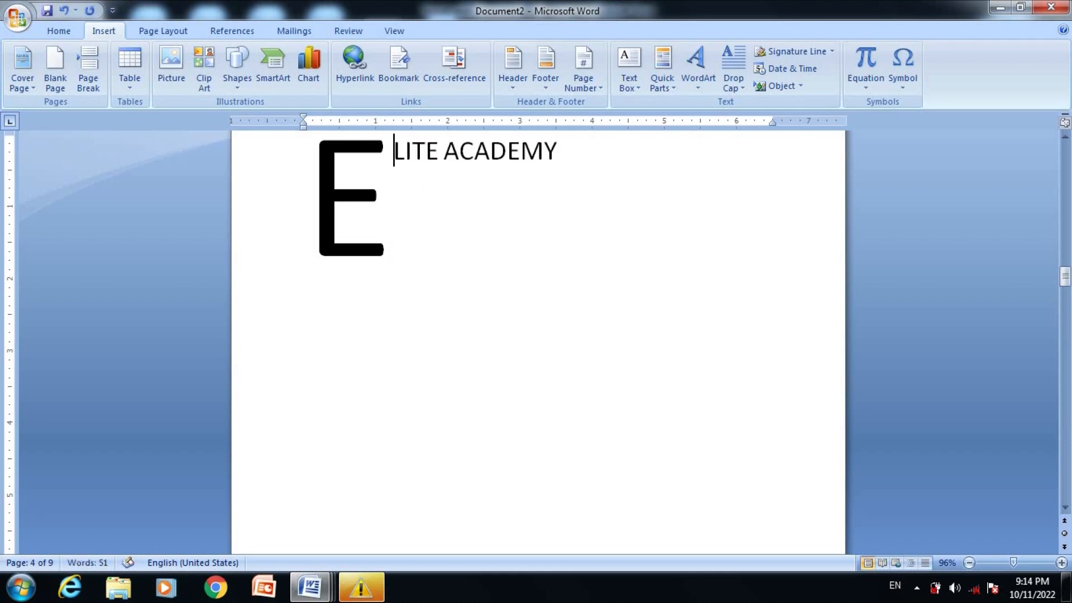
key(Return)
key(Return)
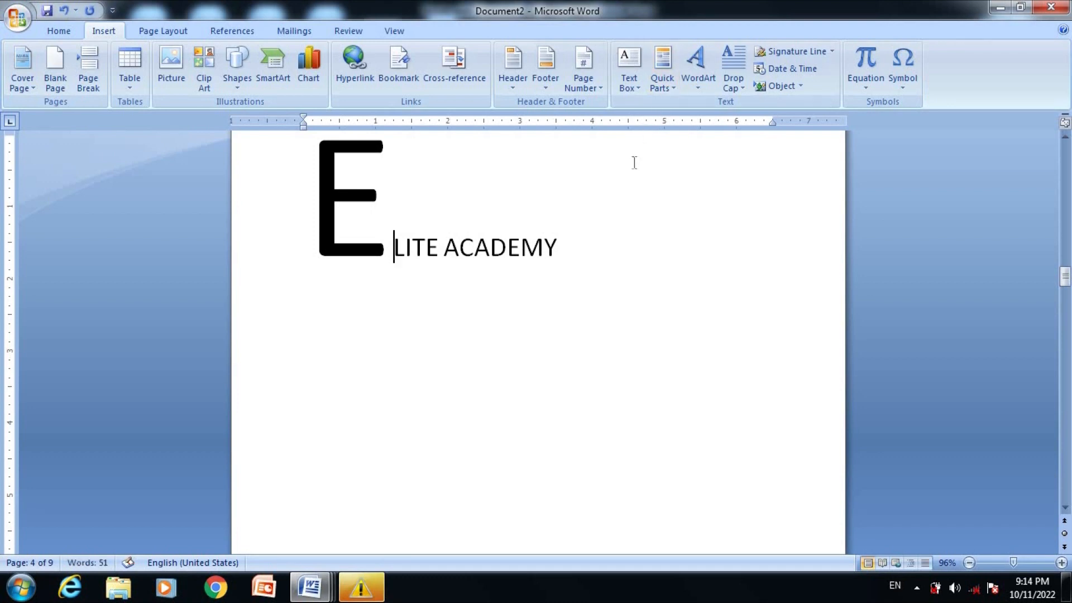
Set Drop Cap to None, rejoin 'ELITE ACADEMY' on one line, and add a blank line below
click(735, 80)
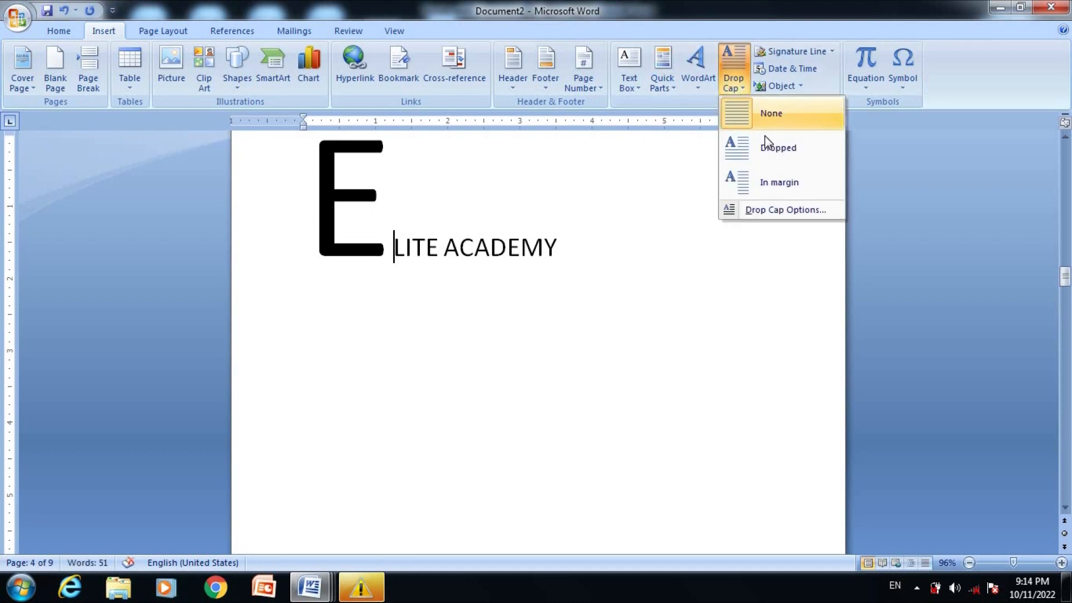
click(774, 112)
drag(597, 252, 291, 206)
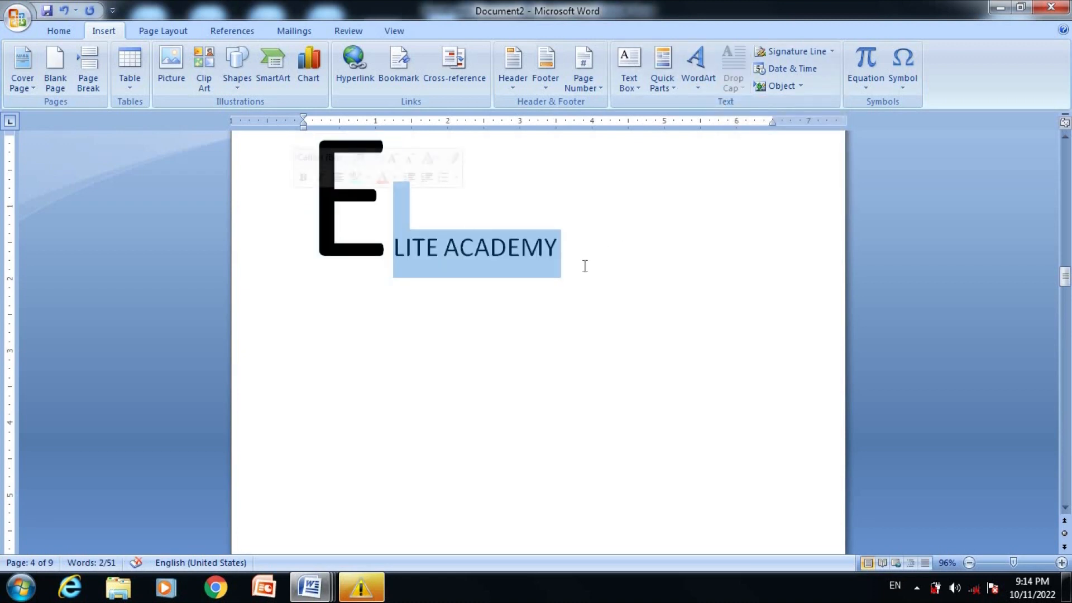
drag(566, 254, 336, 169)
click(734, 84)
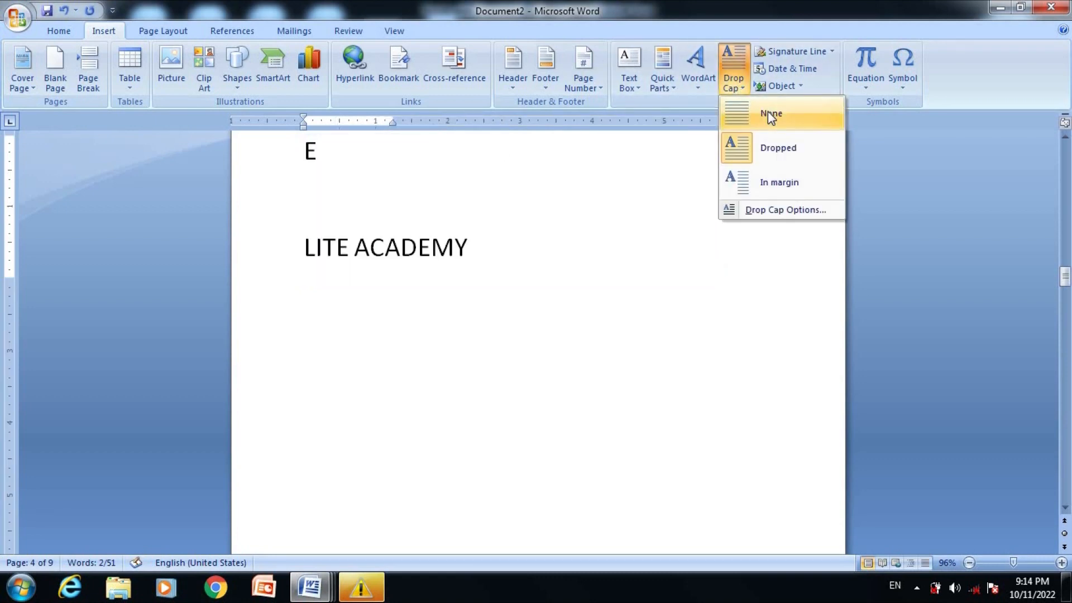
click(768, 111)
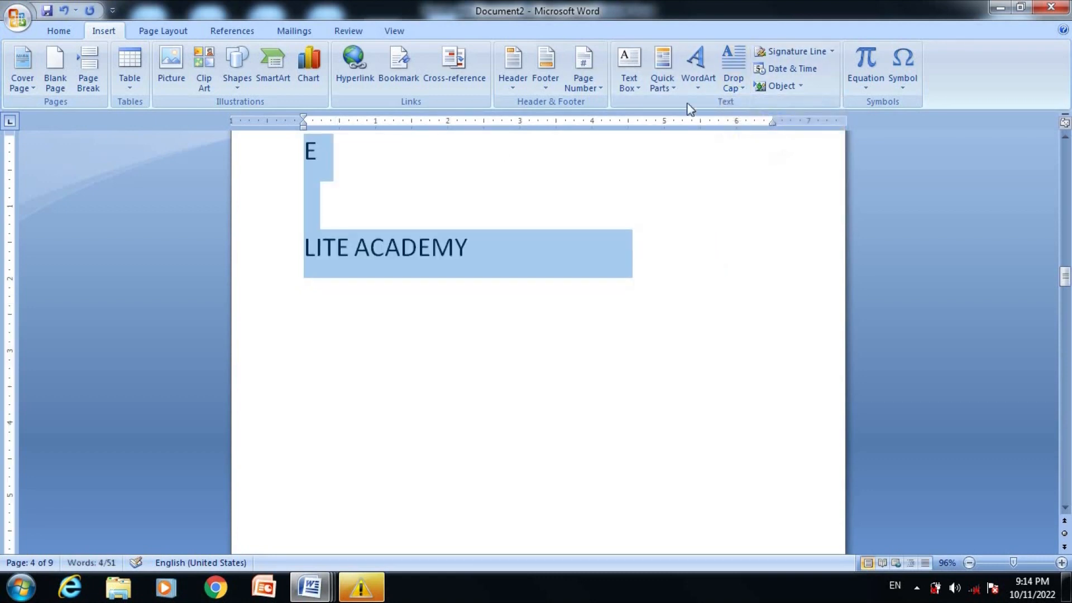
click(303, 249)
key(BackSpace)
key(BackSpace)
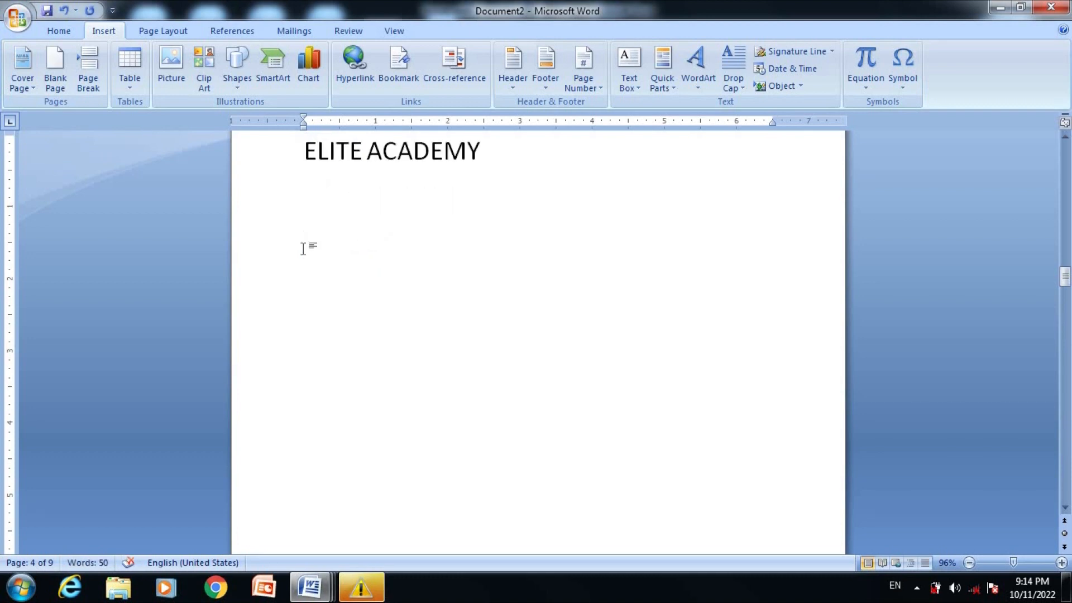
click(490, 160)
key(Return)
key(Return)
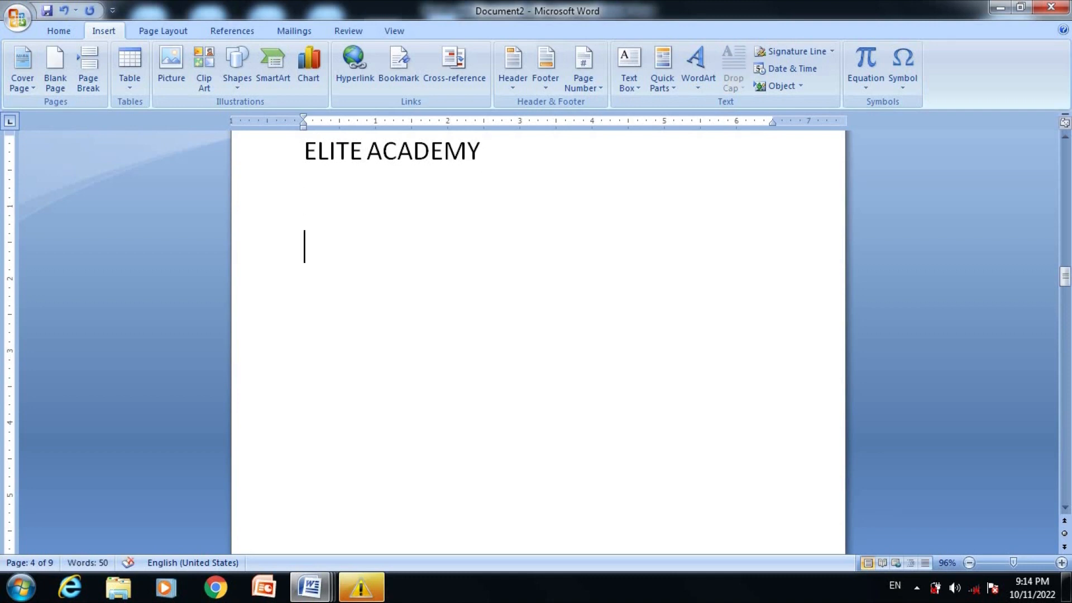
Add three more blank lines further down page 4 under ELITE ACADEMY
key(Return)
key(Return)
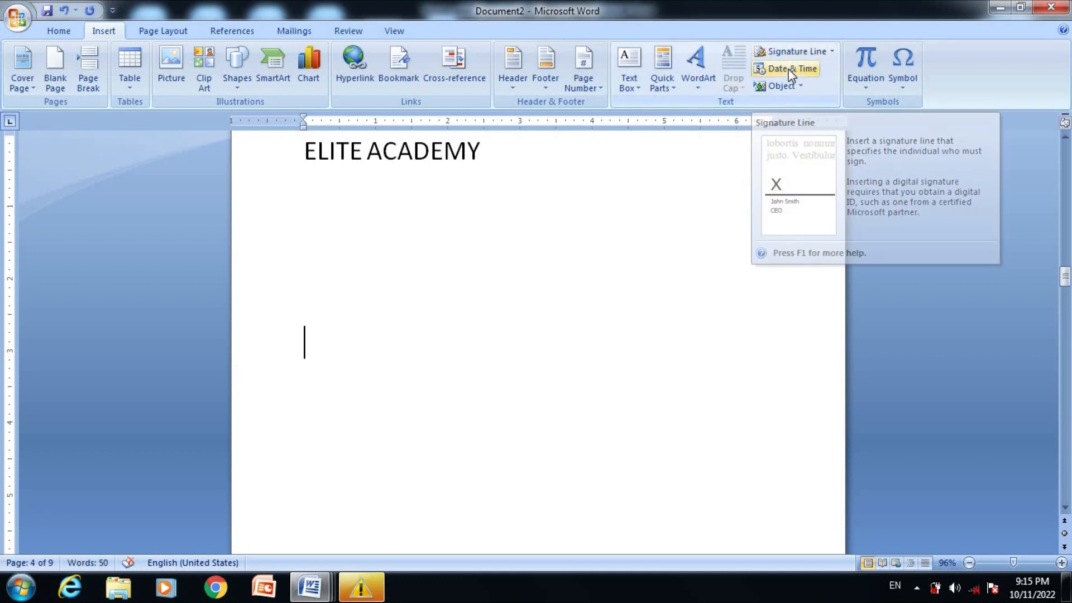
key(Return)
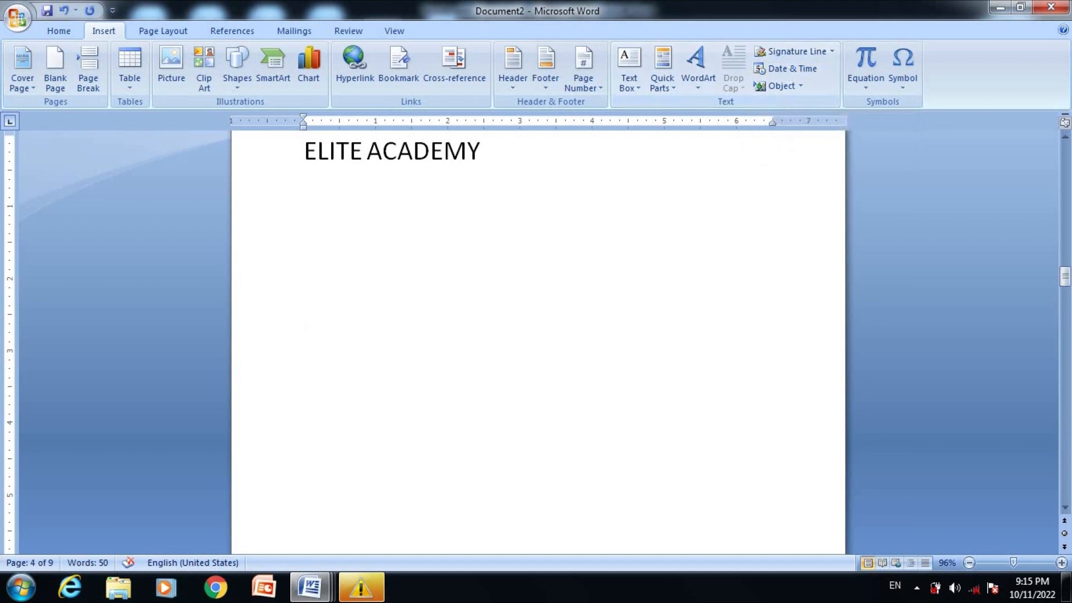
key(Return)
key(Return)
key(Return)
key(Return)
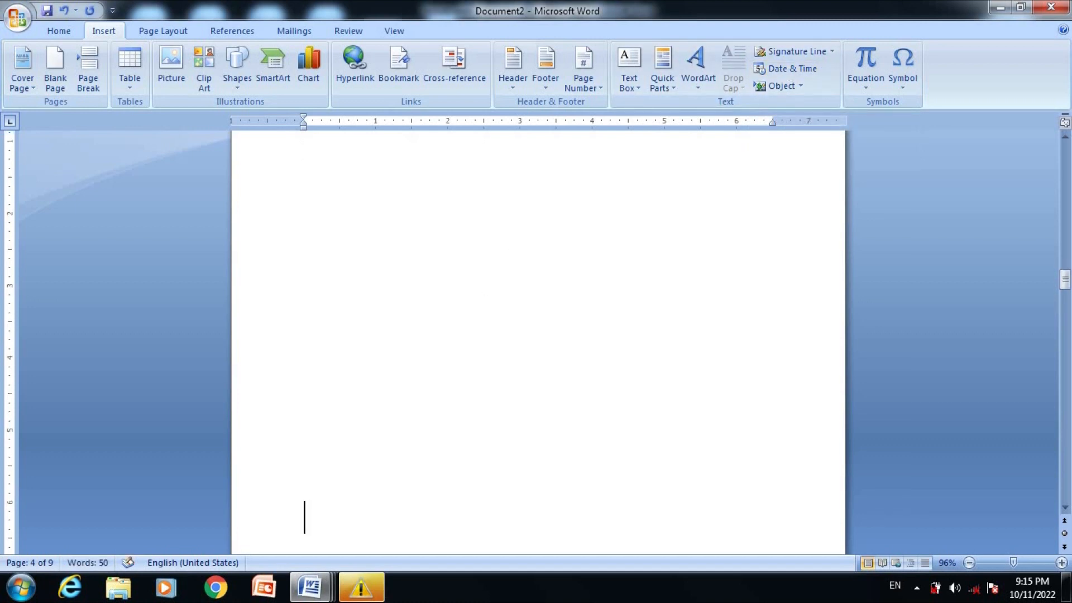
Insert a signature line with the signer's name and the title PRINCIPAL
click(802, 51)
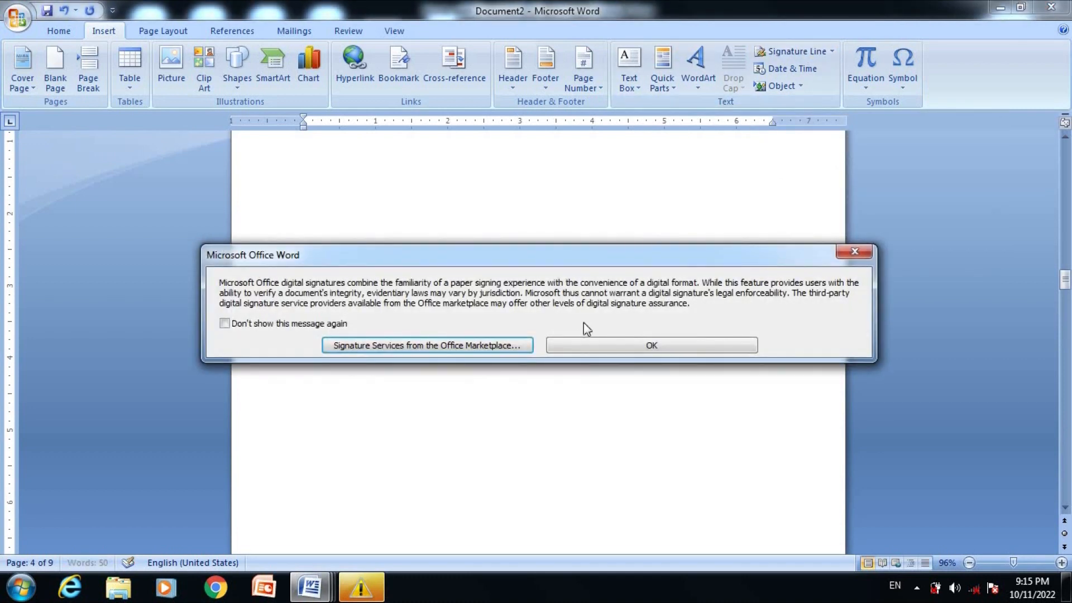
click(601, 346)
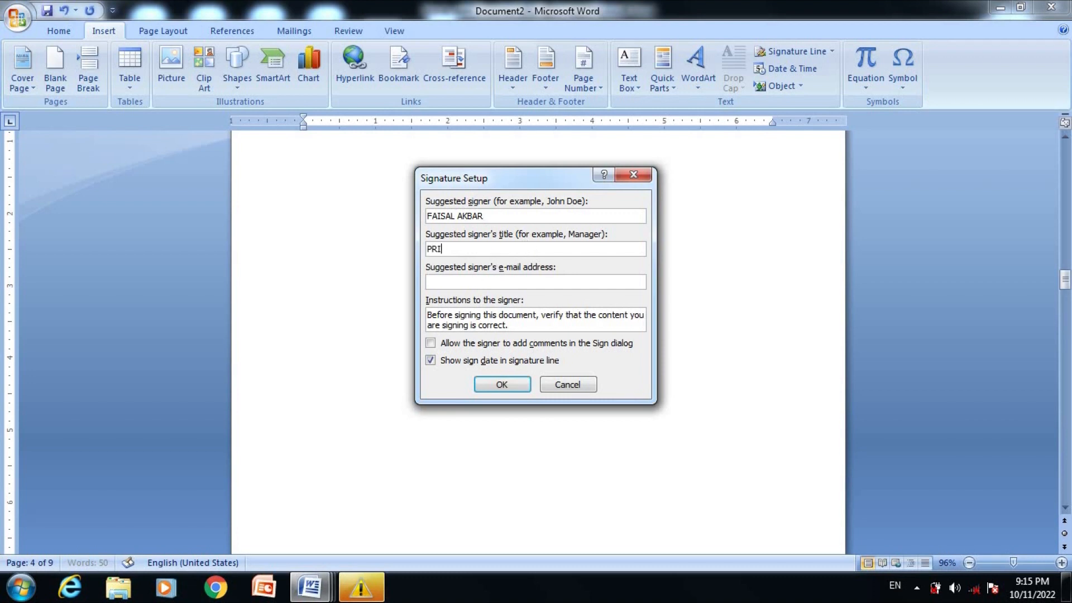
text(PRINCIPAL)
click(501, 384)
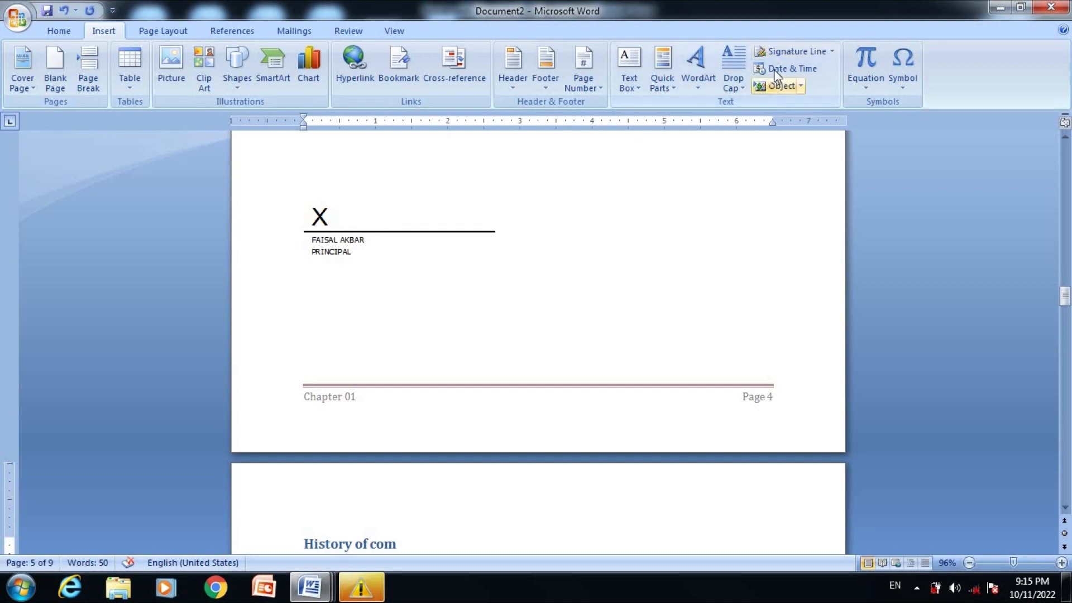
Start a new empty line directly below the signature line
click(831, 52)
click(809, 70)
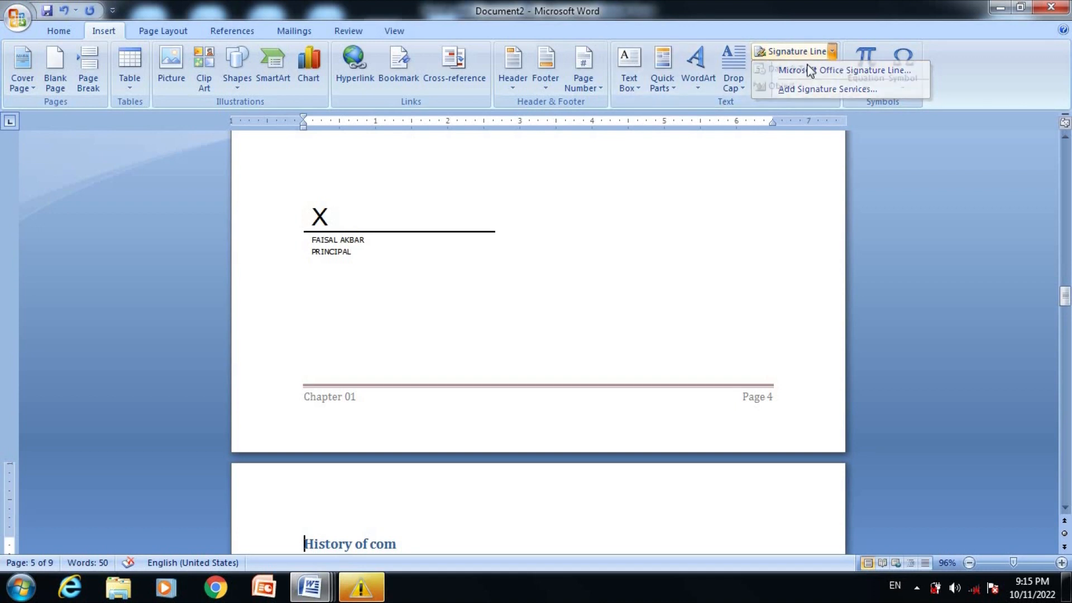
click(336, 274)
click(511, 248)
key(Return)
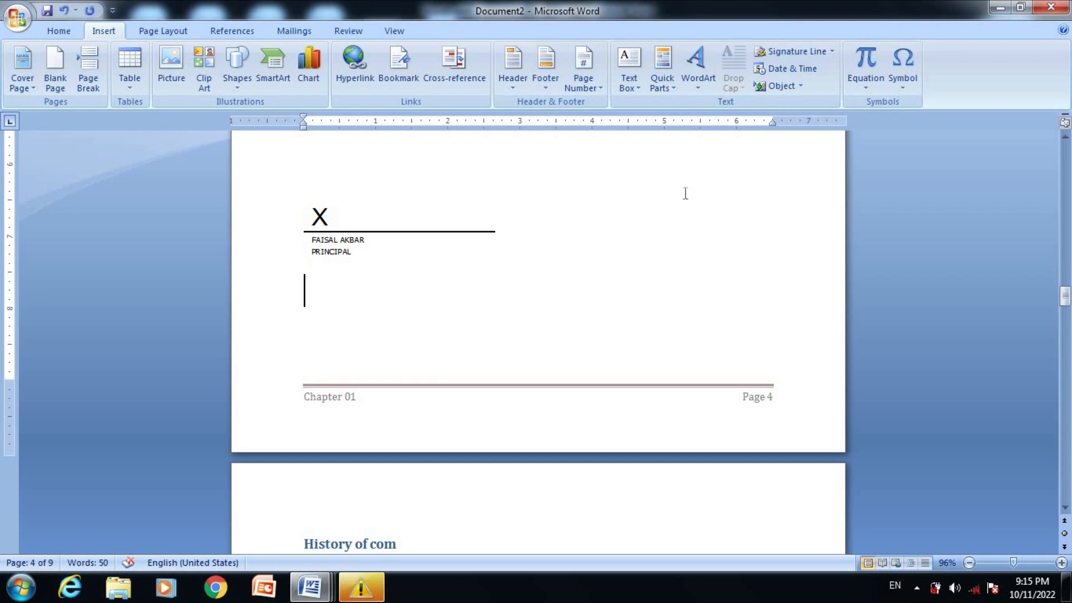
Insert the date as 'Tuesday, October 11, 2022', set to update automatically
click(785, 68)
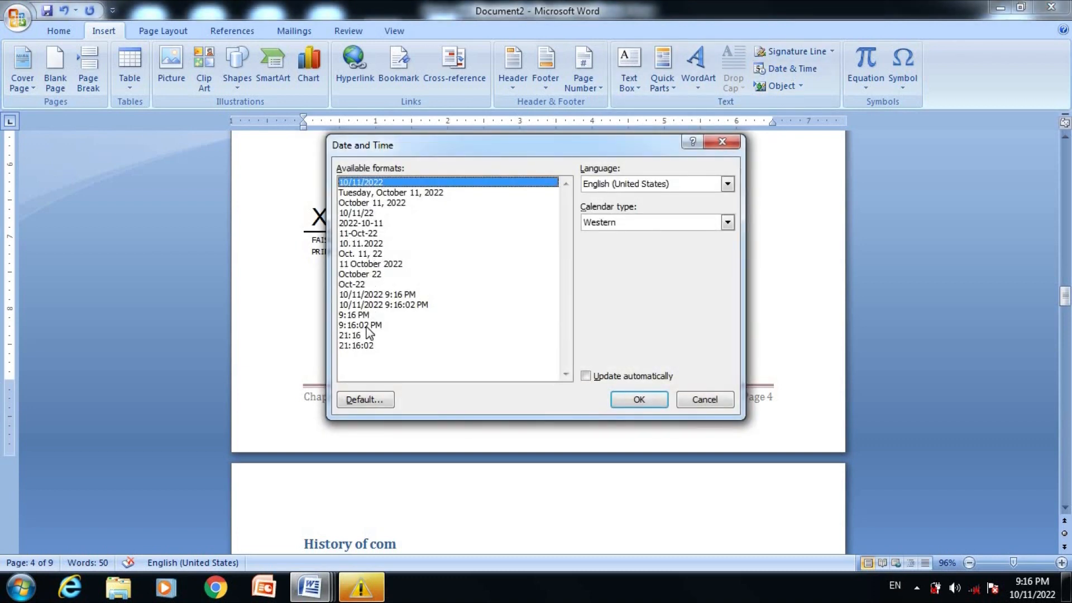
click(378, 202)
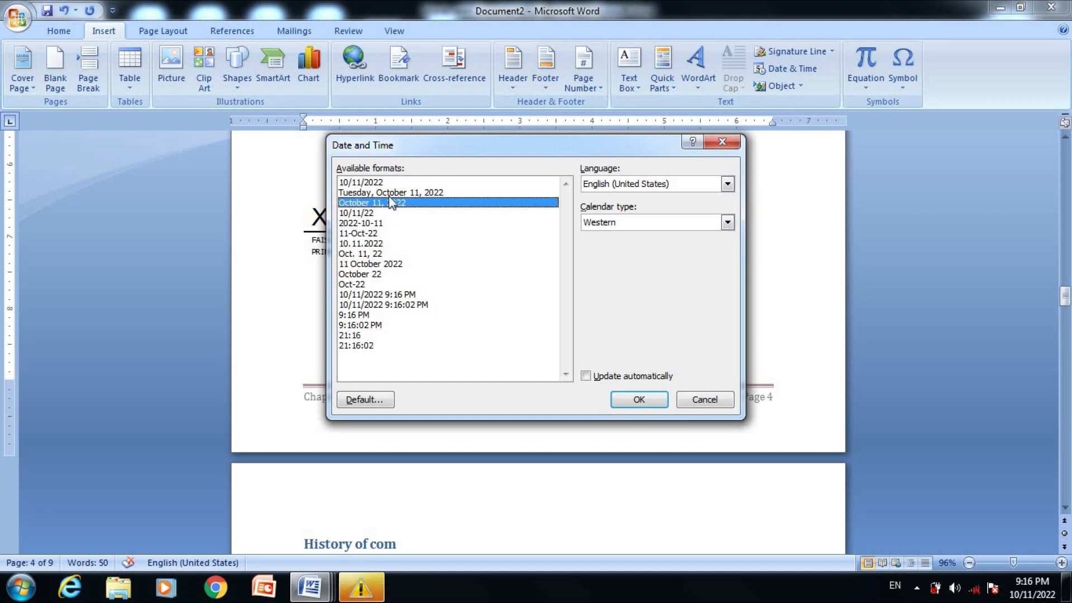
click(391, 192)
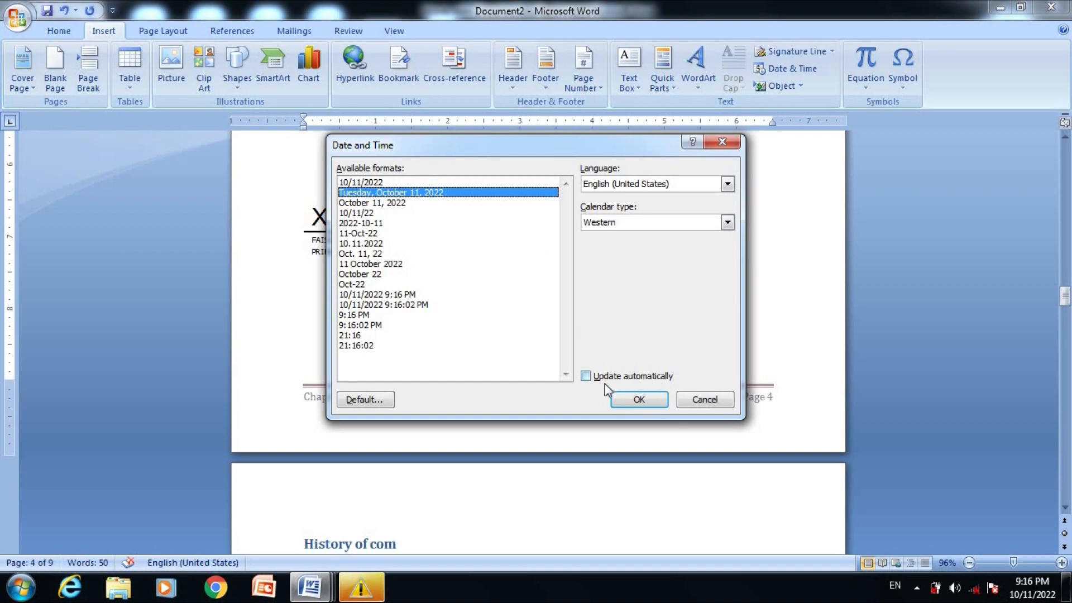
click(585, 380)
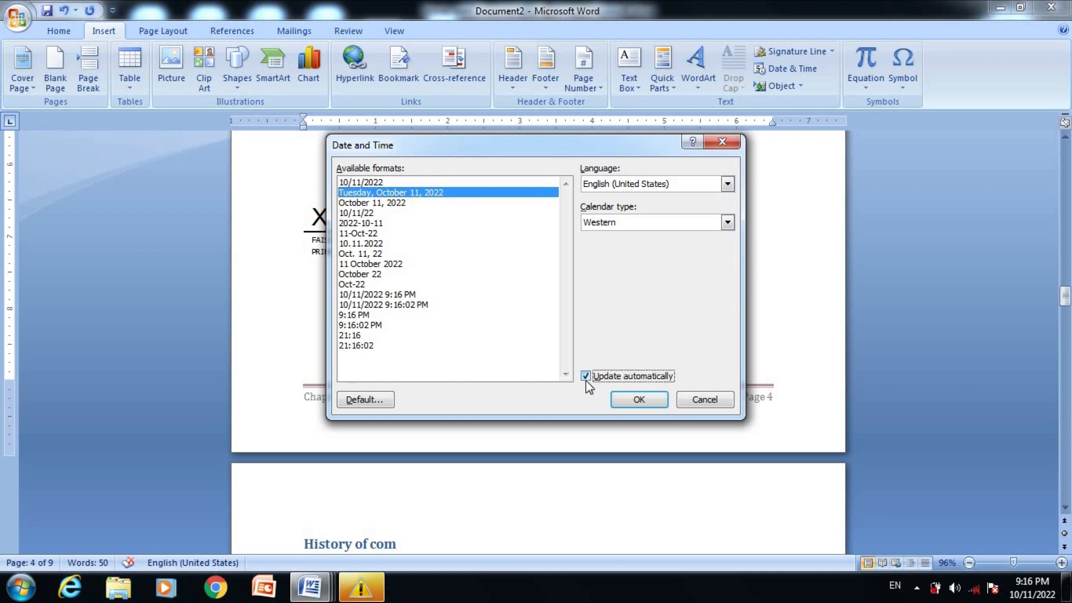
click(639, 400)
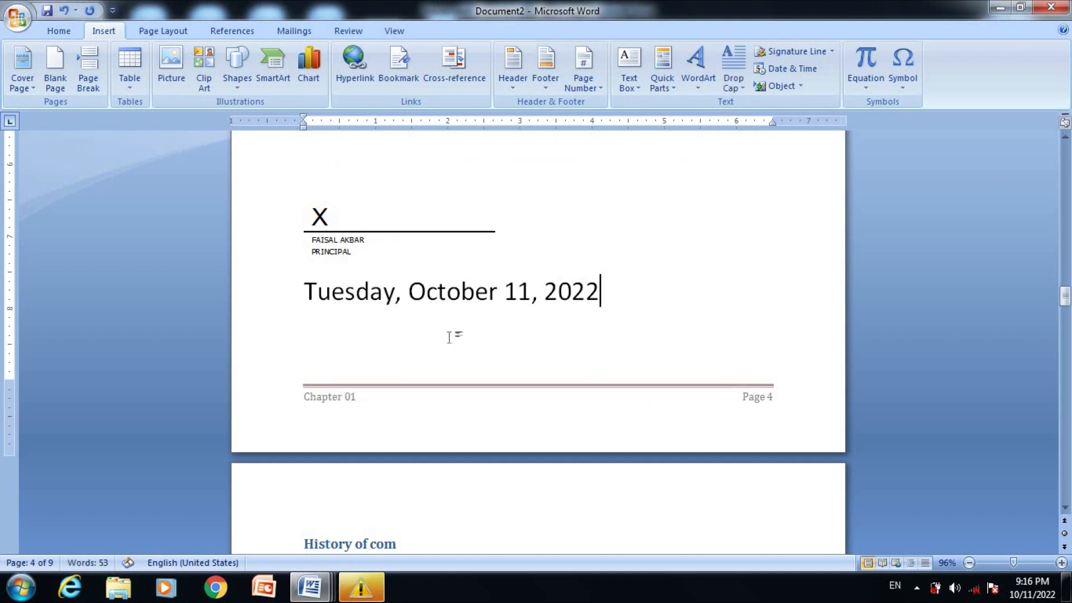
Insert a page break after the date to start blank page 5
click(471, 295)
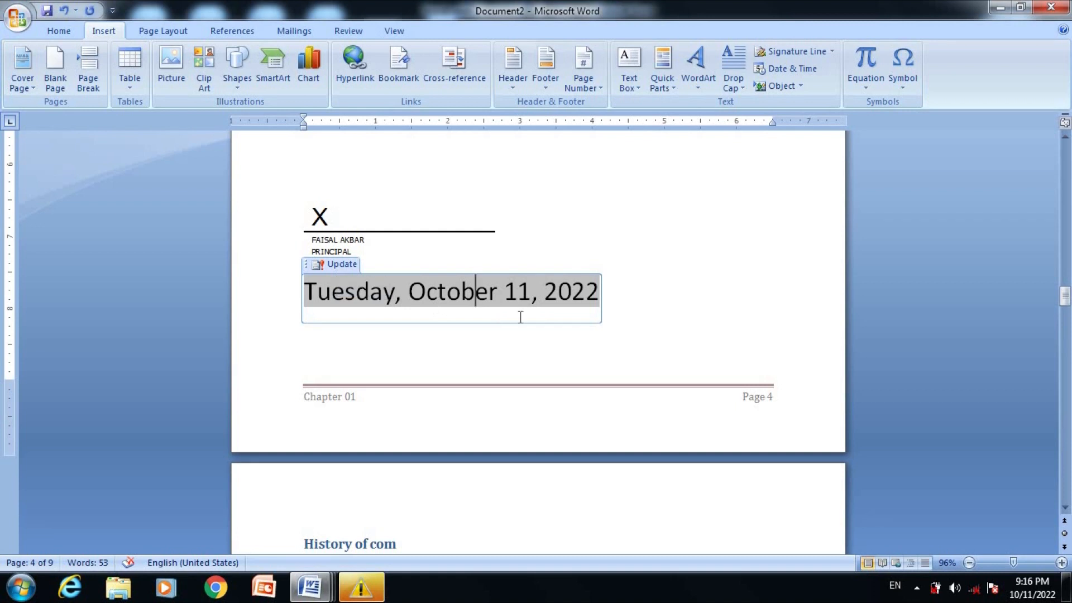
click(636, 293)
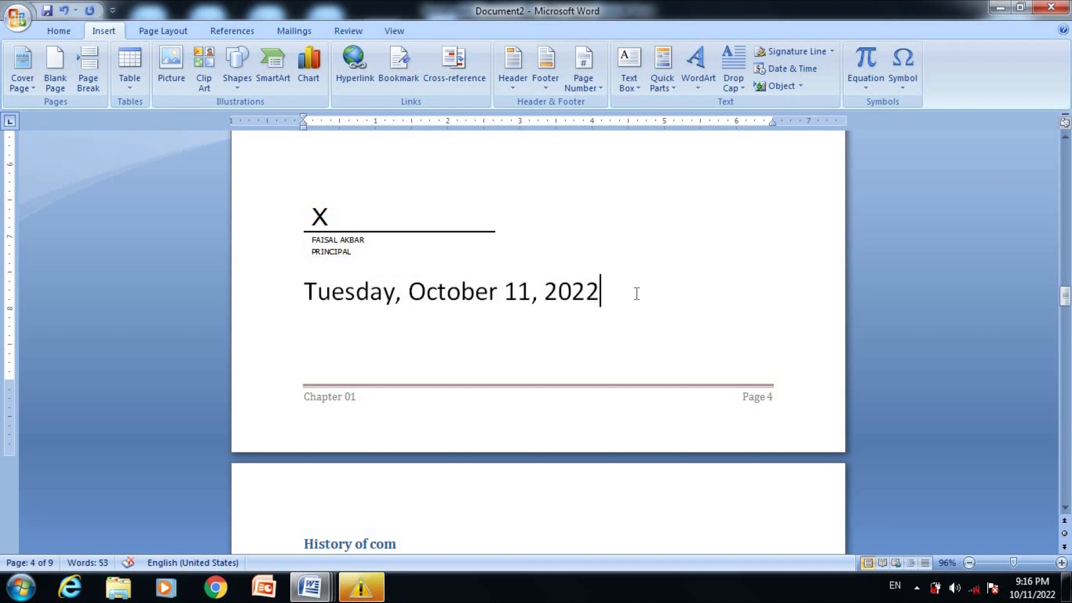
key(ctrl+Return)
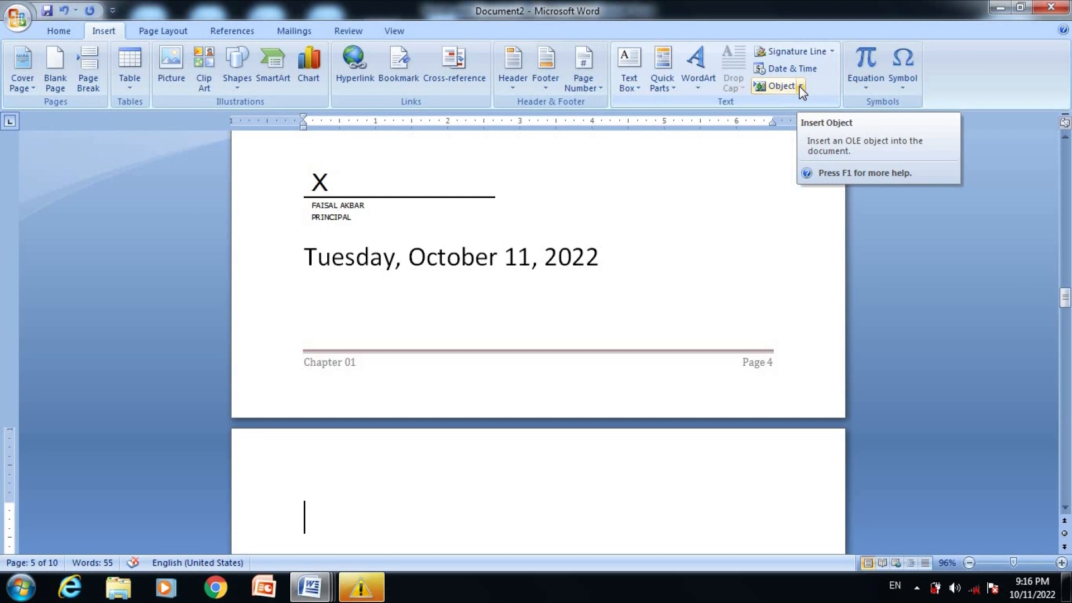
Embed the file 'Words seem plural but singular in use' on page 5 as an object created from file
click(799, 86)
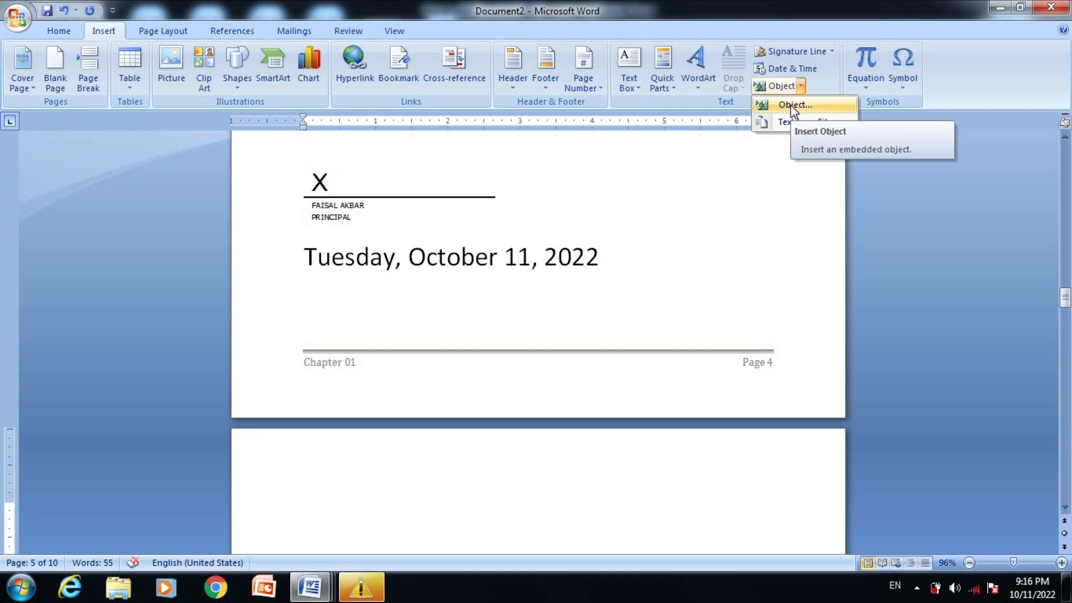
click(790, 105)
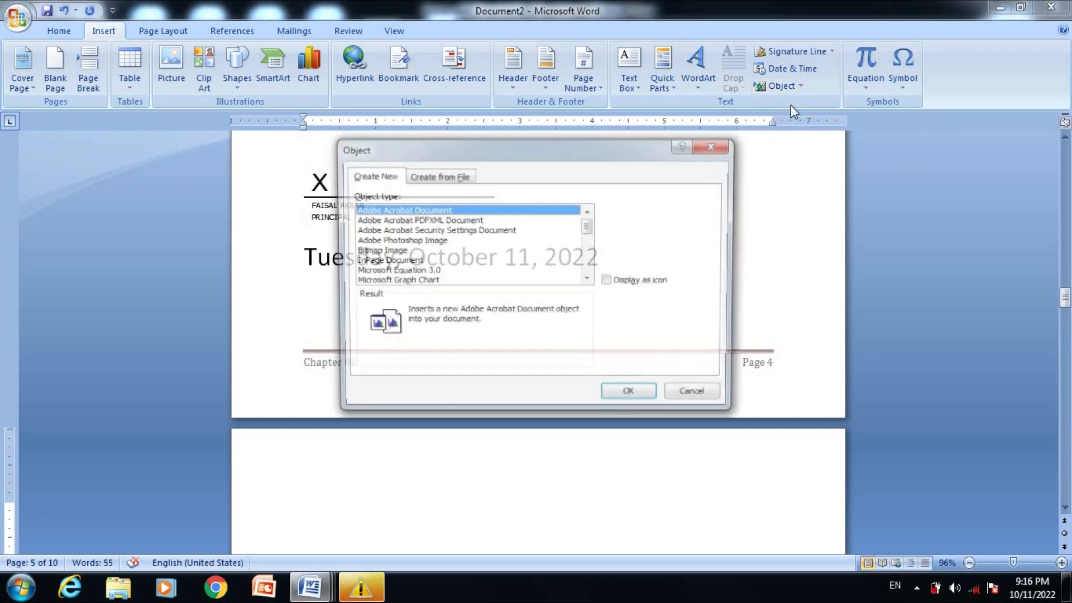
click(438, 178)
click(642, 213)
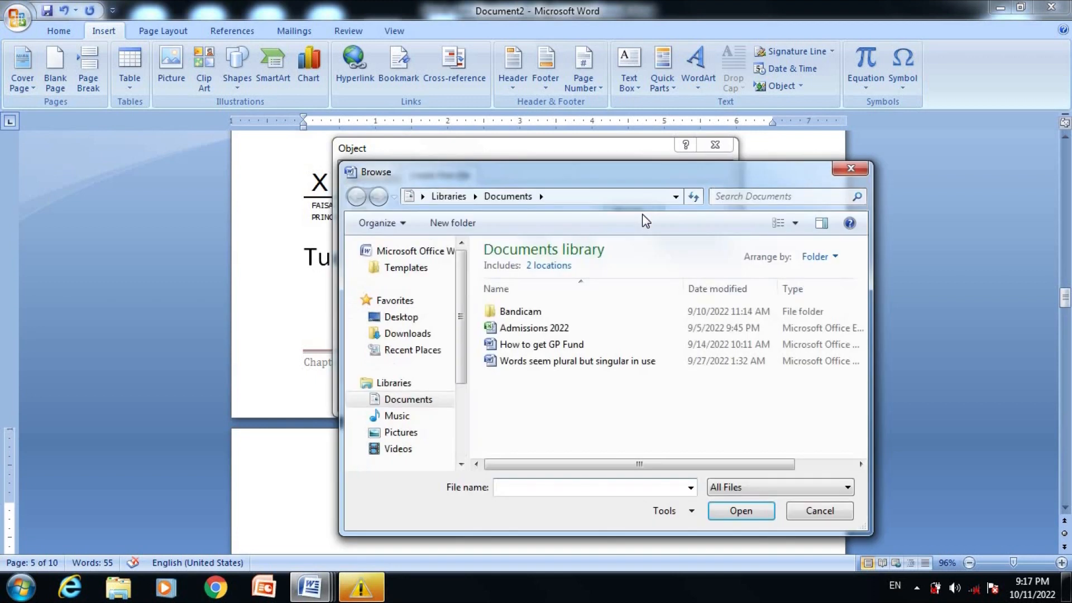
click(548, 363)
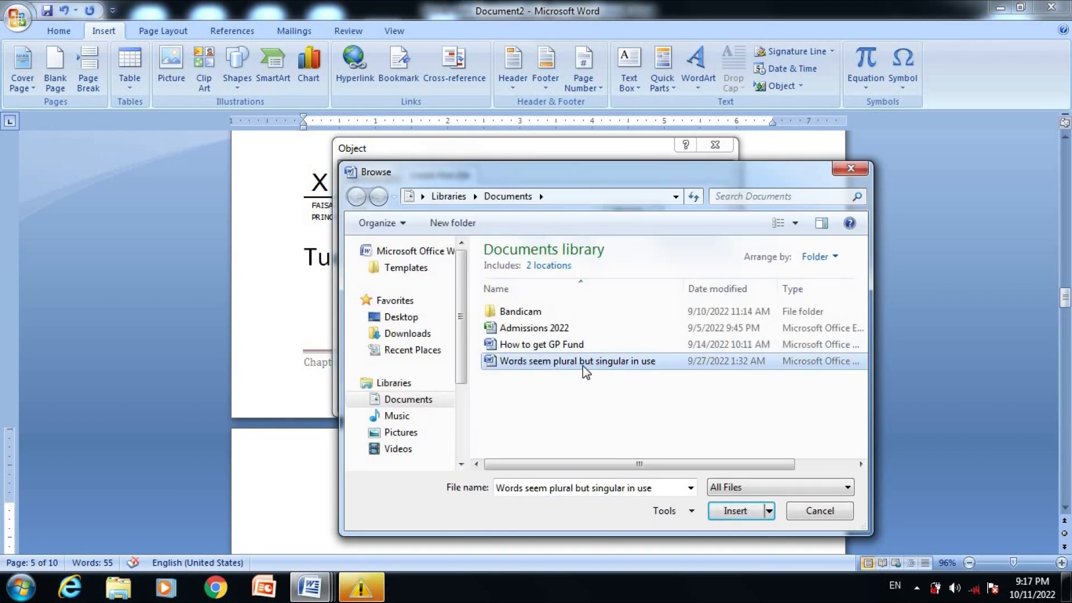
click(735, 512)
click(635, 396)
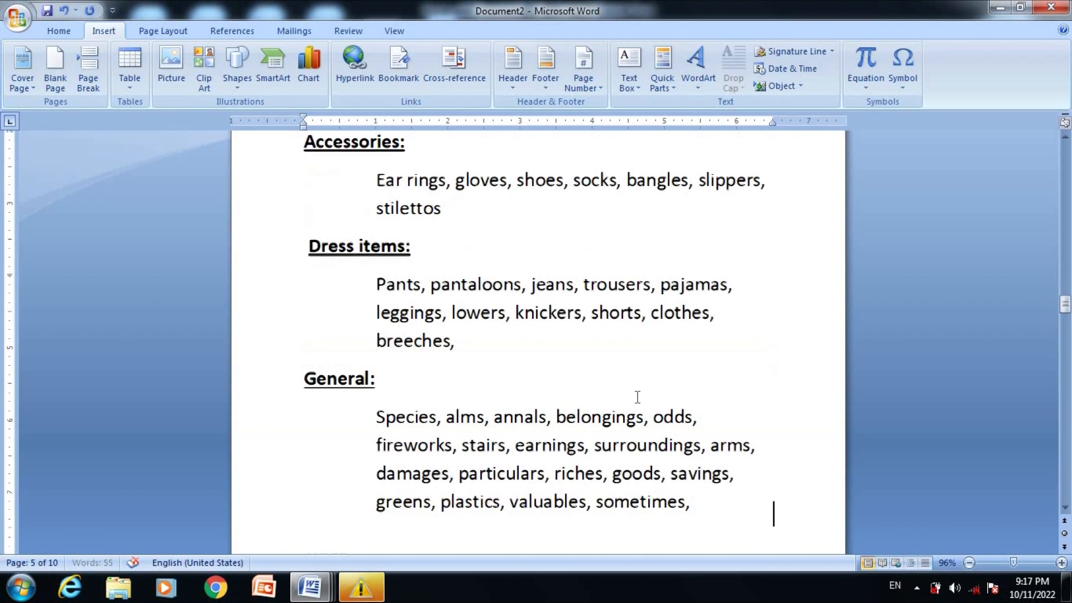
Add an ELITE line after the tools list in the embedded document, then undo the edit
click(475, 283)
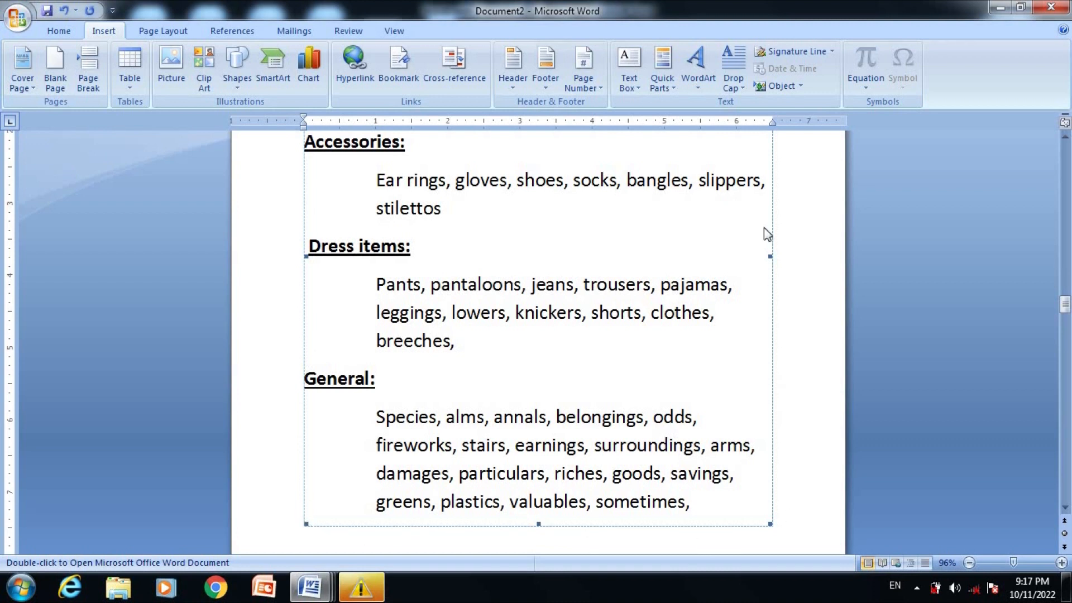
double_click(445, 212)
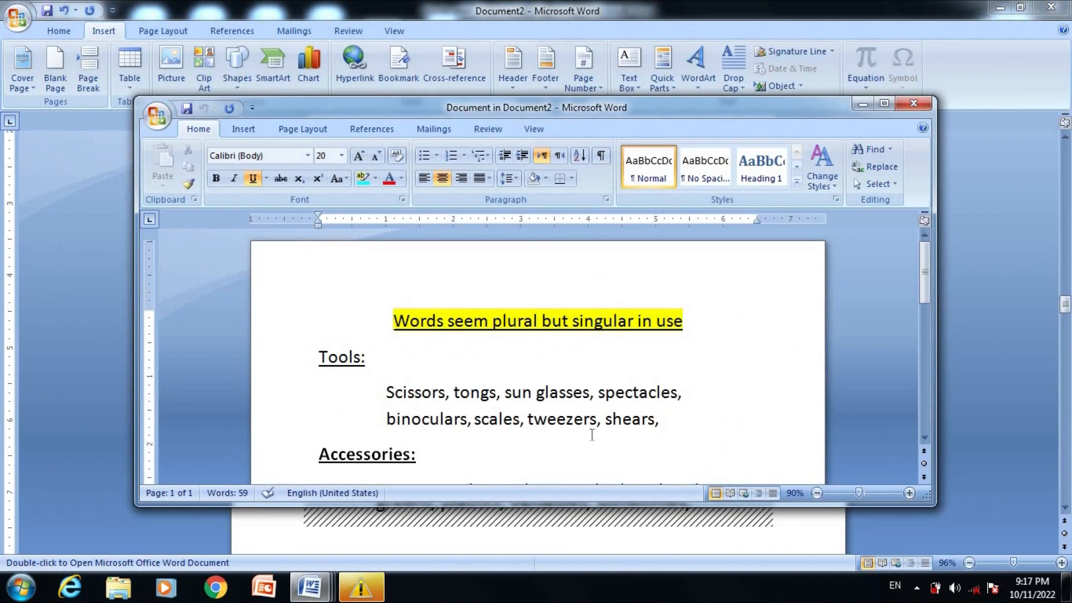
click(596, 418)
click(671, 421)
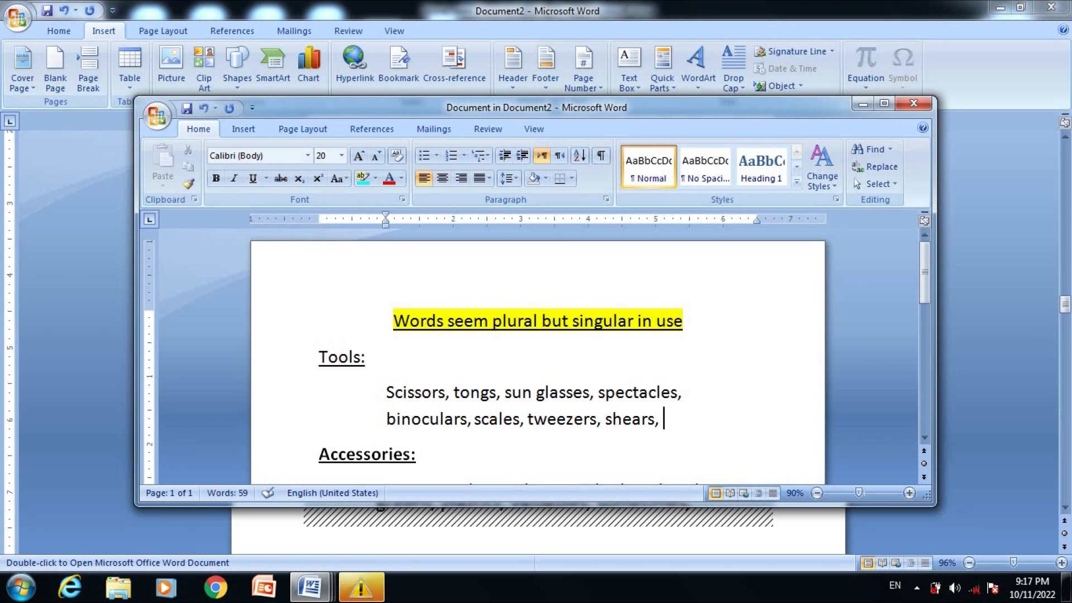
key(Return)
text(E)
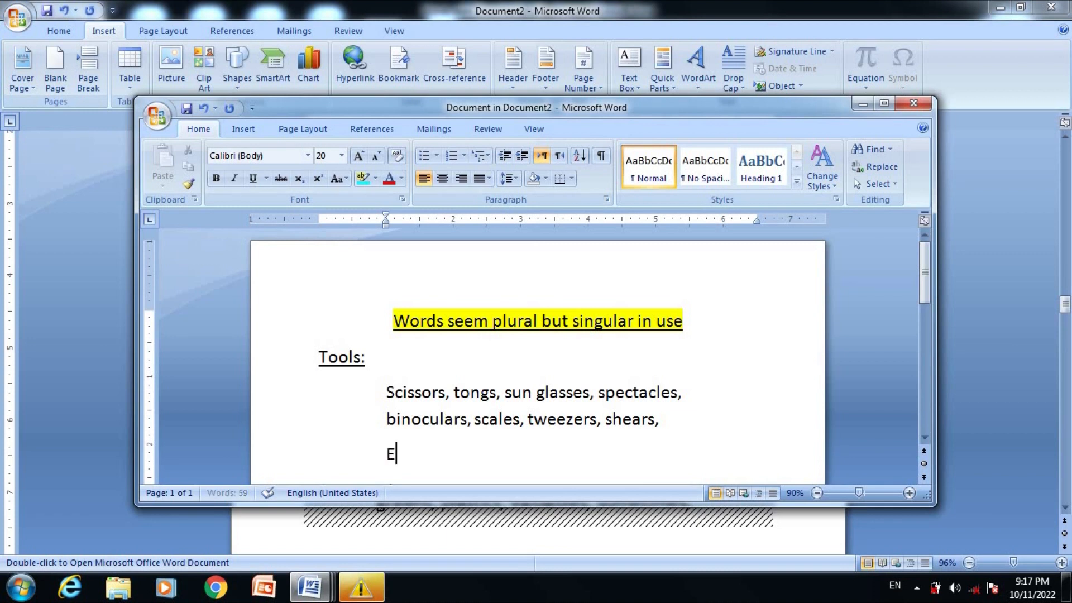
text(LITE)
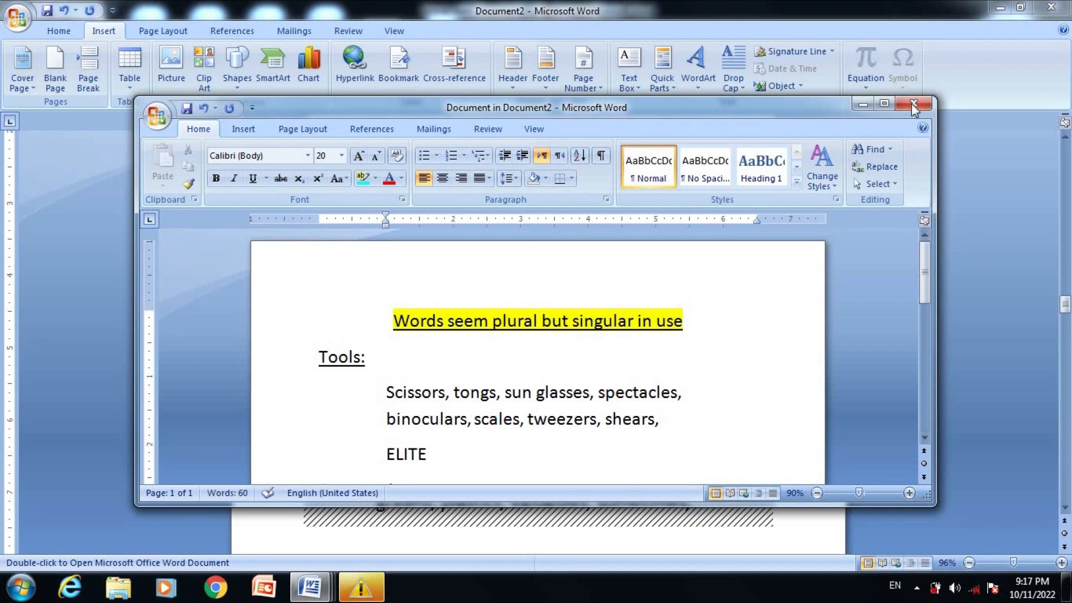
click(911, 105)
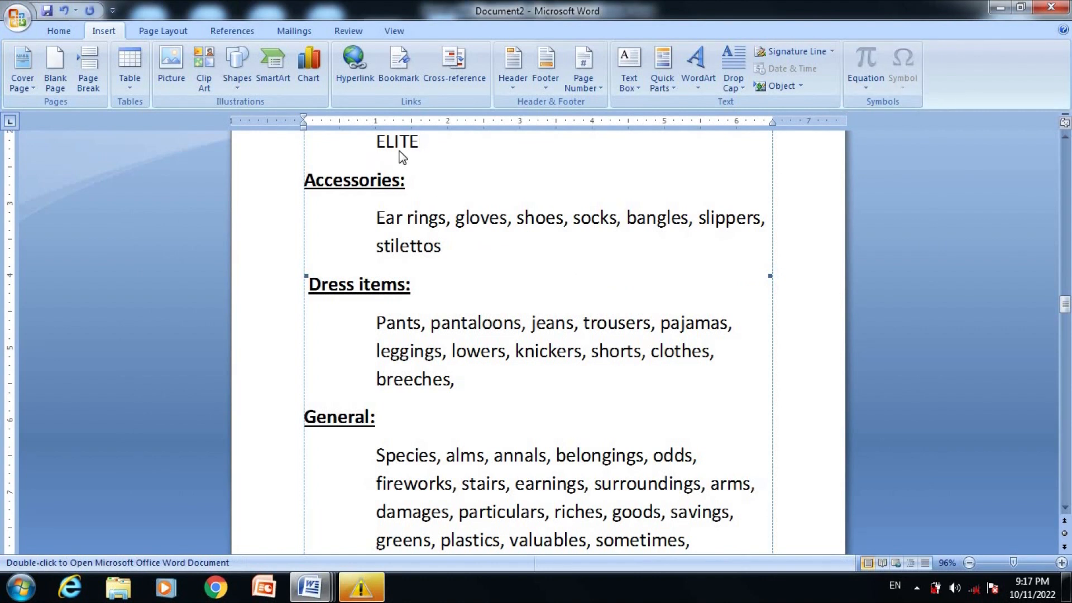
key(ctrl+z)
key(ctrl+z)
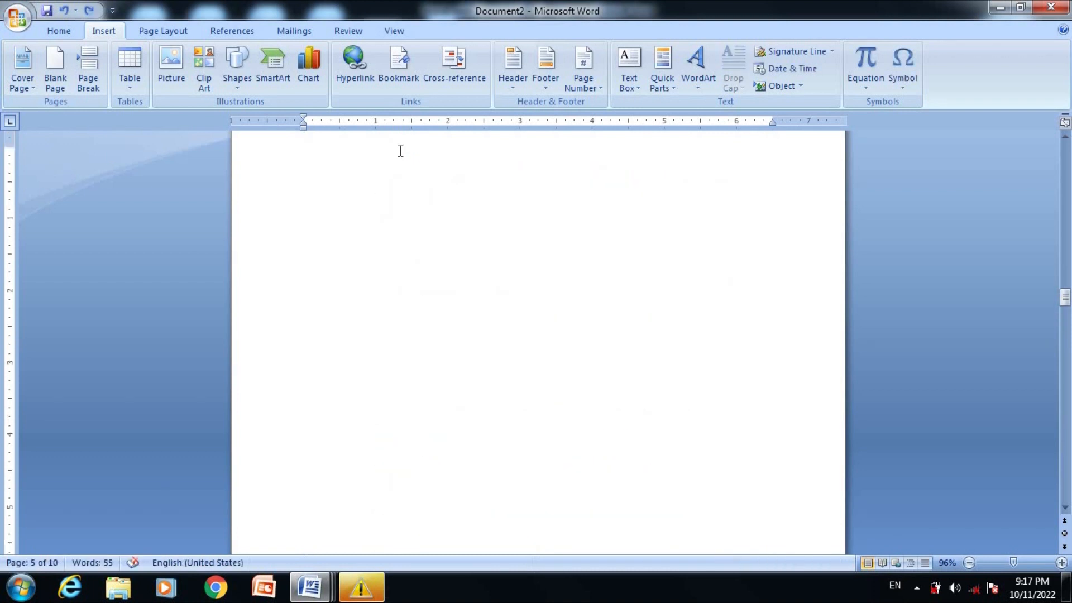
Insert the text of 'Words seem plural but singular in use' onto page 5
click(801, 88)
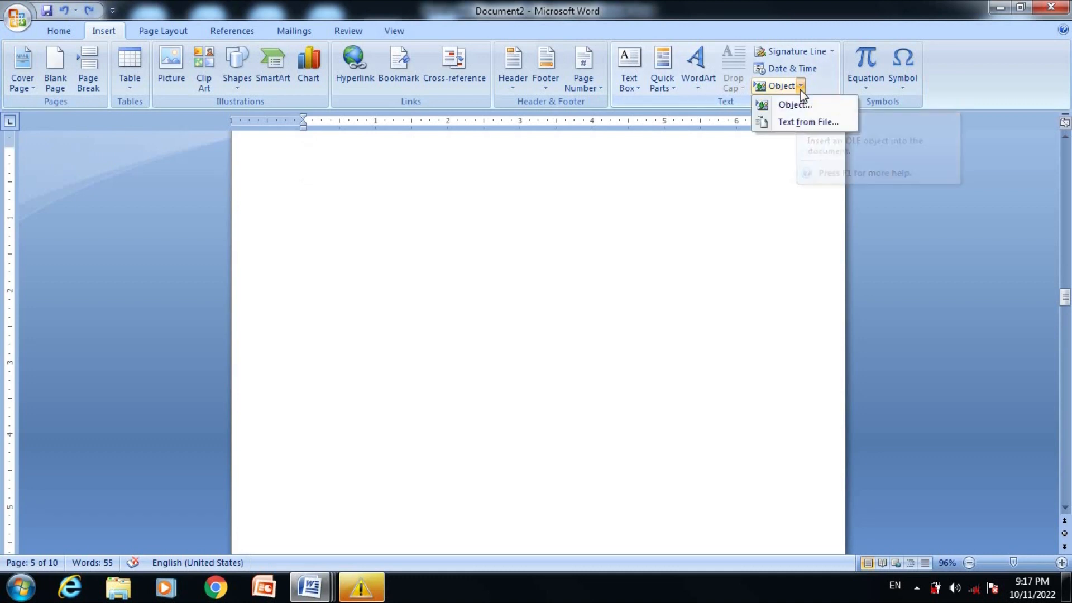
click(796, 124)
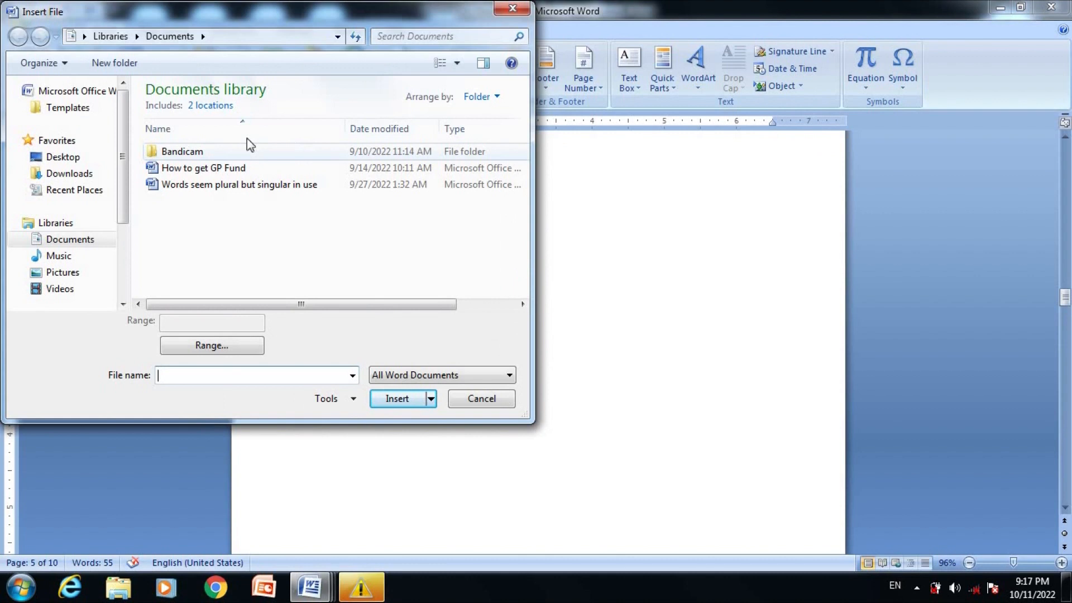
click(200, 190)
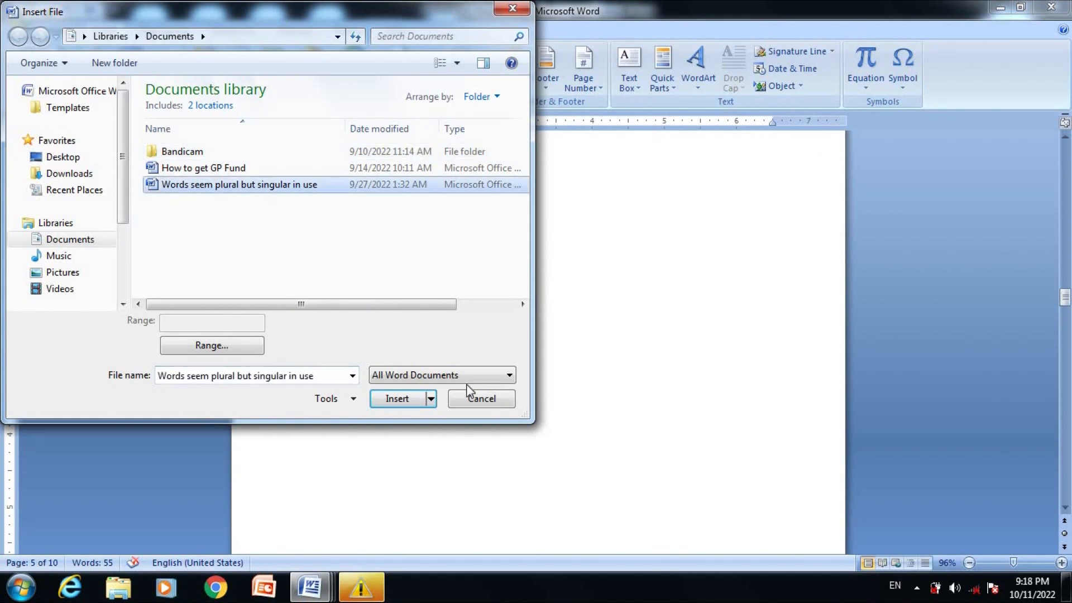
click(395, 399)
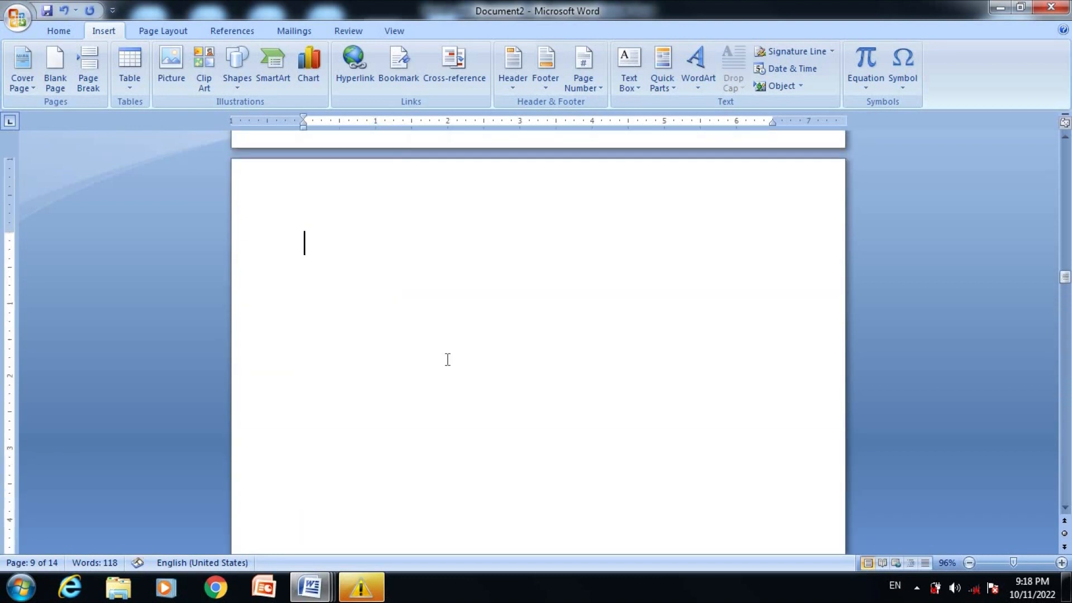
Type stray text and '+-', then undo it all so page 5 is empty
click(488, 349)
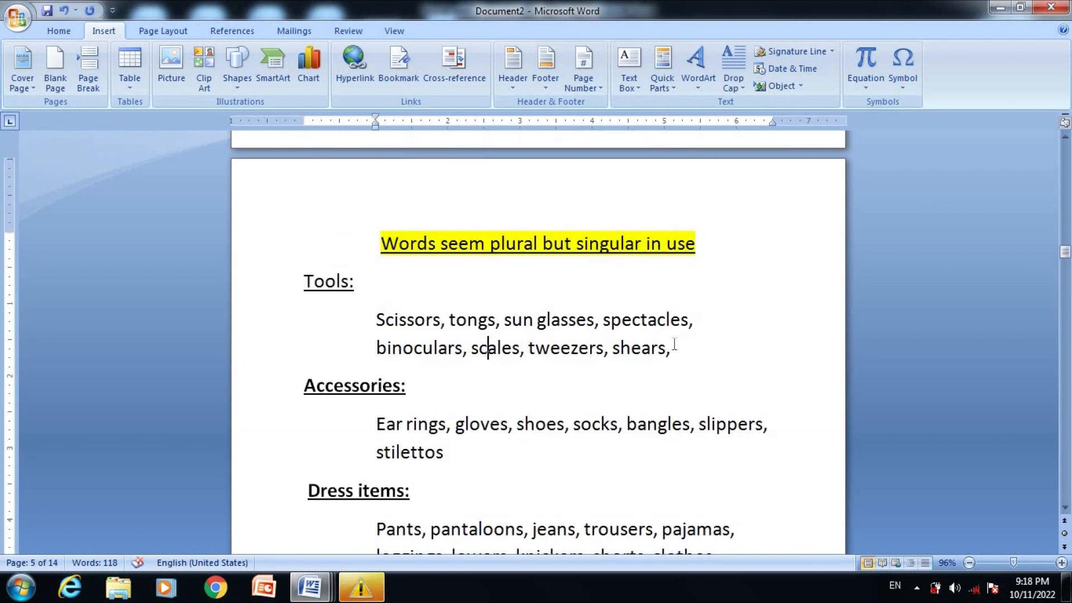
text(MBVHJVJH HJ)
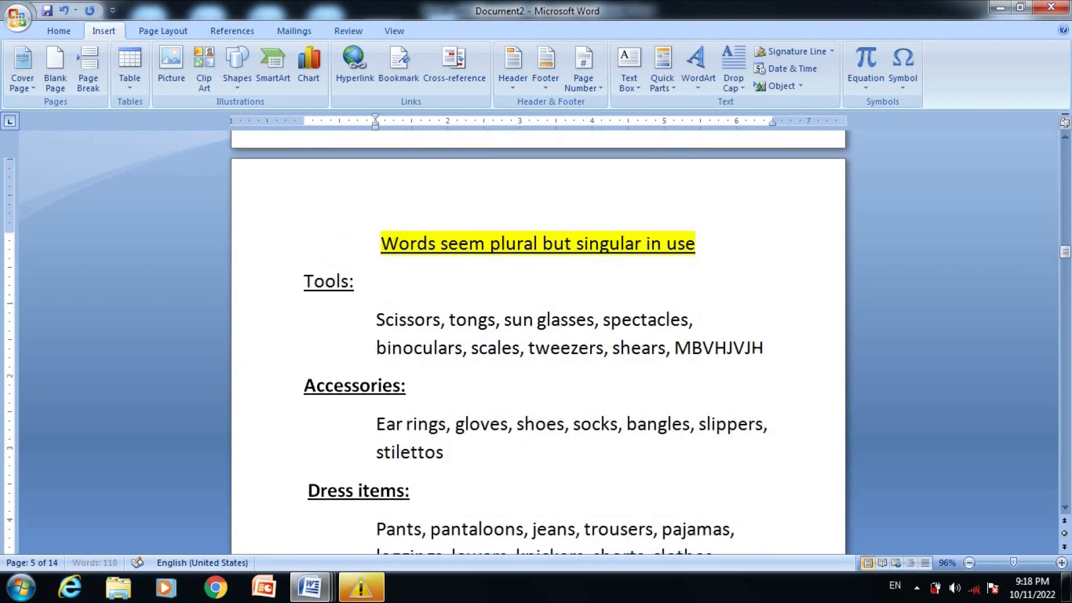
key(BackSpace)
key(BackSpace)
key(BackSpace)
key(BackSpace)
key(BackSpace)
key(BackSpace)
key(BackSpace)
key(BackSpace)
key(BackSpace)
key(BackSpace)
key(BackSpace)
key(BackSpace)
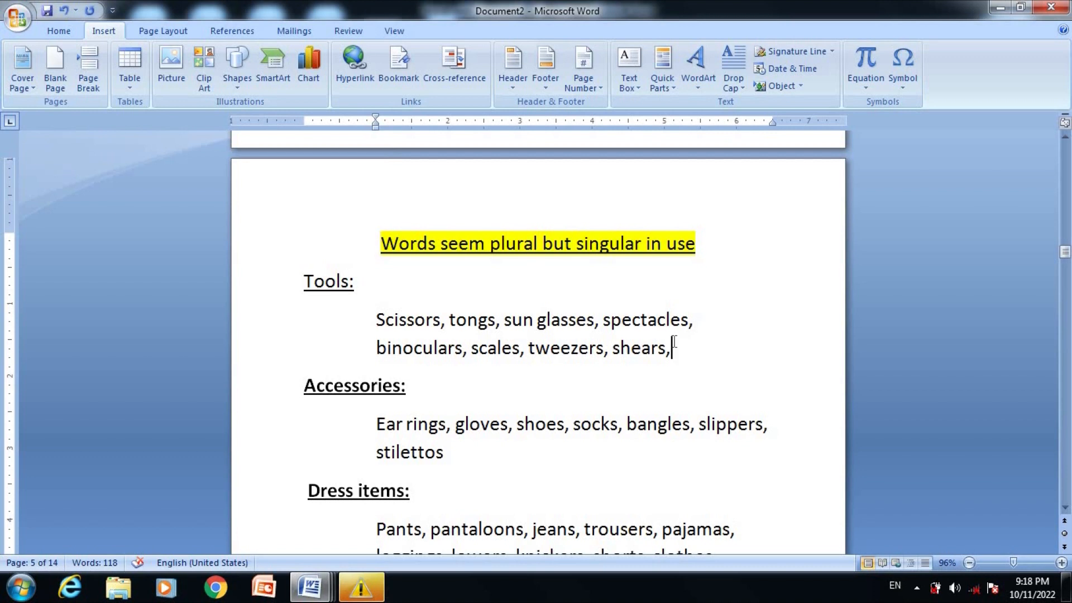
key(ctrl+z)
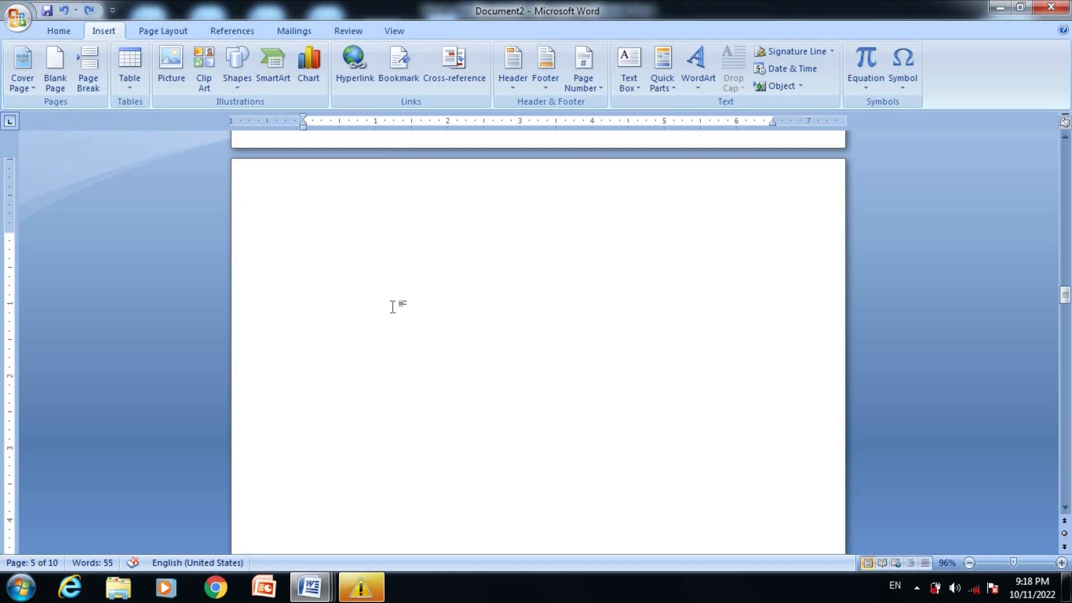
text(+-)
key(ctrl+z)
Insert ± and × on separate lines, then β on a third line
click(902, 84)
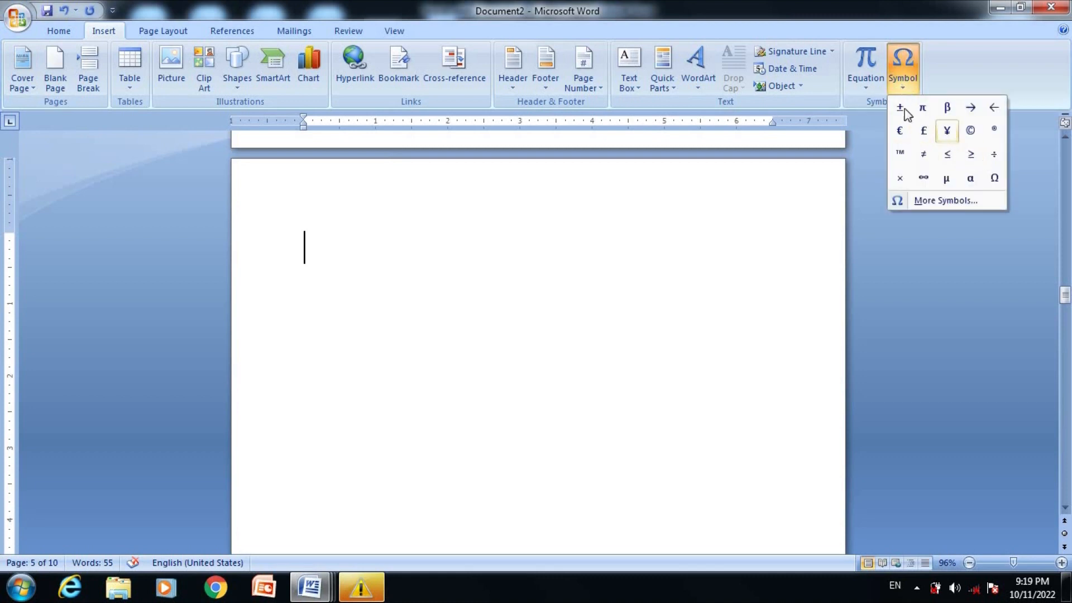
click(904, 110)
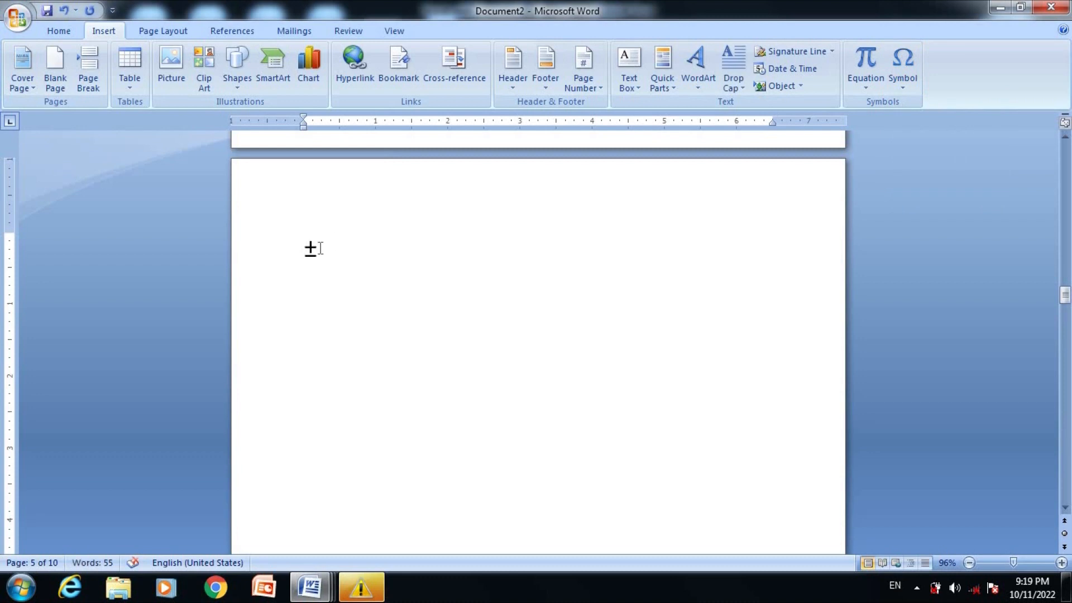
key(Return)
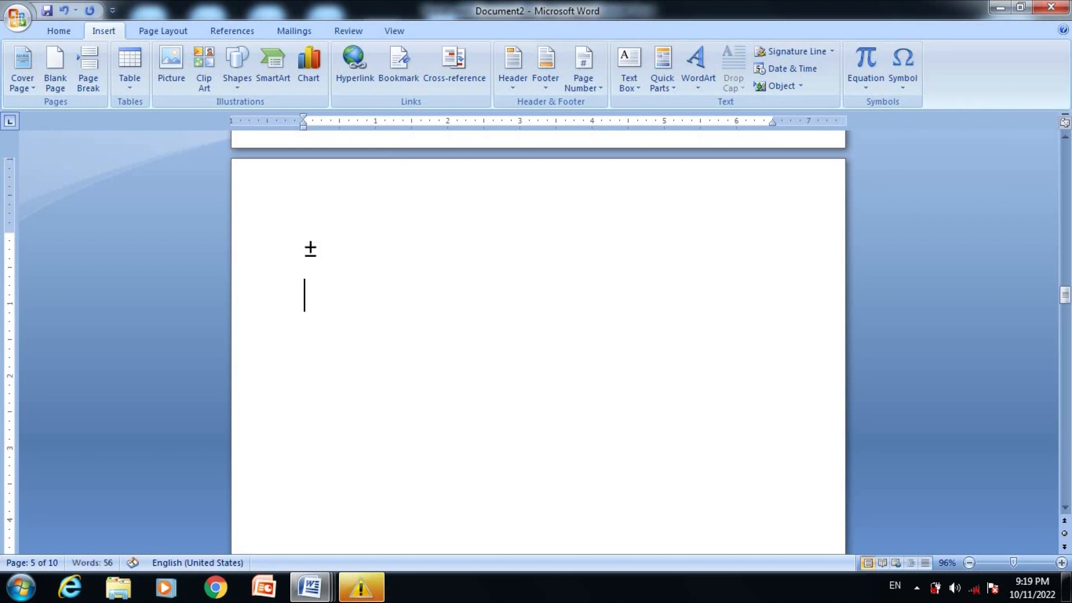
click(902, 73)
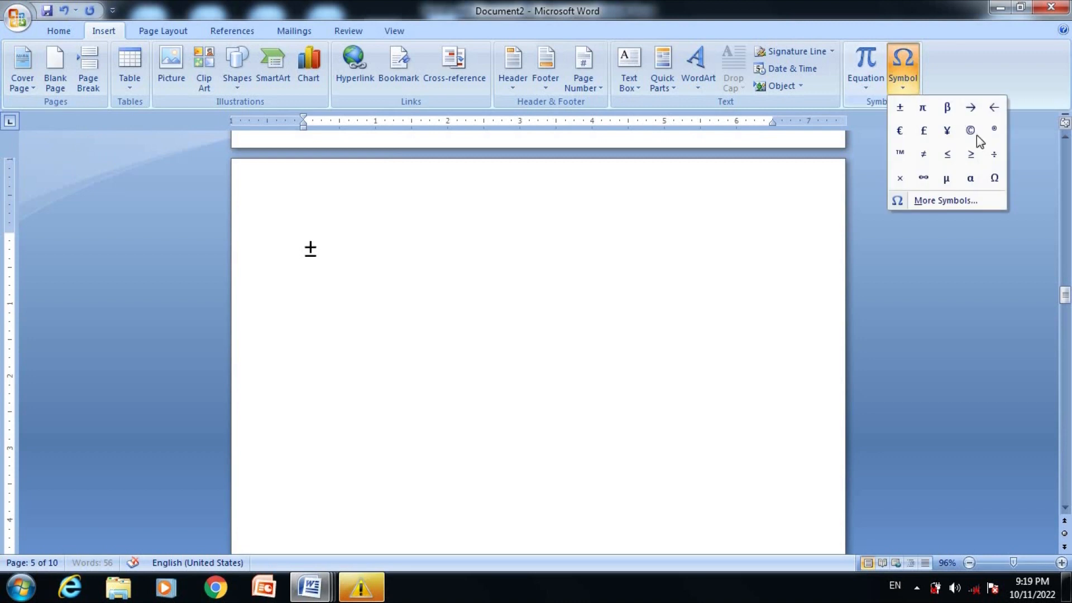
click(900, 179)
key(Return)
click(903, 81)
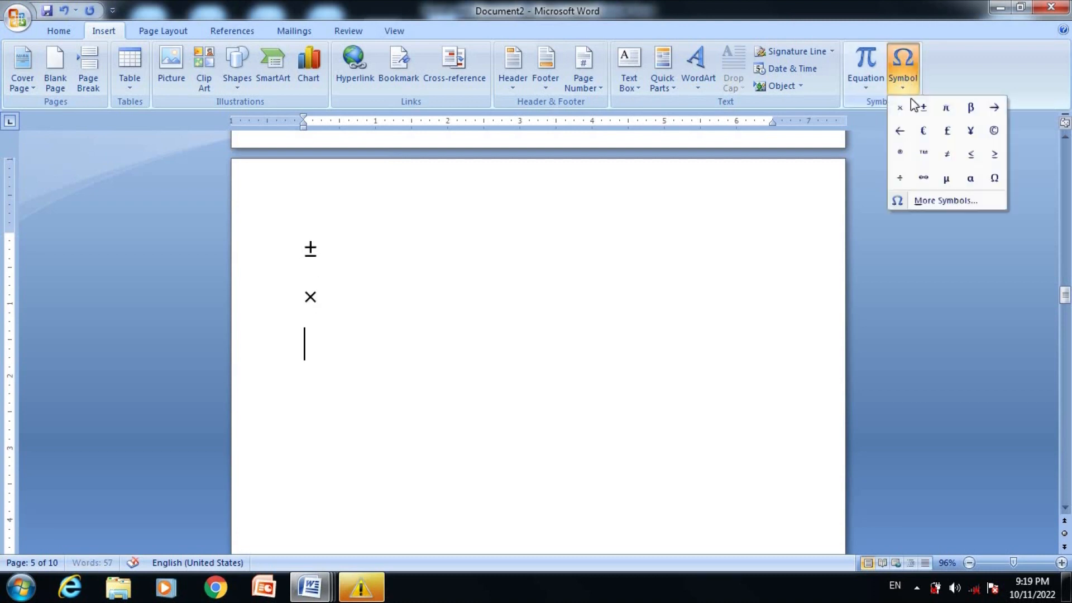
click(970, 113)
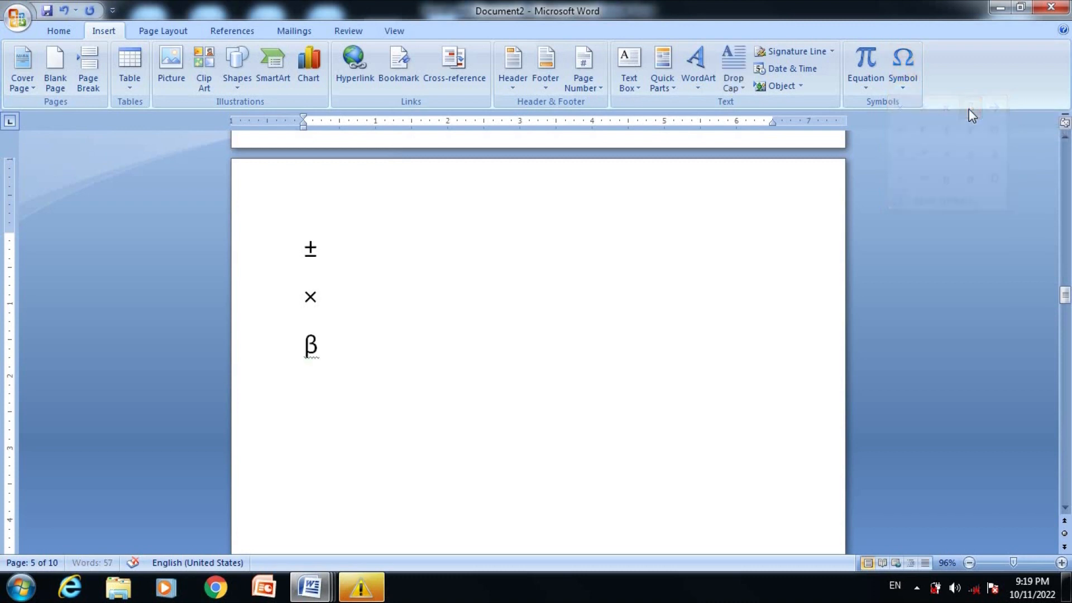
Add the @ sign from Basic Latin after β using More Symbols
click(901, 83)
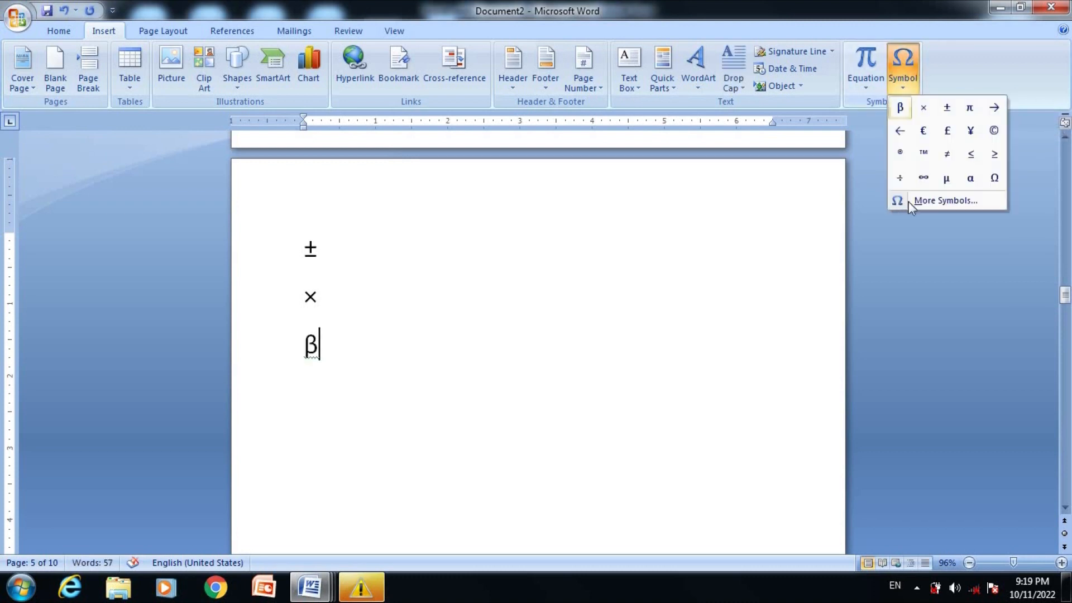
click(930, 200)
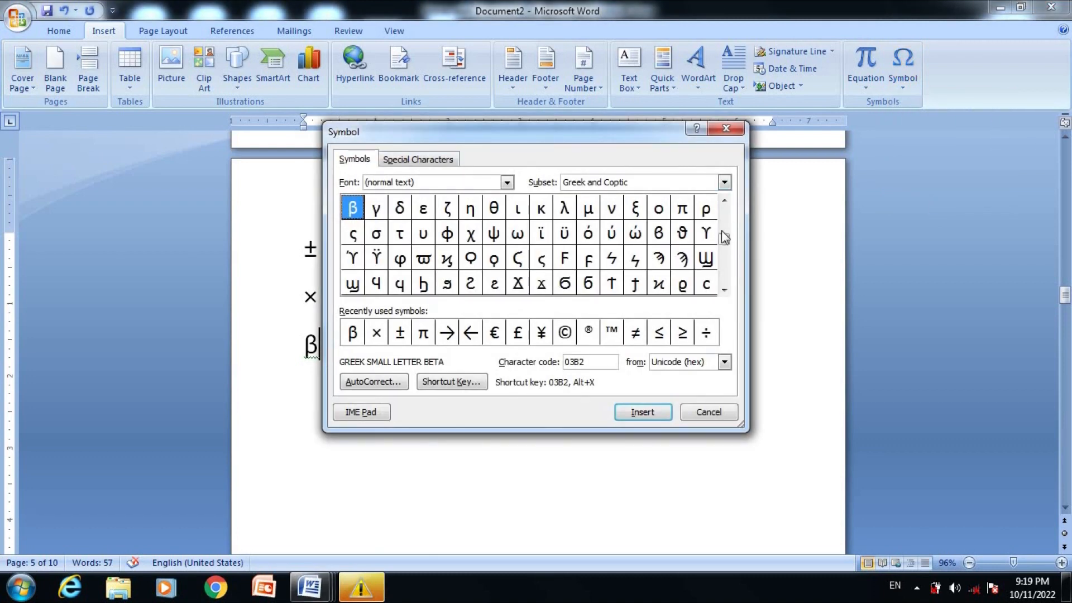
mouse_move(725, 245)
mouse_down()
mouse_move(723, 212)
mouse_move(730, 289)
mouse_move(724, 231)
mouse_up()
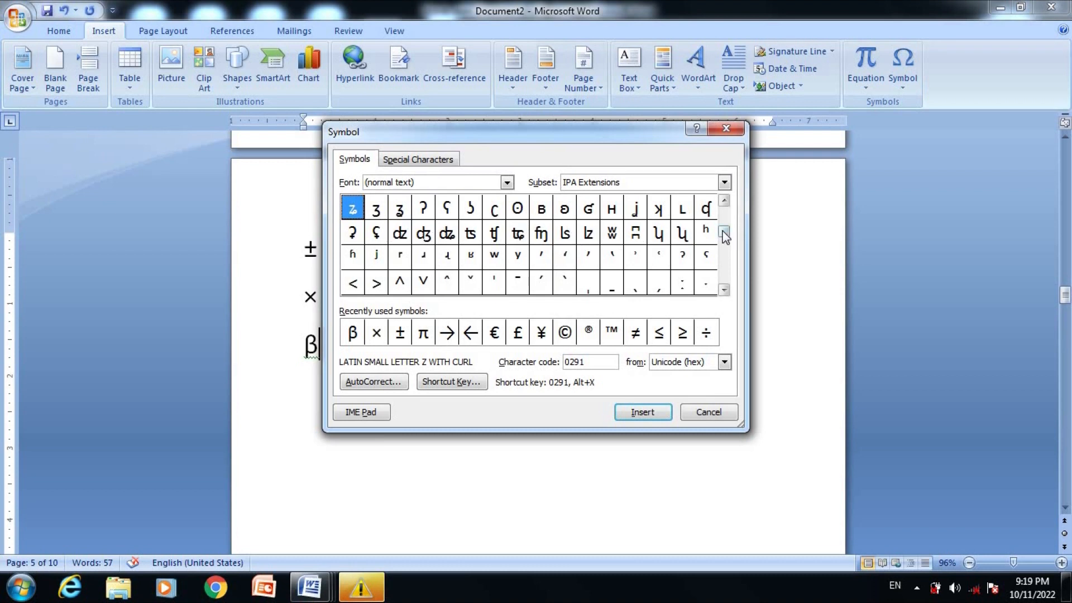
drag(727, 232, 727, 211)
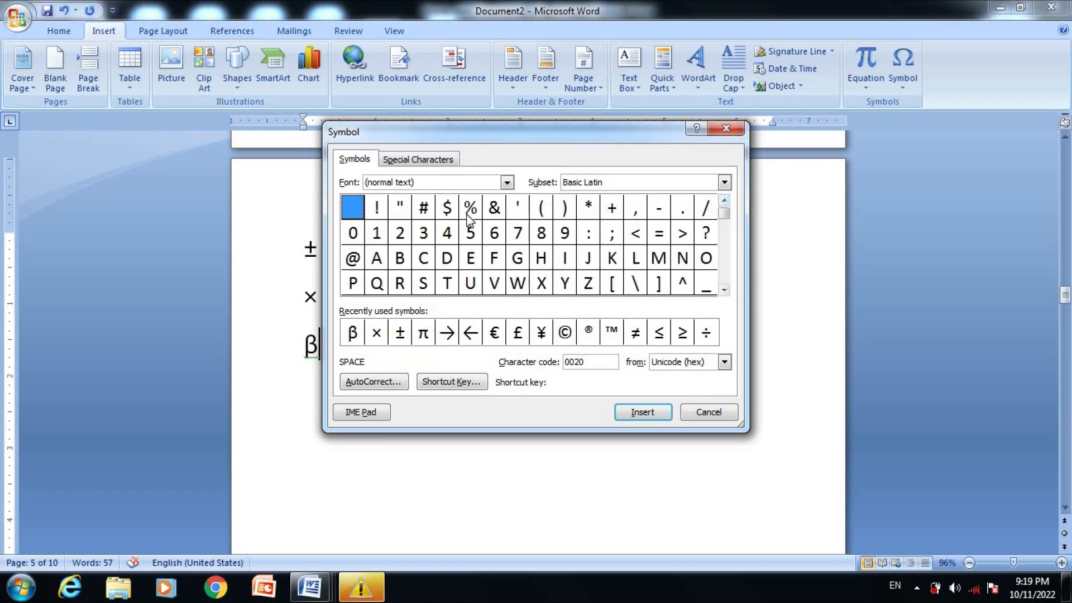
click(353, 259)
click(643, 413)
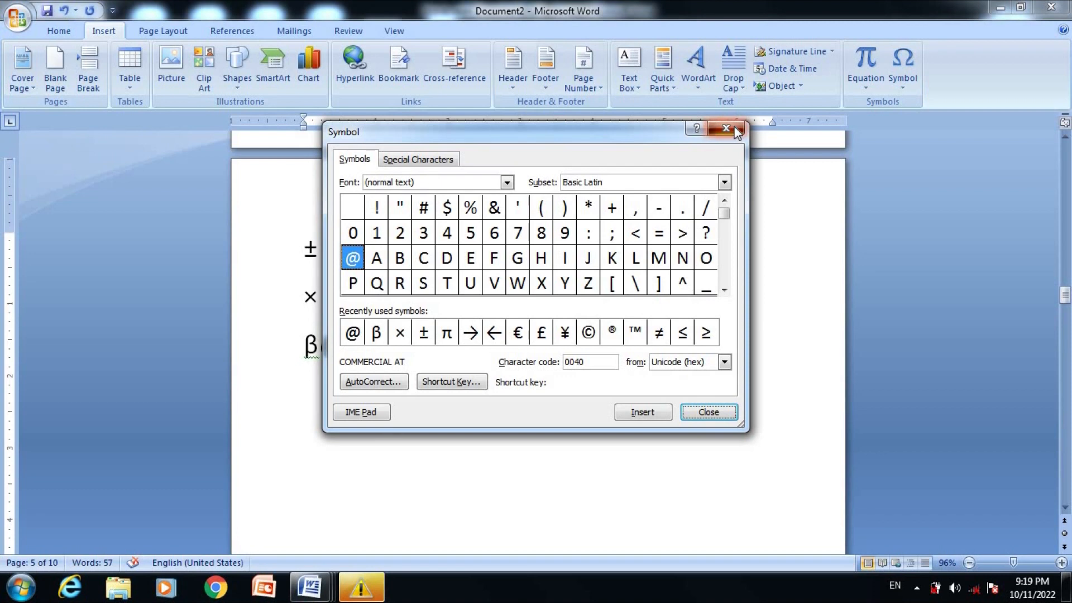
click(726, 129)
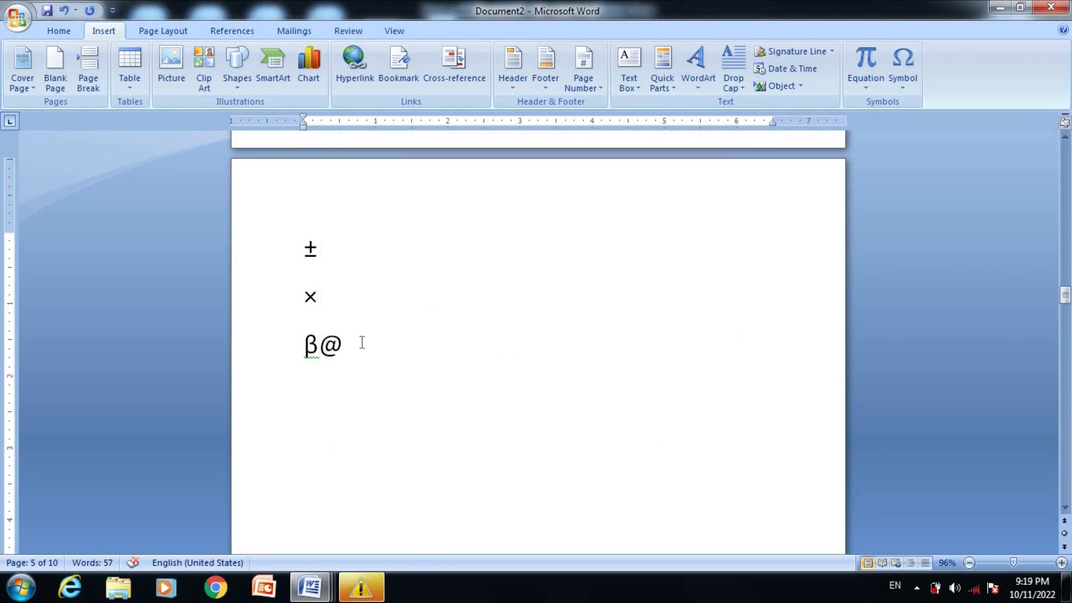
Add a new paragraph below the symbols and a page break to begin page 6
click(905, 82)
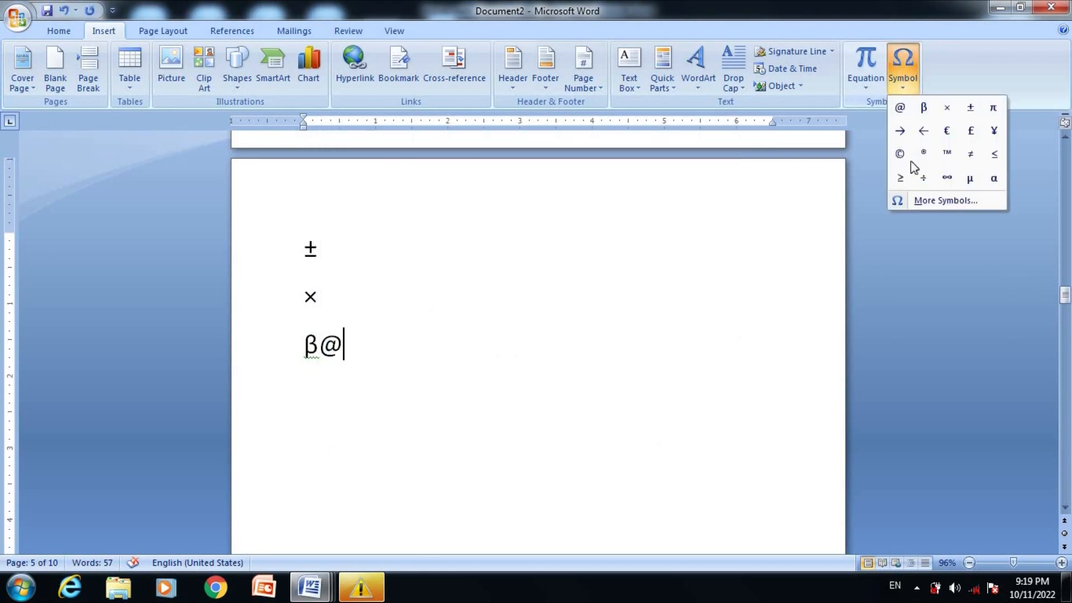
click(945, 201)
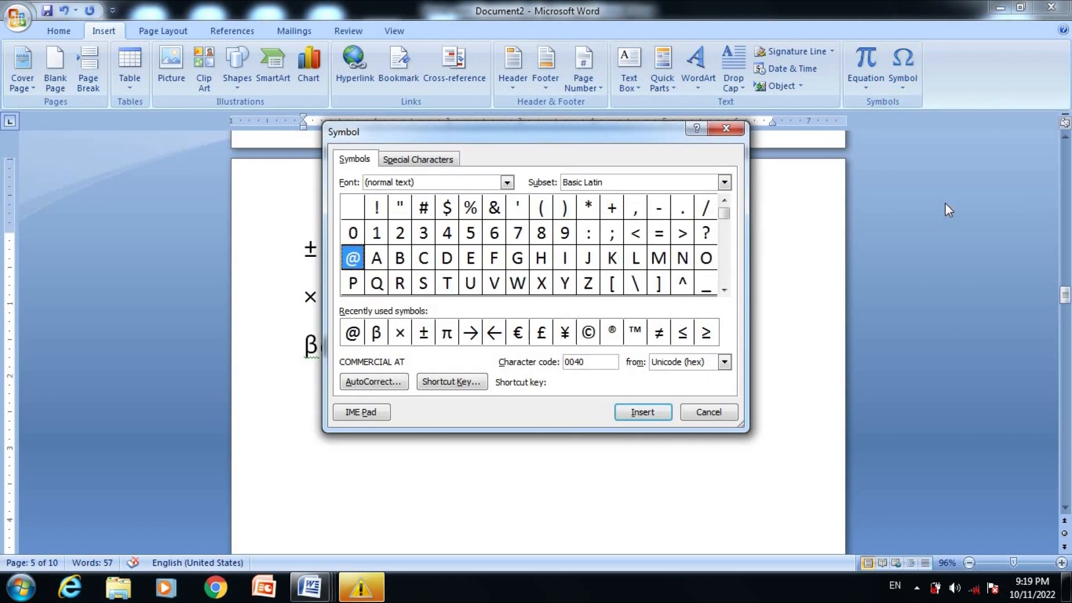
drag(724, 290, 725, 290)
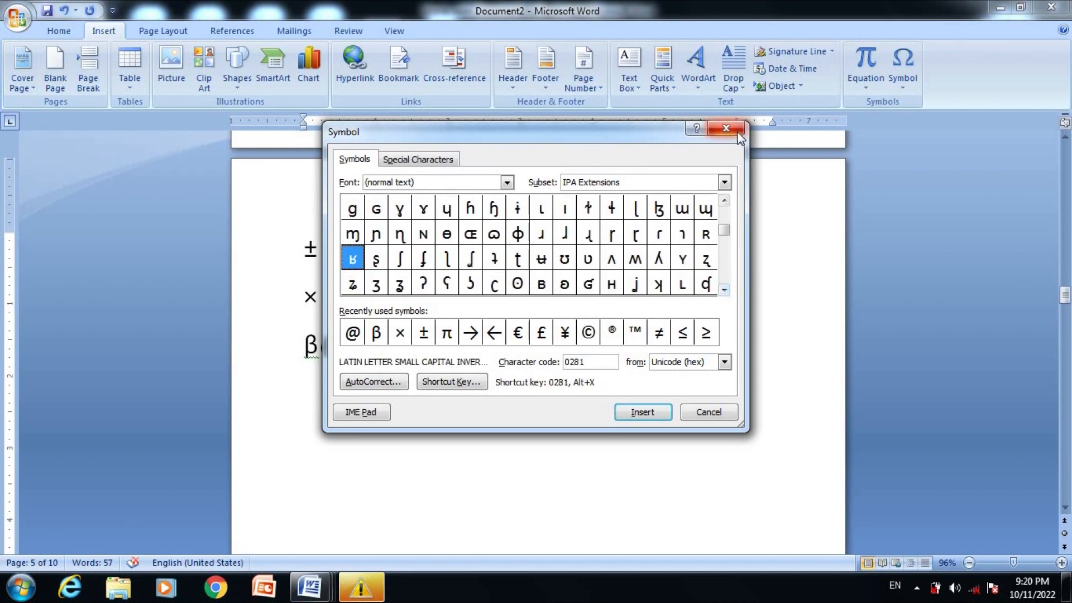
click(726, 129)
key(Return)
key(Return)
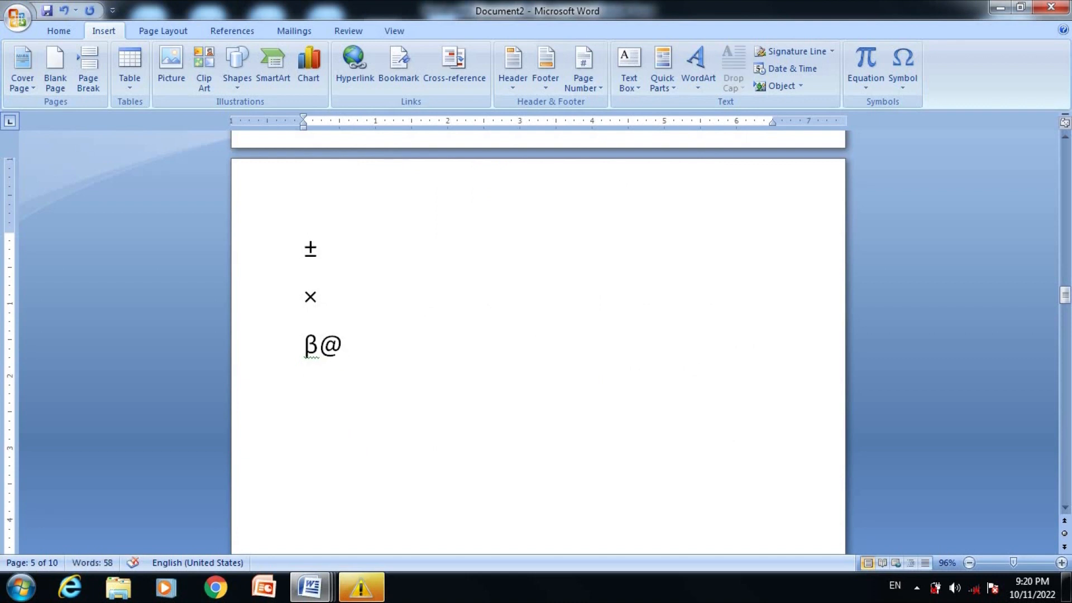
key(ctrl+Return)
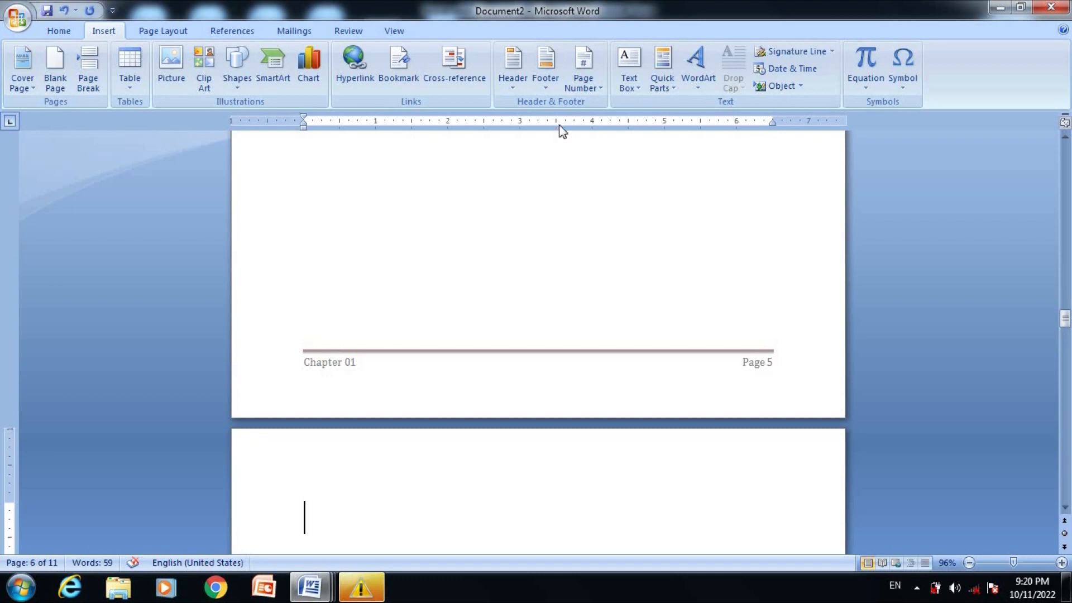
Insert the built-in Quadratic Formula equation, then undo it
click(872, 86)
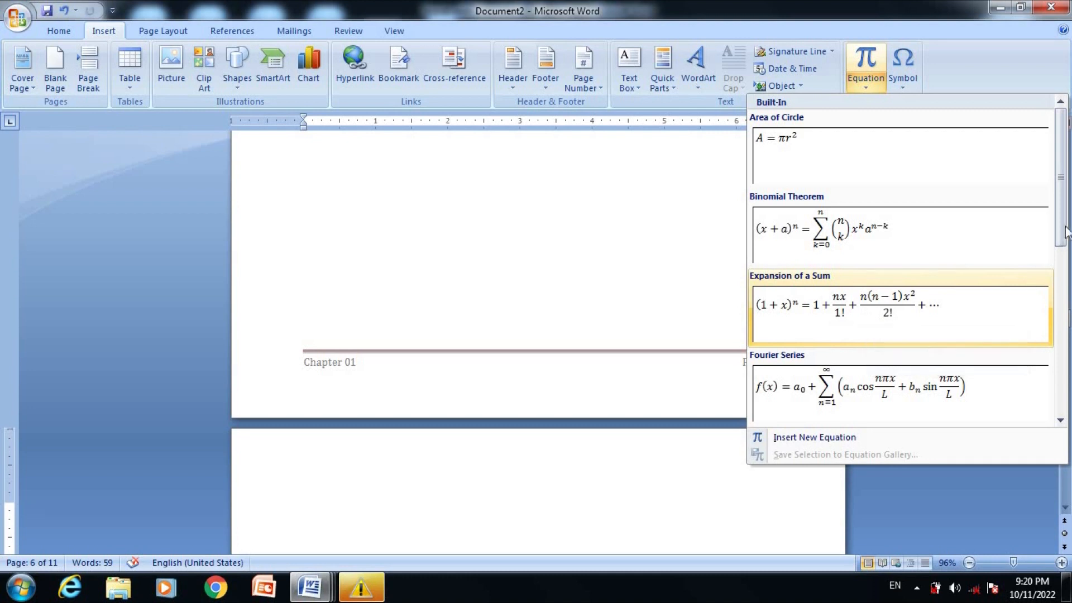
drag(1060, 230, 1069, 380)
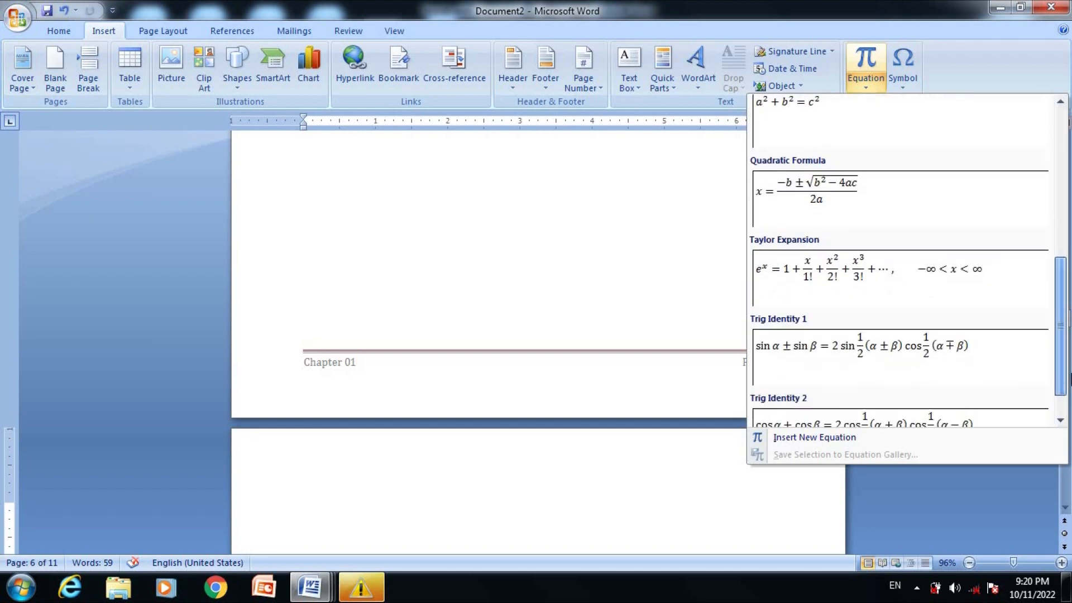
click(816, 201)
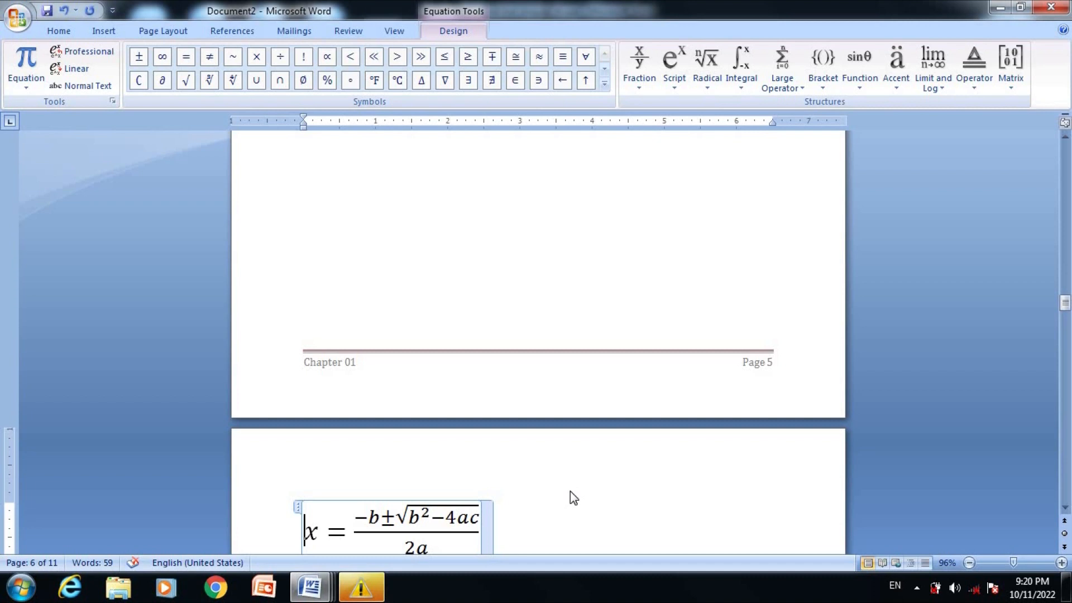
key(ctrl+z)
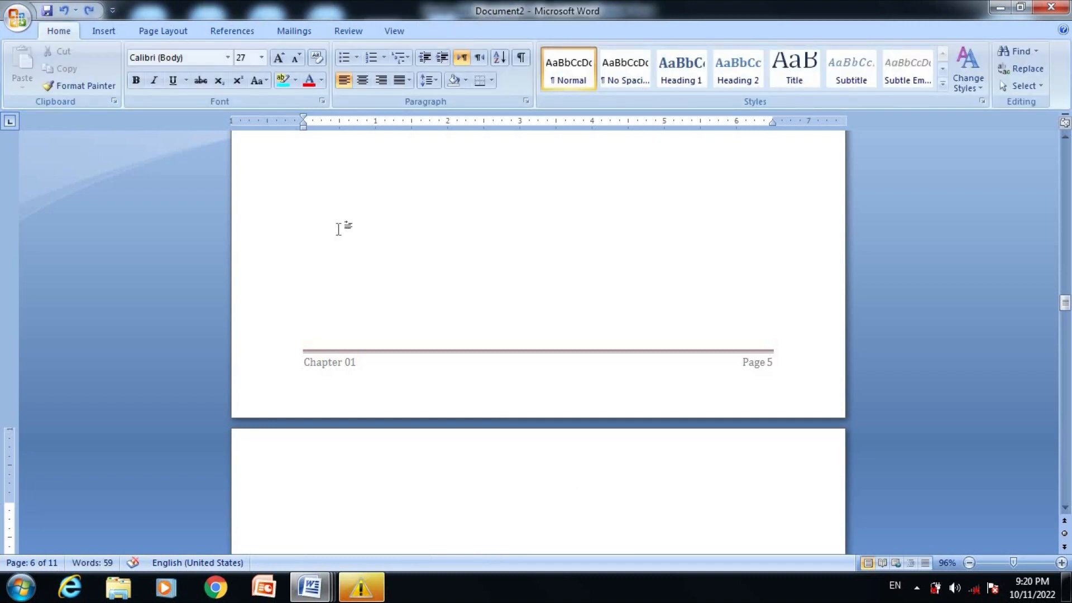
Insert a new blank equation placeholder at the top of page 6
click(105, 36)
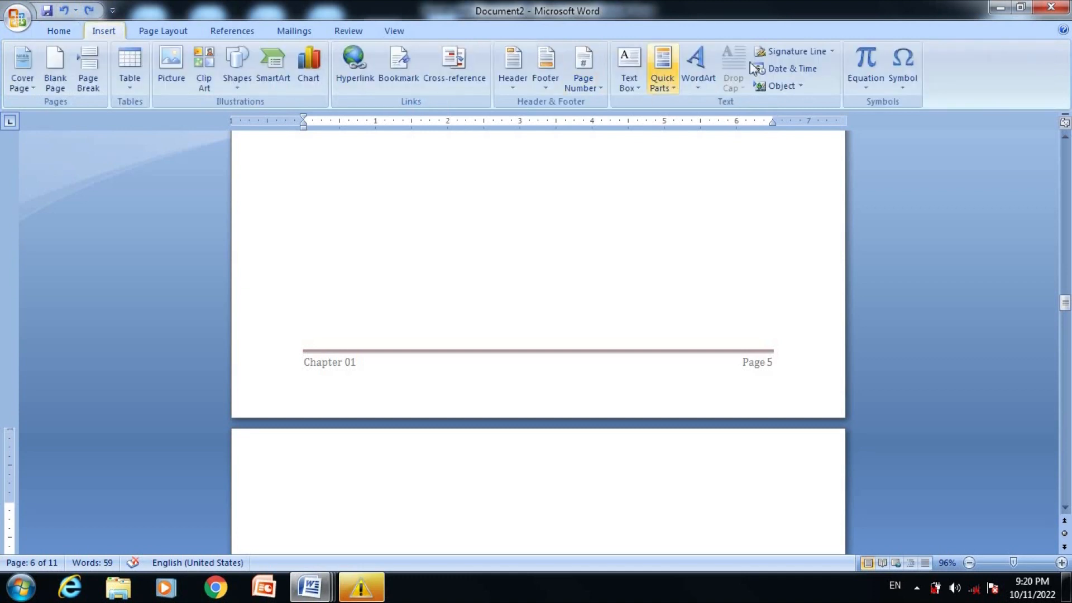
click(866, 87)
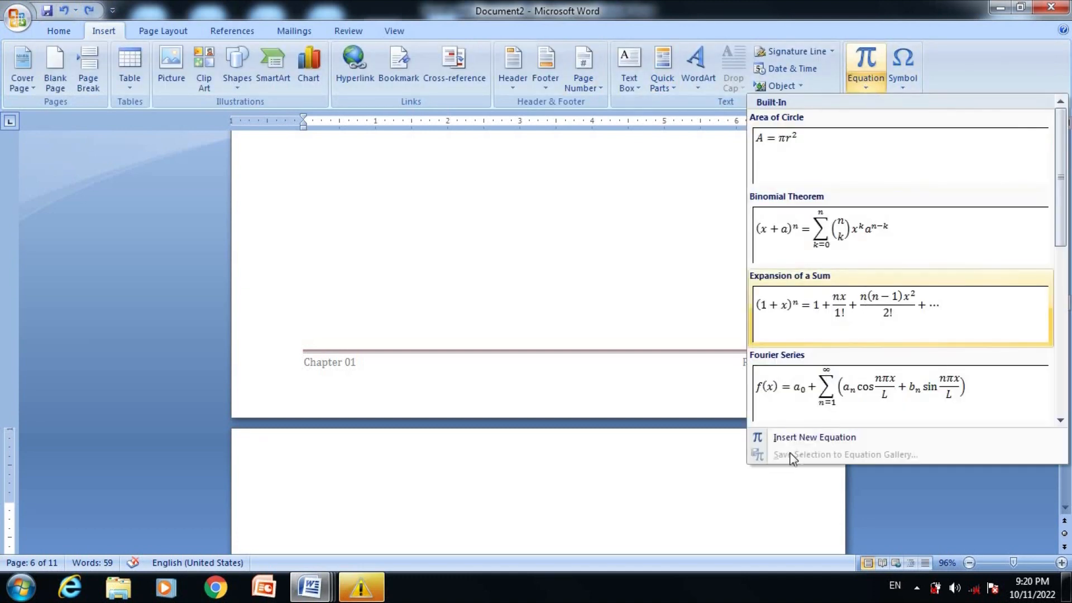
click(847, 437)
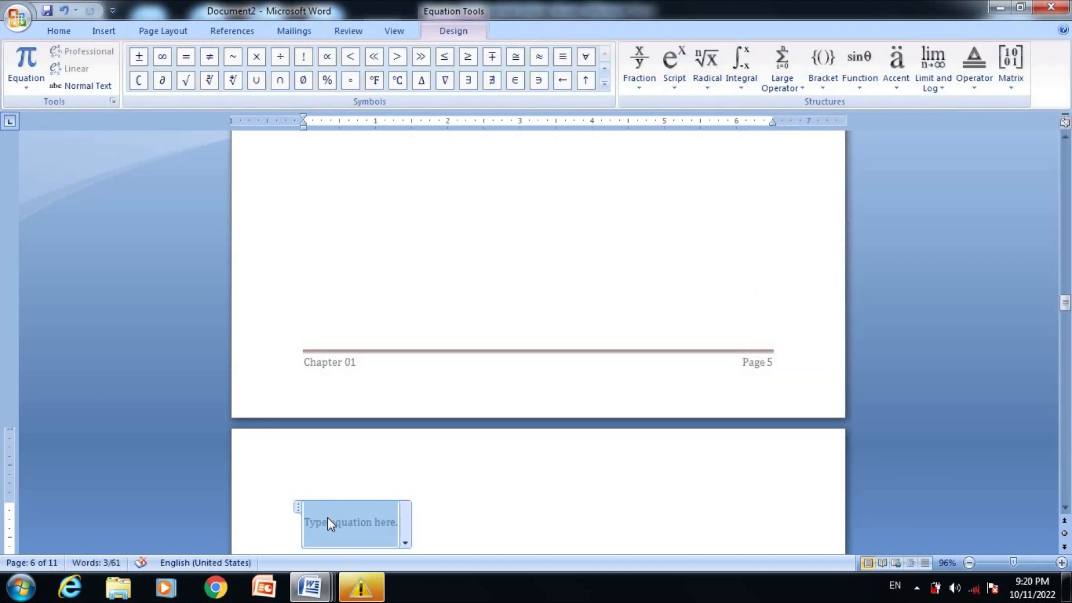